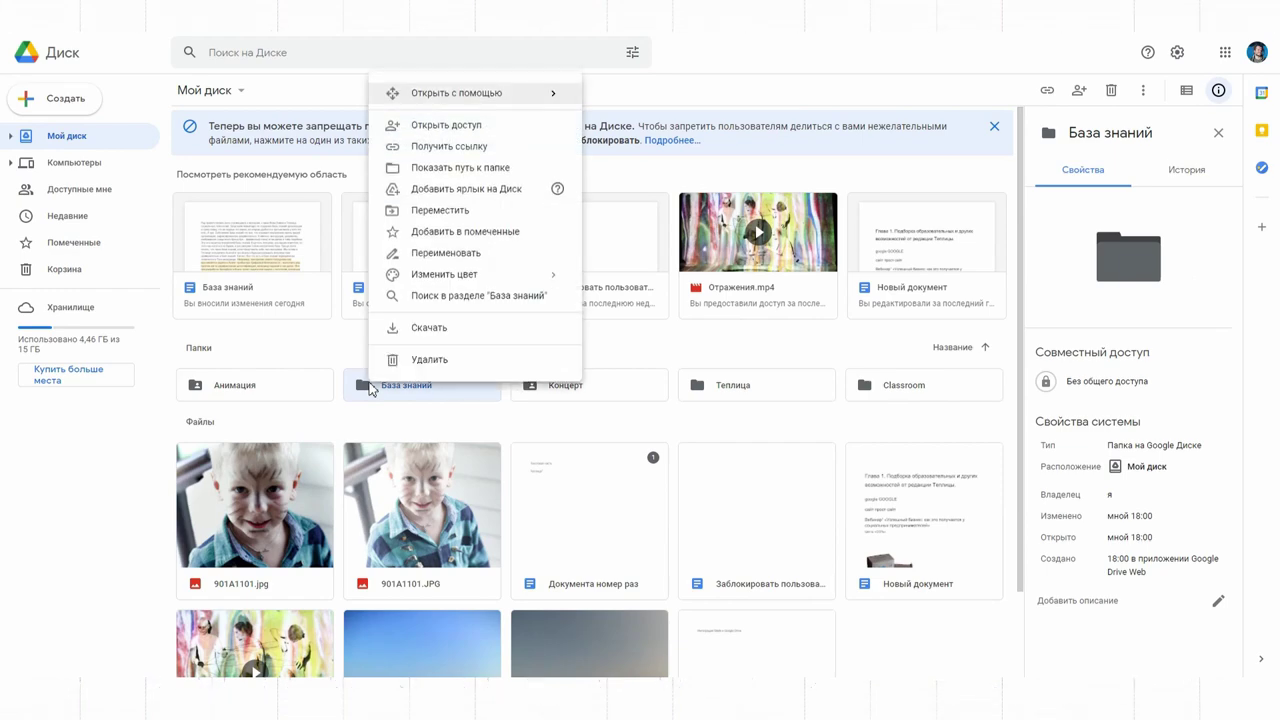
Step: Share the База знаний folder with the second account as Комментатор and send the invitation
click(452, 145)
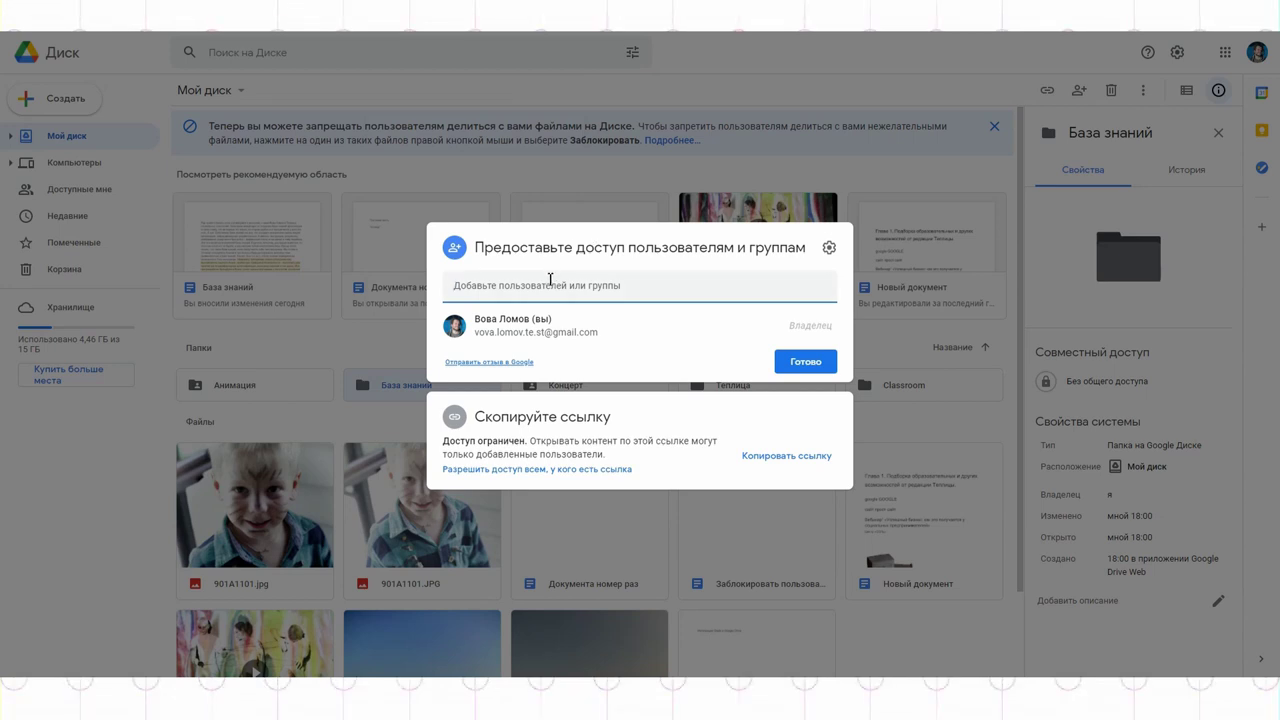
key(Down)
key(Return)
mouse_move(550, 288)
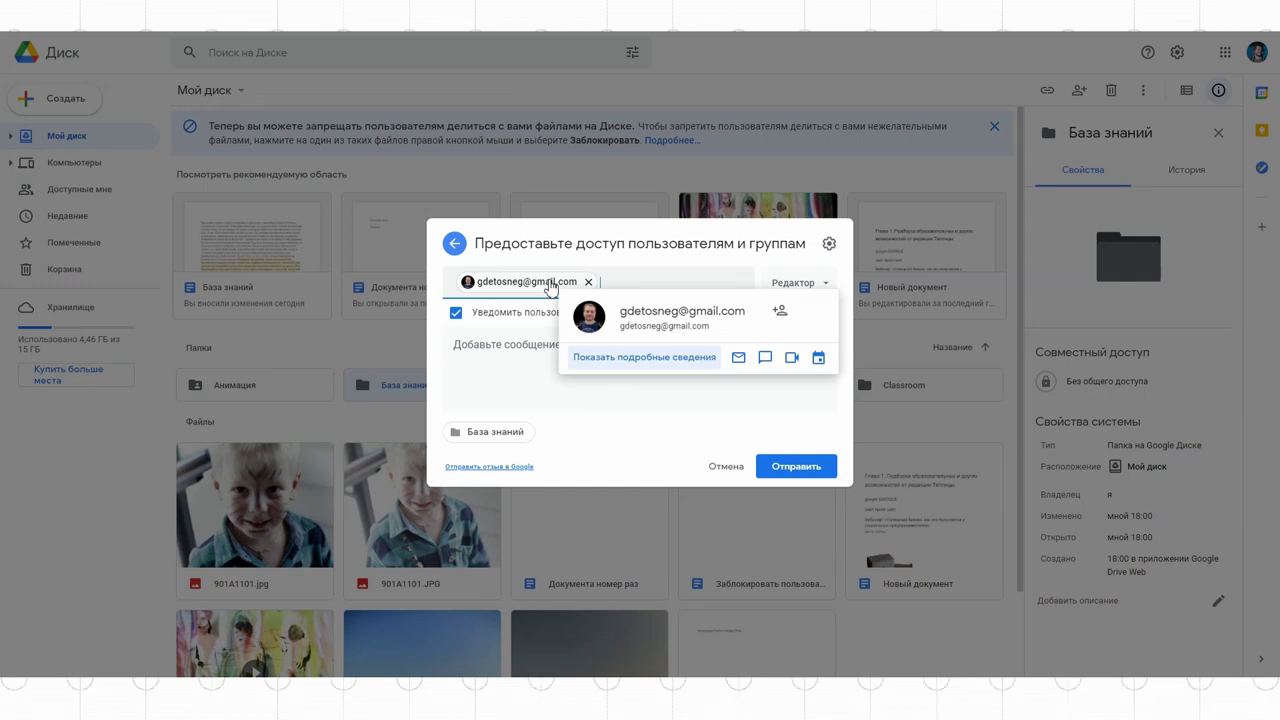
click(796, 283)
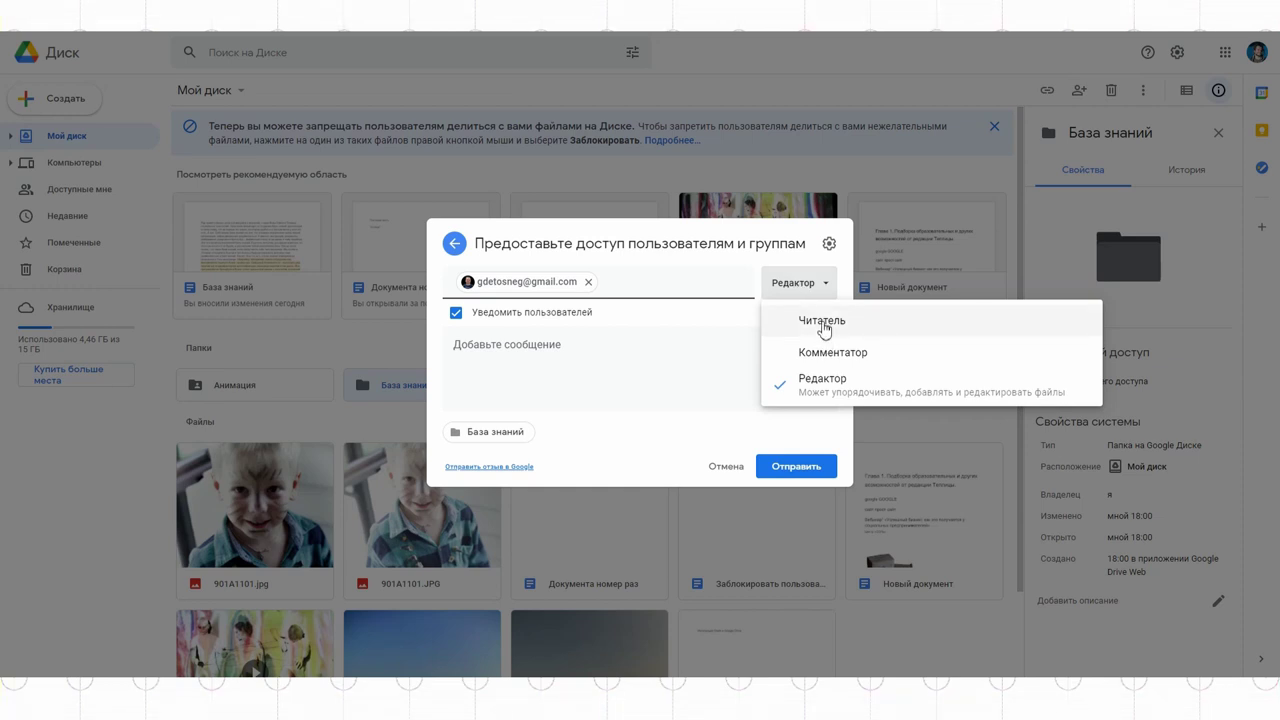
click(838, 350)
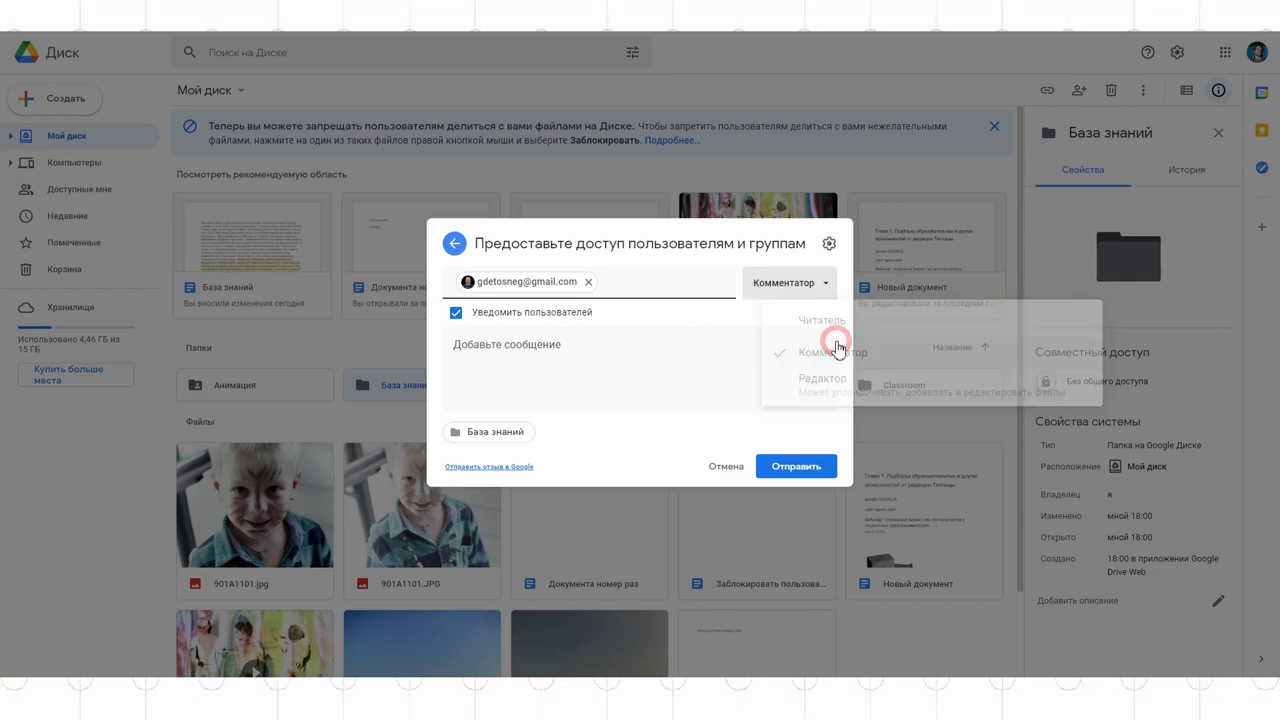
click(800, 467)
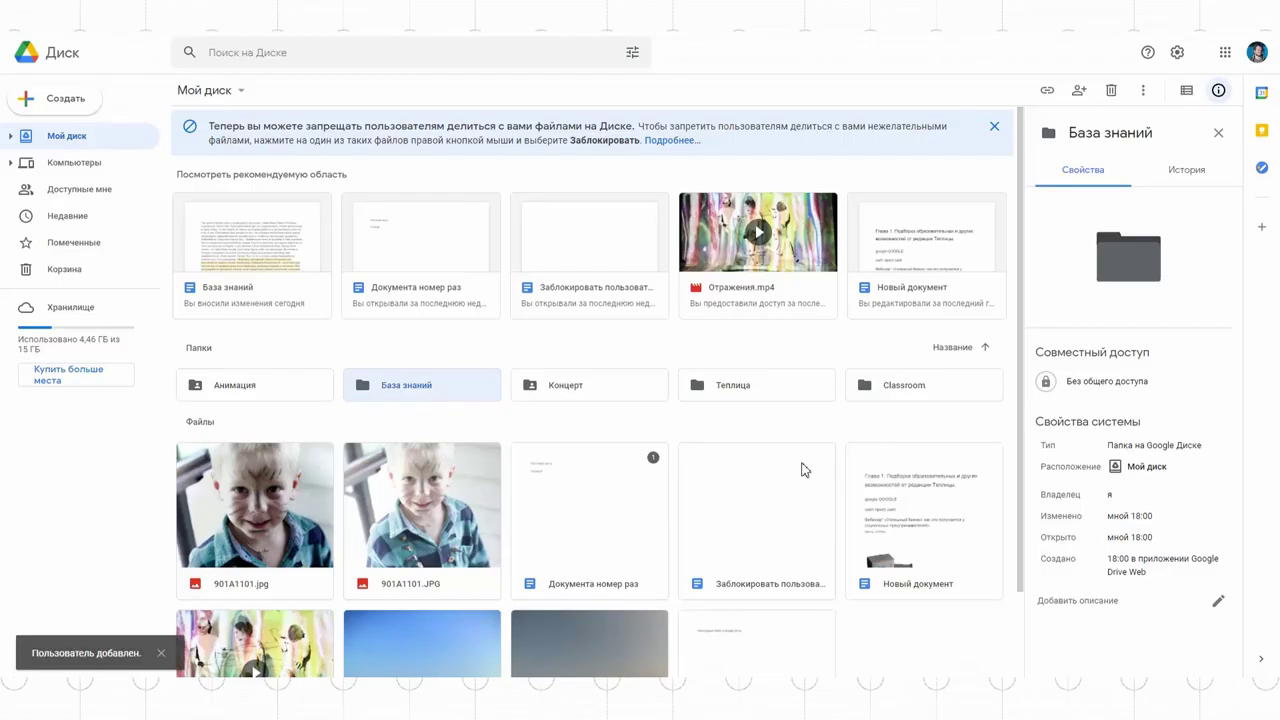
Step: Open База знаний and check who has access to Визуальное оформление, leaving it unchanged
double_click(433, 389)
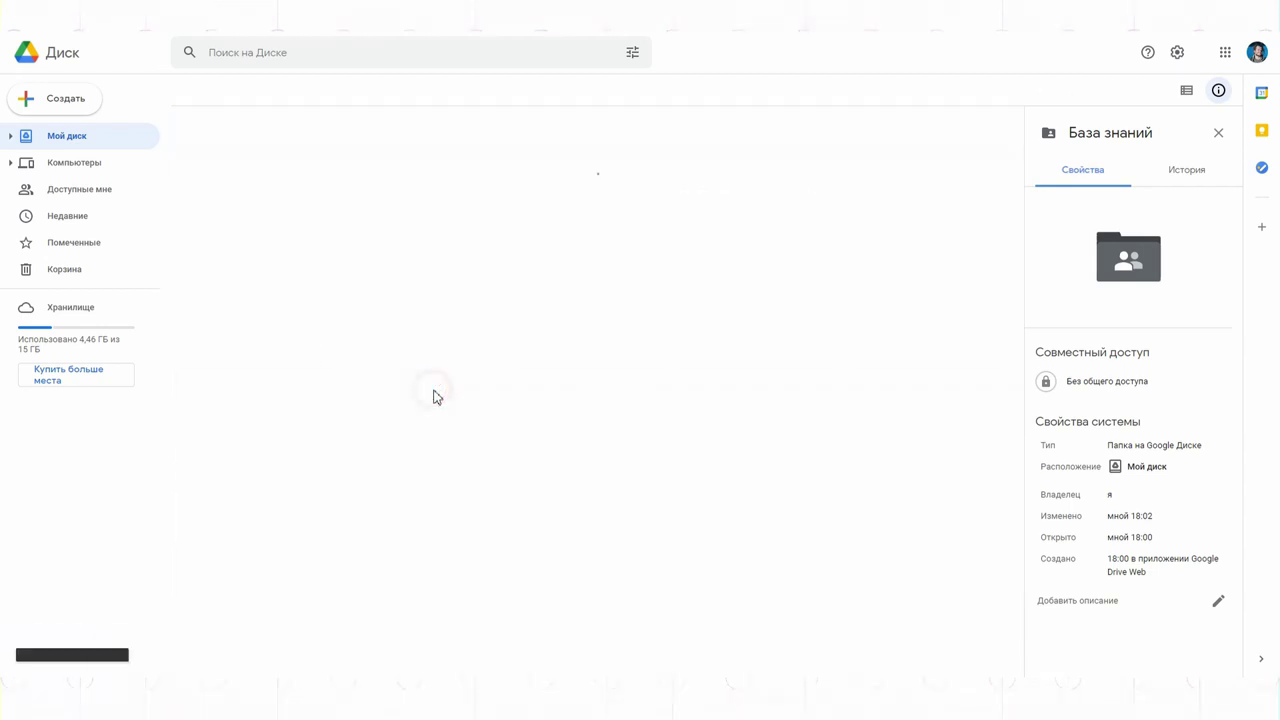
click(263, 222)
right_click(263, 224)
click(350, 270)
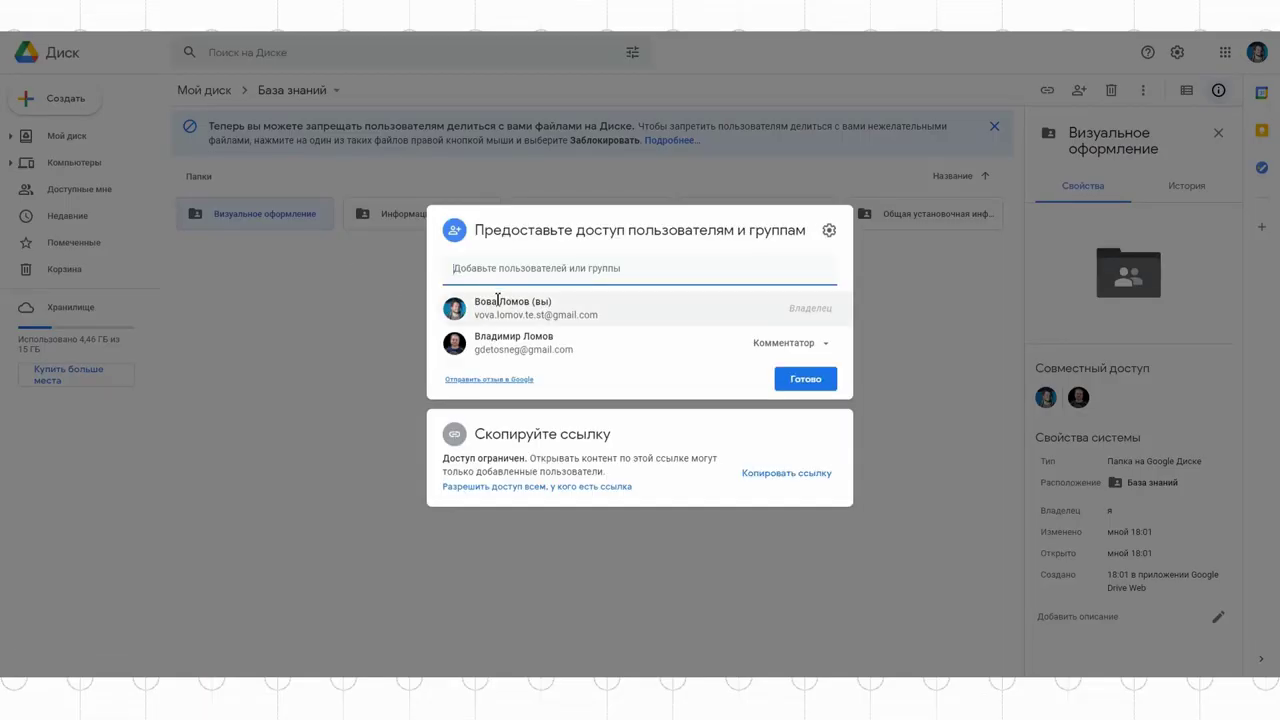
click(941, 335)
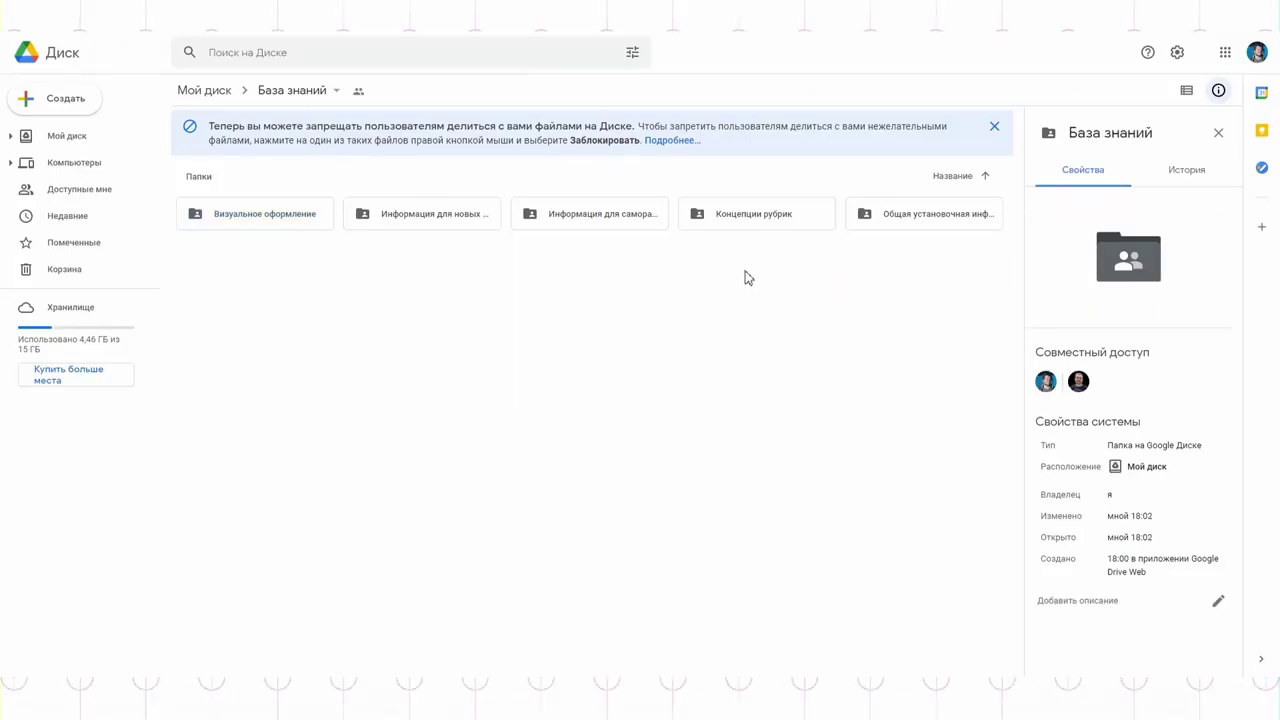
Step: Give the second account Редактор access to Концепции рубрик and save
click(757, 215)
right_click(758, 217)
click(814, 264)
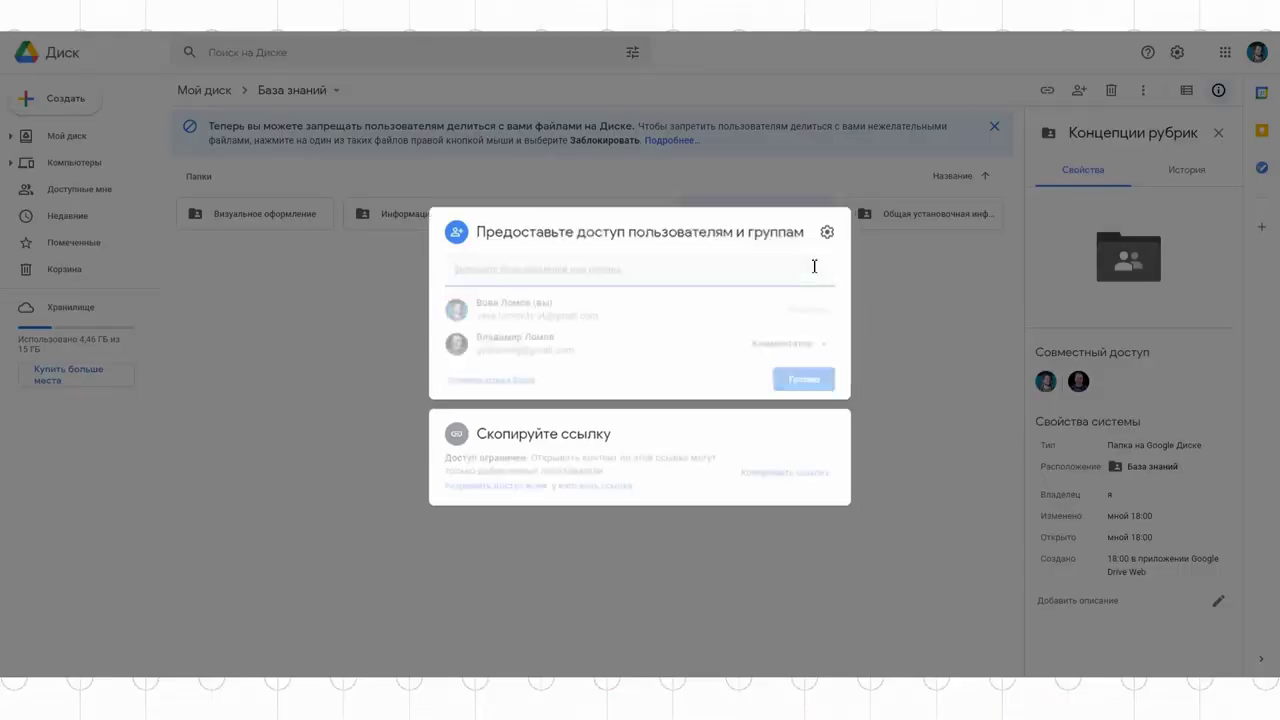
click(766, 343)
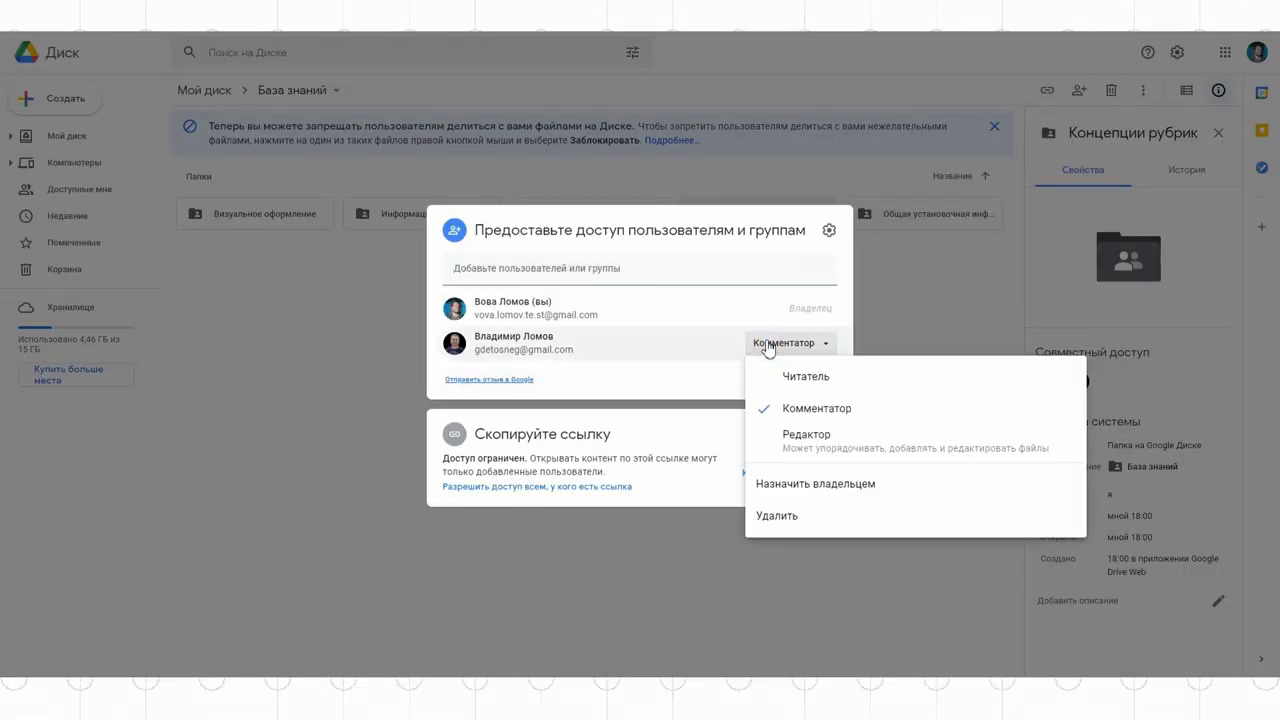
click(787, 436)
click(799, 378)
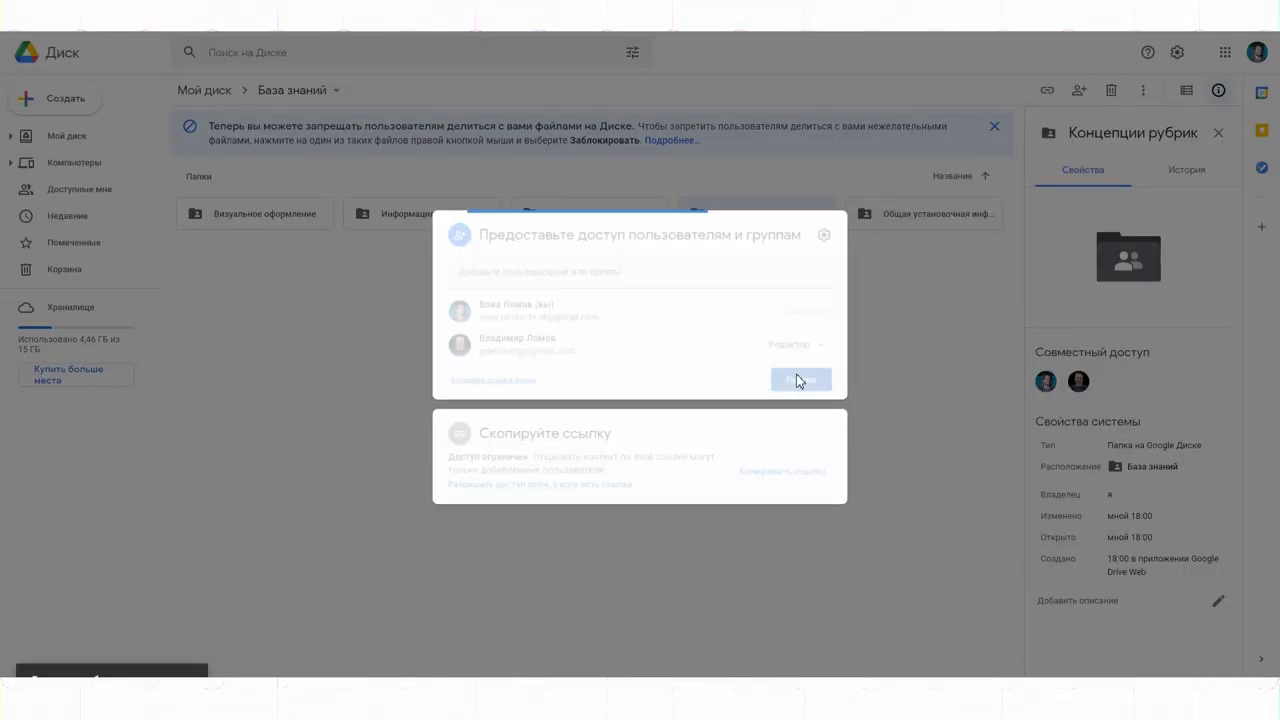
Step: Review sharing for Информация для саморазвития and Концепции рубрик without changes
right_click(610, 214)
click(680, 226)
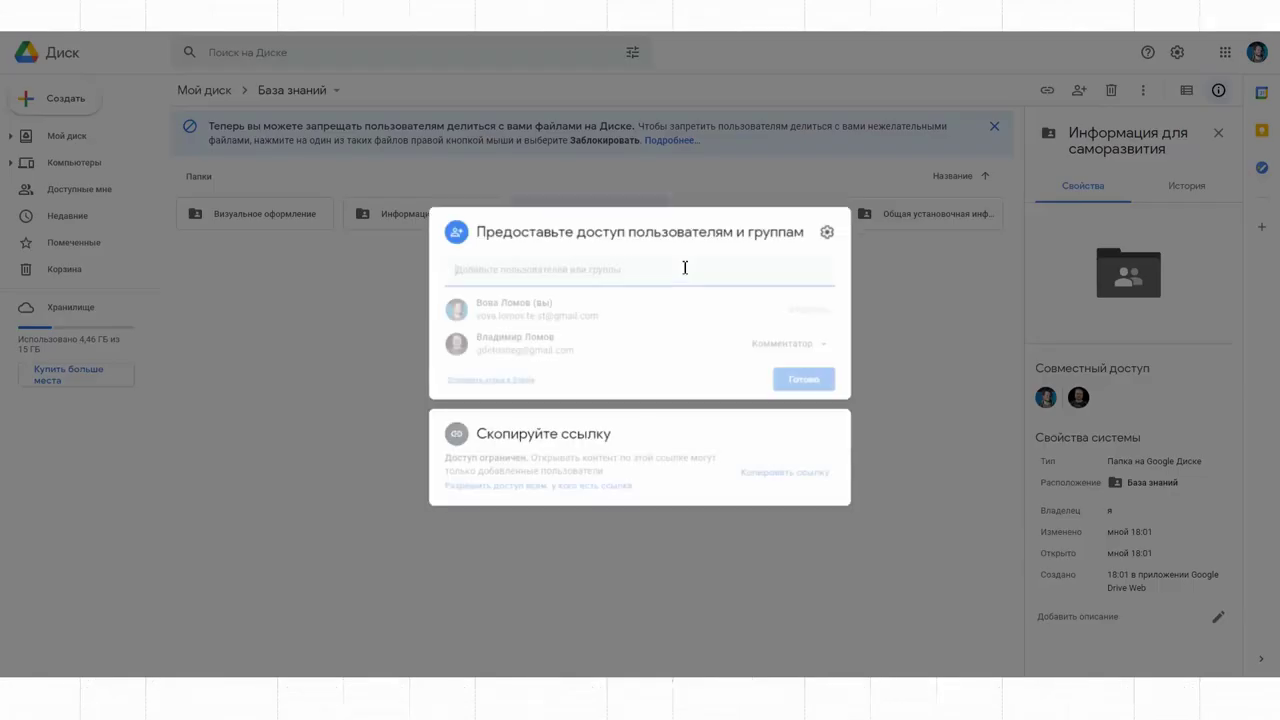
click(810, 378)
right_click(745, 214)
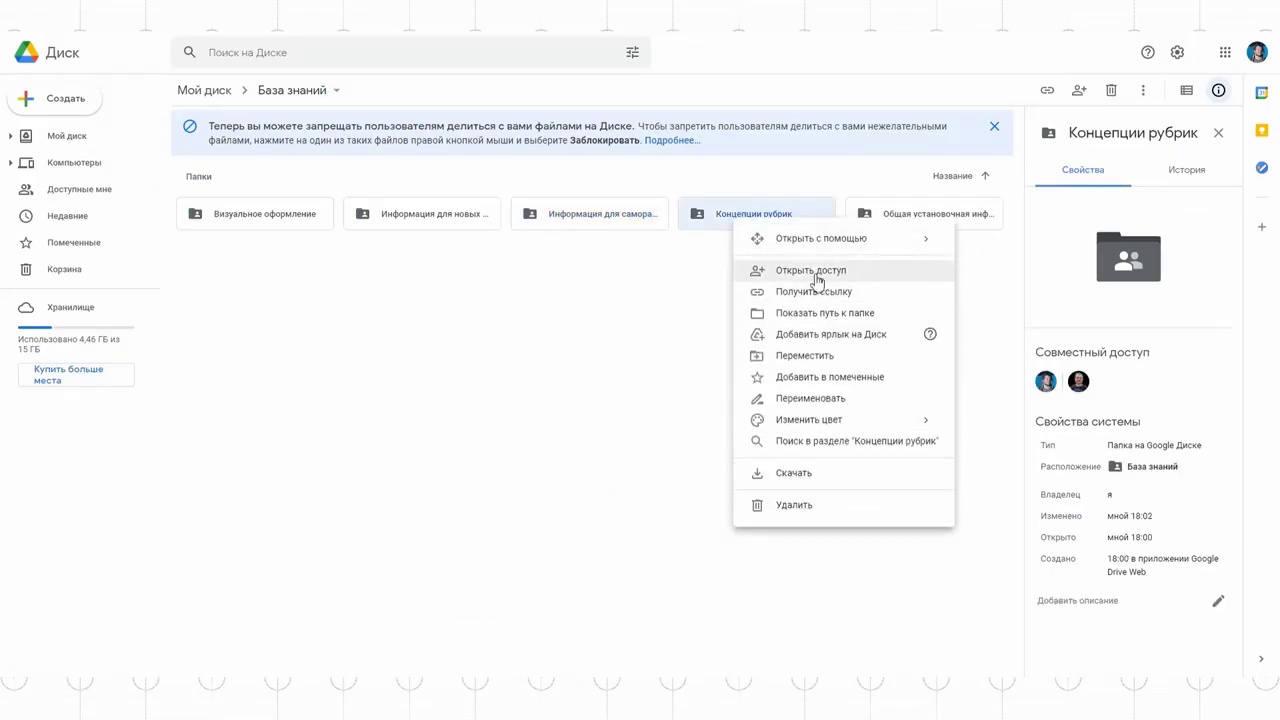
click(818, 272)
click(805, 379)
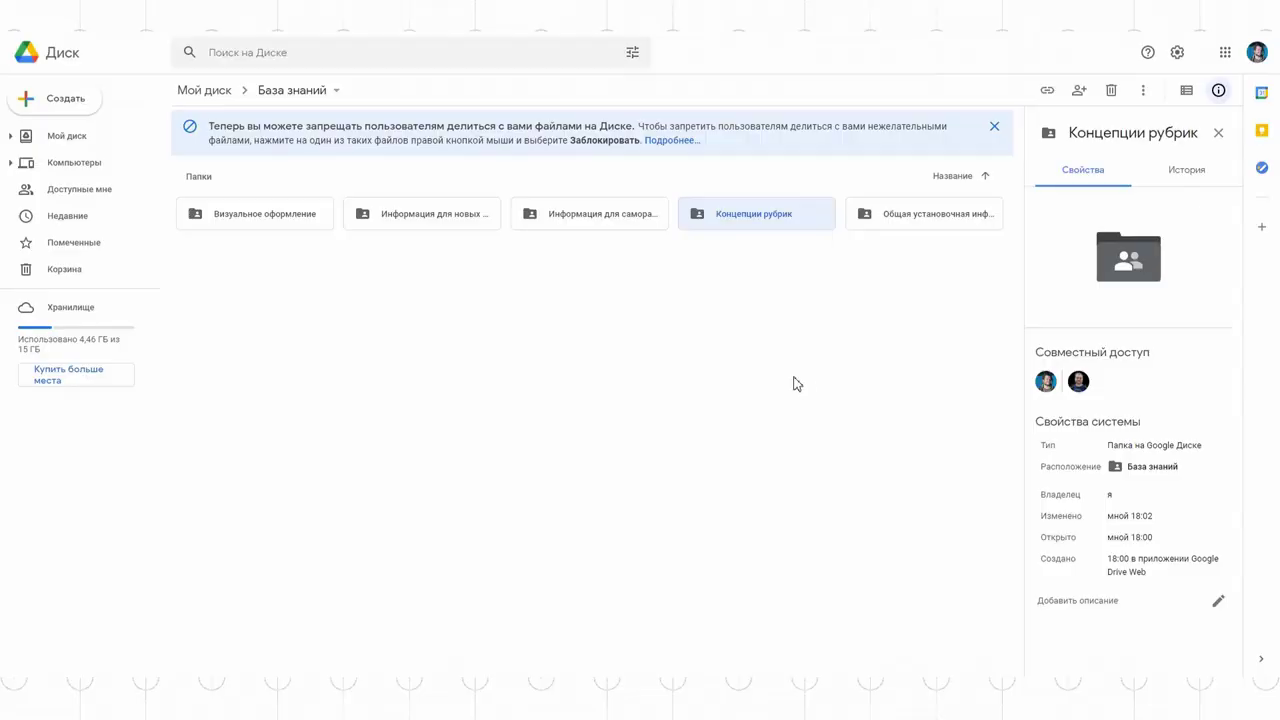
Step: Inside Концепции рубрик, create subfolders Запущенные and Потенциальные
double_click(731, 214)
right_click(515, 368)
click(515, 368)
text(Запущенные)
key(Return)
right_click(540, 366)
click(554, 386)
text(Потенциальные)
key(Return)
Step: Check the Потенциальные folder's sharing settings
right_click(440, 222)
click(520, 278)
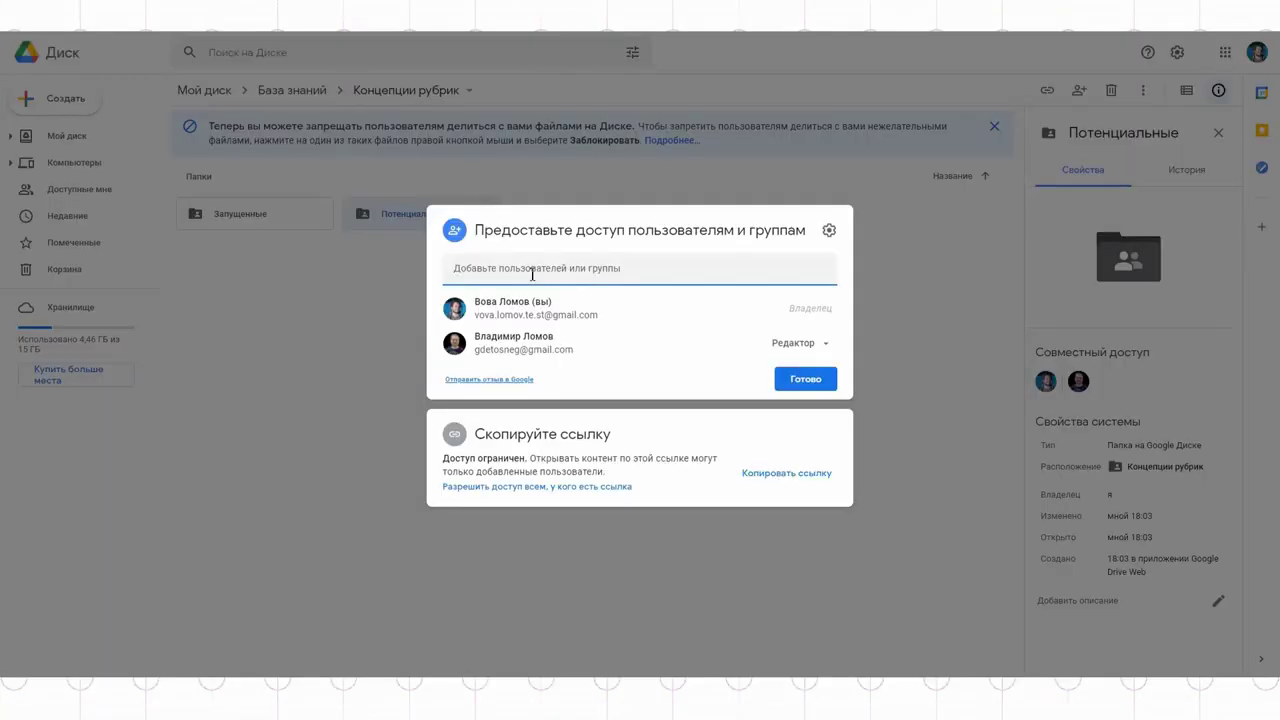
click(809, 387)
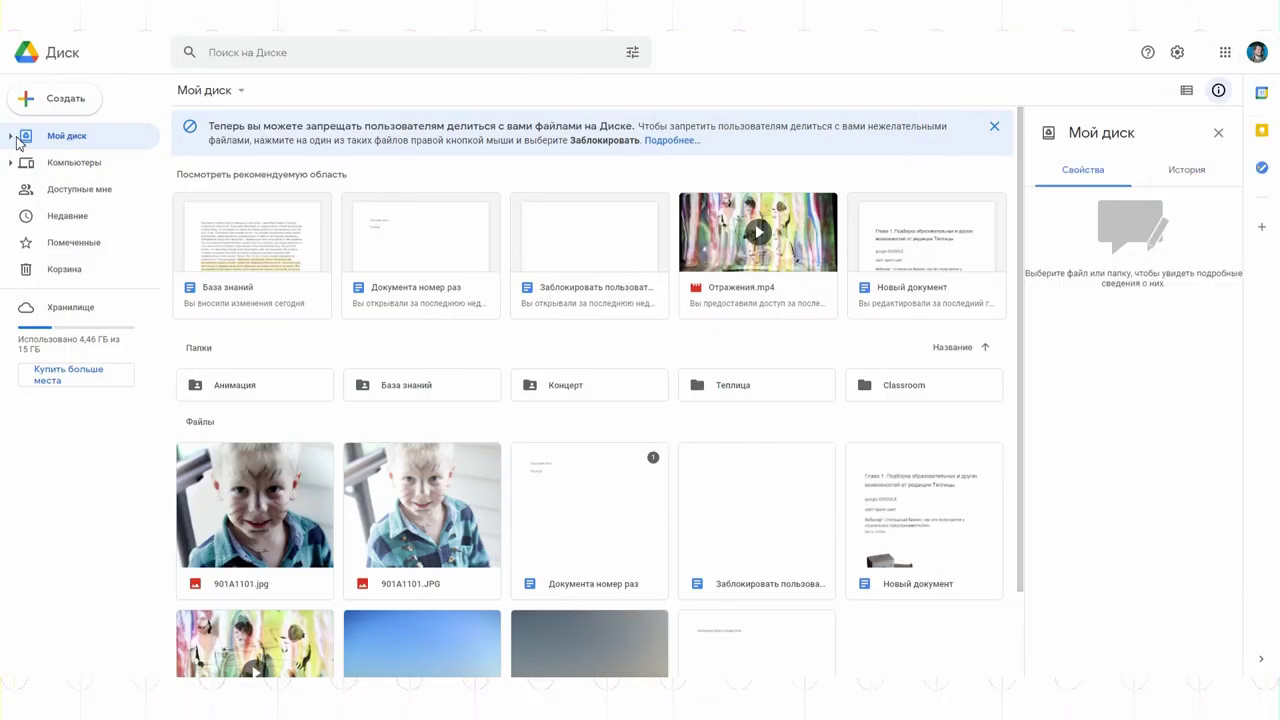
Step: Browse Доступные мне and Помеченные, then star База знаний from Мой диск and view it in Помеченные
click(54, 193)
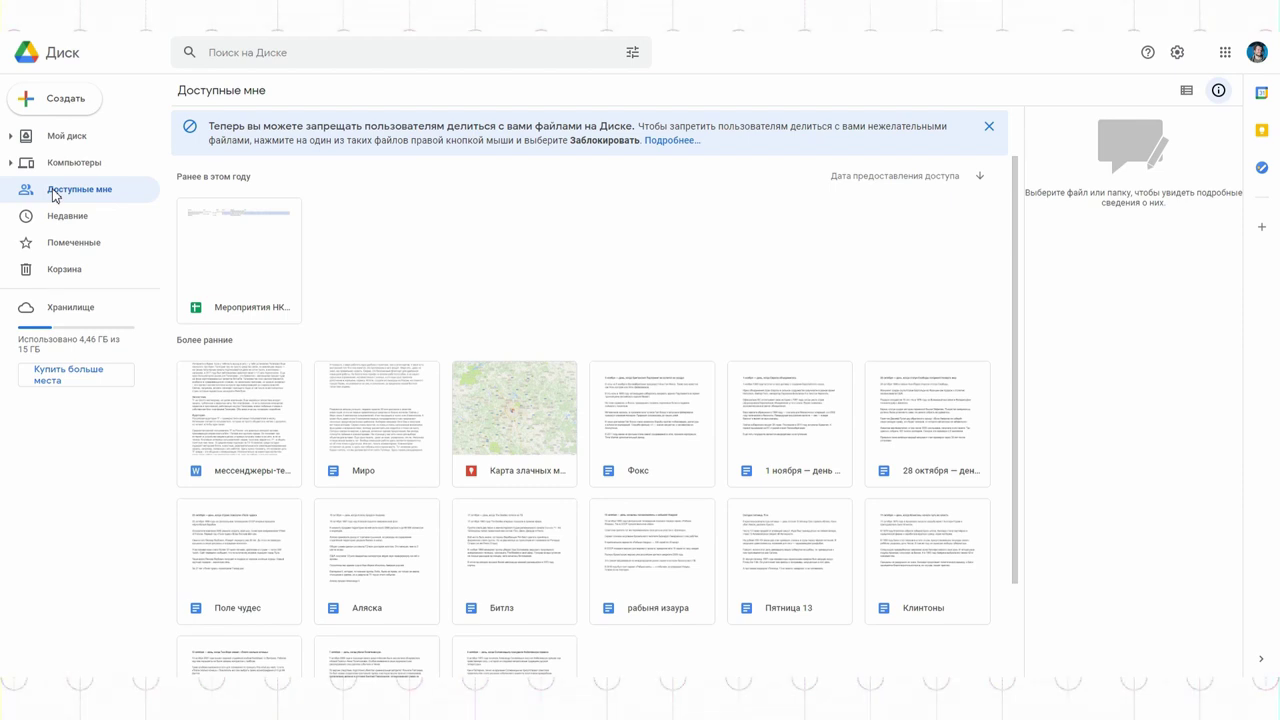
click(85, 248)
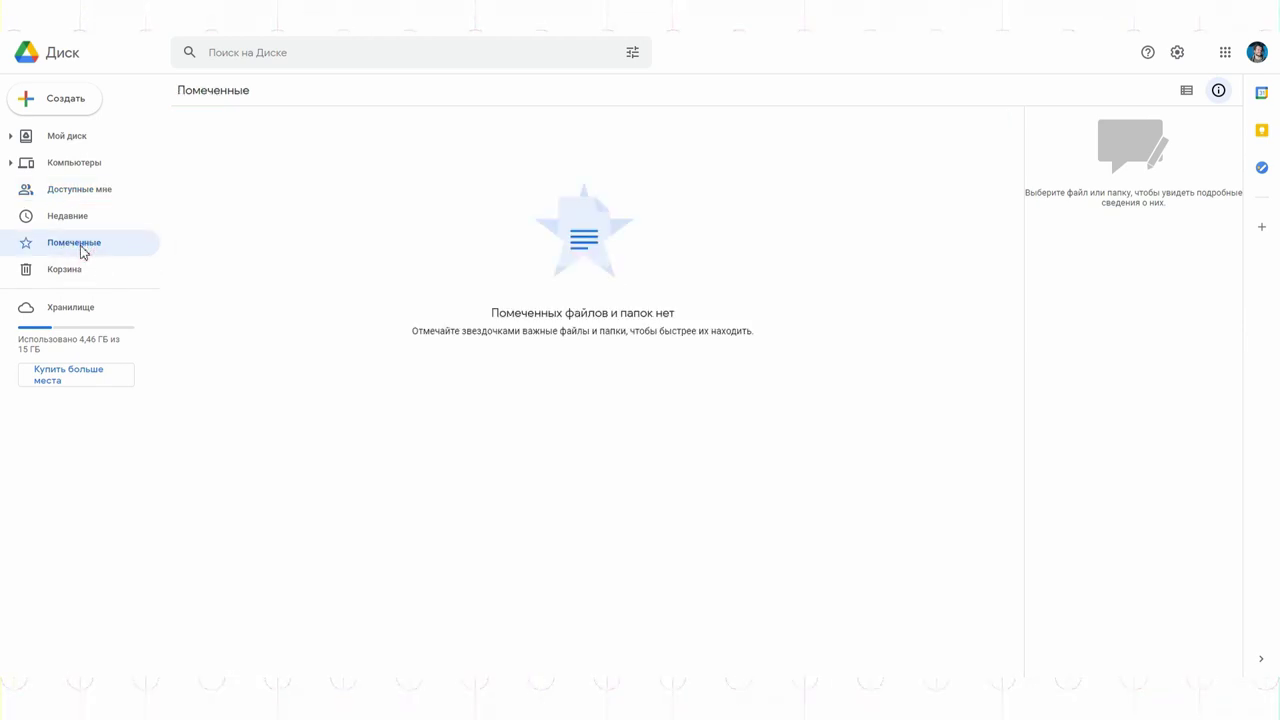
click(48, 140)
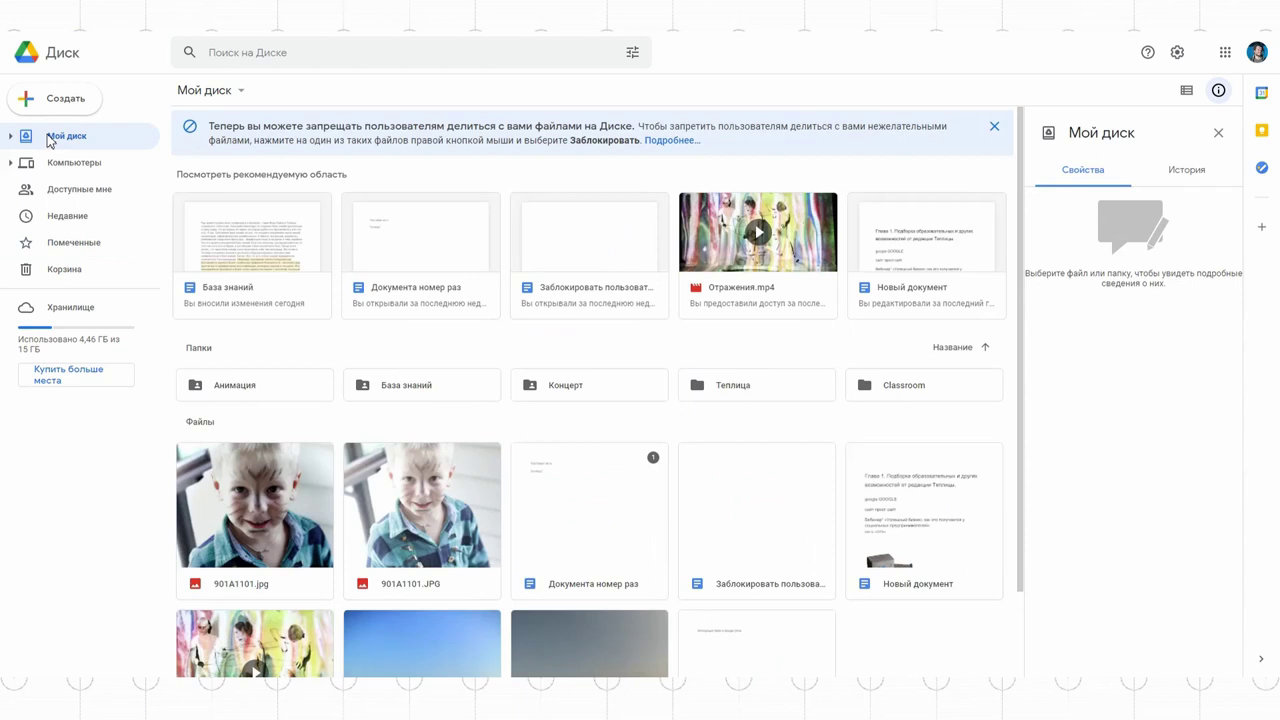
right_click(400, 388)
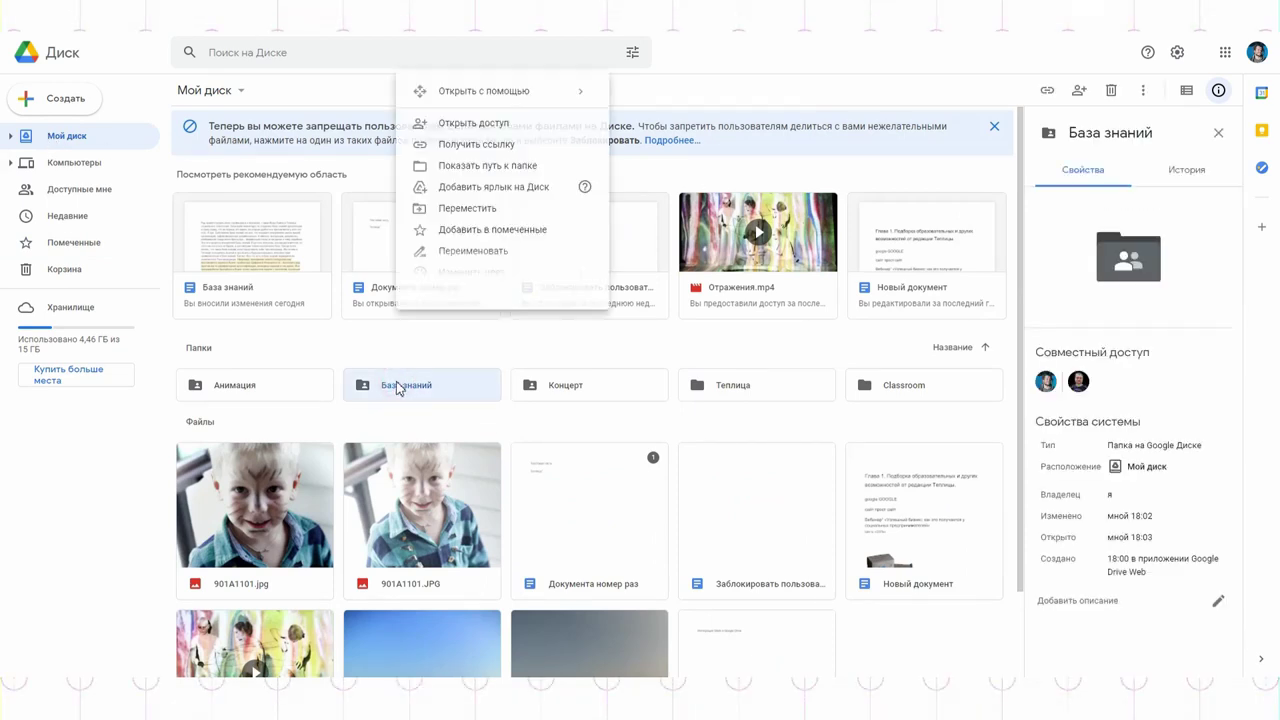
click(522, 238)
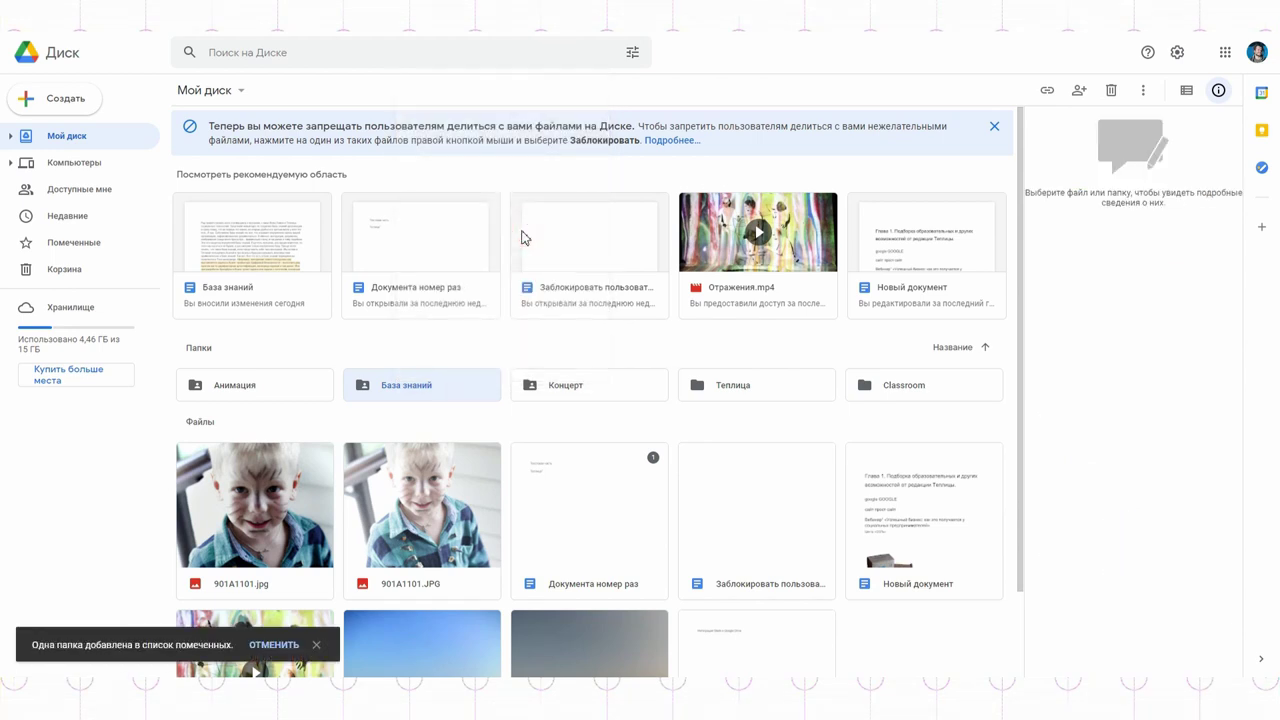
click(99, 248)
Step: Create a new Google Docs document in База знаний › Концепции рубрик › Запущенные
double_click(243, 167)
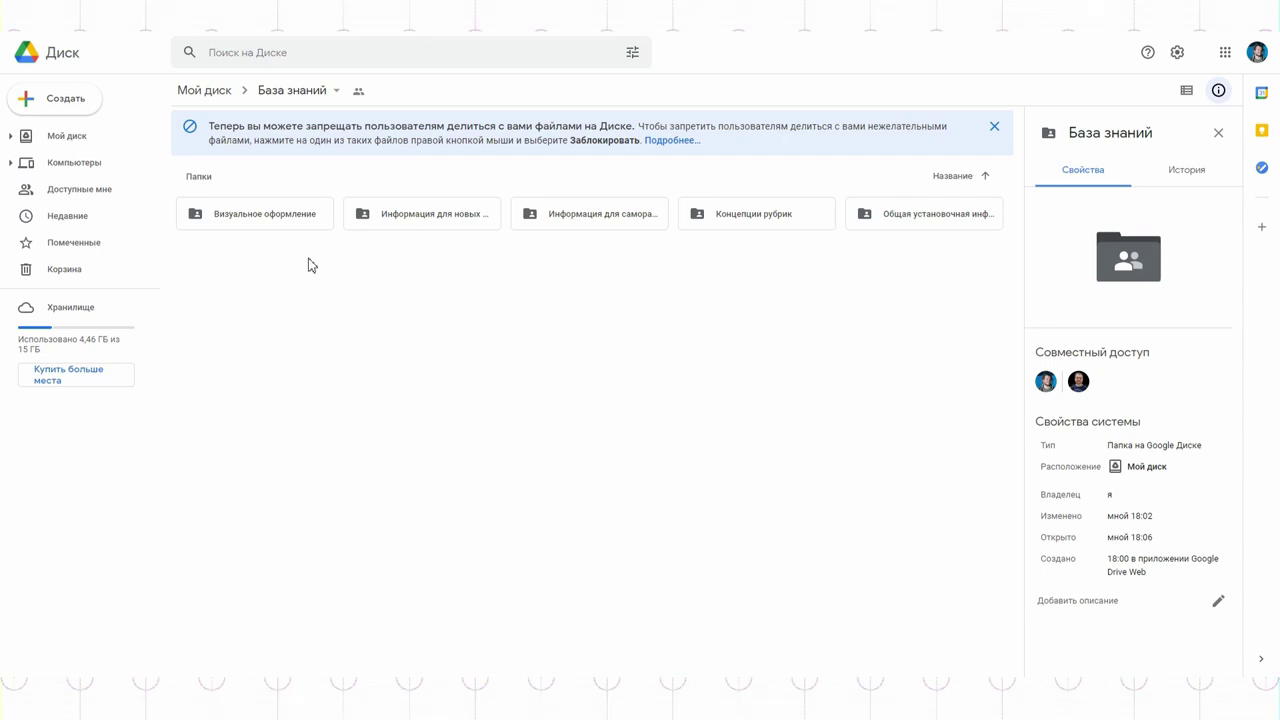
double_click(741, 220)
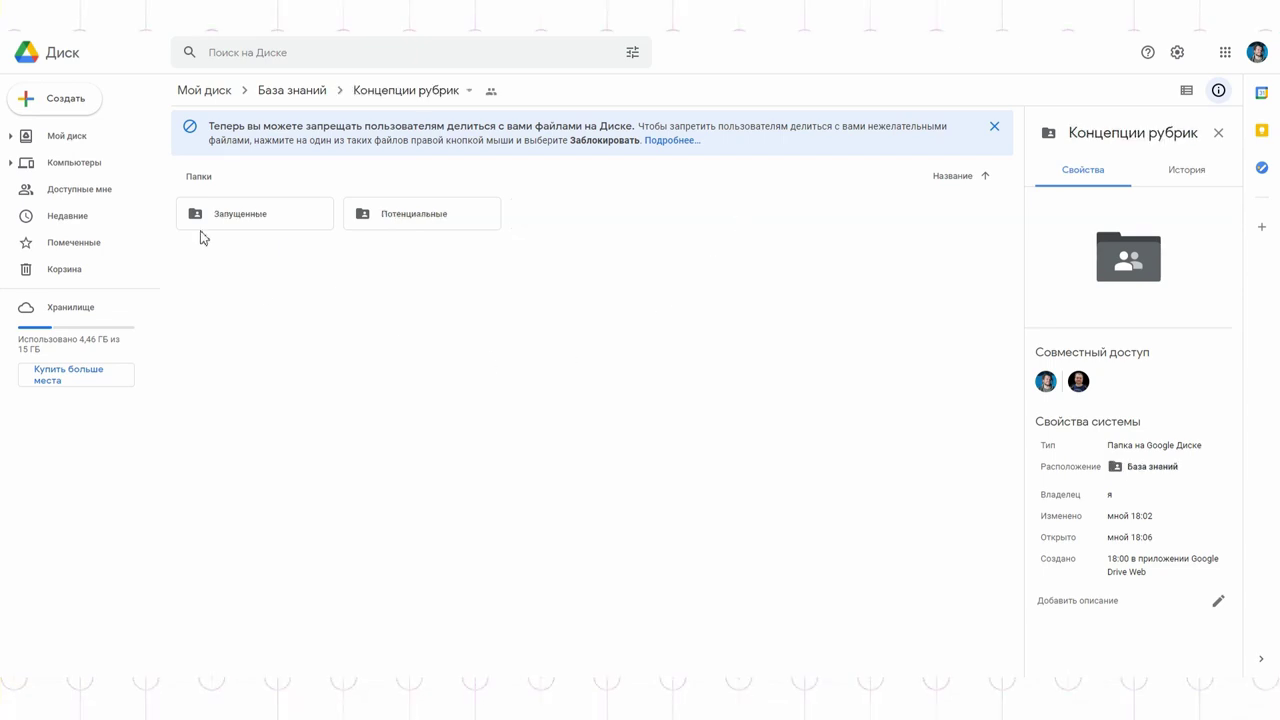
double_click(234, 229)
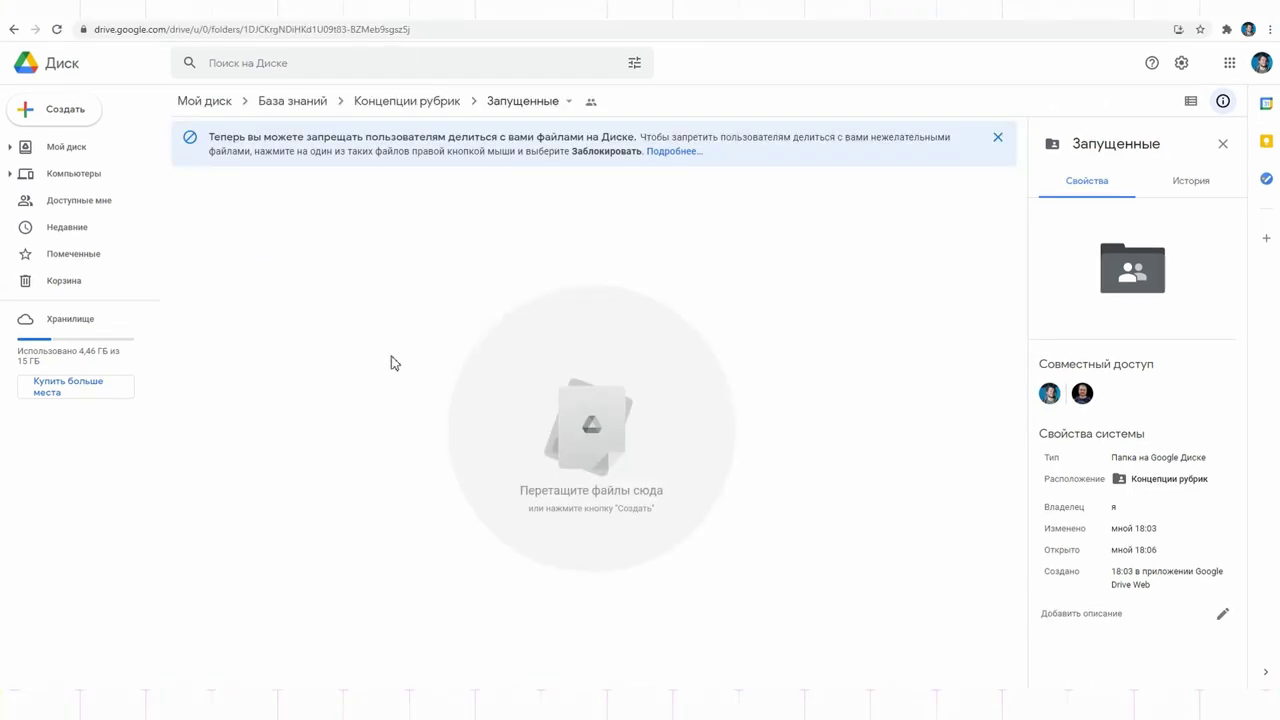
right_click(391, 363)
click(465, 461)
click(734, 398)
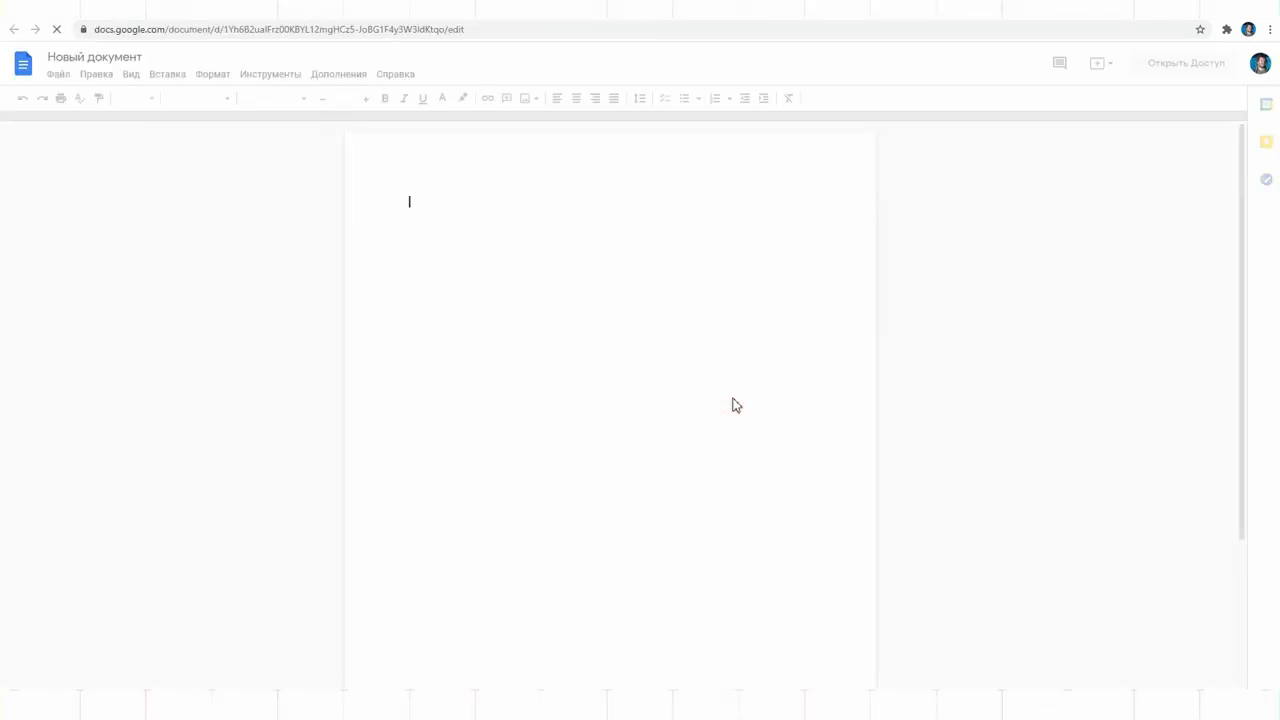
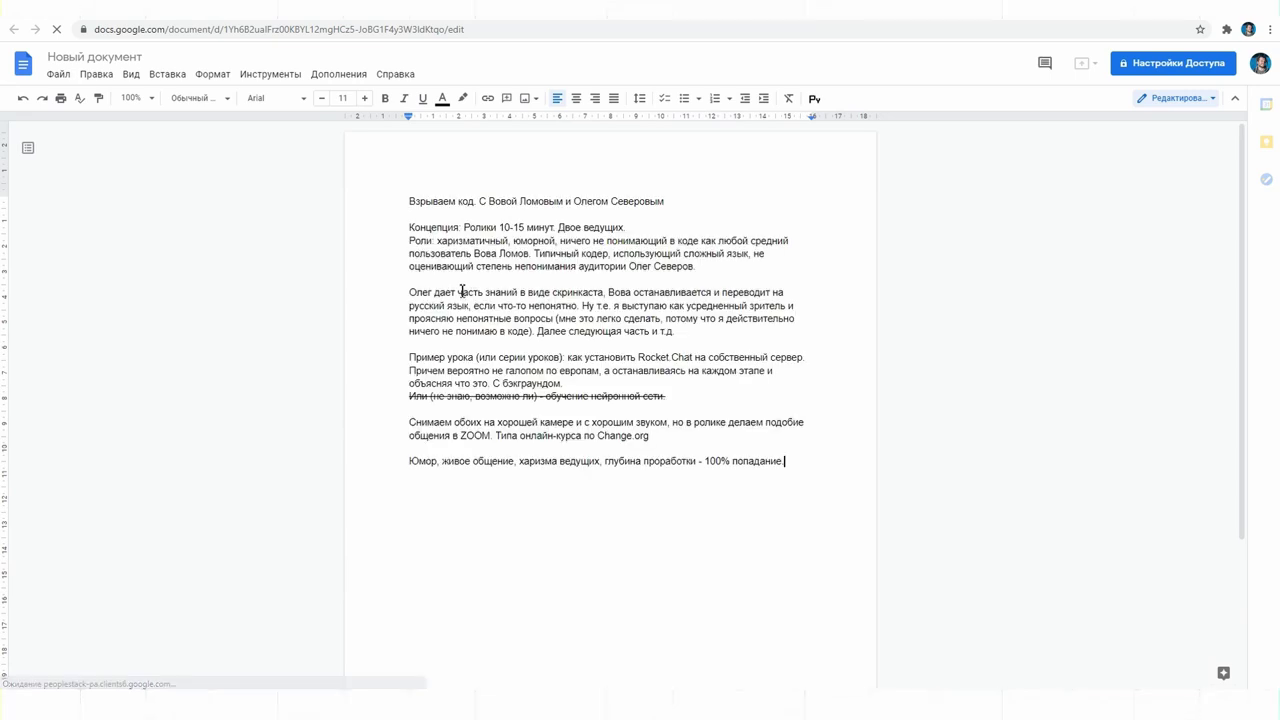
Step: Paste the show-concept script, title the document Взрываем код, and return to Drive
click(86, 57)
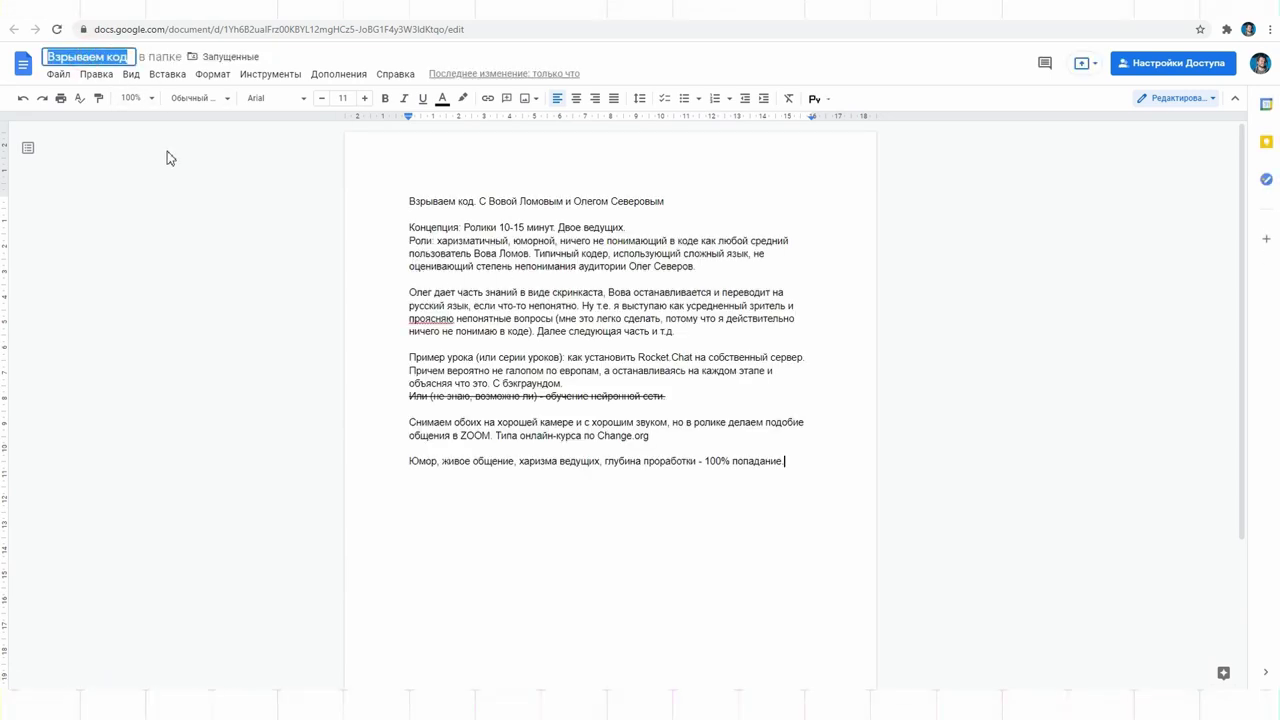
click(994, 338)
click(953, 20)
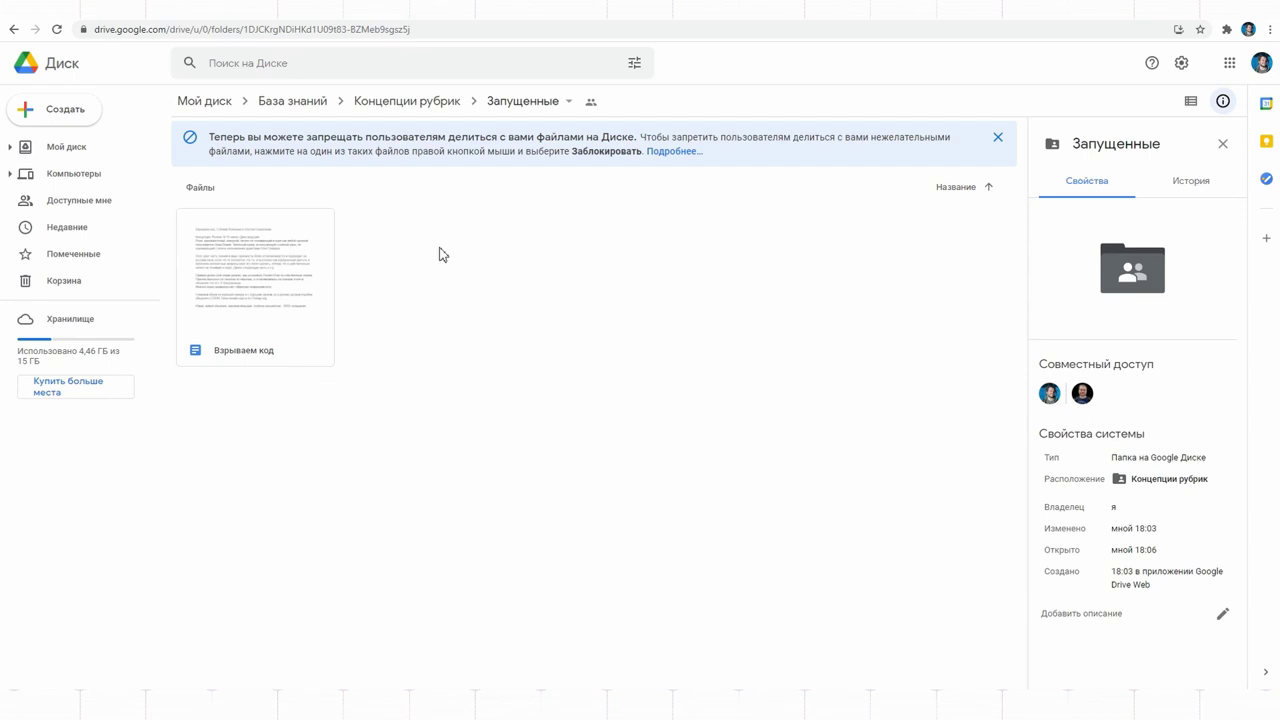
Step: Create a new Google Docs document in the База знаний folder
click(292, 100)
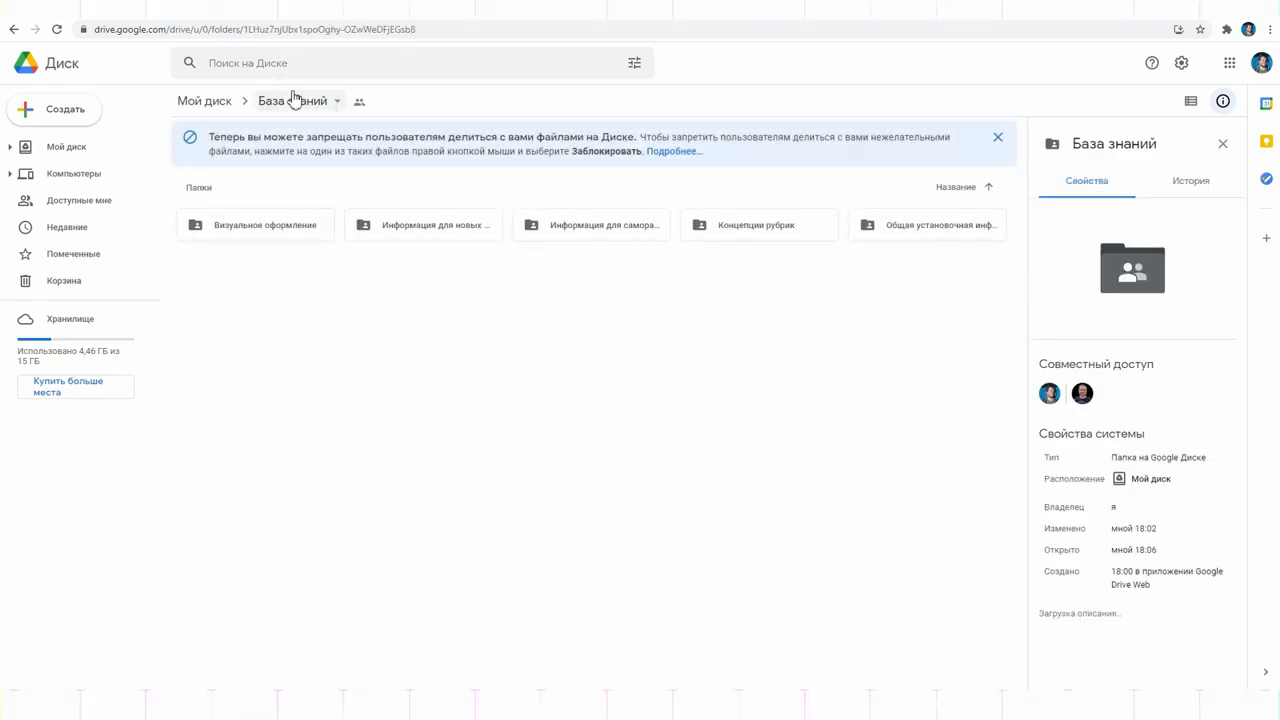
right_click(413, 384)
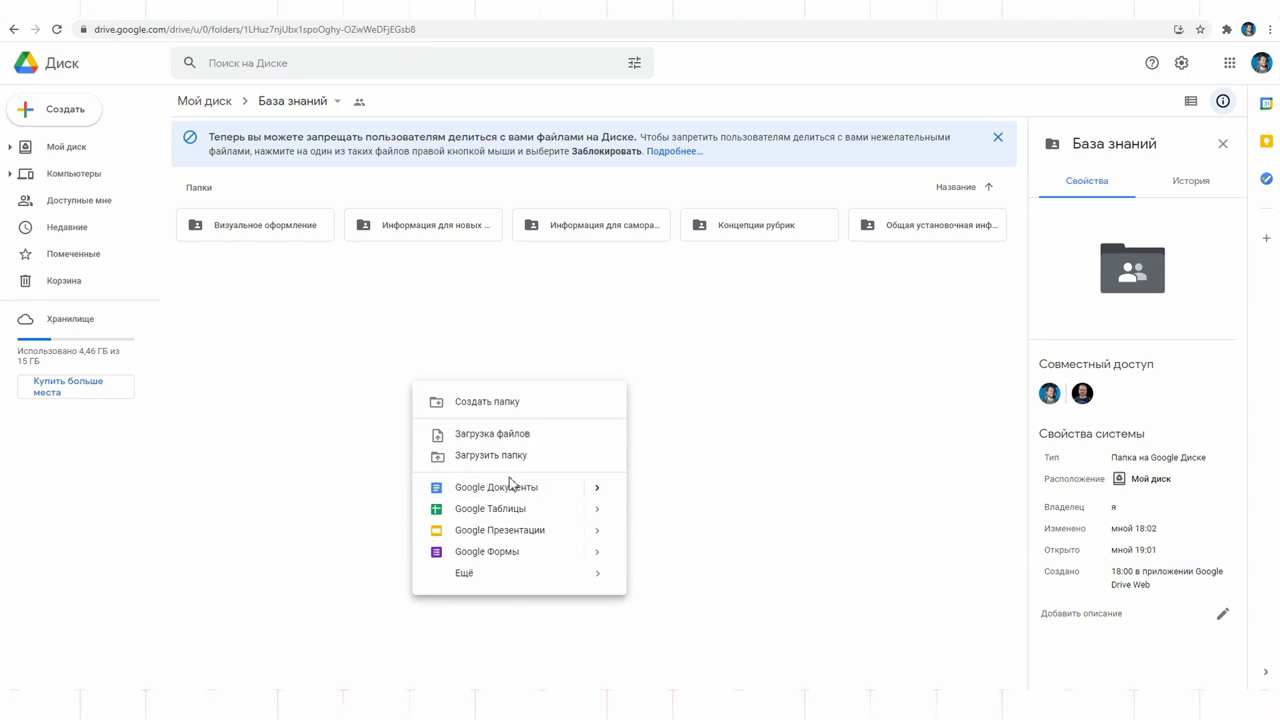
click(514, 492)
click(723, 403)
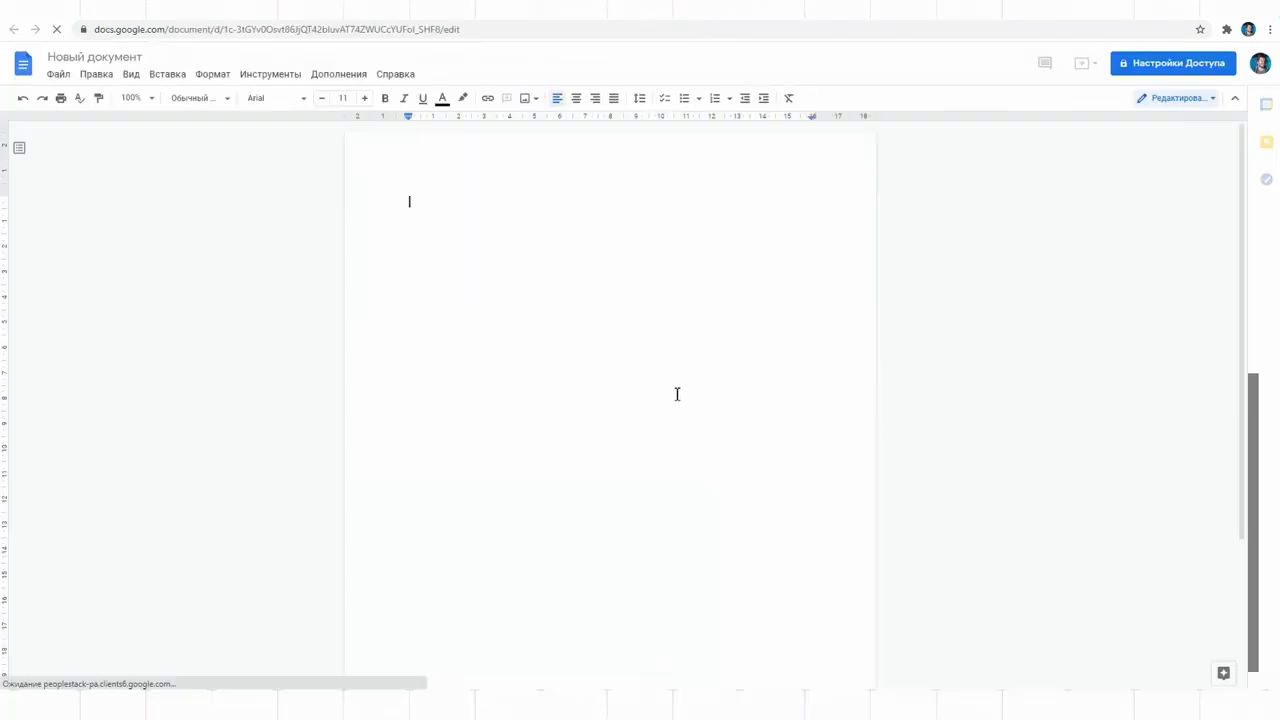
Step: Title it Инструкция по использованию Базы знаний and return to the Drive folder
click(123, 57)
text(Инструкц)
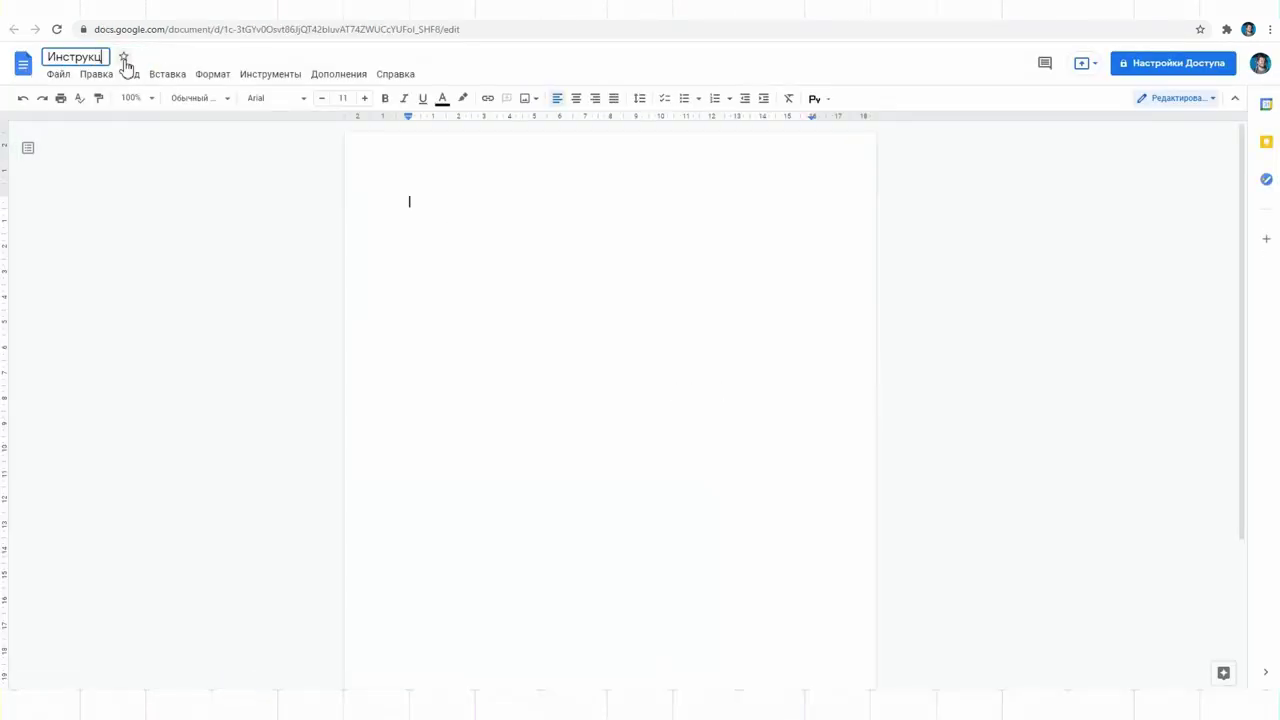
text(ия по использованию Базы знаний)
key(Return)
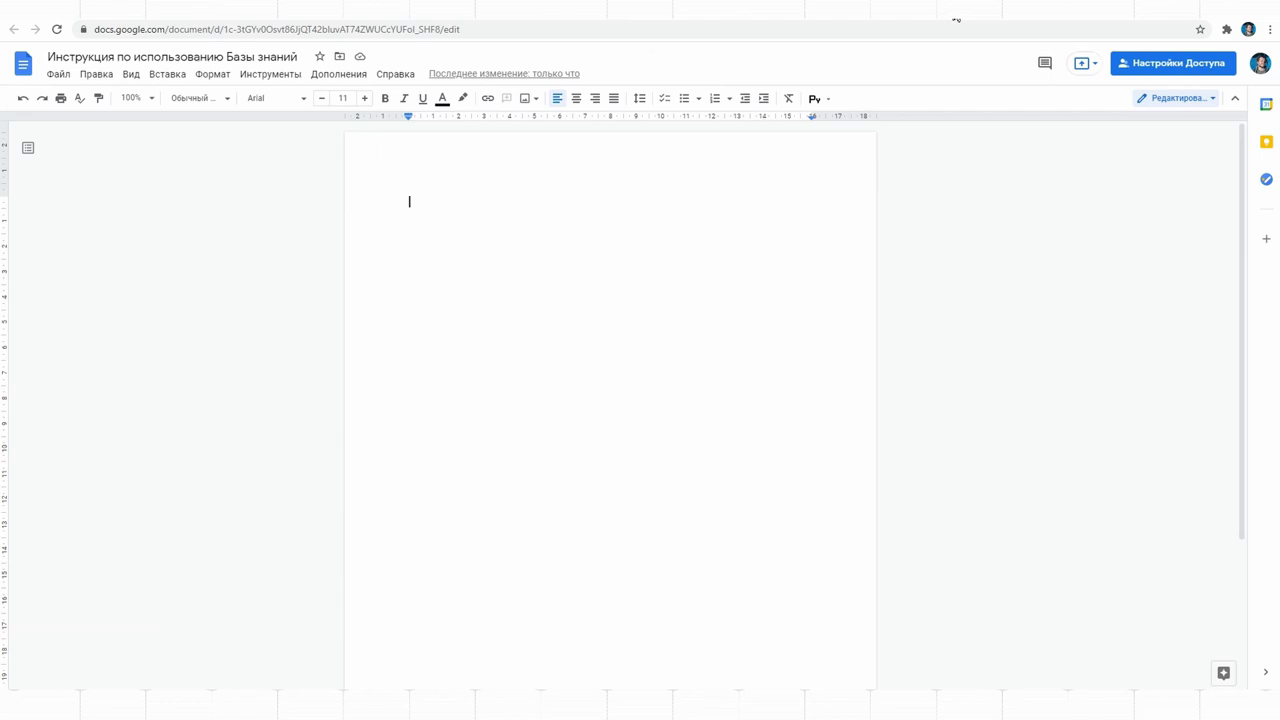
click(956, 18)
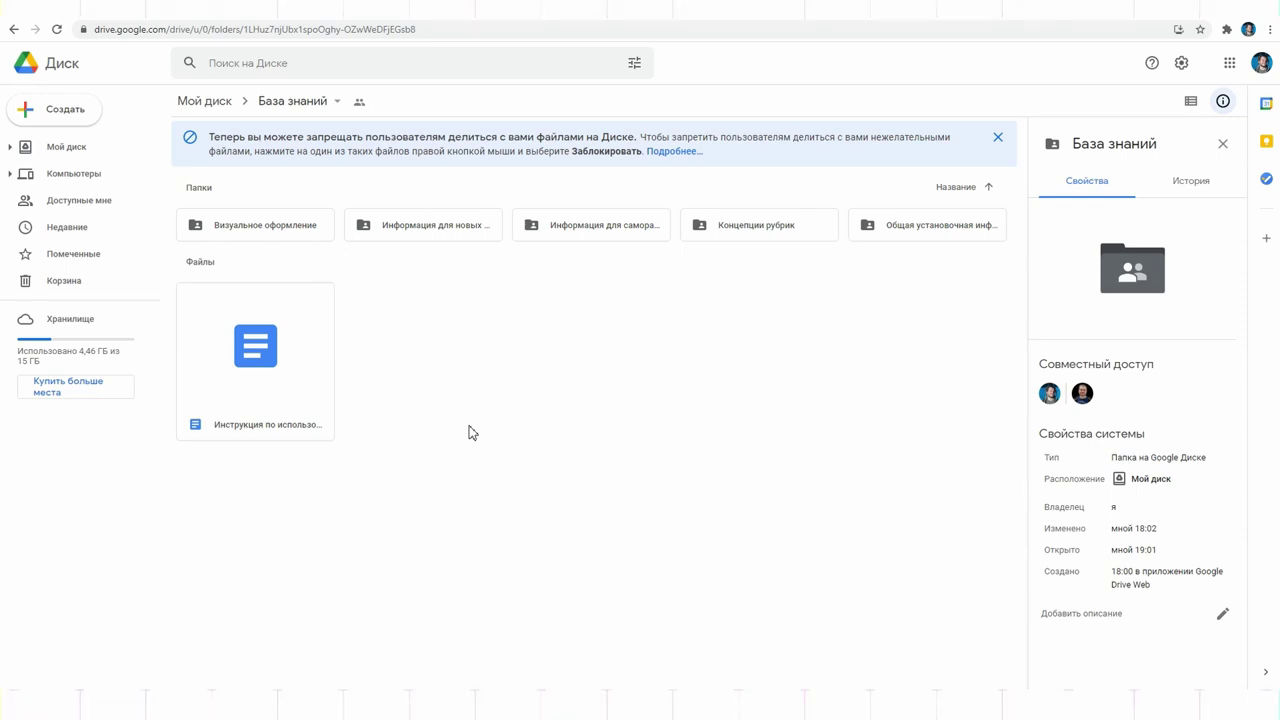
Step: Review the База знаний folder's История activity, then close the details panel
click(1186, 180)
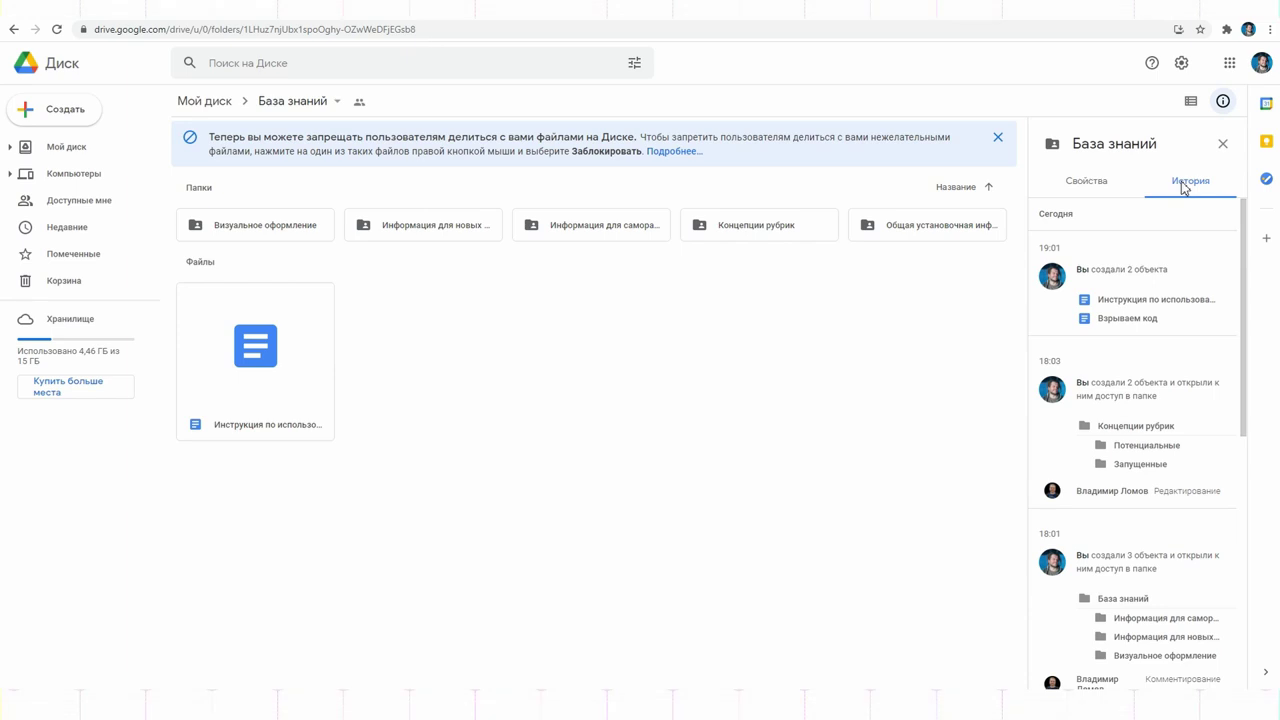
click(1086, 188)
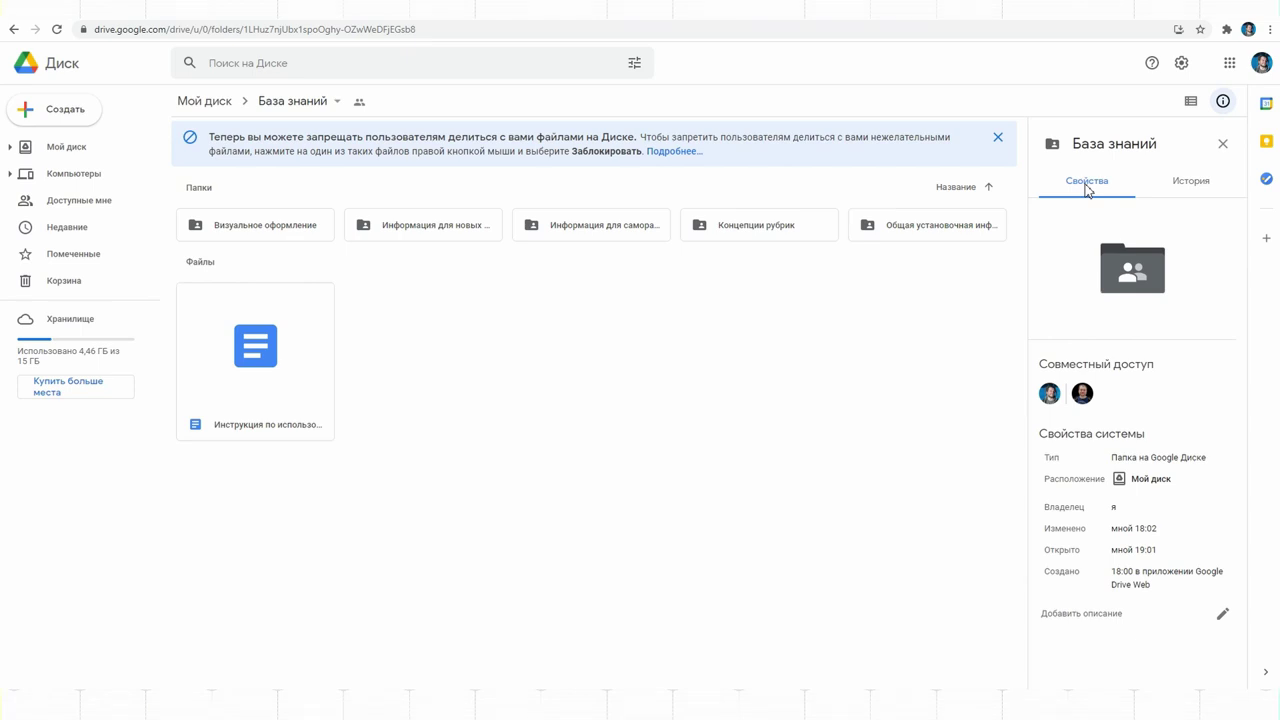
click(1223, 101)
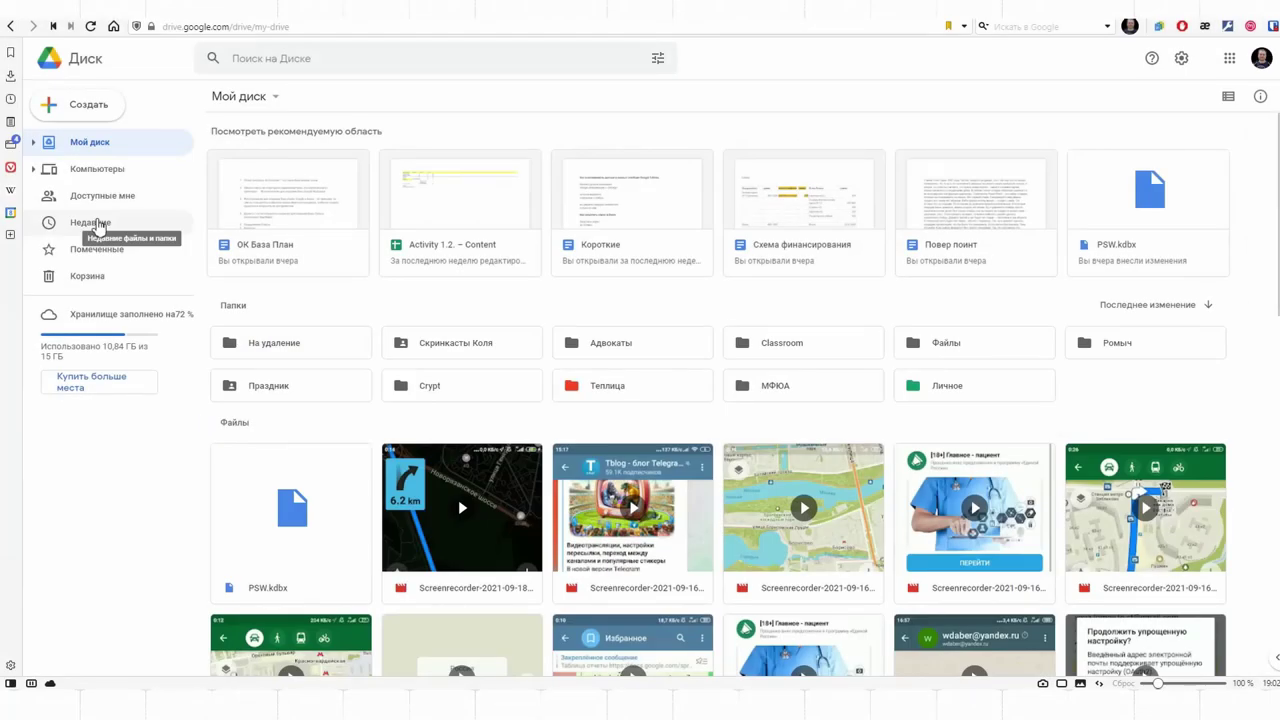
Step: Star the shared База знаний folder from Доступные мне in the second account
click(97, 195)
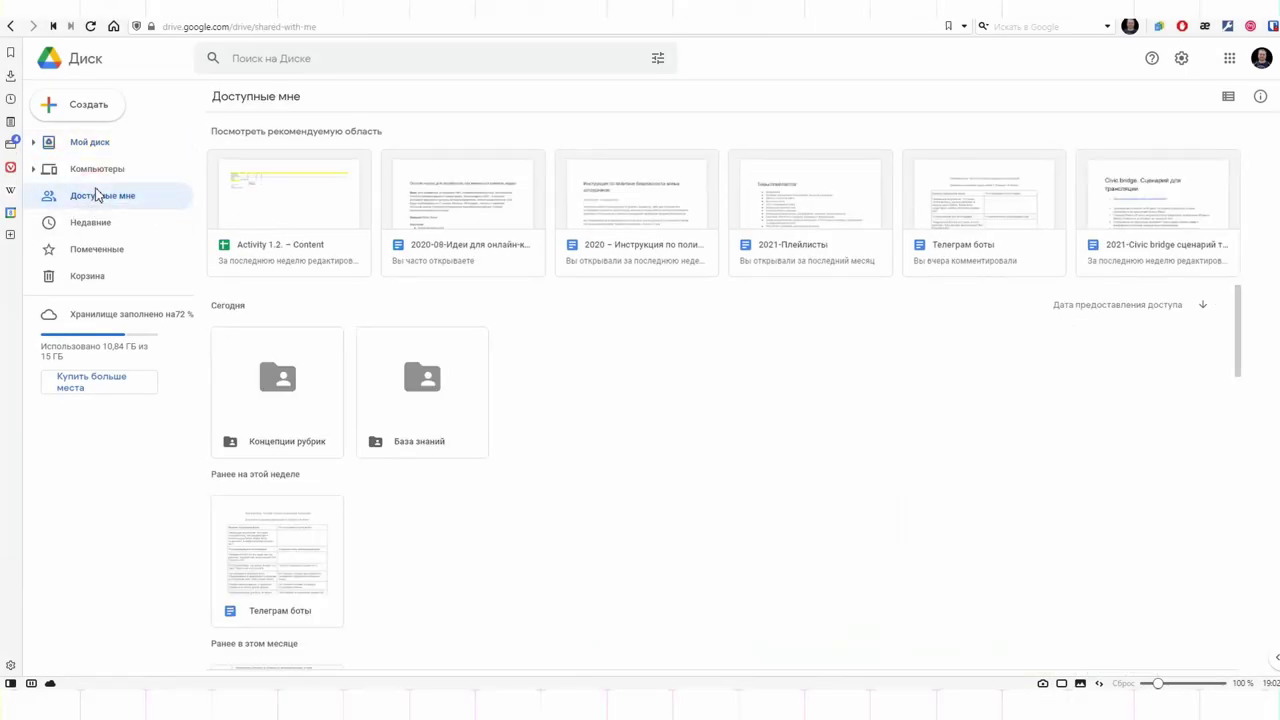
click(415, 385)
right_click(415, 385)
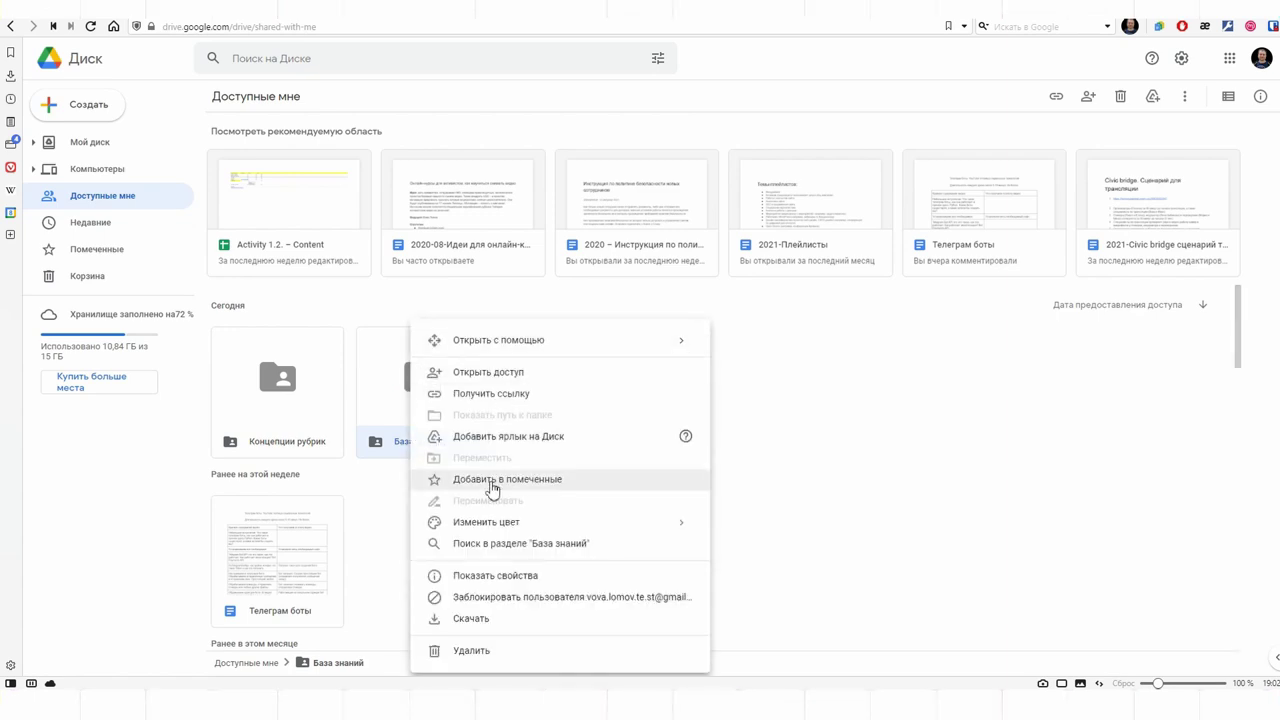
click(492, 486)
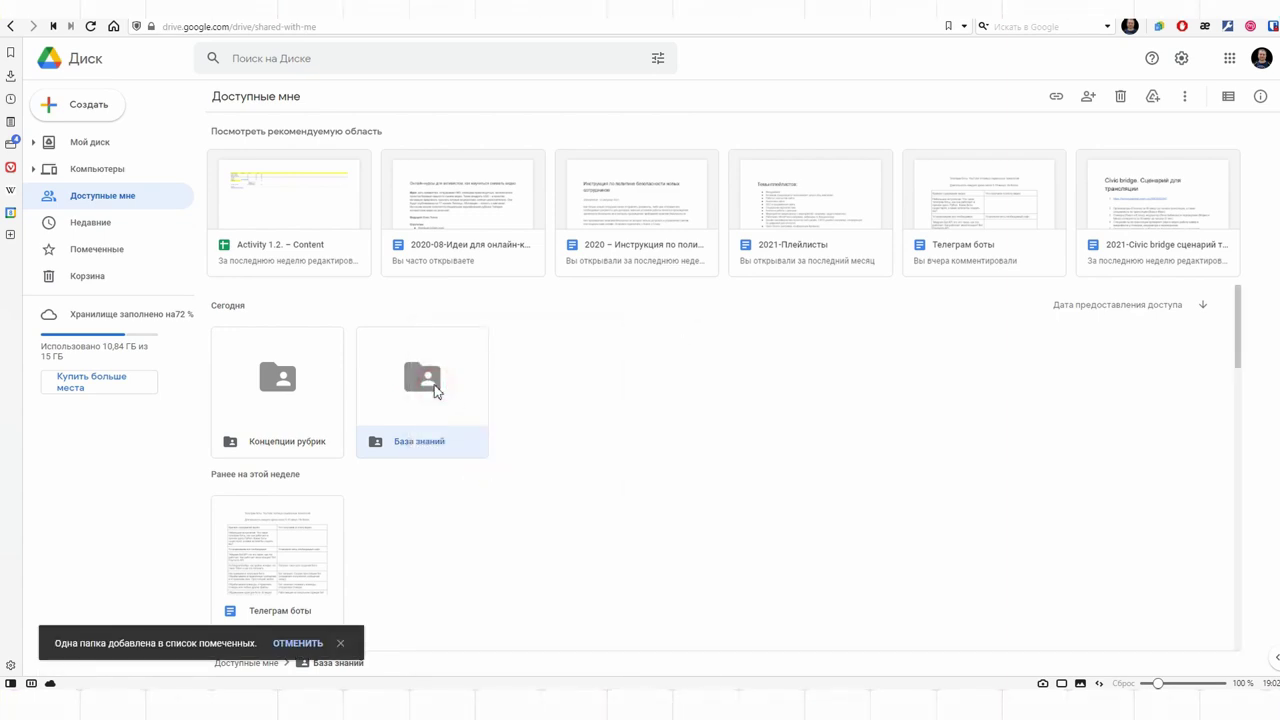
Step: Open База знаний and check its История in the details panel, then close it
double_click(435, 390)
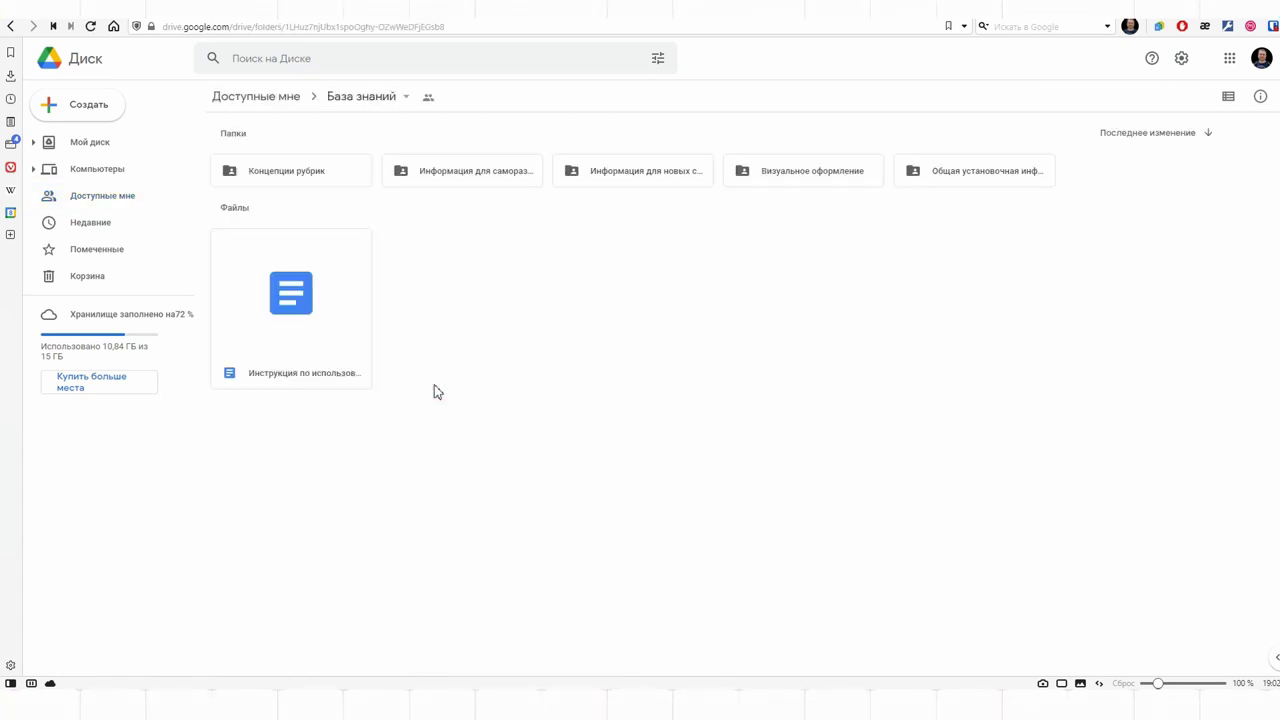
click(1260, 96)
click(1240, 176)
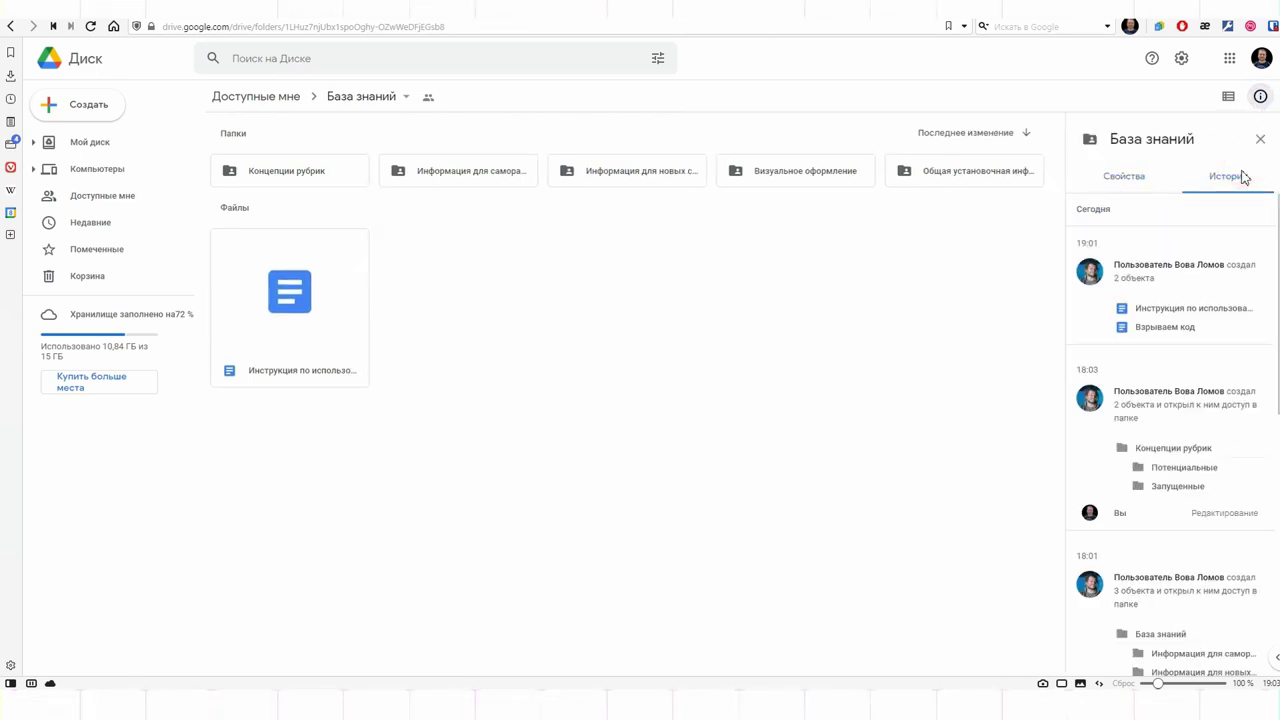
click(1135, 178)
click(1260, 139)
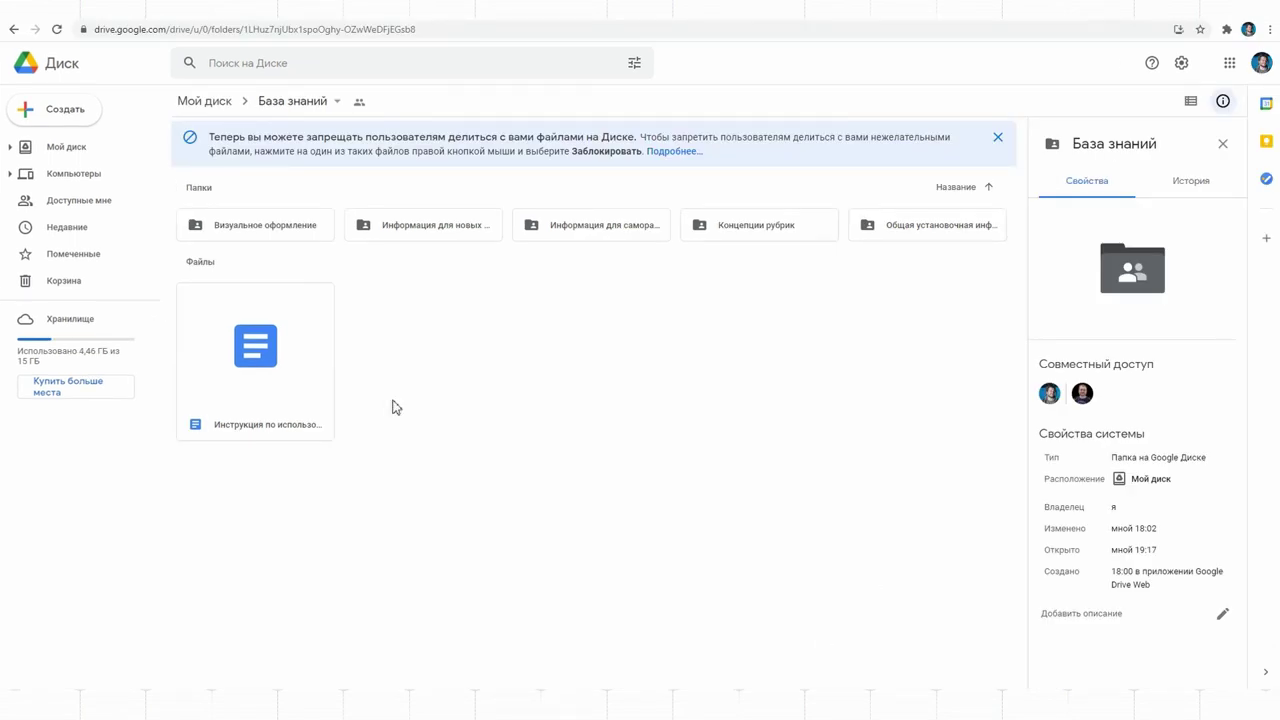
Step: Rename Информация для новых сотрудников to Для новых сотрудников
click(449, 229)
right_click(428, 234)
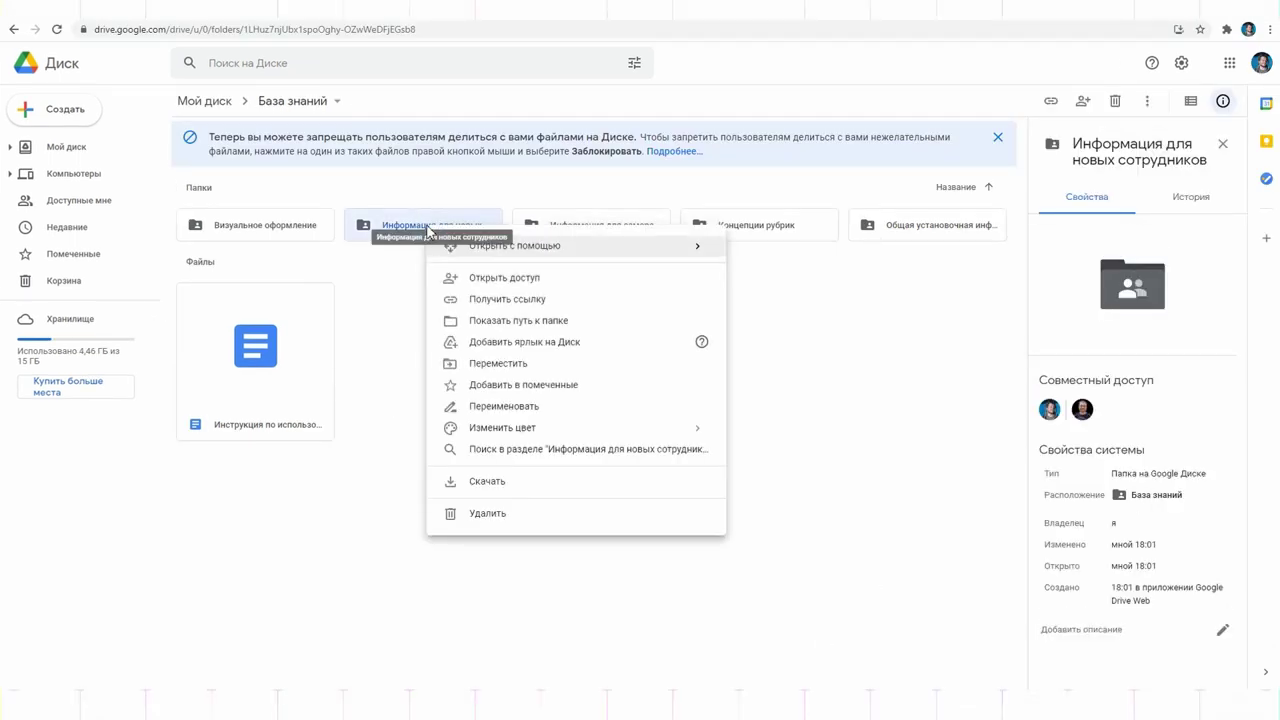
click(494, 406)
click(592, 363)
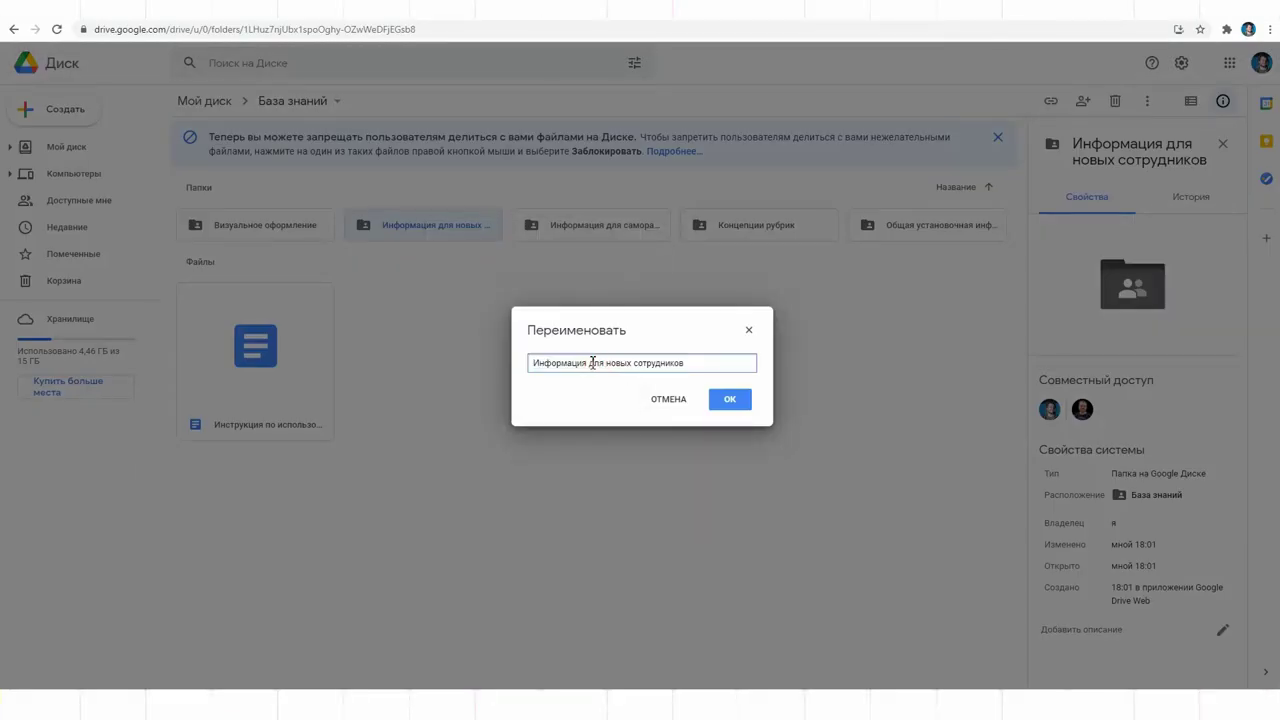
text(Д)
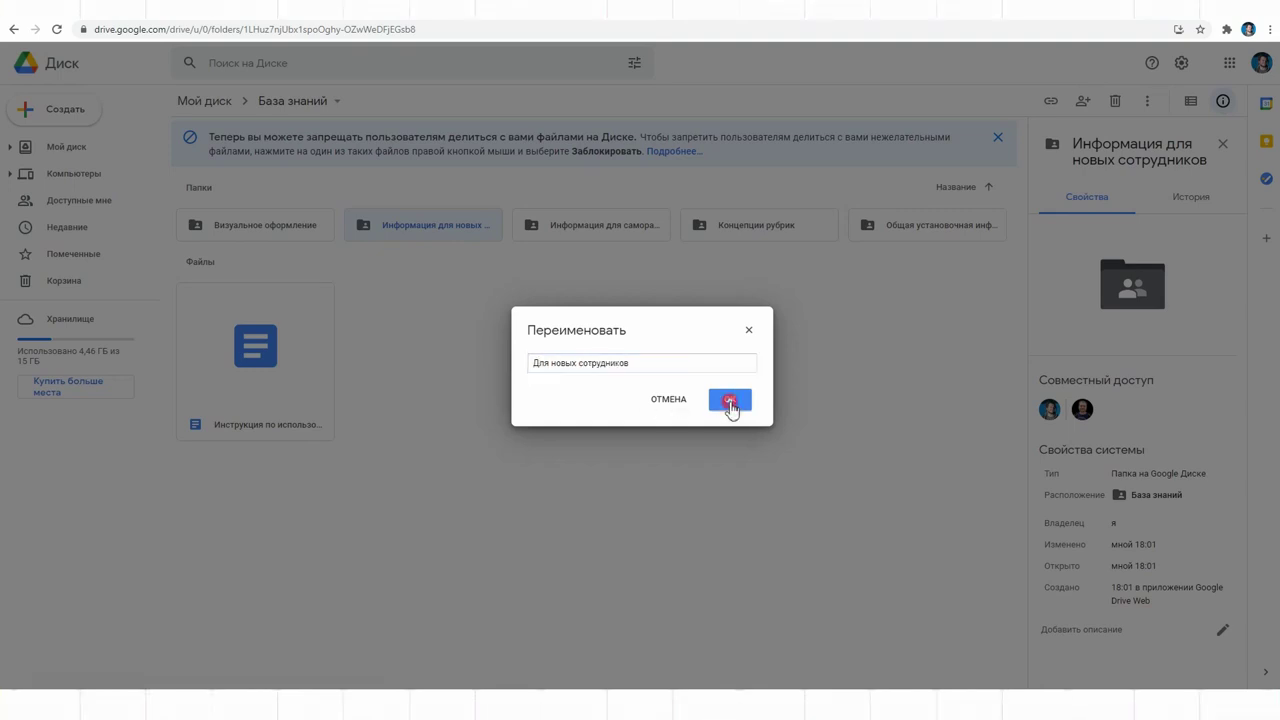
click(730, 399)
Step: Rename the other Информация folder to Для саморазвития by removing the leading word
right_click(600, 233)
click(676, 411)
drag(593, 363, 527, 368)
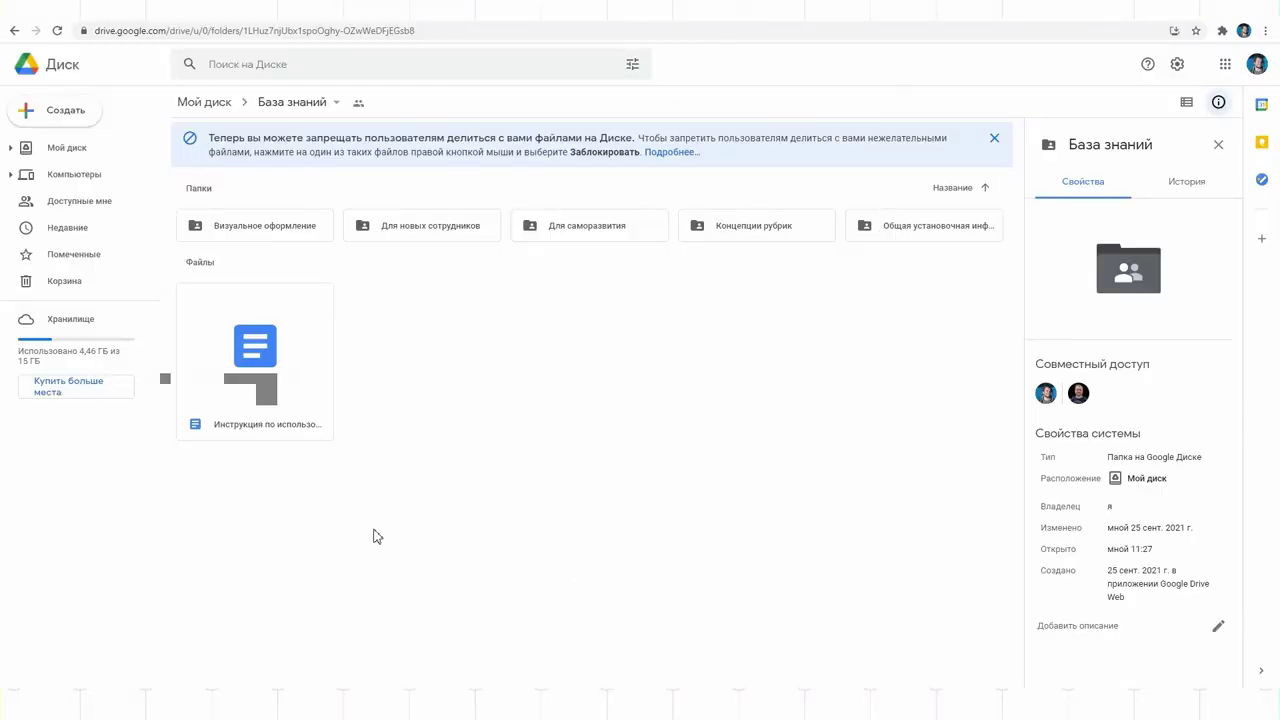
click(279, 64)
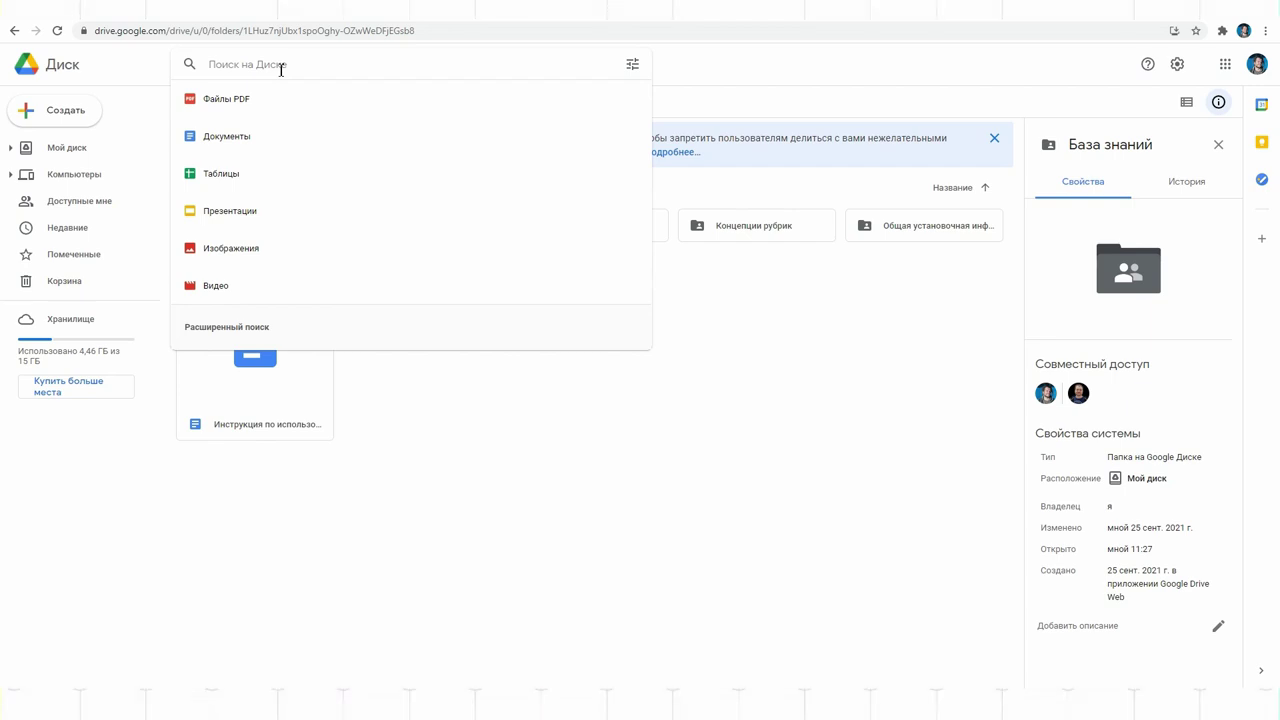
Step: Search Drive for 'ин' and 'взрываем' to locate the Взрываем код document
text(ин)
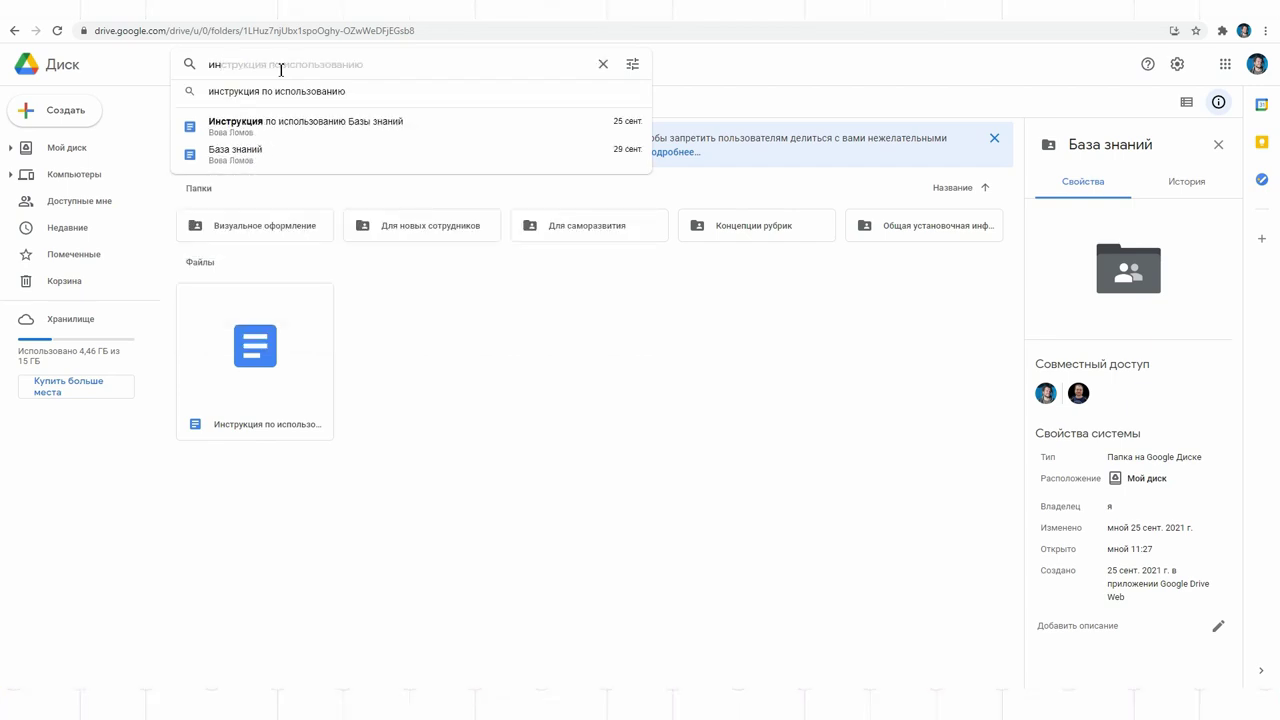
key(Return)
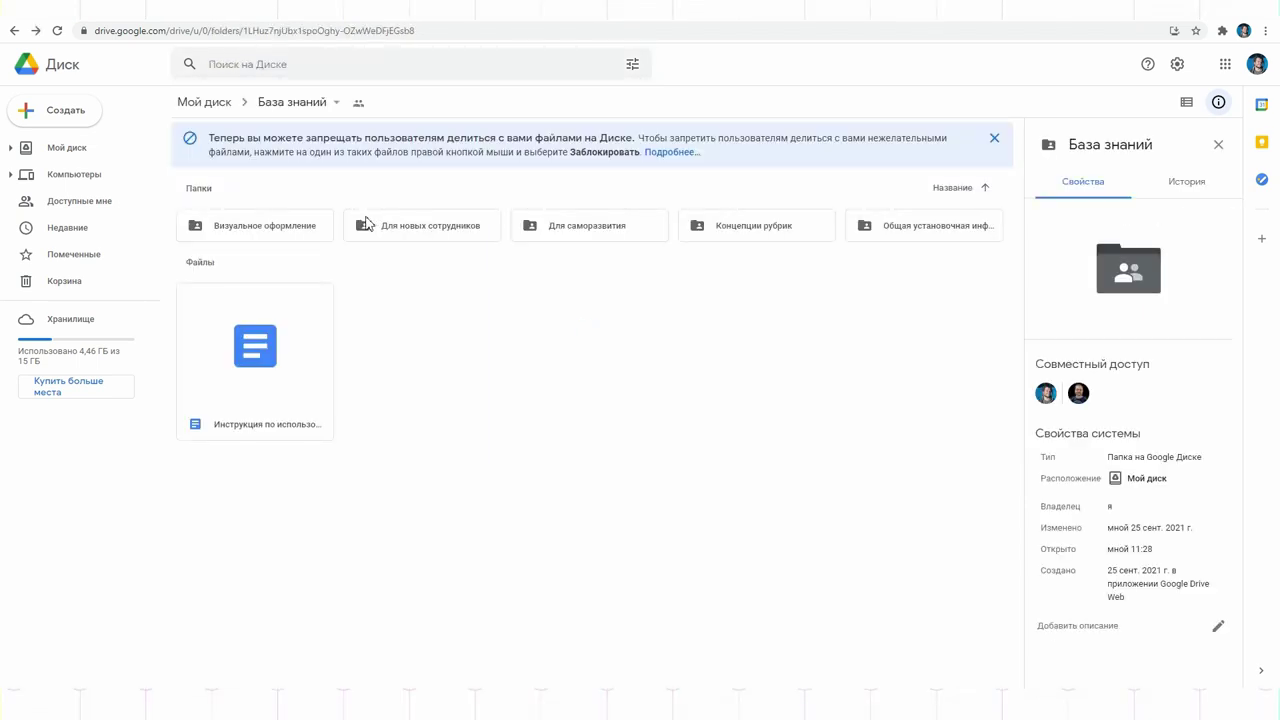
double_click(750, 226)
click(306, 64)
text(взрываем)
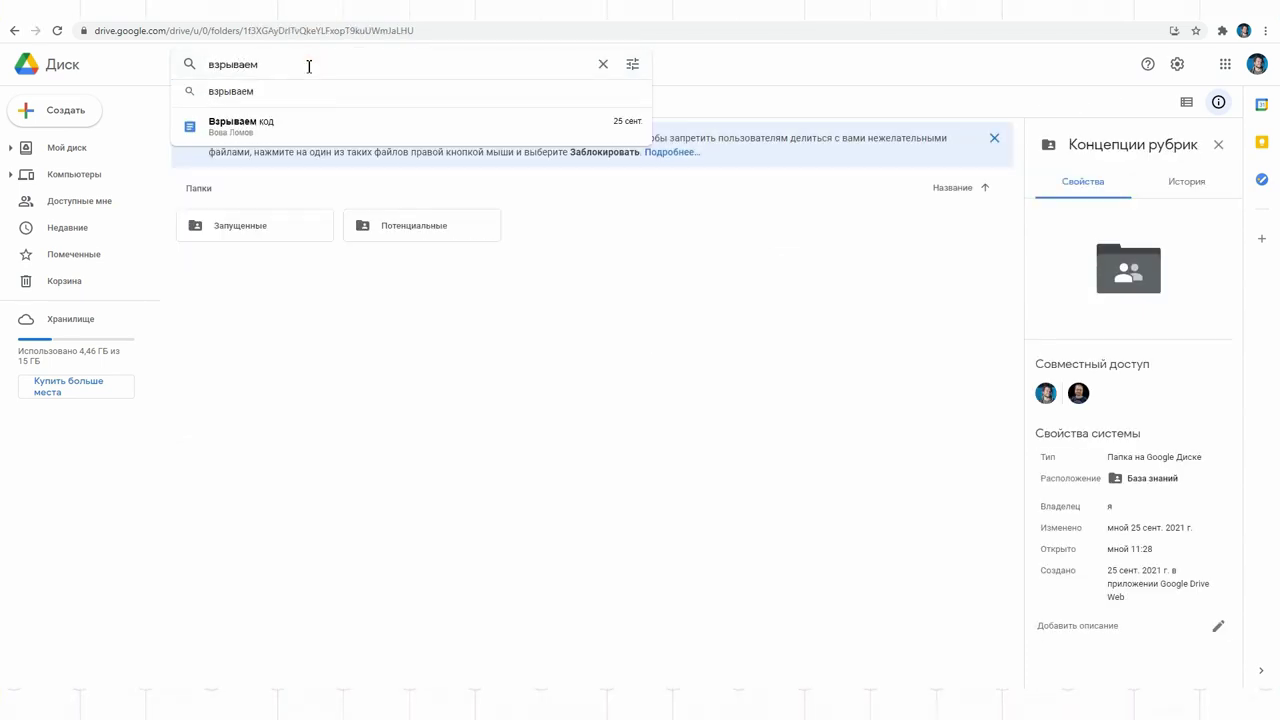
key(Return)
key(alt+Left)
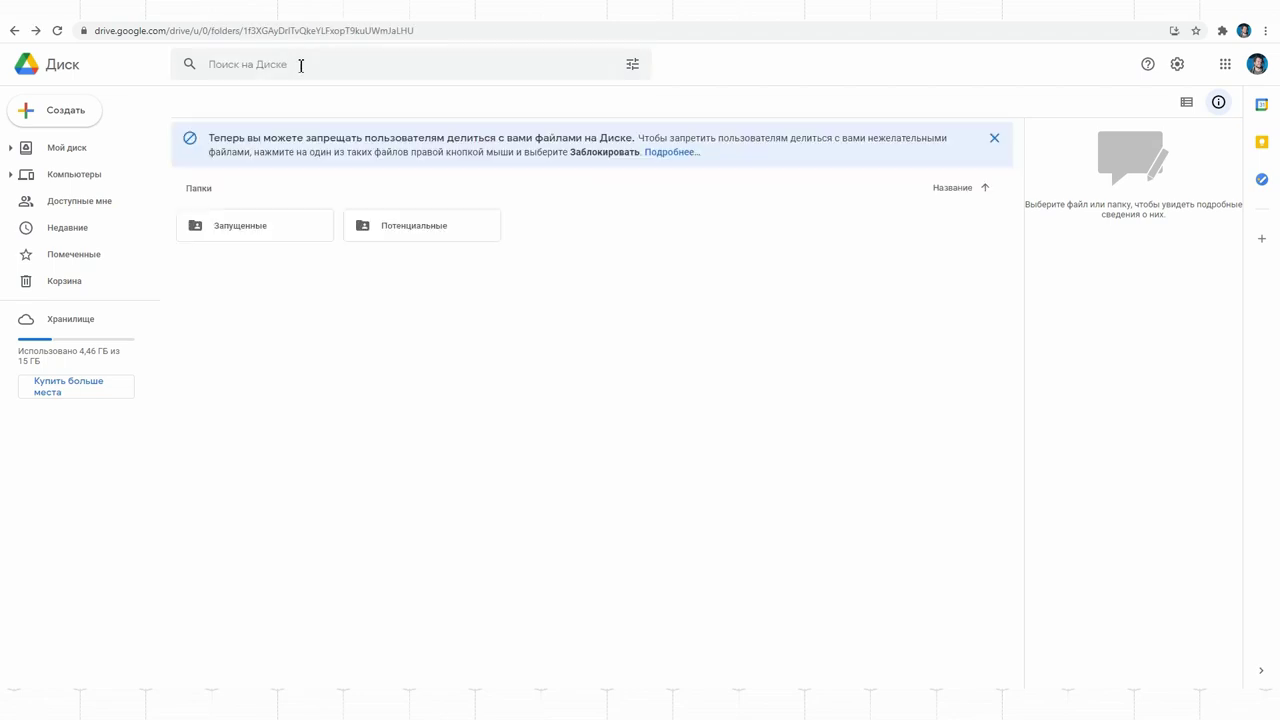
Step: Search within База знаний, open Запущенные and then the Взрываем код document
click(294, 103)
click(297, 106)
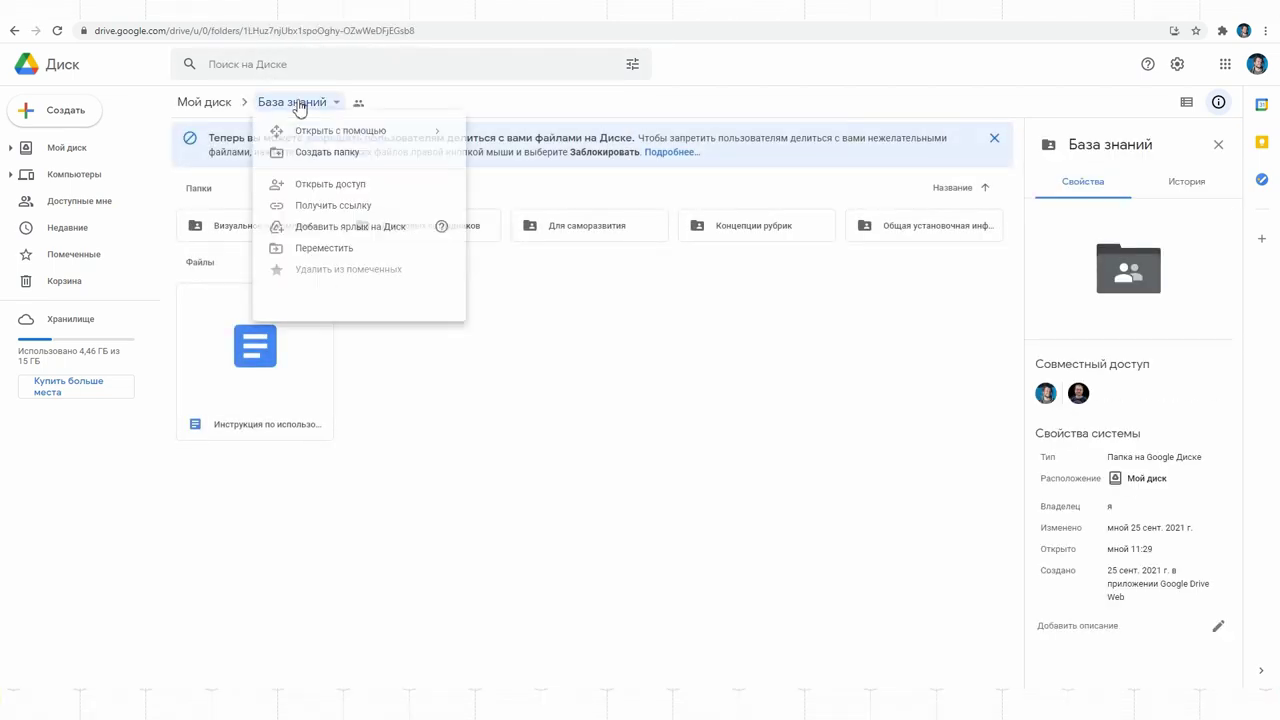
click(329, 336)
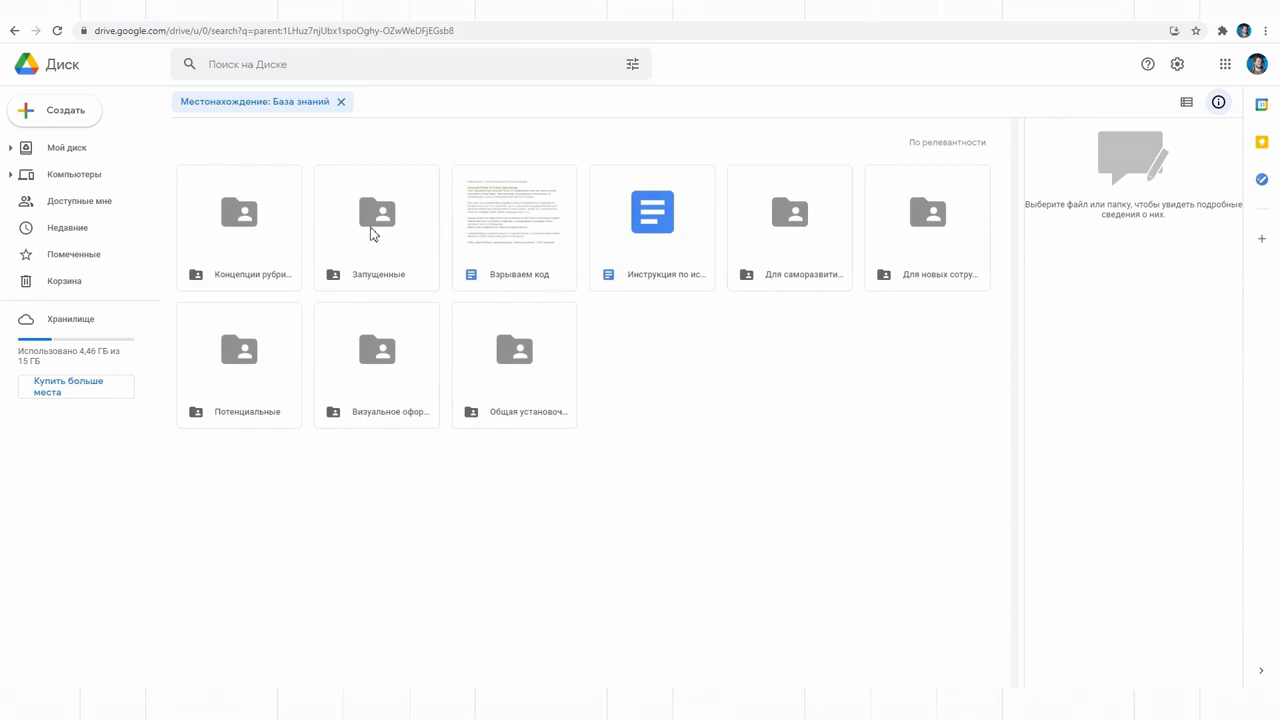
double_click(371, 233)
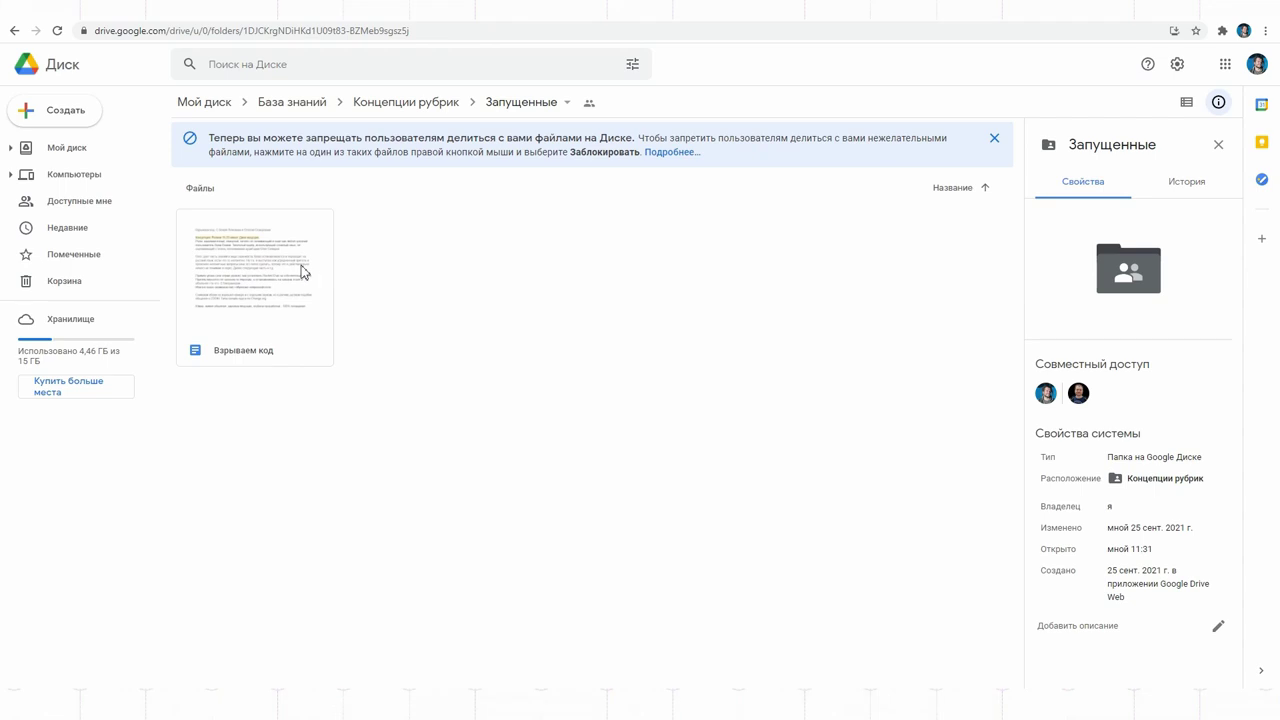
double_click(303, 272)
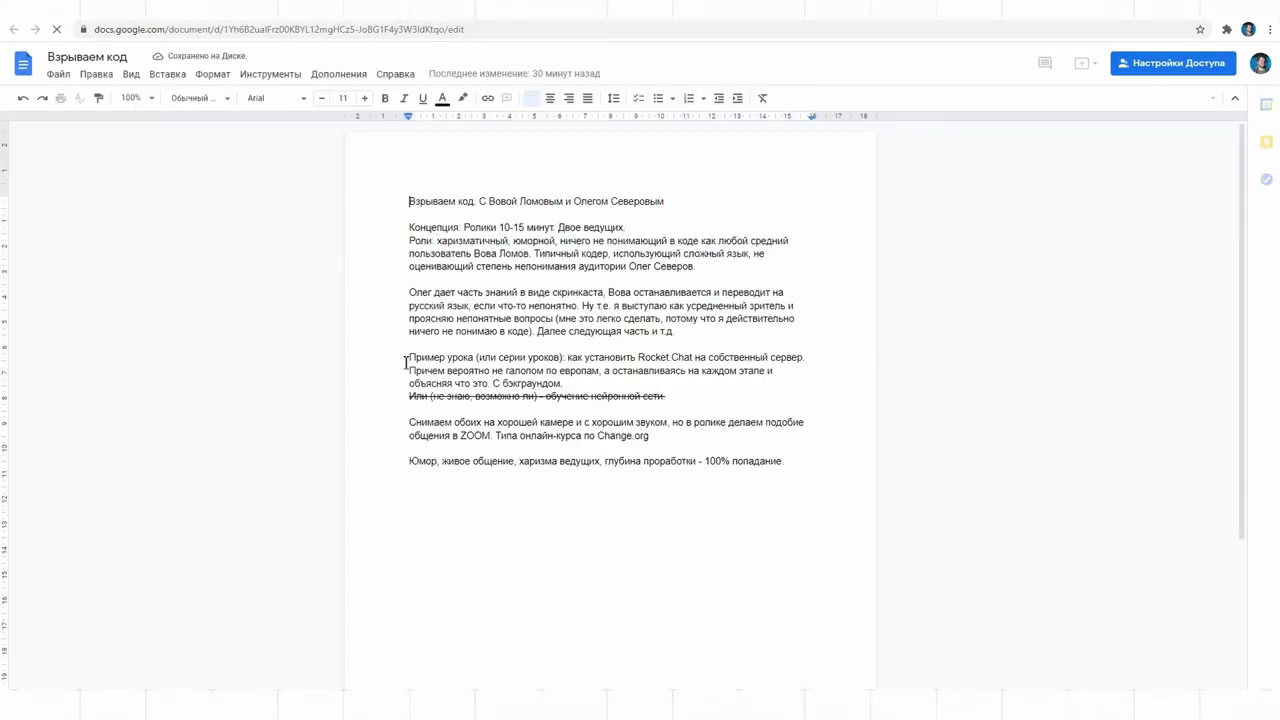
Step: Change the video length from 10-15 to 15-25 minutes
text(5)
click(518, 226)
key(BackSpace)
text(2)
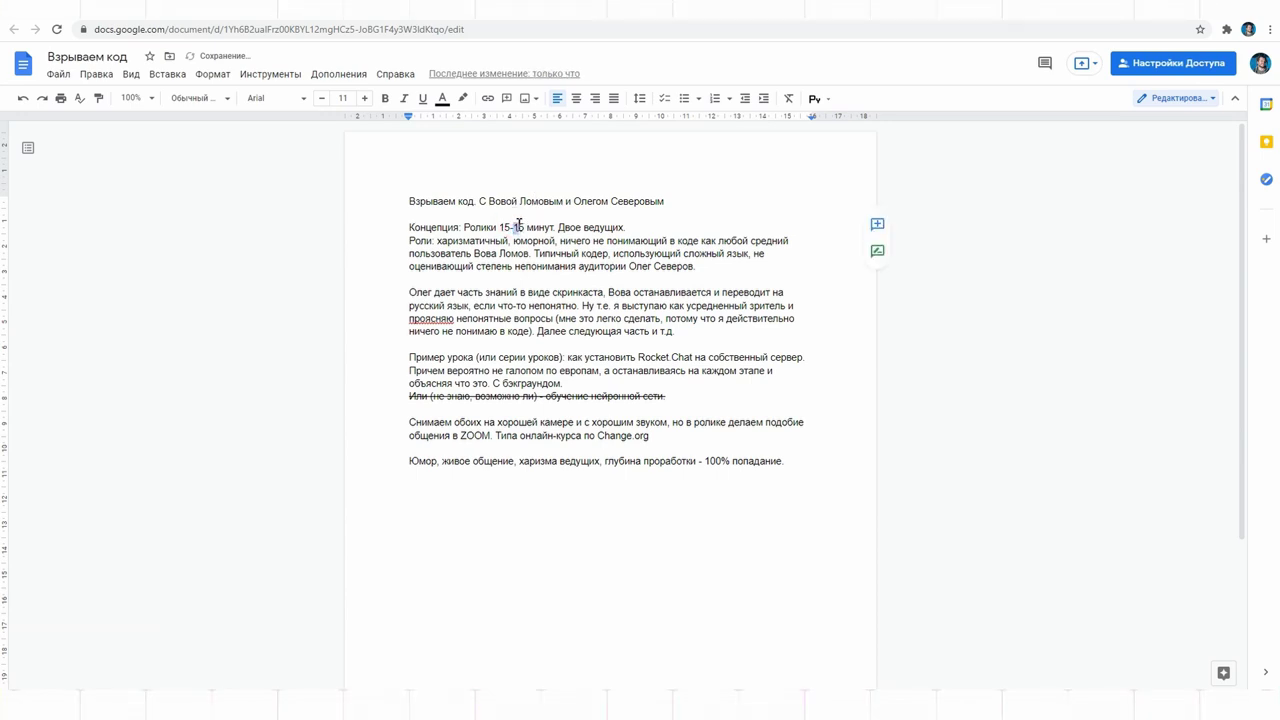
Step: Highlight the Концепция line in light yellow, then open Визуальное оформление in the other browser's Drive
drag(405, 227, 628, 228)
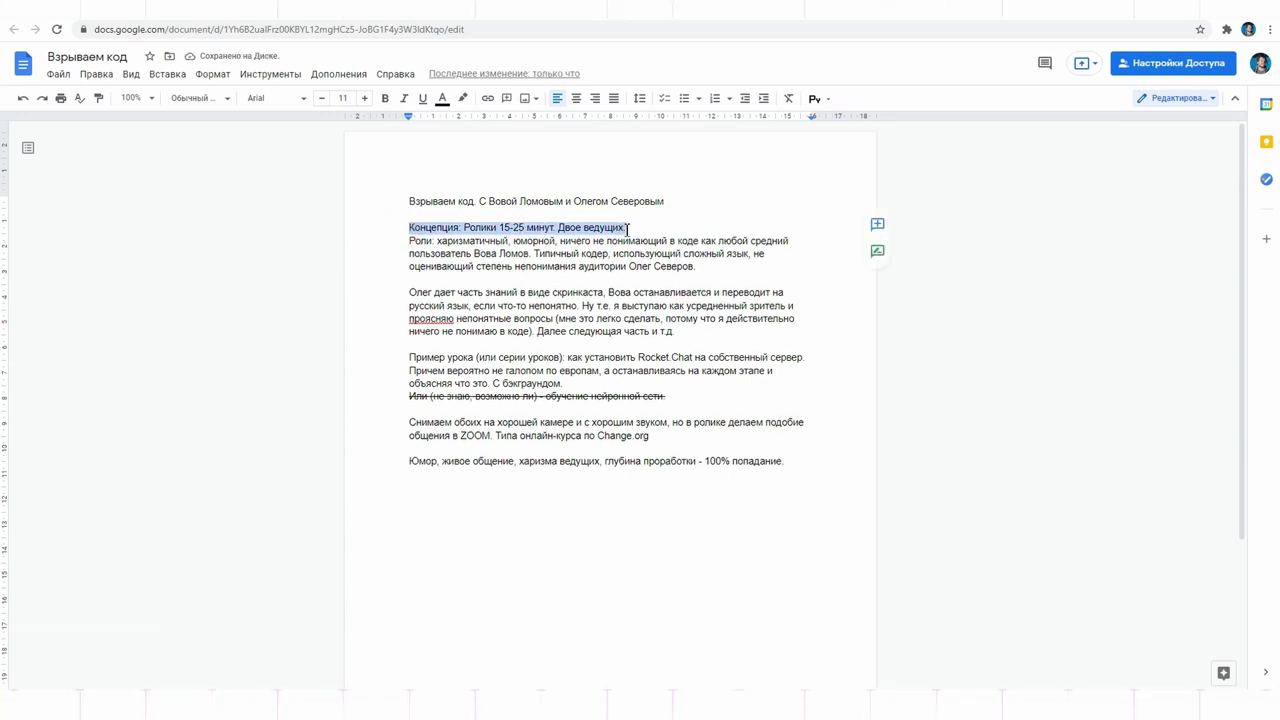
click(463, 99)
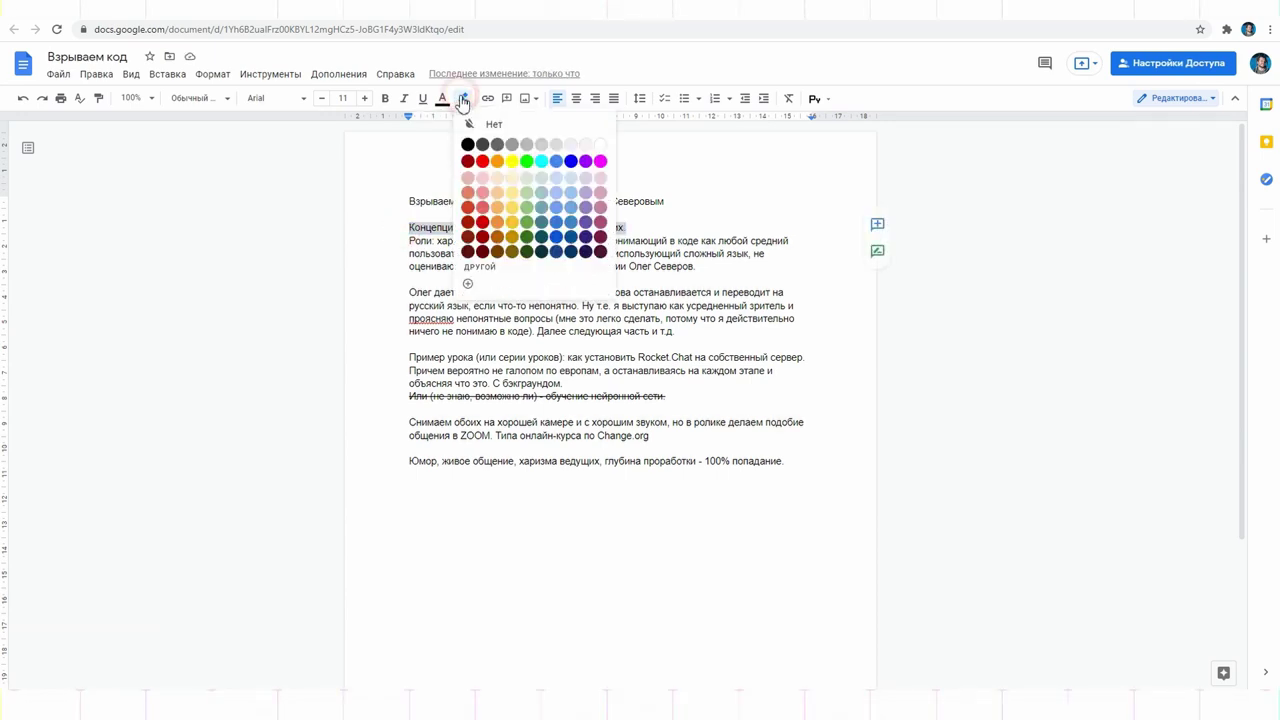
click(512, 180)
click(712, 265)
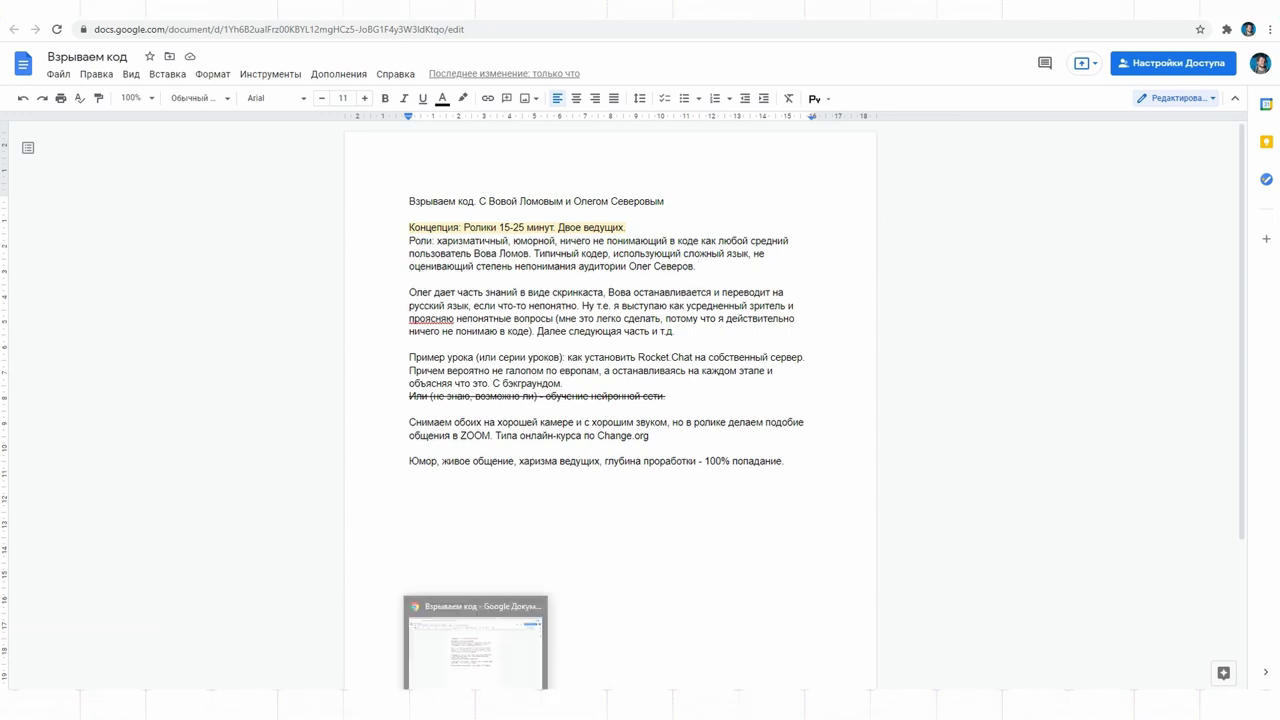
click(477, 705)
double_click(771, 171)
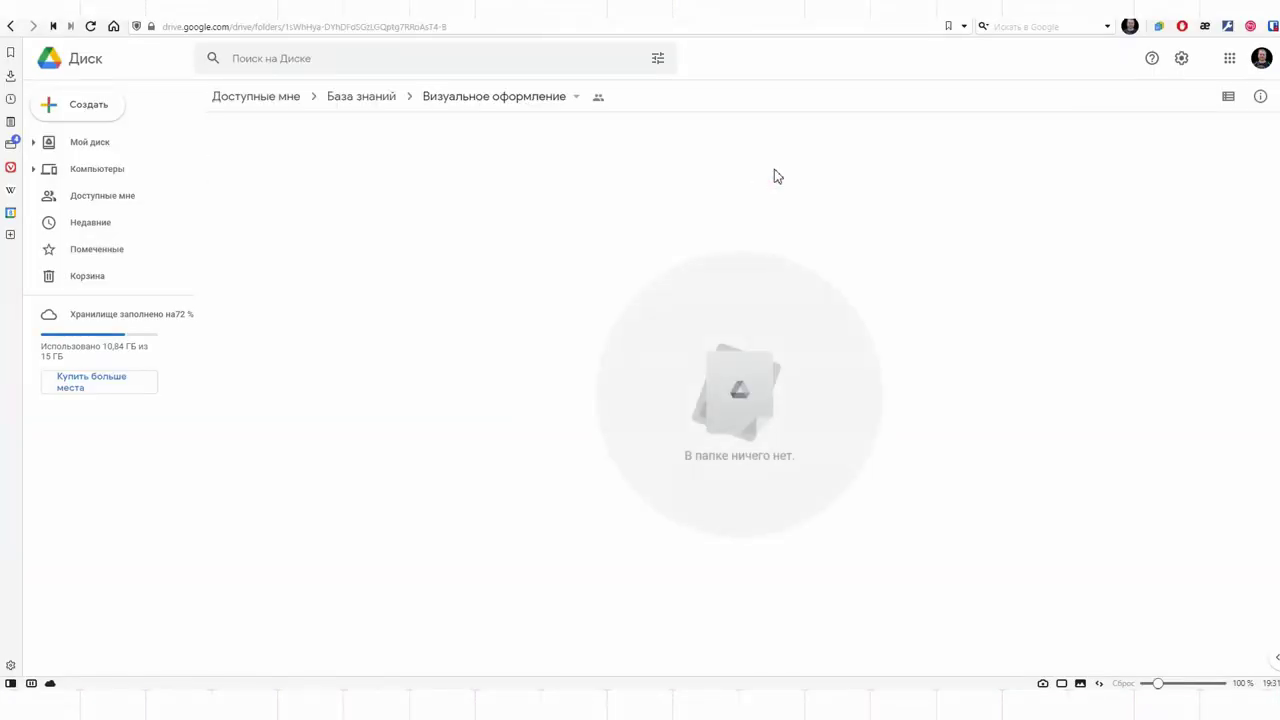
Step: Go through База знаний › Концепции рубрик › Запущенные and open the Взрываем код document
click(361, 96)
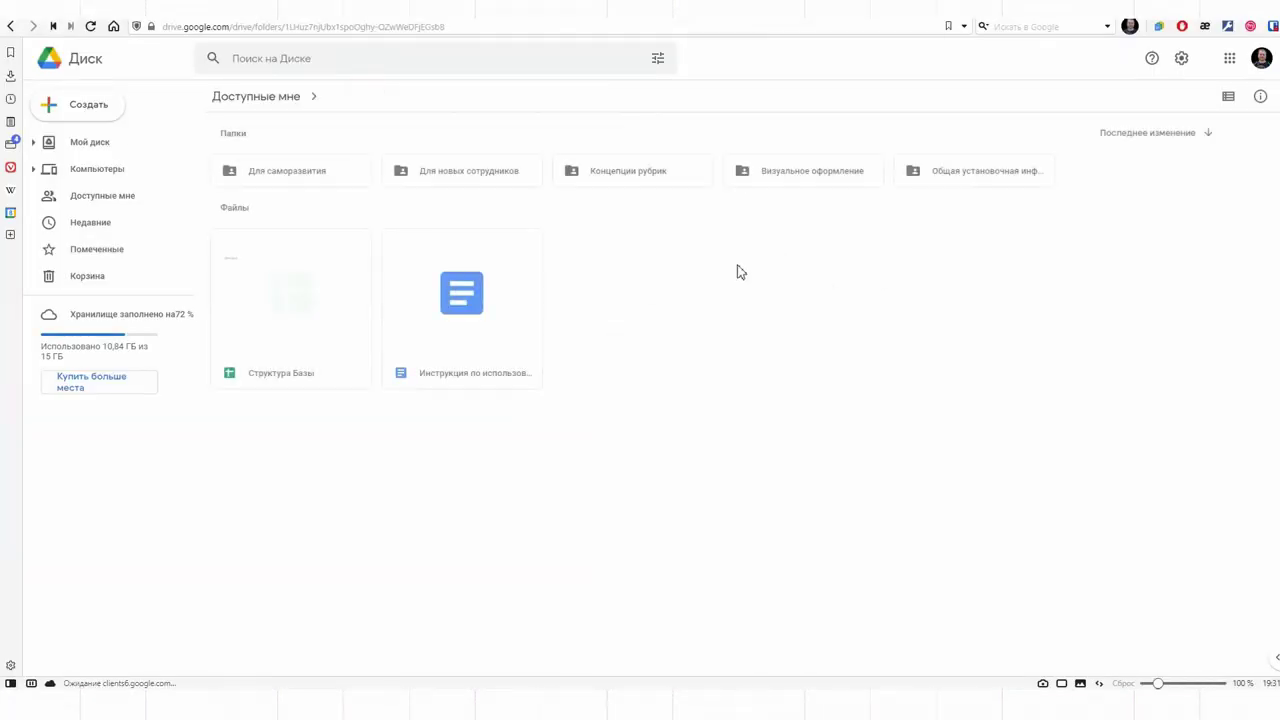
double_click(643, 172)
double_click(447, 177)
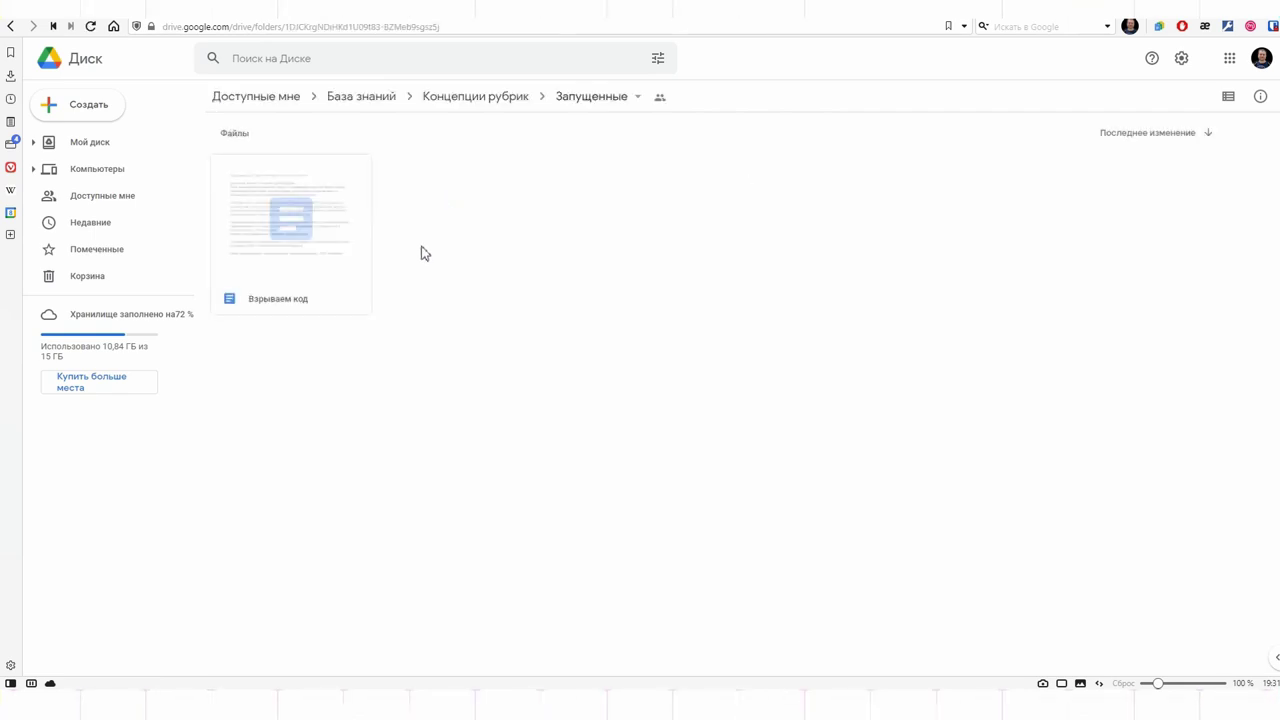
double_click(250, 229)
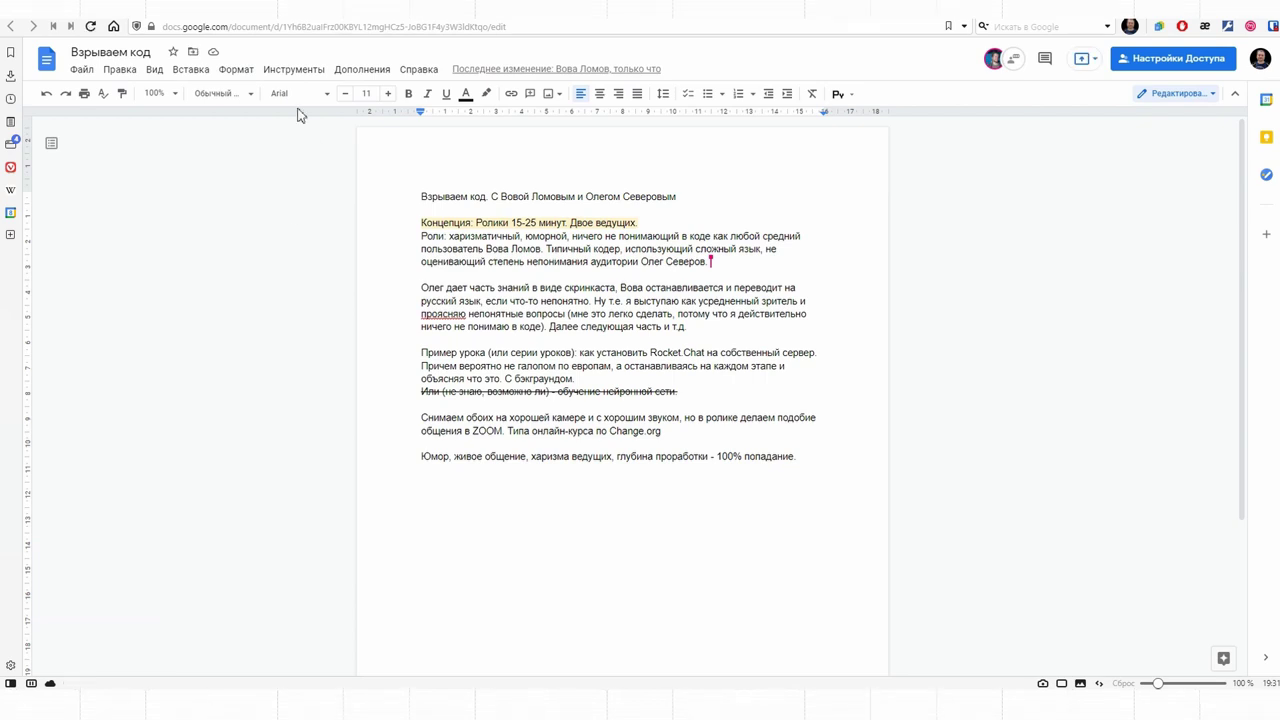
Step: Compare the 19:01 version with the current 19:30 version, then go back to Запущенные
click(86, 70)
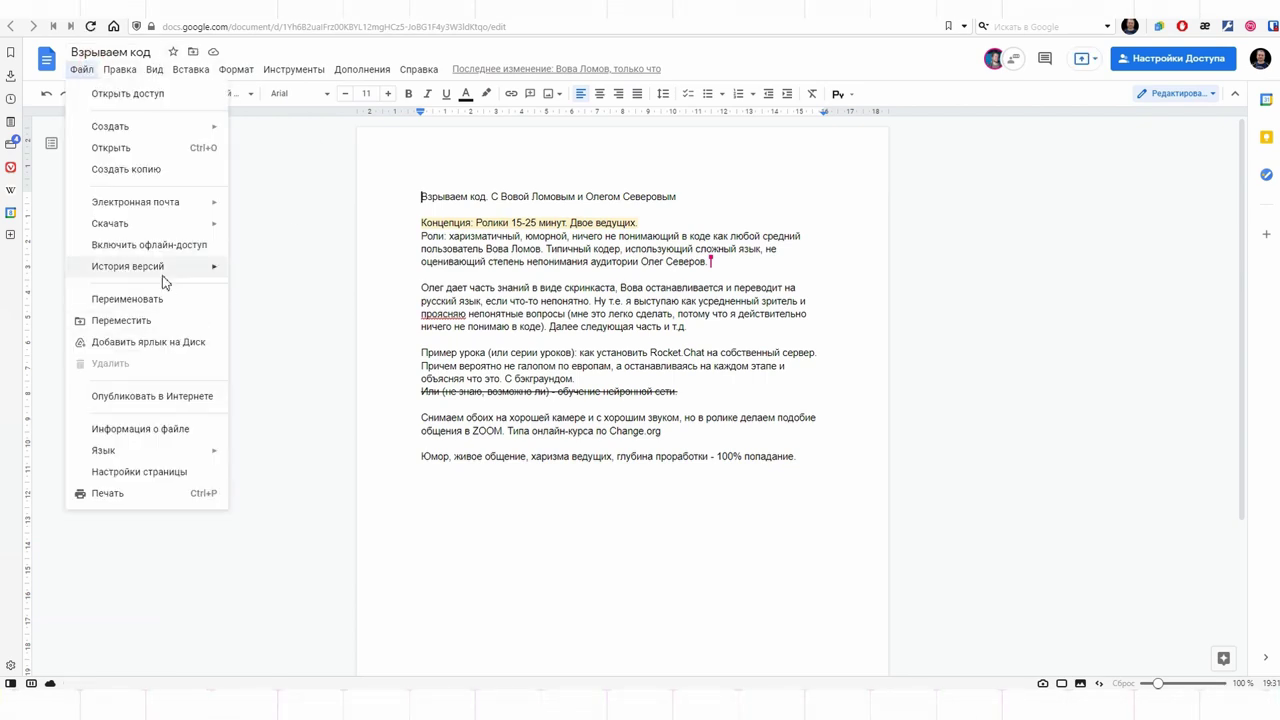
mouse_move(160, 268)
click(322, 292)
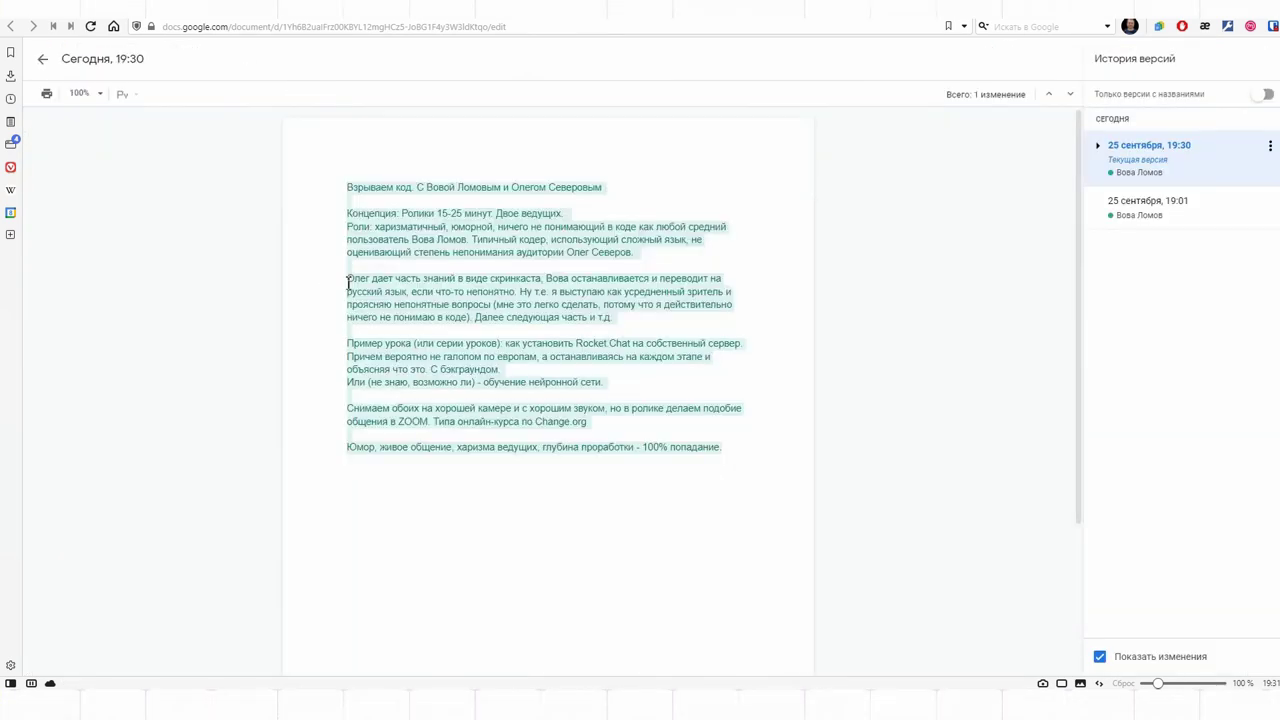
click(1098, 147)
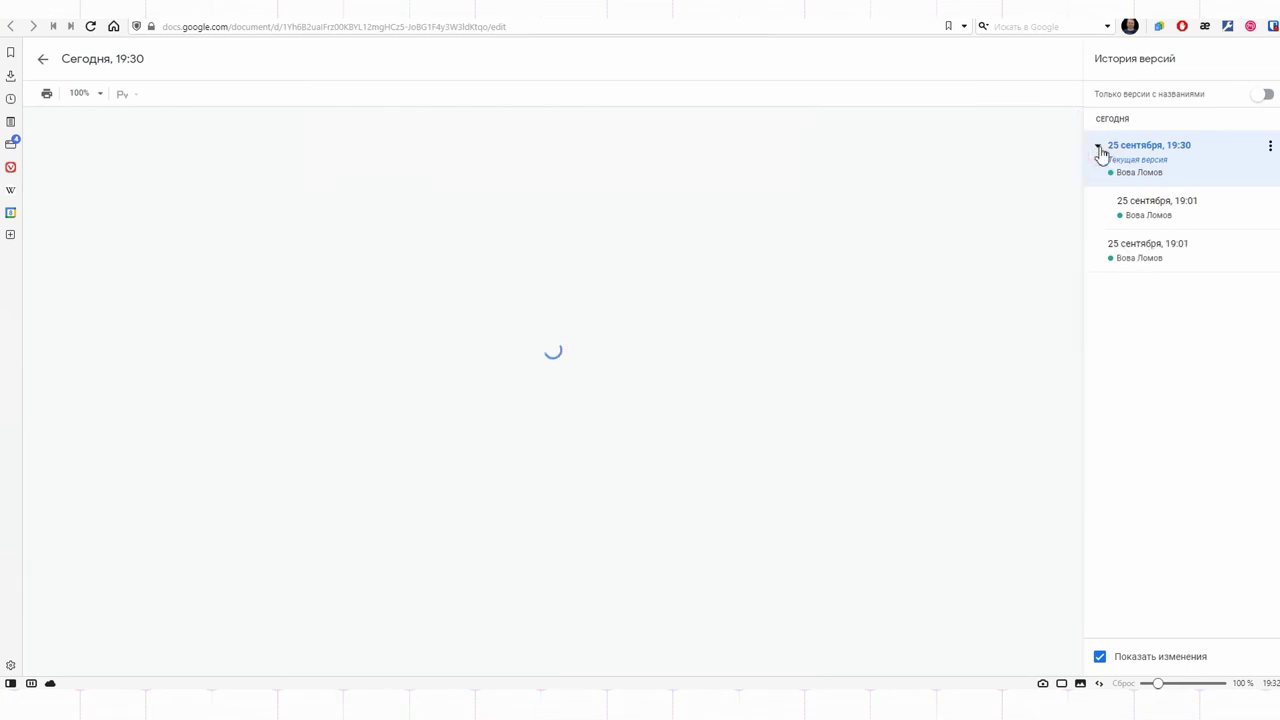
click(1159, 207)
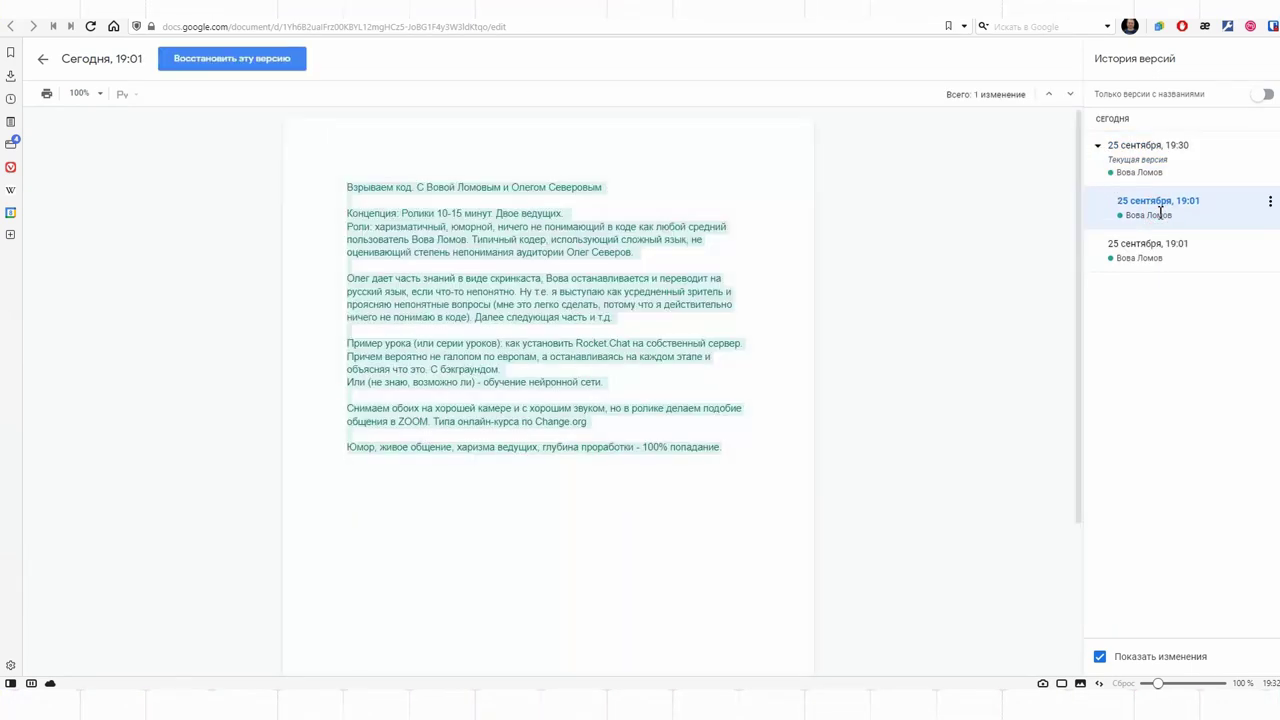
click(1160, 170)
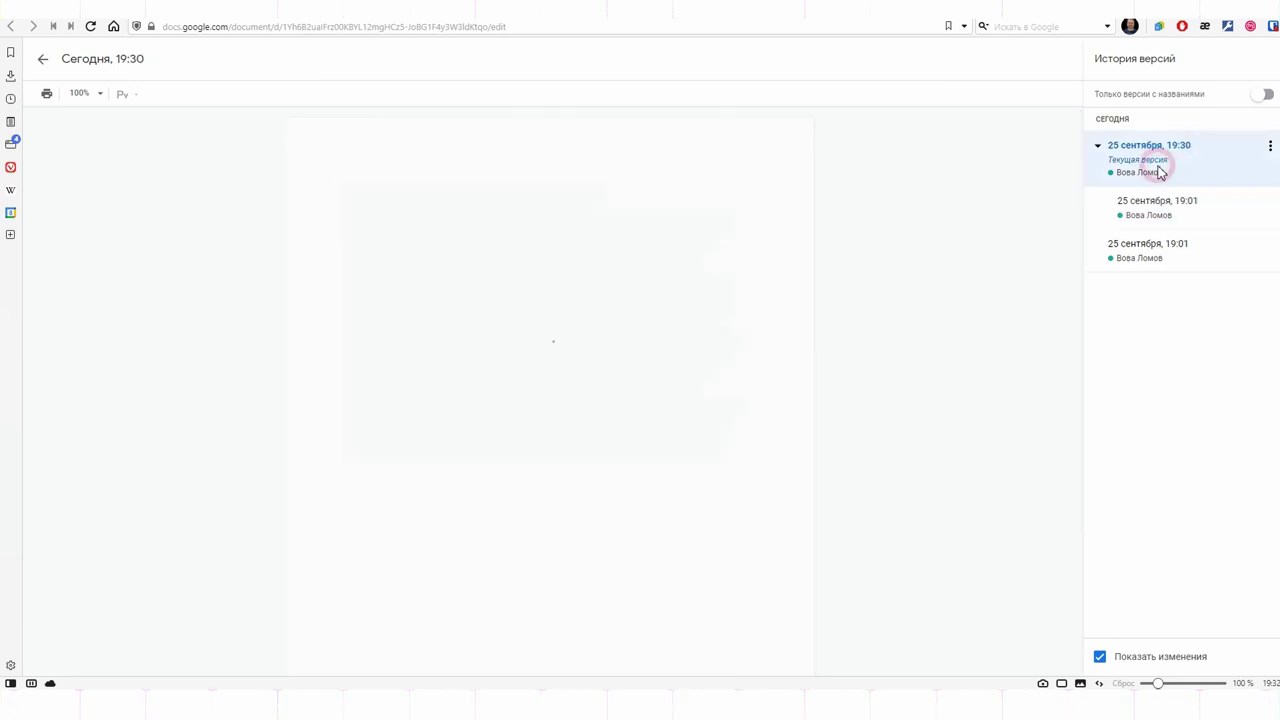
click(43, 65)
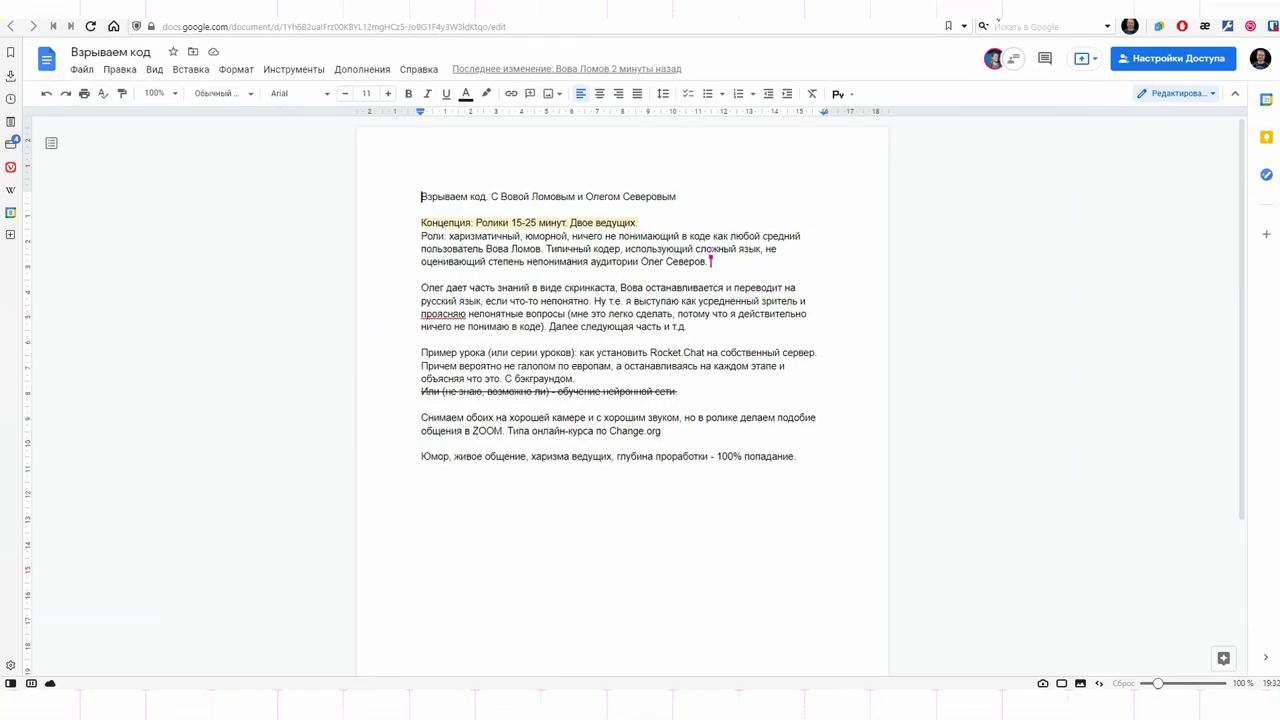
key(alt+Left)
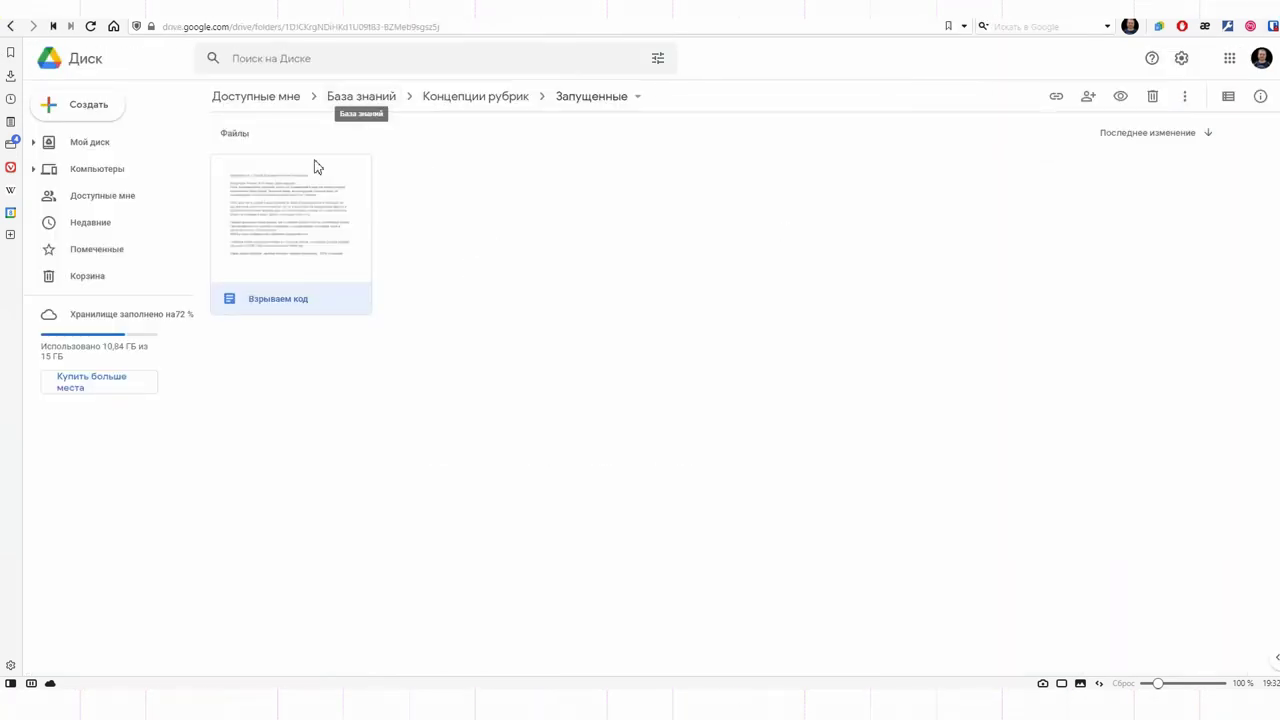
Step: Add a shortcut to the starred База знаний folder in Мой диск and open it there
click(109, 251)
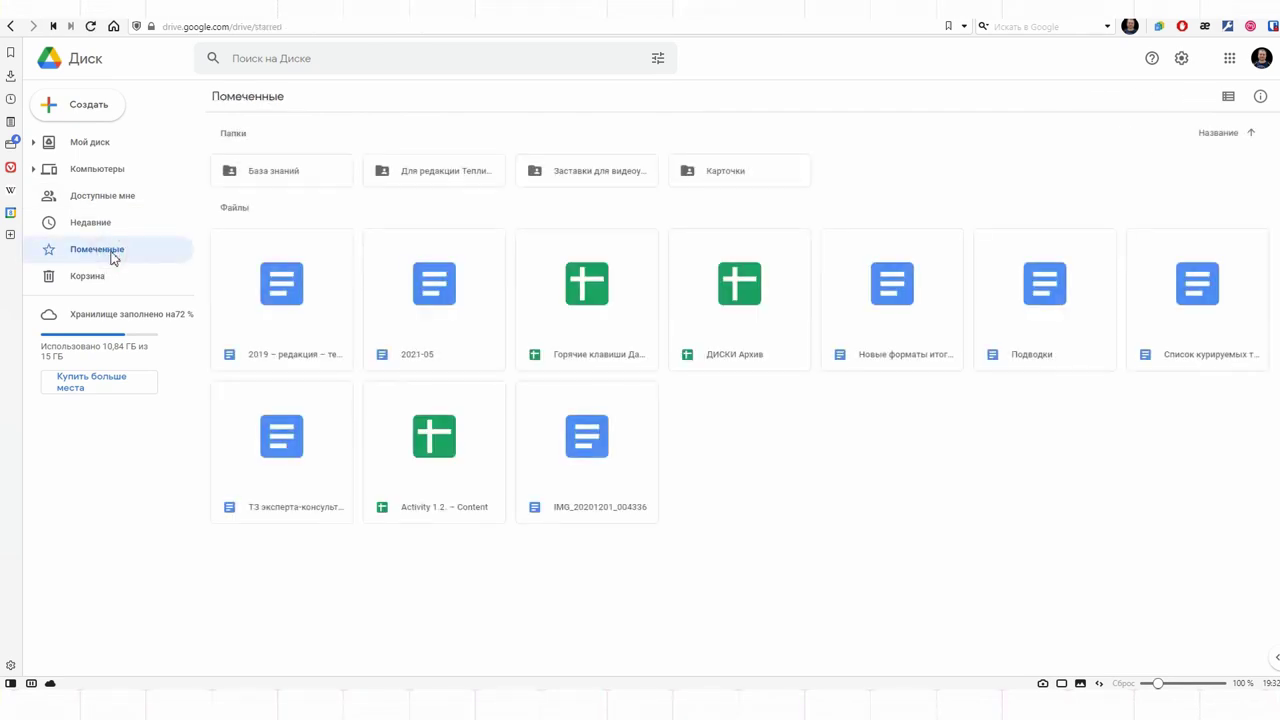
right_click(306, 177)
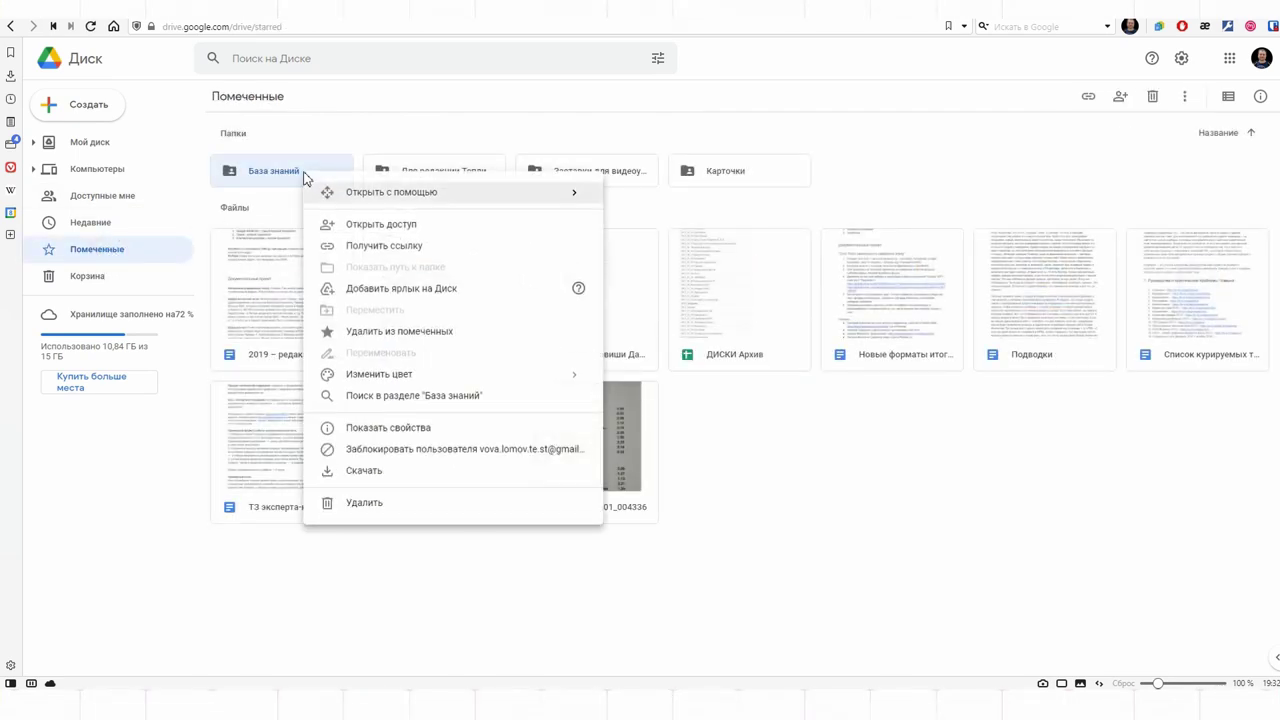
click(415, 292)
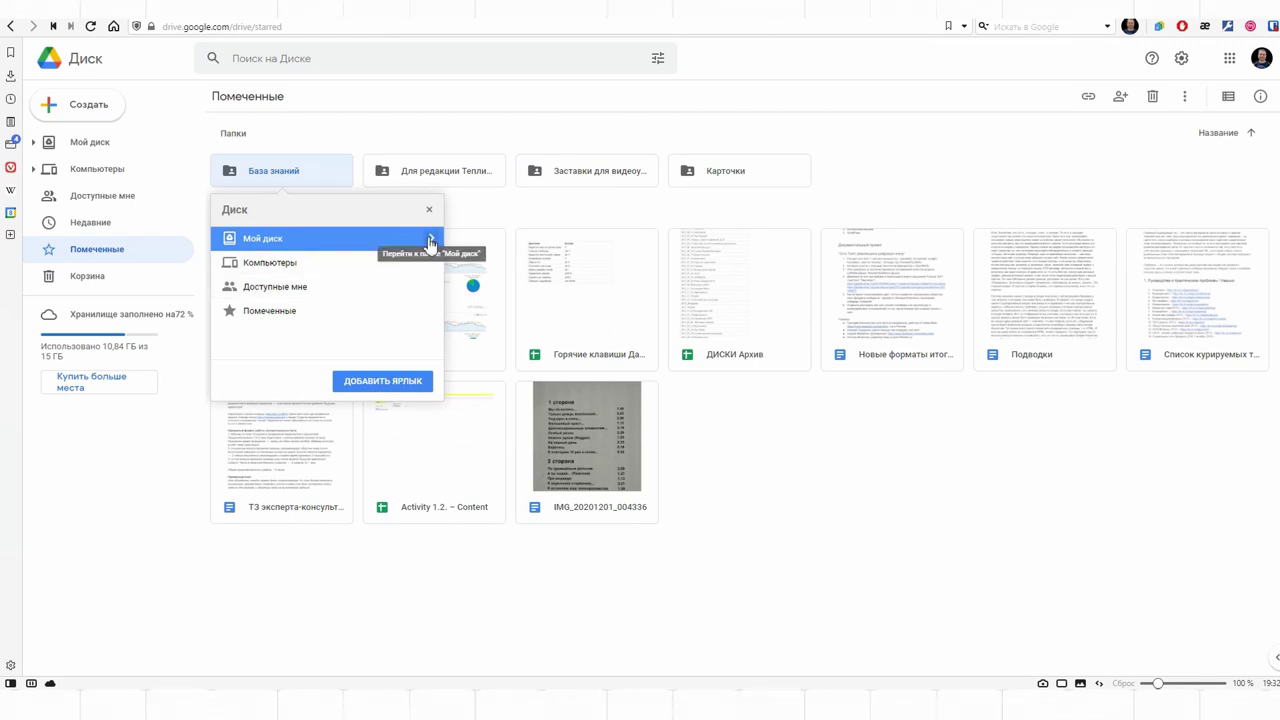
click(349, 382)
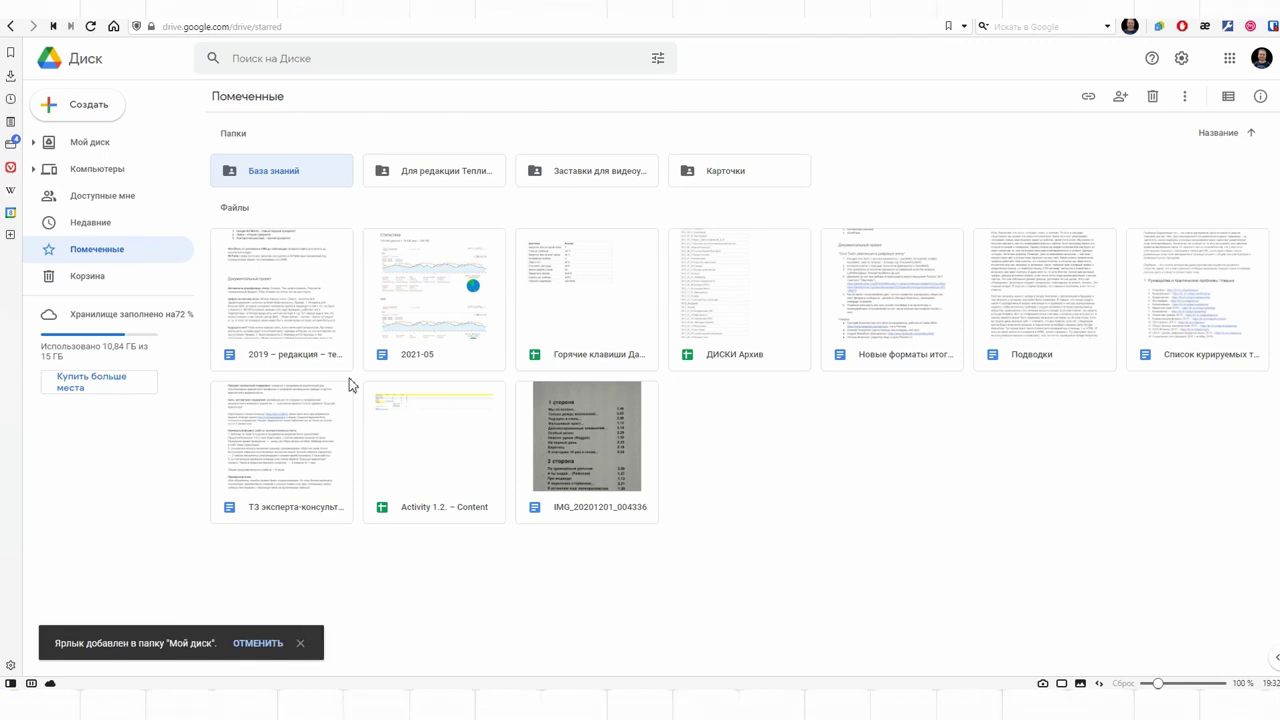
click(98, 145)
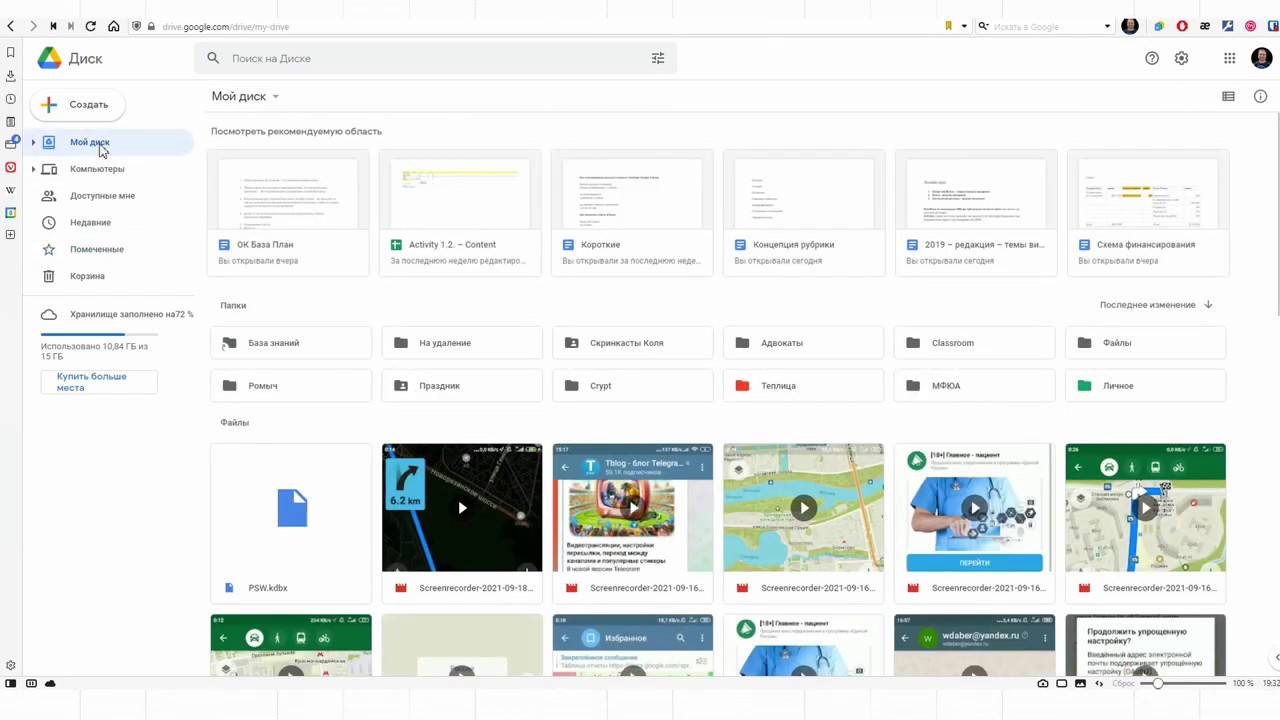
double_click(267, 347)
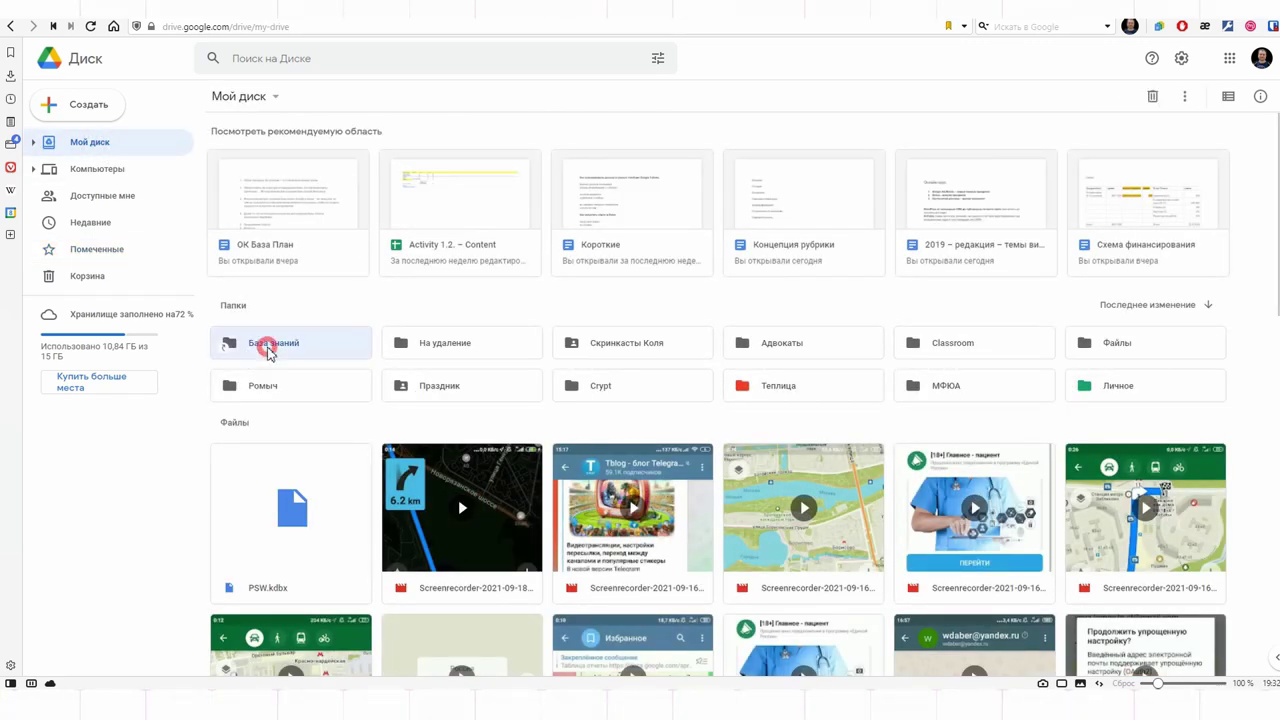
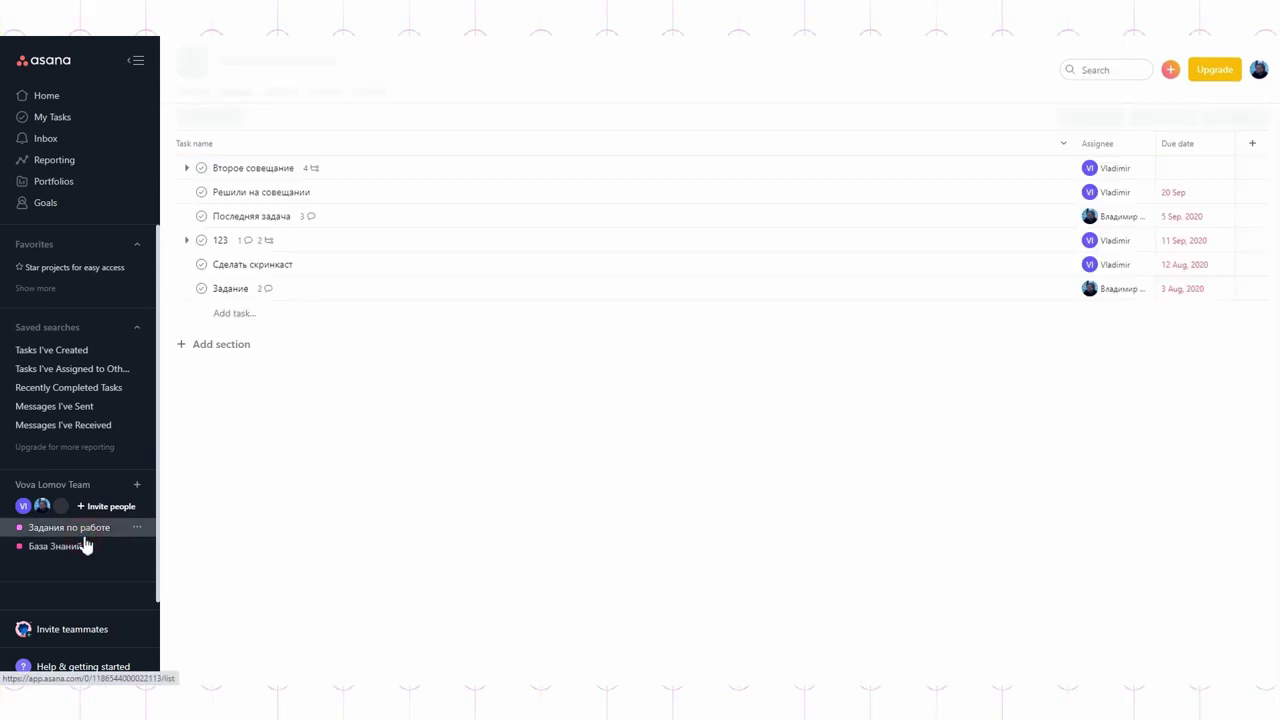
Step: Give the Взрываем код task in База Знаний a new orange 'внешний автор' tag, then view tasks tagged реализуемо
click(87, 548)
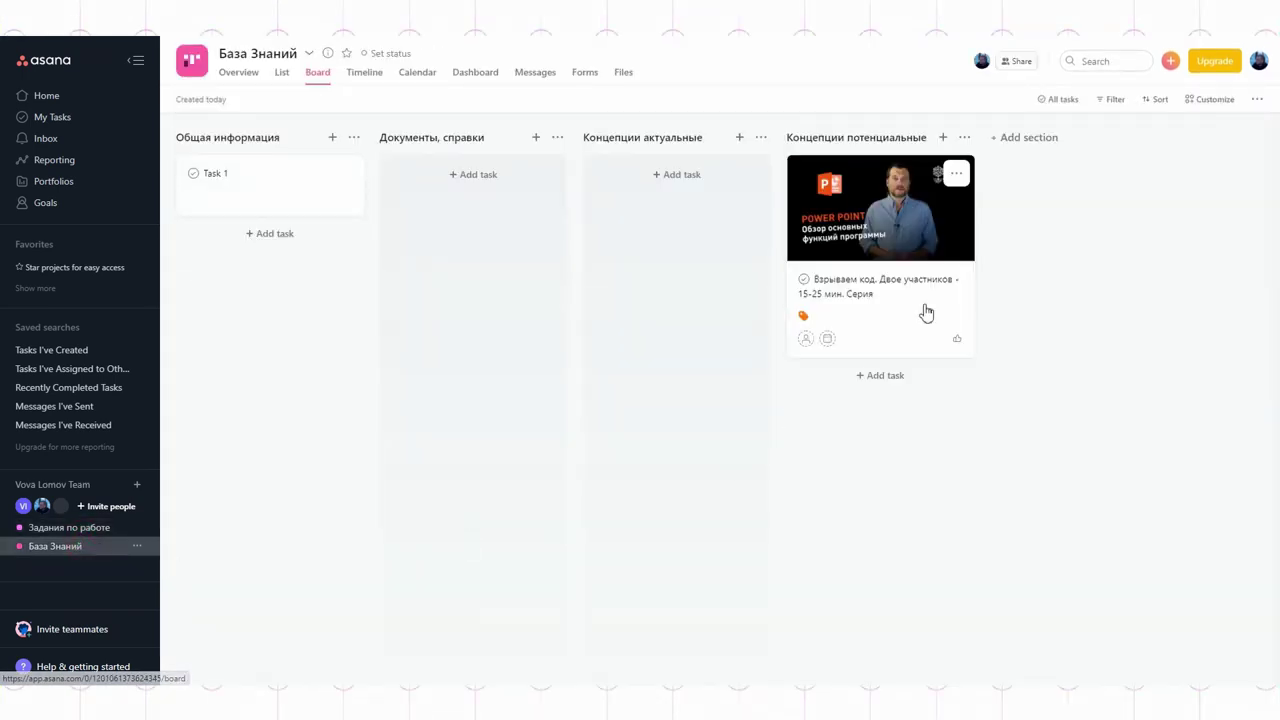
click(896, 204)
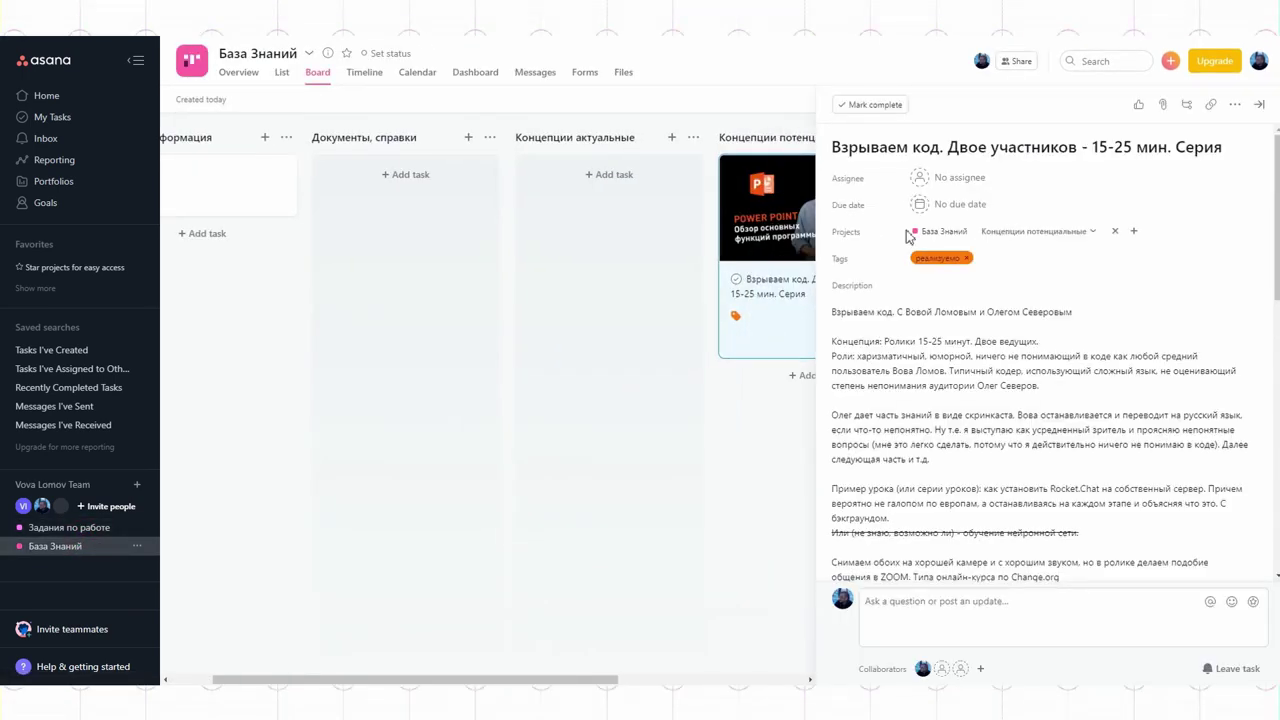
click(1003, 252)
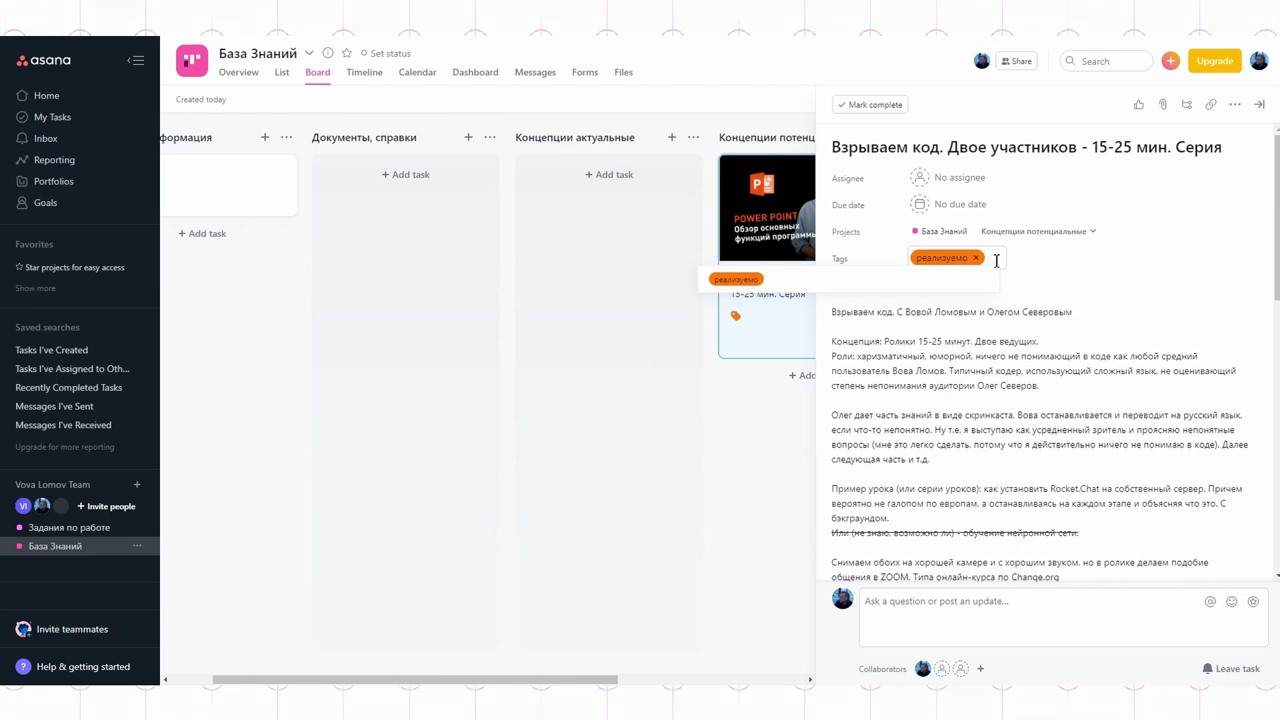
key(BackSpace)
text(й а)
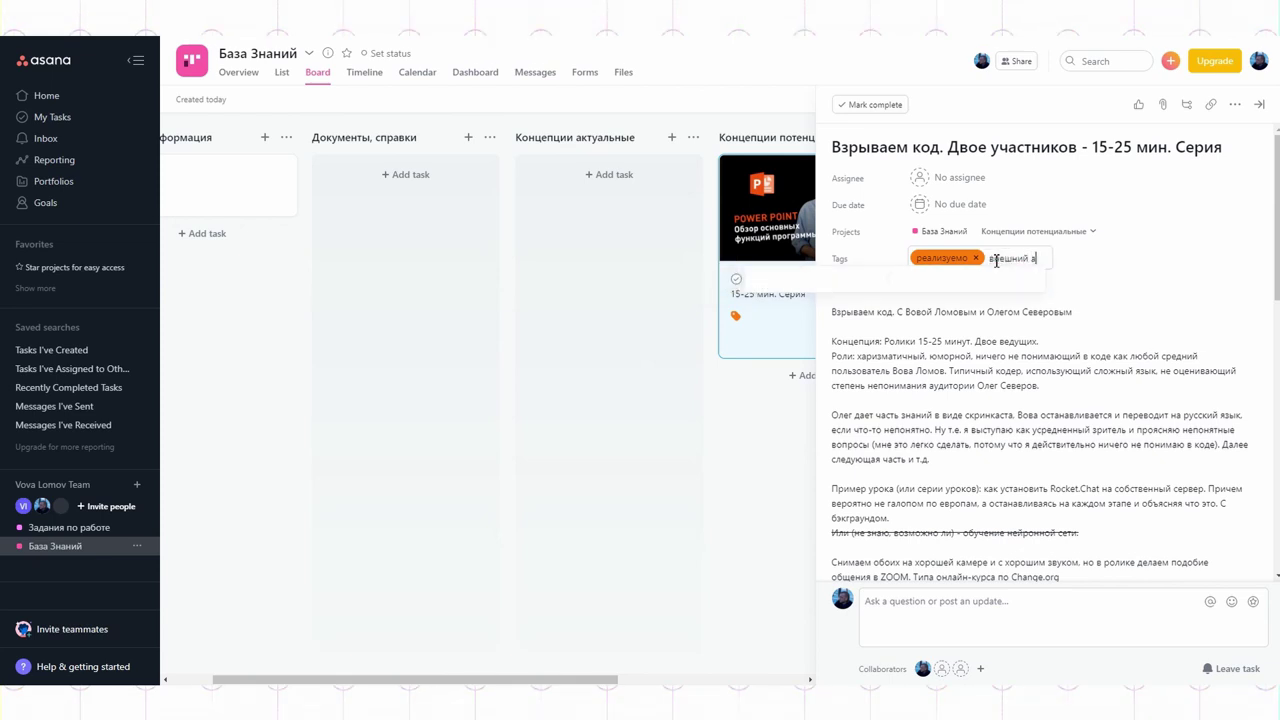
text(втор)
key(Return)
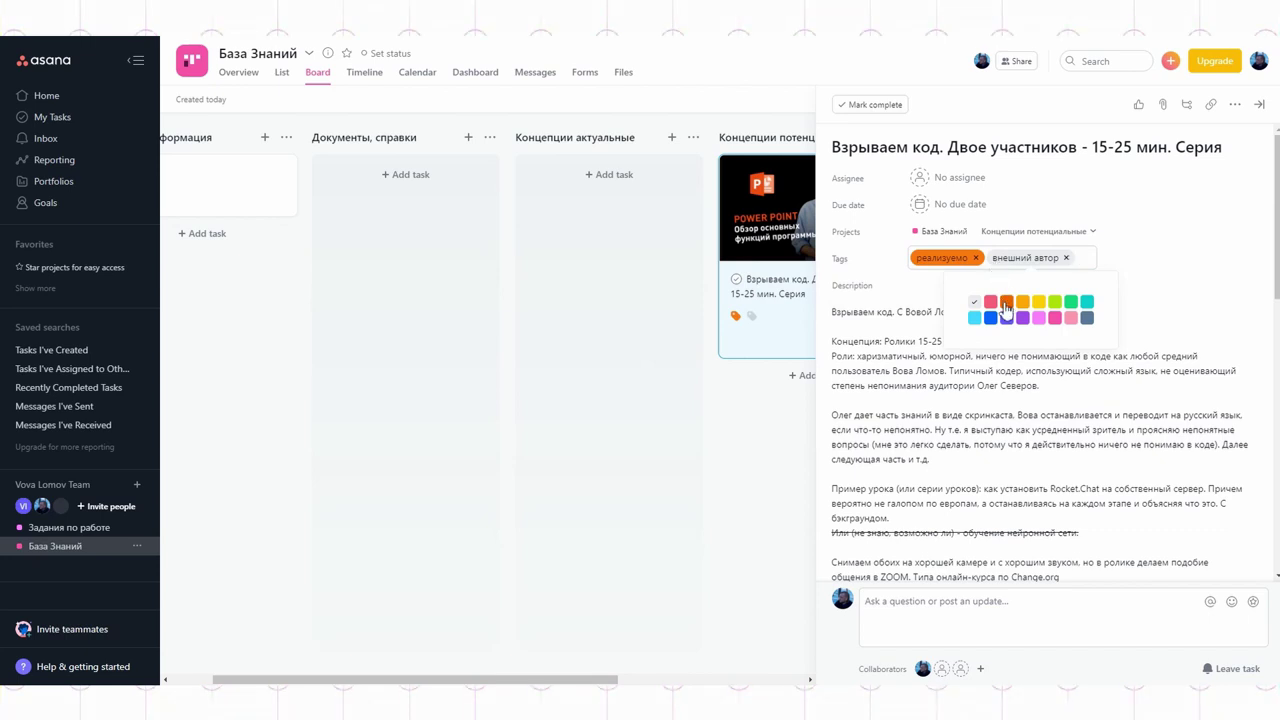
click(1007, 302)
click(1172, 272)
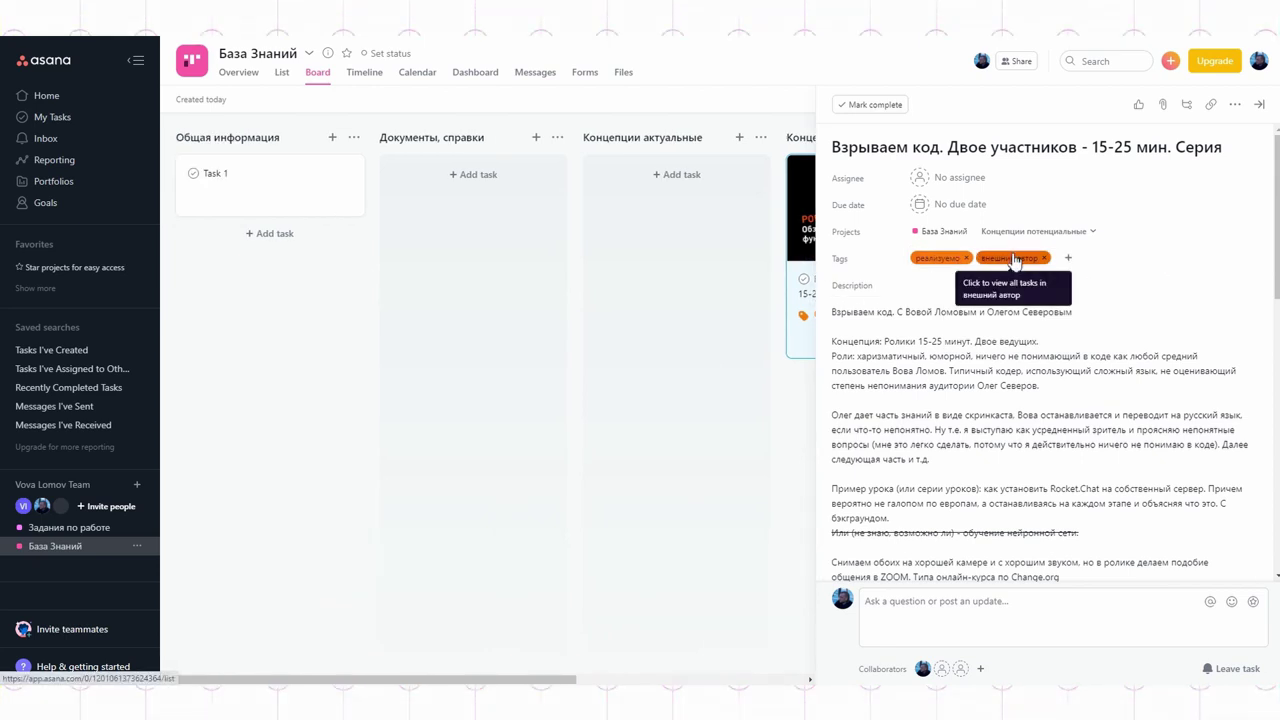
click(929, 268)
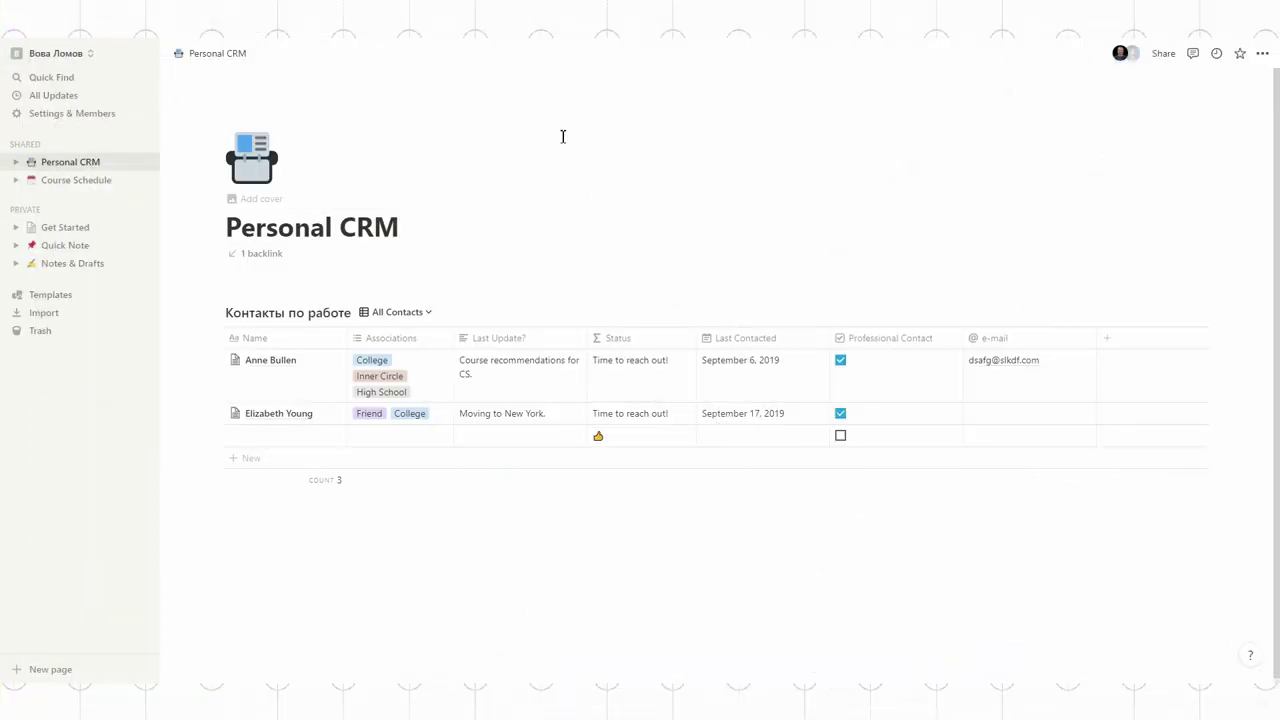
Step: Create a private page titled 'База знаний' with a floppy-disk icon
click(145, 213)
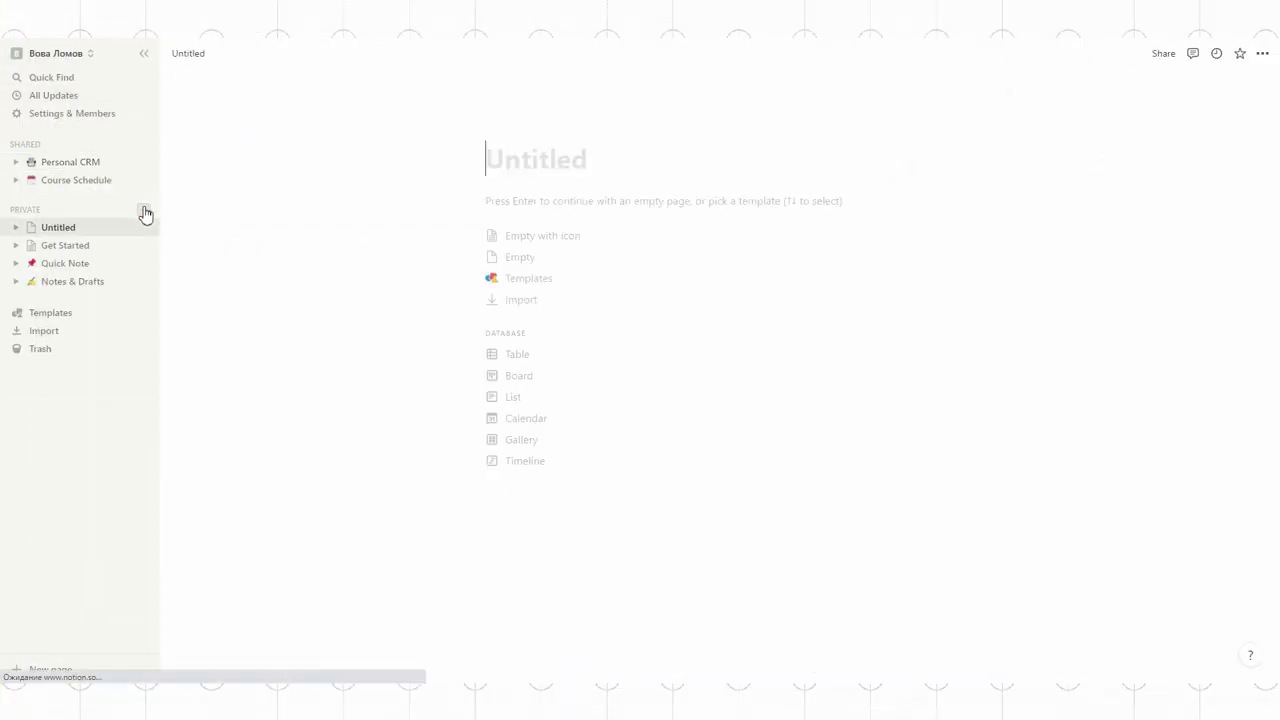
text(База знаний)
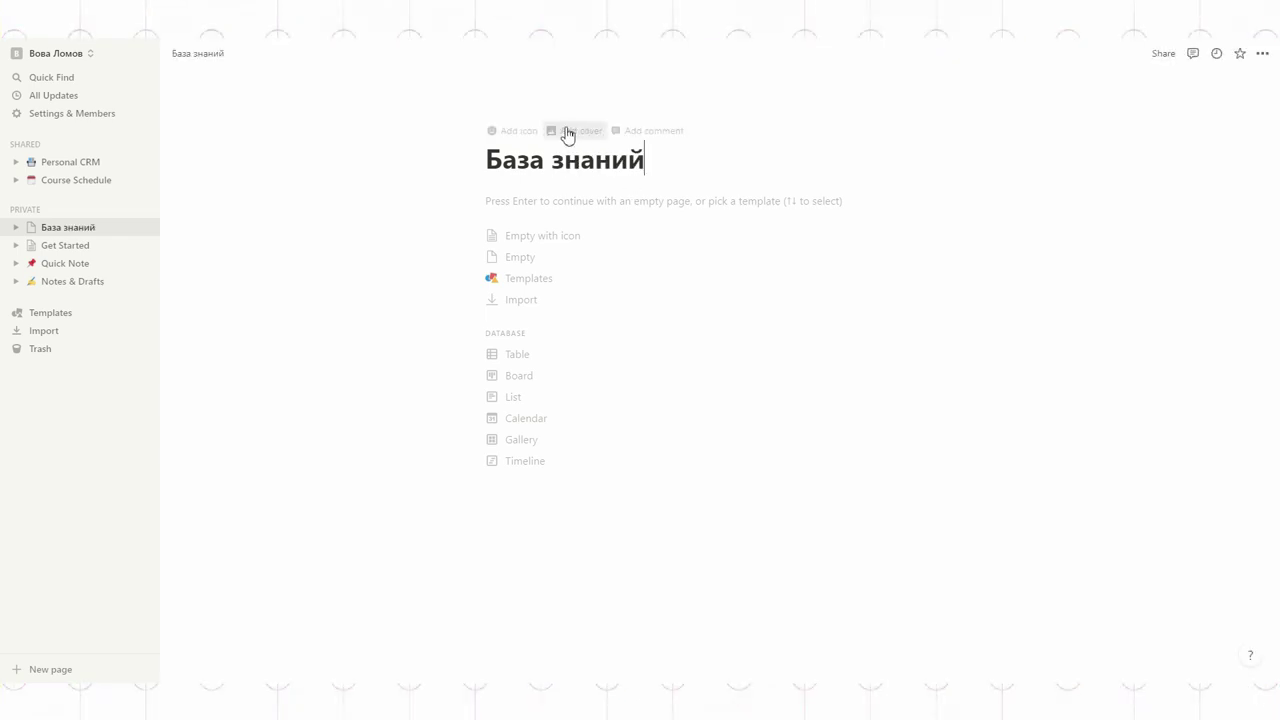
click(522, 131)
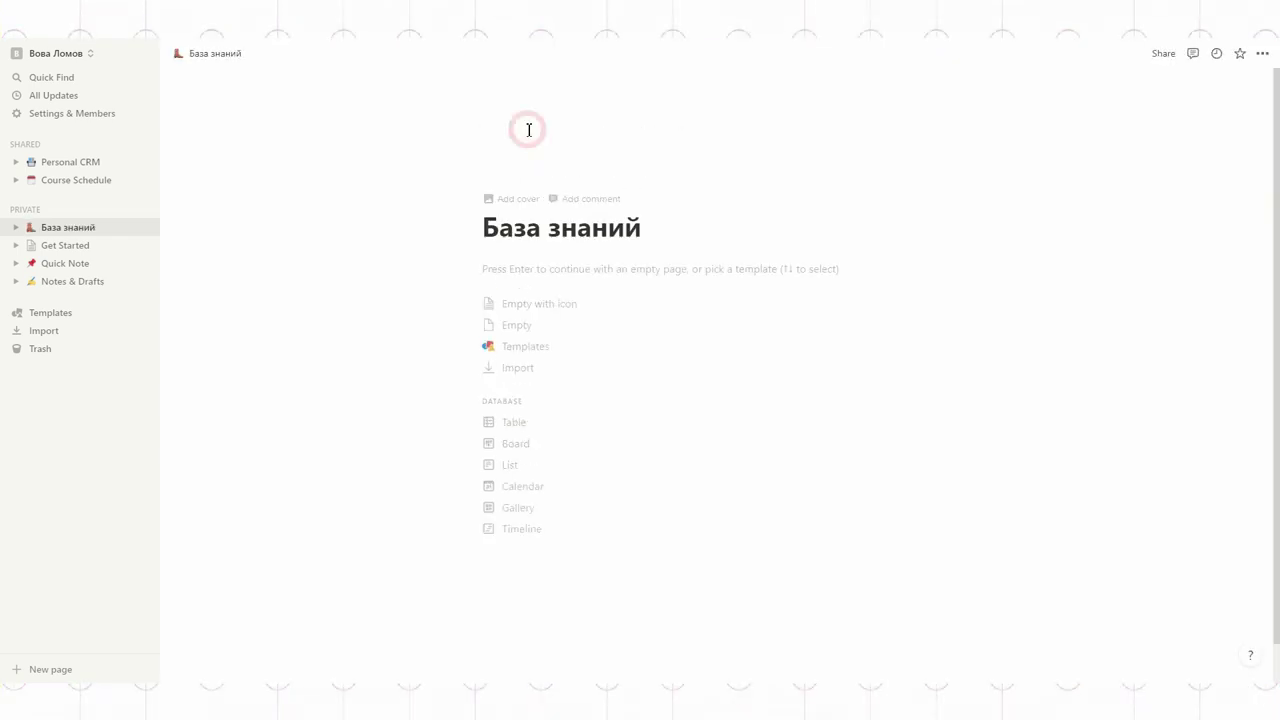
click(508, 165)
scroll(513, 314, down, 5)
scroll(513, 314, down, 15)
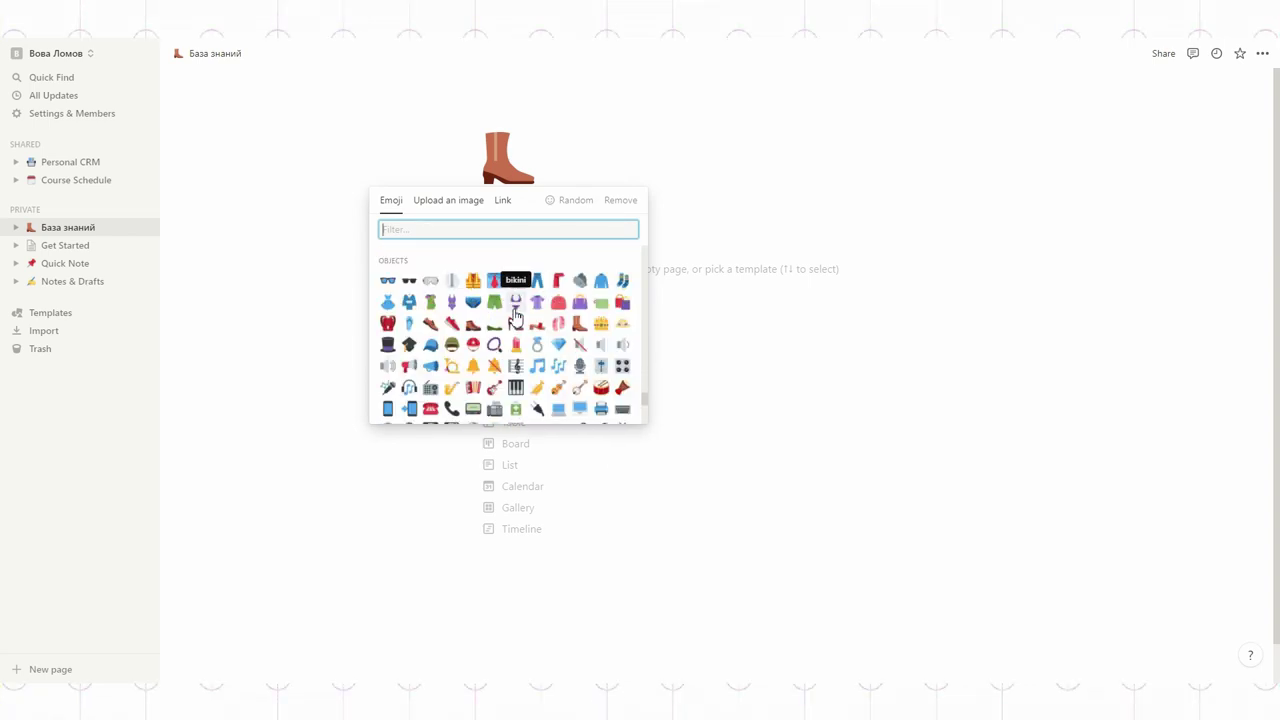
click(451, 296)
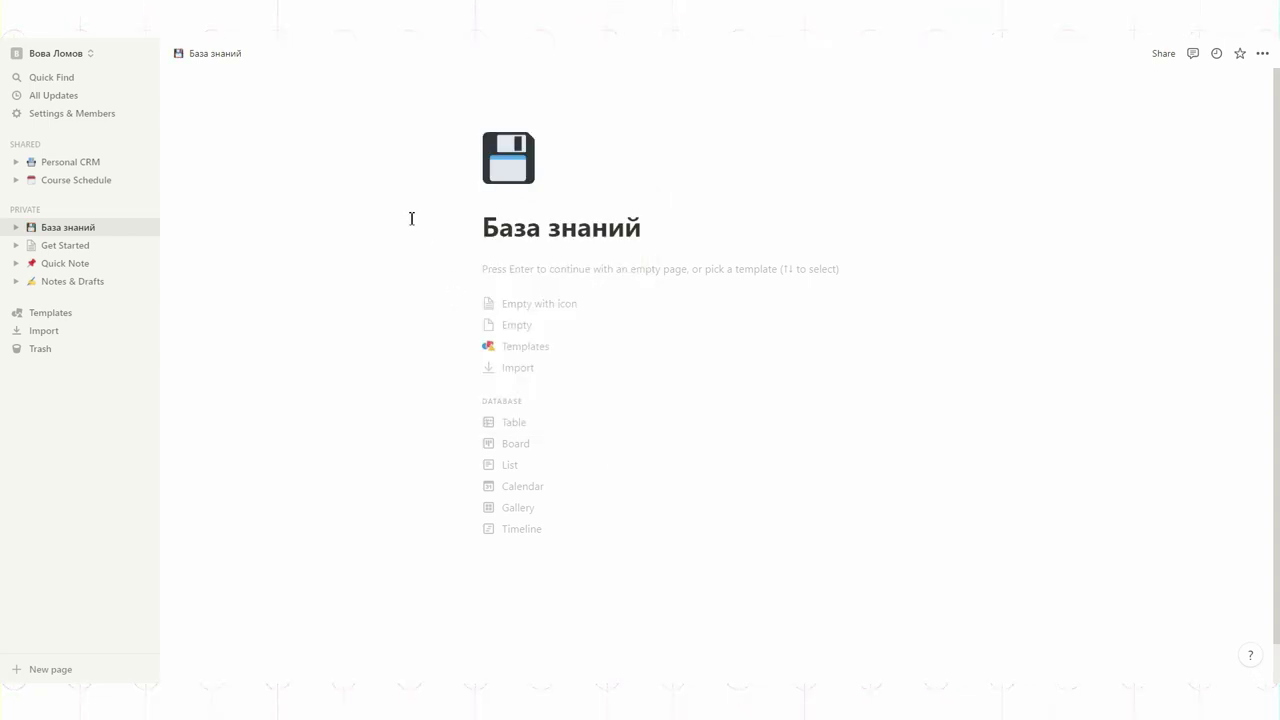
Step: Set an earth-from-space cover image and start the page as an empty page
click(518, 198)
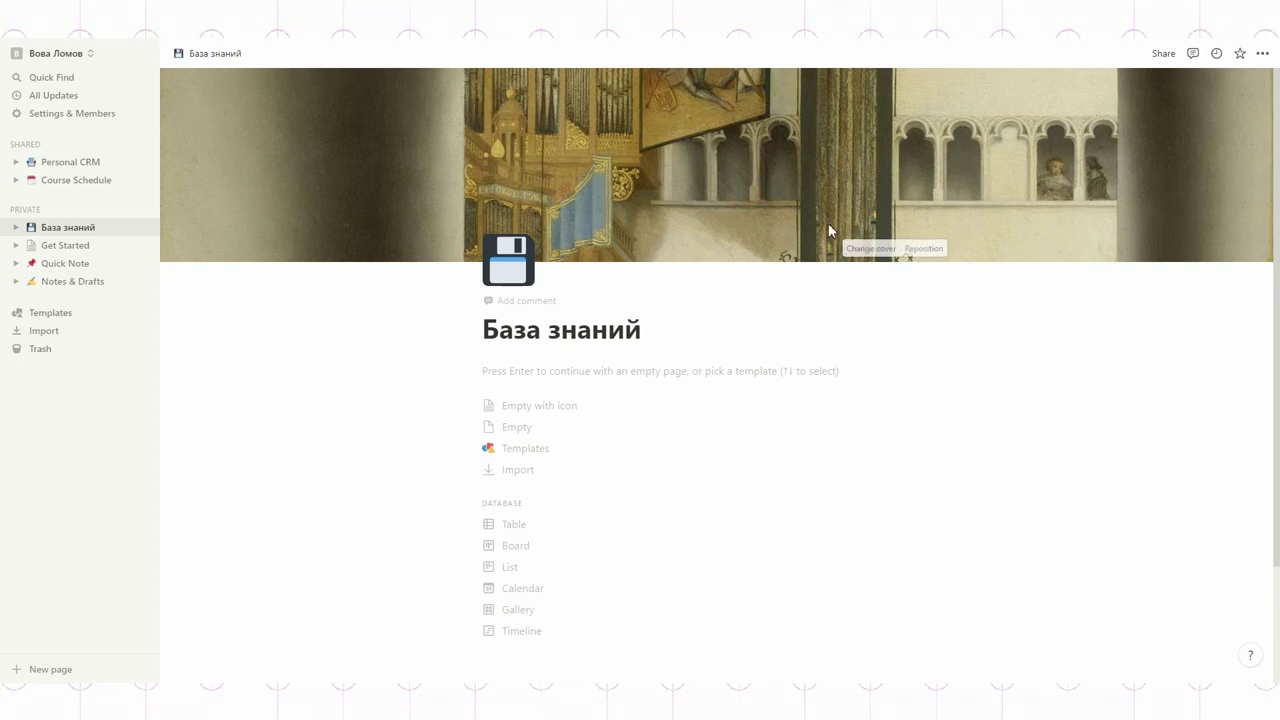
click(866, 252)
scroll(856, 430, down, 3)
scroll(853, 424, up, 1)
scroll(853, 424, up, 5)
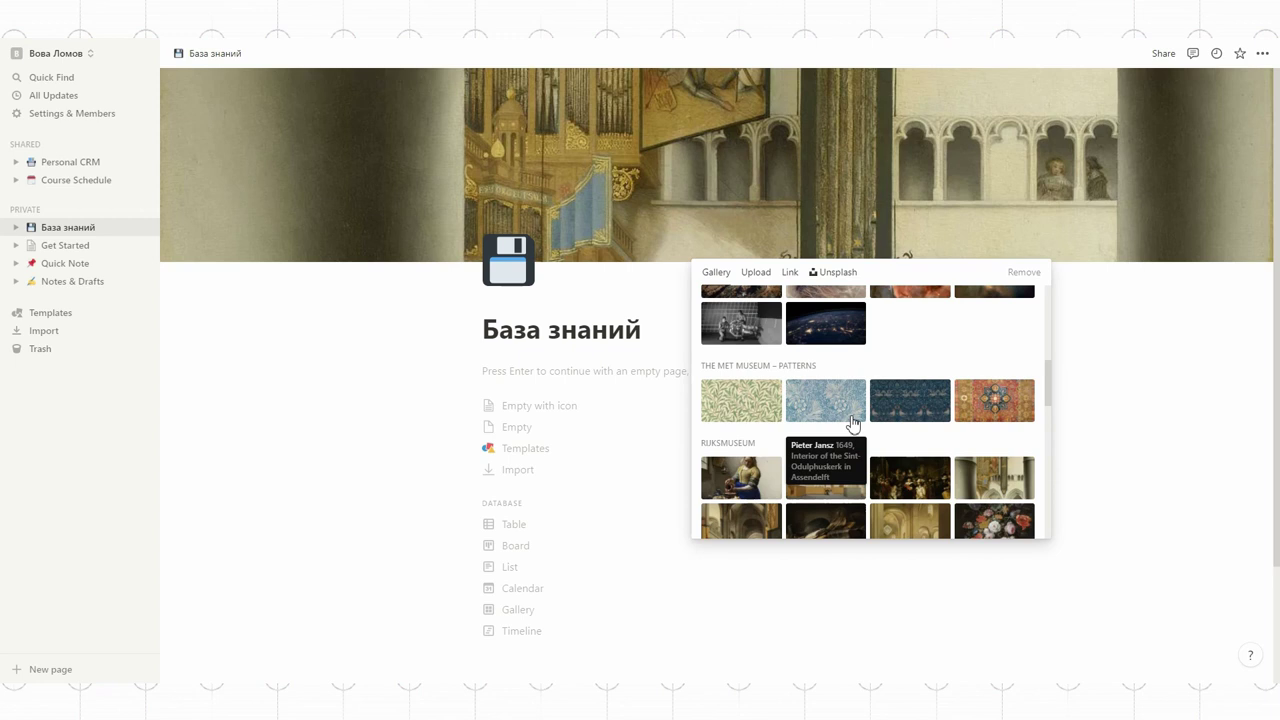
click(905, 405)
click(903, 408)
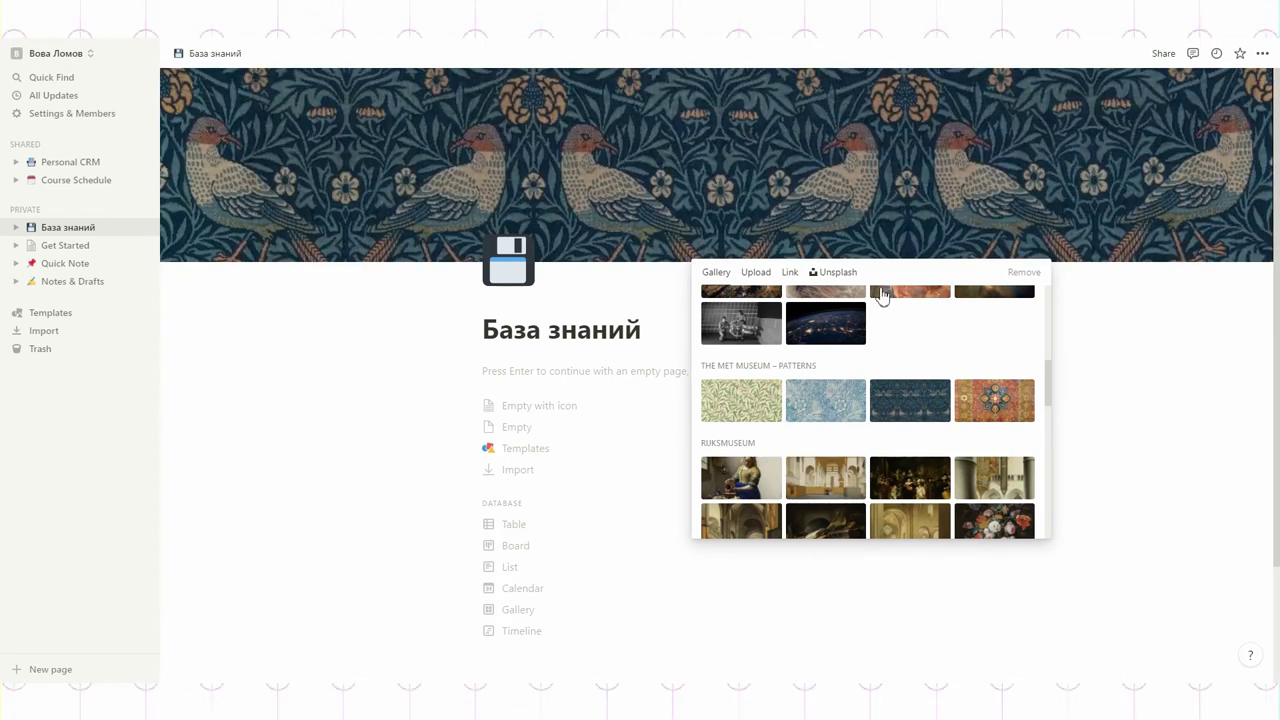
click(815, 325)
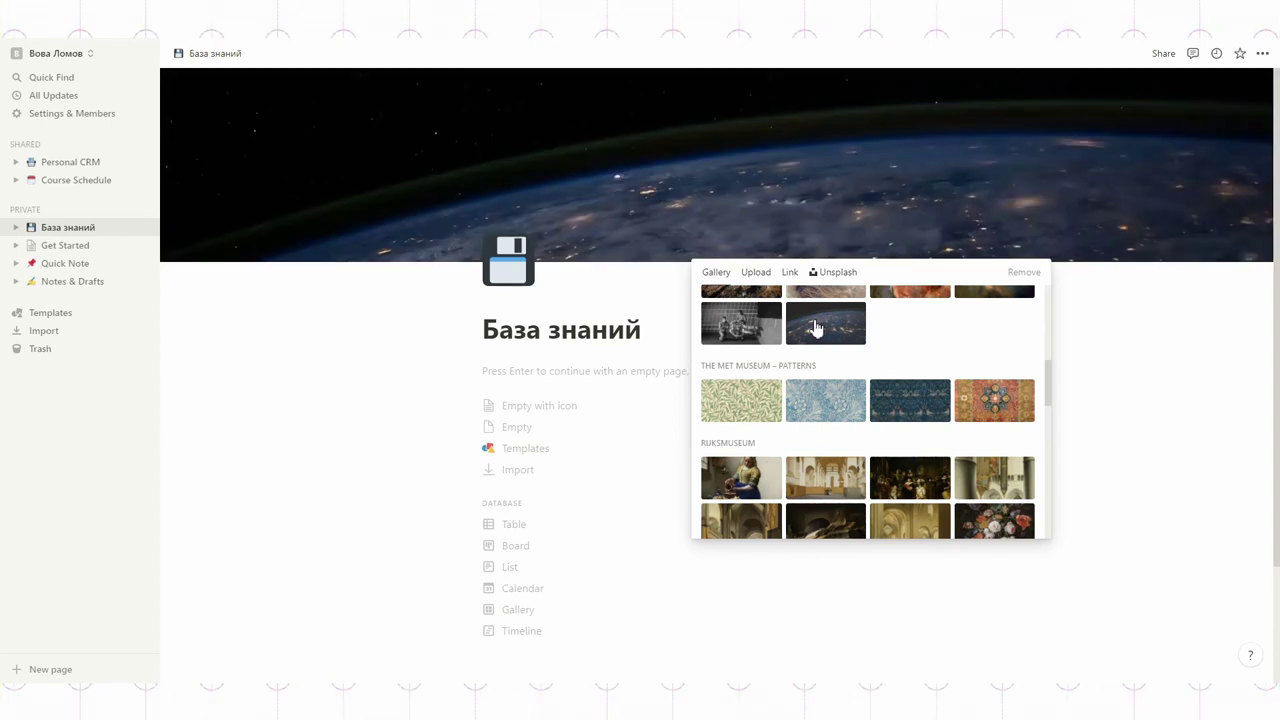
click(756, 272)
click(1123, 340)
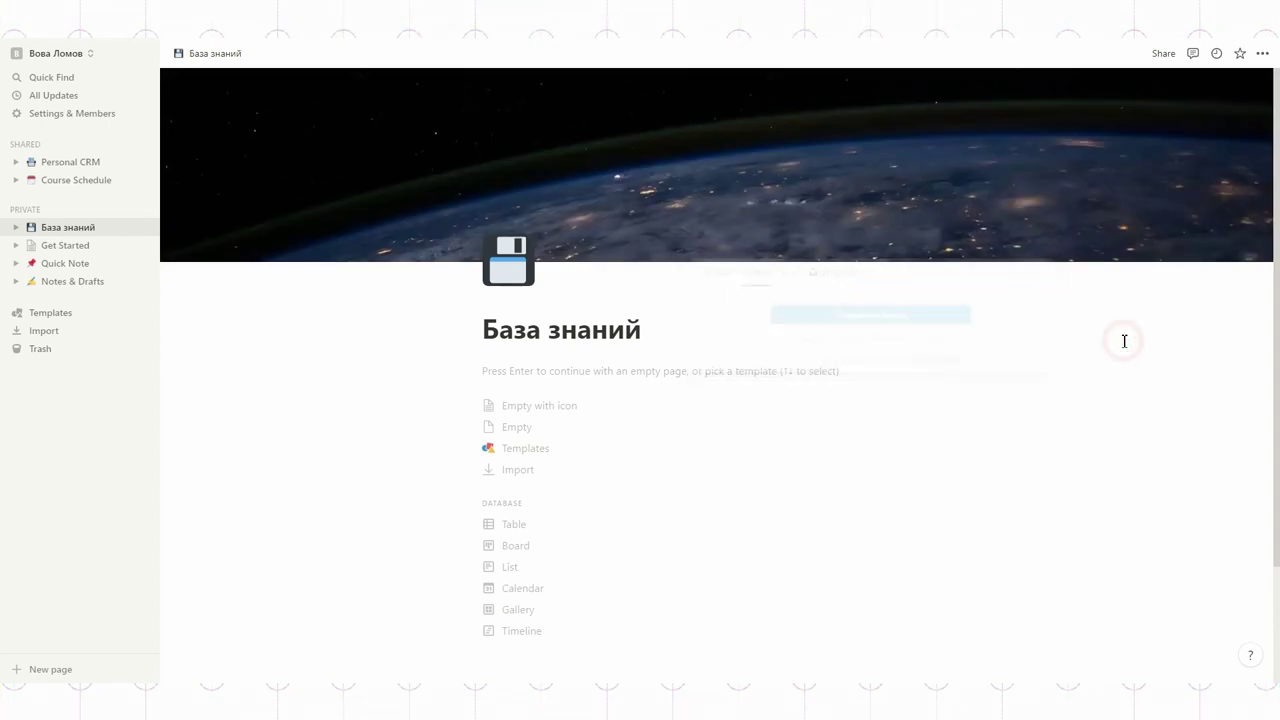
click(529, 428)
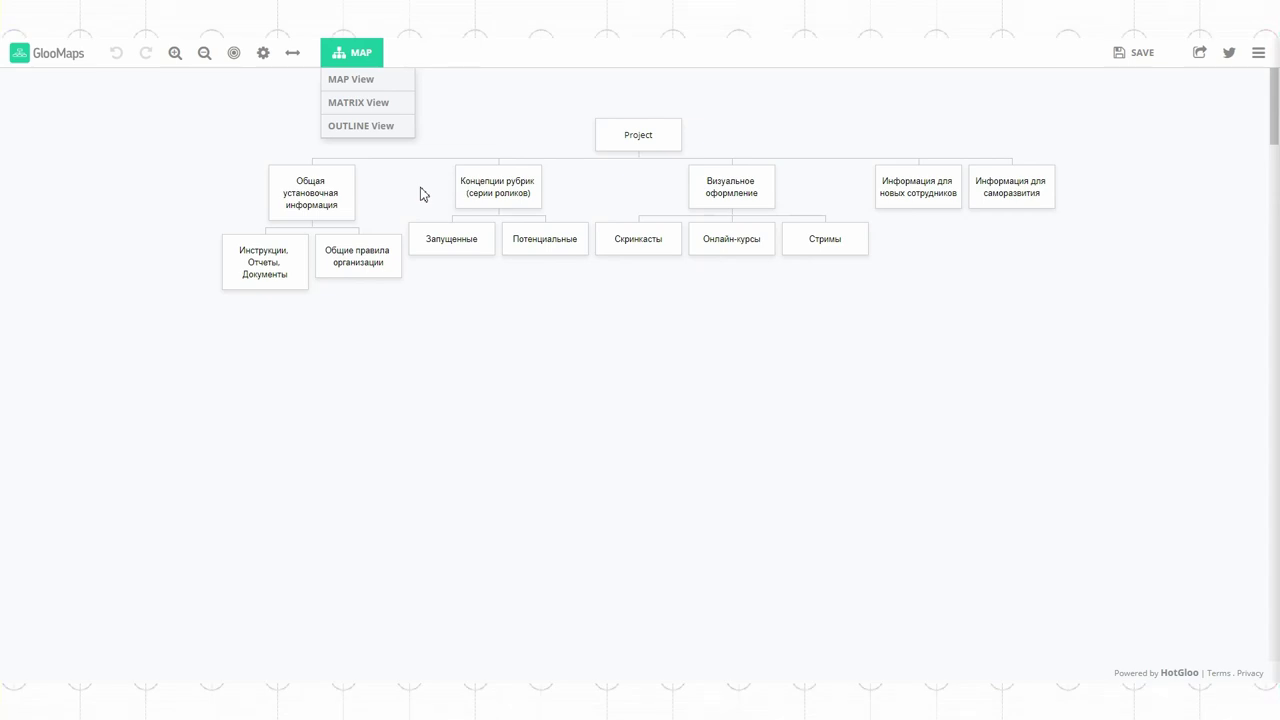
Step: Write seven section lines, from 'Инструкции, отчеты, документы' through 'Список сотрудников' to 'Информация для саморазвития'
mouse_move(279, 240)
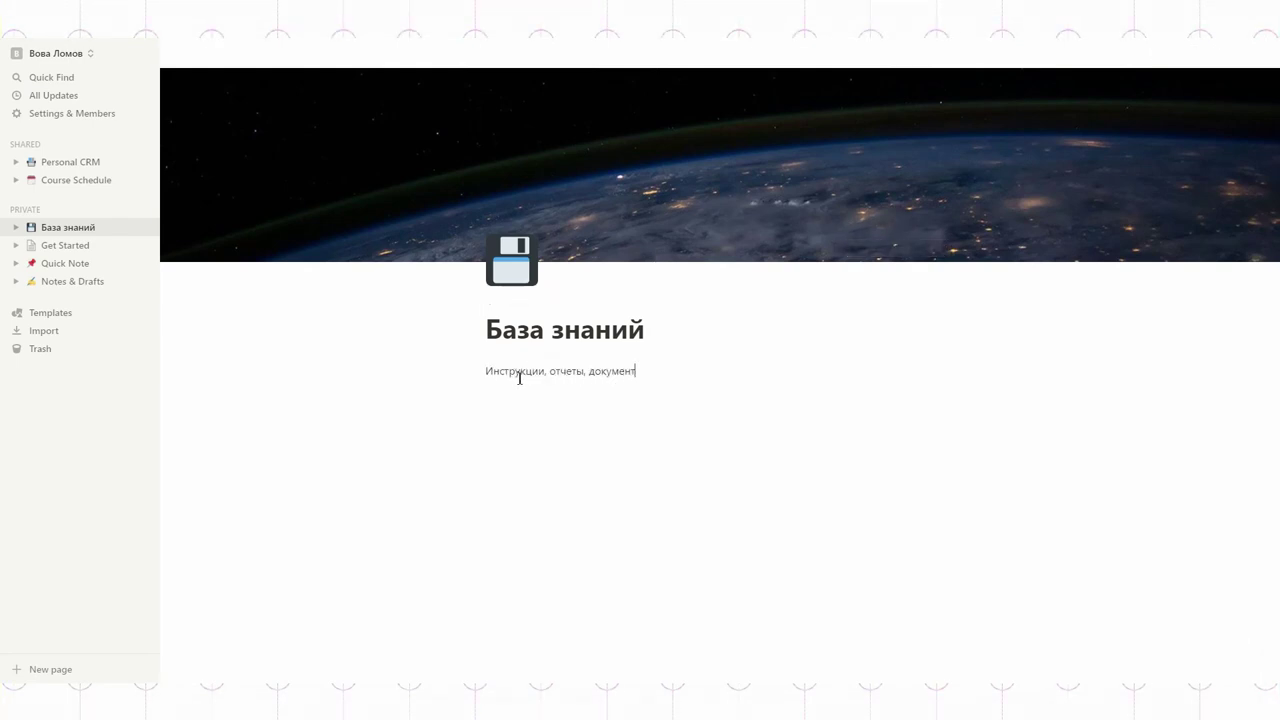
text(ии ру)
text(Визуальное оформление)
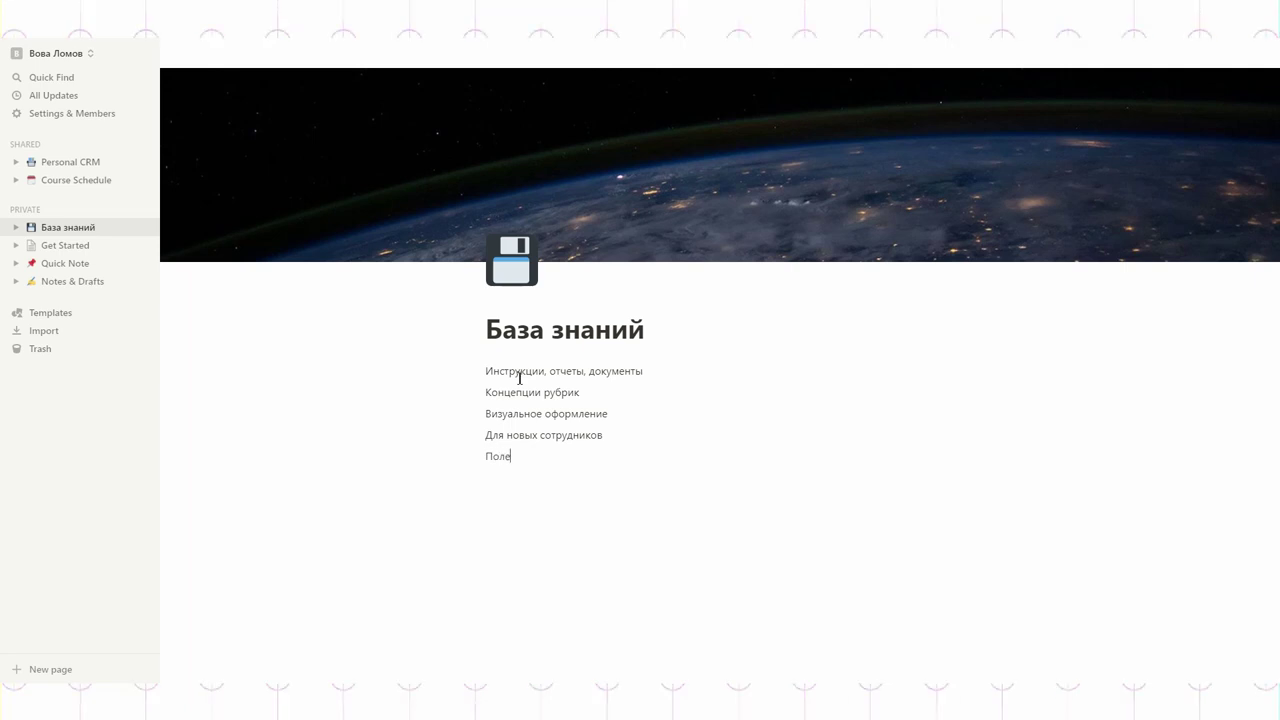
text(ктиков)
key(Return)
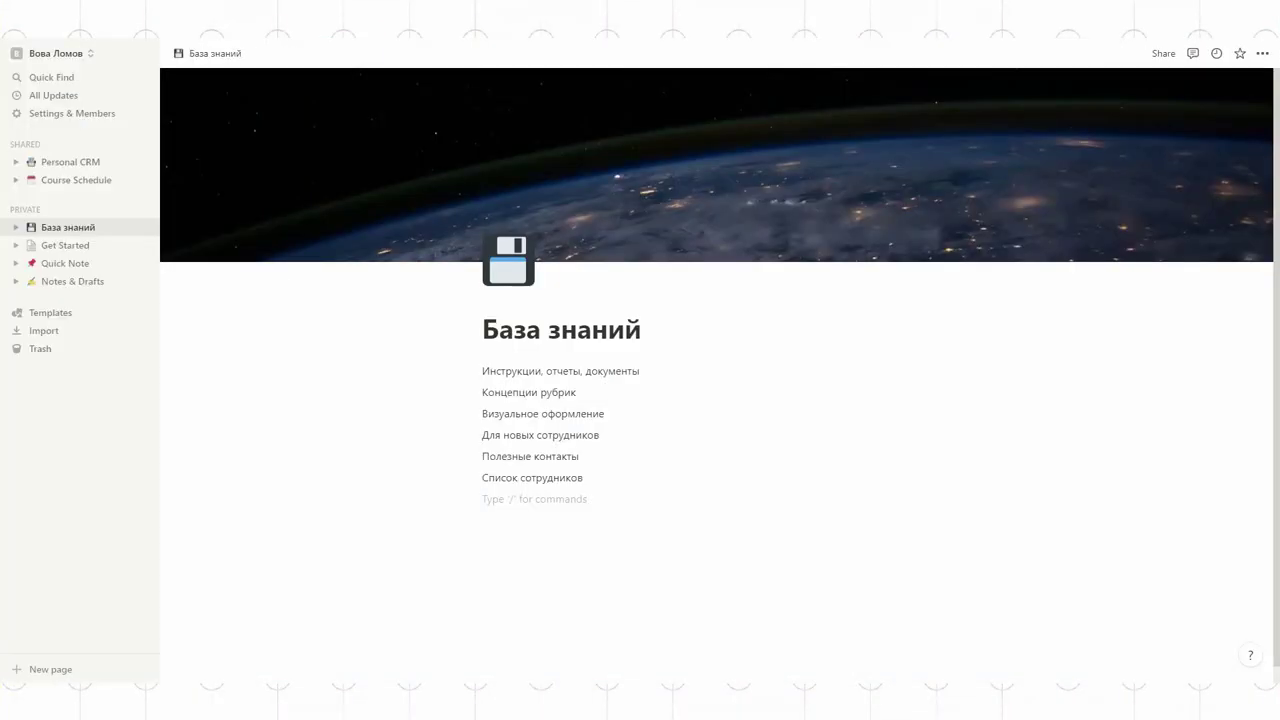
text(Информация для саморазвития)
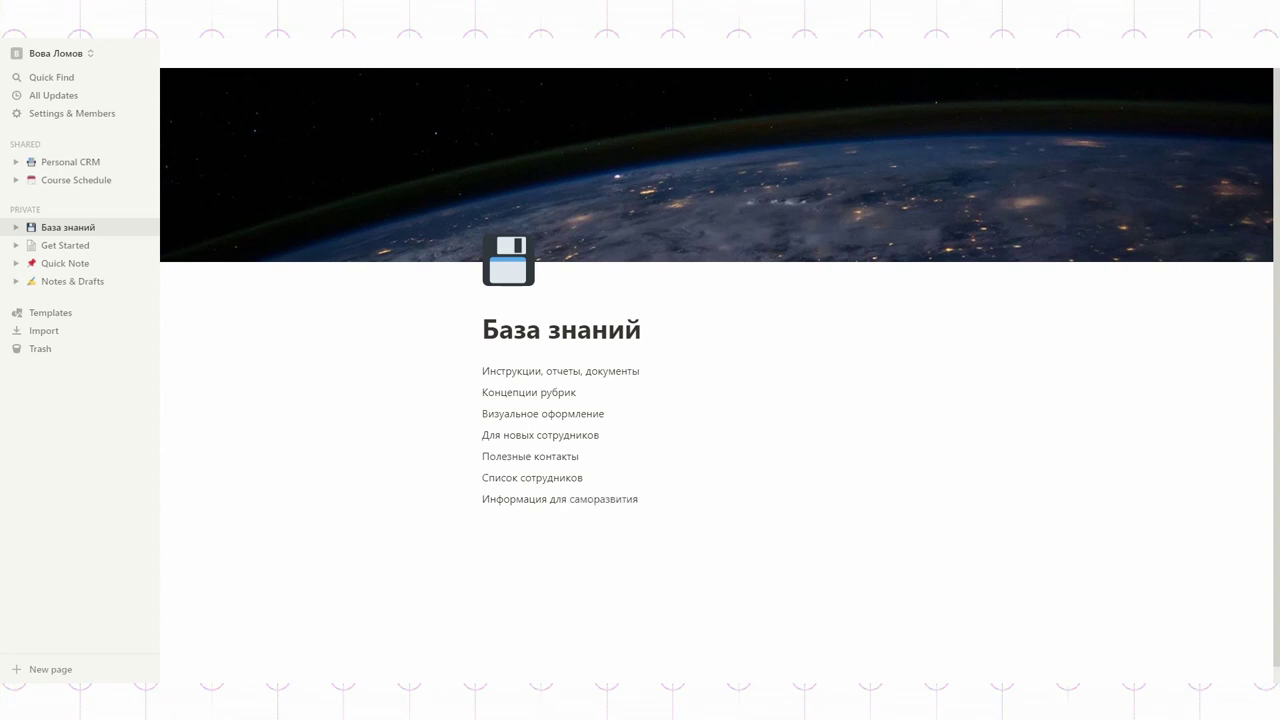
Step: Convert all seven section lines into subpages
drag(650, 498, 499, 364)
right_click(500, 373)
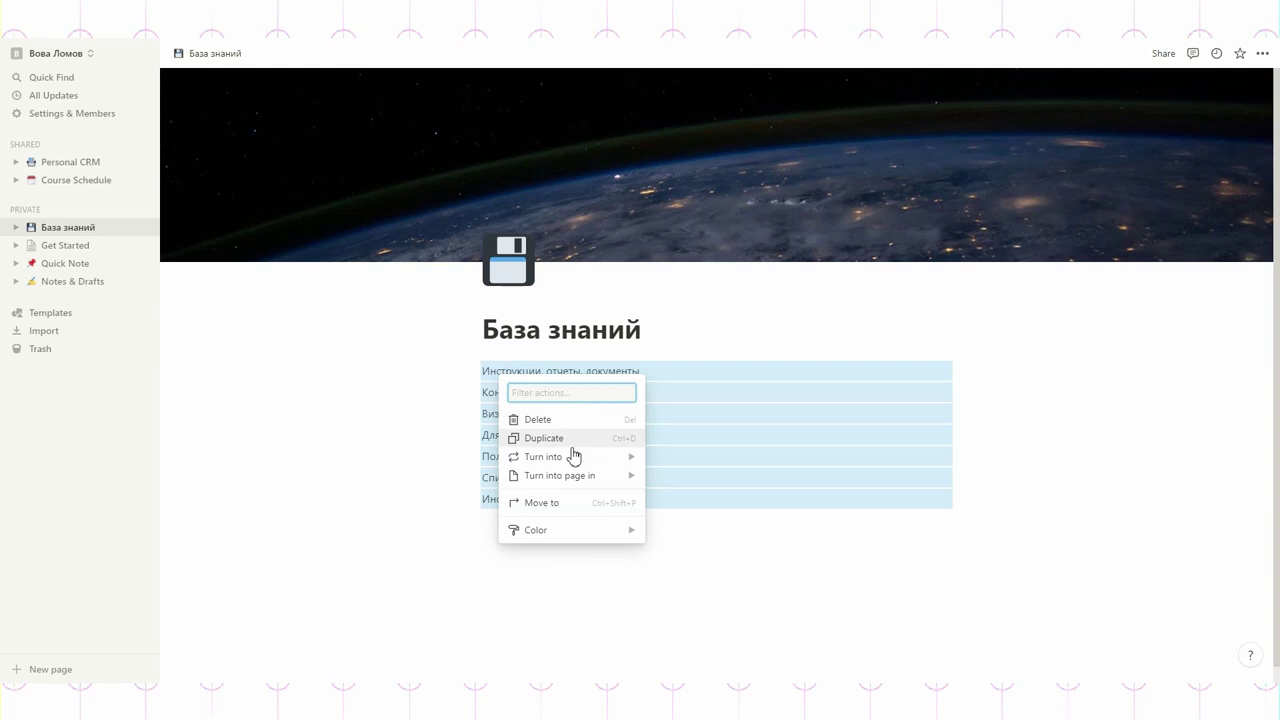
mouse_move(573, 457)
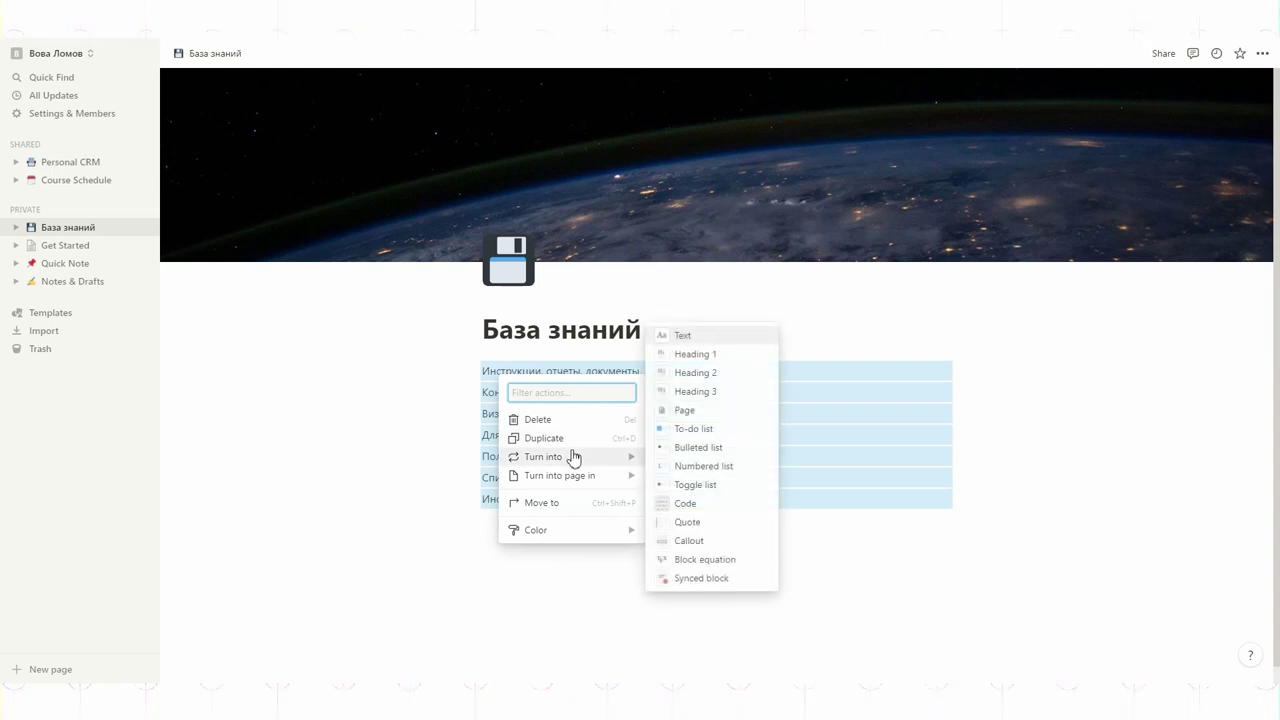
click(676, 410)
click(383, 358)
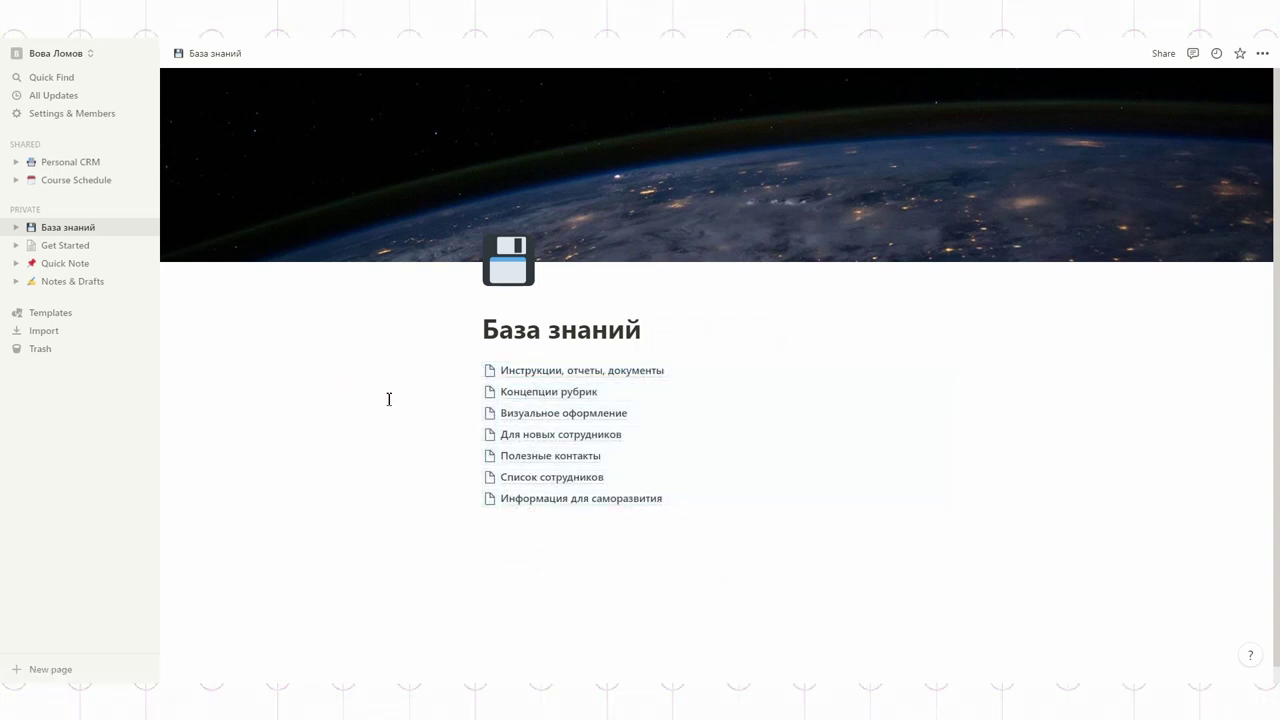
Step: Move 'Инструкции, отчеты, документы' to the bottom and start a 'Цели и задачи' line
drag(470, 370, 486, 525)
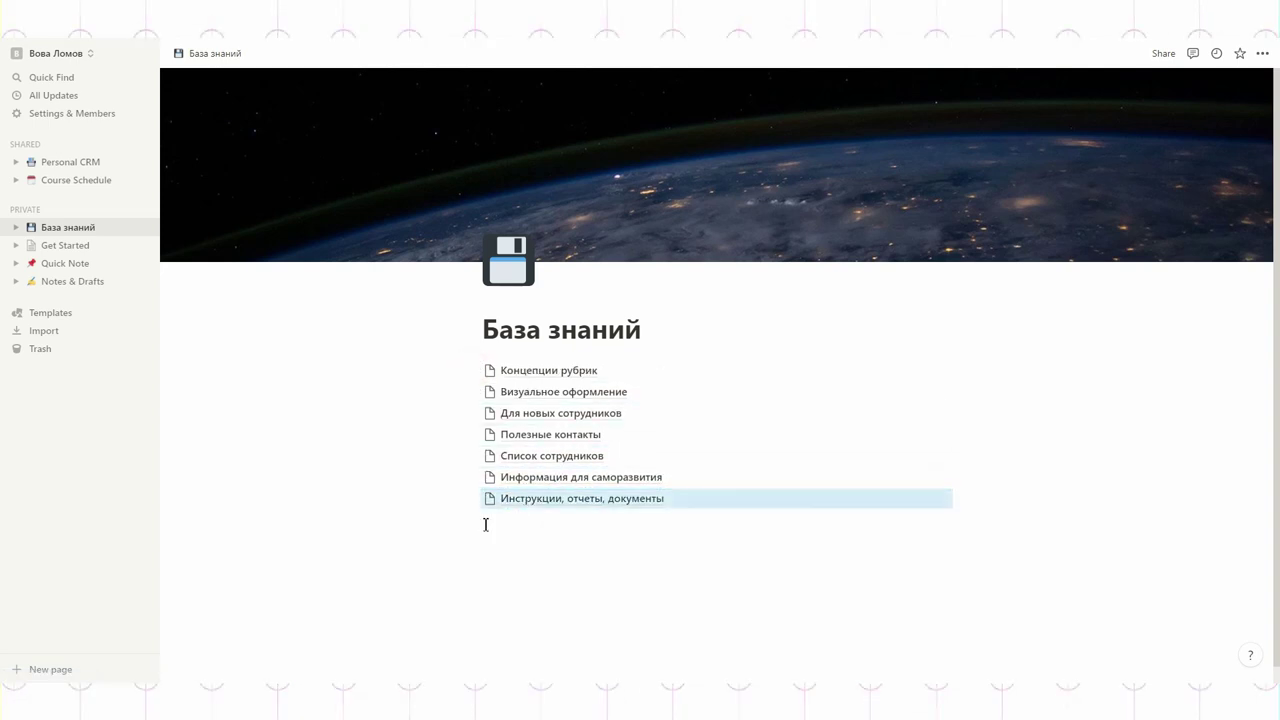
click(367, 403)
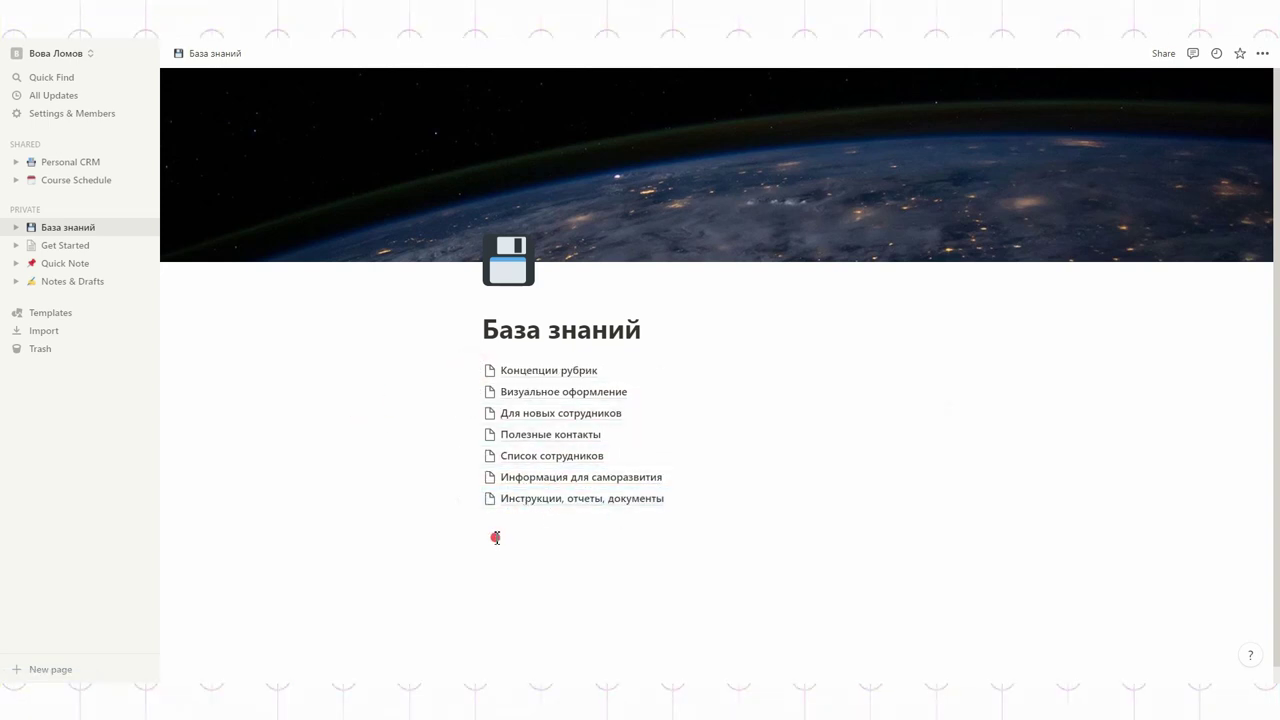
text(ц)
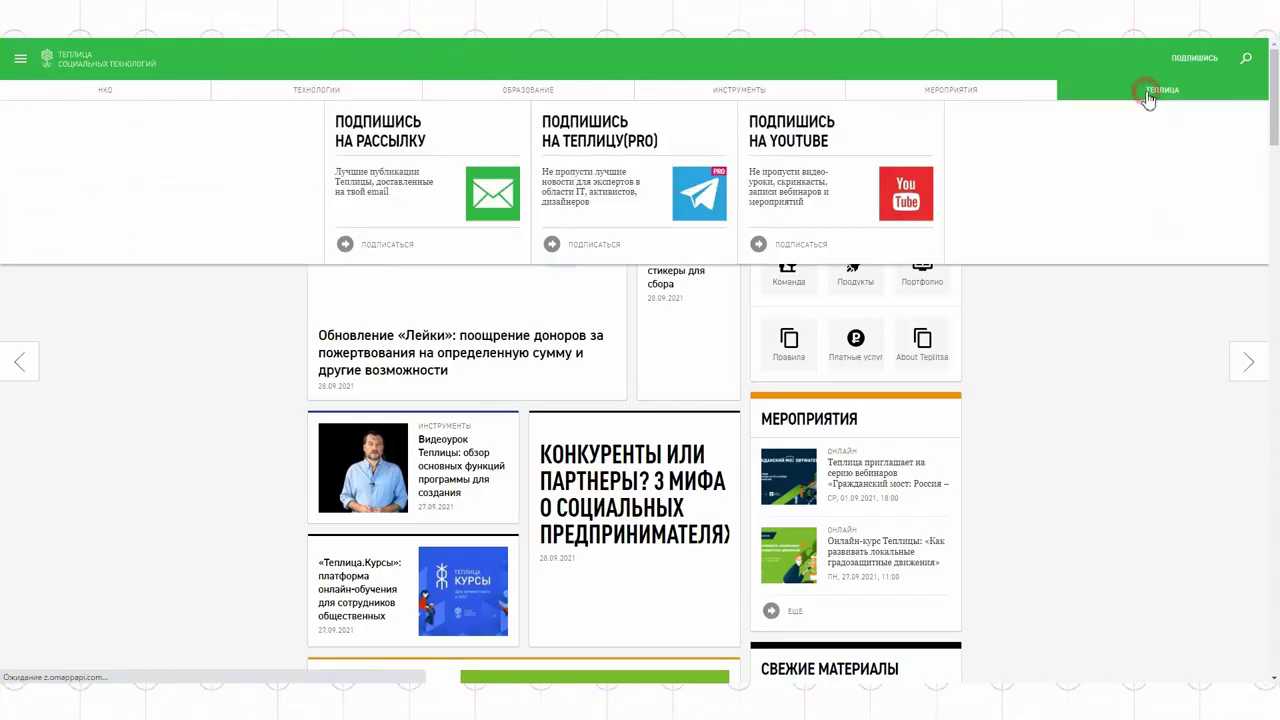
Step: Paste the mission sentence from the Теплица site's О проекте page under Цели и задачи
click(1143, 90)
drag(493, 182, 529, 229)
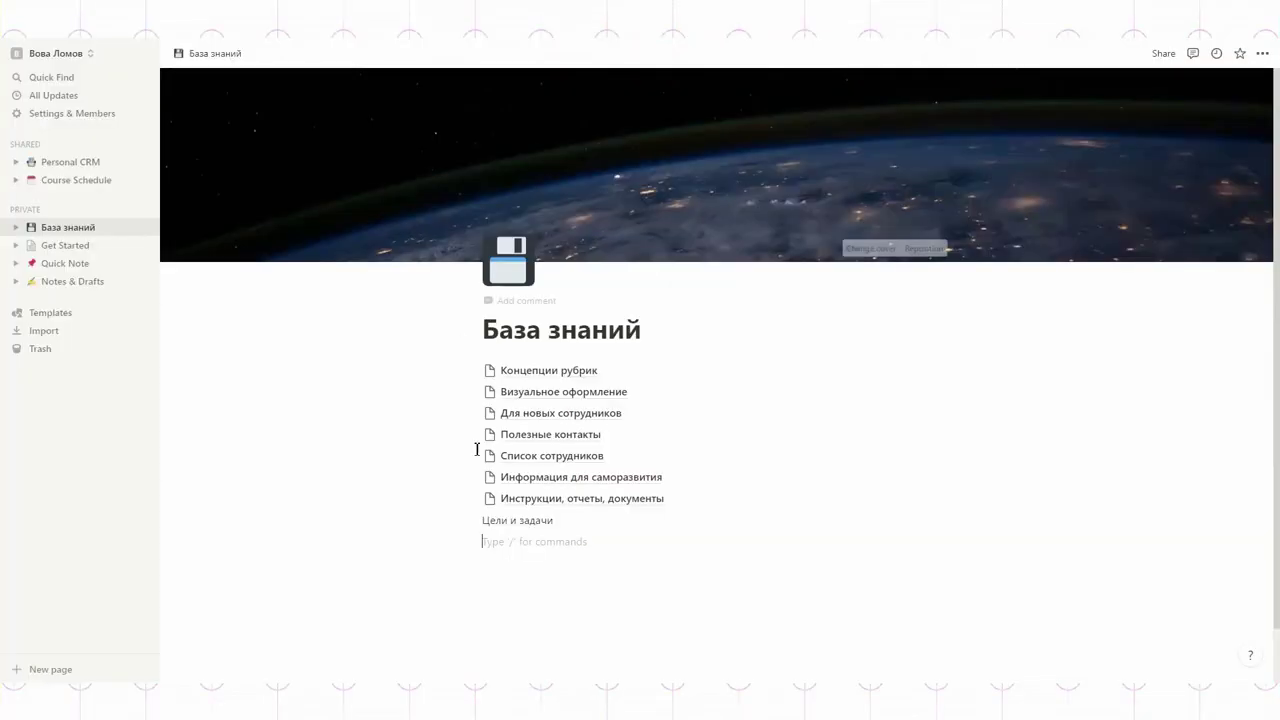
key(ctrl+v)
key(BackSpace)
text(П)
Step: Turn 'Цели и задачи' into a red Heading 3
key(Up)
key(ctrl+a)
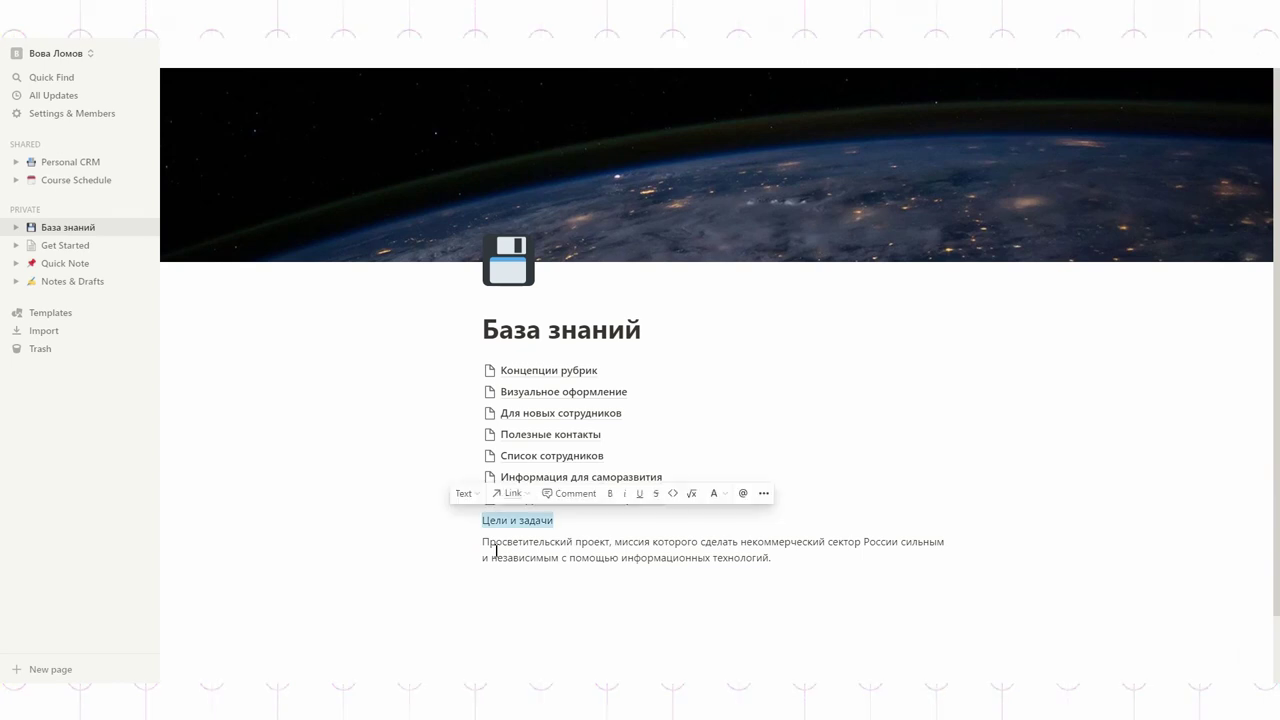
click(465, 494)
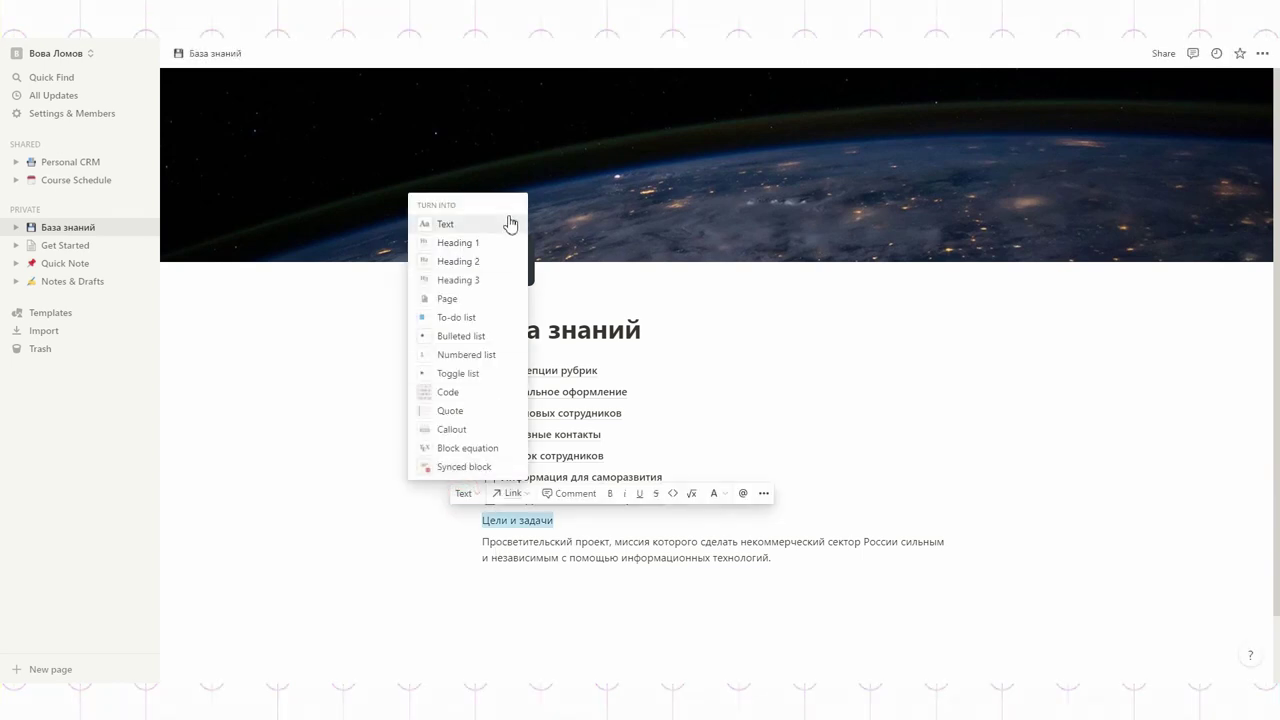
click(466, 282)
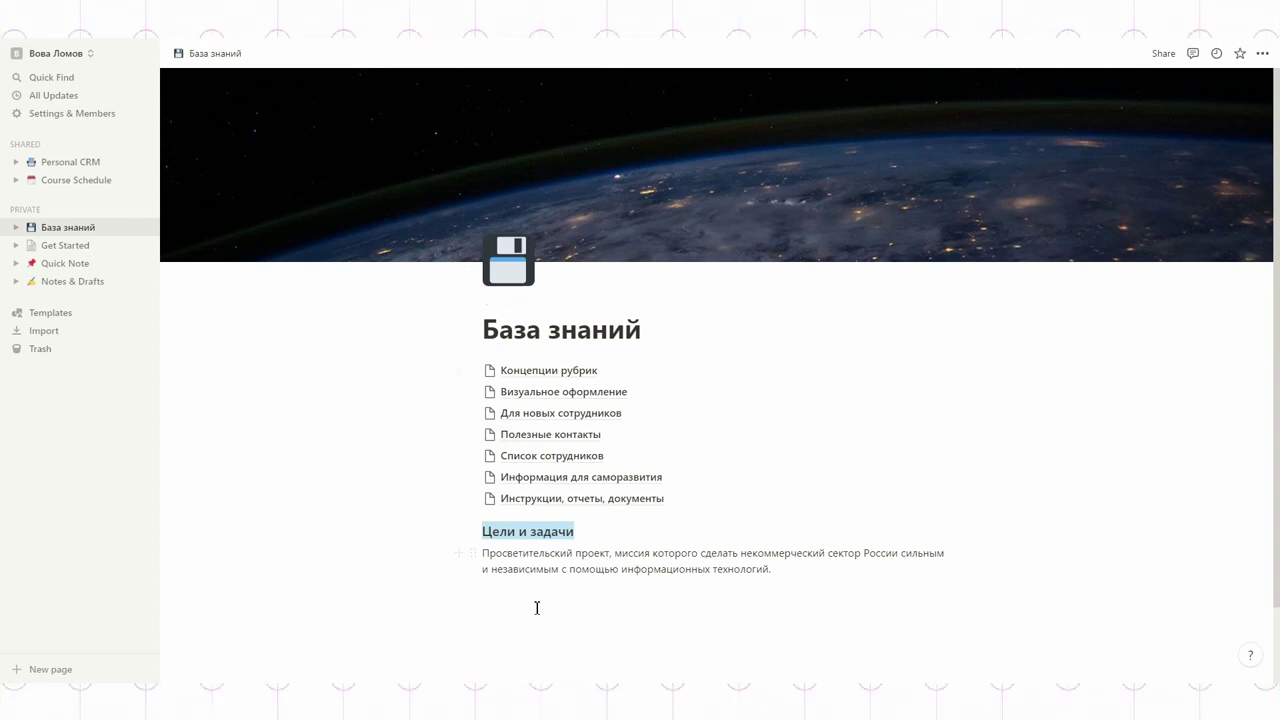
click(747, 510)
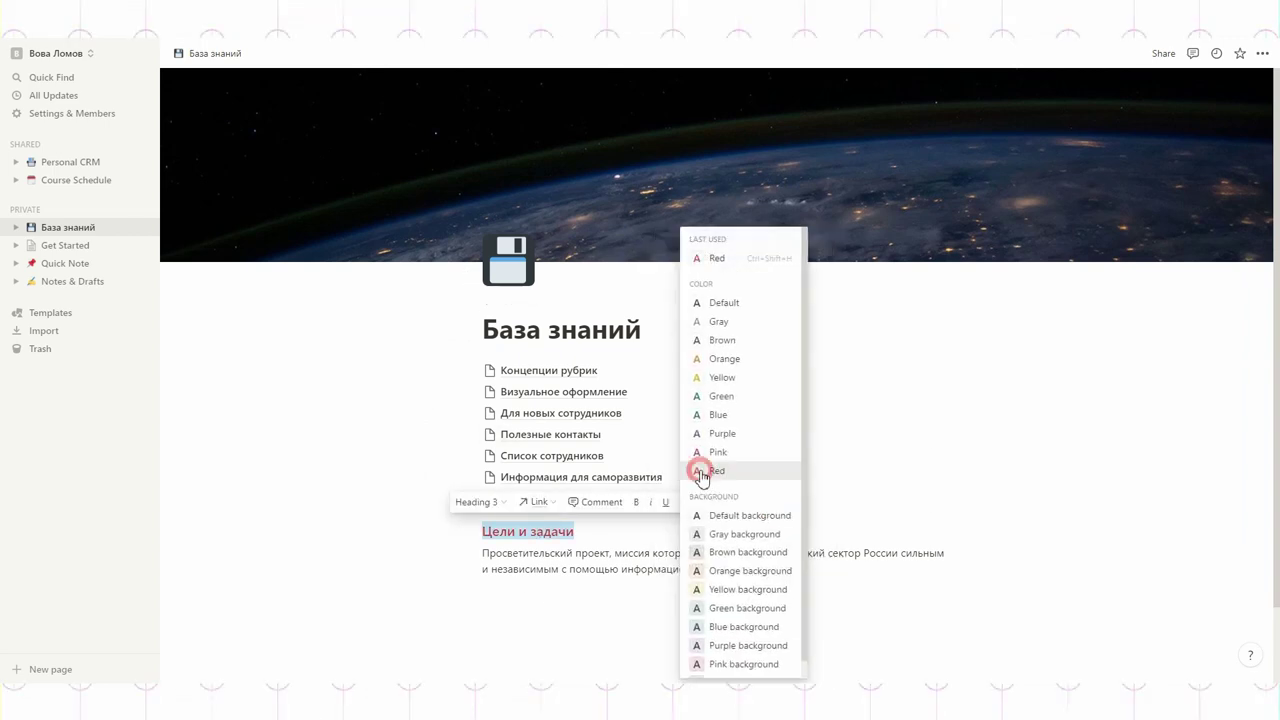
click(743, 469)
click(615, 555)
Step: Add a yellow heading 'Правила пользования базой' with a new line below it
click(790, 569)
scroll(818, 540, down, 1)
key(Return)
text(Правила пользования ба)
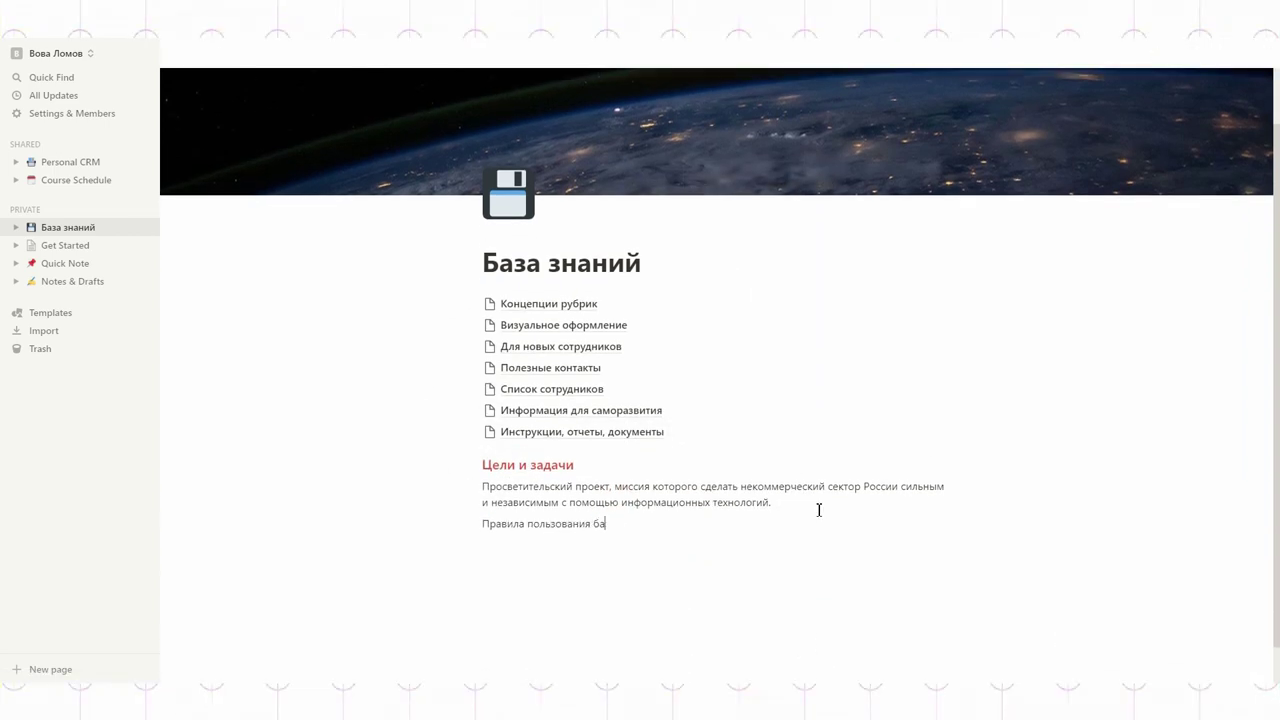
click(466, 517)
drag(654, 545, 622, 523)
click(455, 360)
click(713, 496)
click(700, 376)
key(ctrl+alt+3)
click(684, 537)
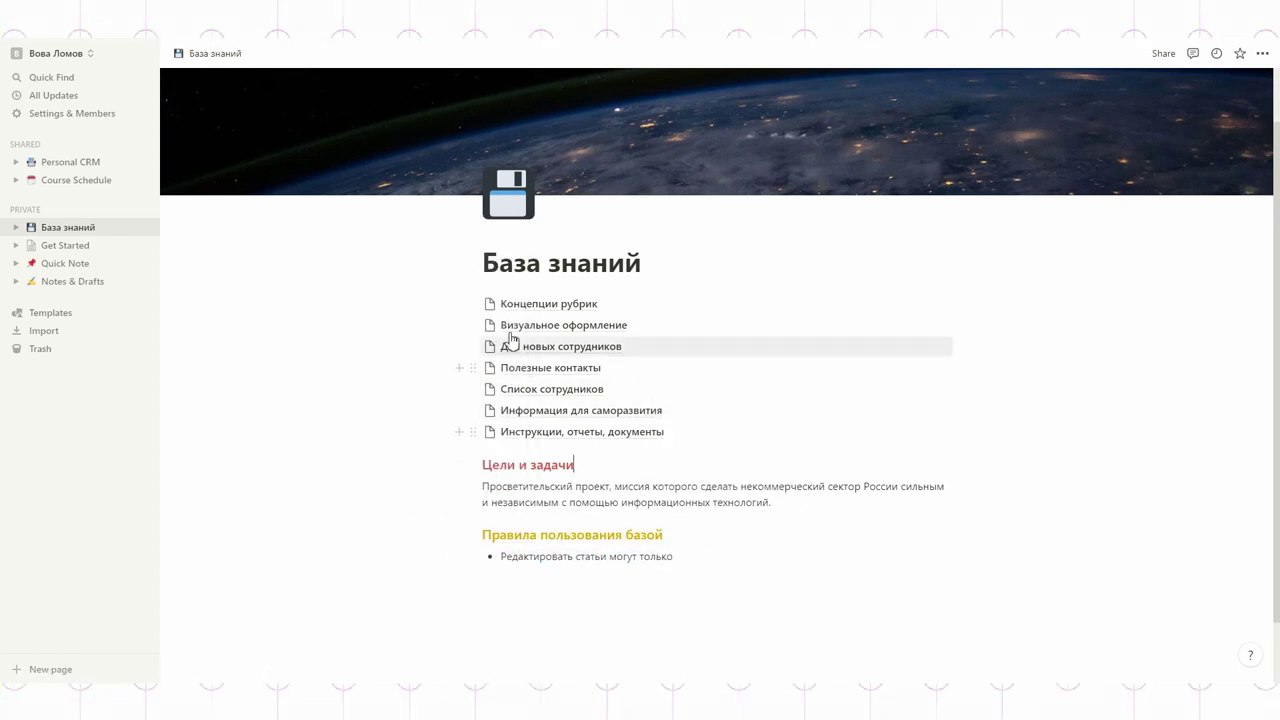
Step: Place the seven page links in a column beside the mission text and adjust the column width
drag(437, 297, 718, 447)
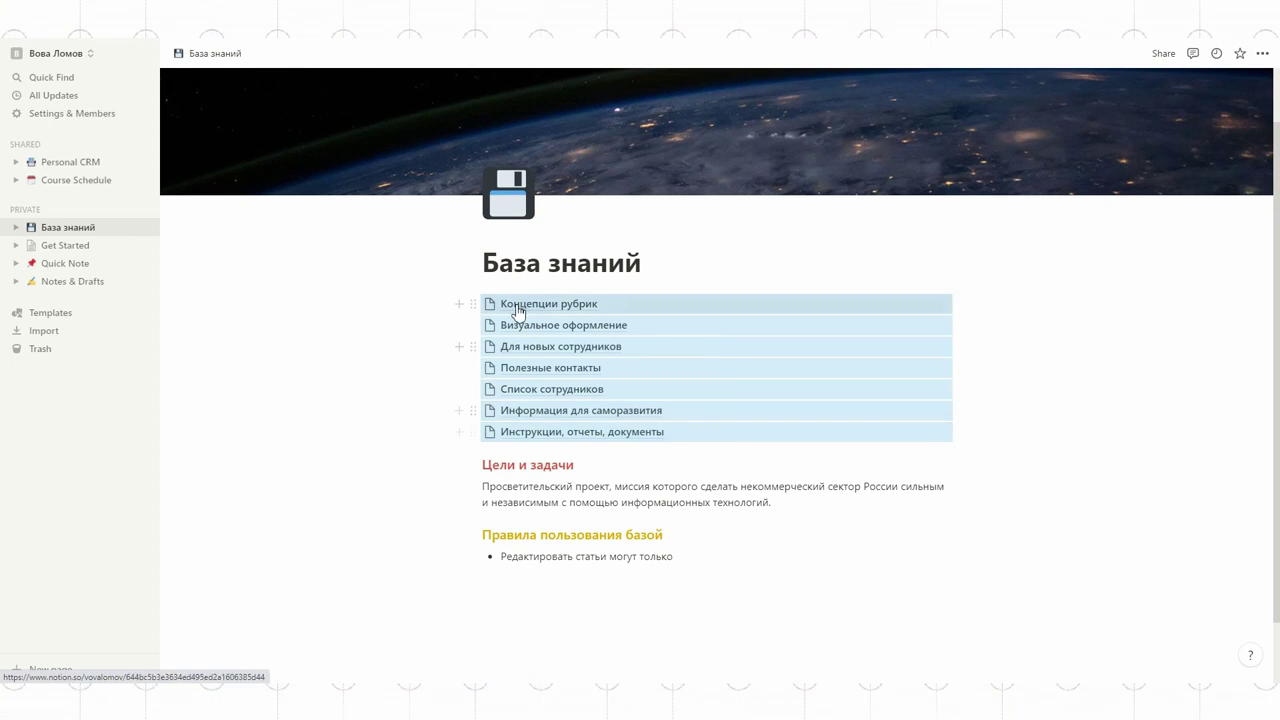
drag(472, 305, 1015, 491)
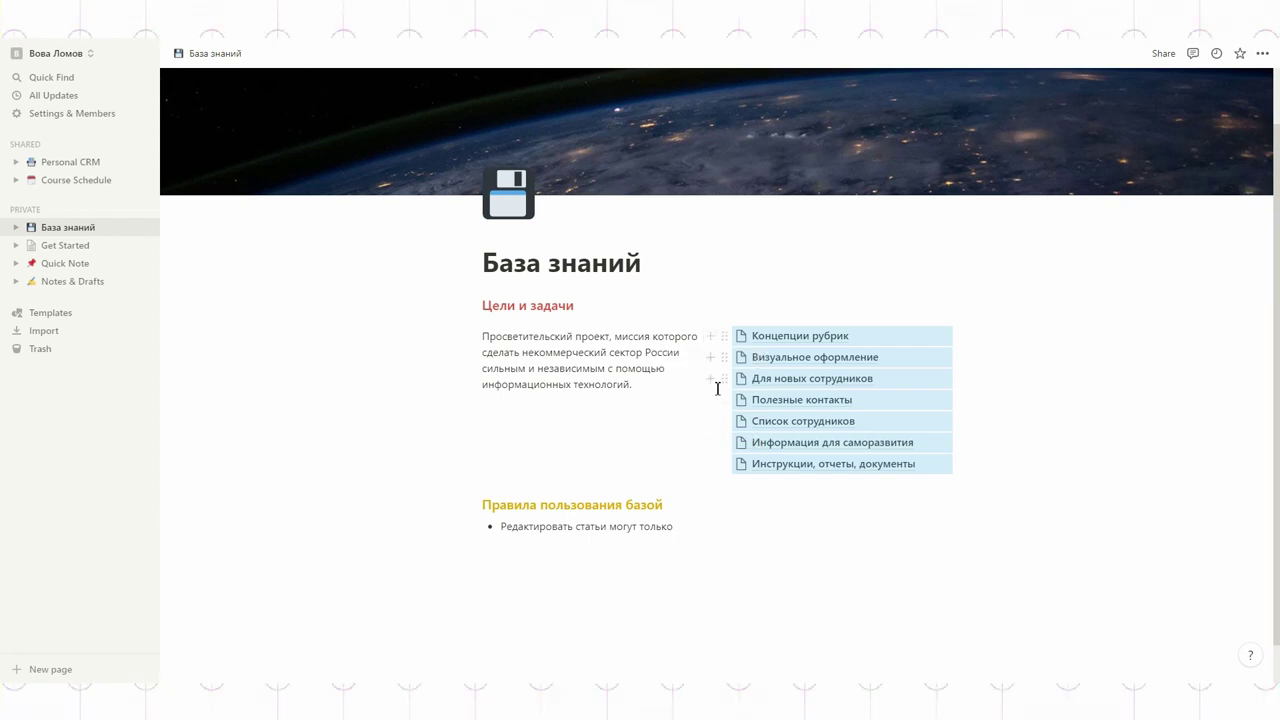
drag(715, 324, 653, 317)
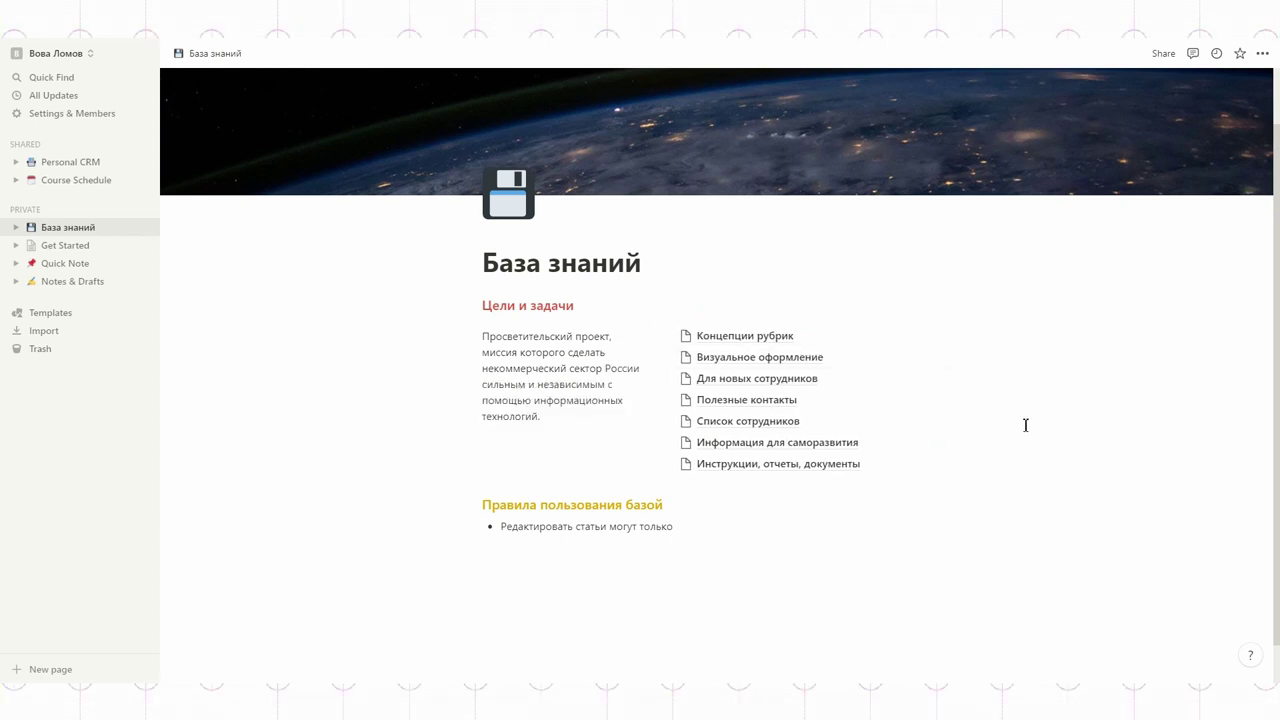
Step: Give Концепции рубрик a pen icon and Инструкции, отчеты, документы a floppy-disk icon
click(685, 336)
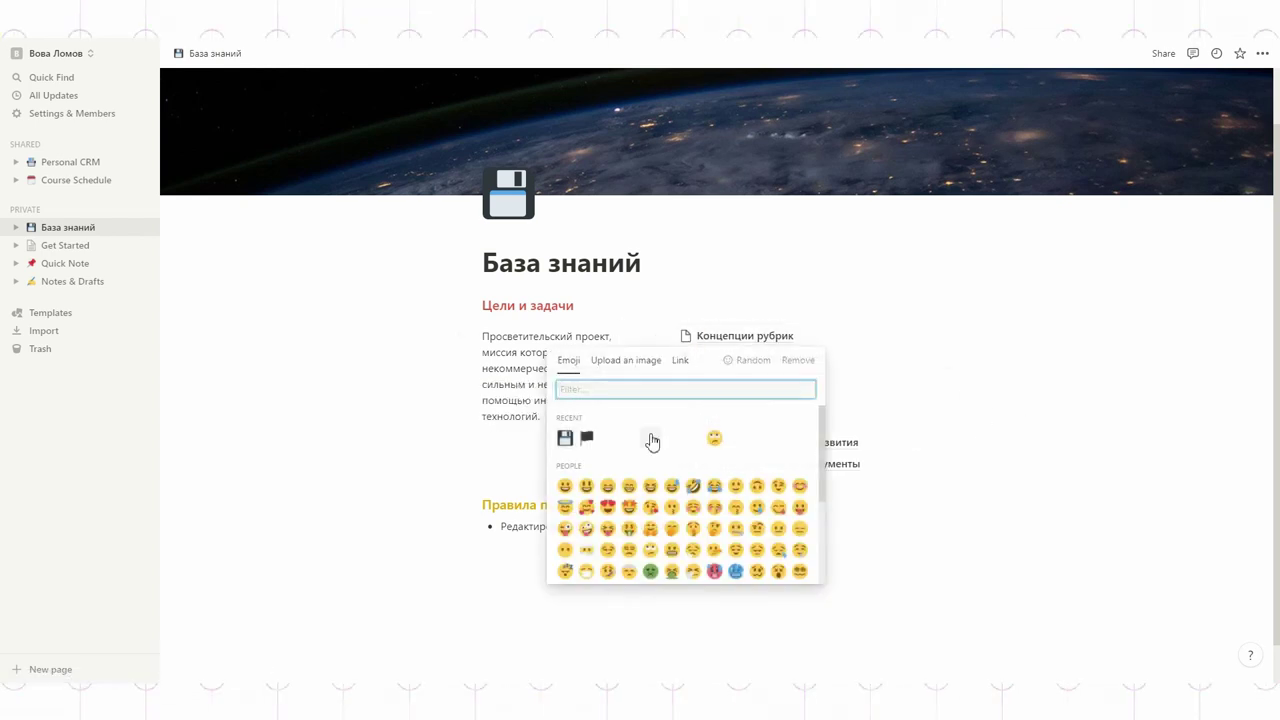
scroll(618, 457, down, 5)
scroll(622, 453, down, 20)
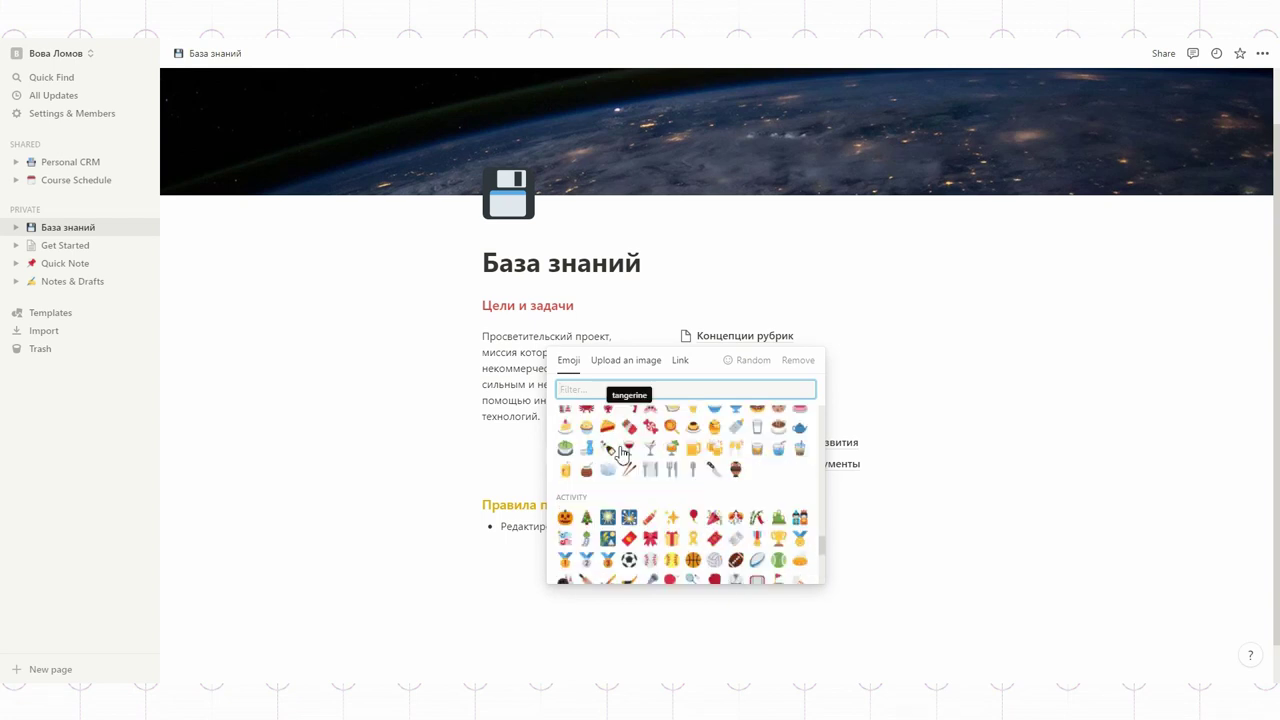
scroll(622, 453, down, 3)
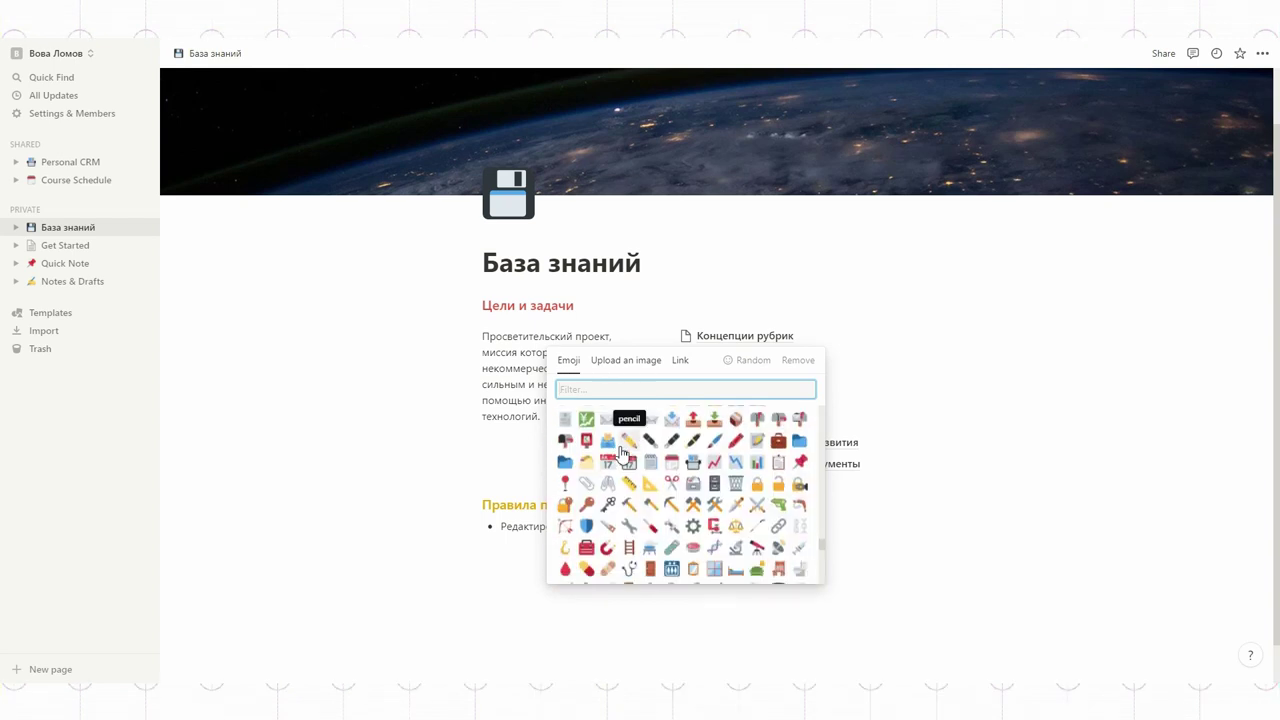
click(714, 440)
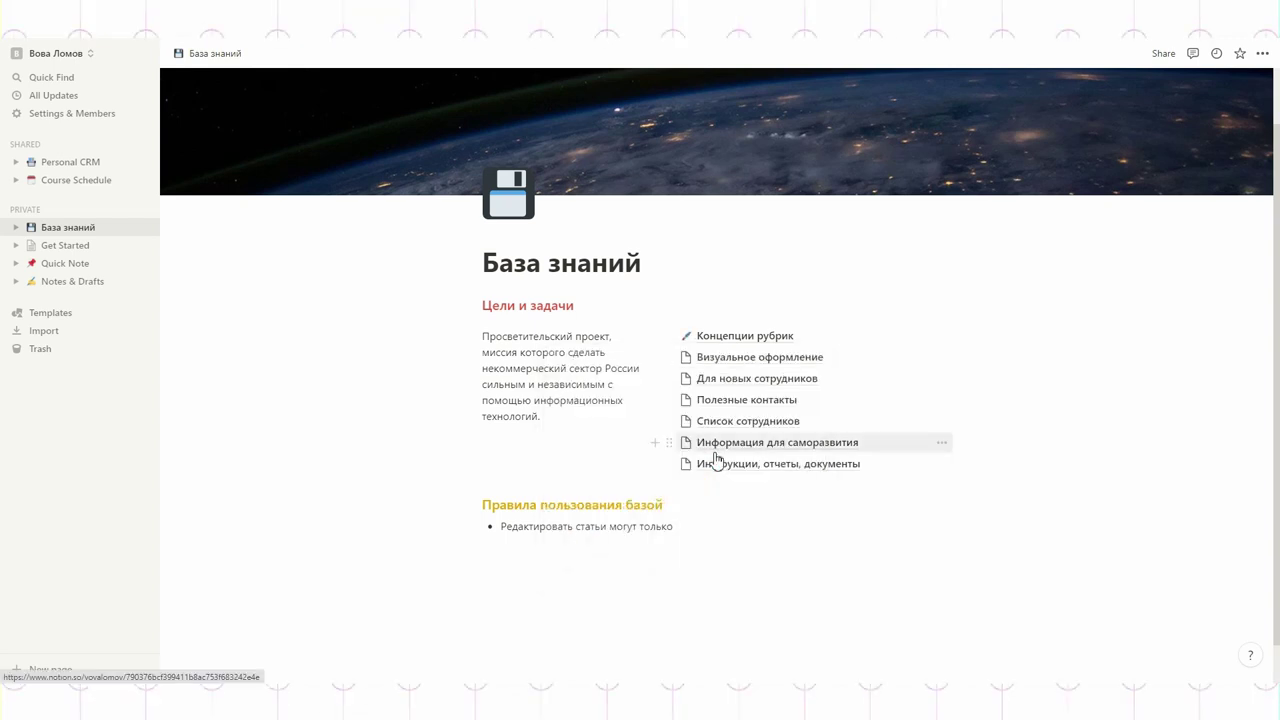
click(686, 464)
click(586, 307)
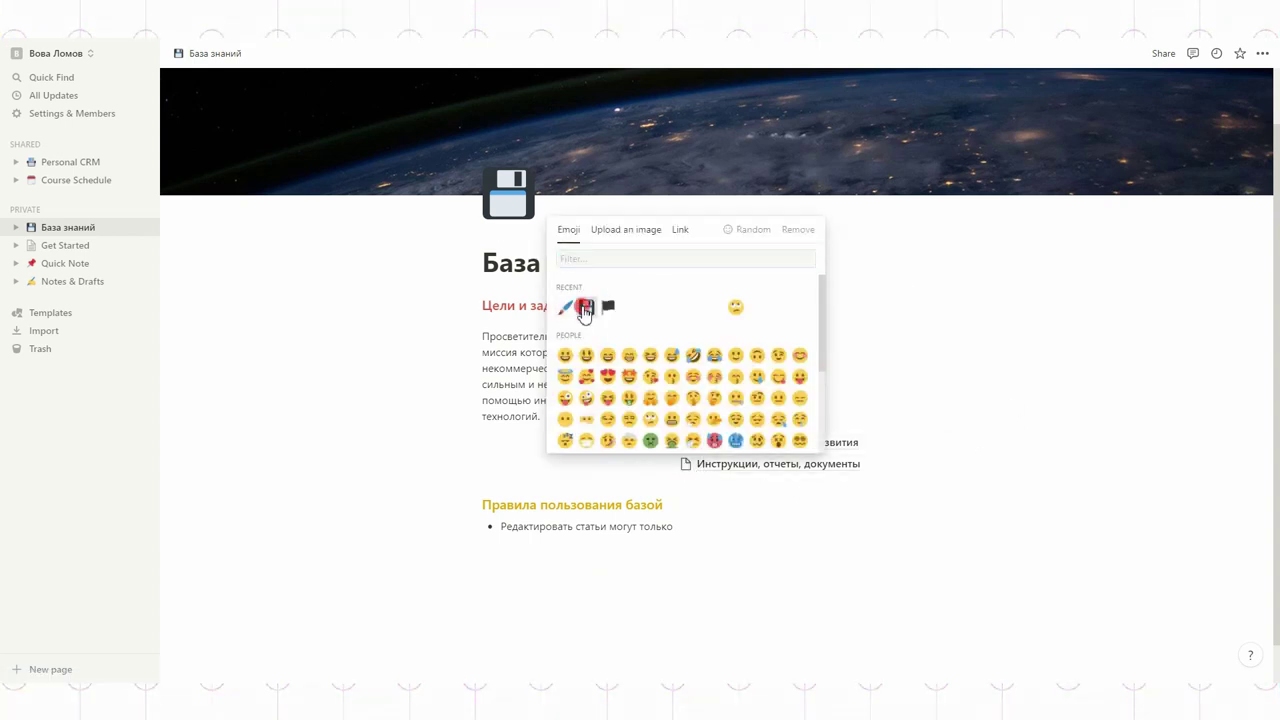
click(1023, 455)
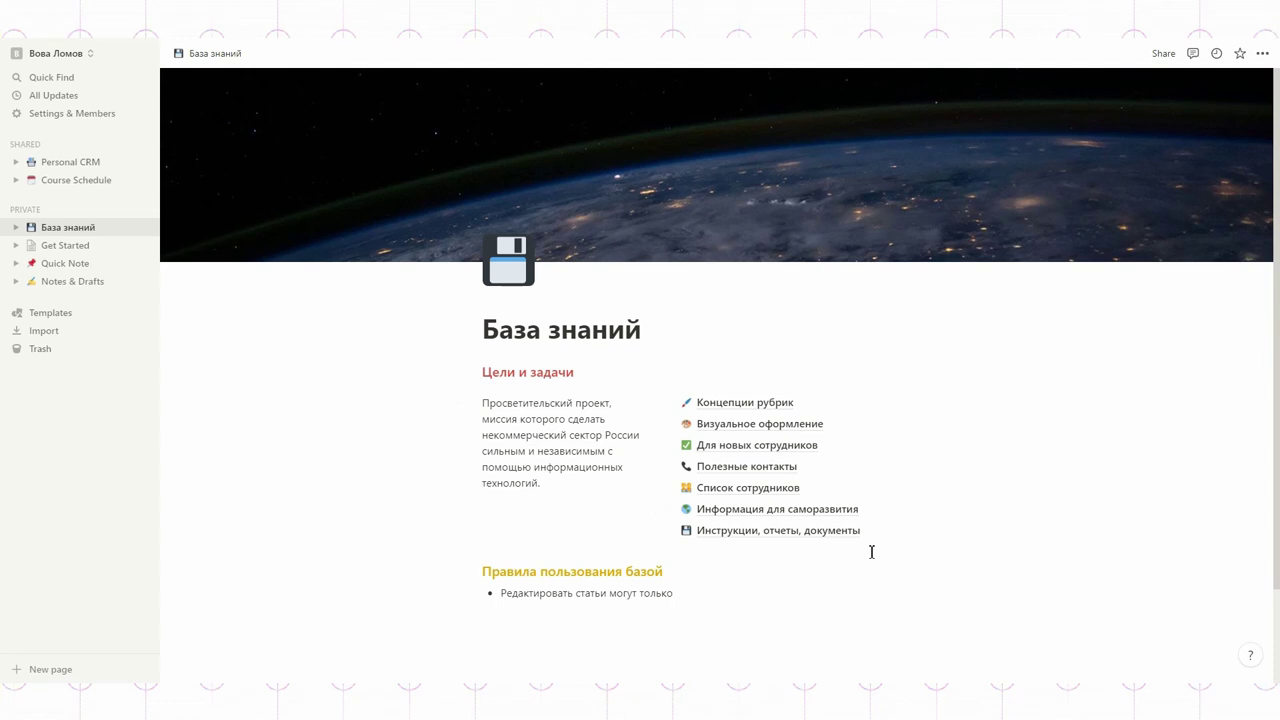
Step: Open the Концепции рубрик subpage and make it a Table database
click(749, 406)
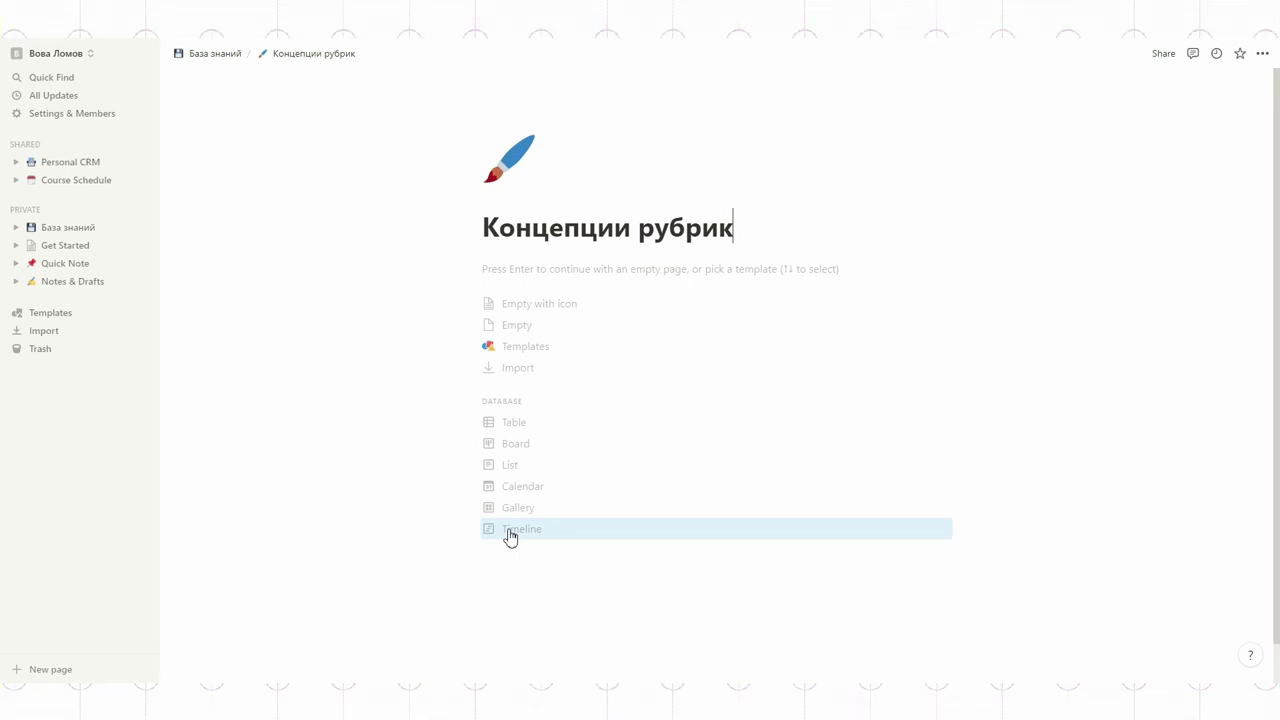
click(508, 423)
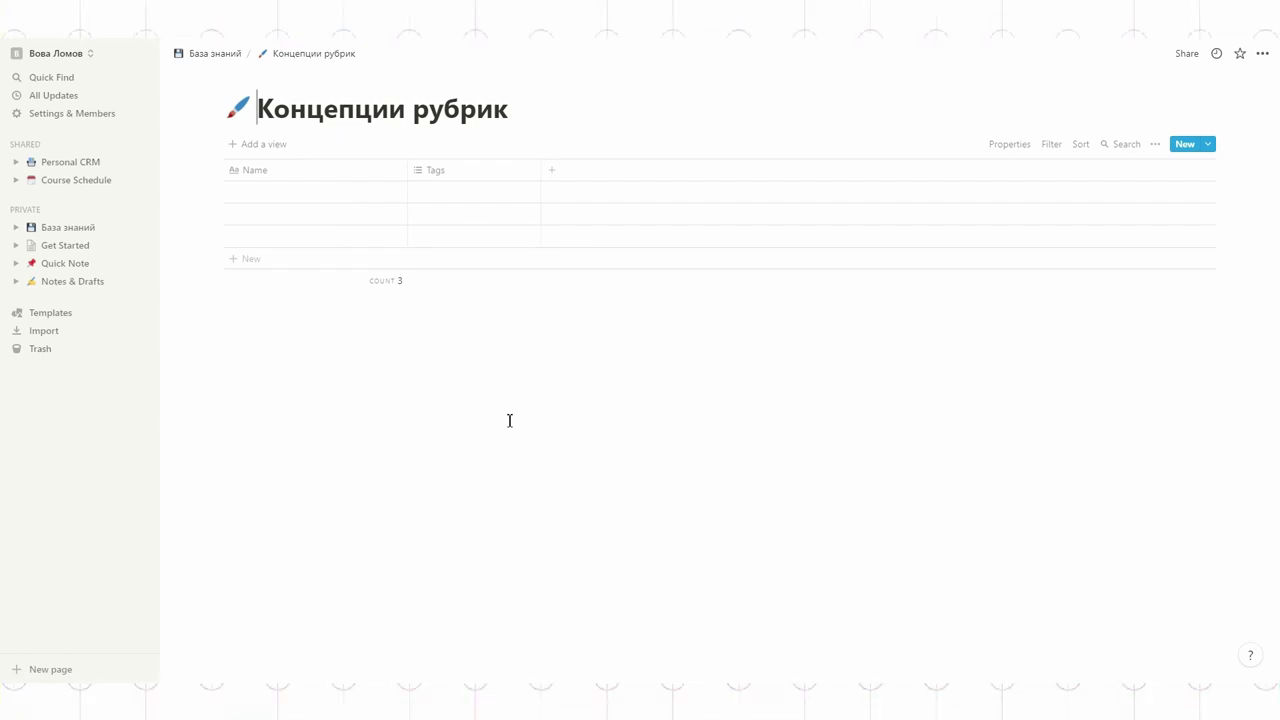
click(256, 146)
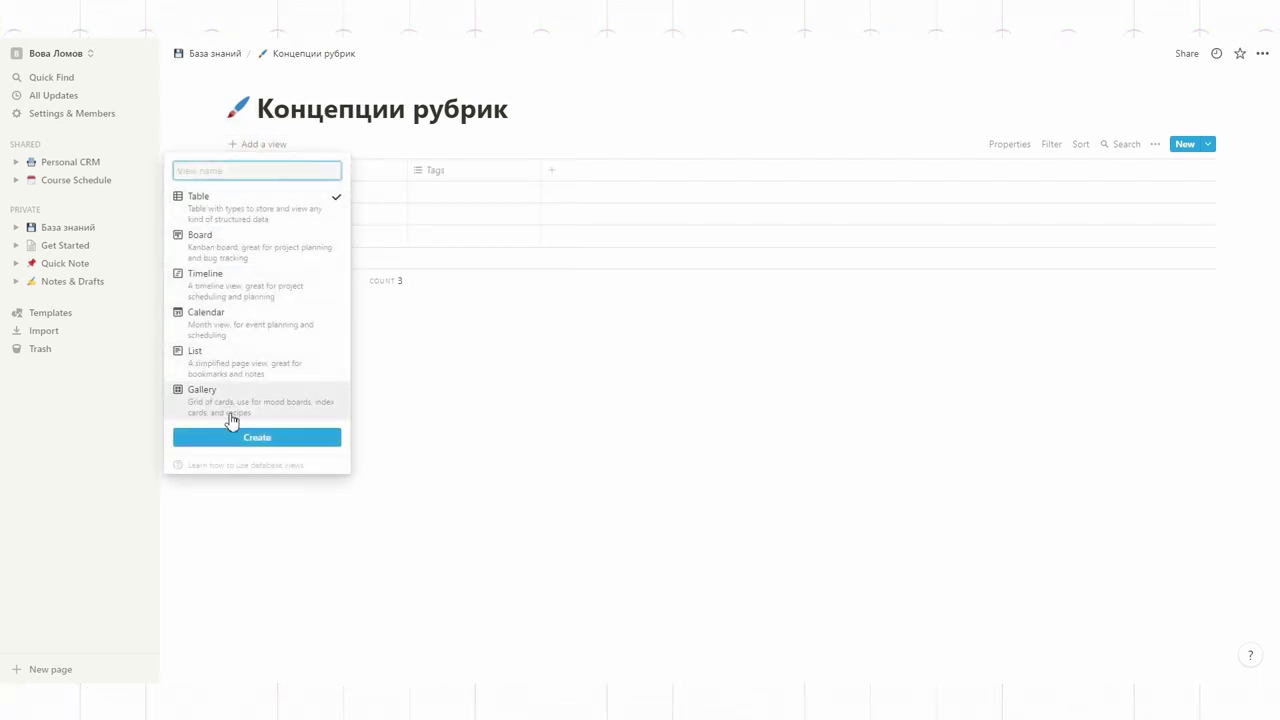
mouse_move(232, 371)
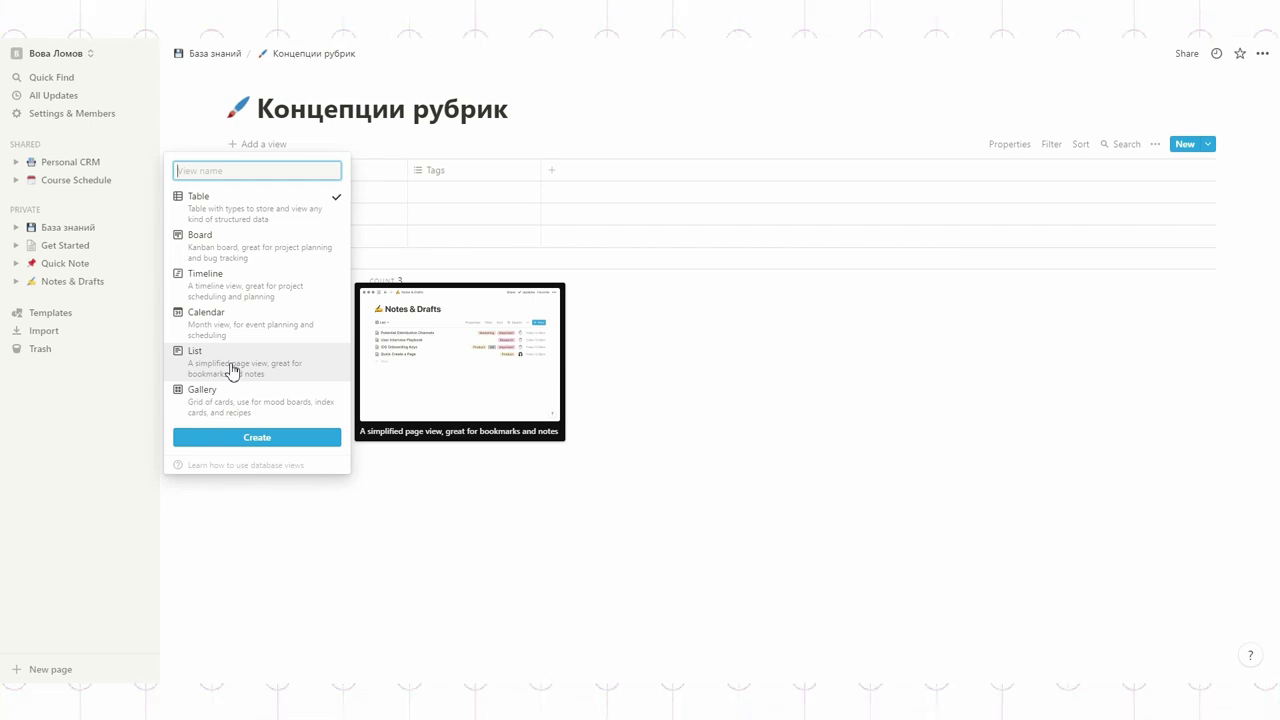
click(553, 134)
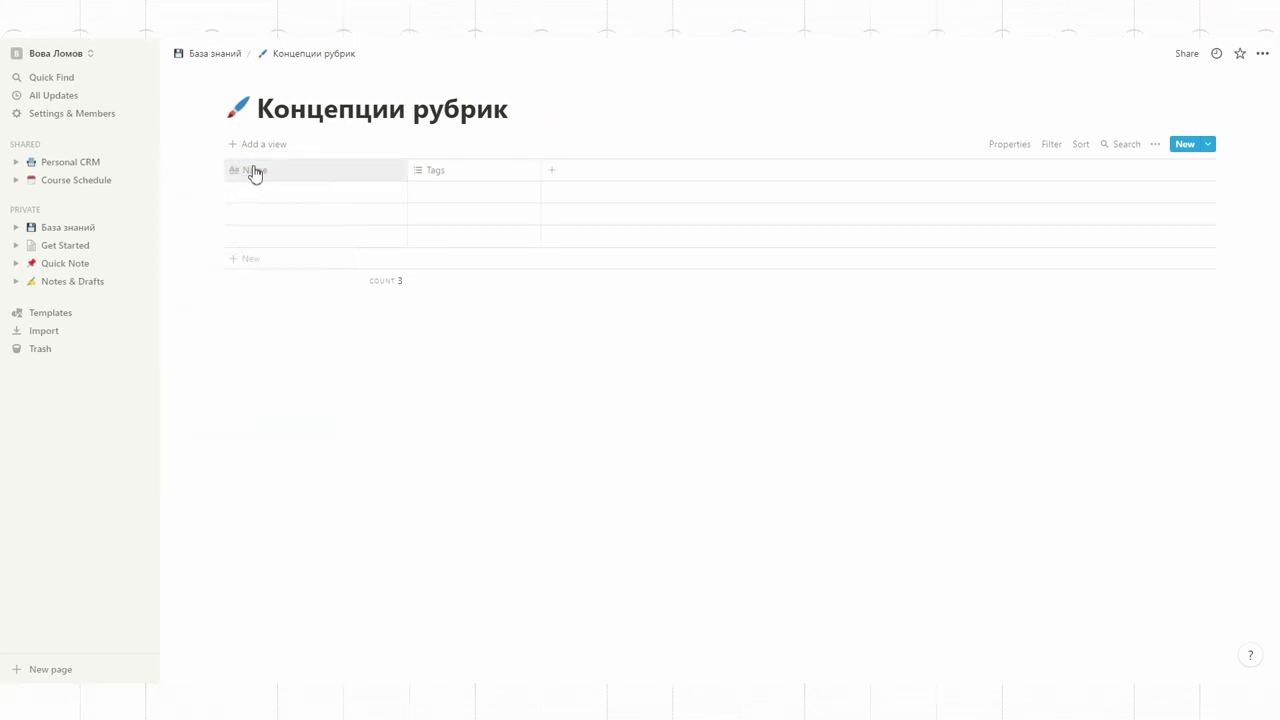
Step: Rename the Name column to 'Название рубрики' and add an 'Описание' column before Tags
click(254, 170)
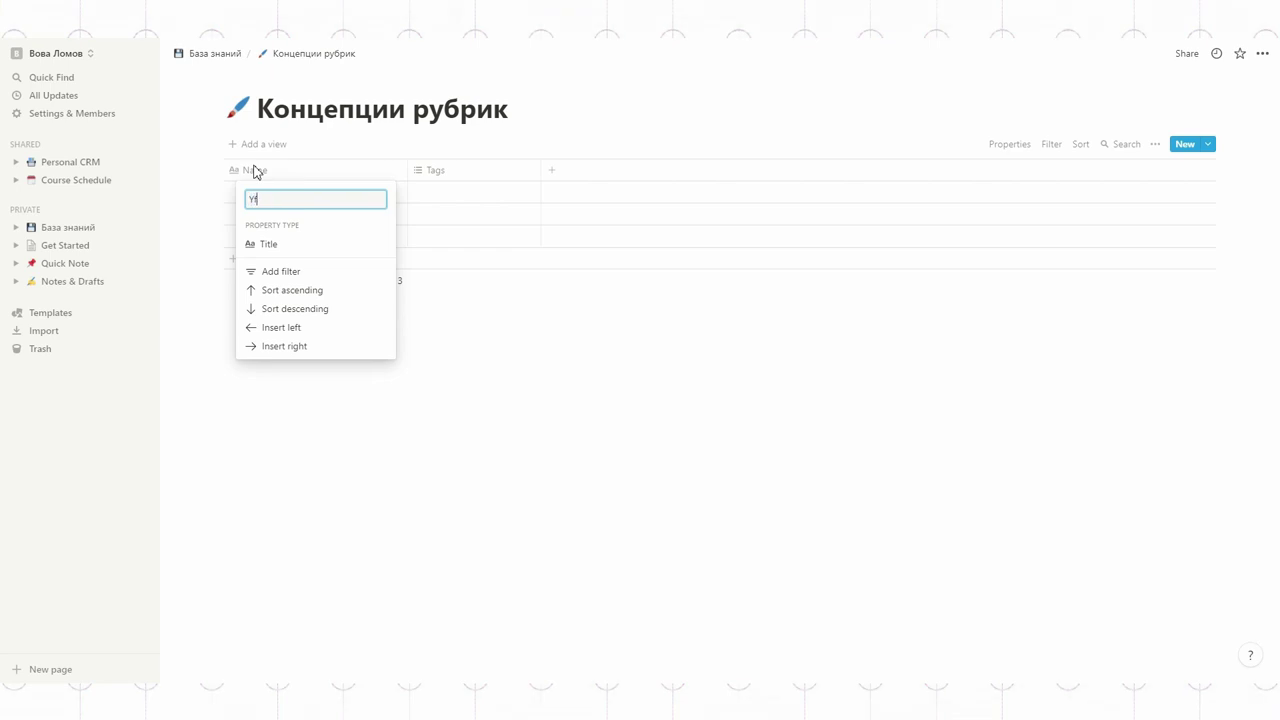
click(594, 371)
click(558, 174)
drag(595, 170, 471, 186)
click(450, 177)
text(Описание)
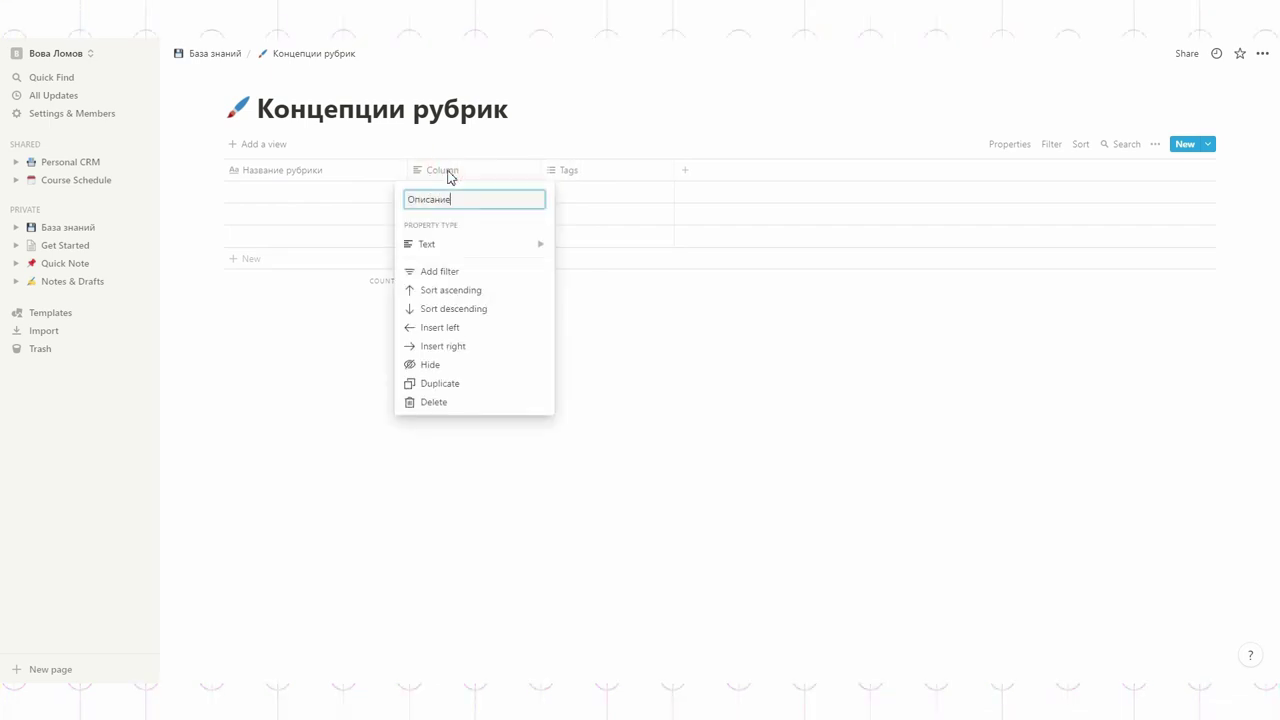
key(Return)
Step: Add a 'Состояние' select column with options Запущена and Не запущена
click(685, 171)
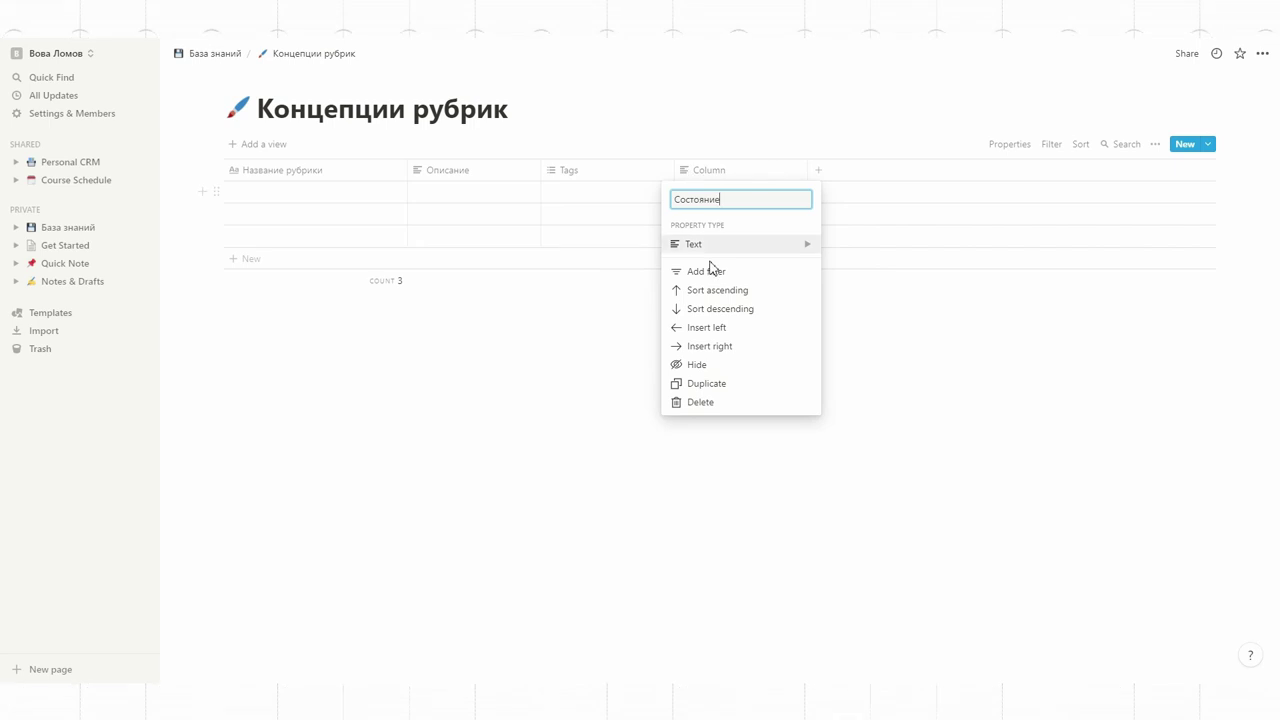
mouse_move(714, 250)
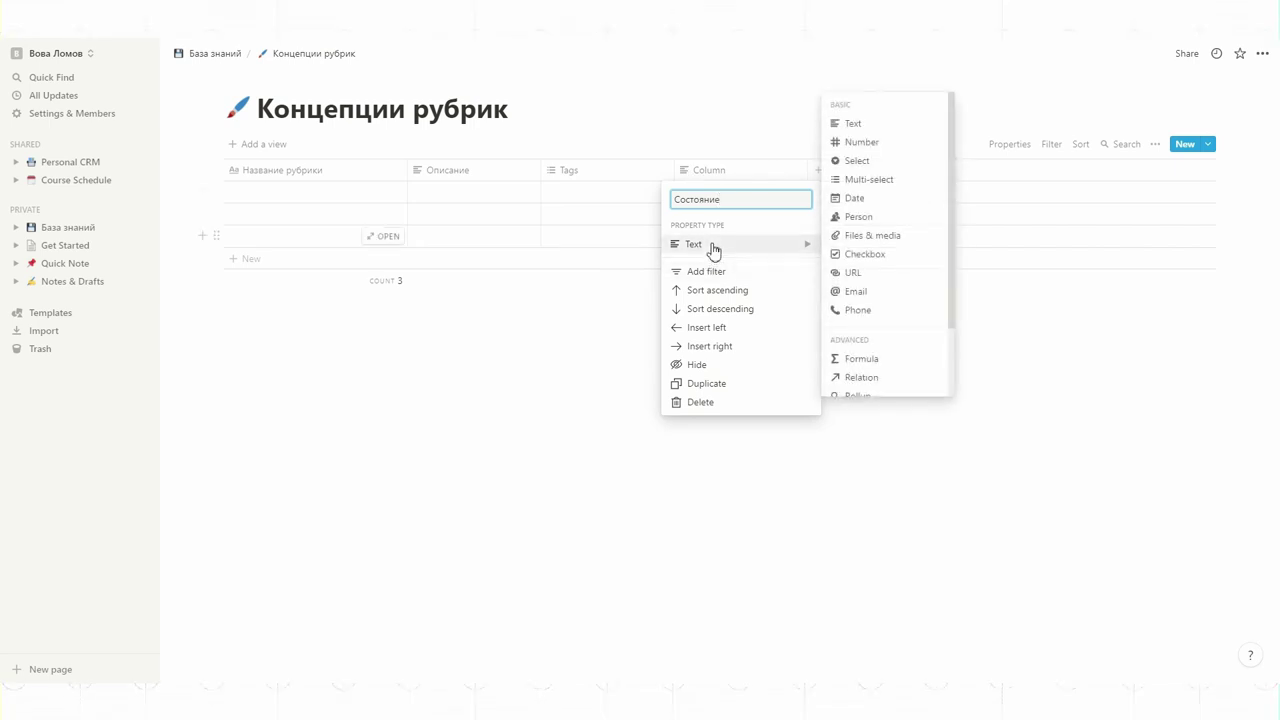
click(857, 161)
click(763, 191)
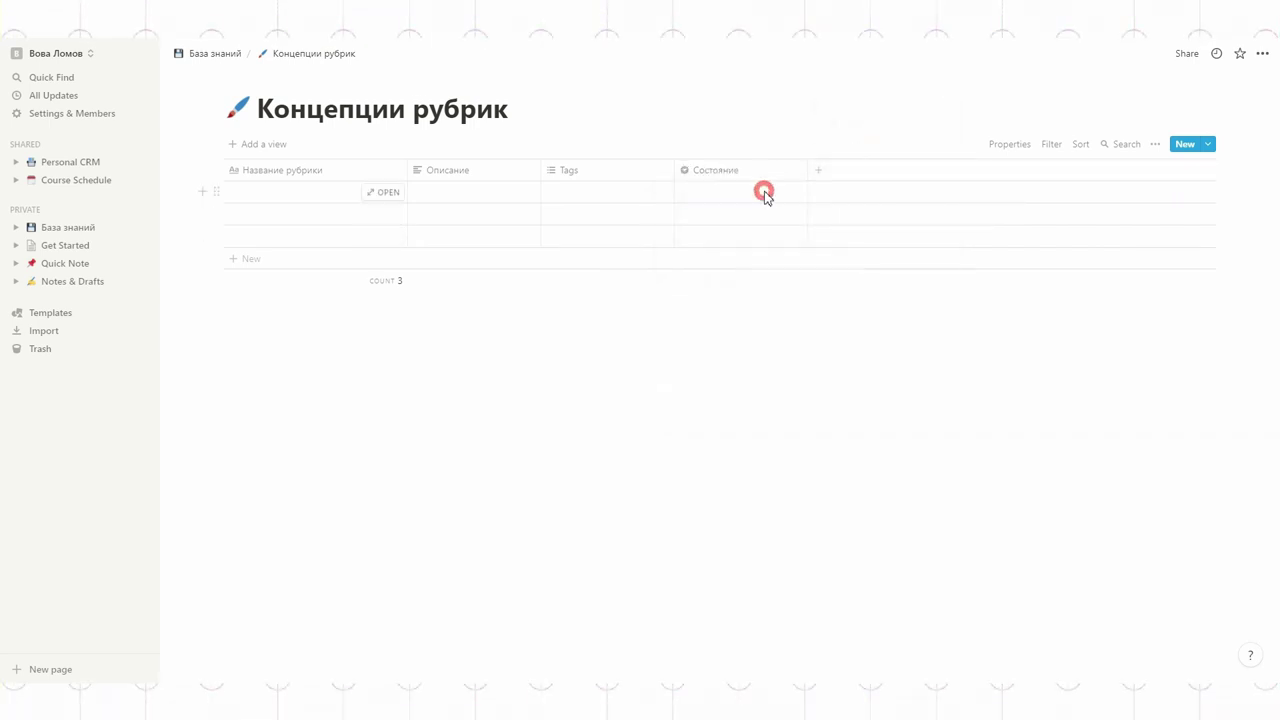
text(Запущена)
key(Return)
click(765, 191)
text(не запущена)
key(Home)
key(Delete)
text(Н)
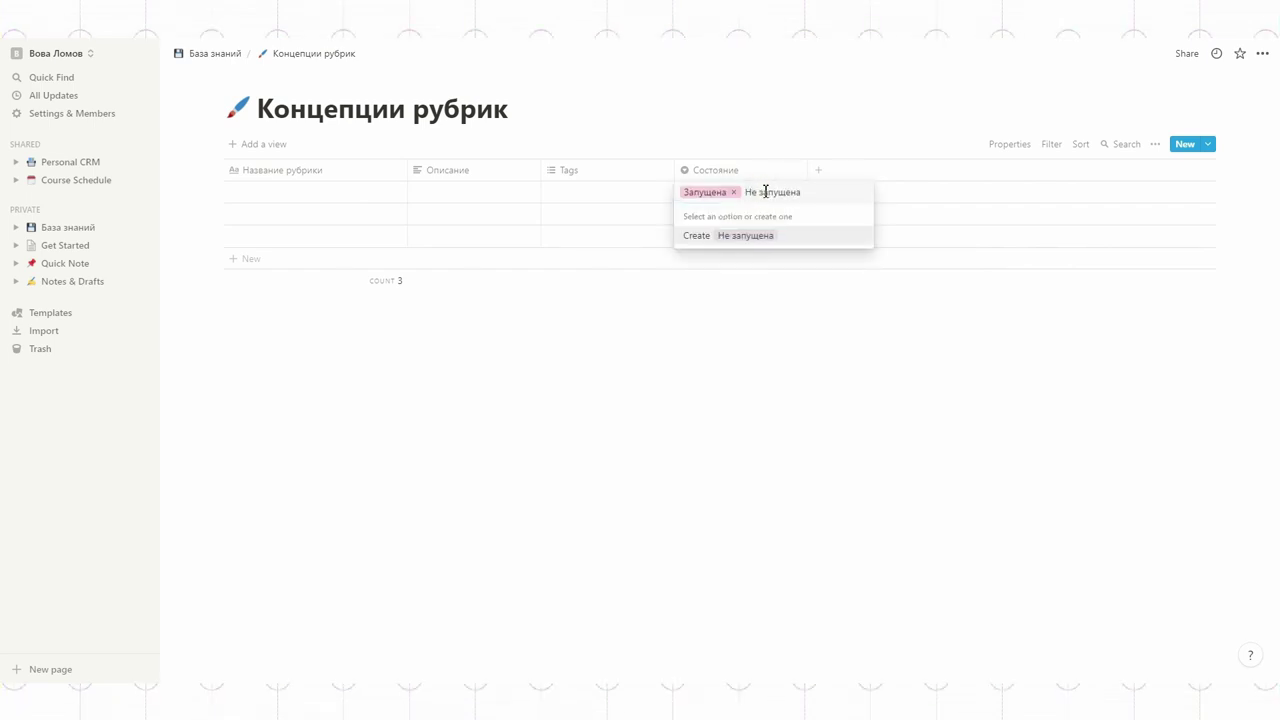
Step: Add a 'Уровень сложности' select column with options Невозможно, Сложно and Реализуемо
click(822, 174)
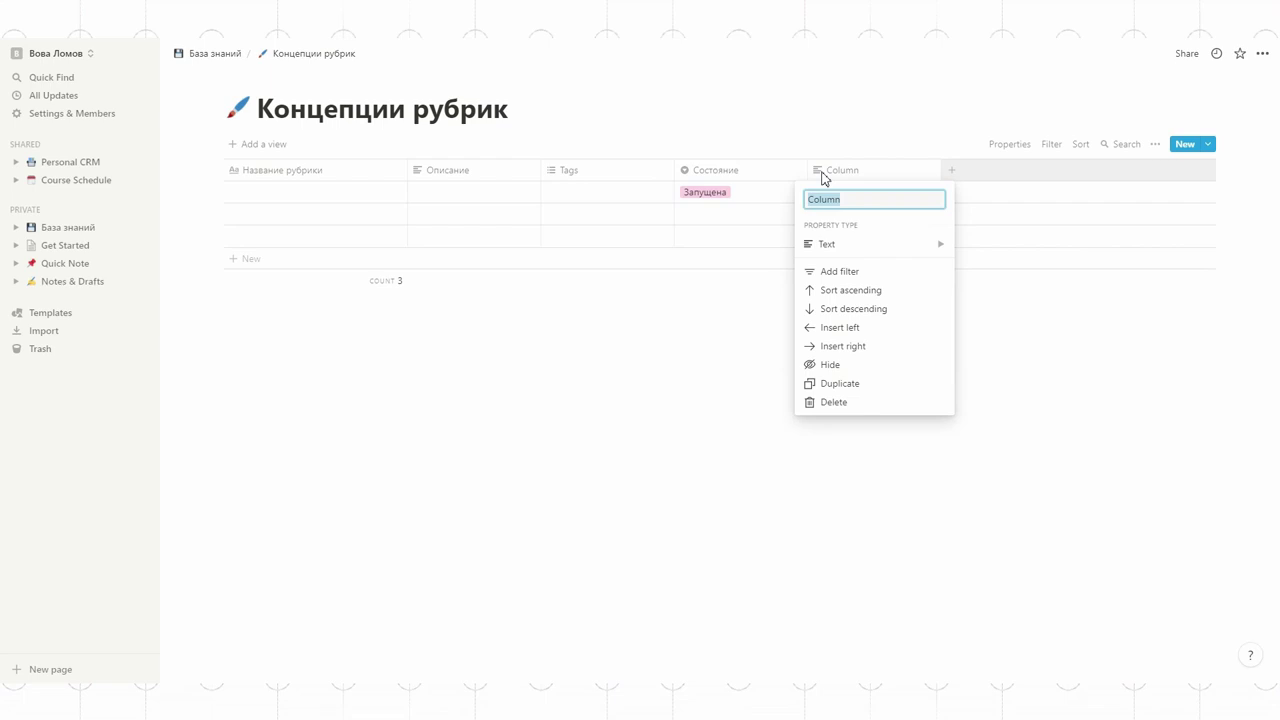
mouse_move(848, 252)
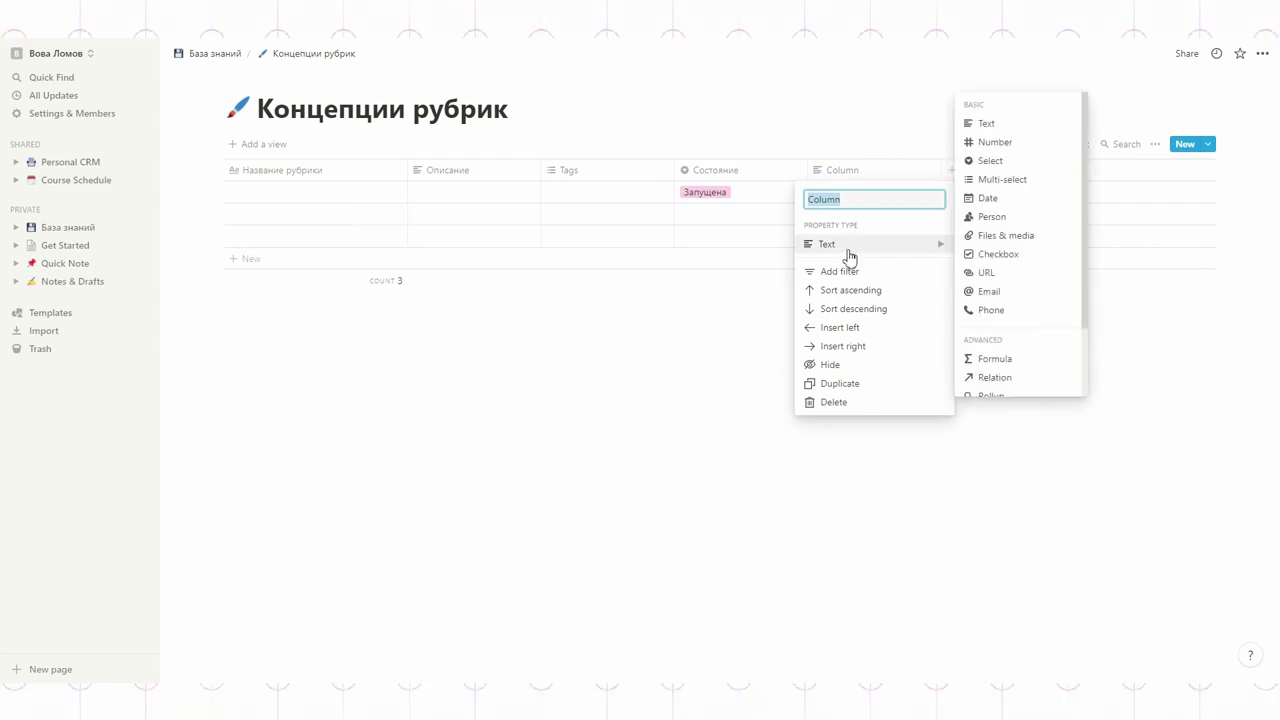
click(987, 161)
click(871, 191)
text(Невозможно)
key(Return)
click(886, 192)
text(Сложно)
key(Return)
text(Реализуем)
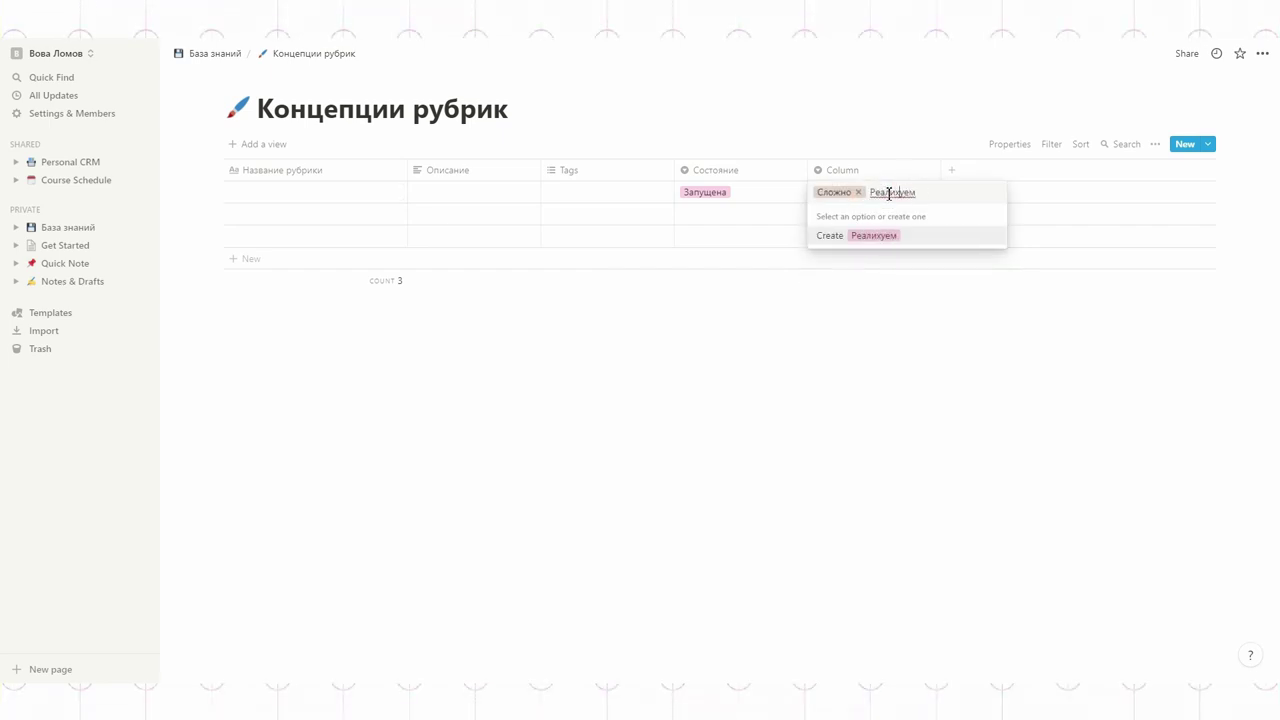
text(о)
key(Return)
click(857, 186)
click(849, 279)
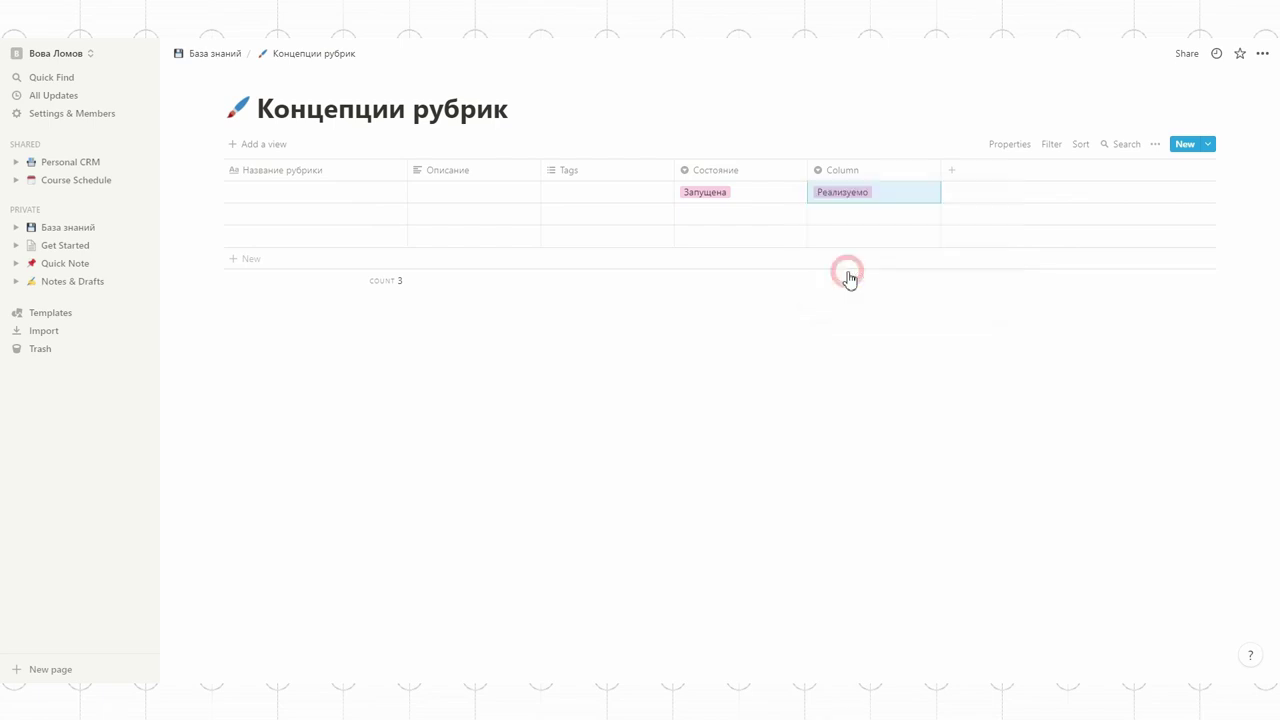
click(846, 172)
text(У)
click(857, 138)
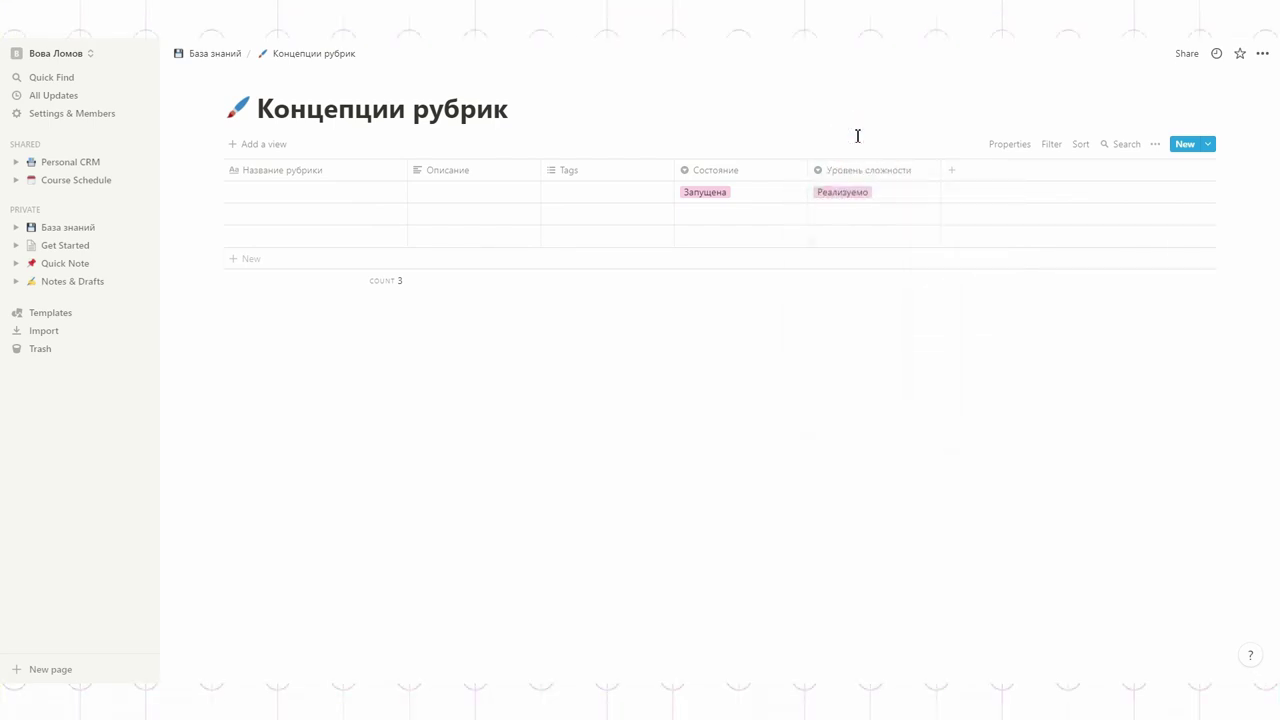
Step: Move Tags to the end and add a 'Дата создания' Created time column
drag(566, 165, 962, 188)
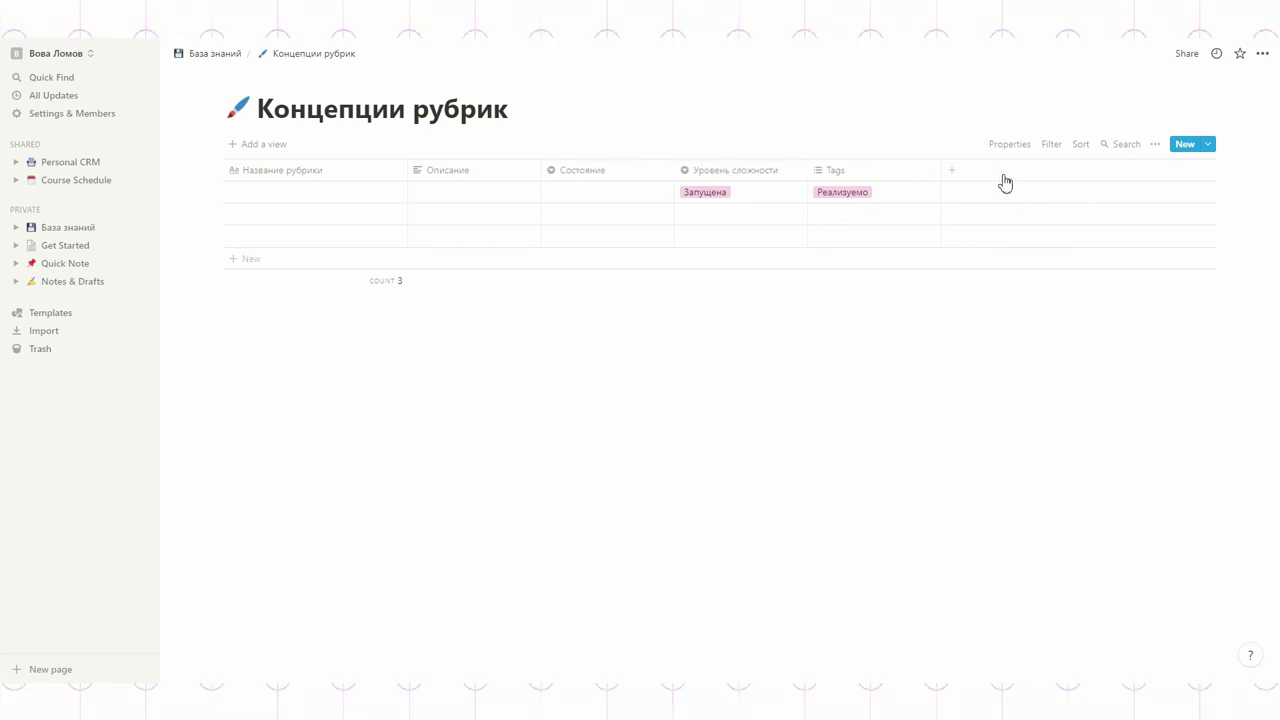
click(952, 171)
text(Дата создания)
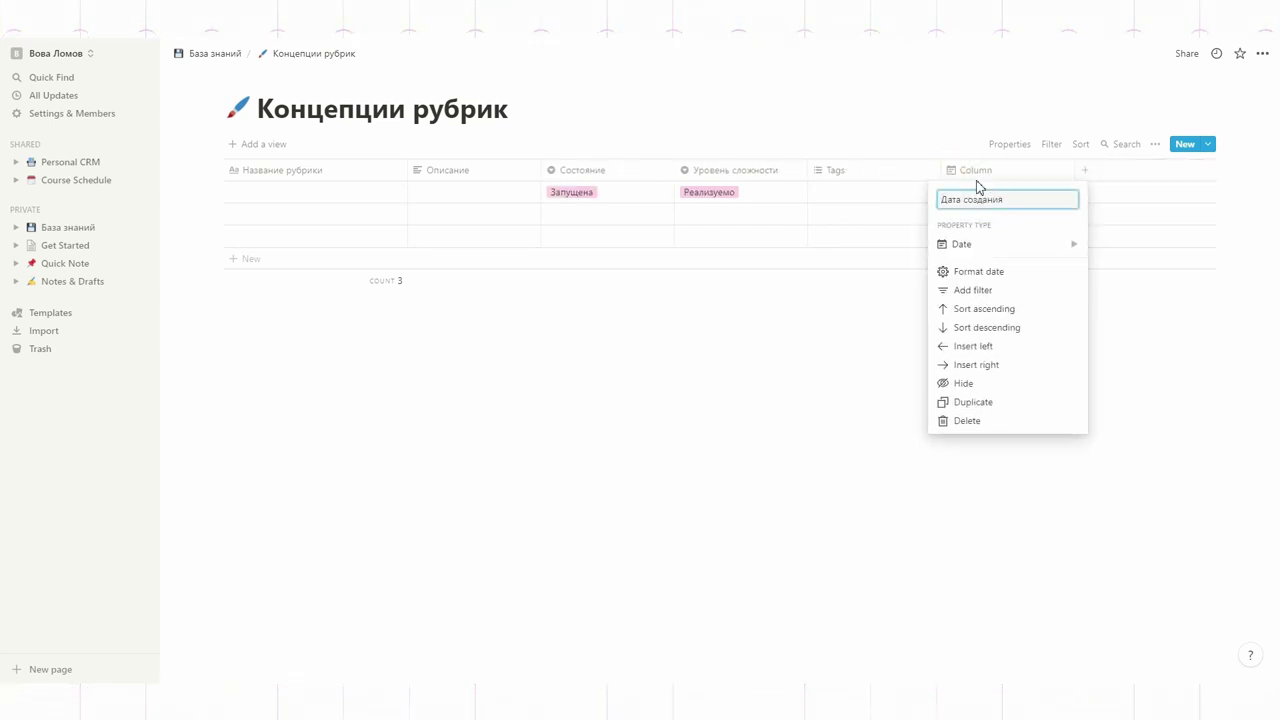
mouse_move(976, 246)
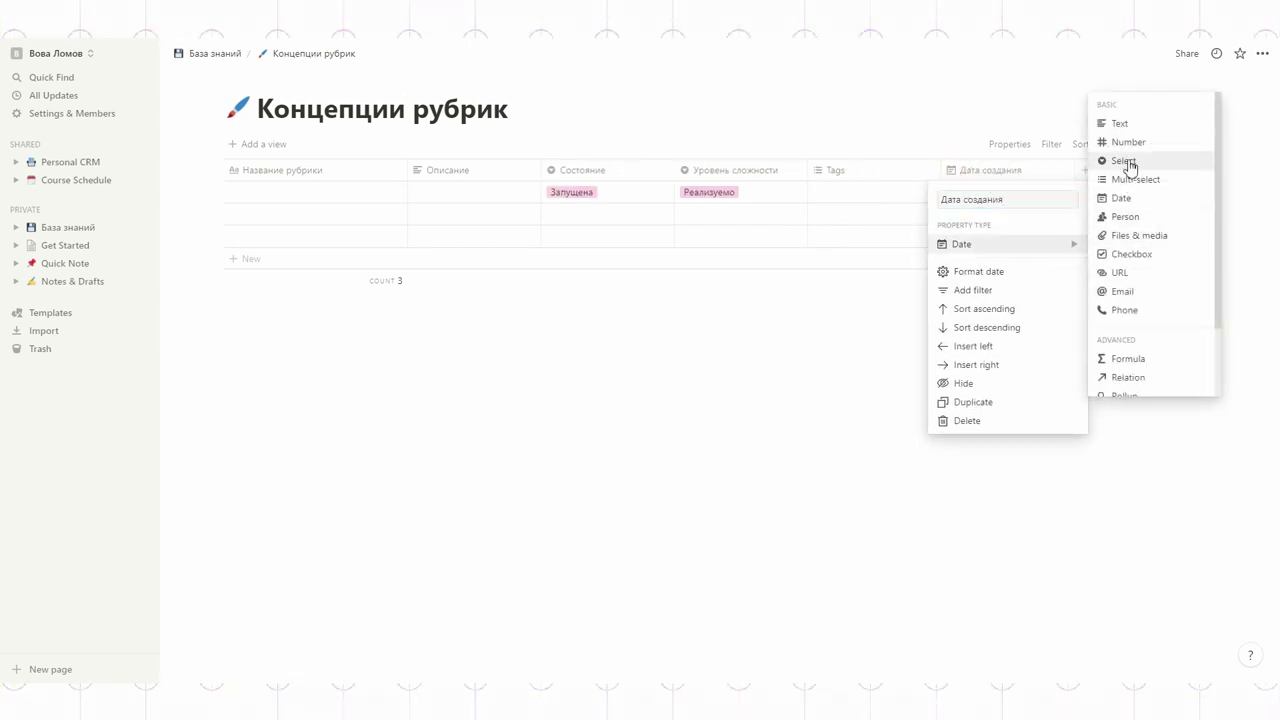
scroll(1131, 217, down, 3)
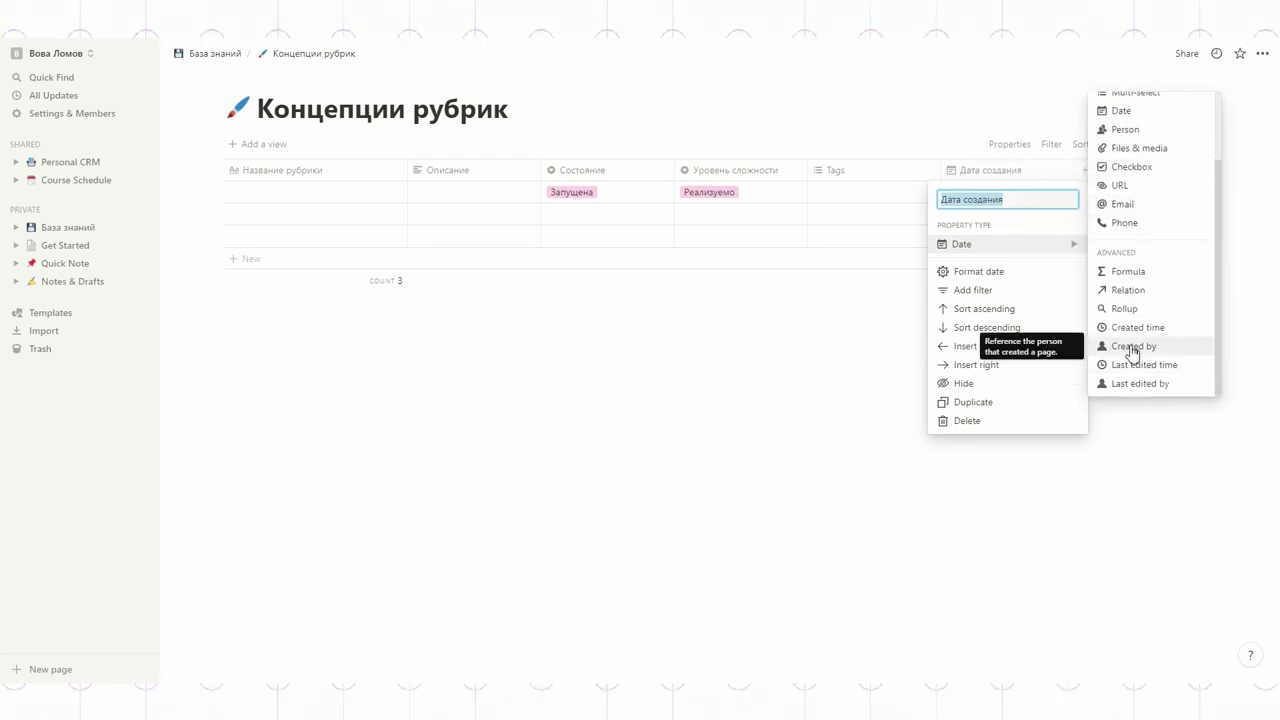
click(1127, 329)
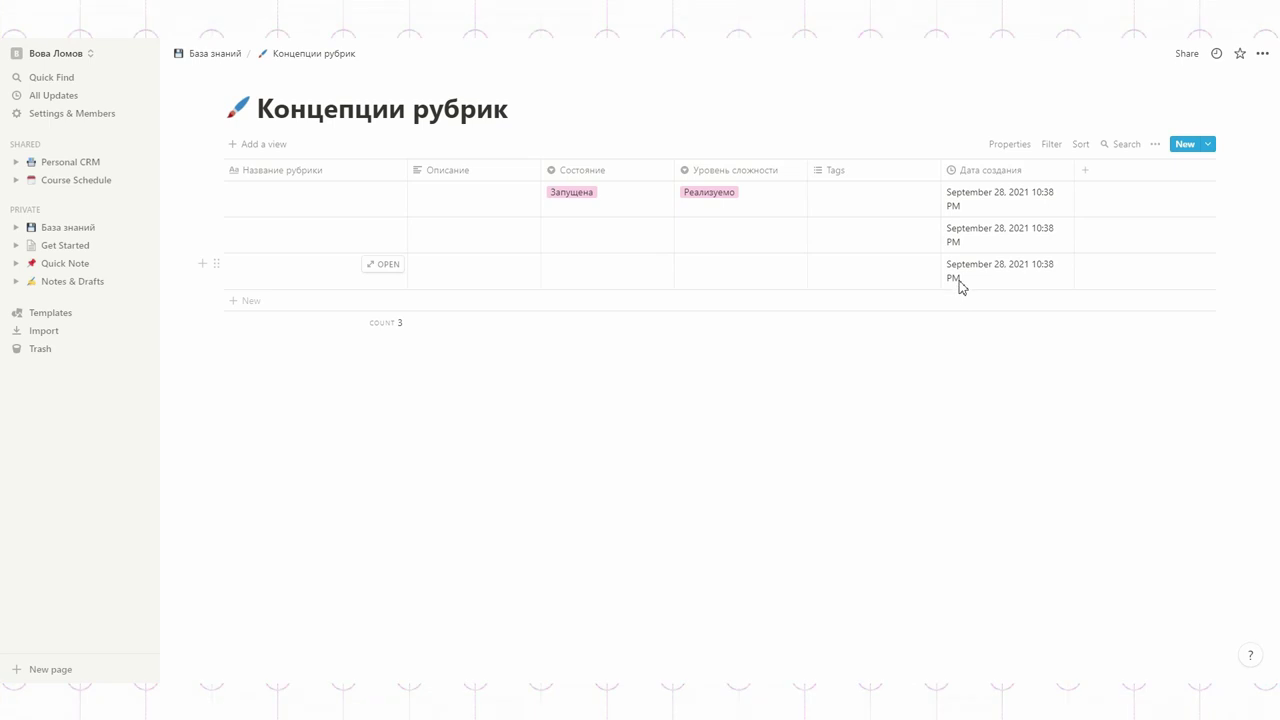
Step: Delete the two empty rows, leaving a single row
right_click(296, 242)
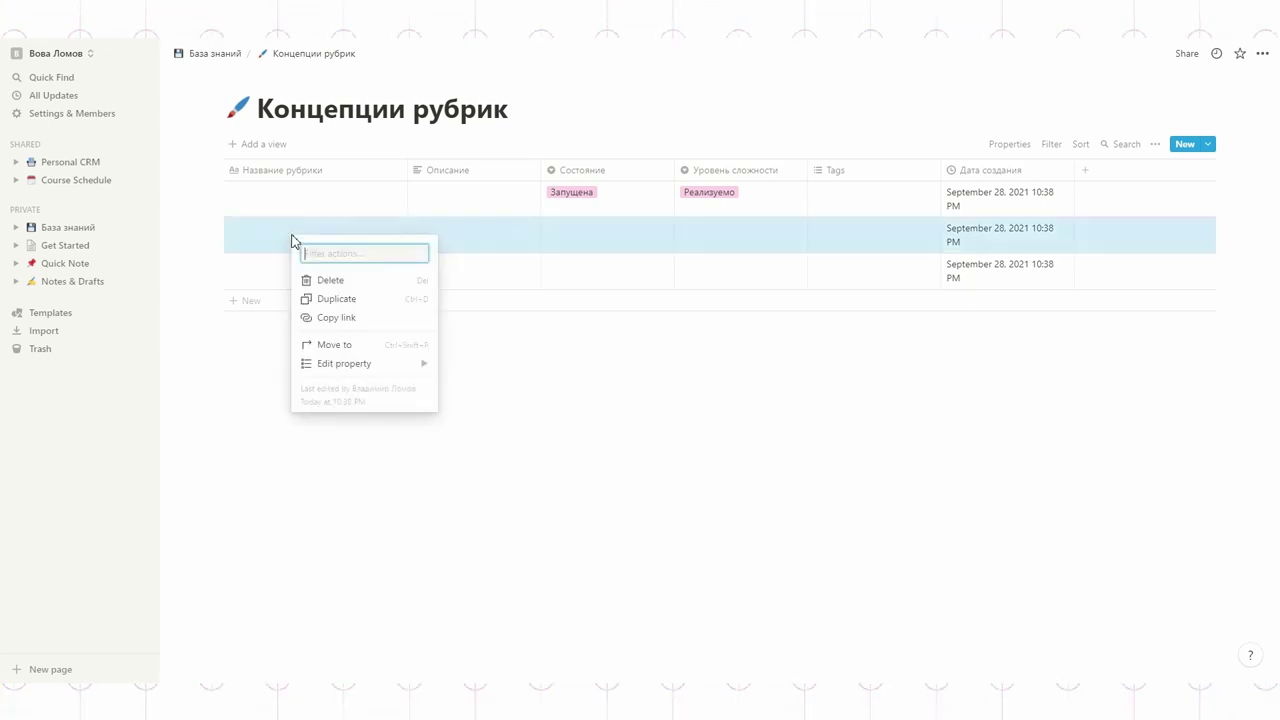
click(370, 282)
right_click(310, 242)
click(335, 286)
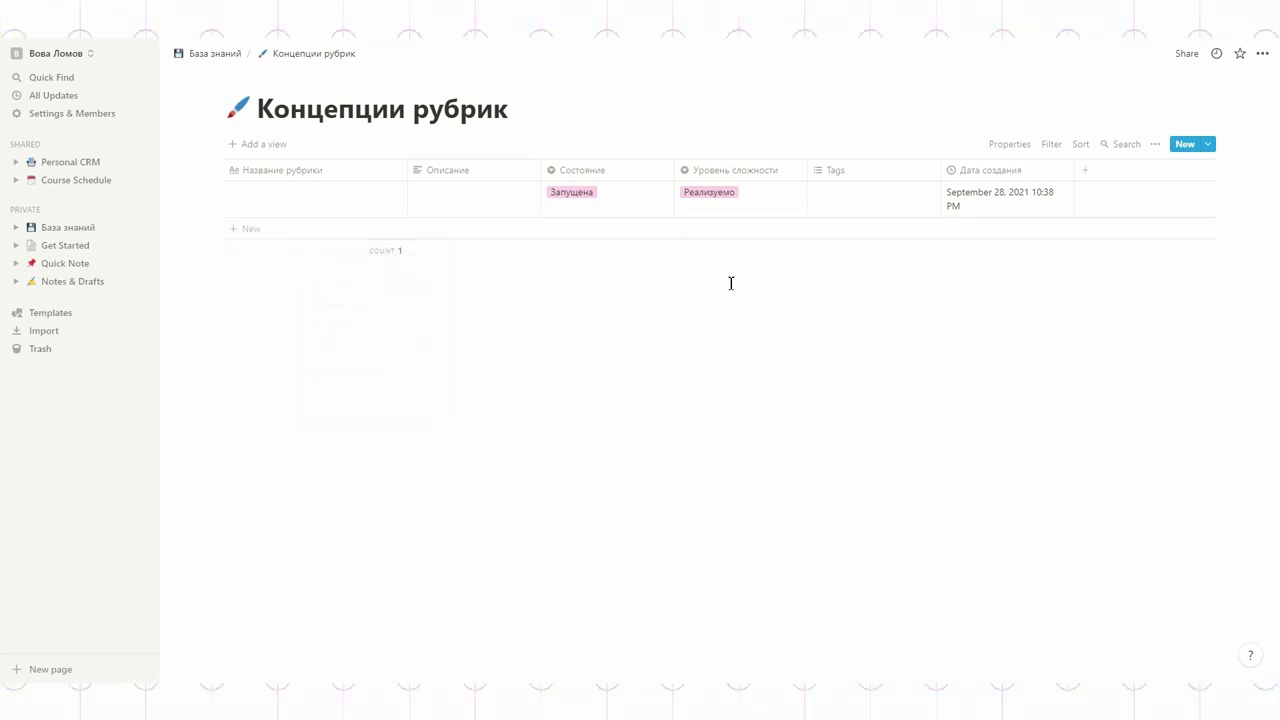
Step: Add a Created by column named 'Чья идея'
click(1086, 172)
click(1100, 245)
scroll(962, 300, down, 2)
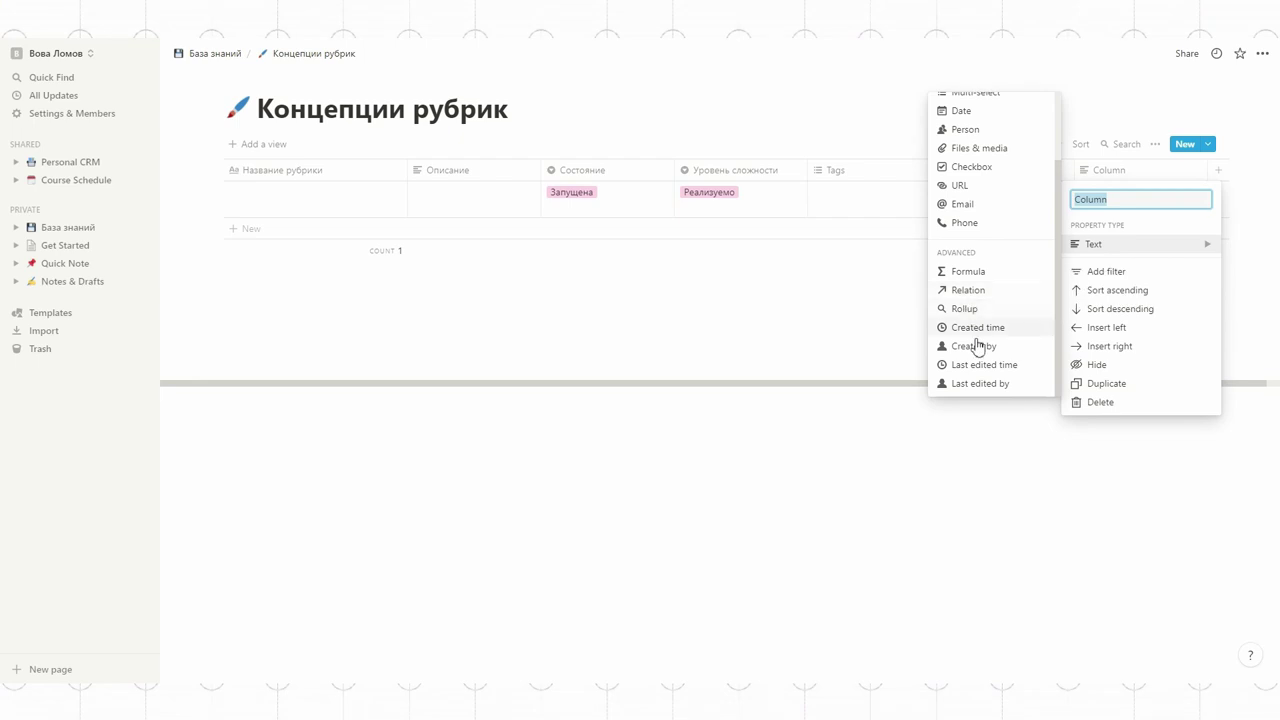
click(975, 347)
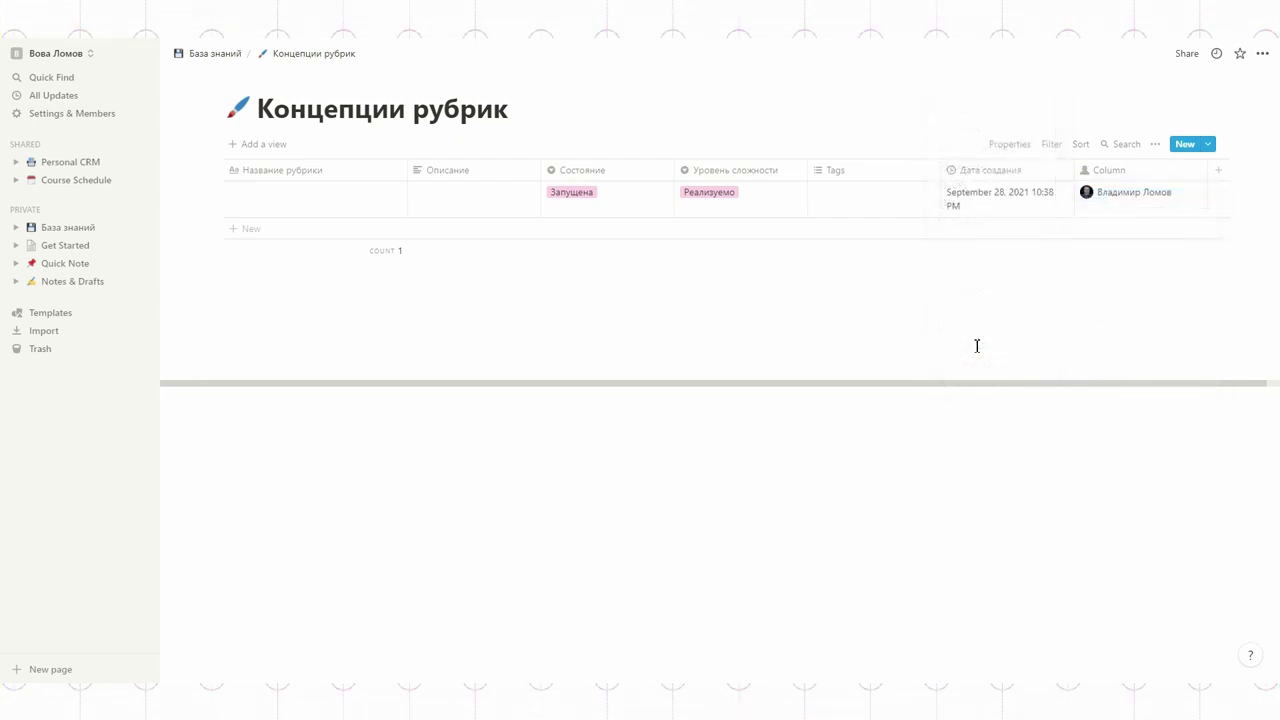
click(1116, 170)
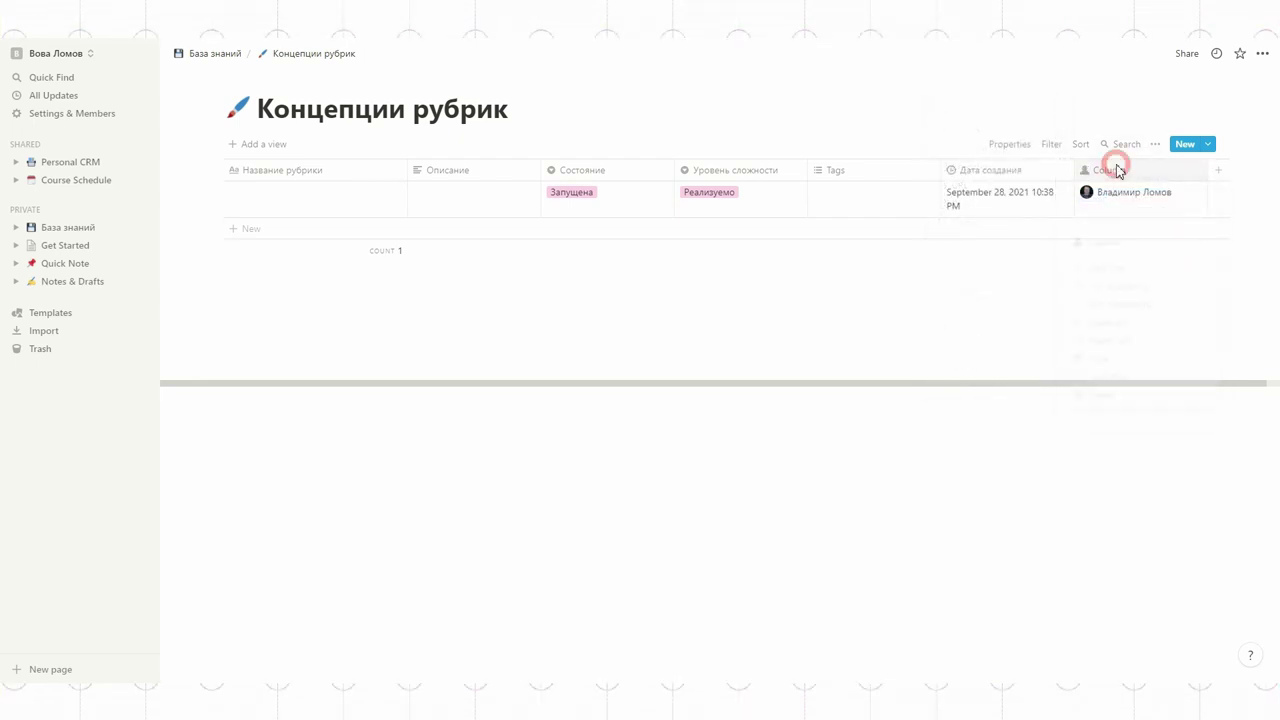
text(Чья идея)
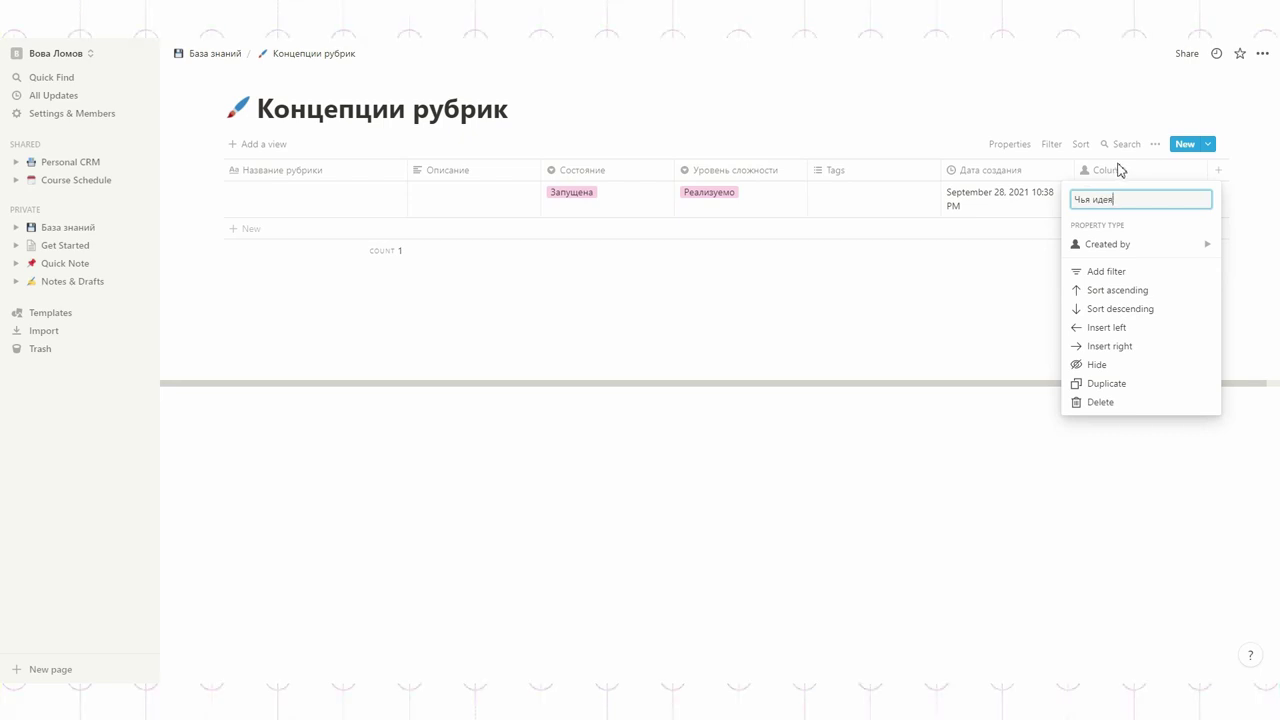
click(929, 117)
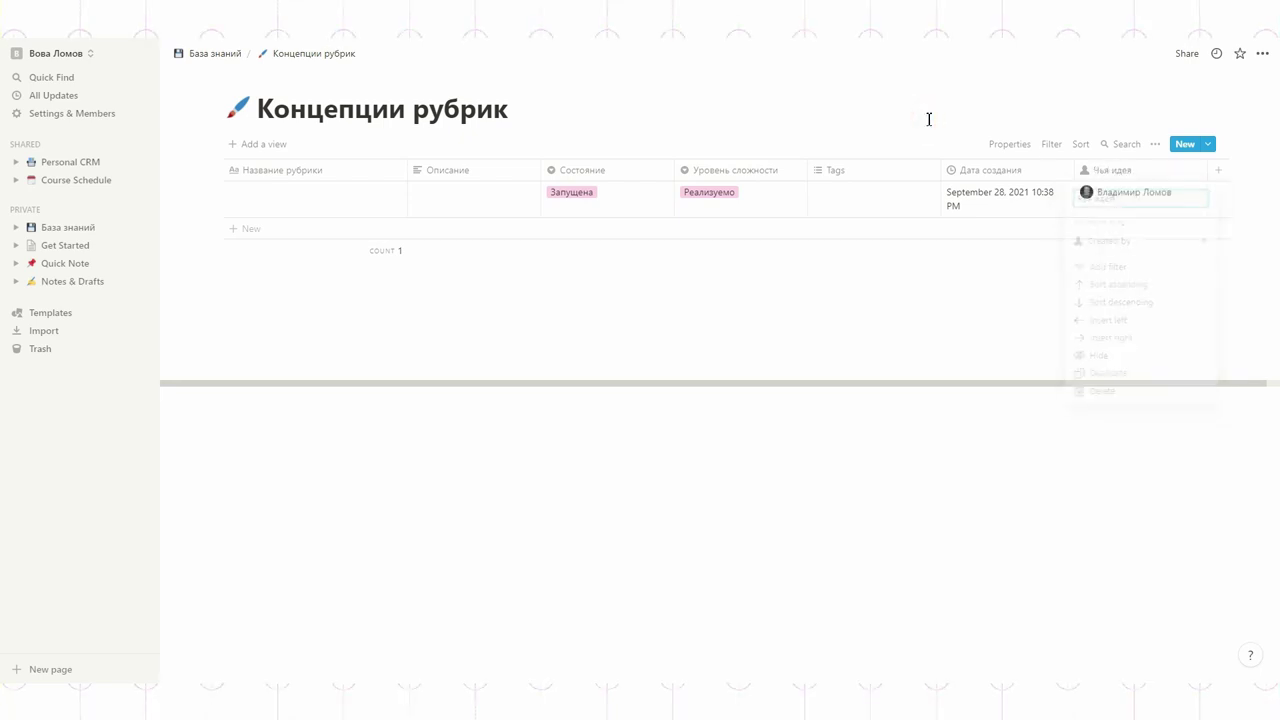
Step: Add a 'Дата запуска' date column before Tags and collapse the sidebar
click(1217, 171)
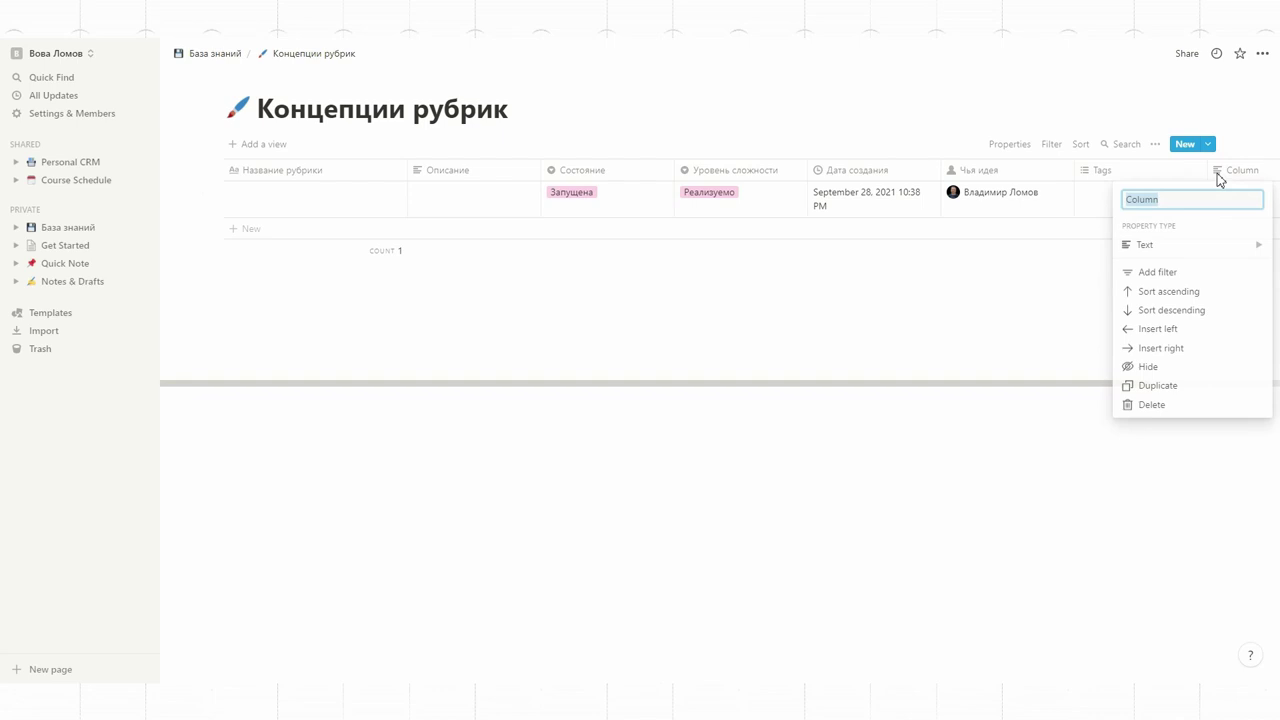
text(Дата запуска)
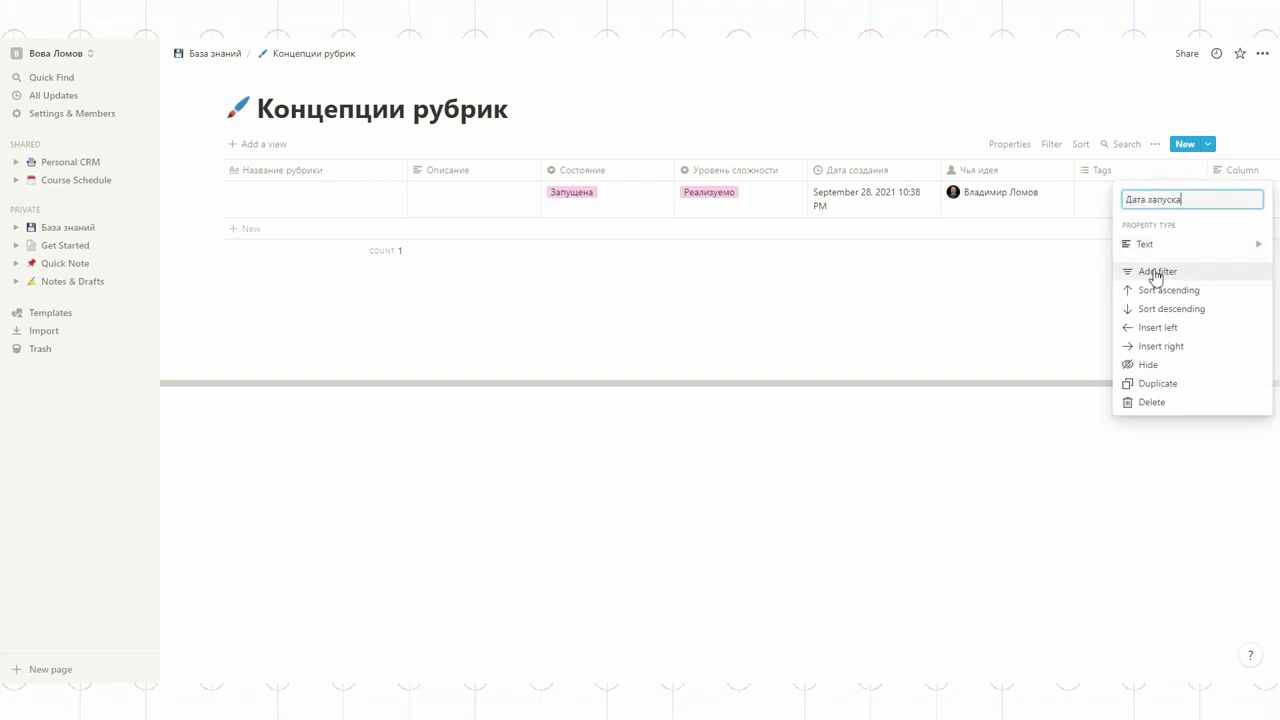
mouse_move(1166, 254)
click(1012, 198)
drag(1257, 171, 1138, 177)
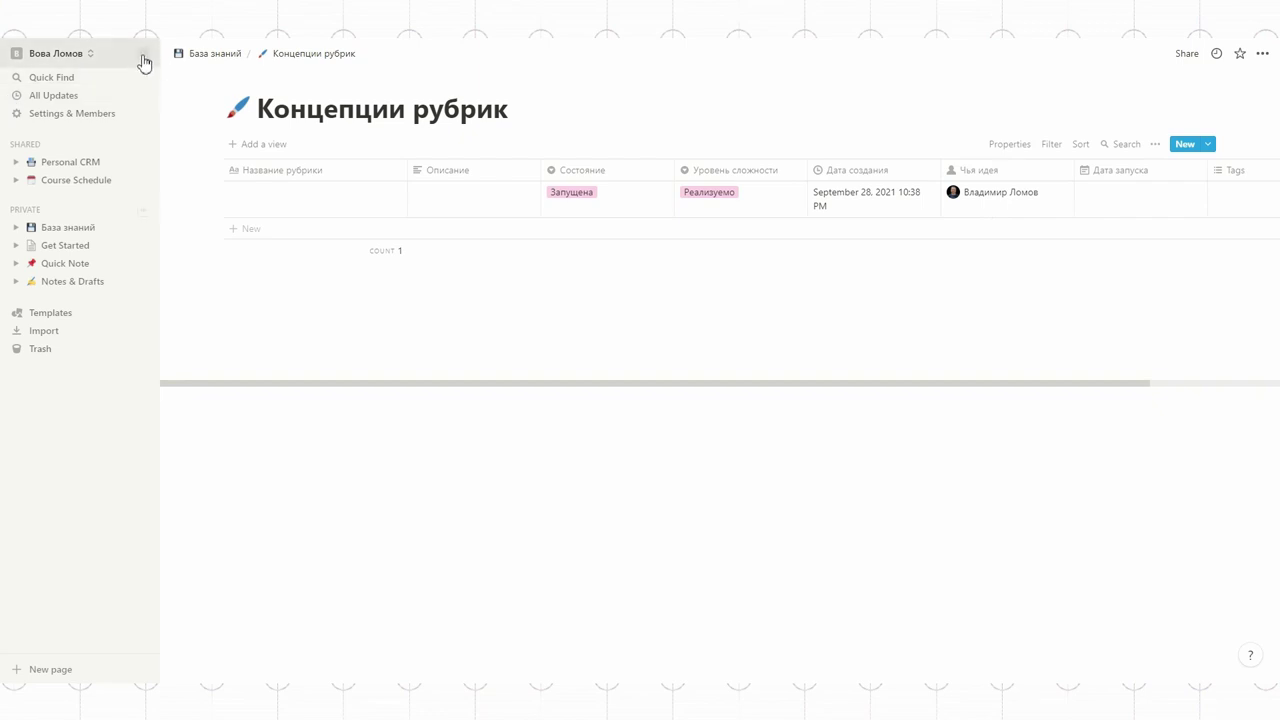
click(144, 54)
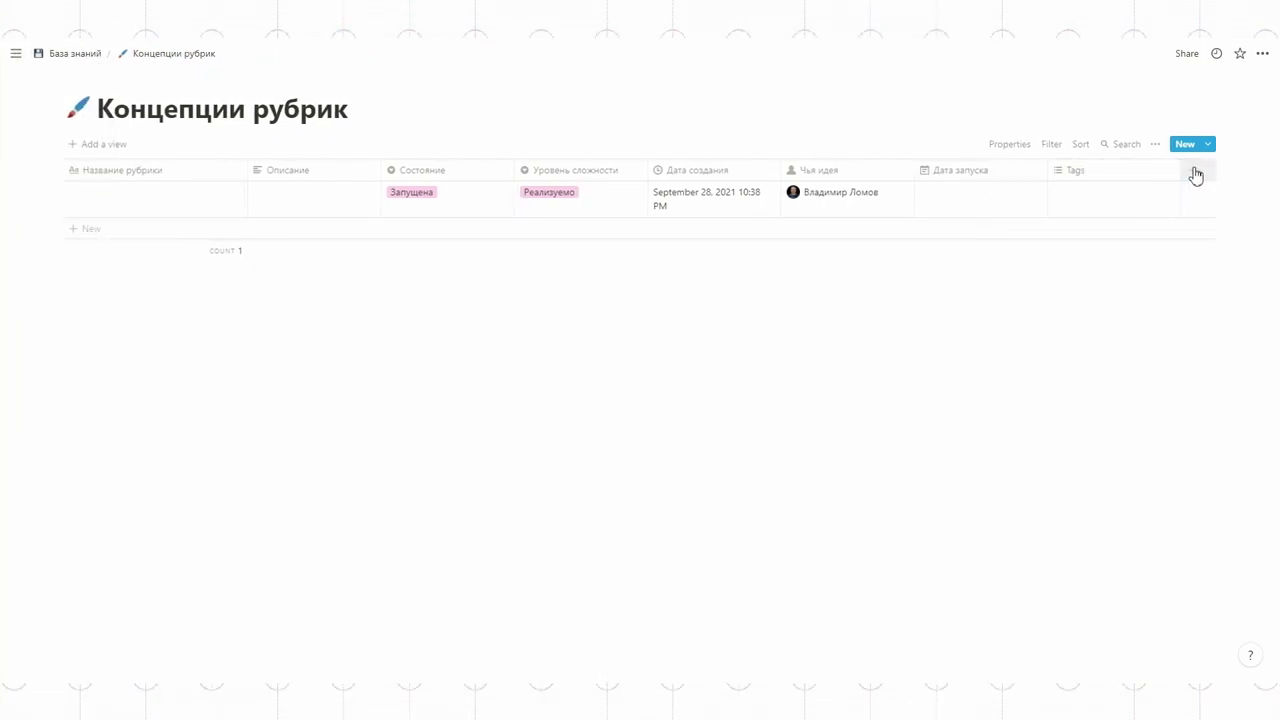
Step: Add a plain text column named 'Средние показатели'
click(1192, 171)
text(Средние показатели)
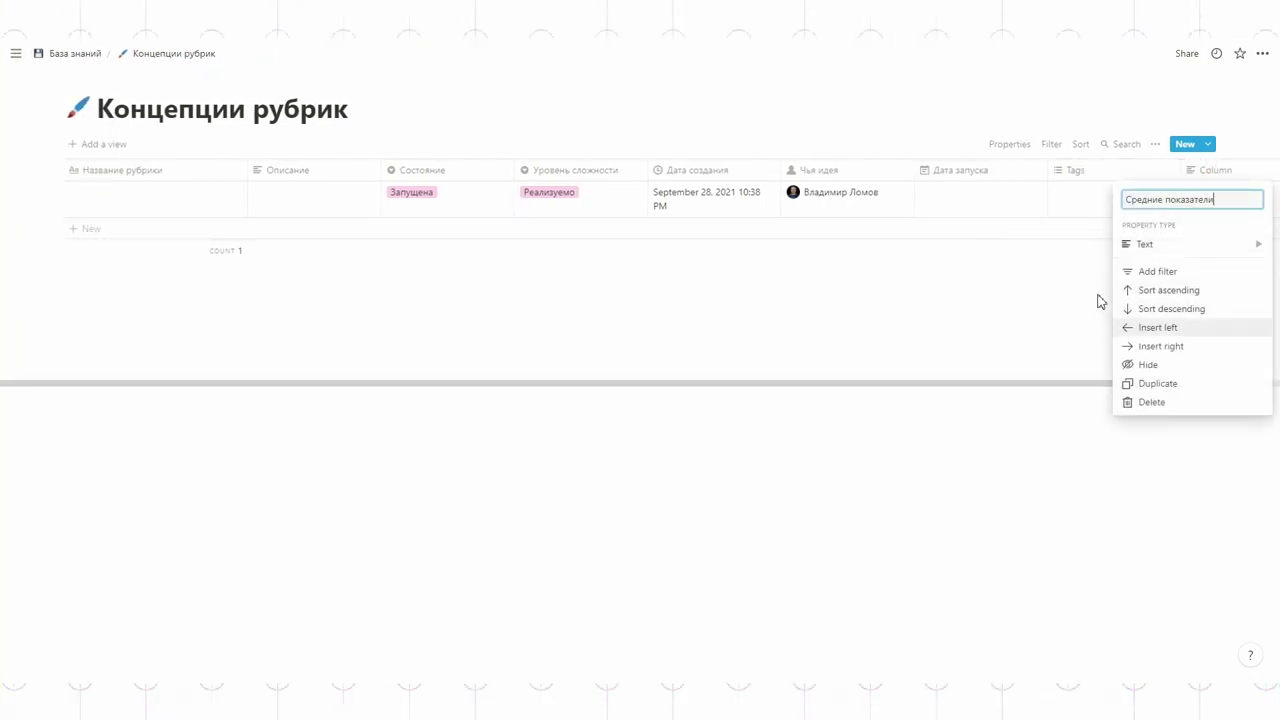
click(1140, 245)
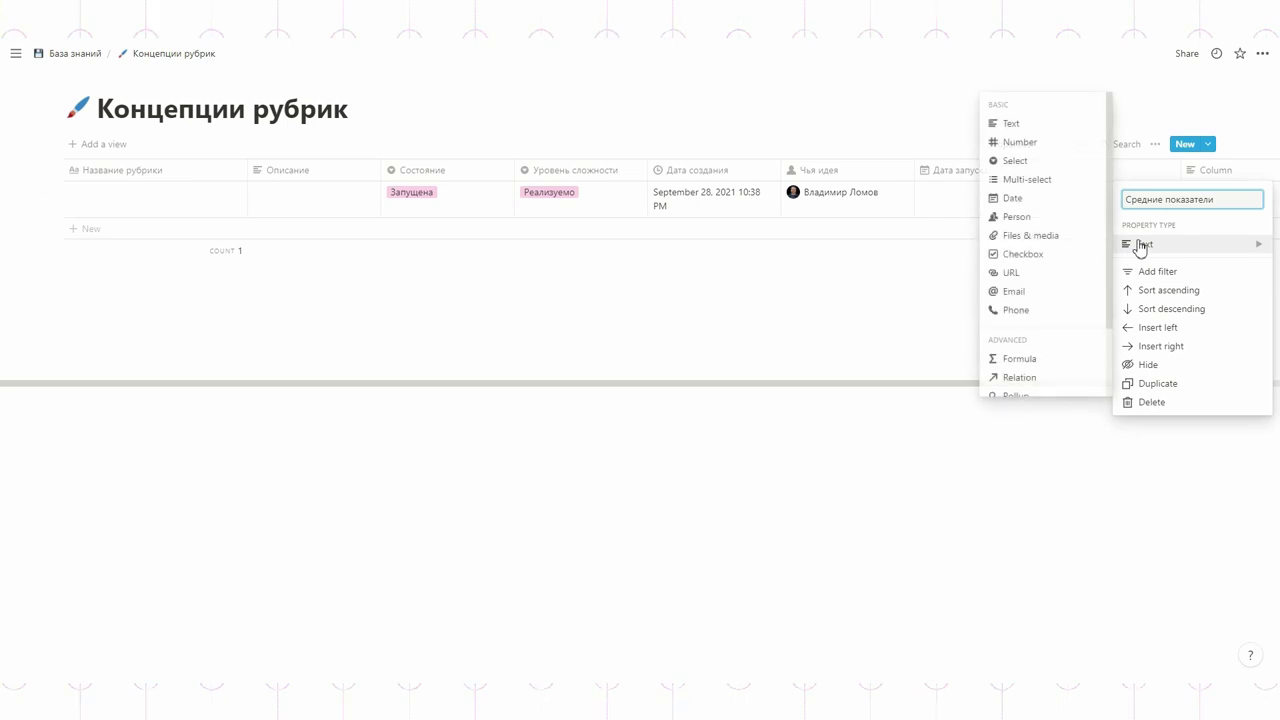
click(1024, 133)
Step: Move Tags after Средние показатели and trim the extra concept label from the row's title
drag(1078, 172, 1257, 186)
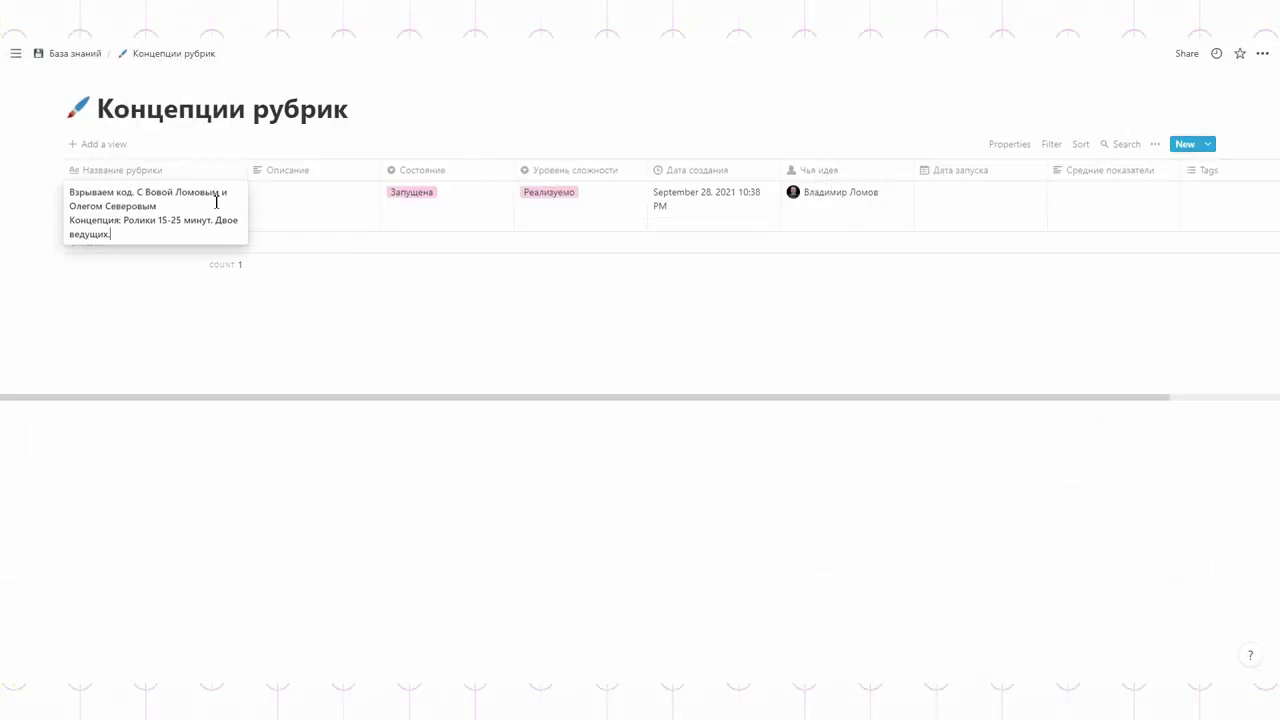
click(190, 207)
key(Delete)
key(ctrl+shift+Right)
key(BackSpace)
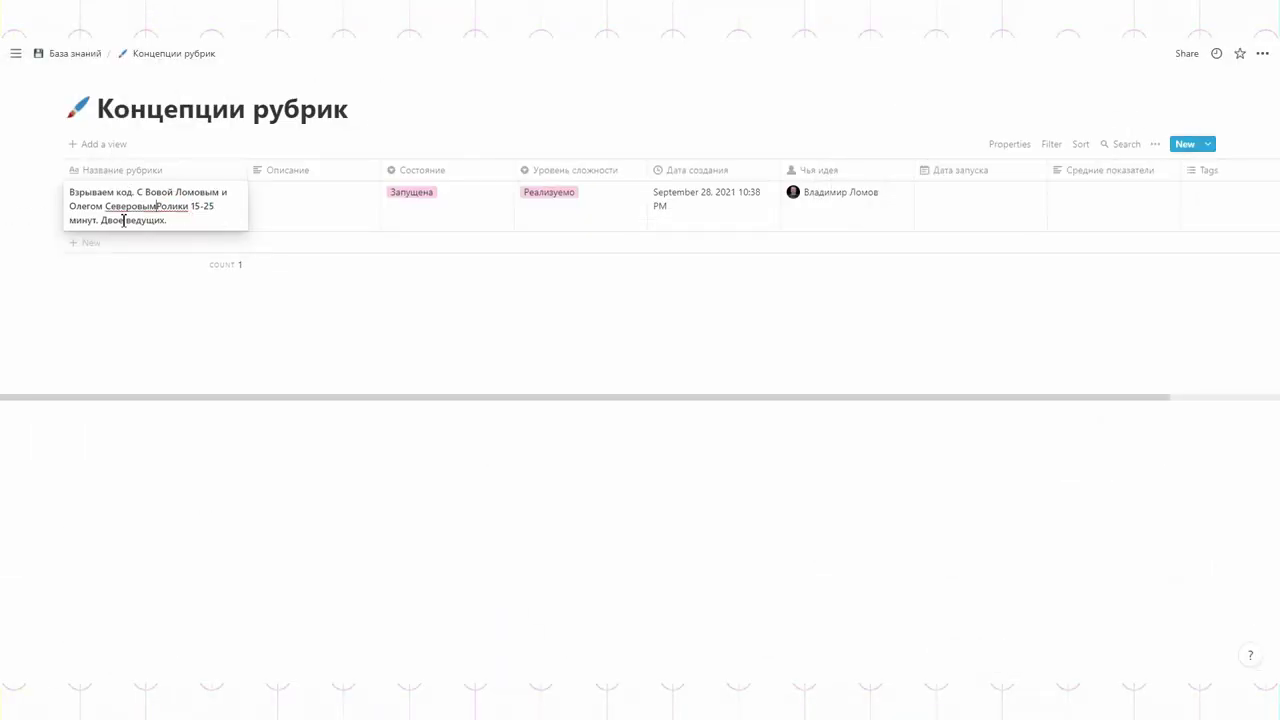
drag(1088, 383, 1198, 383)
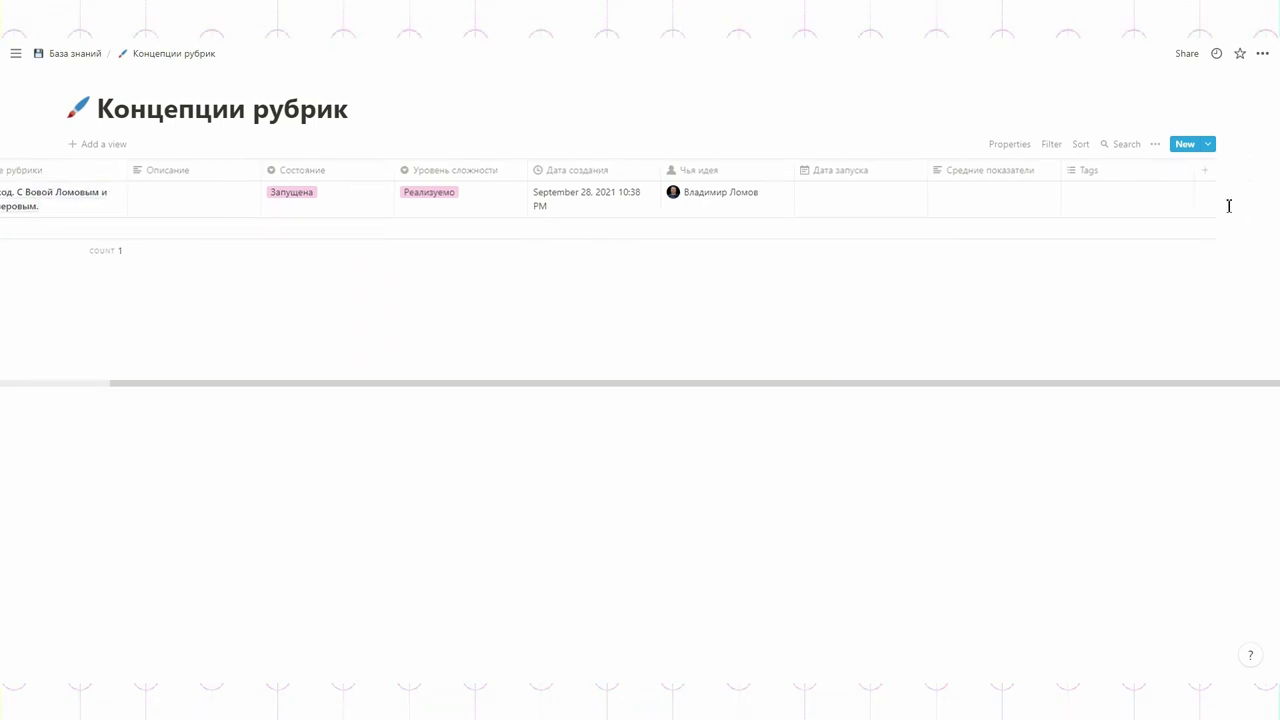
Step: Add a Number column named Хронометраж (мин)
click(1205, 170)
text(Хронометраж (мин)
mouse_move(1197, 243)
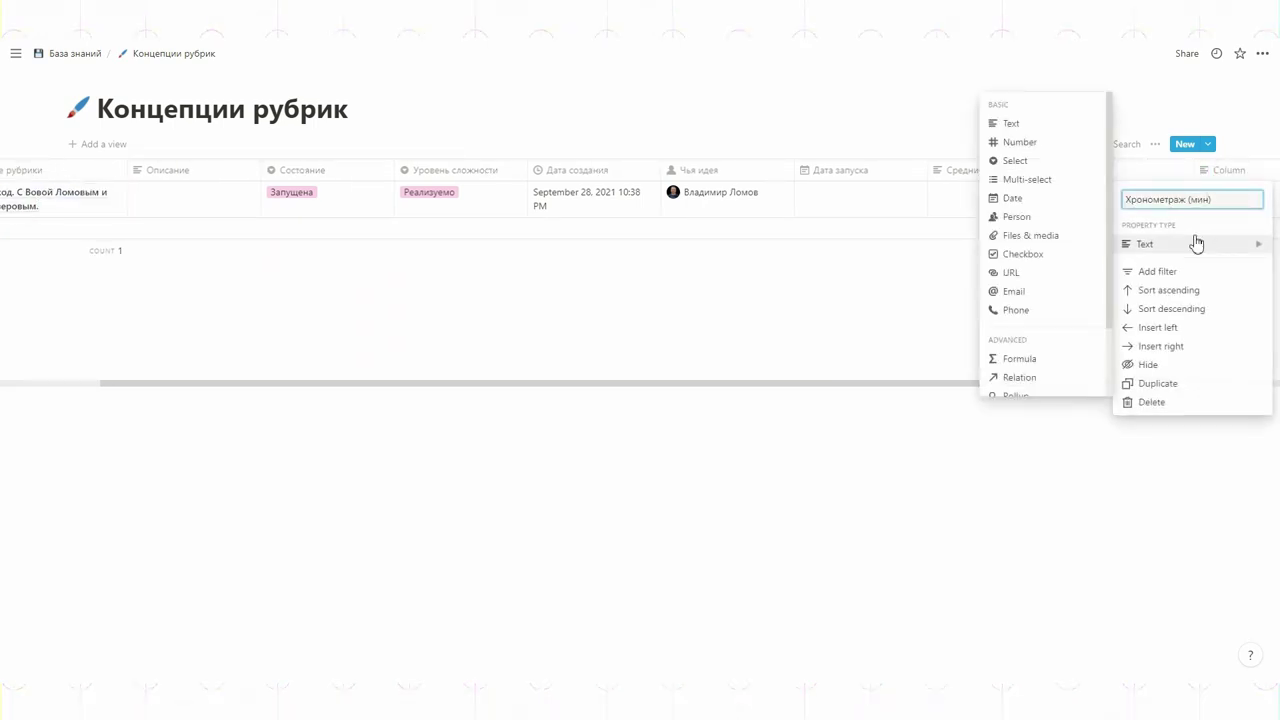
text())
click(1030, 145)
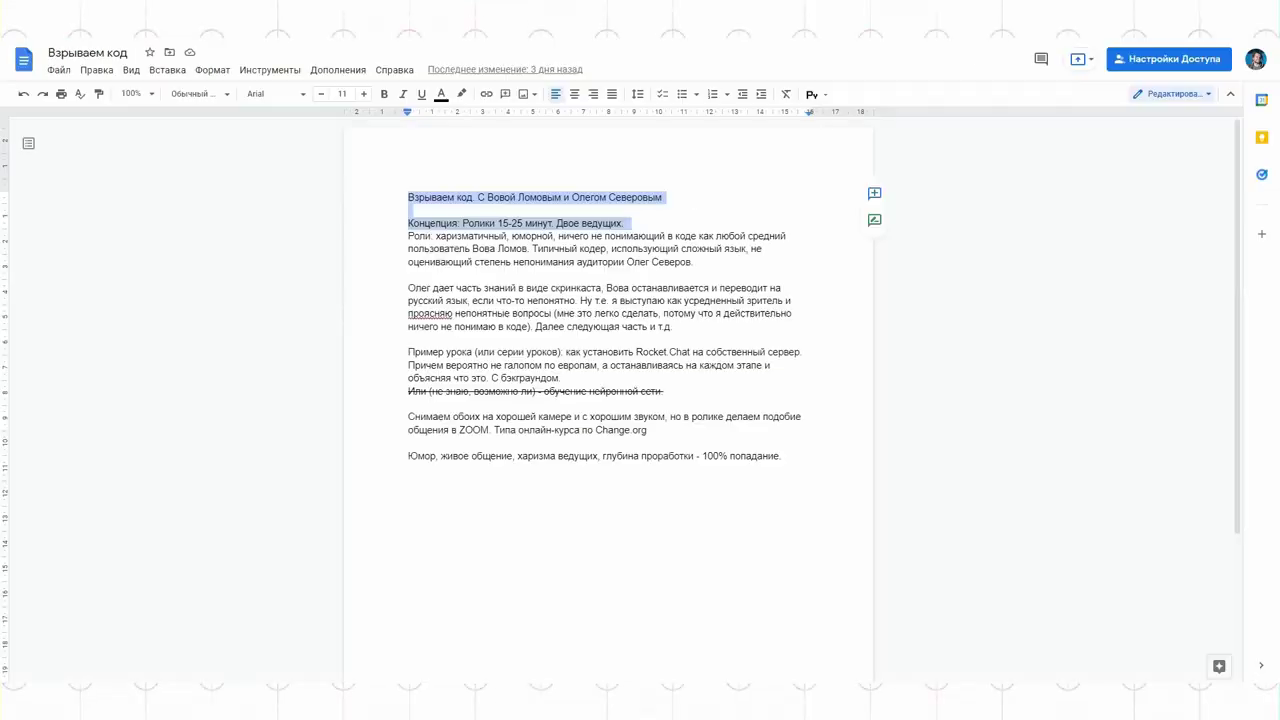
Step: Paste the Google Doc's concept text, from Роли to the end, into Описание and widen that column
drag(408, 236, 782, 457)
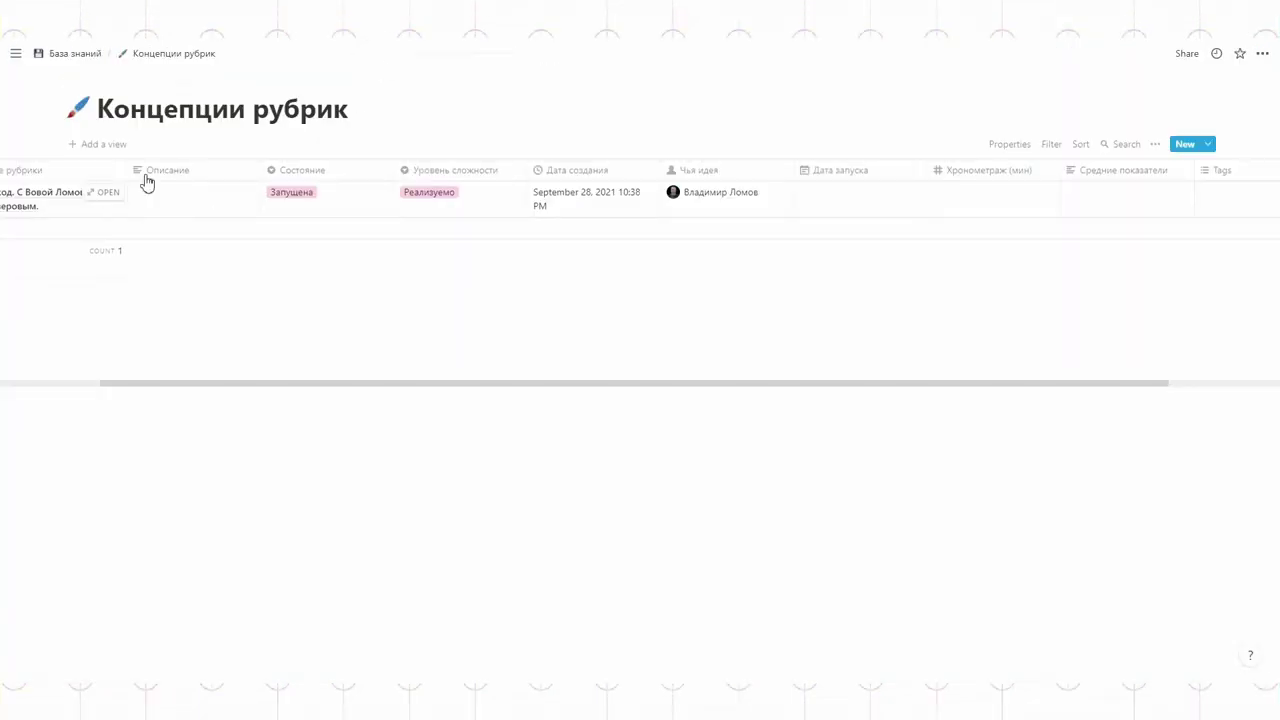
click(167, 197)
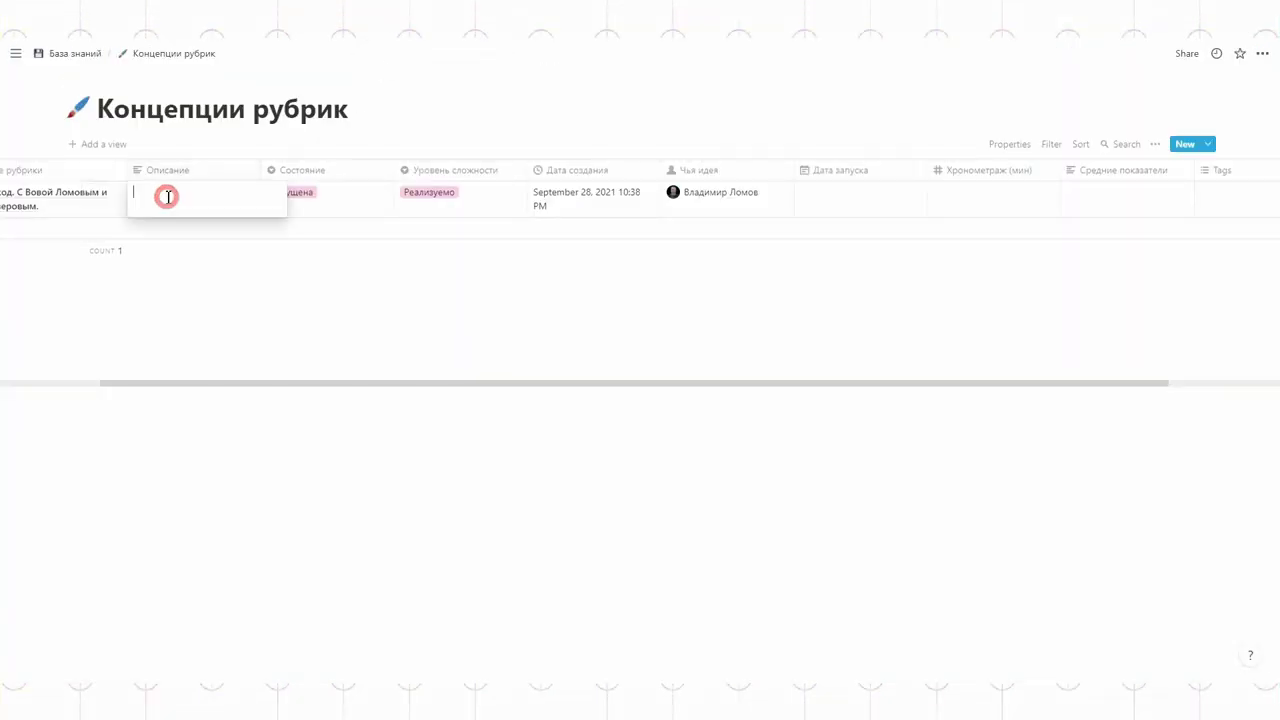
click(347, 122)
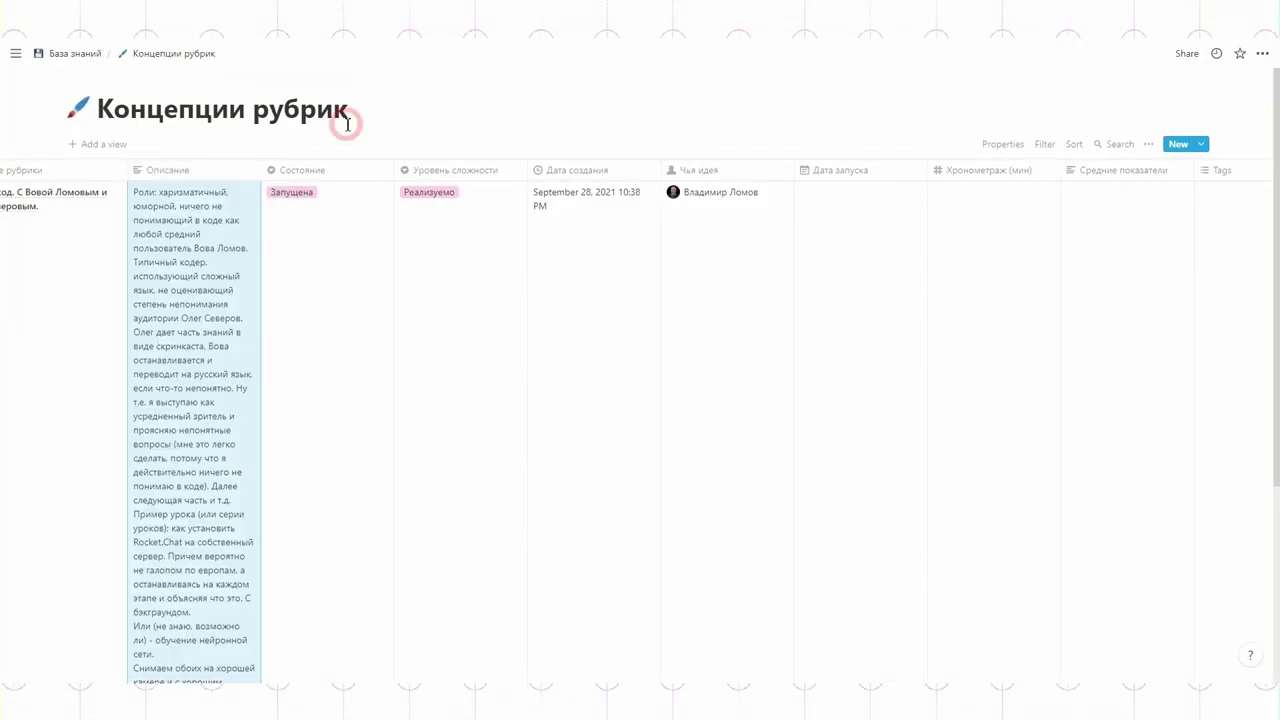
scroll(309, 308, down, 5)
scroll(309, 308, up, 5)
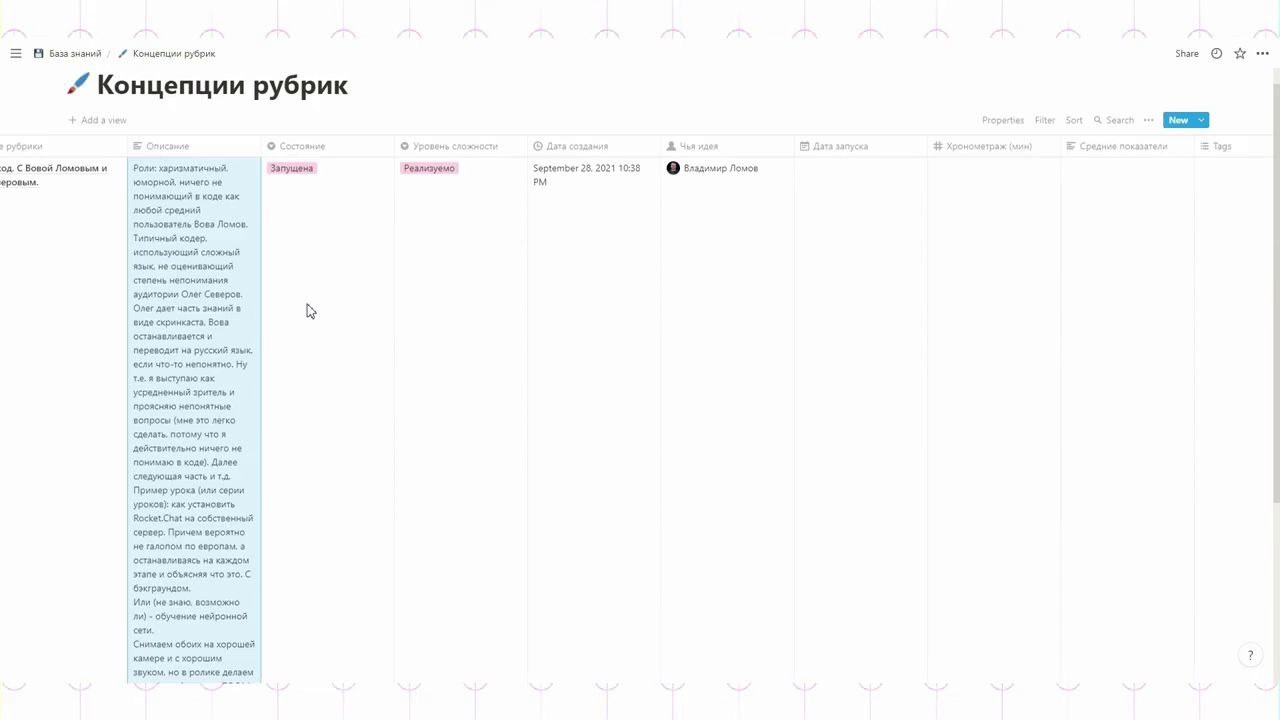
drag(261, 166, 443, 166)
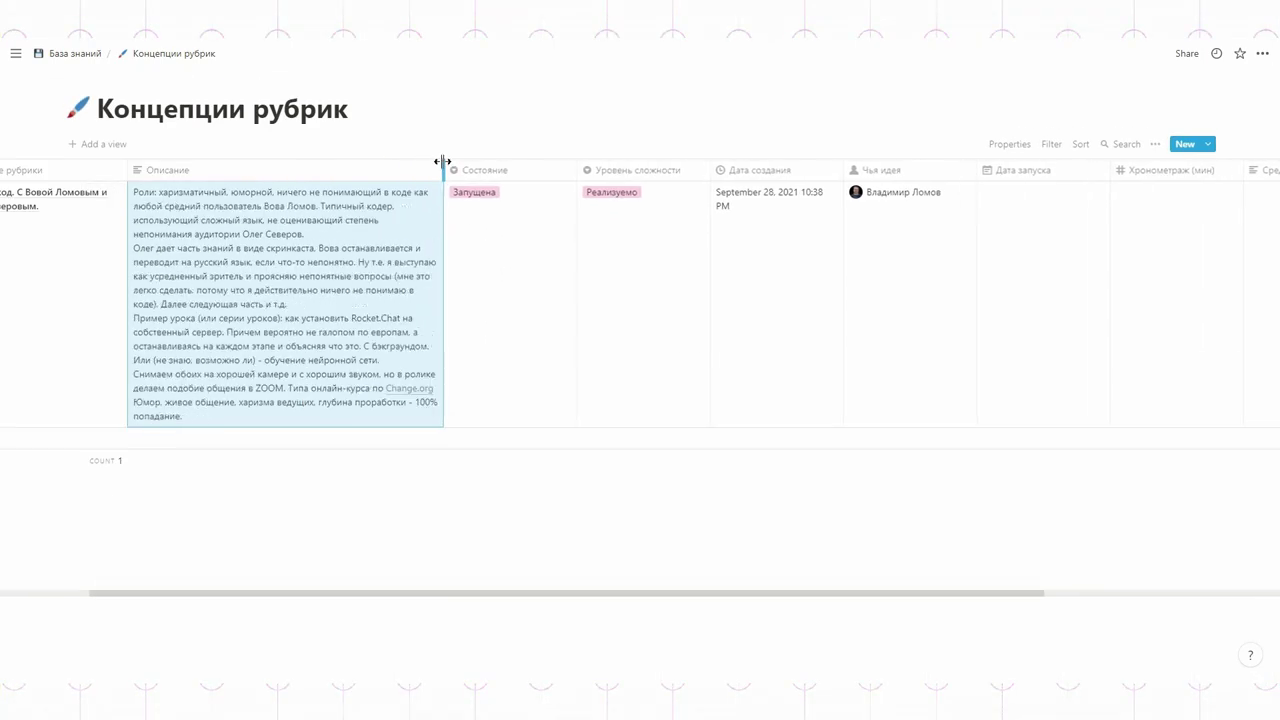
Step: Open Взрываем код as a page and set its Дата запуска to September 15, 2021
click(104, 192)
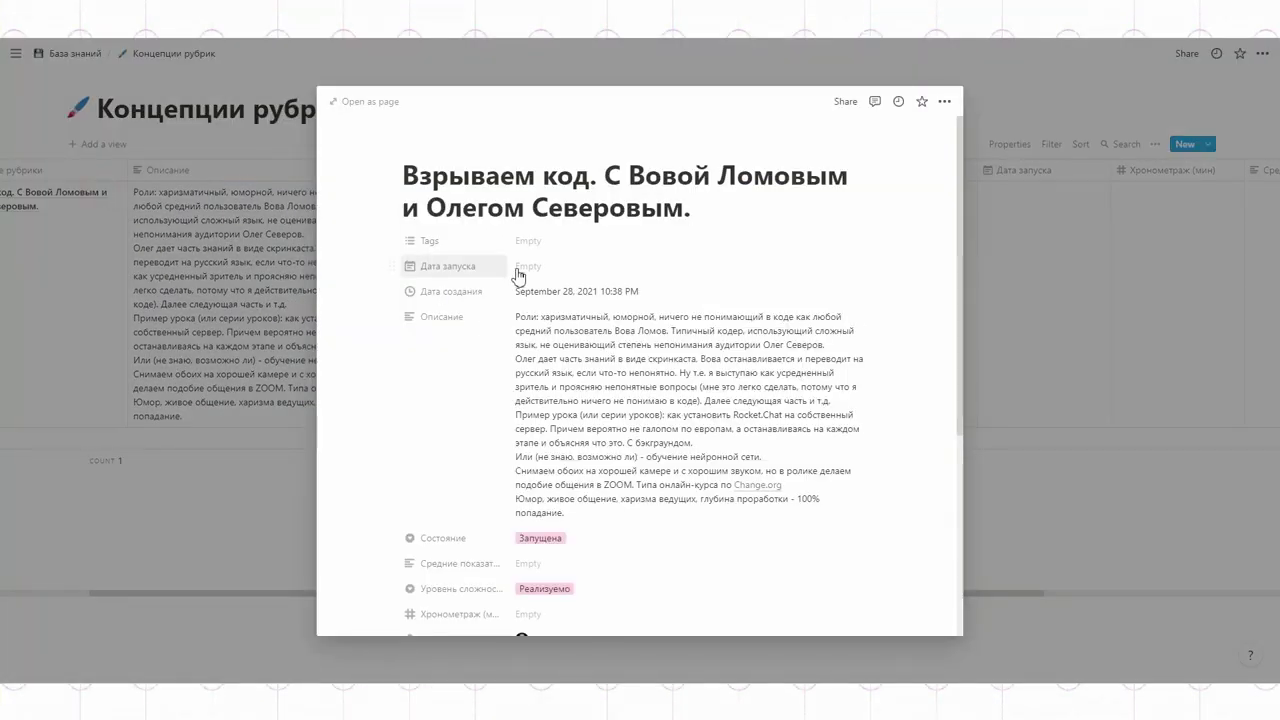
scroll(736, 272, down, 3)
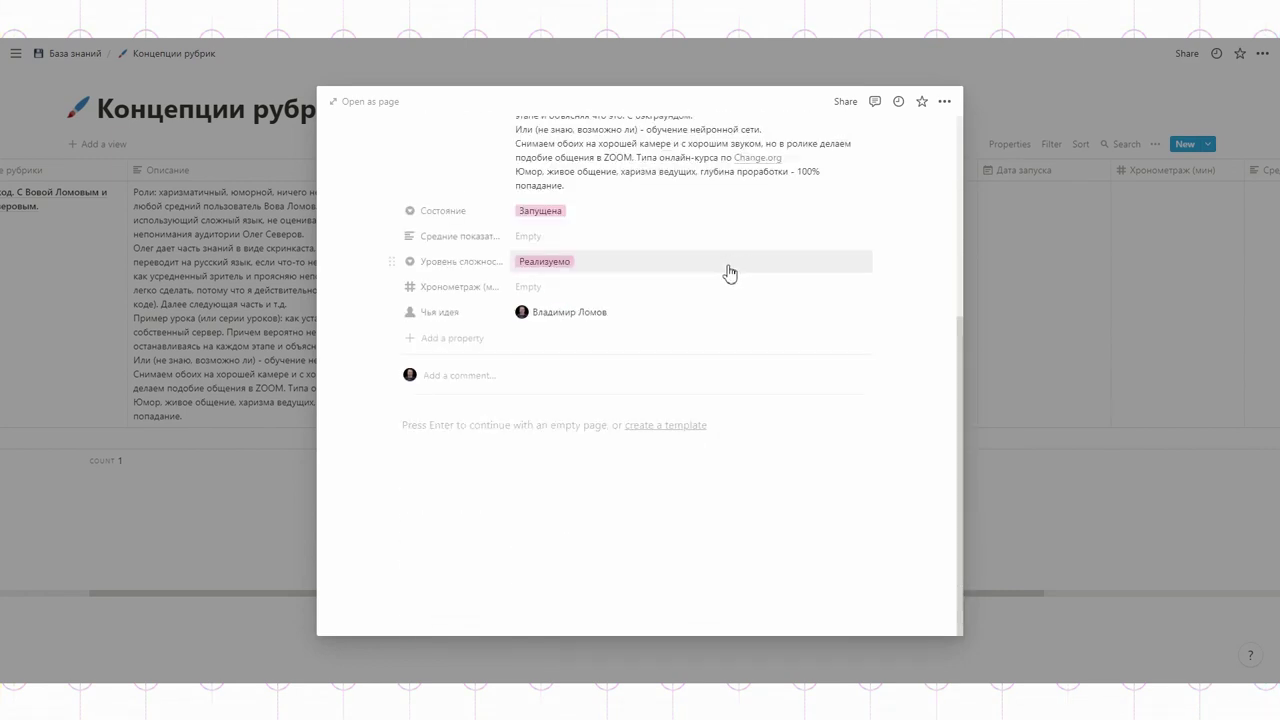
scroll(730, 272, up, 3)
click(527, 268)
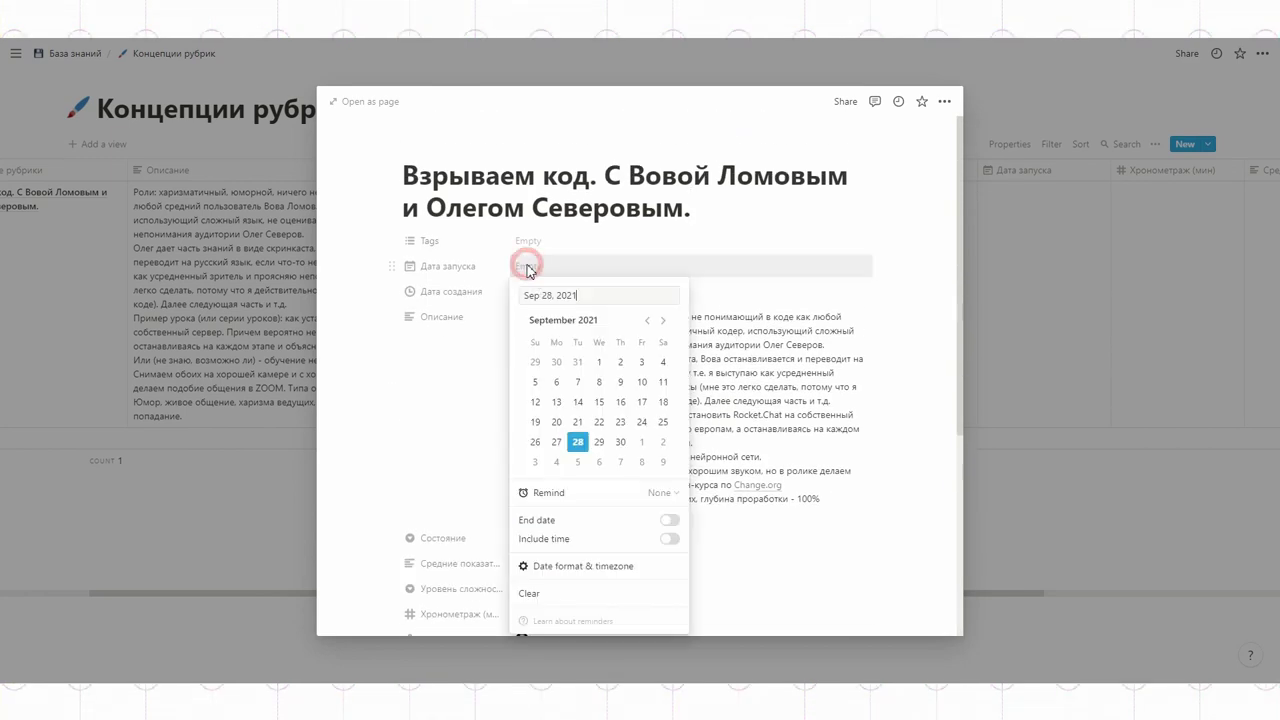
click(599, 404)
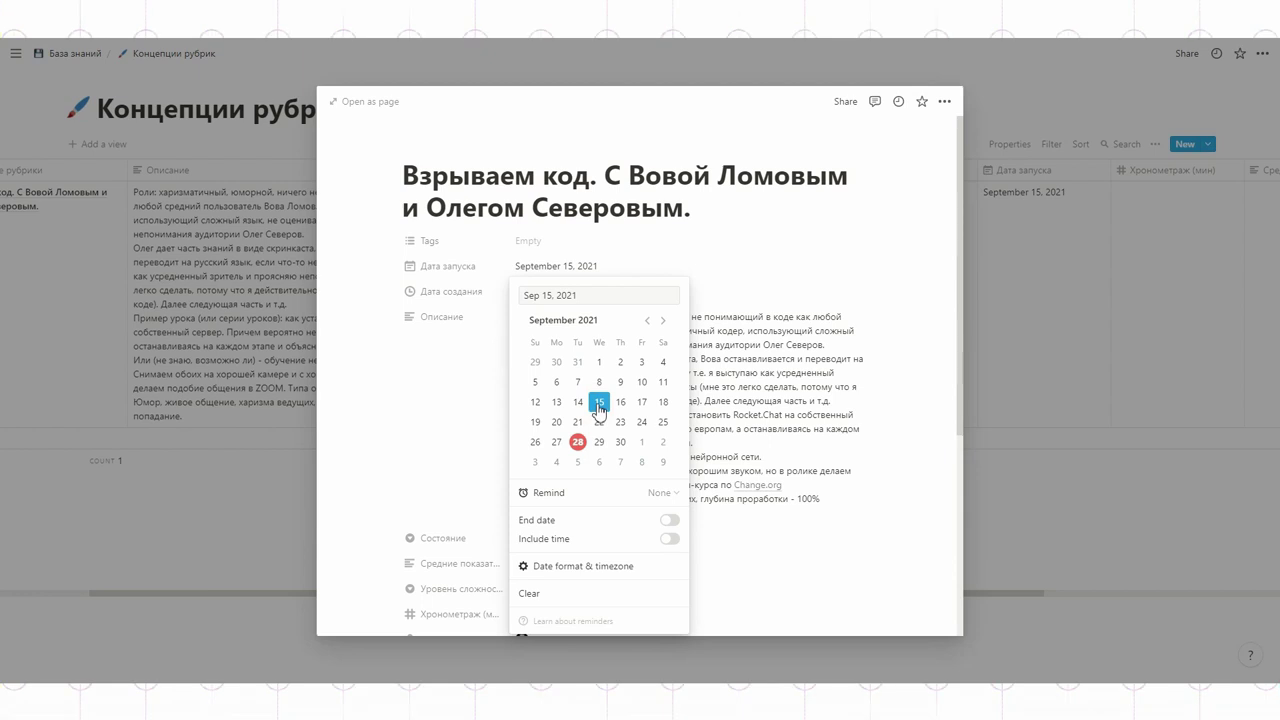
click(539, 255)
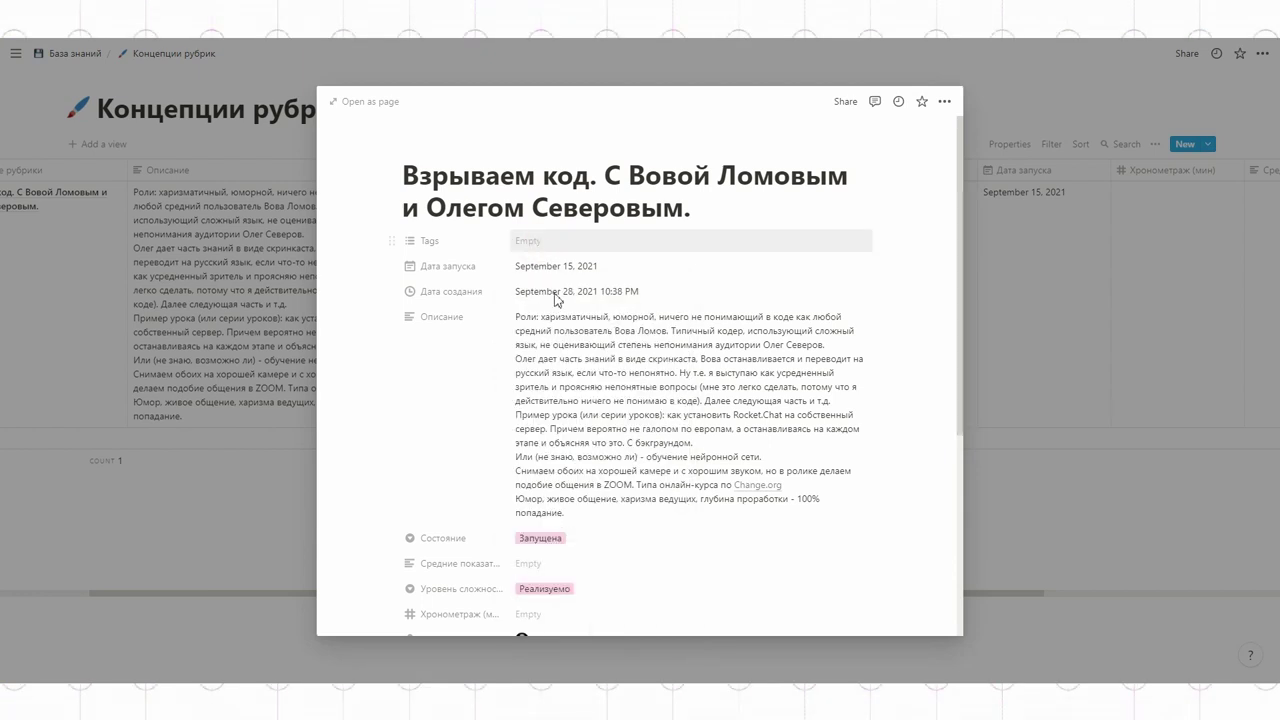
Step: Enter 15 for Хронометраж, review its number formats, and close the entry page
scroll(610, 368, down, 5)
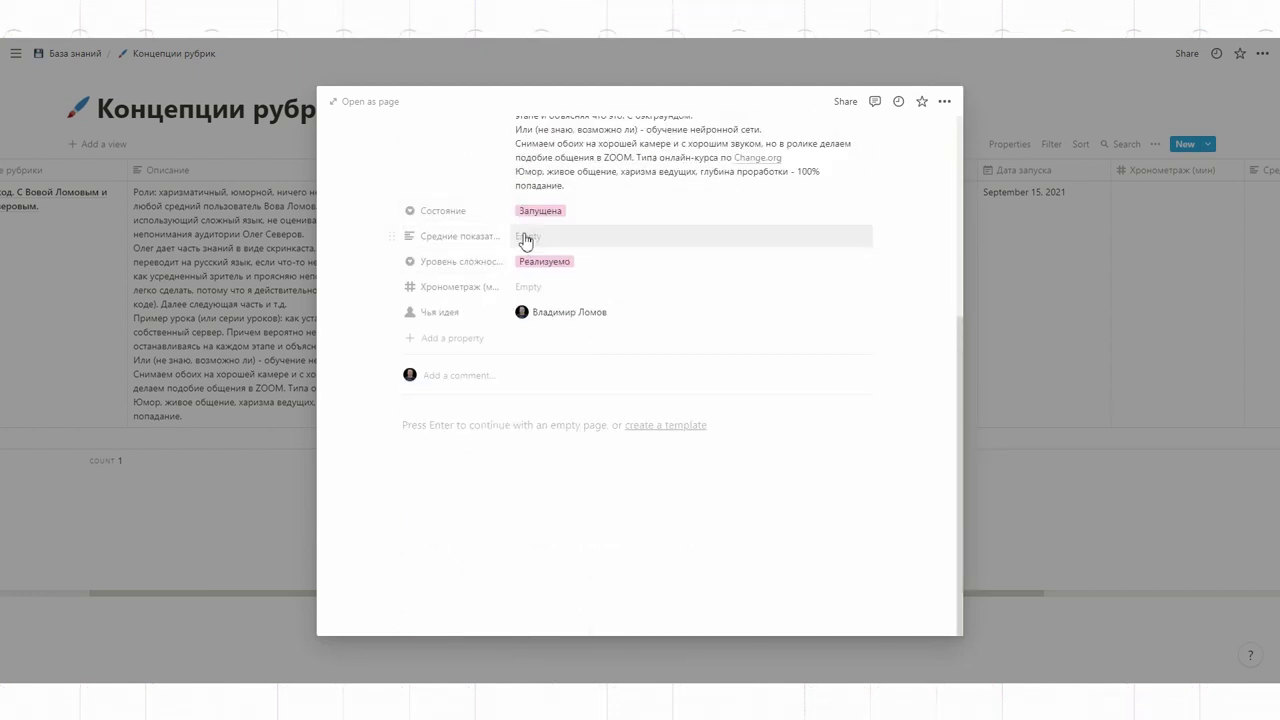
click(531, 287)
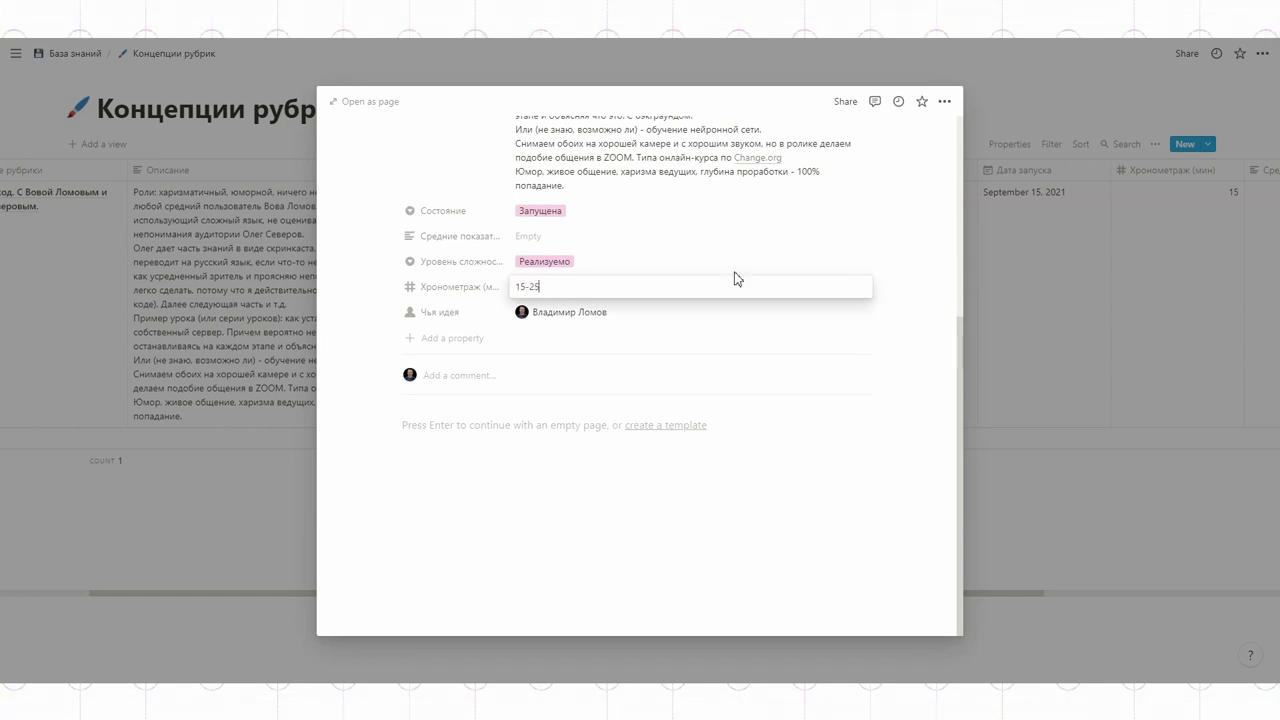
click(712, 449)
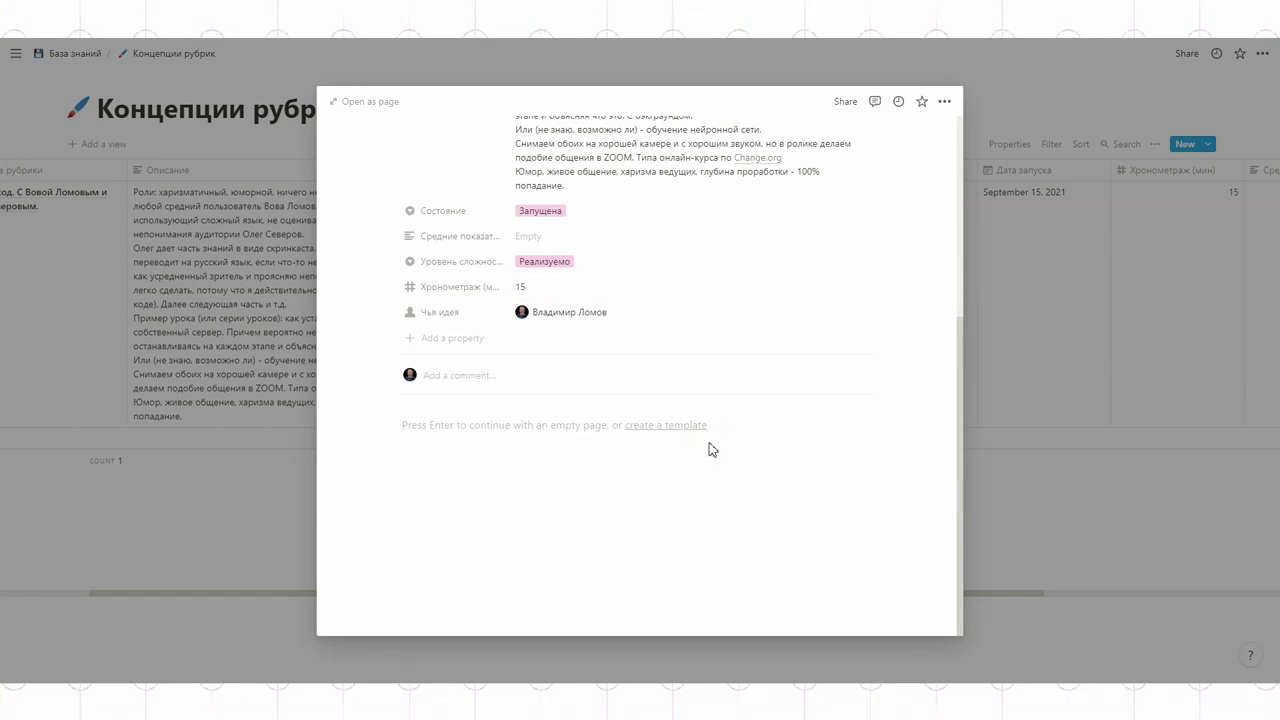
click(538, 282)
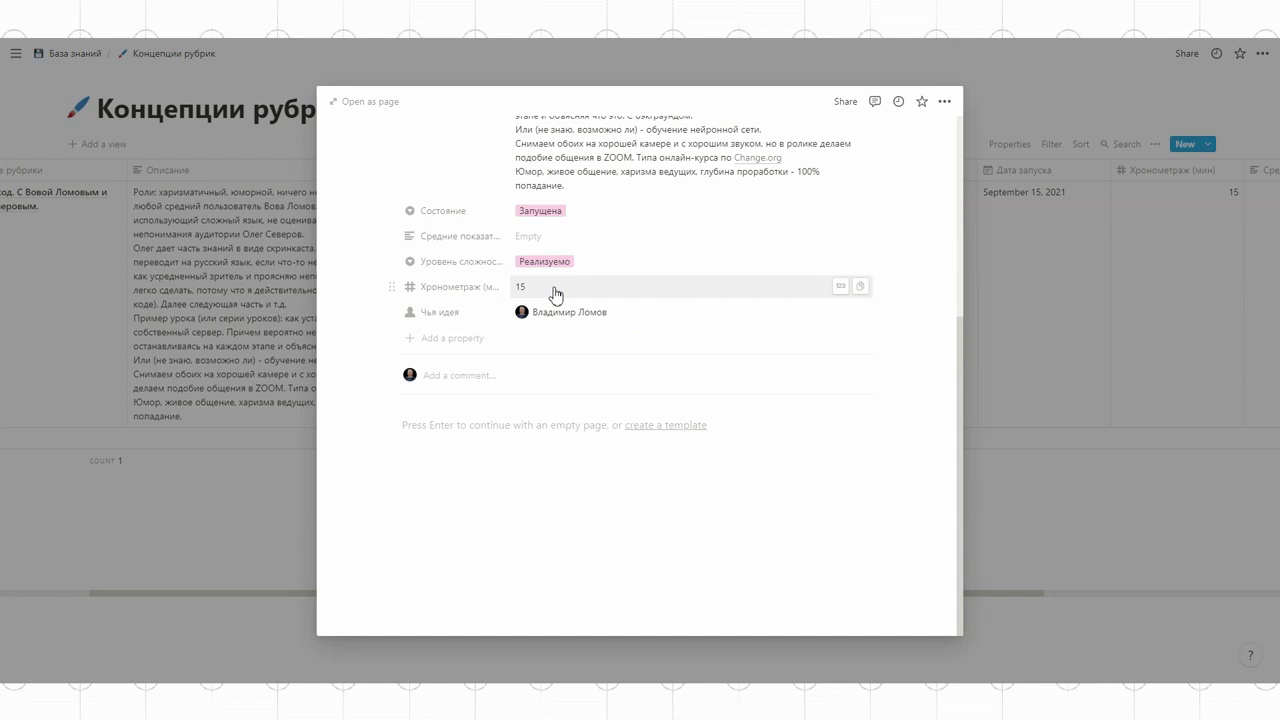
click(841, 283)
scroll(830, 319, down, 5)
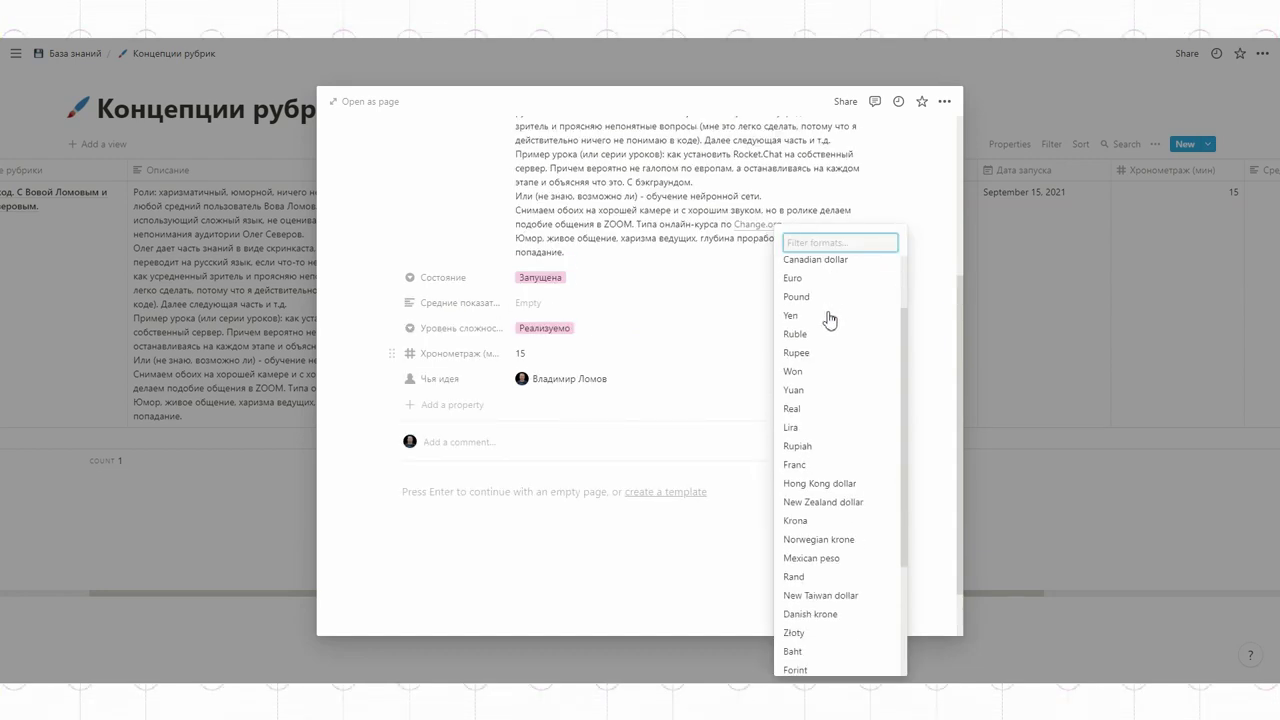
scroll(833, 322, up, 3)
scroll(831, 323, up, 2)
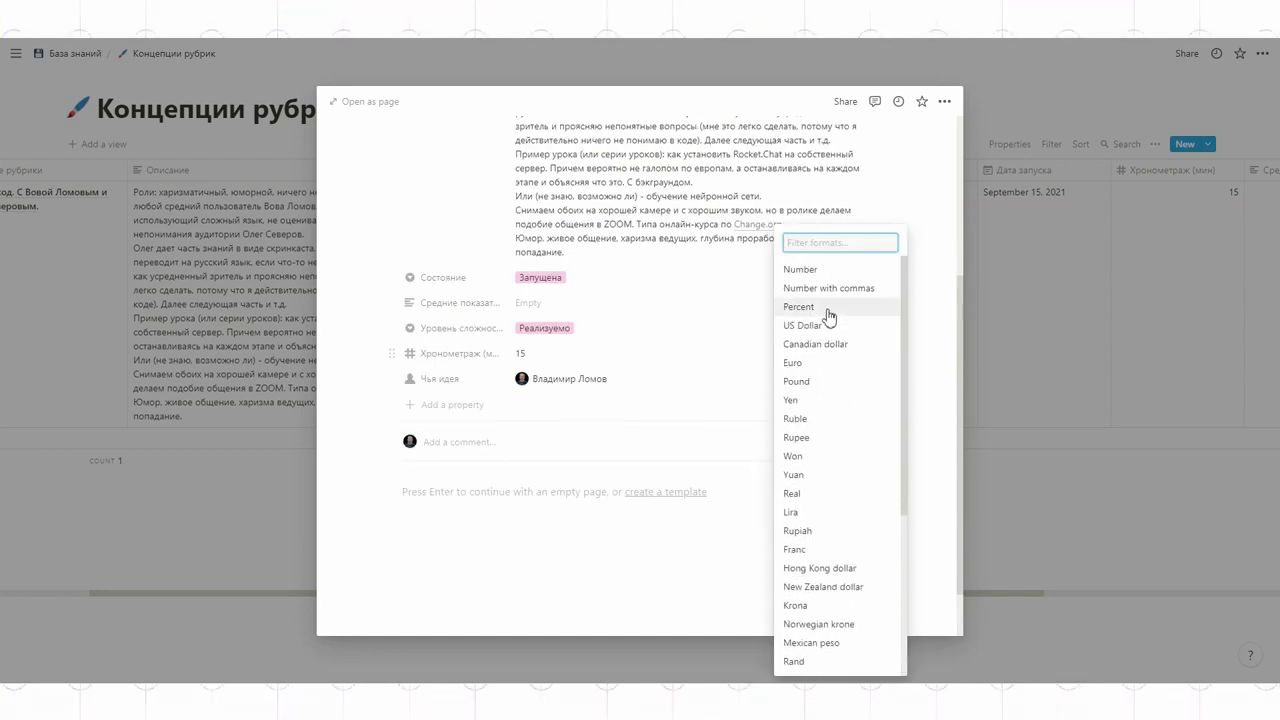
click(745, 309)
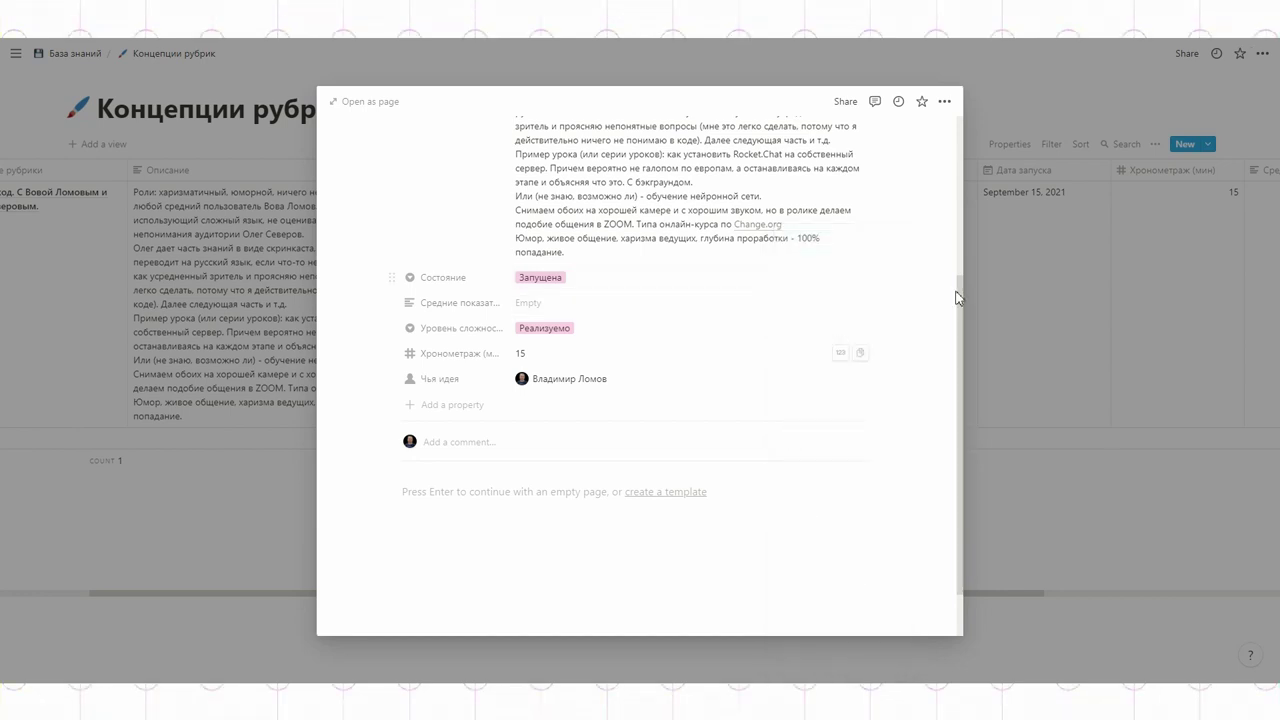
click(1006, 186)
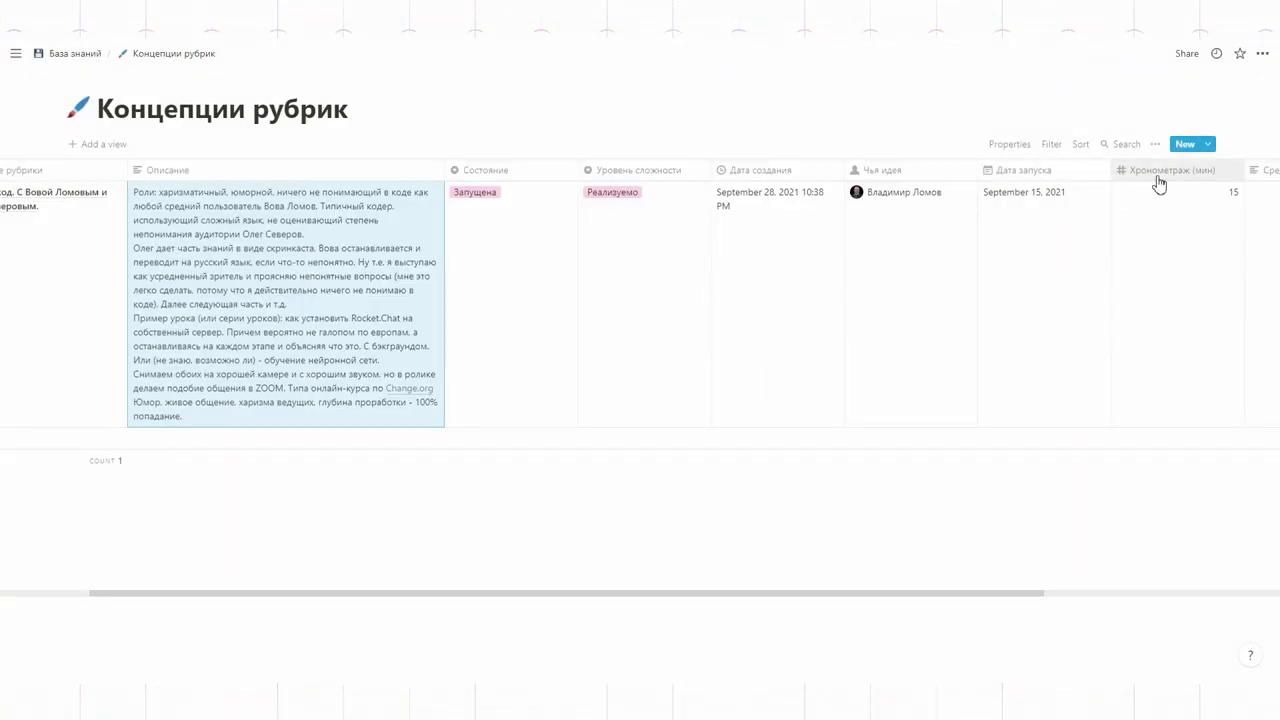
Step: Change Хронометраж to a Text property and set the first entry to 15-25
click(1158, 184)
click(1150, 242)
click(988, 121)
click(1123, 193)
text(-25)
click(46, 450)
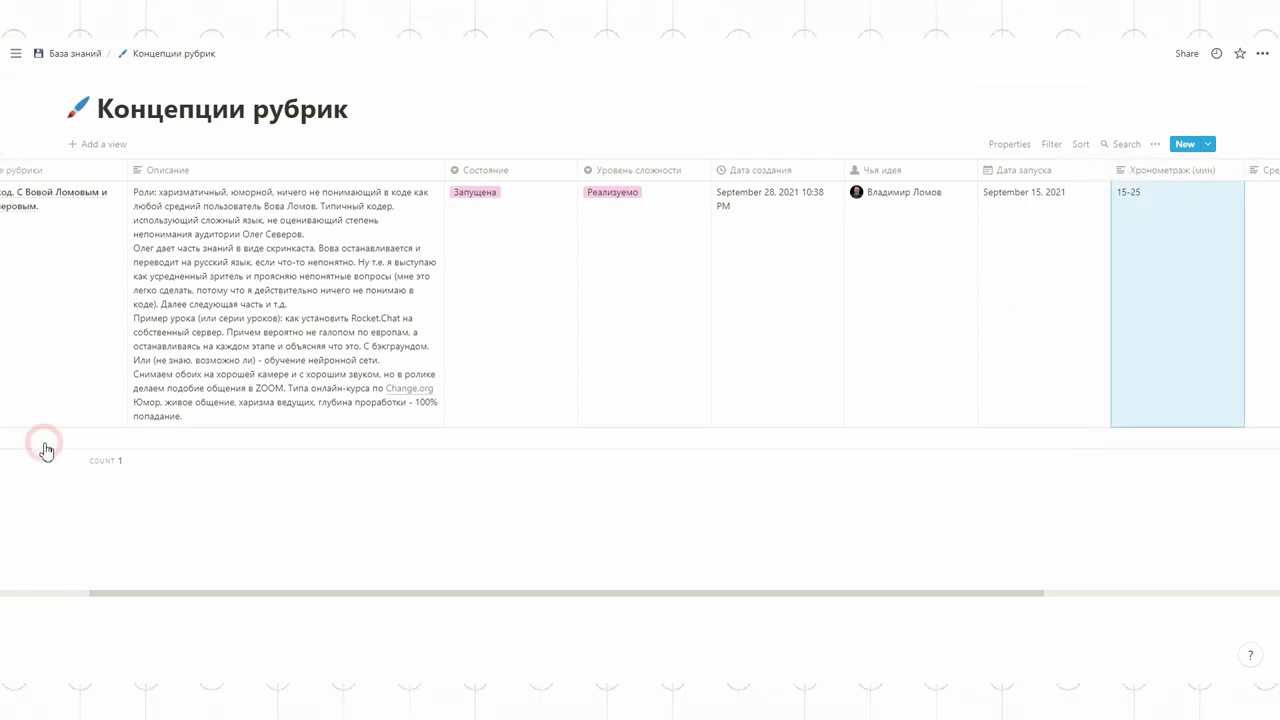
drag(446, 591, 358, 592)
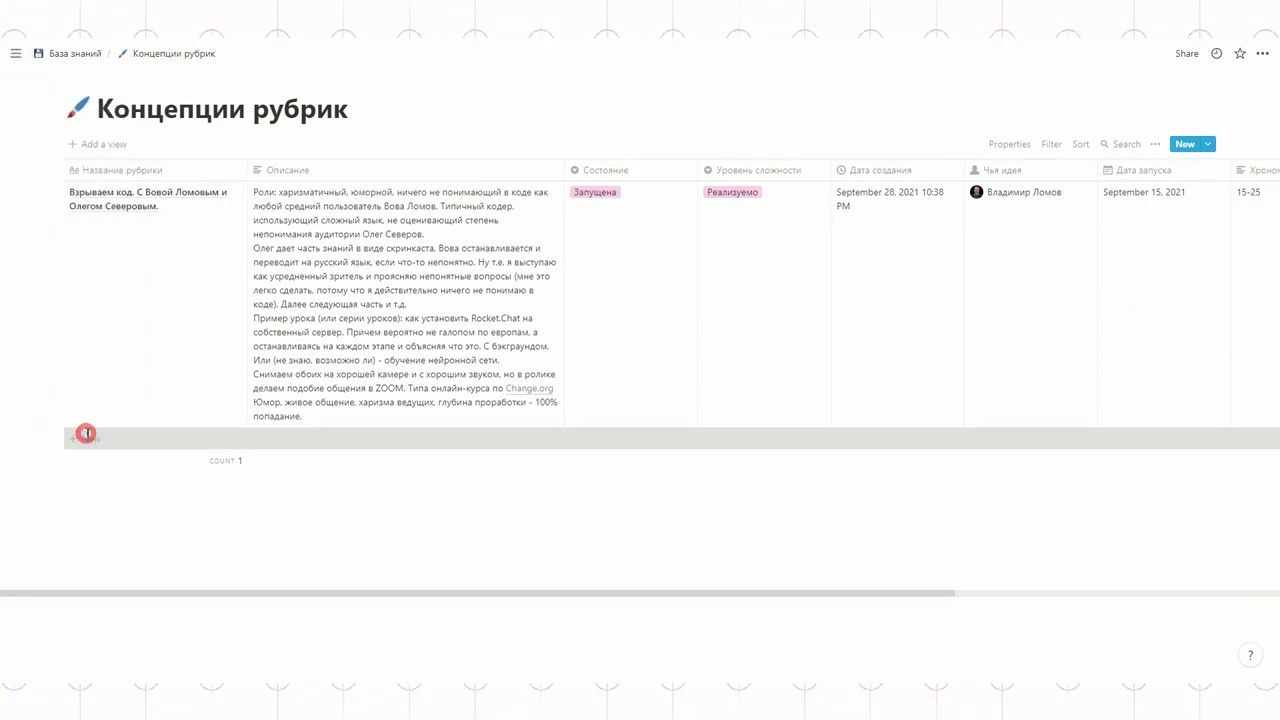
Step: Add a Скринкасты row and create a Не запущена status option for it
click(86, 437)
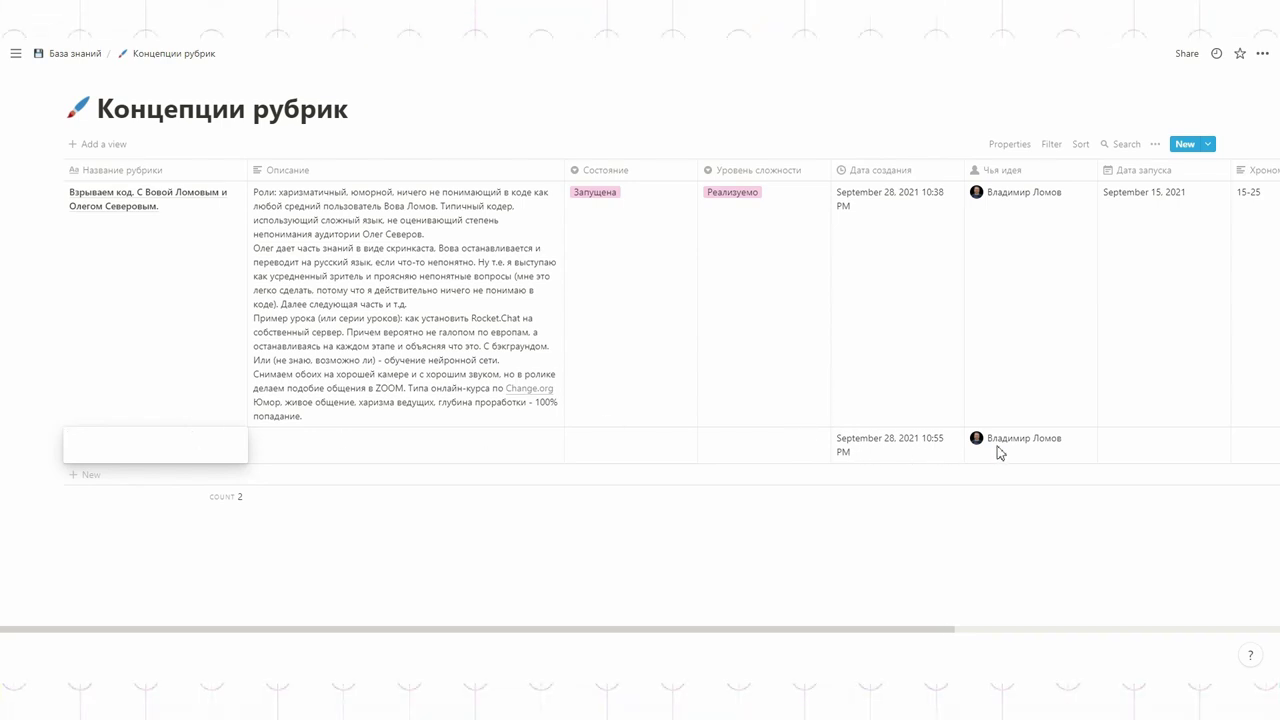
text(Скринкасты)
click(288, 450)
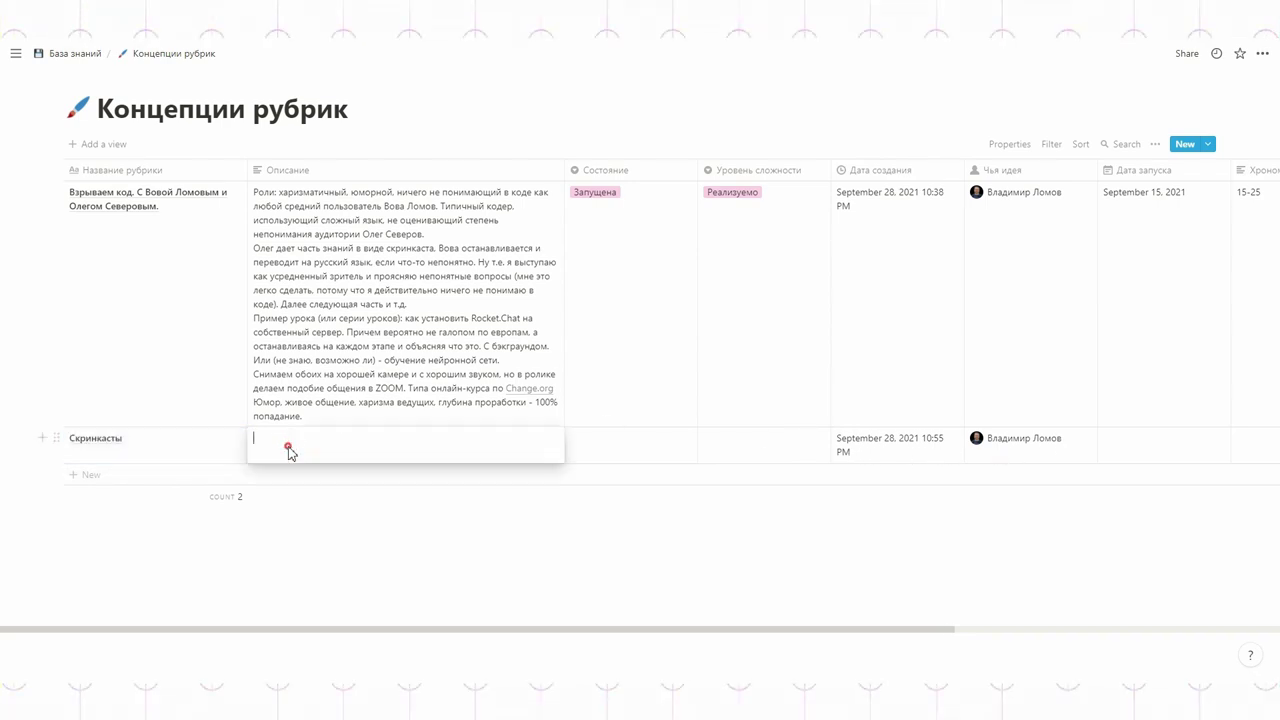
click(630, 450)
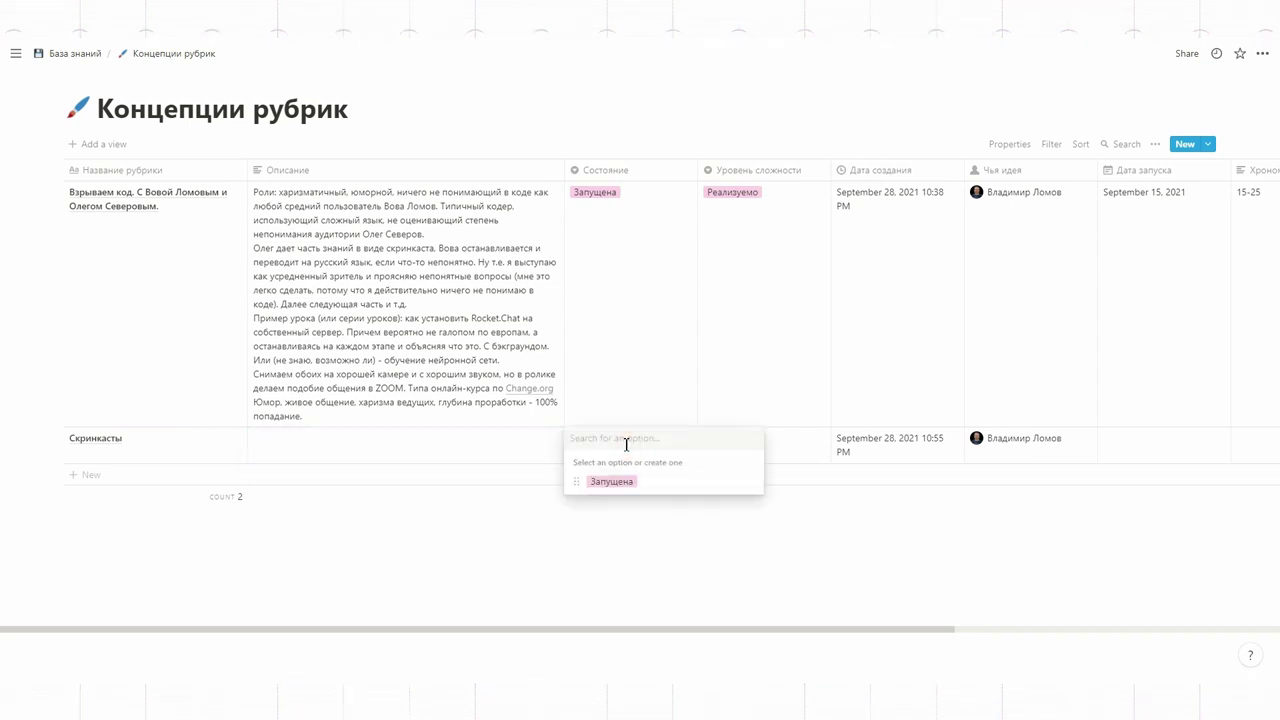
text(Не запущена)
key(Return)
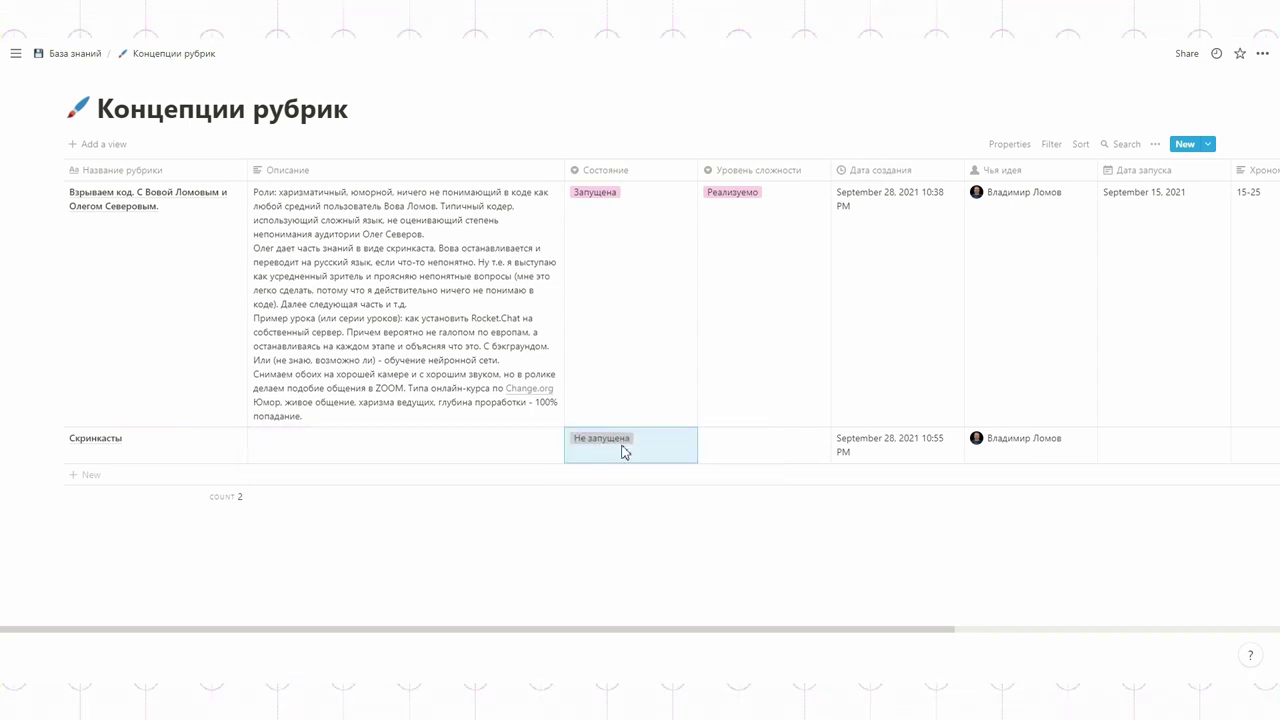
click(744, 444)
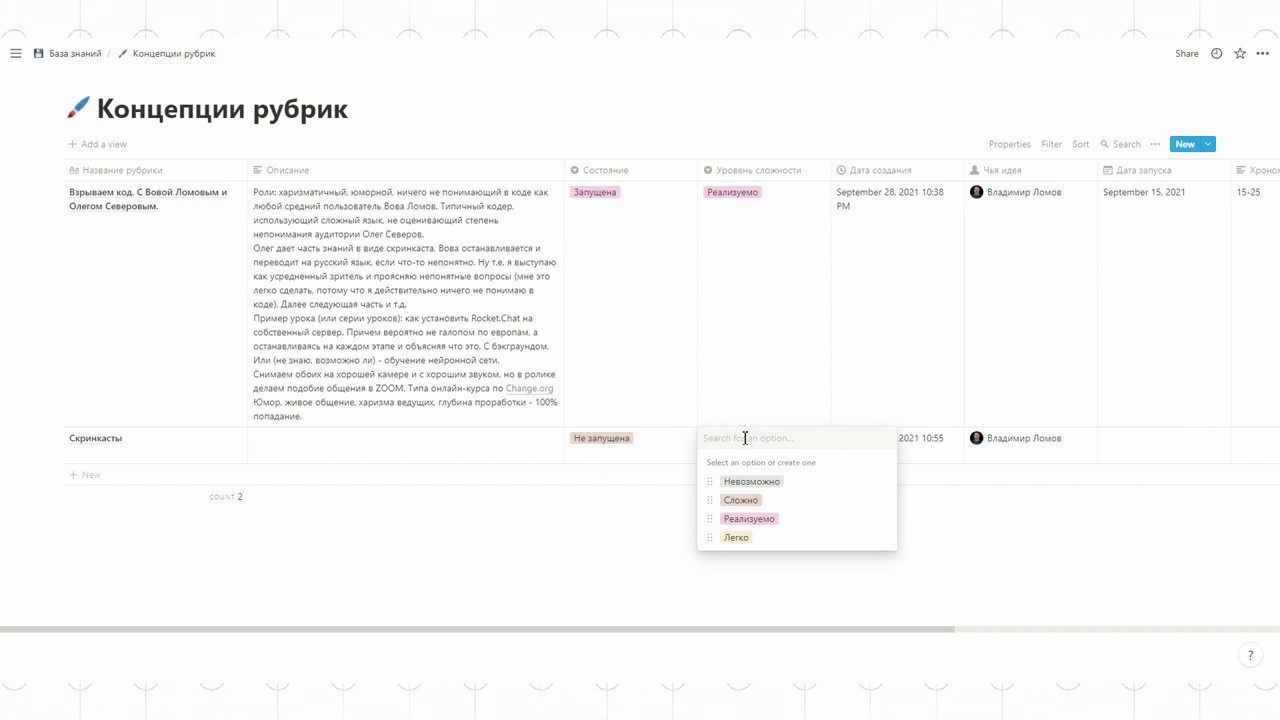
key(Escape)
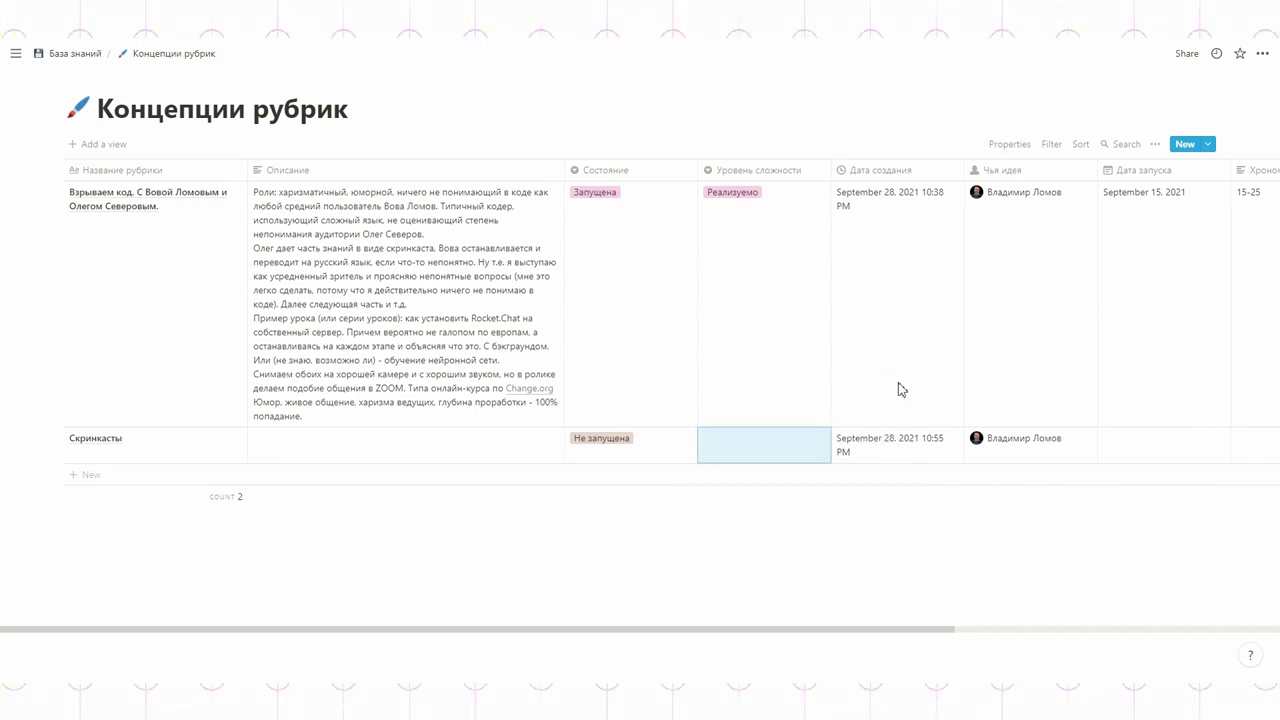
drag(877, 628, 674, 623)
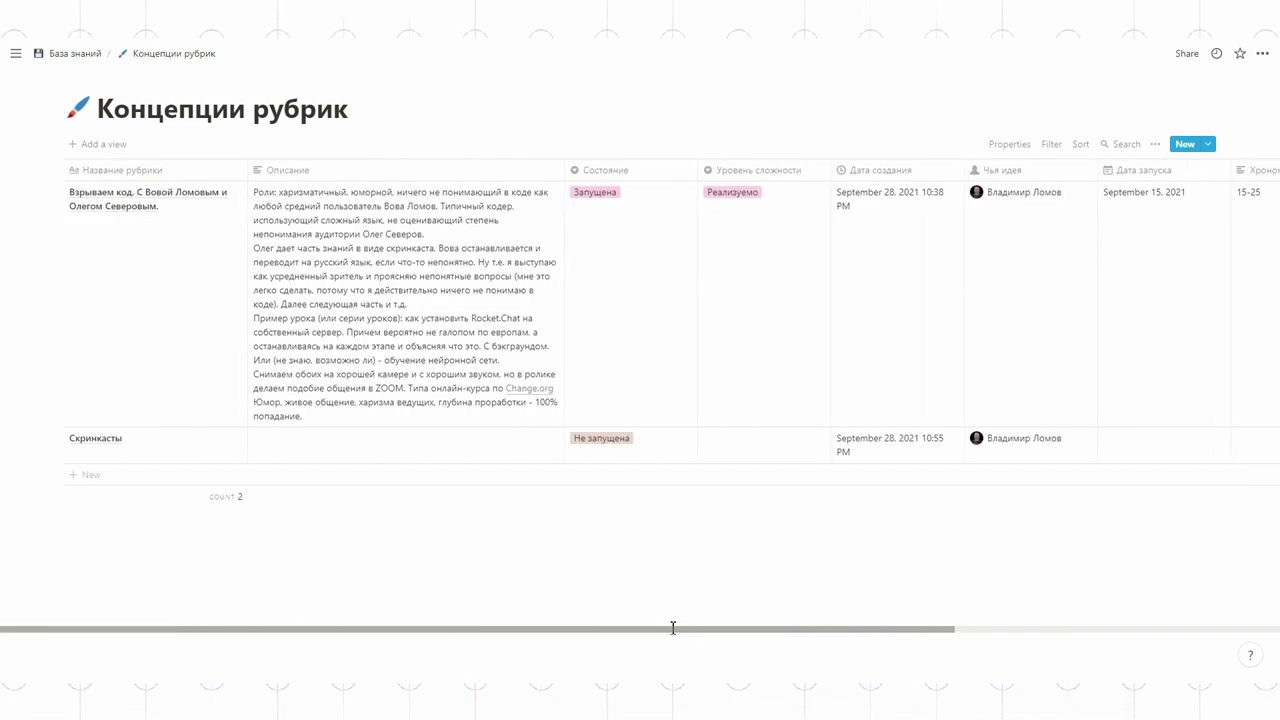
Step: Mark Взрываем код as Не запущена and Скринкасты as Запущена, keeping difficulty Реализуемо
click(632, 200)
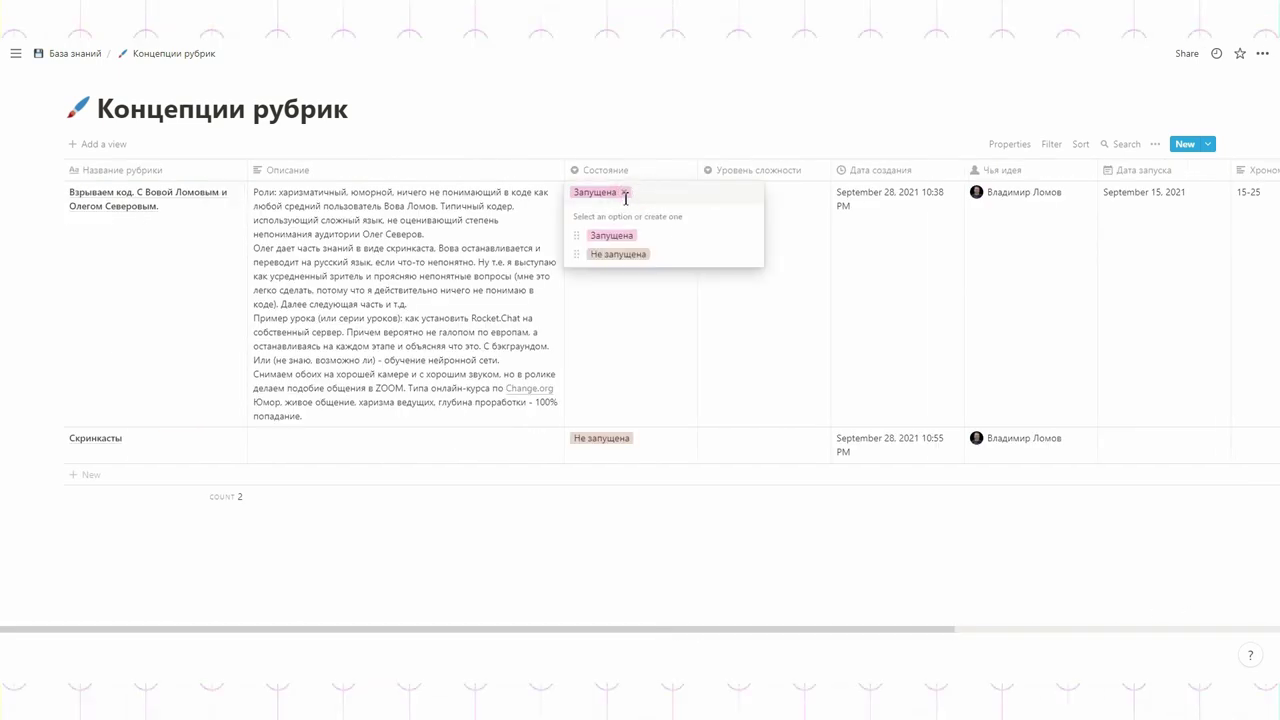
click(607, 261)
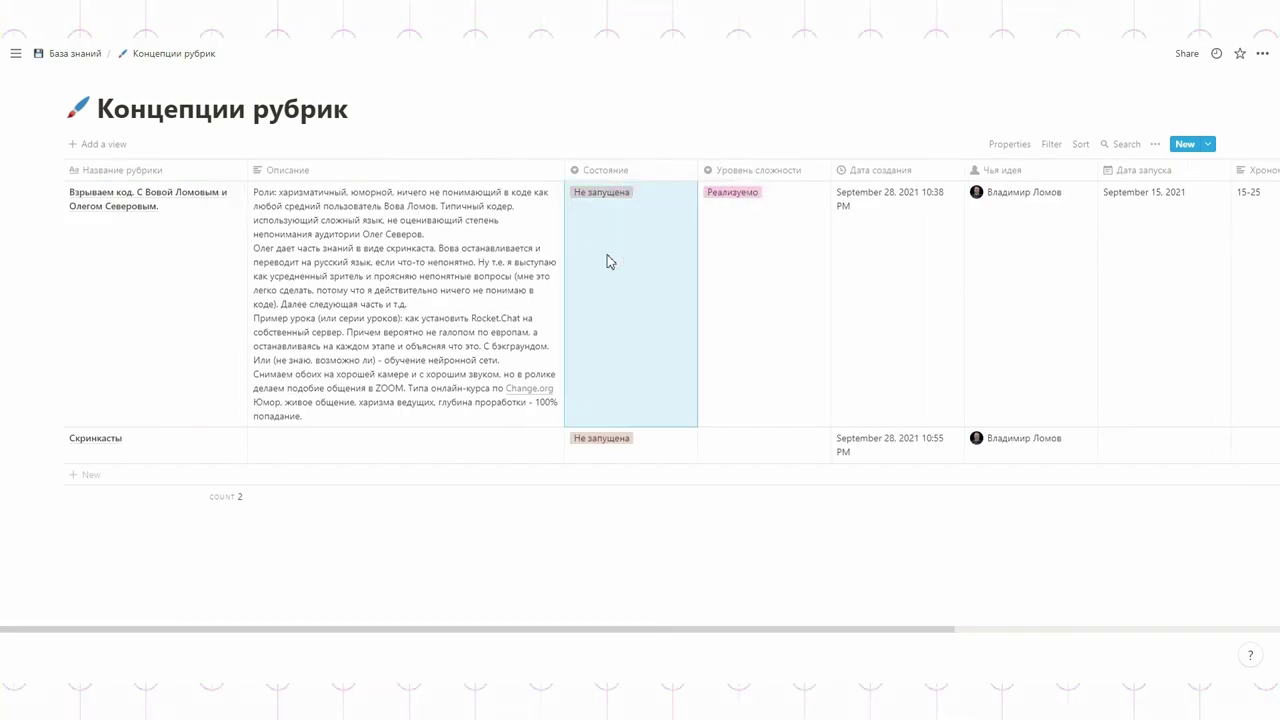
click(614, 438)
click(618, 480)
click(768, 362)
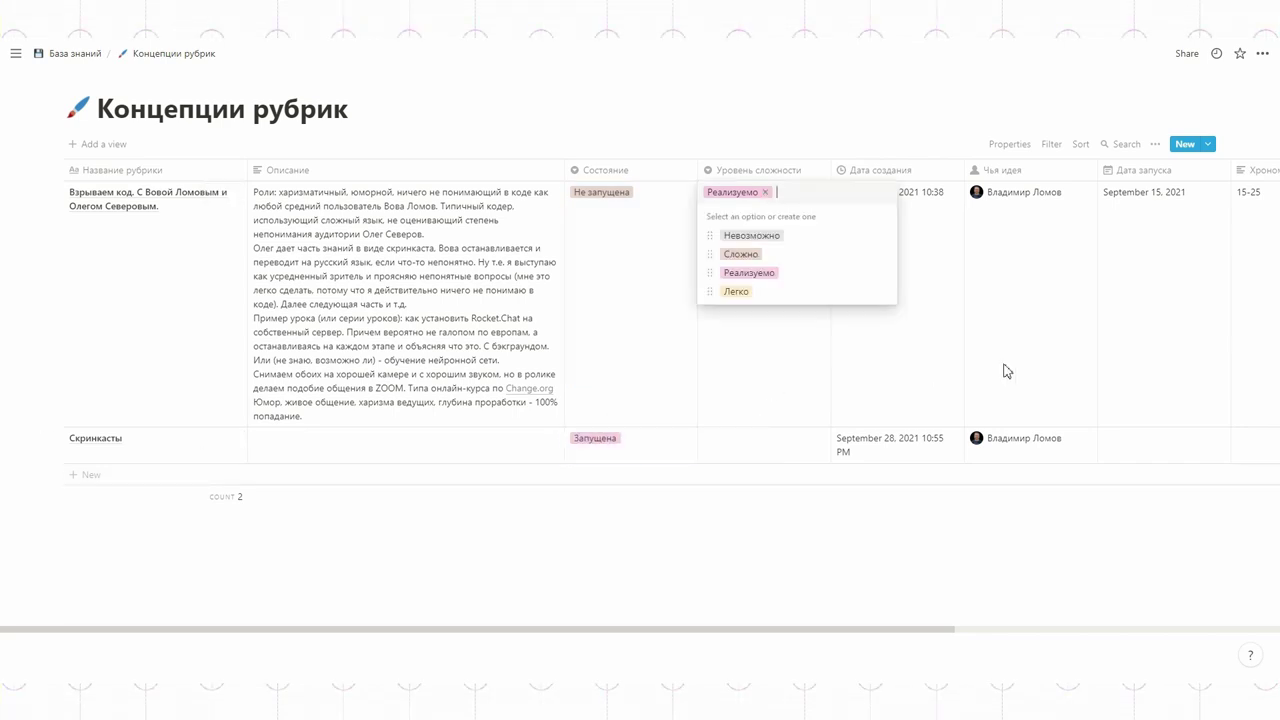
key(Escape)
drag(914, 629, 1266, 580)
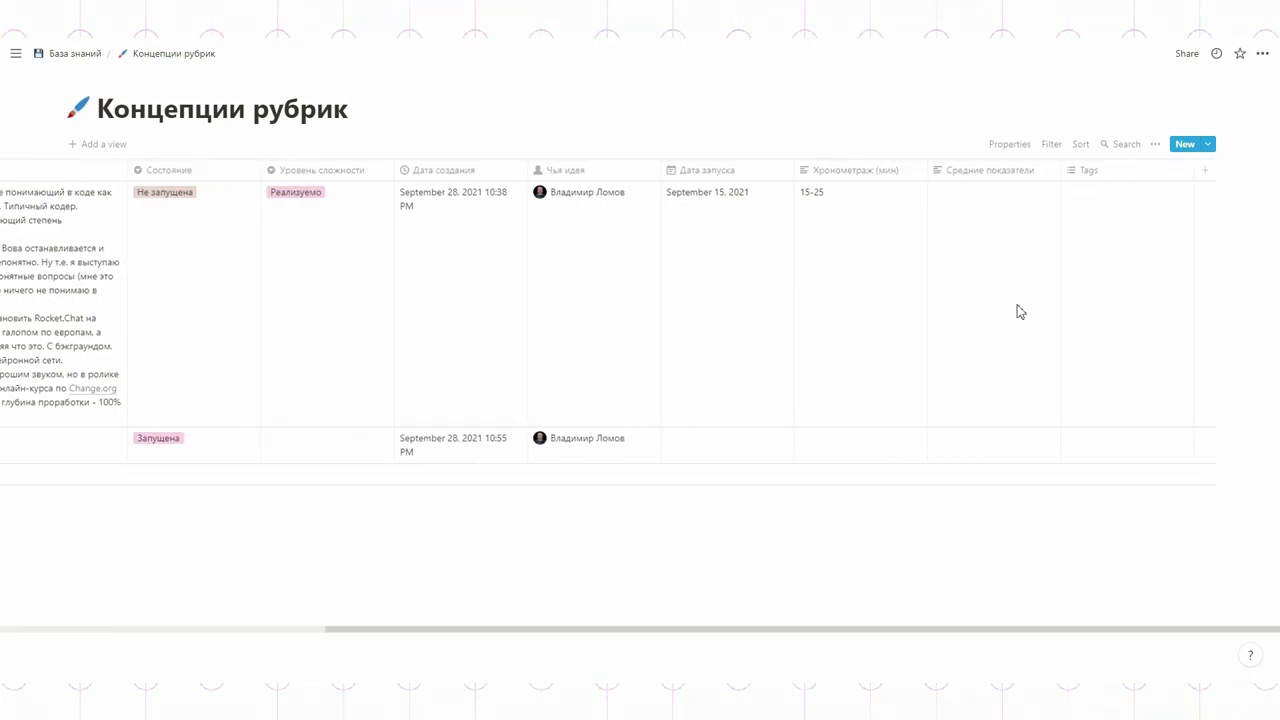
Step: Add a Number property named Бюджет to the database
click(1205, 172)
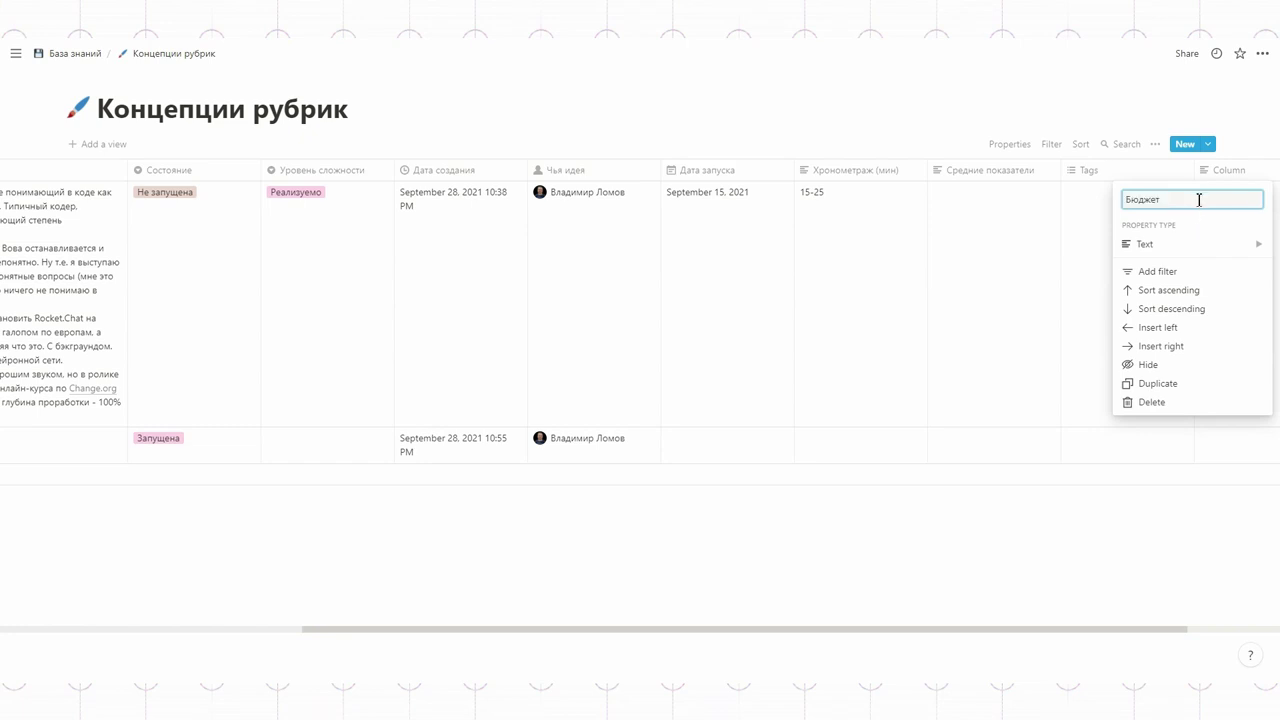
text(Бюджет)
click(1145, 244)
click(1014, 149)
drag(335, 628, 20, 628)
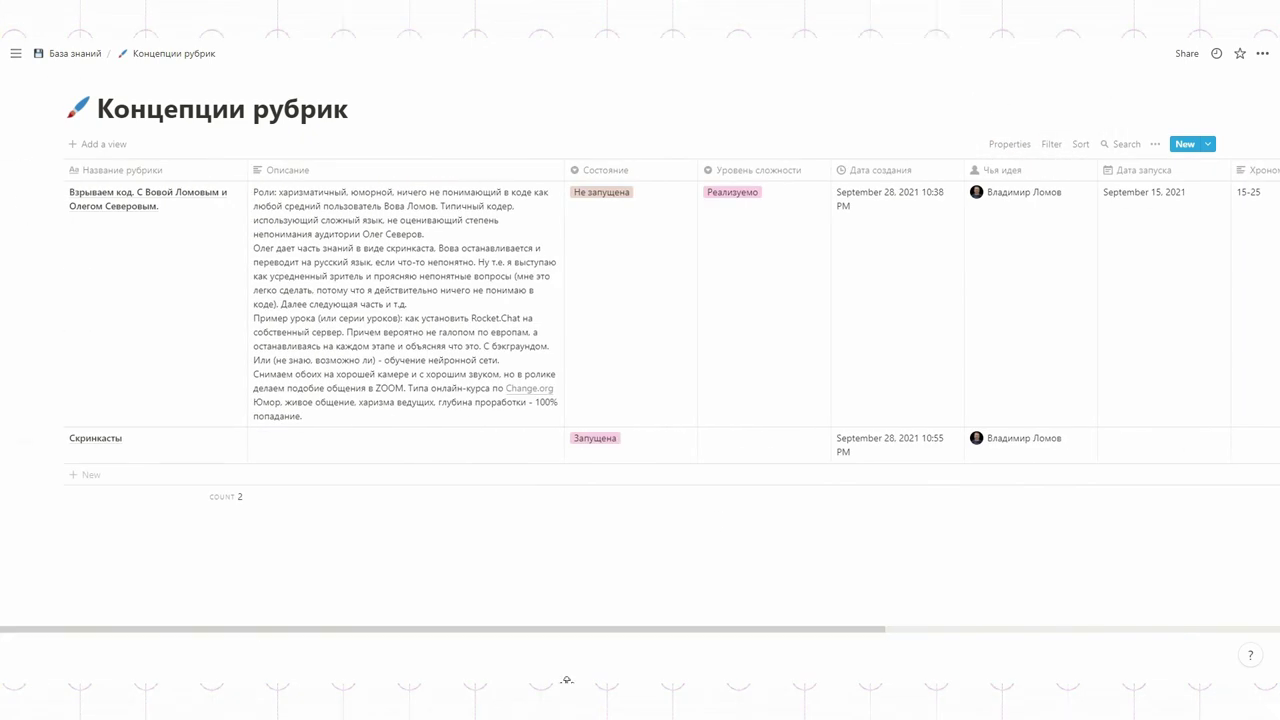
Step: Give Взрываем код a Бюджет of 300 and move it below Уровень сложности
click(231, 199)
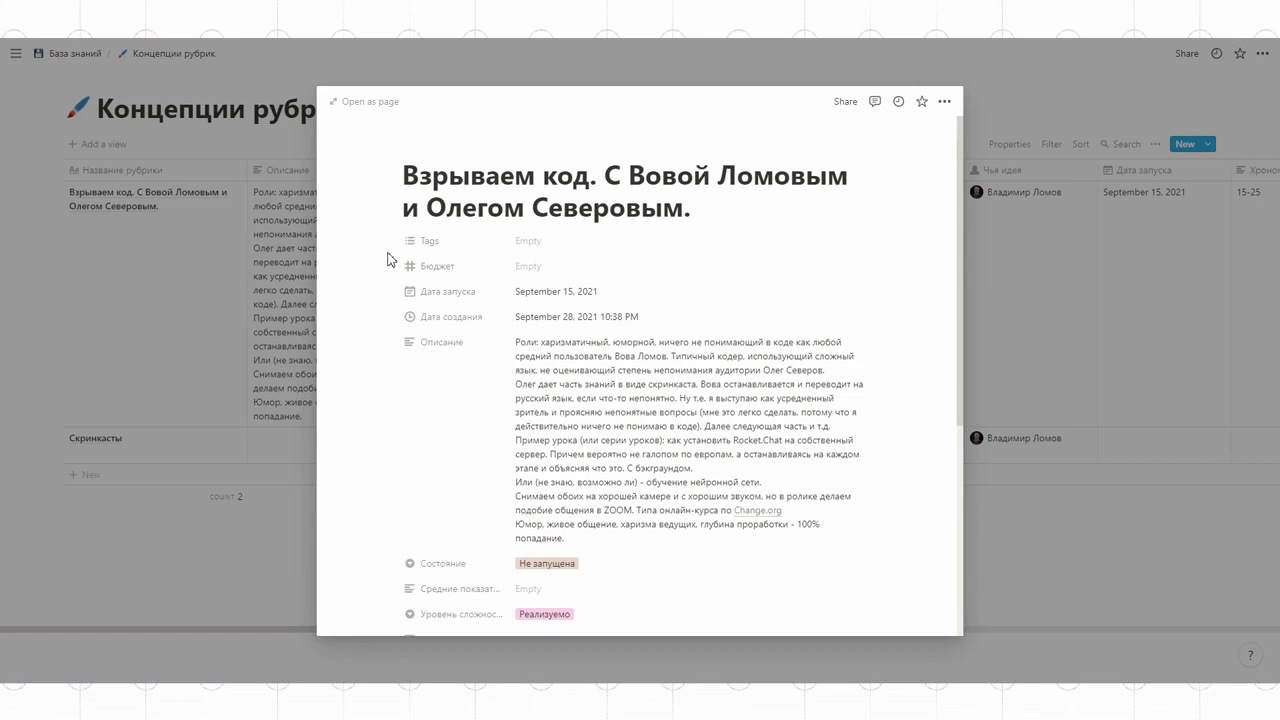
click(533, 267)
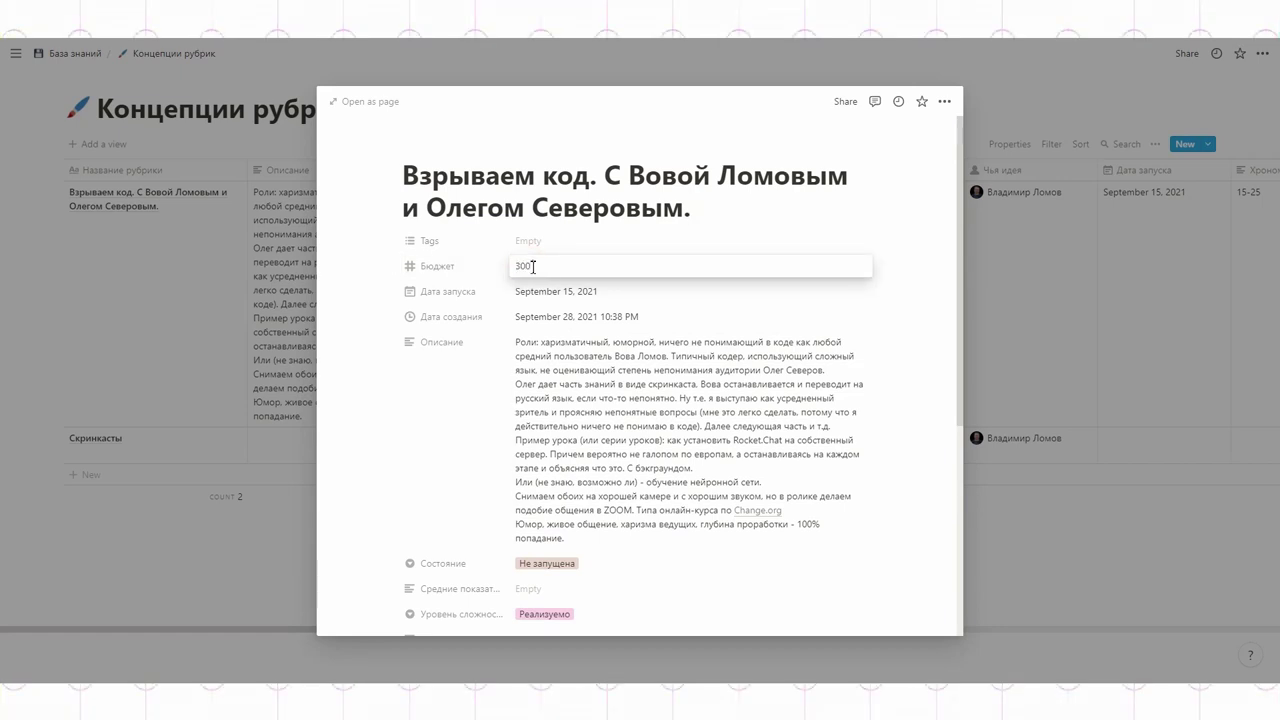
key(Return)
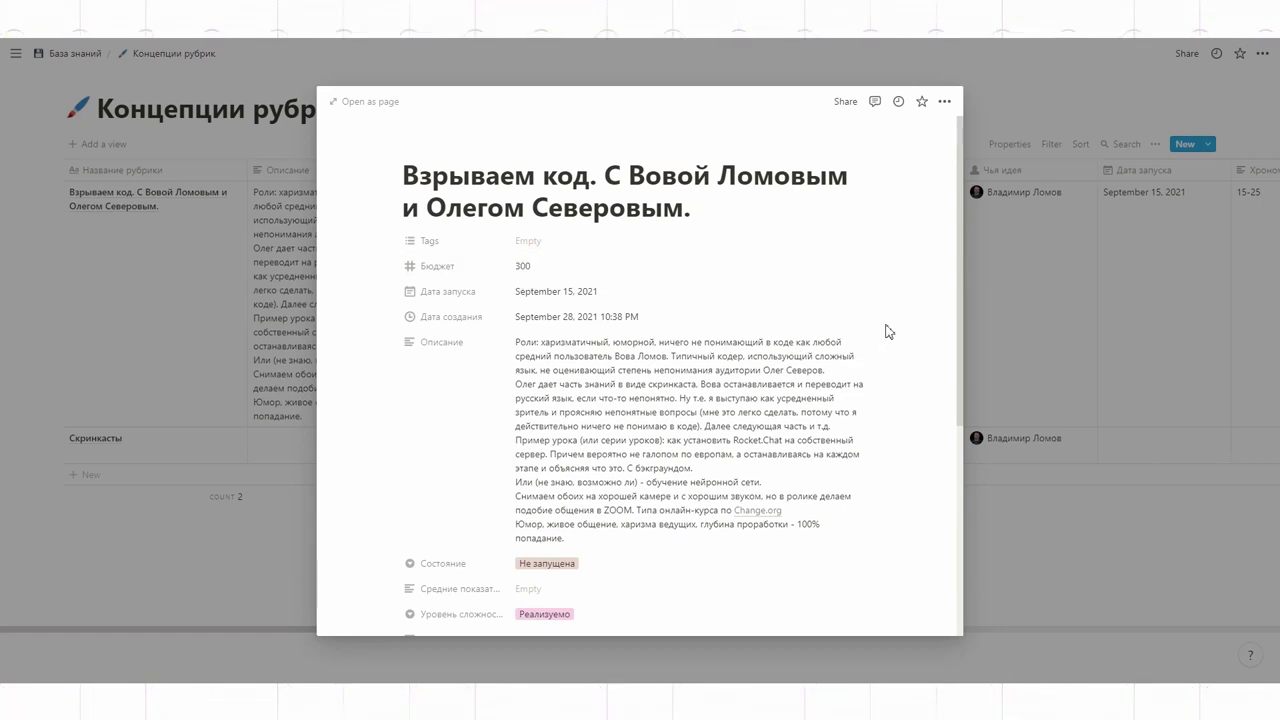
drag(590, 268, 651, 563)
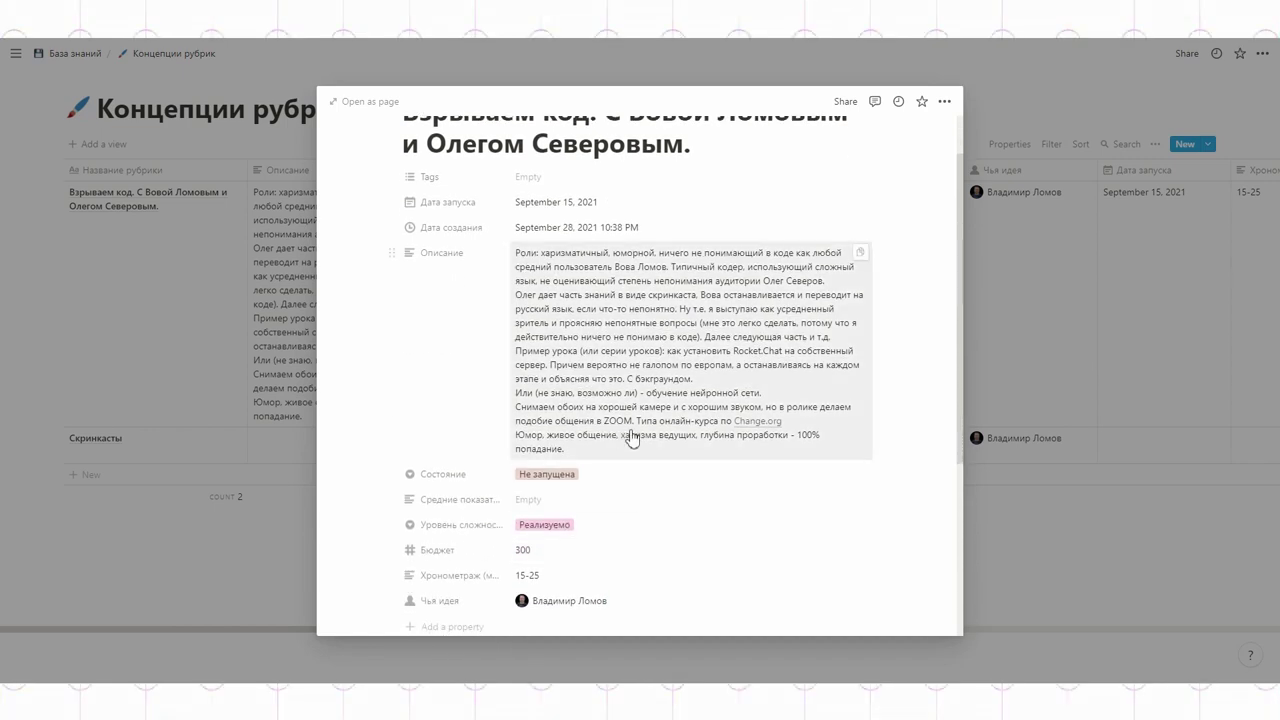
scroll(632, 438, up, 2)
click(781, 69)
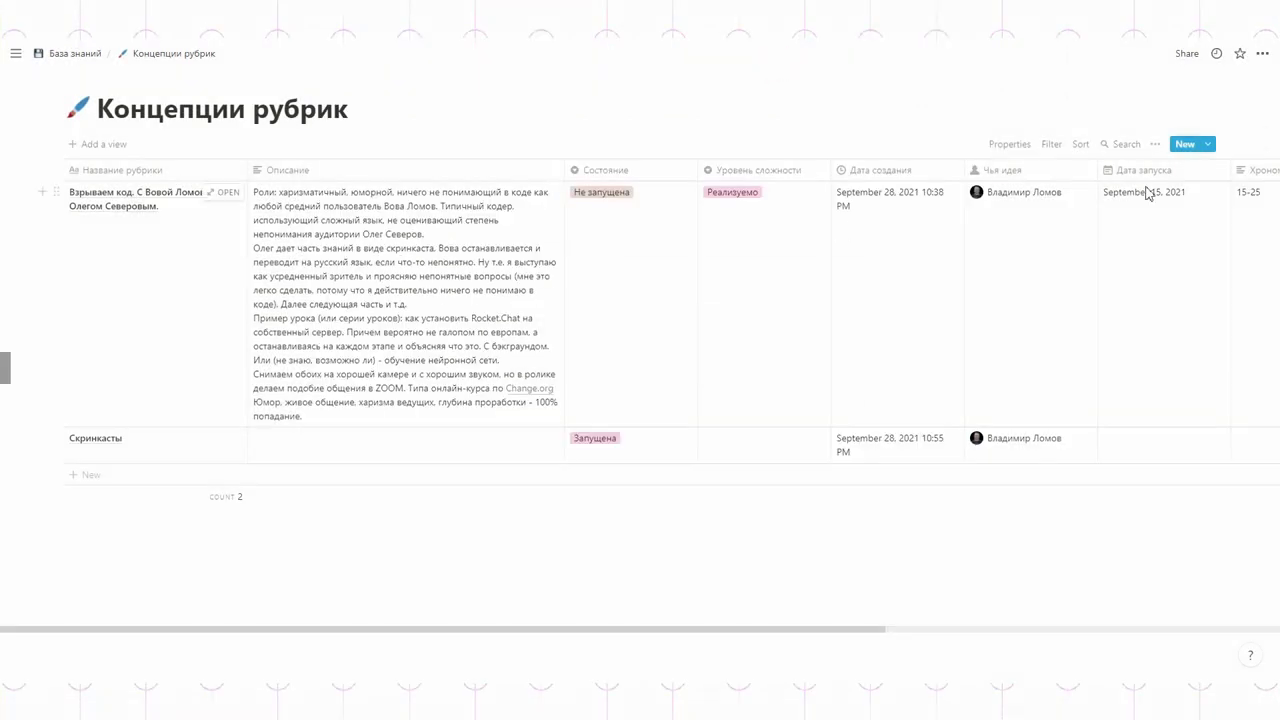
Step: Hide the Описание, Дата запуска, Средние показатели and Бюджет columns from the view
click(1005, 146)
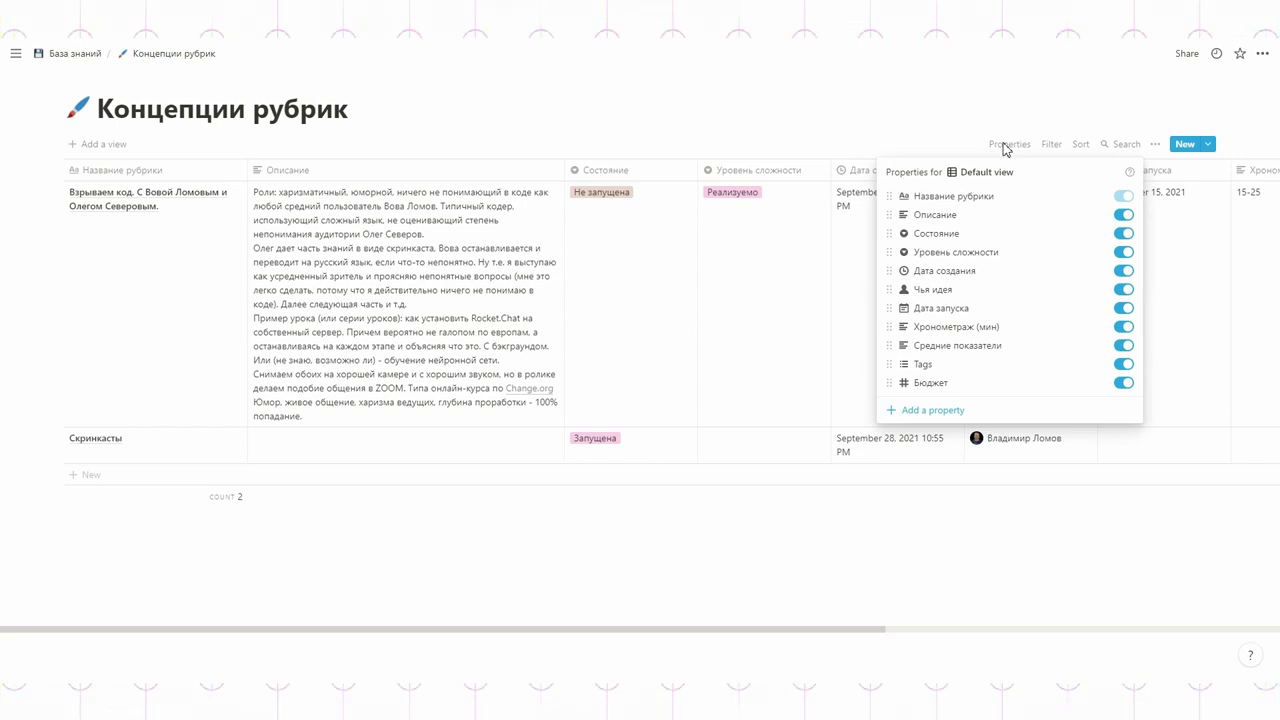
click(1121, 215)
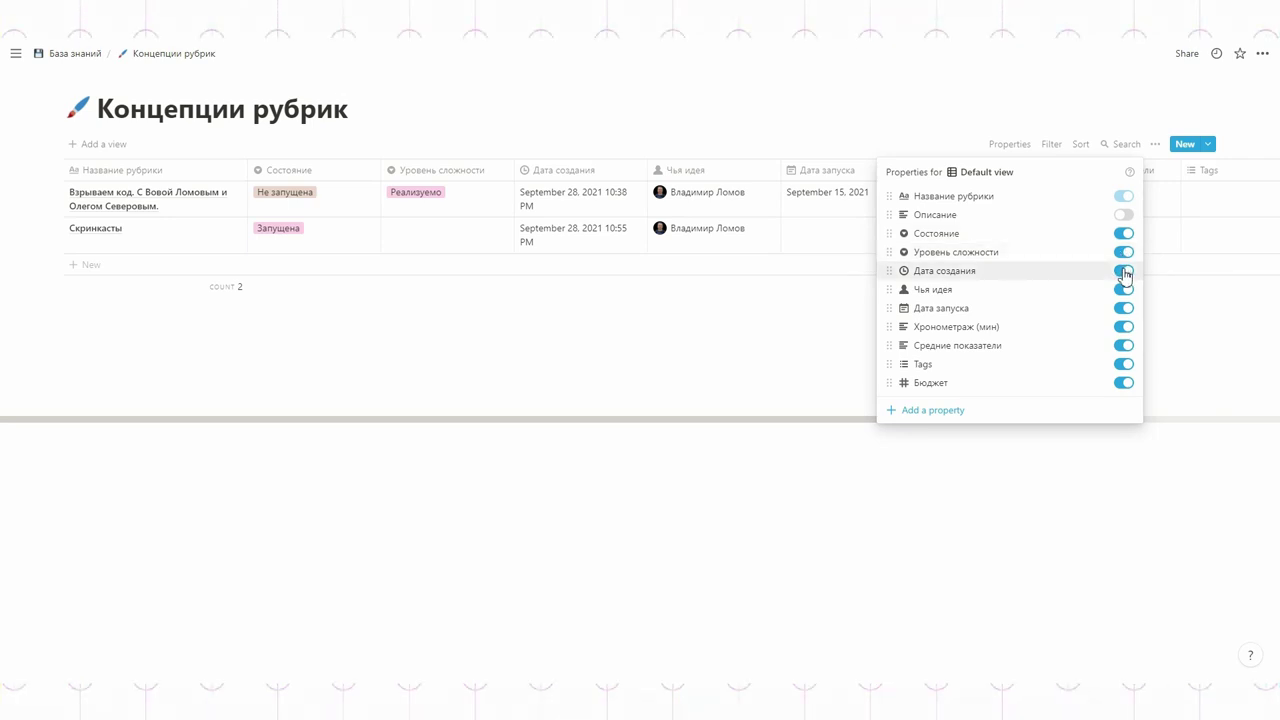
click(1124, 310)
click(1124, 345)
click(1124, 383)
click(738, 412)
Step: Add an Анамнез column in second position with the note 'Серия роликов о…' for the first rubric
click(1062, 171)
text(Анамнез)
key(Return)
drag(1063, 174, 343, 180)
click(296, 196)
text(Серия роликов)
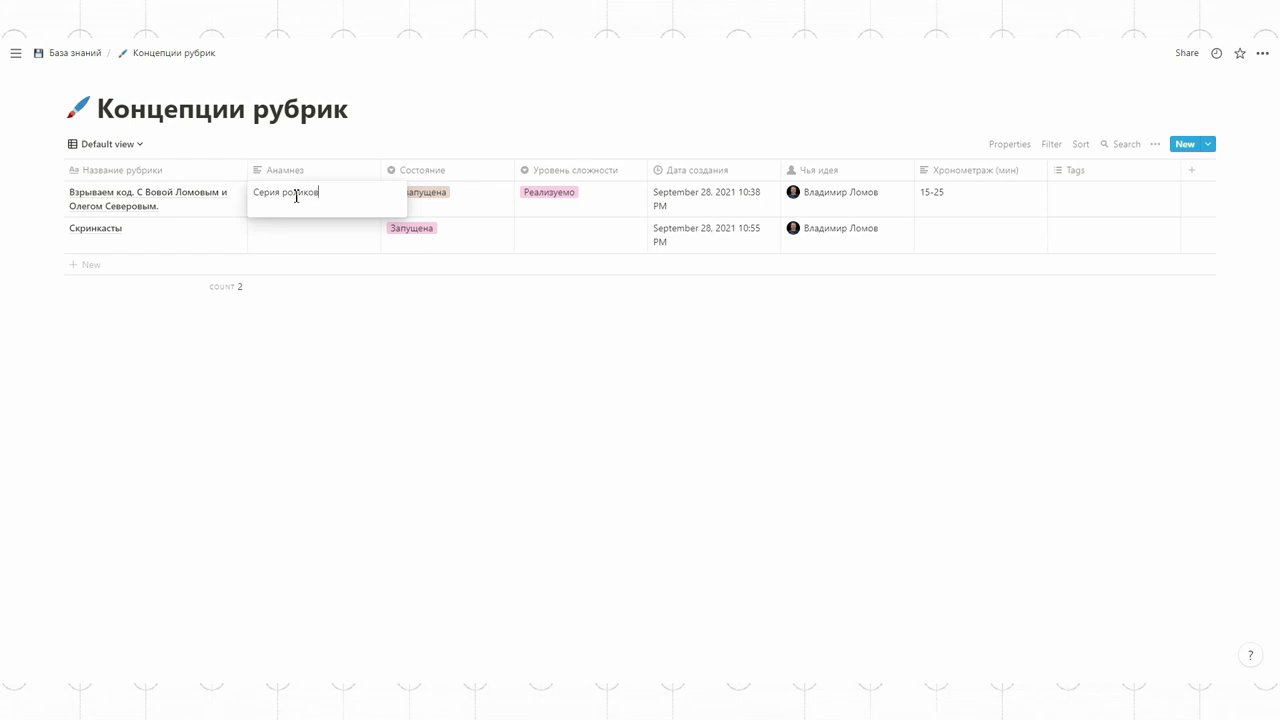
key(Escape)
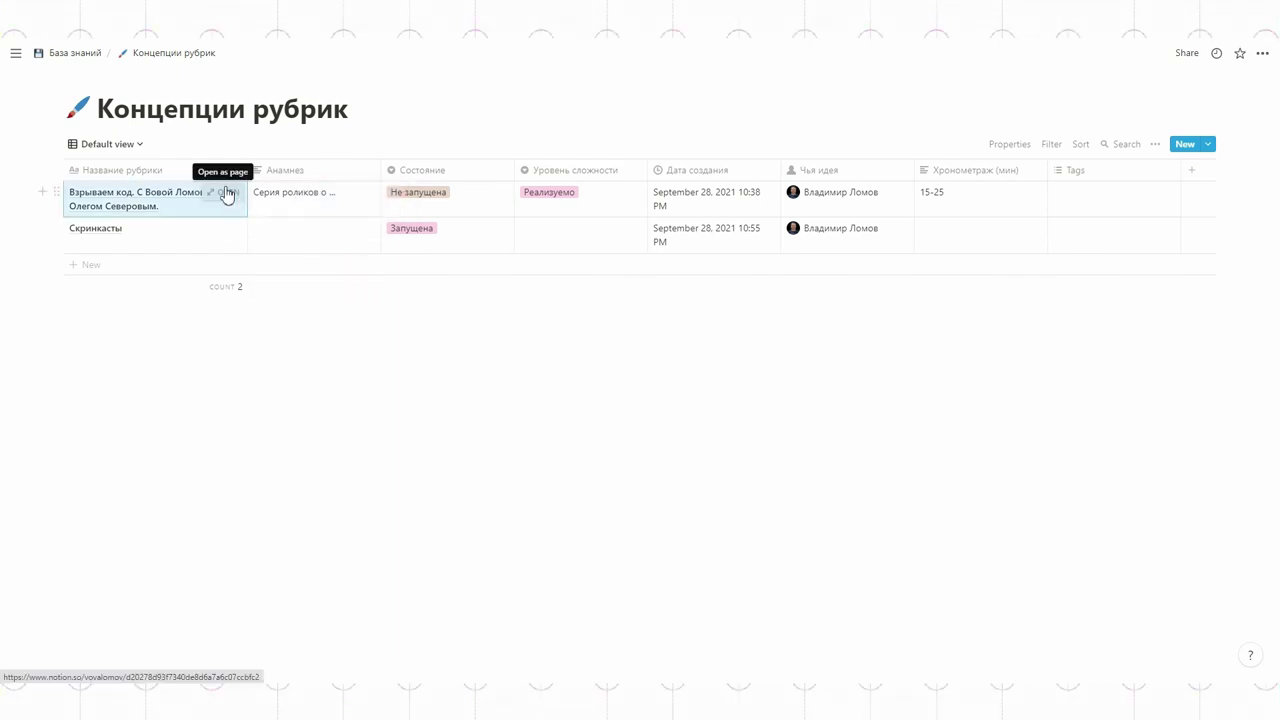
Step: Format Взрываем код's Бюджет as Ruble and change the amount from 300 to 300000
click(229, 194)
scroll(755, 424, down, 2)
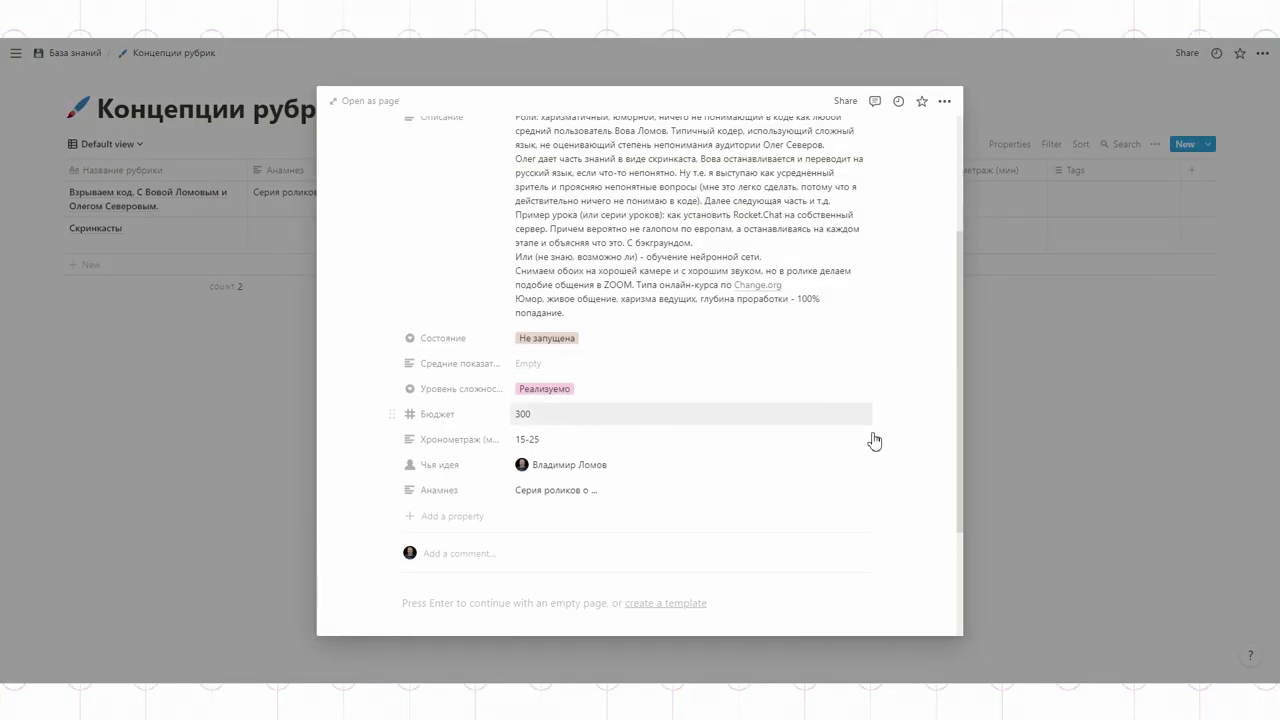
click(838, 417)
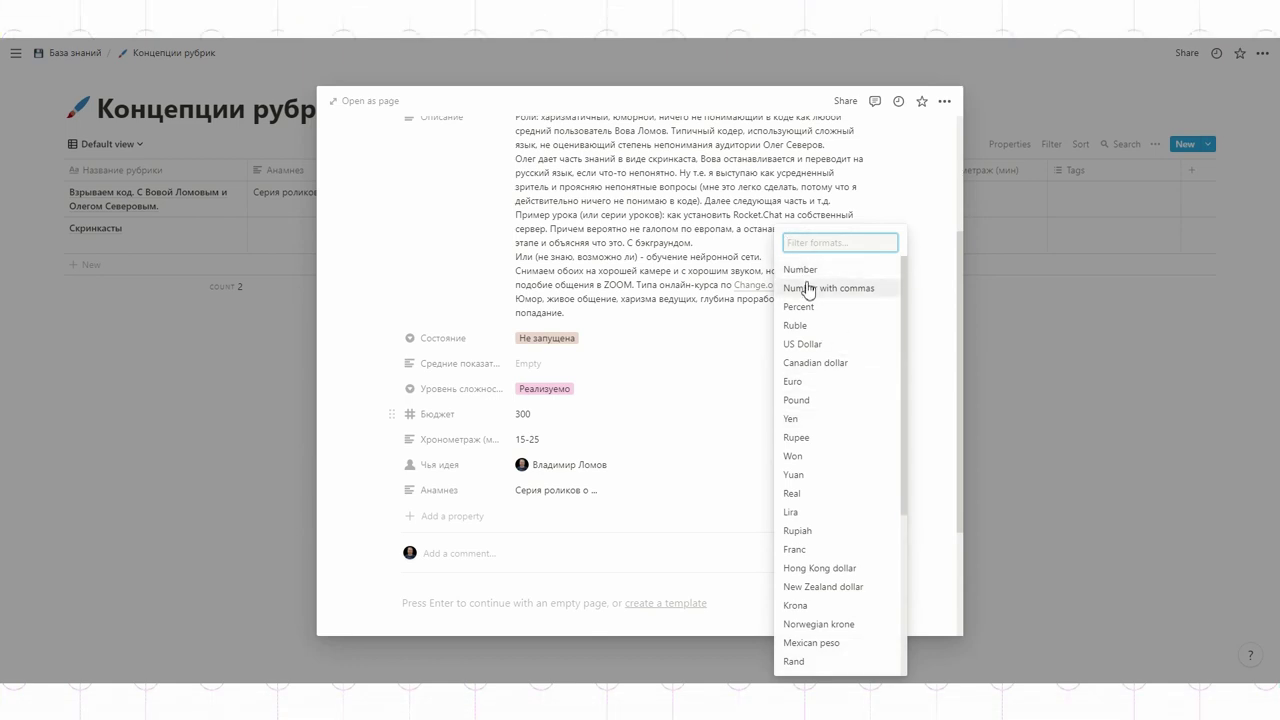
click(806, 328)
double_click(540, 413)
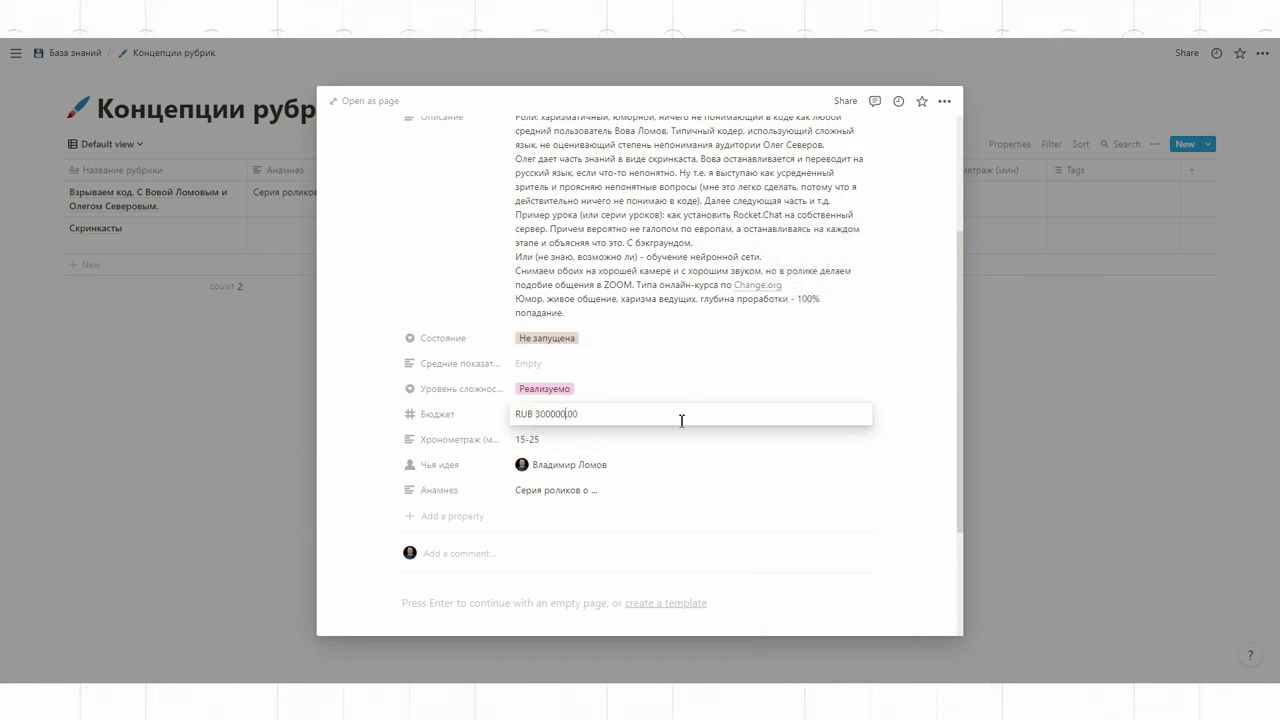
text(000)
click(754, 470)
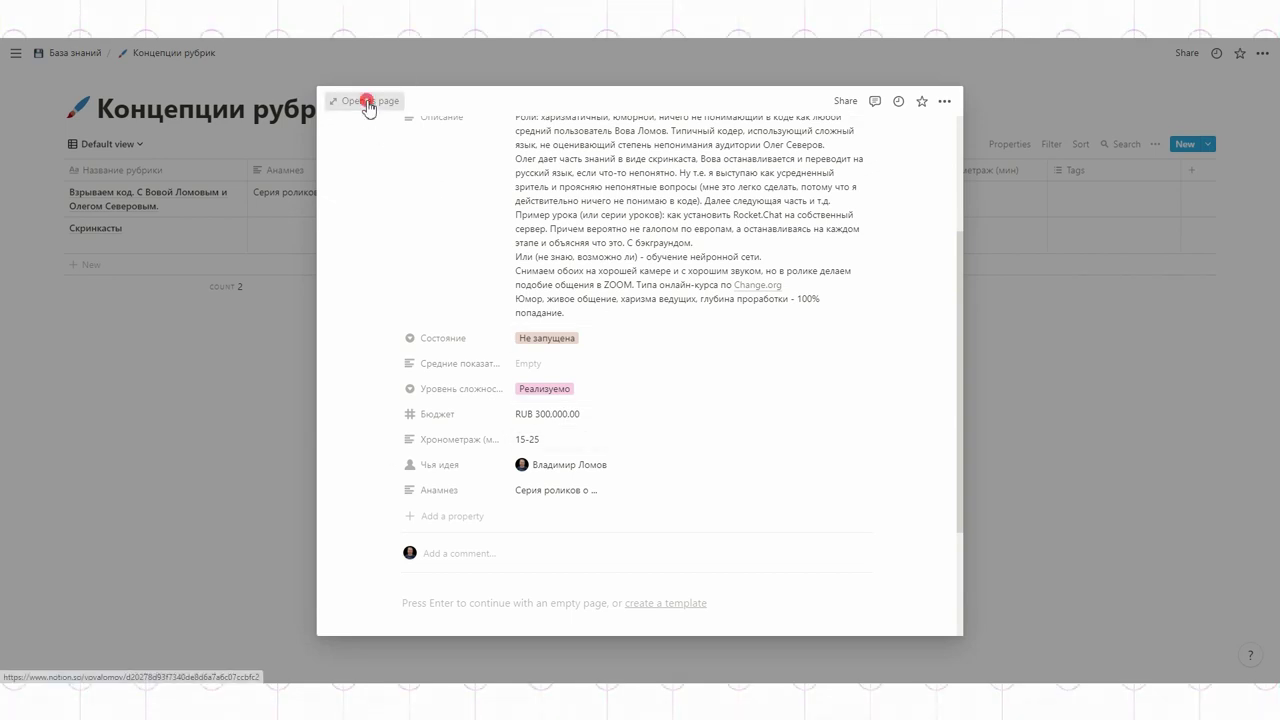
Step: Open Взрываем код as a full page and give it the orange gradient cover from the Gallery
click(366, 101)
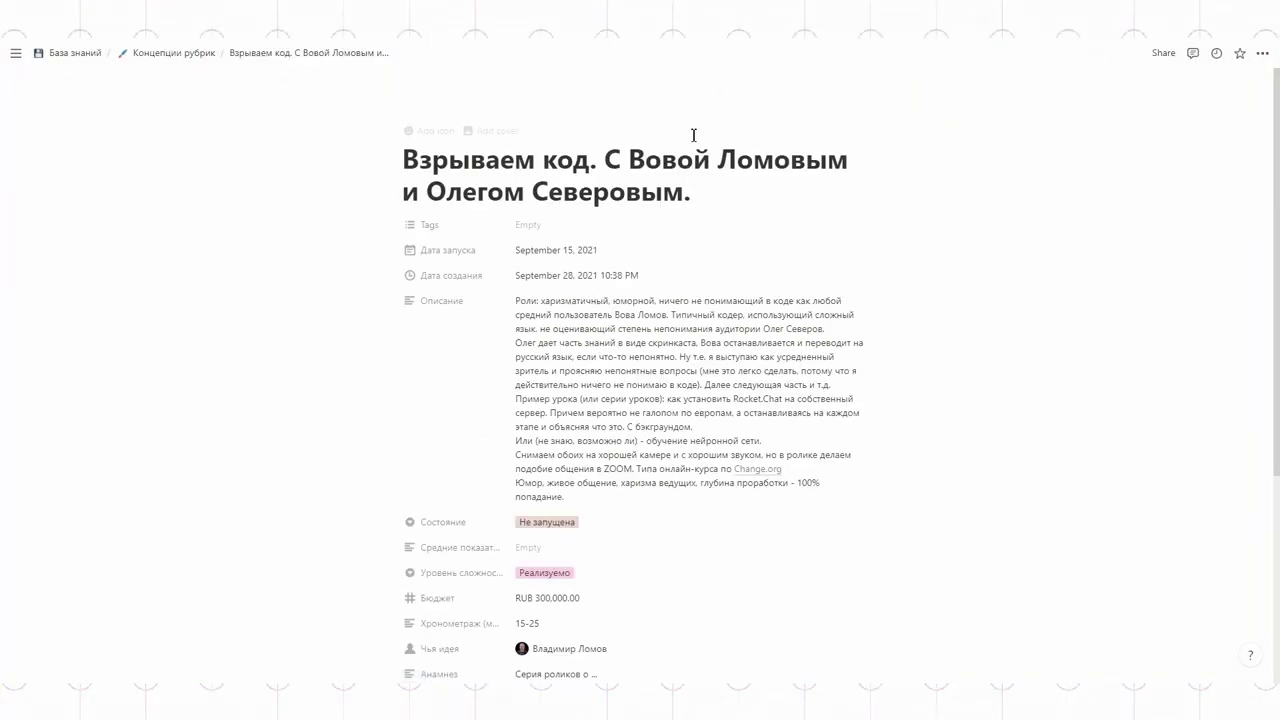
click(492, 135)
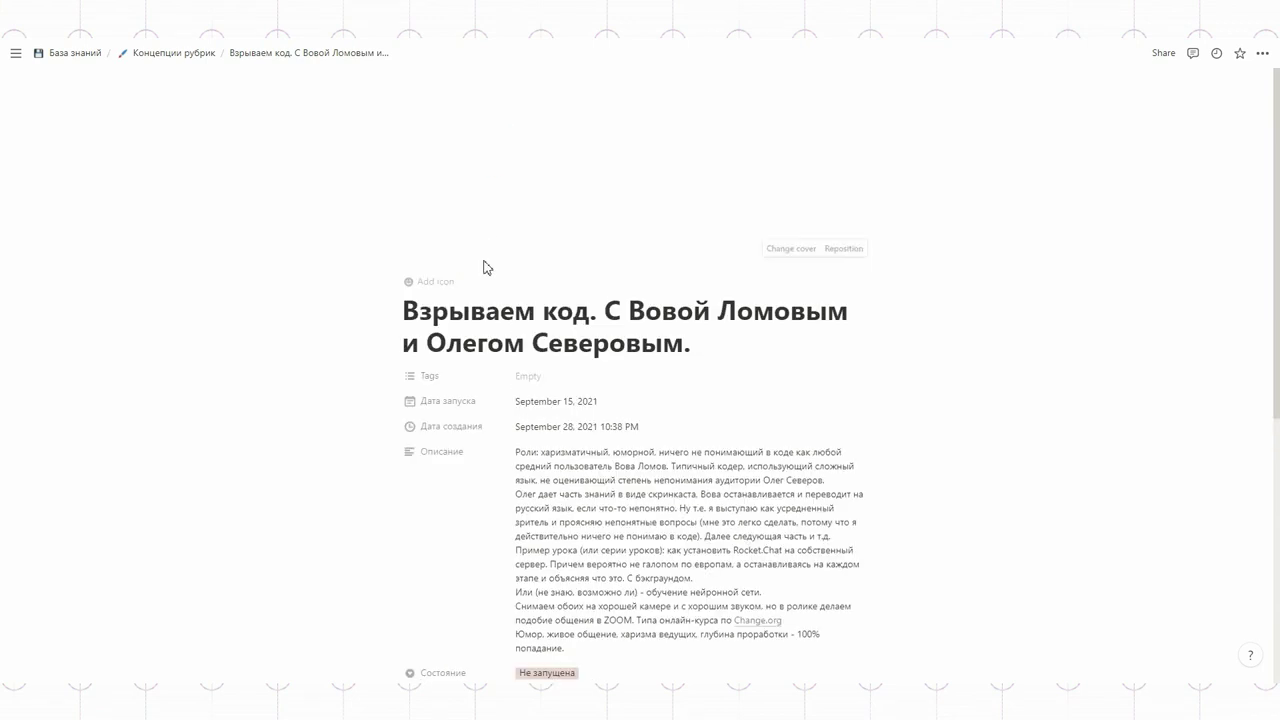
click(780, 249)
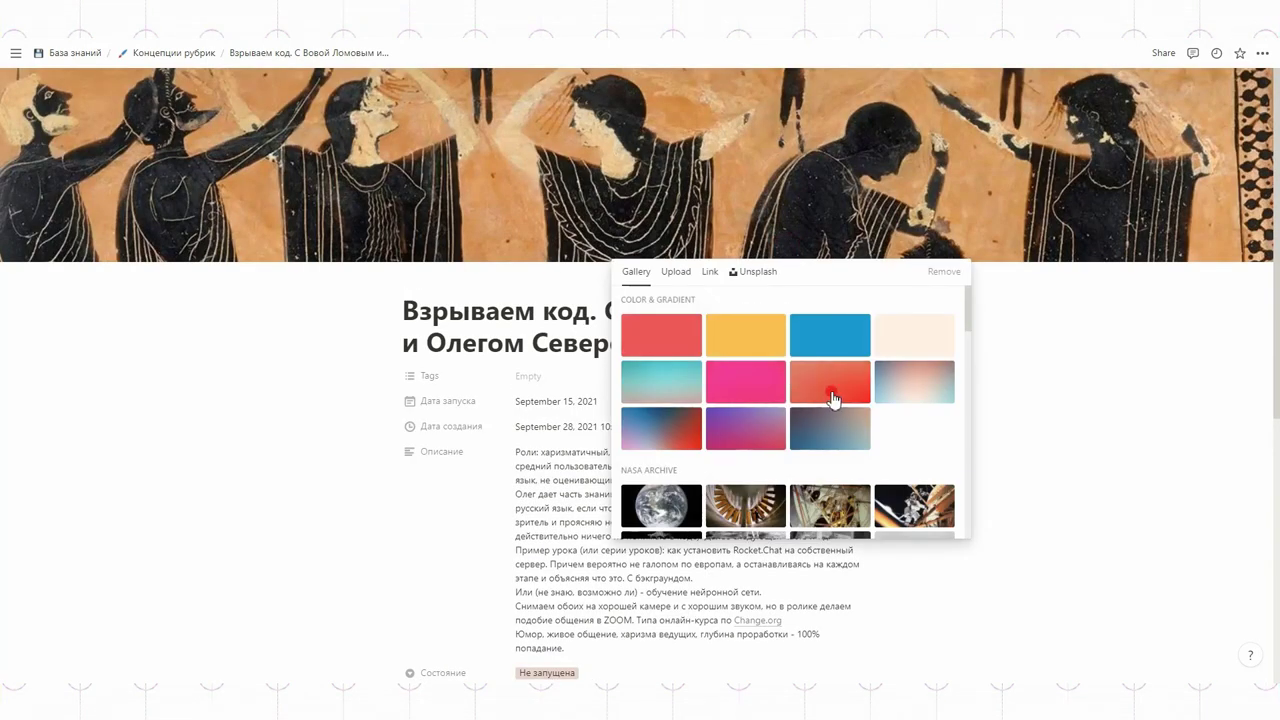
click(834, 388)
click(1100, 416)
Step: Paste the copied text into a new block below the comments
scroll(991, 378, down, 2)
scroll(991, 378, down, 3)
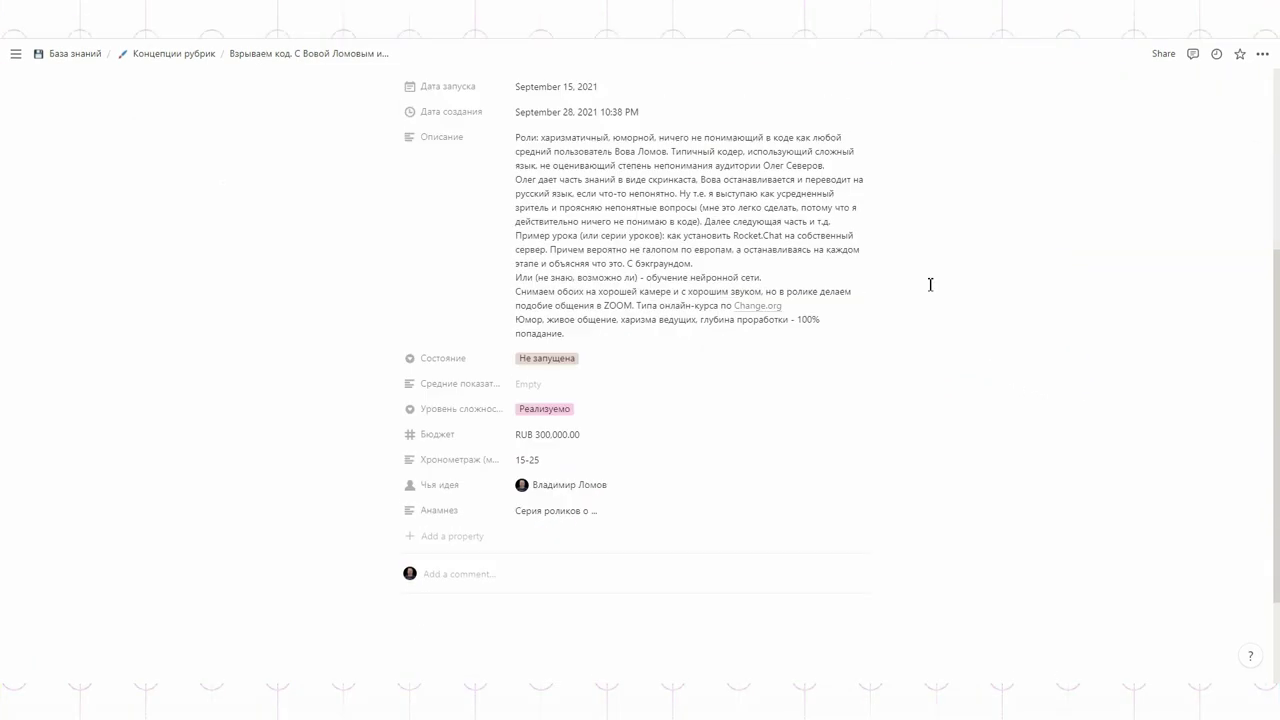
click(423, 488)
key(ctrl+v)
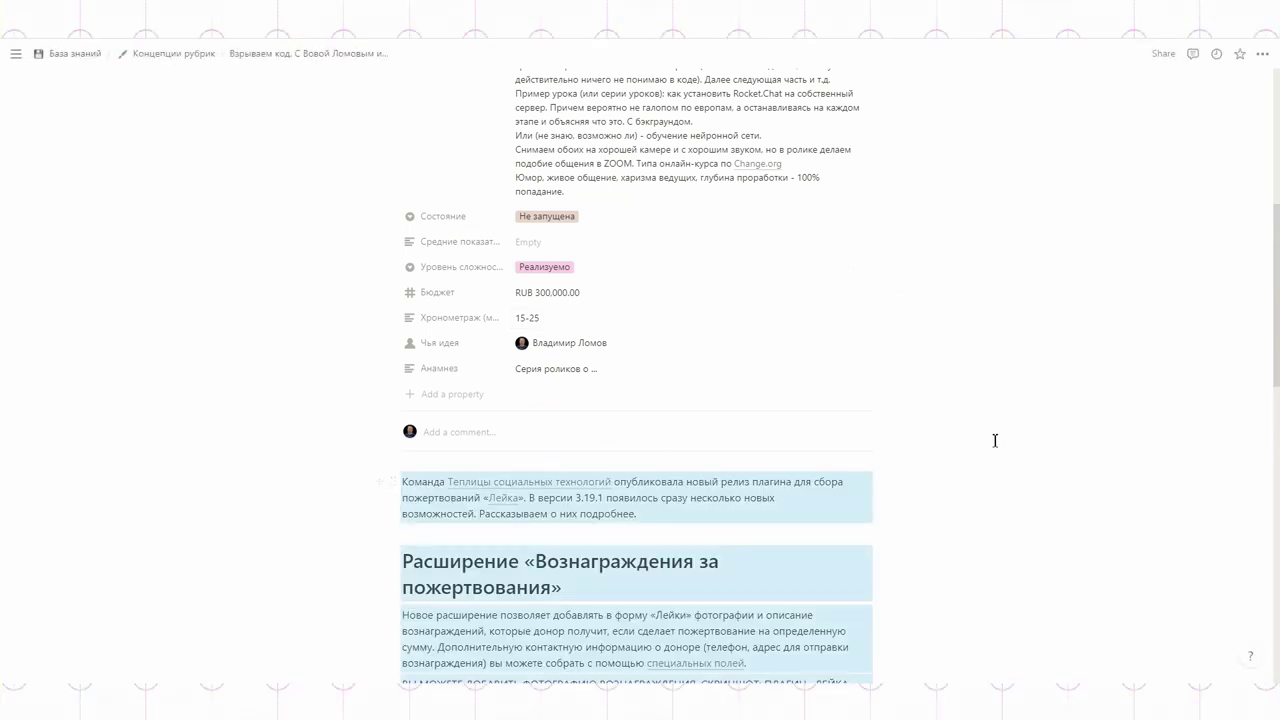
scroll(926, 434, down, 10)
scroll(952, 528, up, 15)
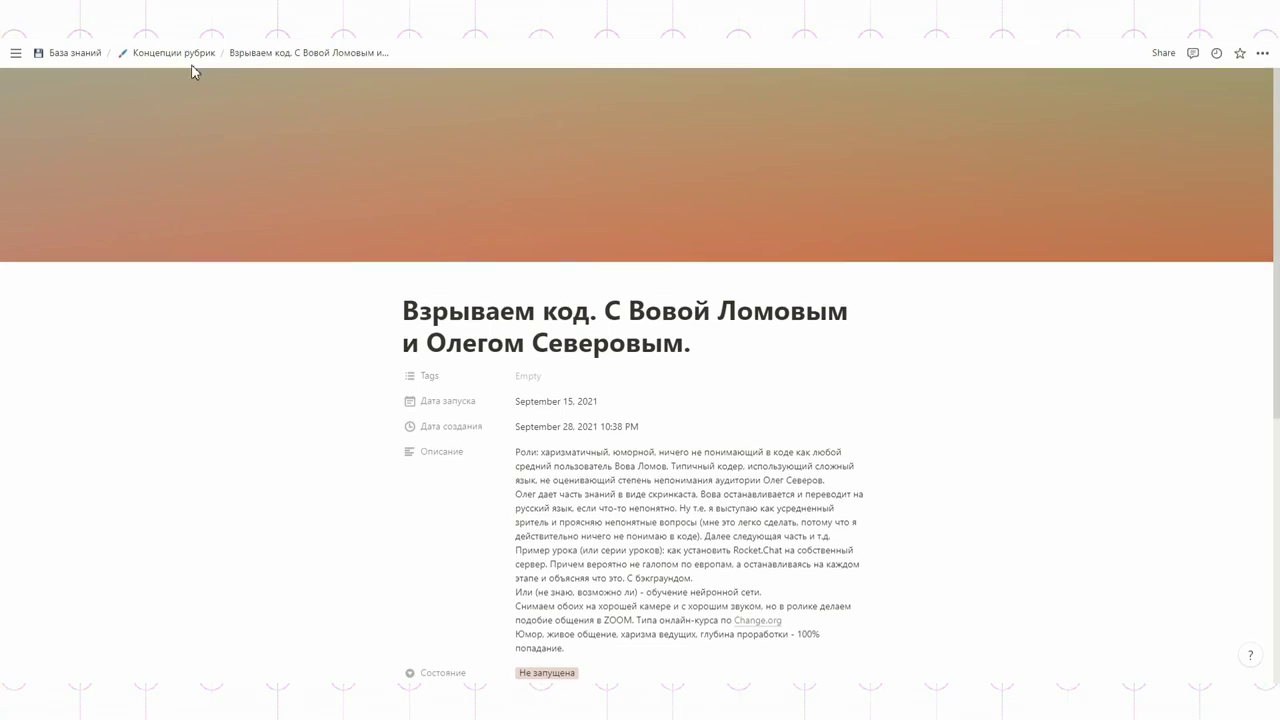
Step: Copy the Взрываем код page link into Скринкасты's Описание after 'Можно посмотреть здесь:', then check it
click(180, 55)
right_click(112, 211)
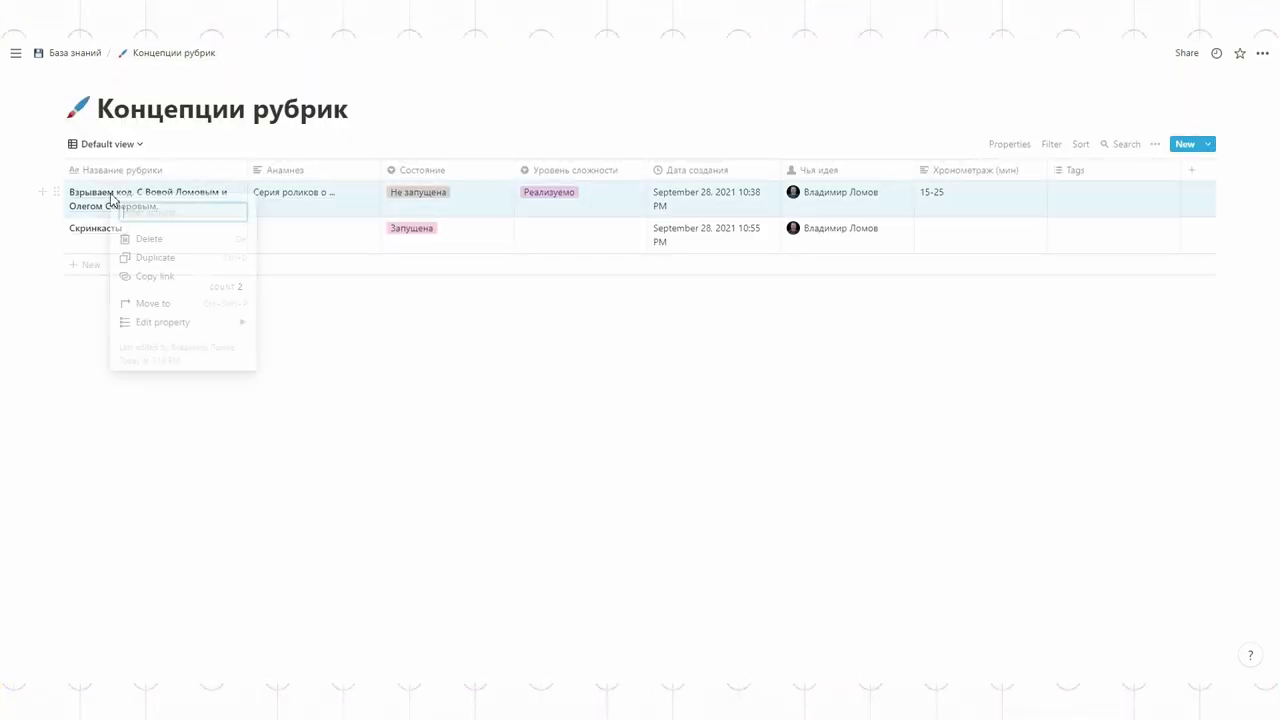
click(145, 276)
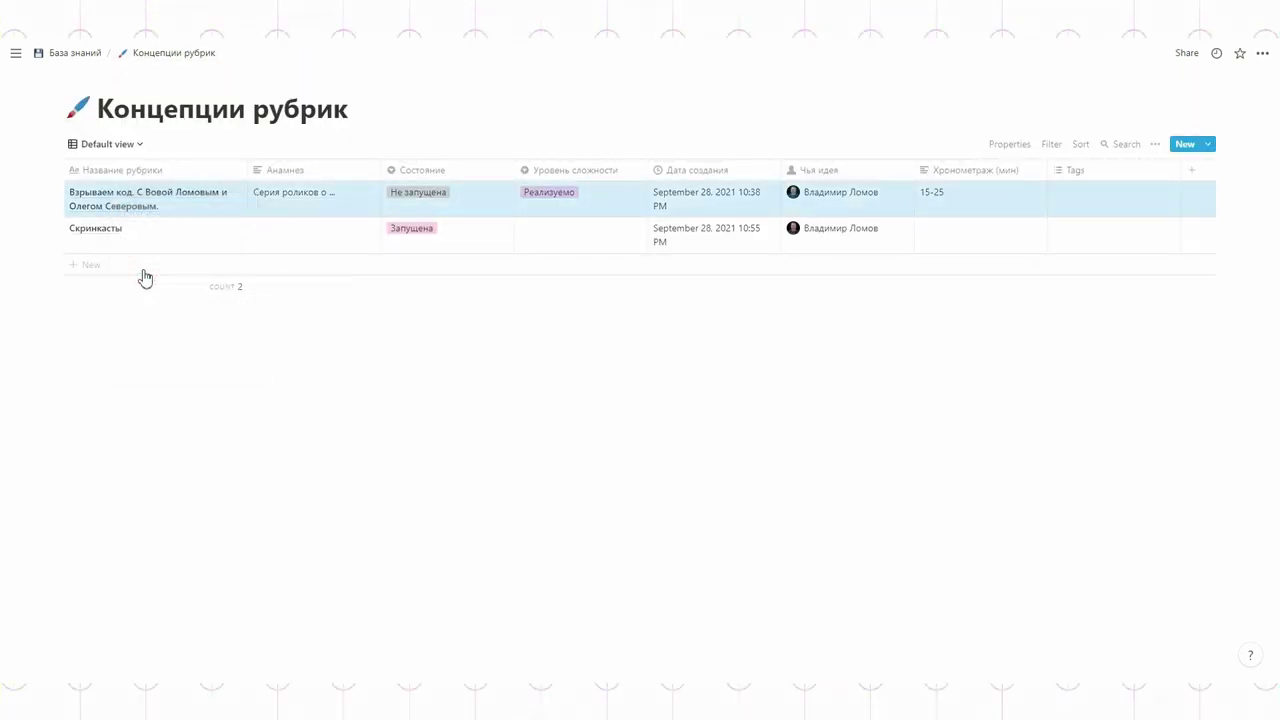
click(222, 231)
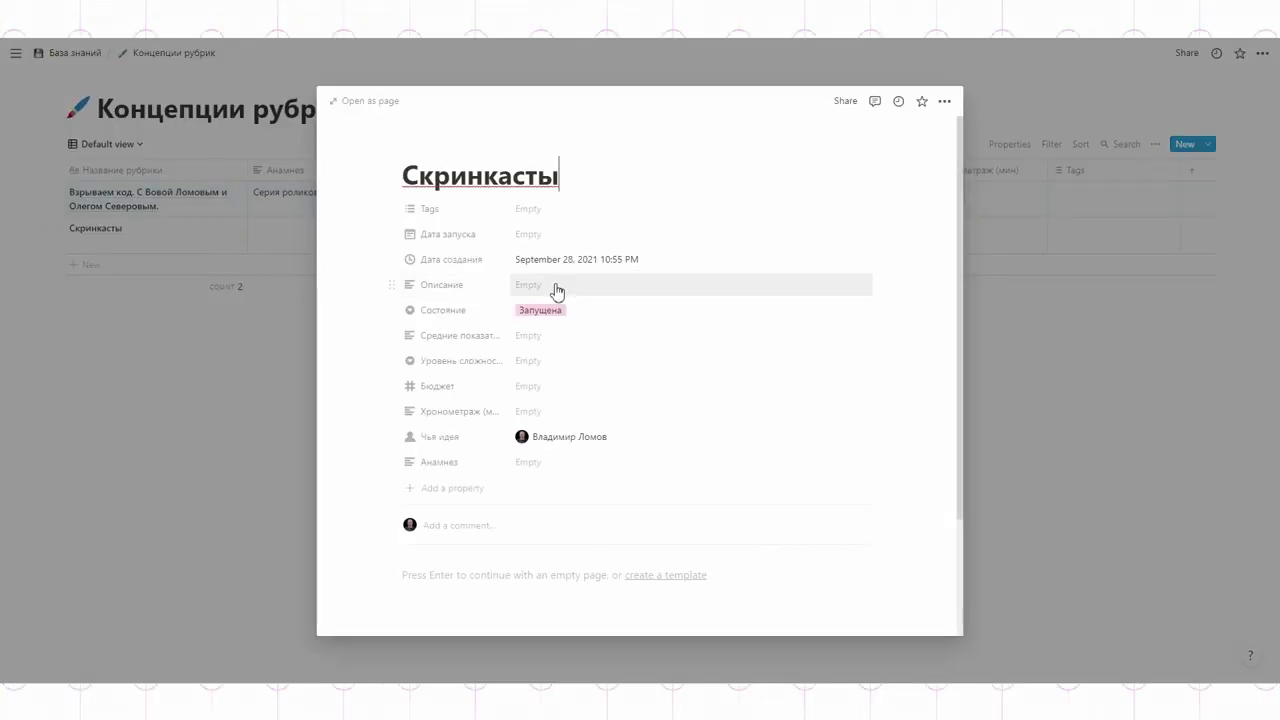
click(541, 284)
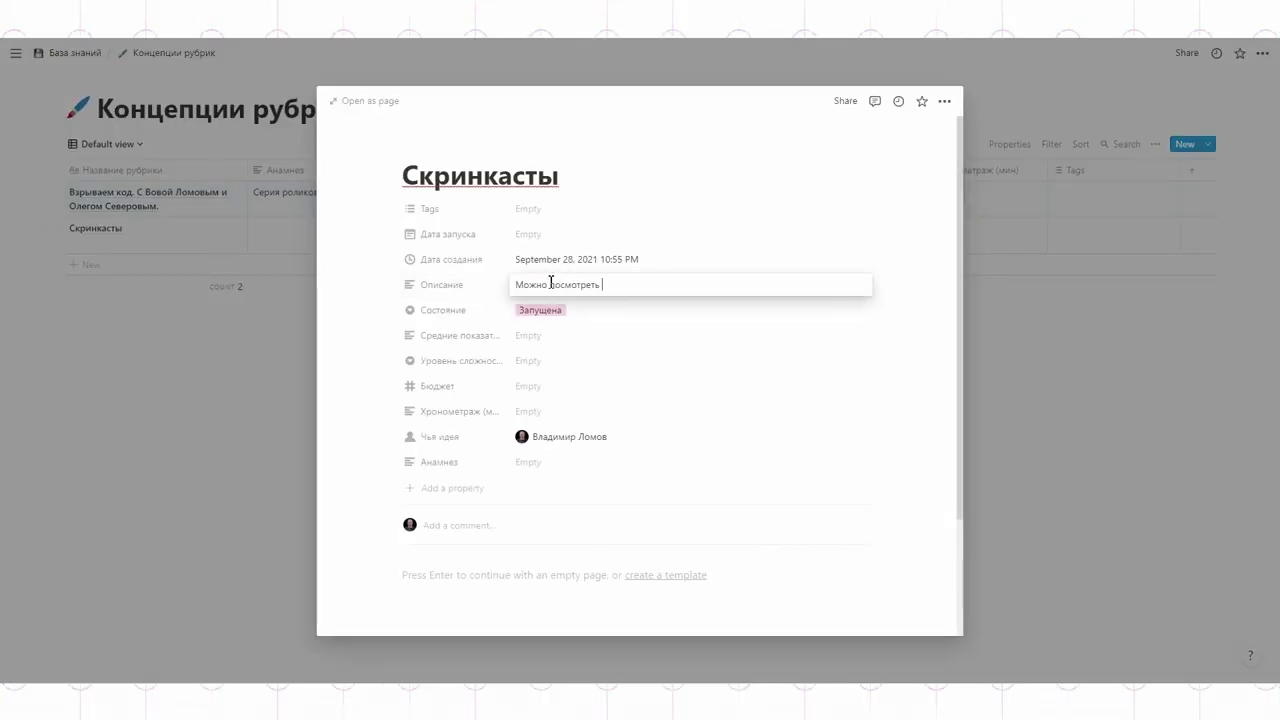
click(623, 303)
click(624, 304)
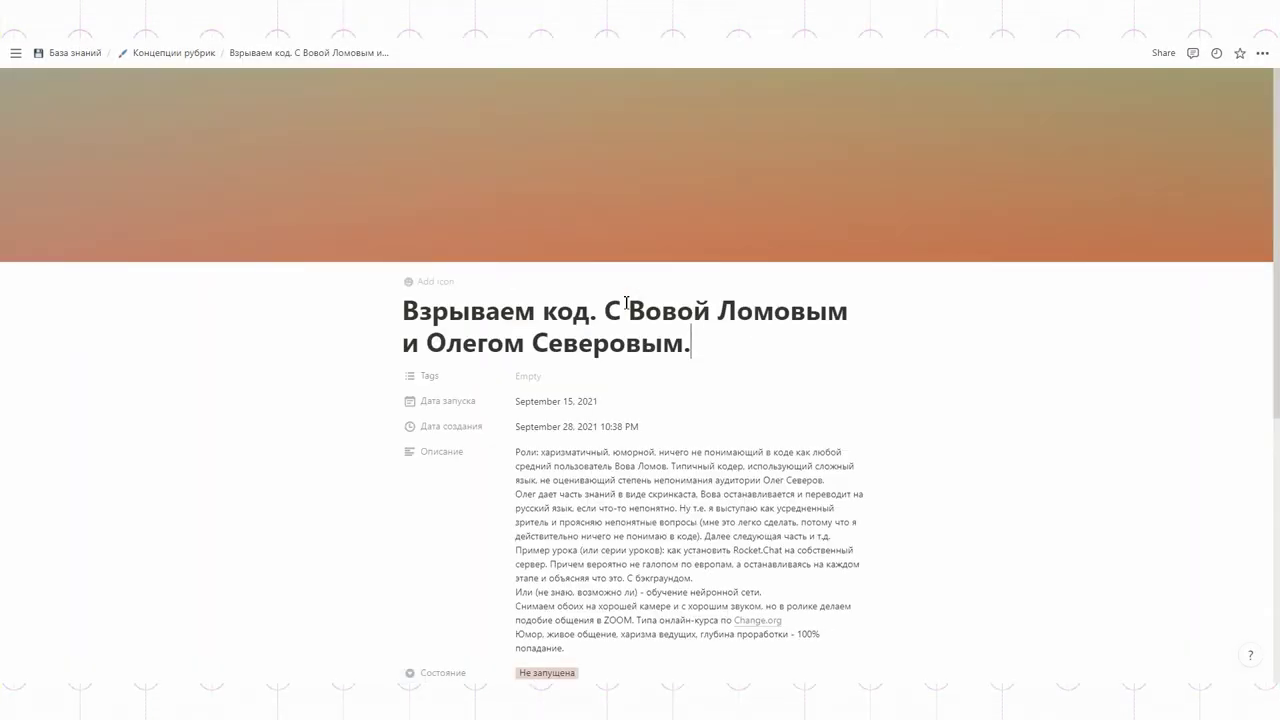
click(157, 55)
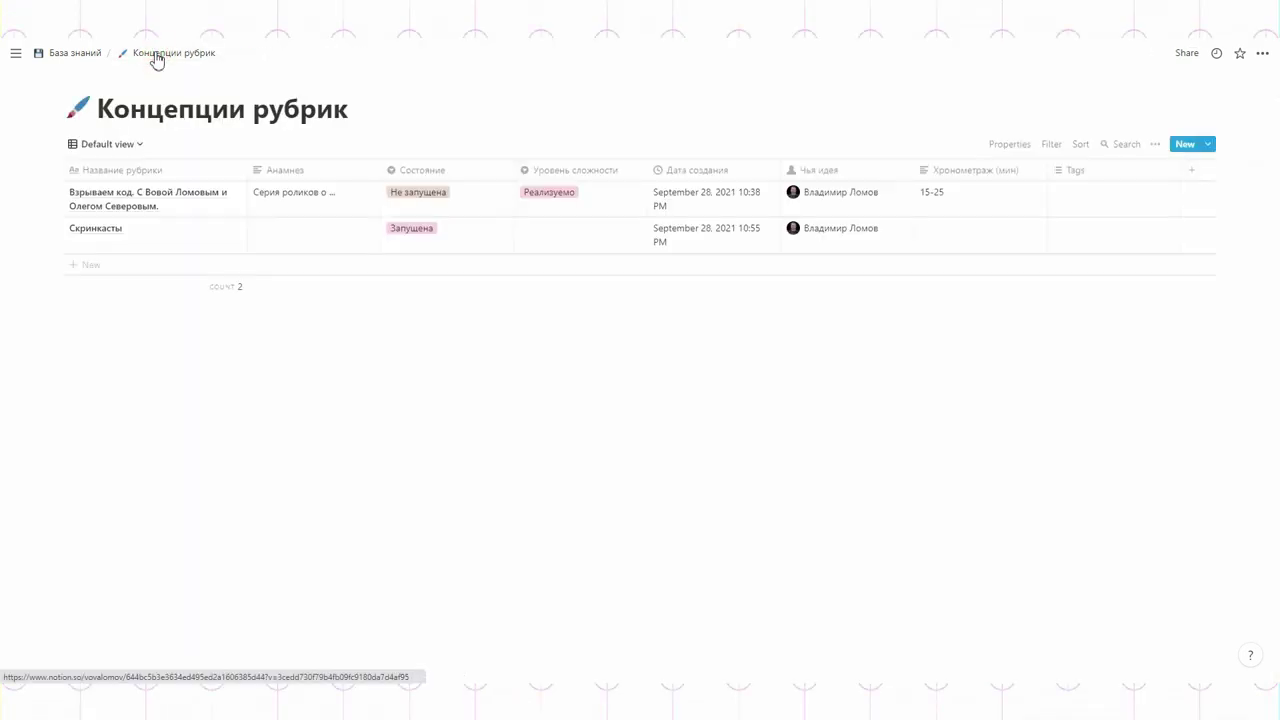
Step: Add a 'Посмотрите здесь' bullet to База знаний, linking здесь to the Взрываем код page
click(84, 58)
scroll(509, 483, down, 1)
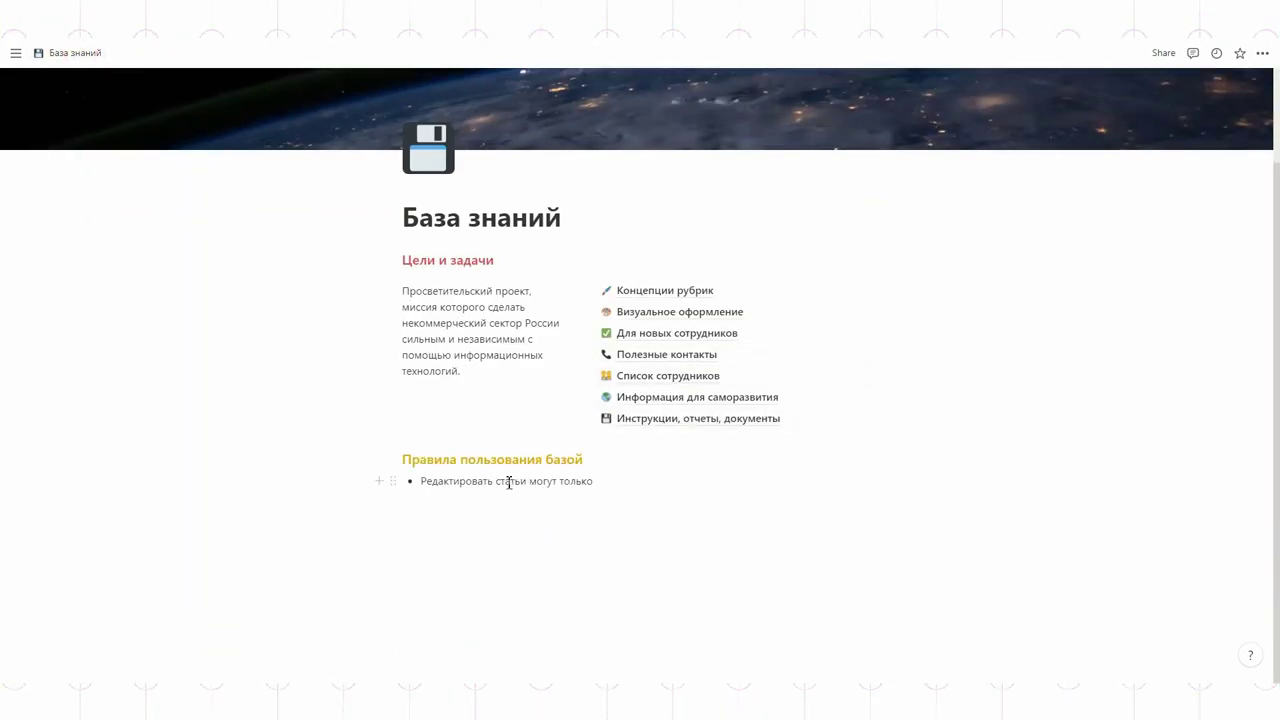
key(Return)
text(Посмотрите)
key(shift+Left)
key(shift+Left)
key(shift+Left)
key(shift+Left)
key(shift+Left)
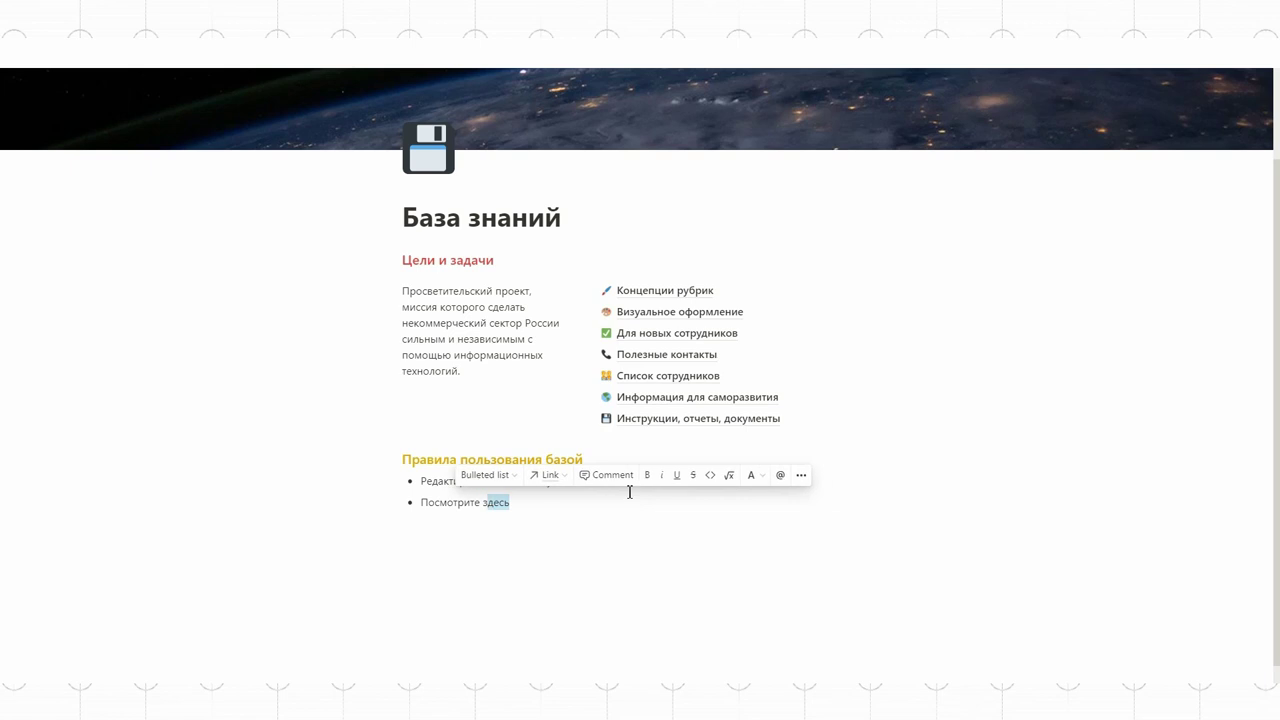
click(548, 475)
key(ctrl+v)
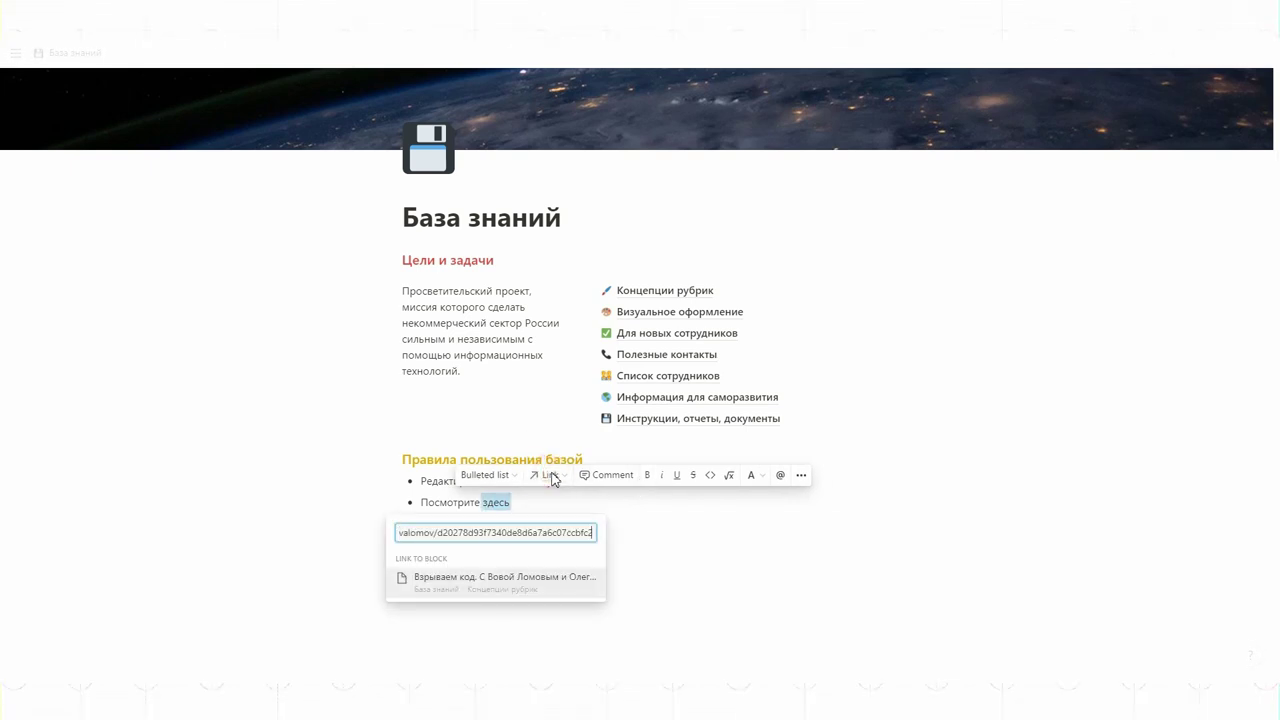
key(Return)
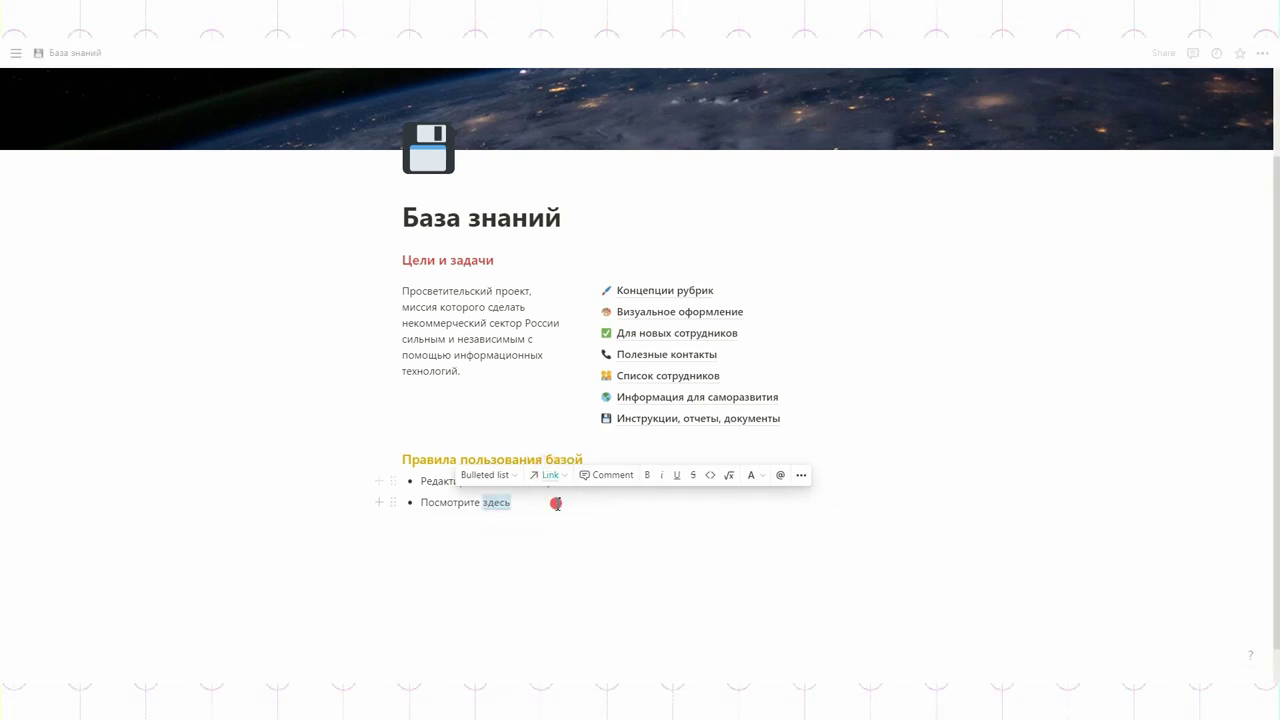
click(556, 503)
click(491, 502)
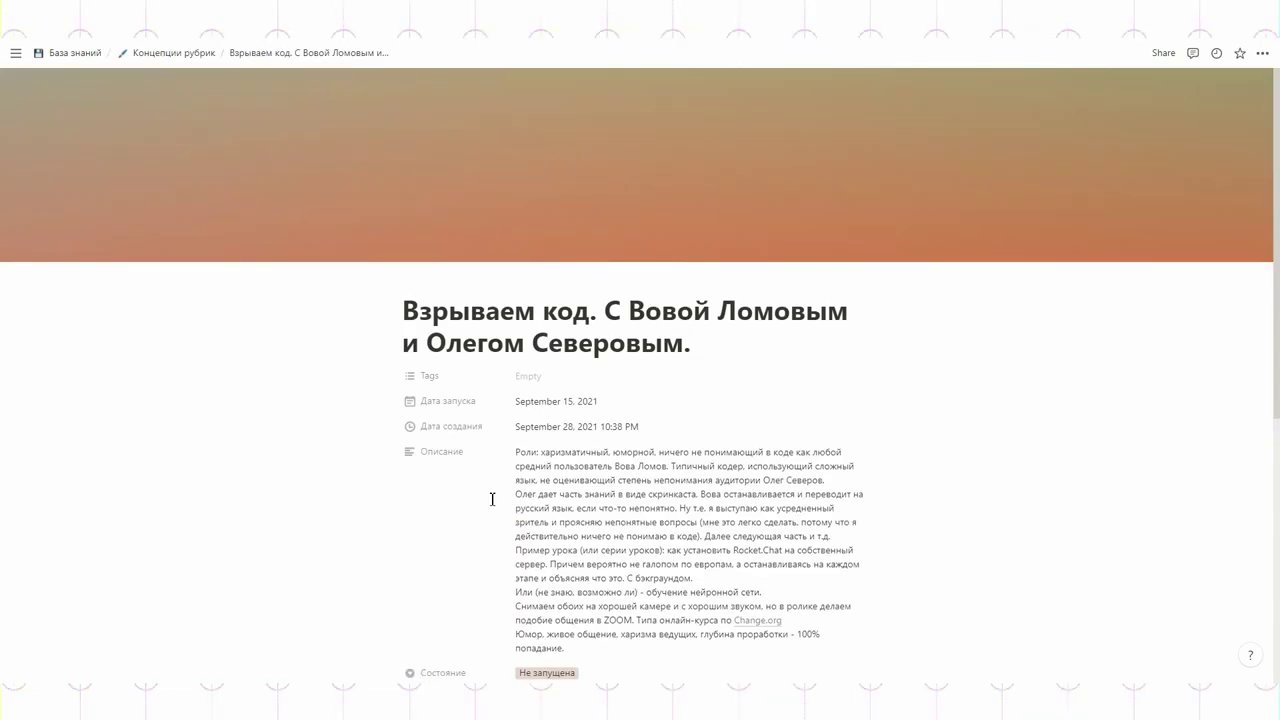
click(166, 55)
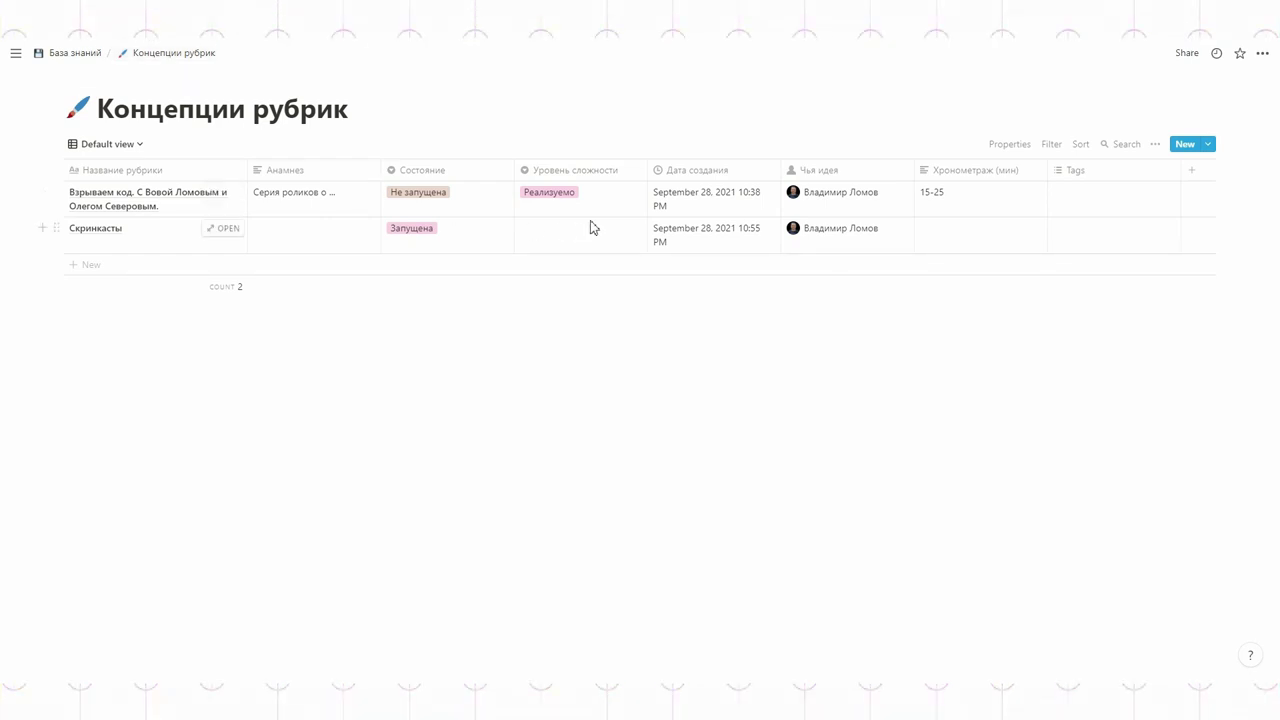
Step: Try a Дата запуска 'Is' date filter on the Default view, then remove it
click(1052, 146)
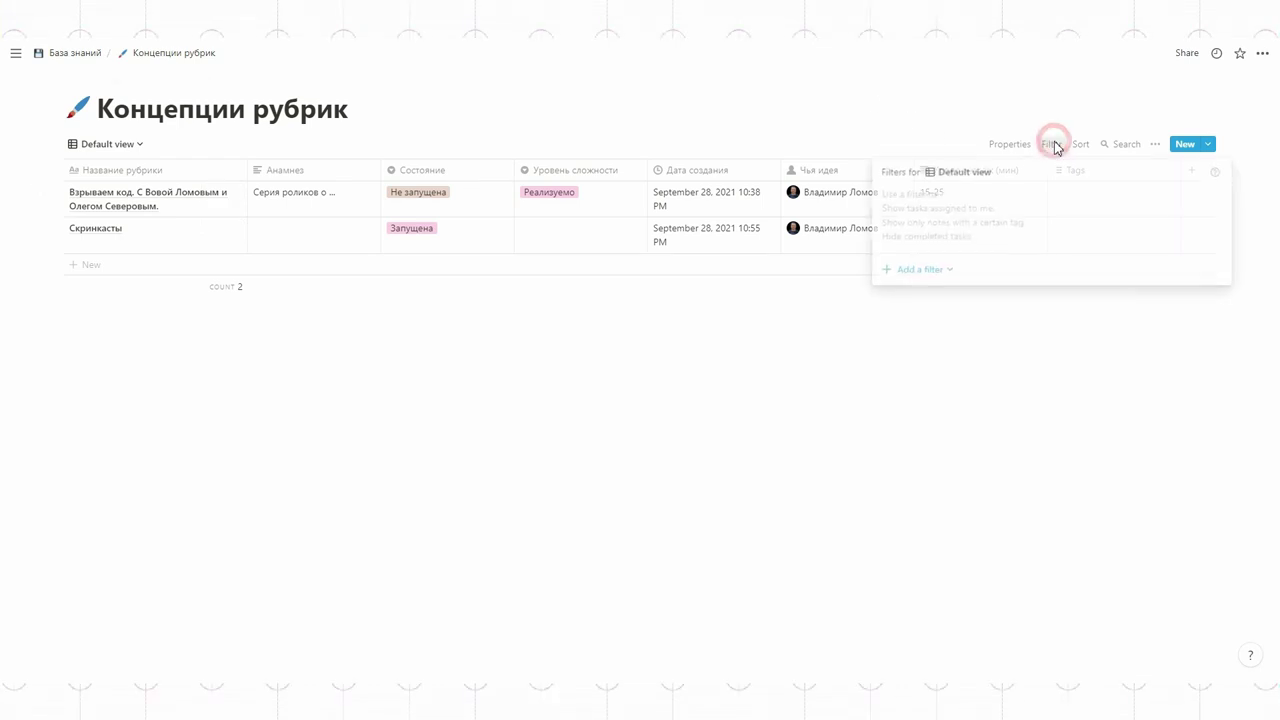
click(936, 270)
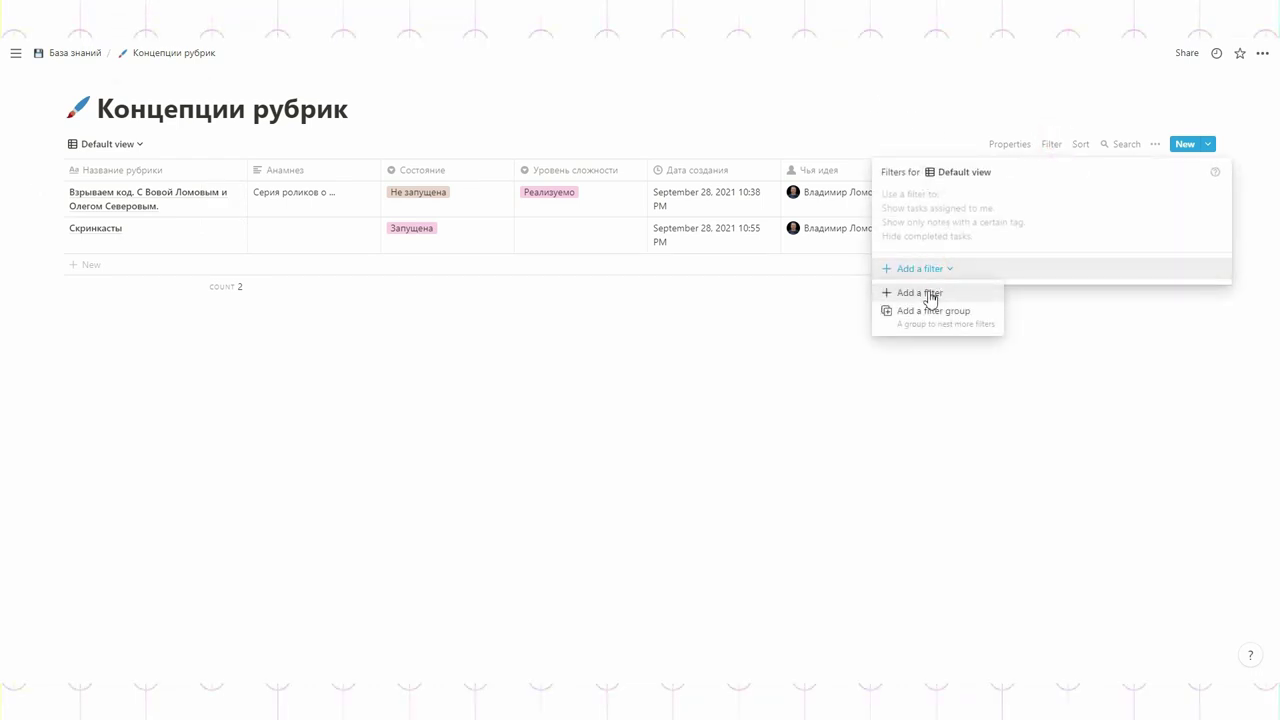
click(930, 293)
click(955, 198)
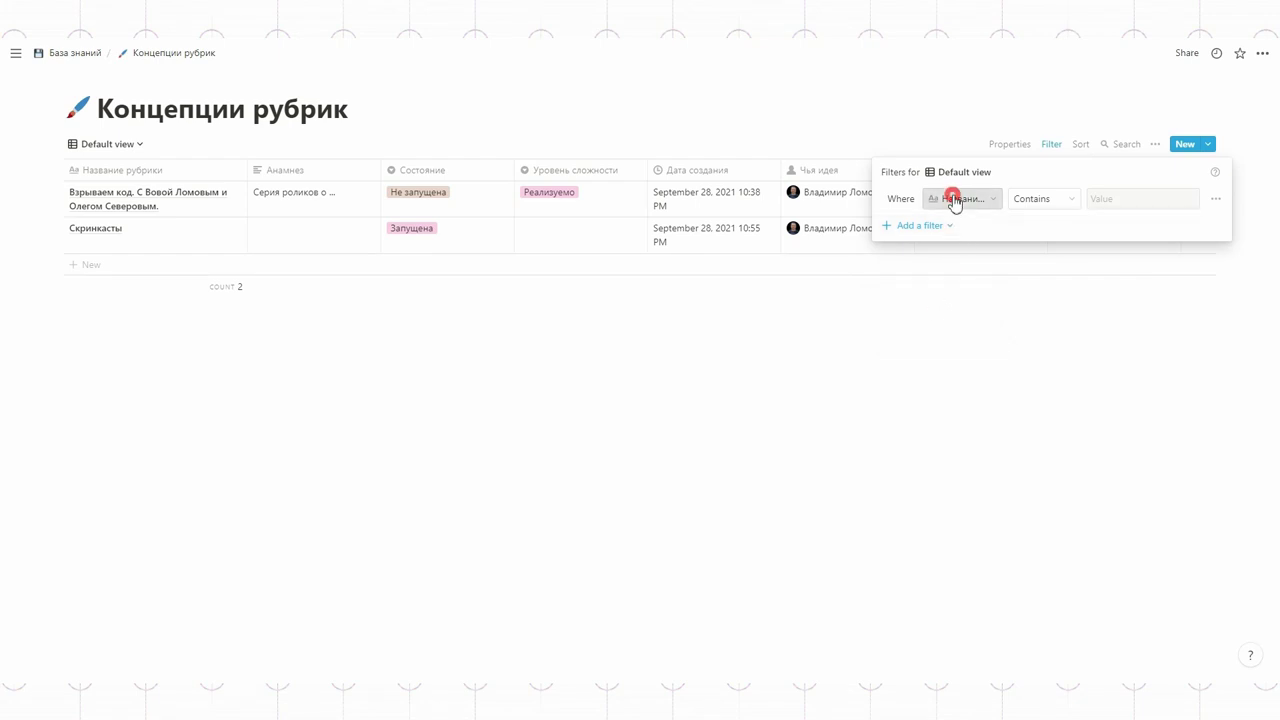
click(925, 330)
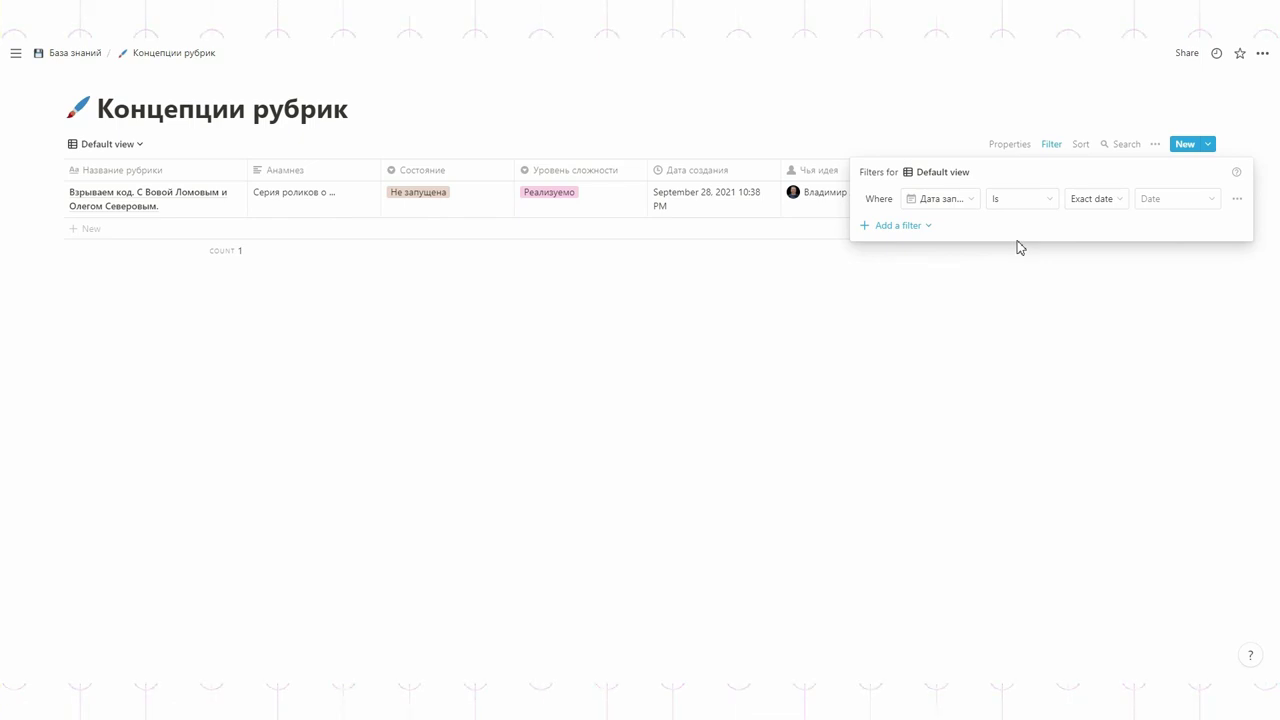
click(1016, 202)
click(1016, 202)
click(1075, 199)
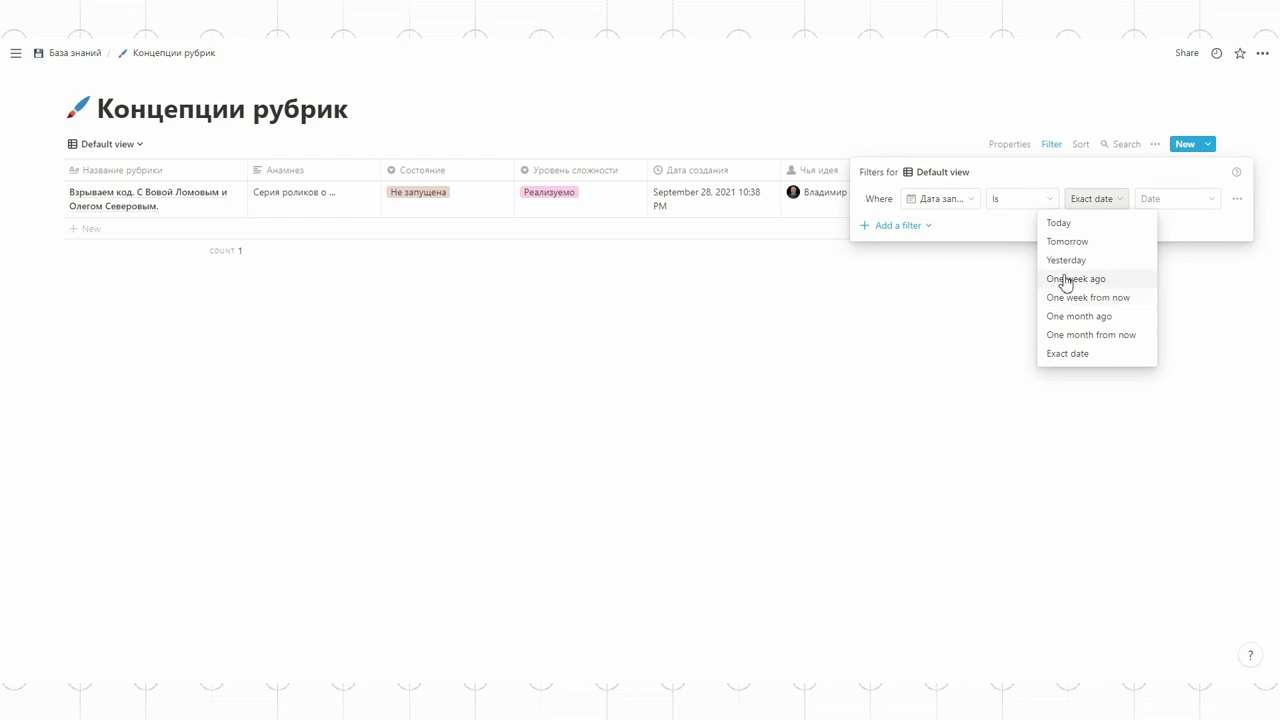
click(1058, 172)
click(1237, 198)
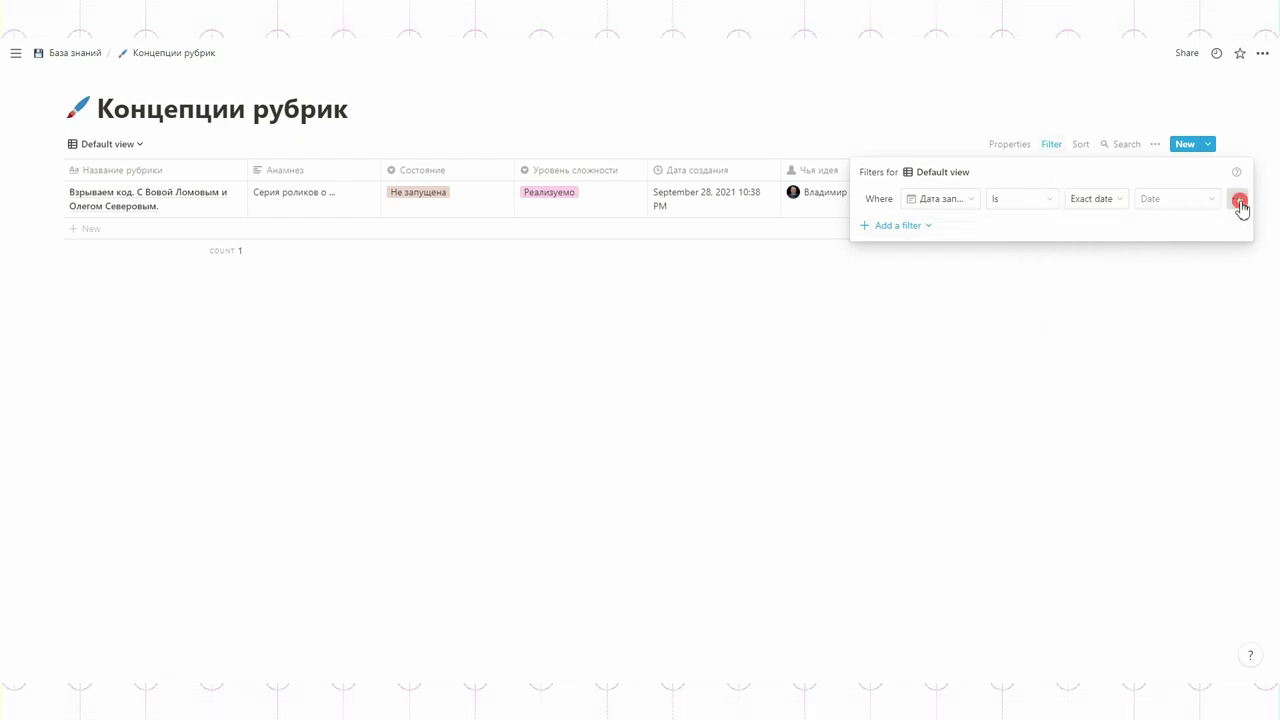
click(1211, 223)
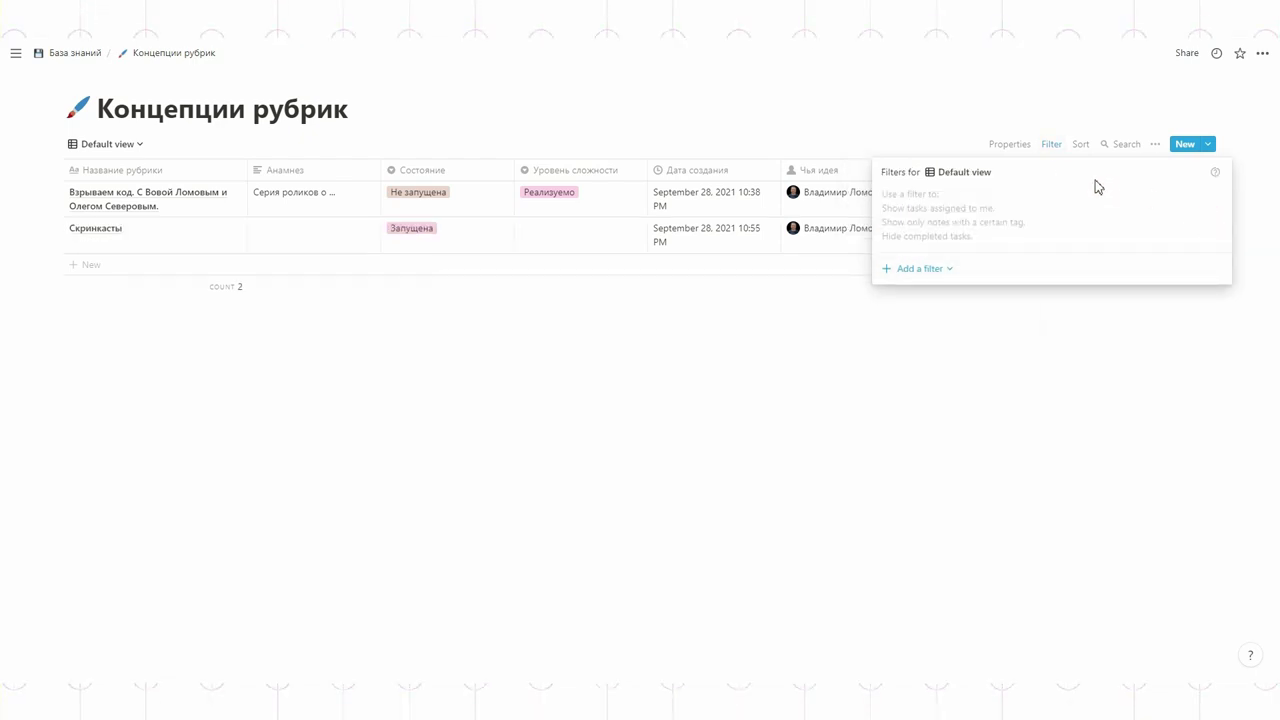
Step: Filter the Default view to rubrics whose Дата запуска is empty
click(920, 270)
click(918, 293)
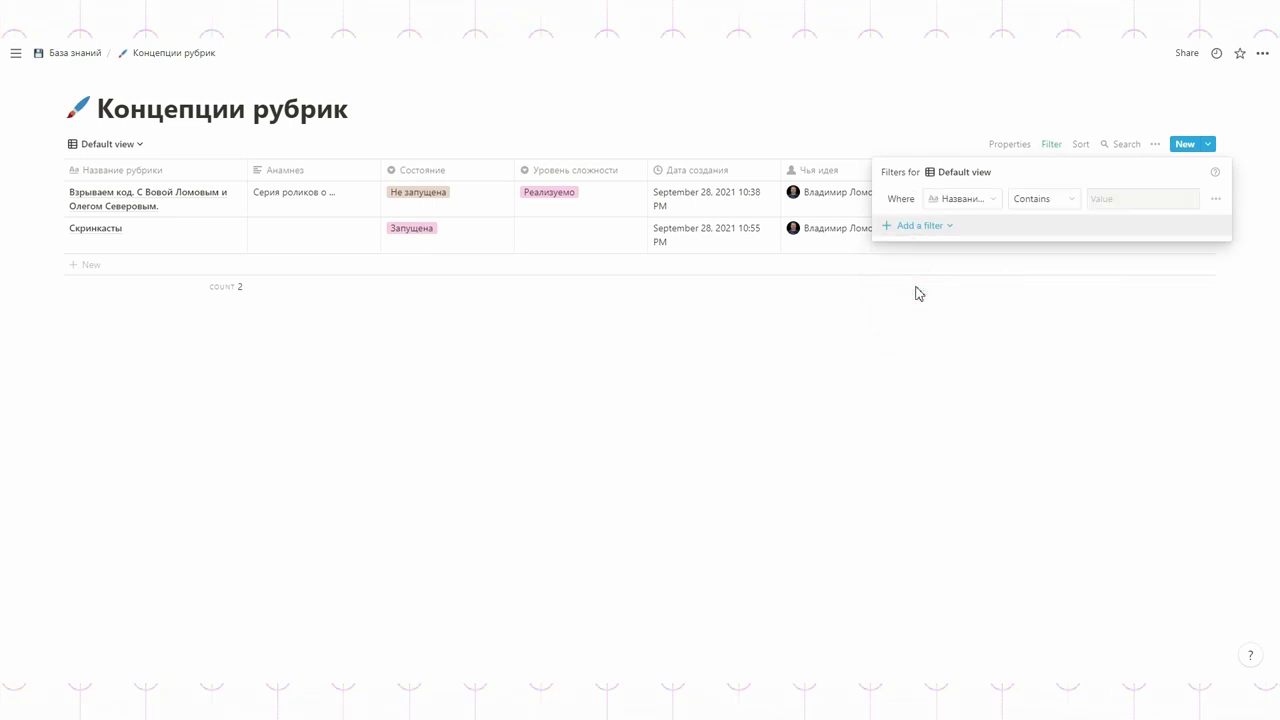
click(958, 199)
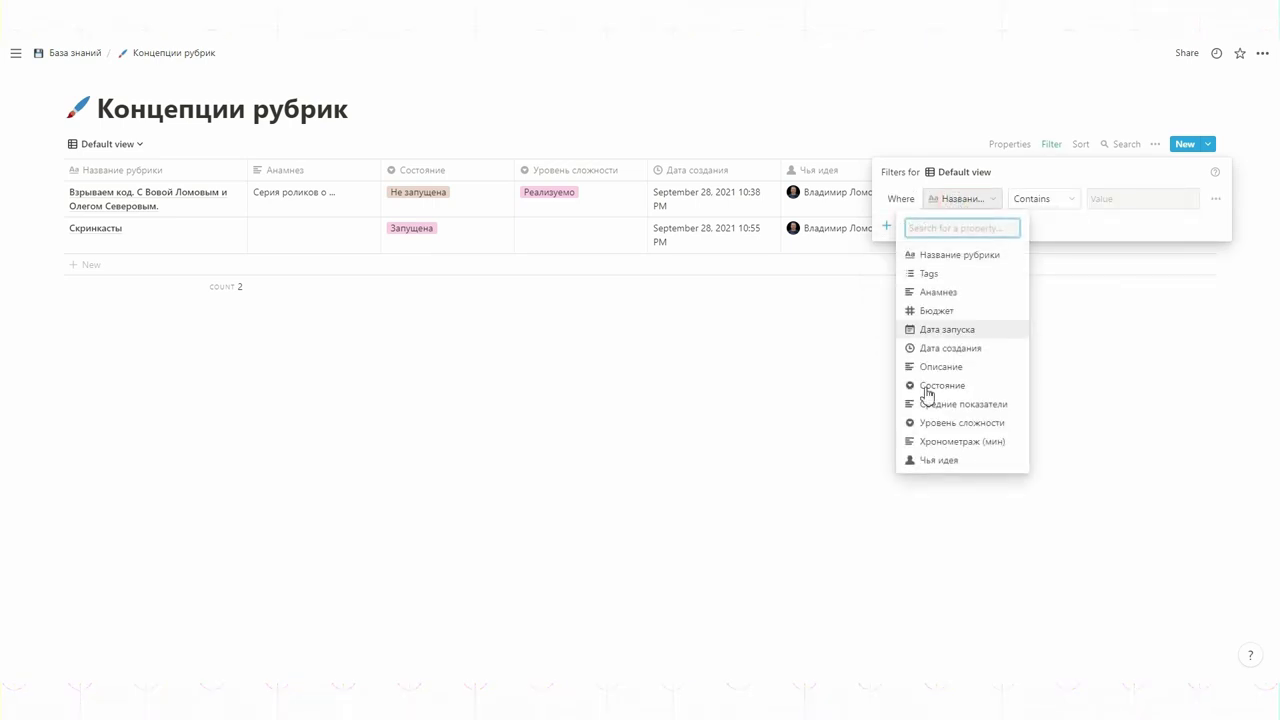
click(946, 329)
click(1017, 198)
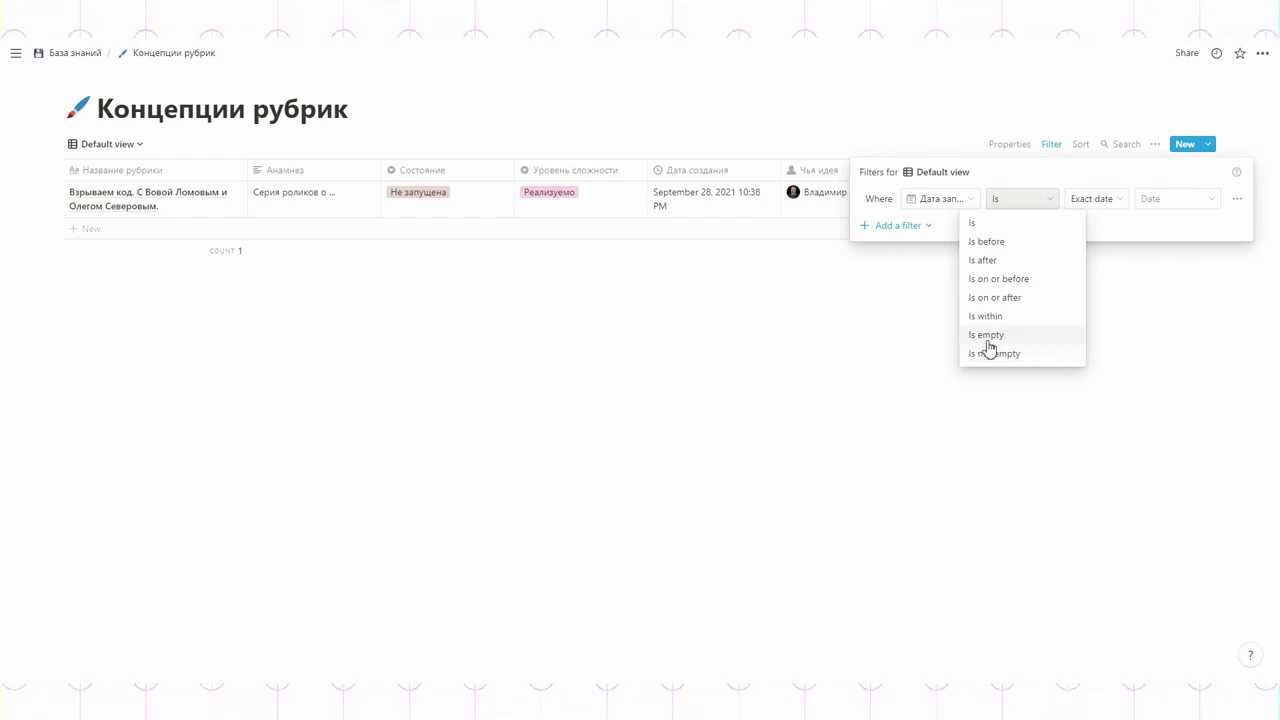
click(987, 336)
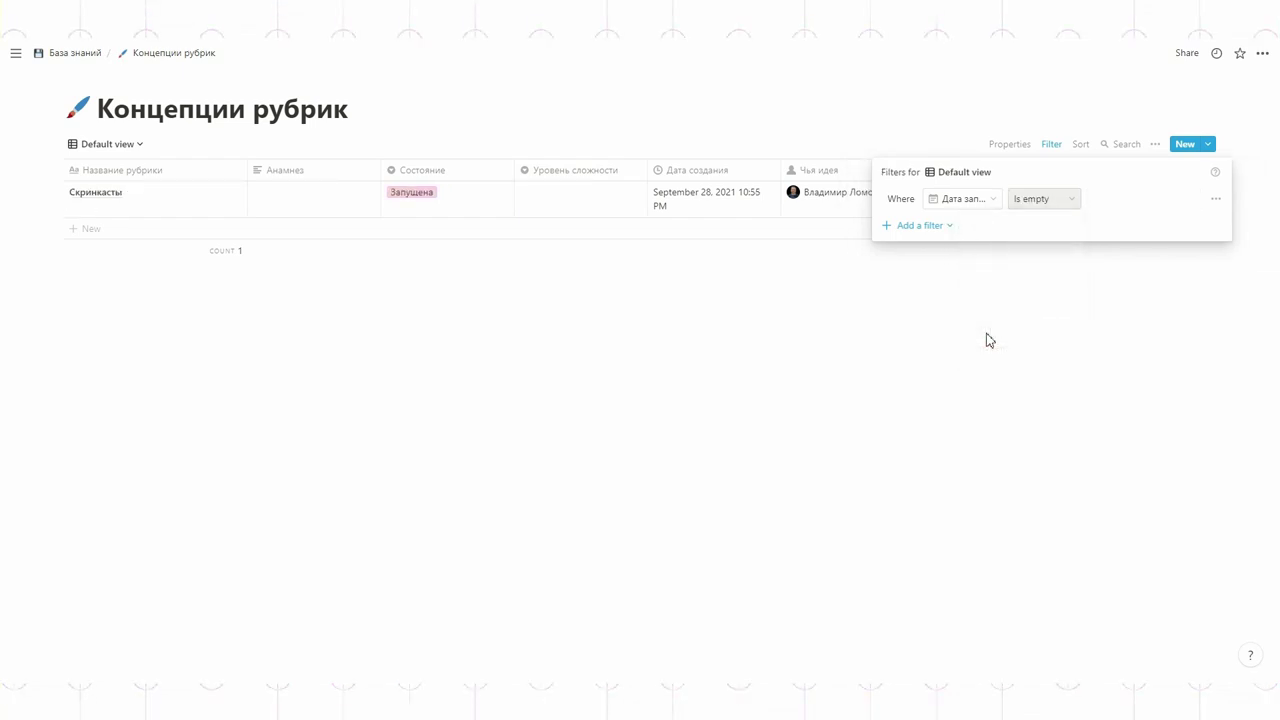
click(987, 340)
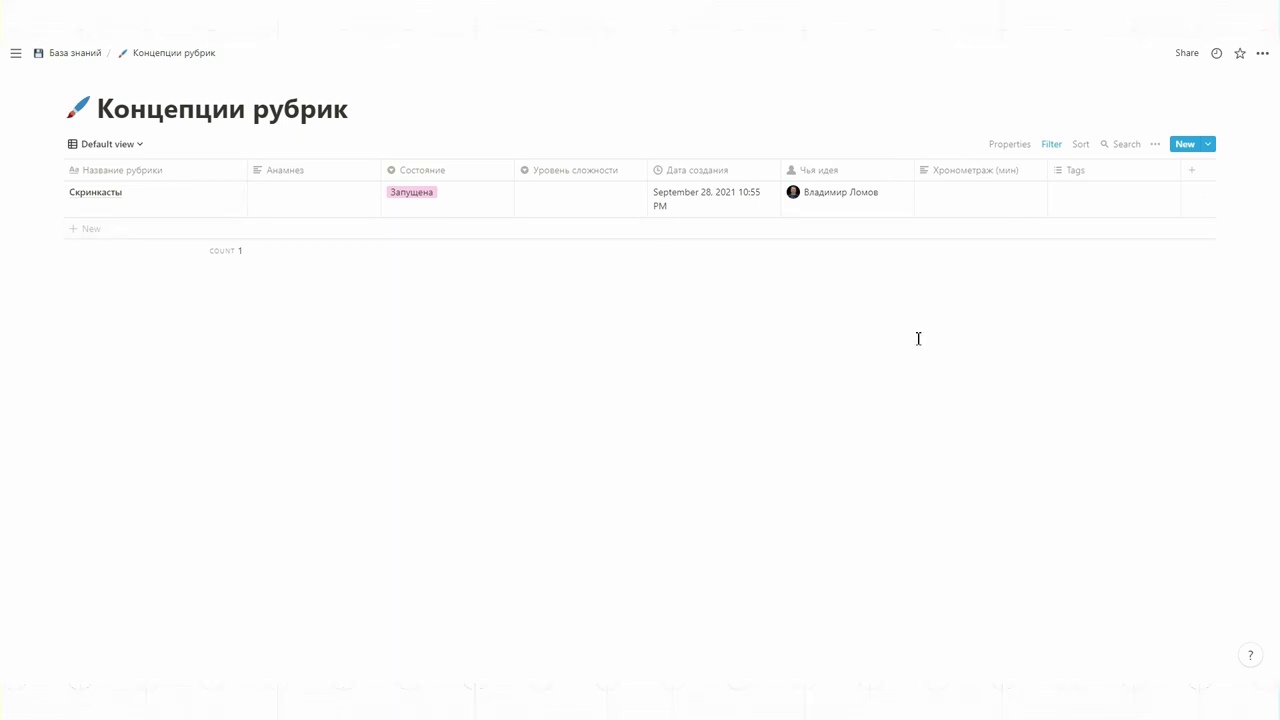
Step: Add a sort by rubric name, then delete it again
click(1079, 143)
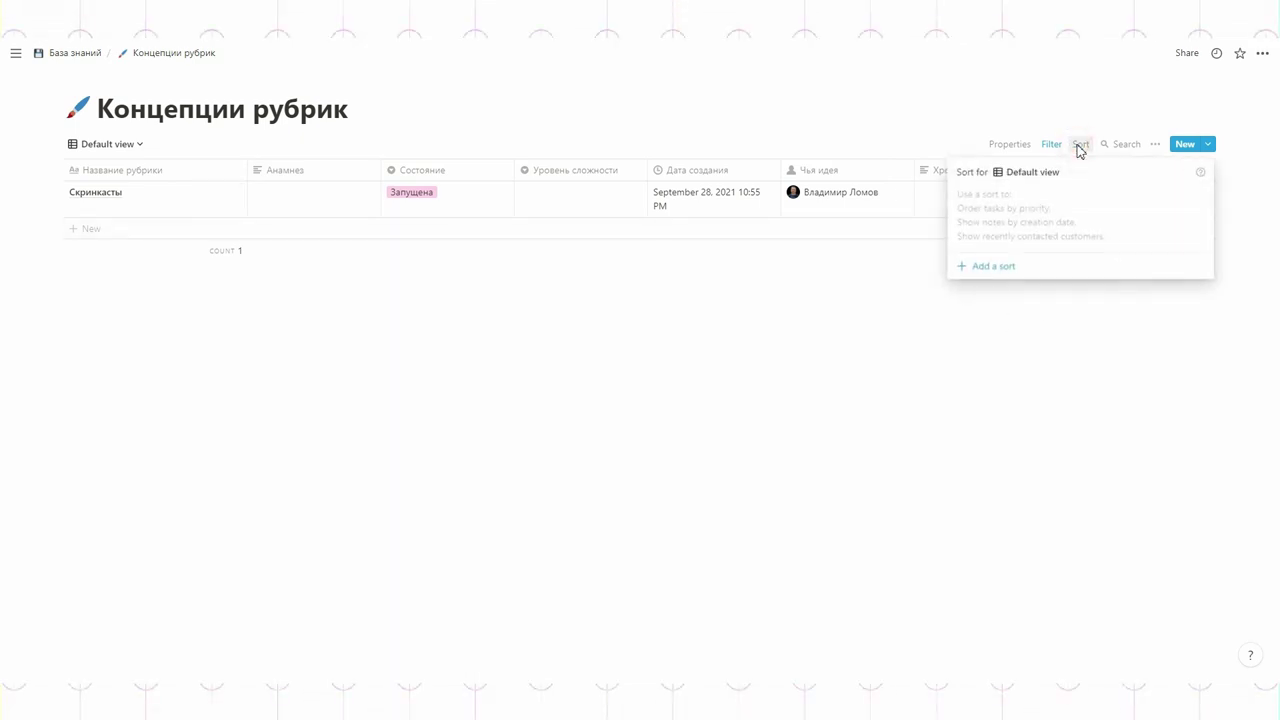
click(1001, 265)
click(1001, 264)
click(1079, 143)
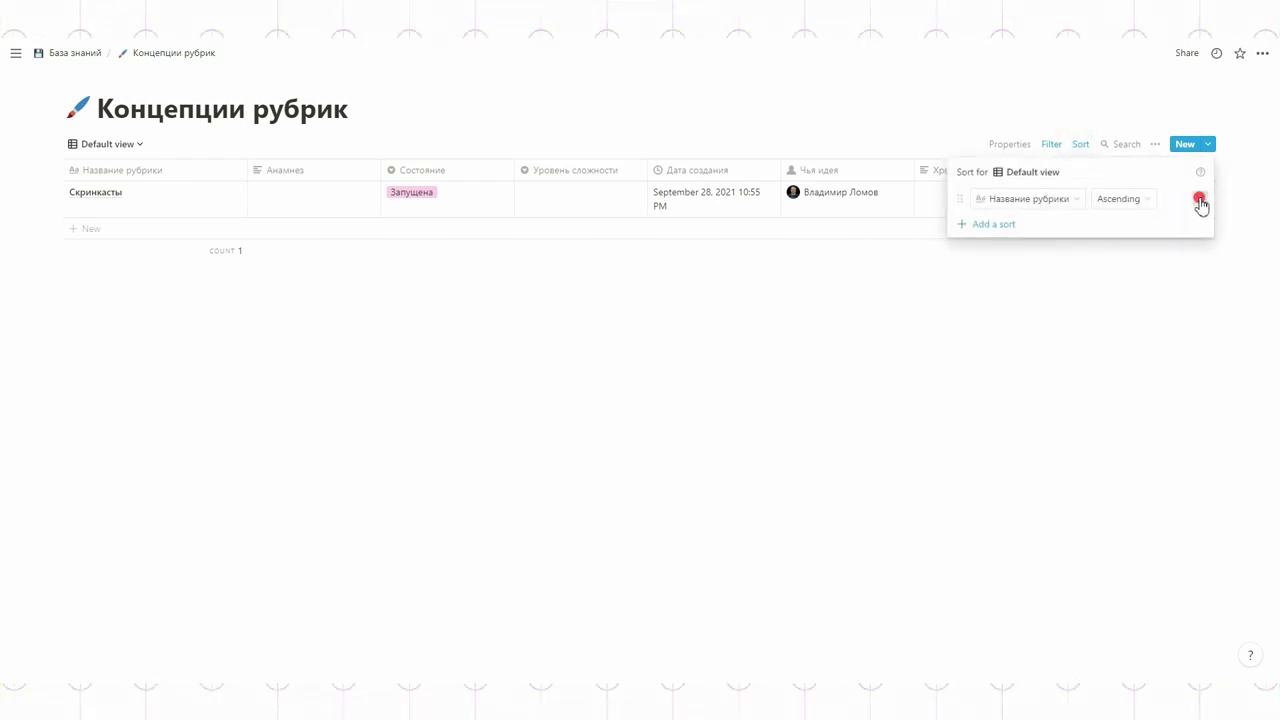
click(1200, 201)
Step: Delete the Дата запуска filter so both rubric ideas show, and bring up the views list
click(1050, 145)
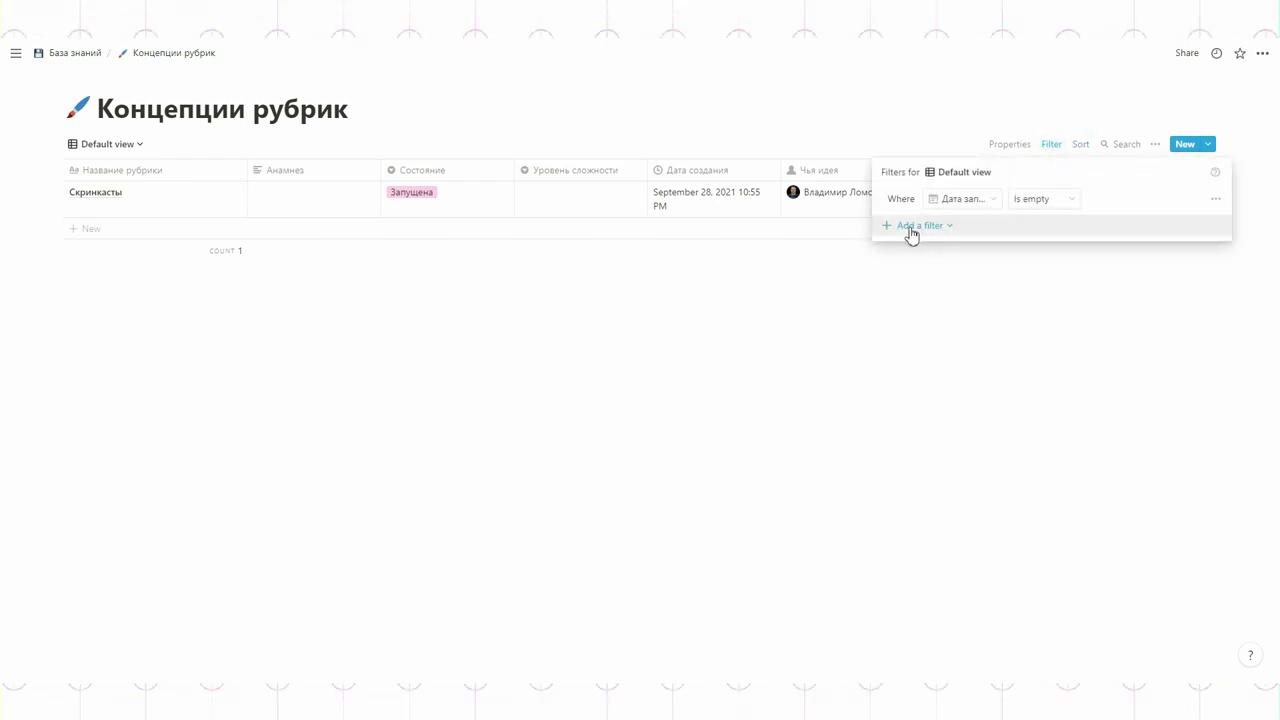
click(1216, 199)
click(1199, 222)
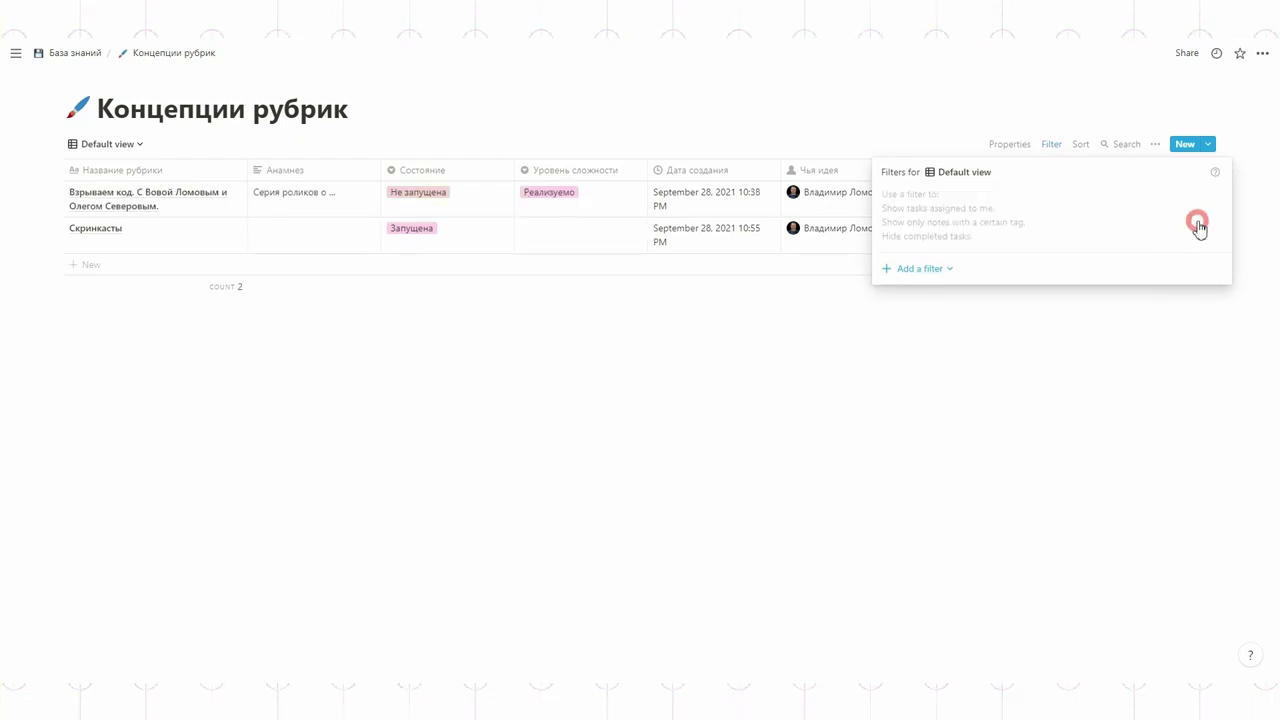
click(1089, 377)
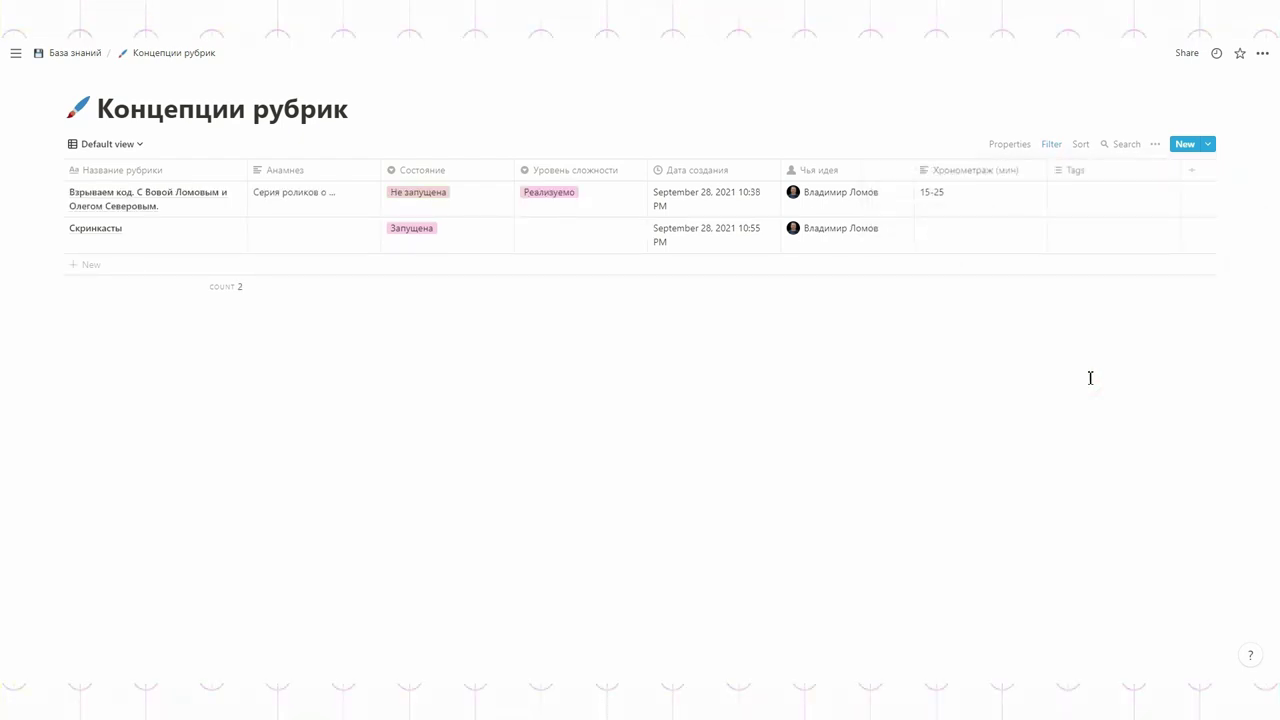
click(117, 146)
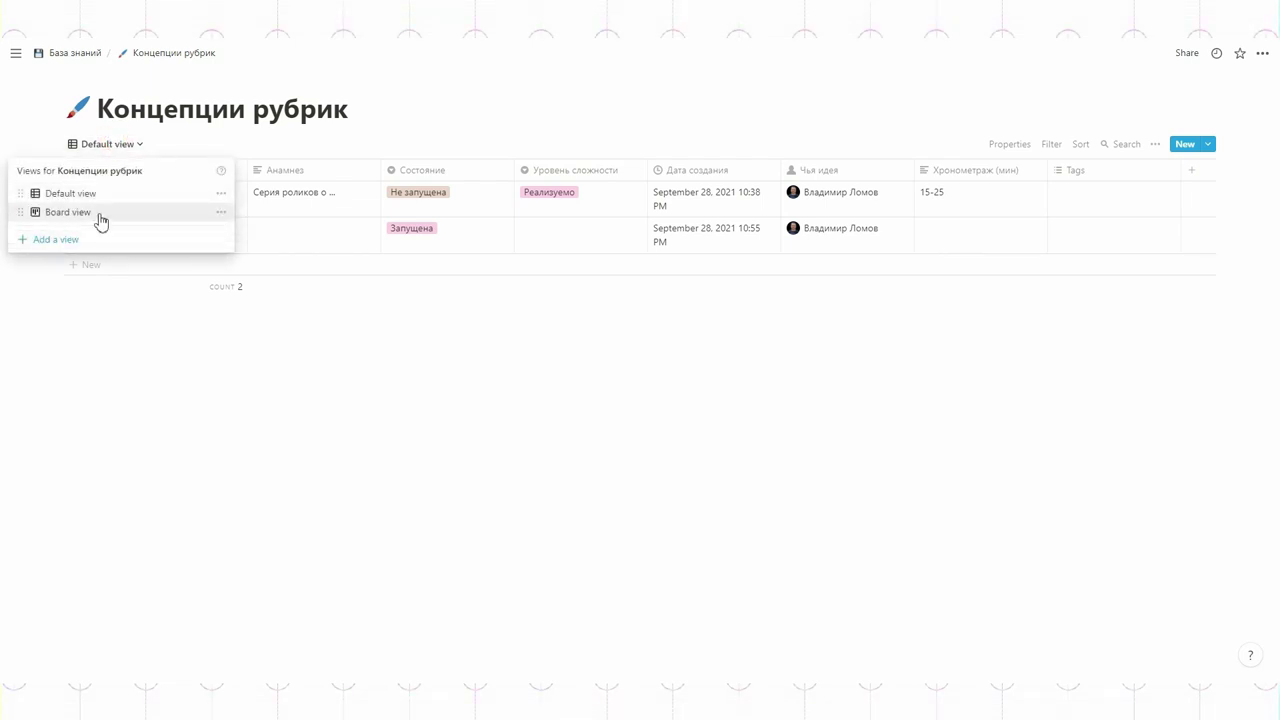
Step: Delete the old Board view and create a fresh Board view
click(221, 212)
click(194, 535)
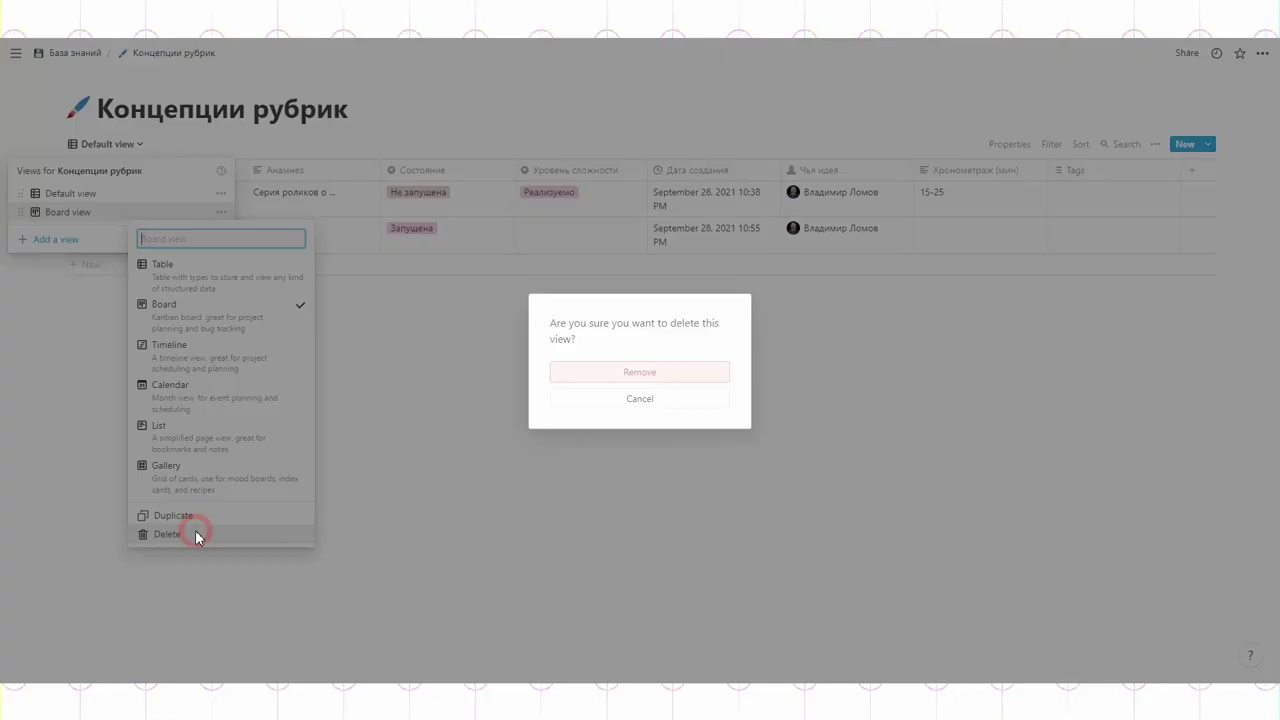
click(583, 380)
click(108, 146)
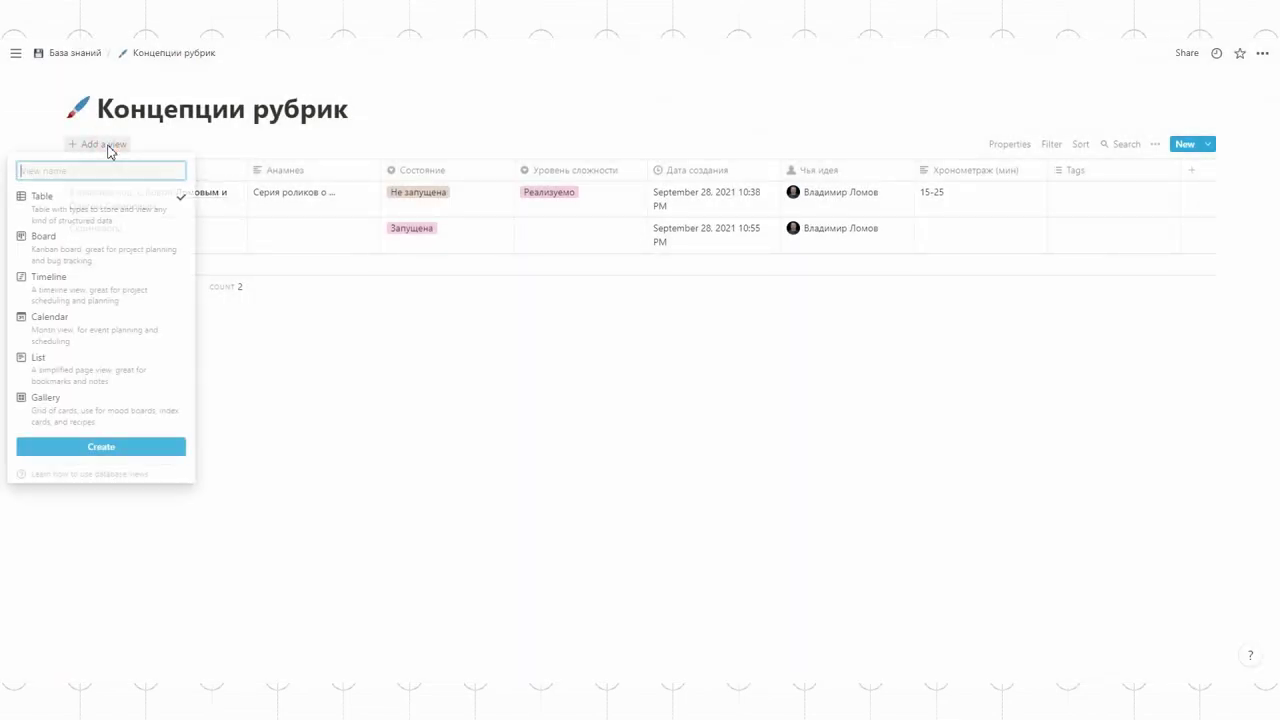
click(69, 243)
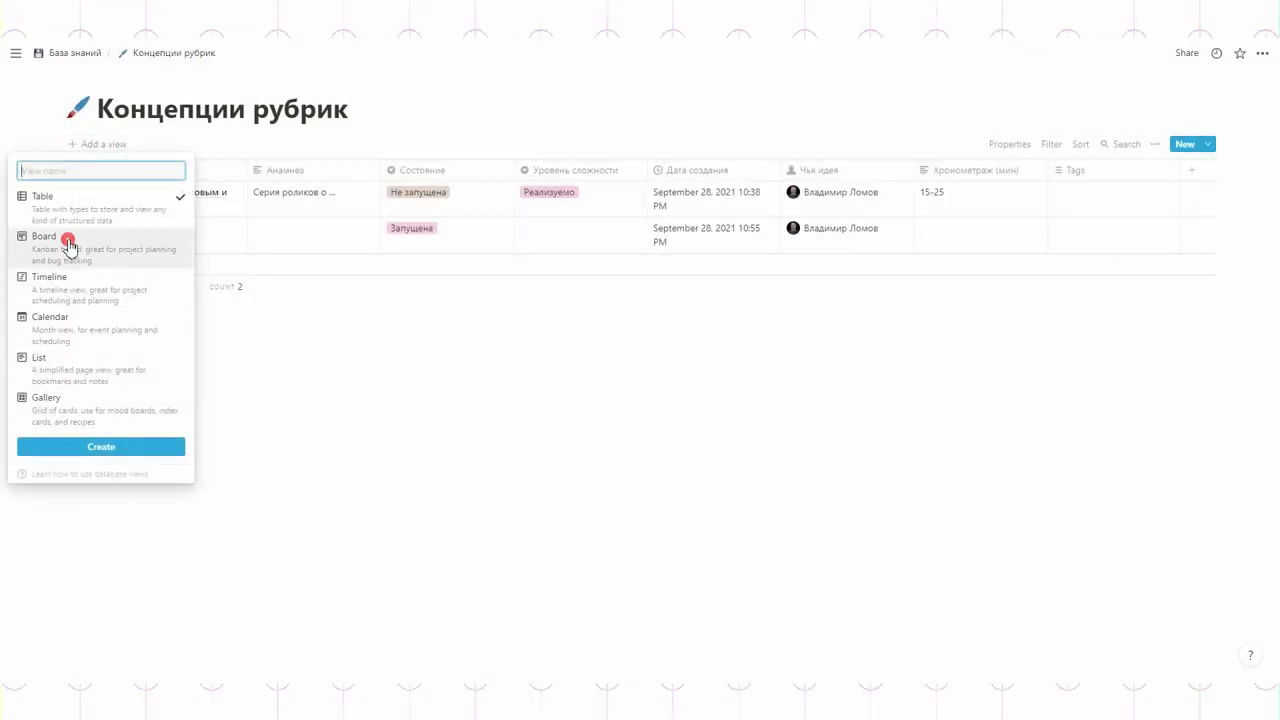
click(94, 447)
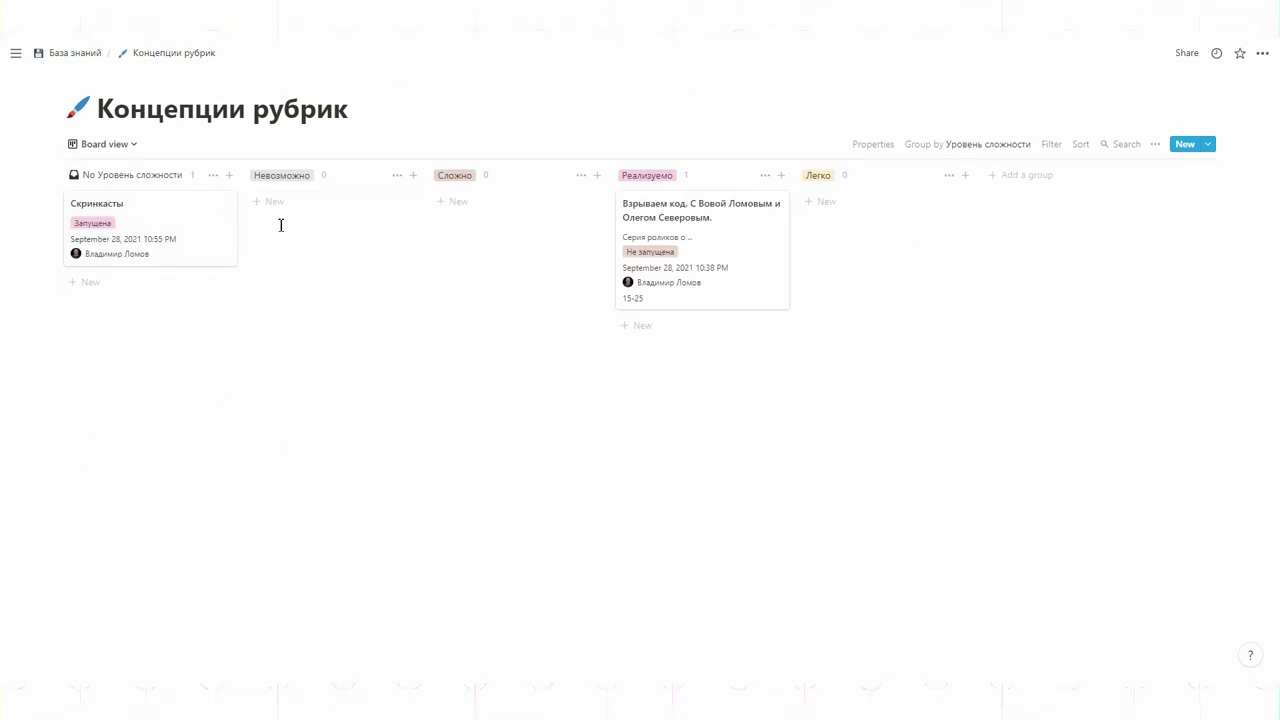
Step: Group the new board by Уровень сложности instead of Состояние
click(986, 147)
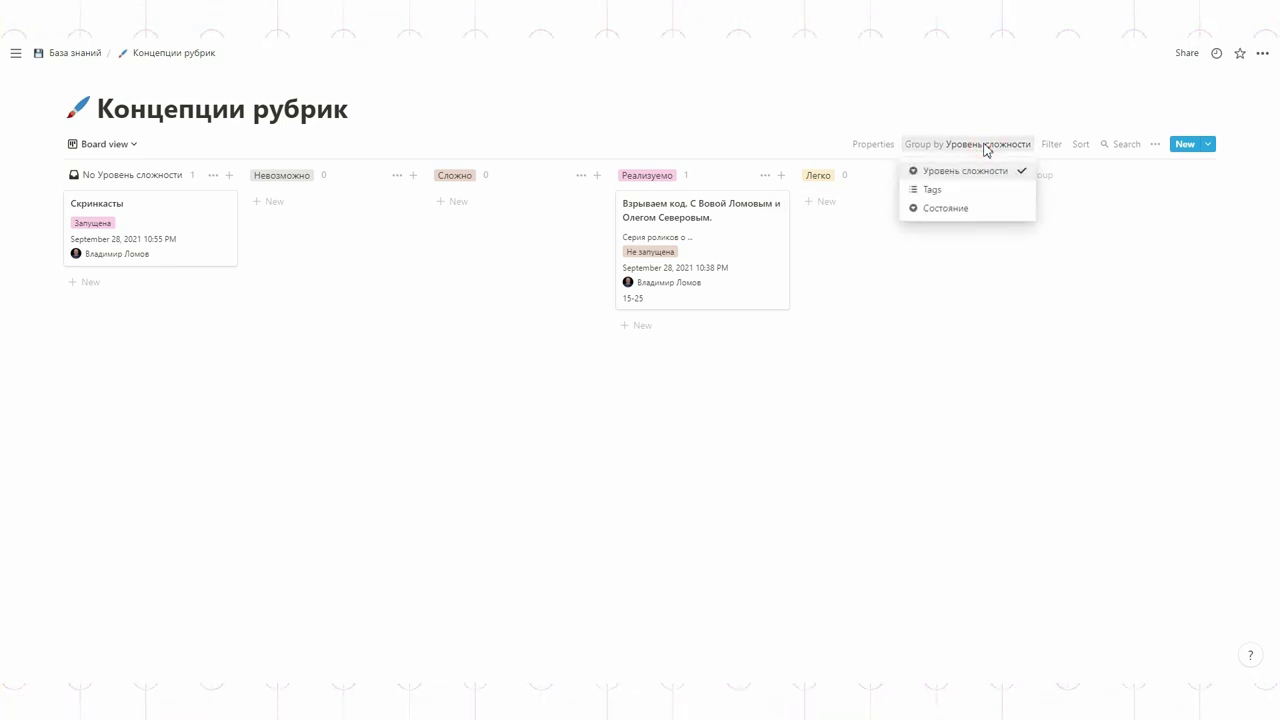
click(958, 210)
click(993, 148)
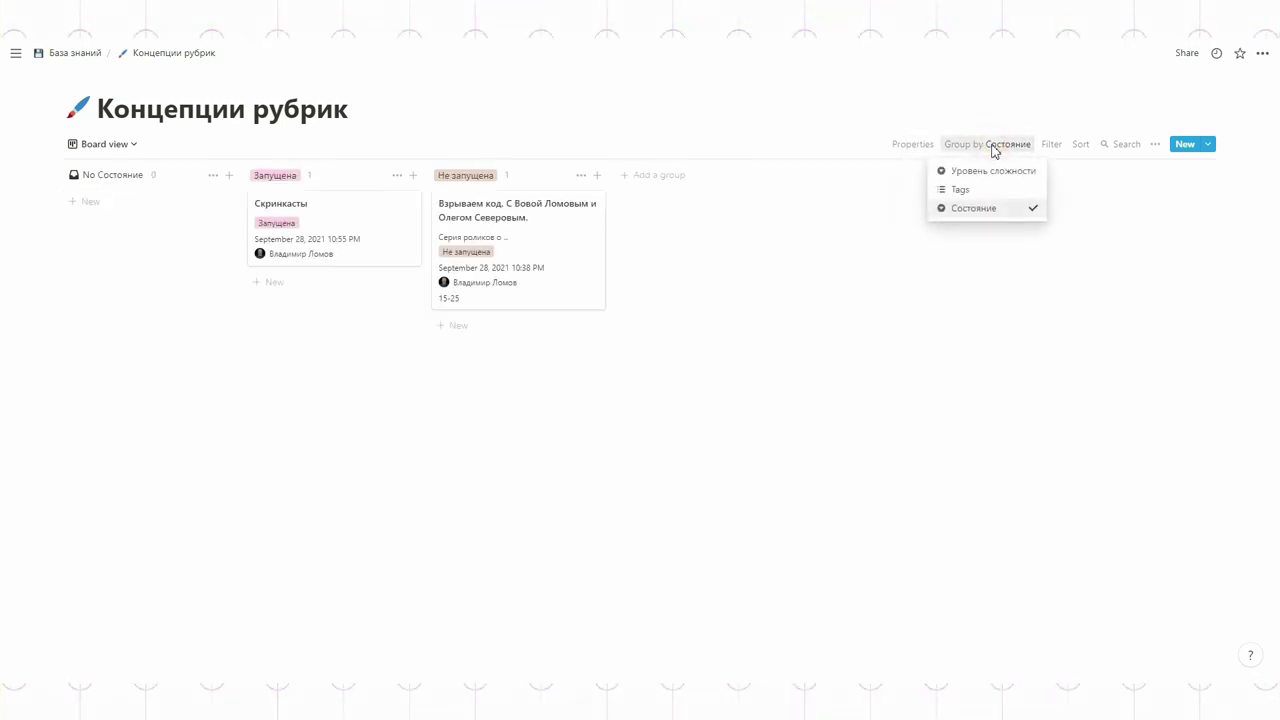
click(975, 169)
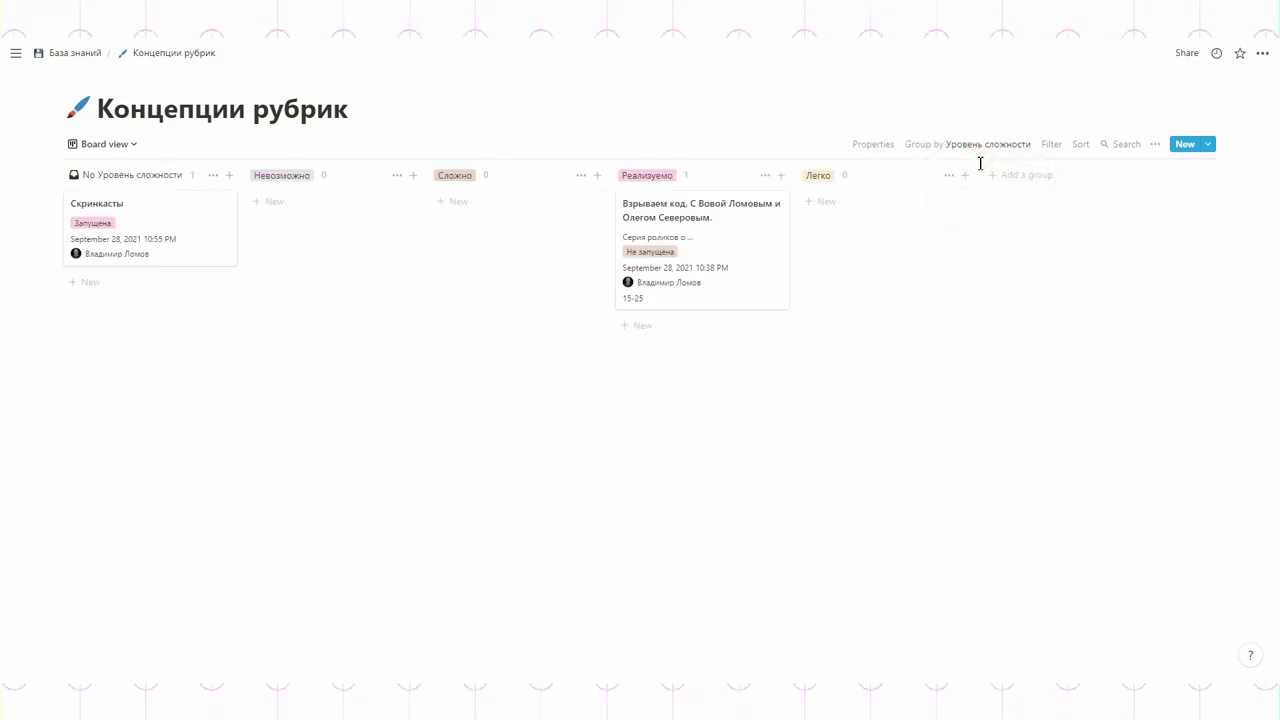
Step: Rename the Board view to Возможность реализации
click(103, 145)
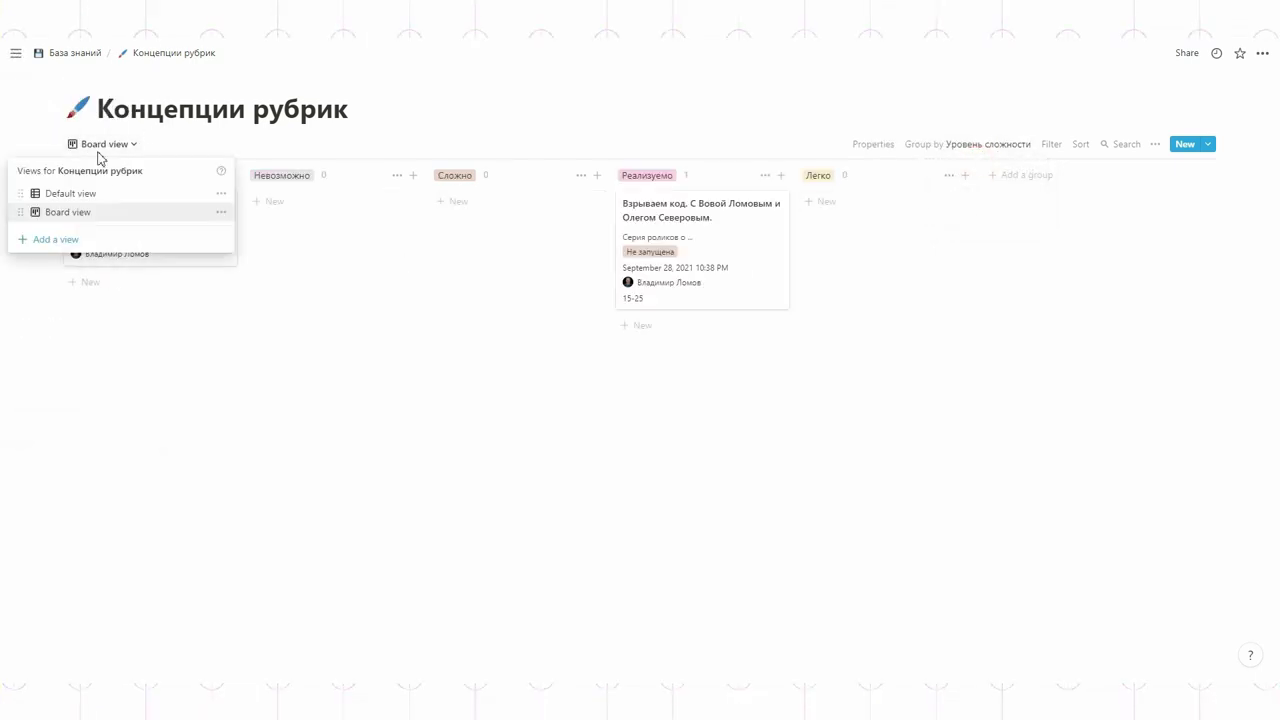
click(221, 212)
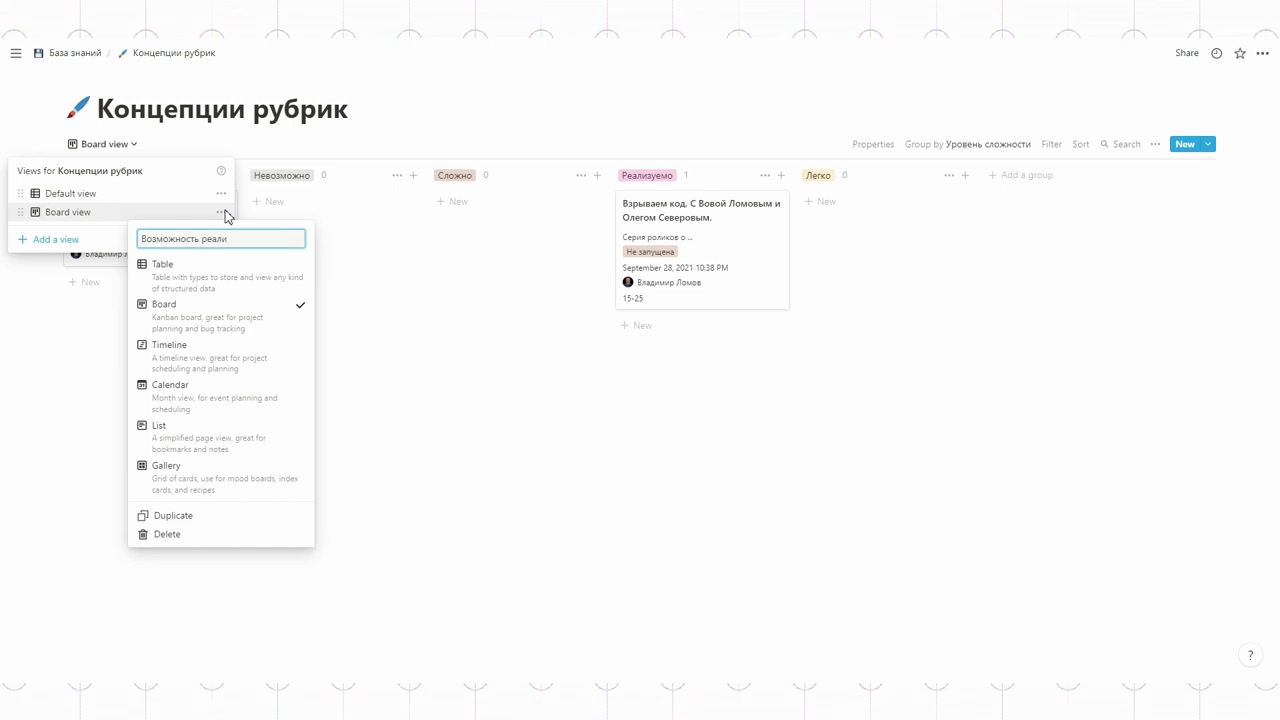
key(Return)
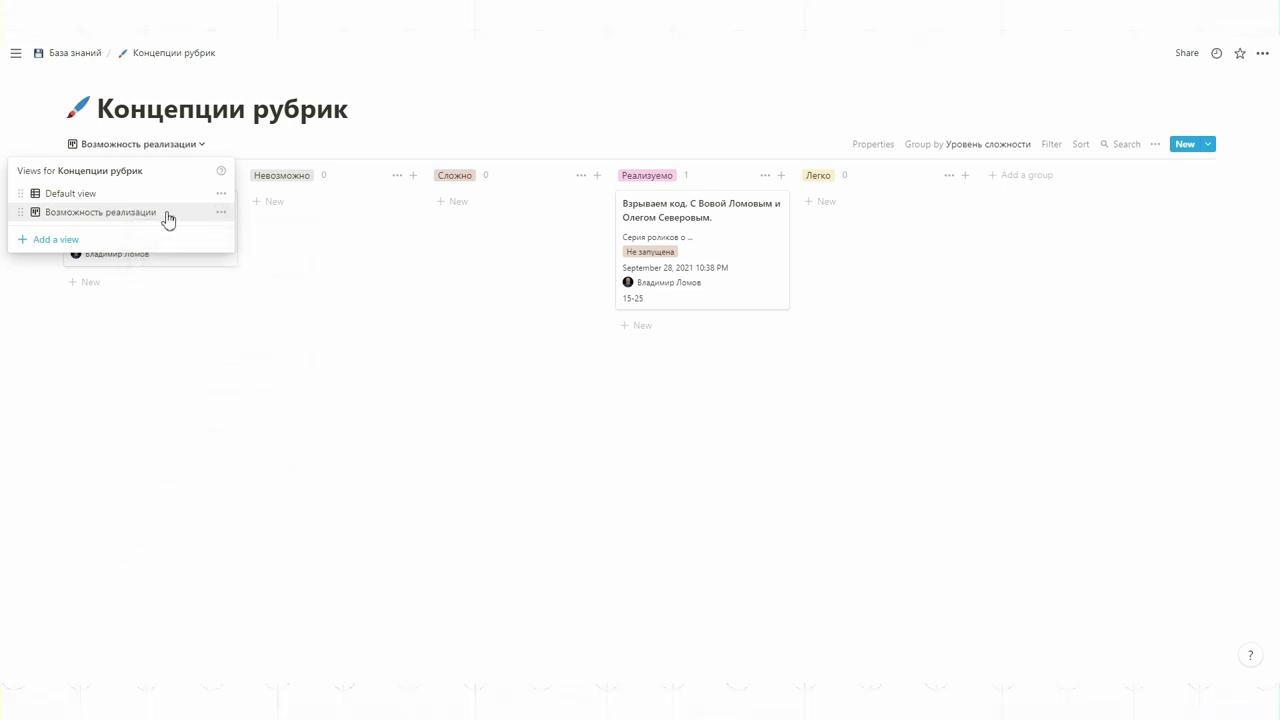
click(634, 251)
Step: Hide Состояние and show Бюджет on the board cards
click(874, 146)
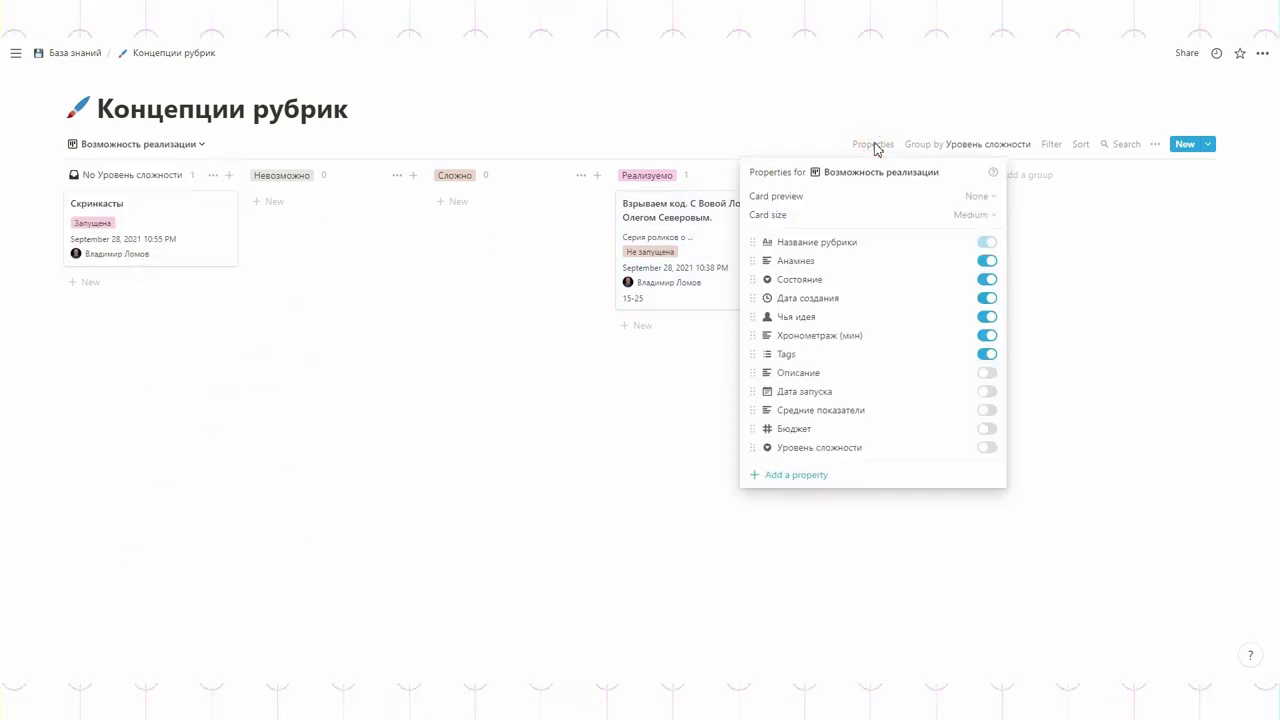
click(983, 281)
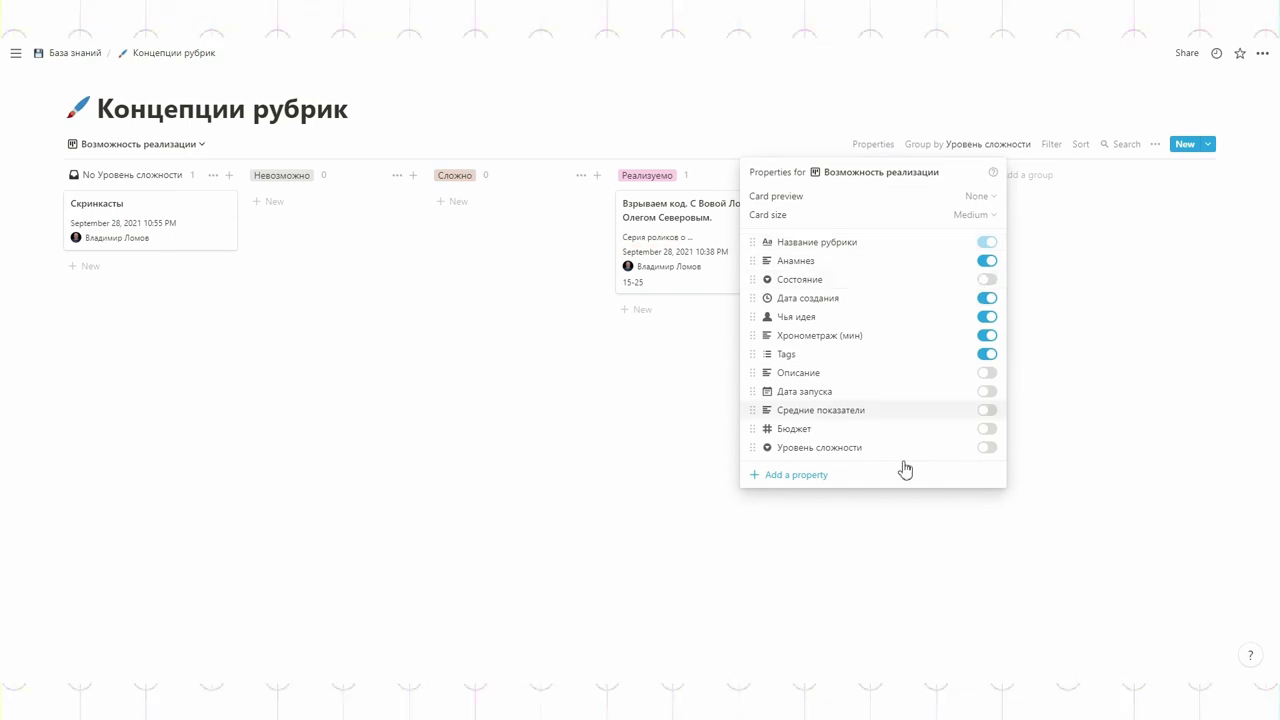
click(988, 429)
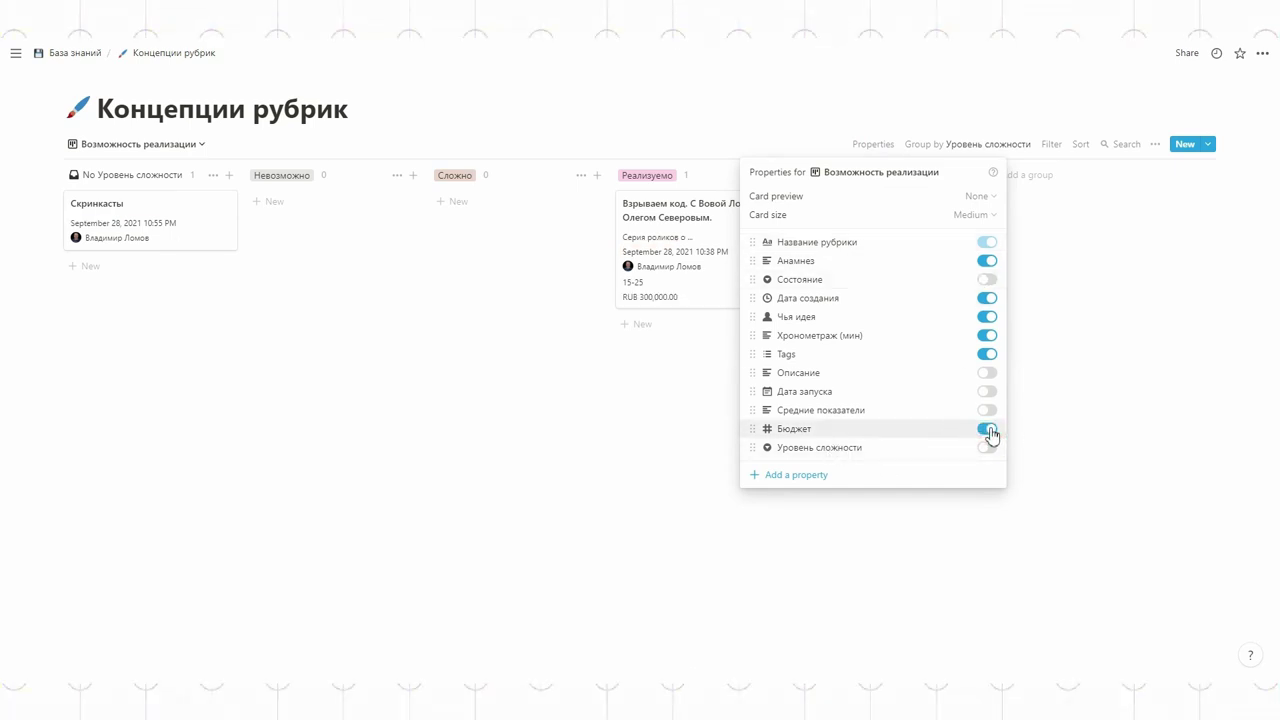
click(1083, 422)
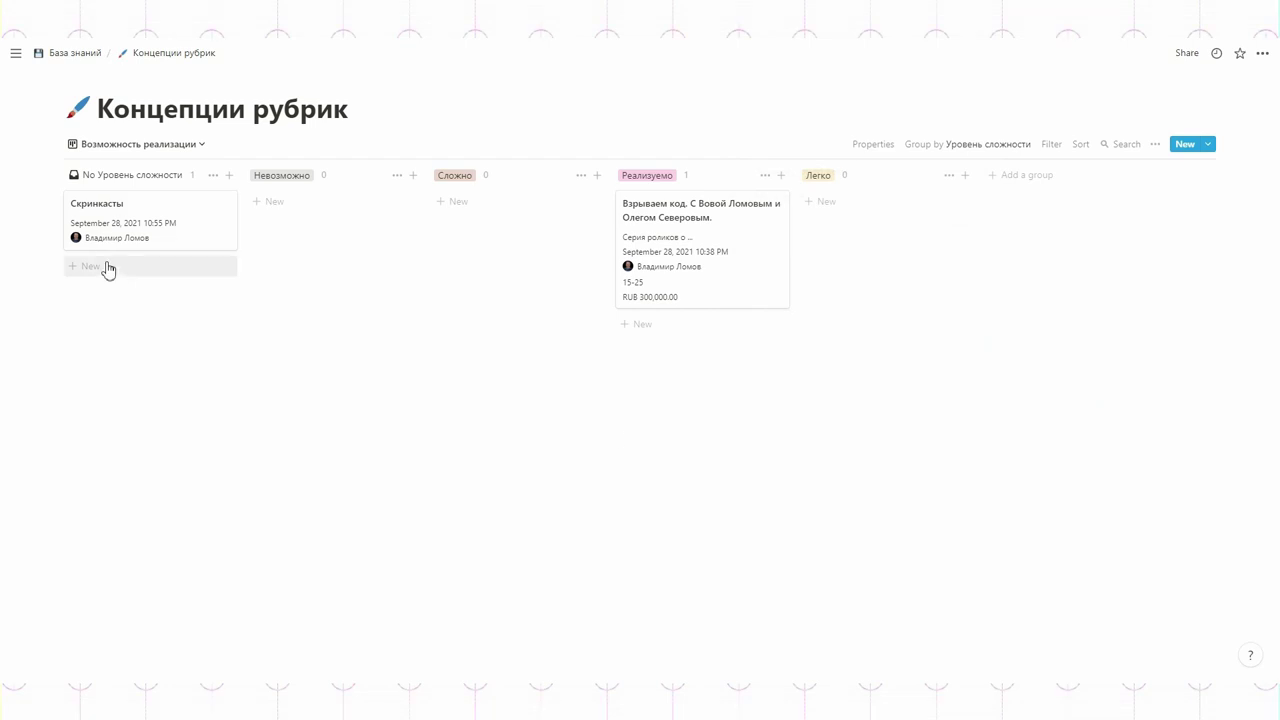
Step: Create a Gallery view of the Концепции рубрик database
click(156, 147)
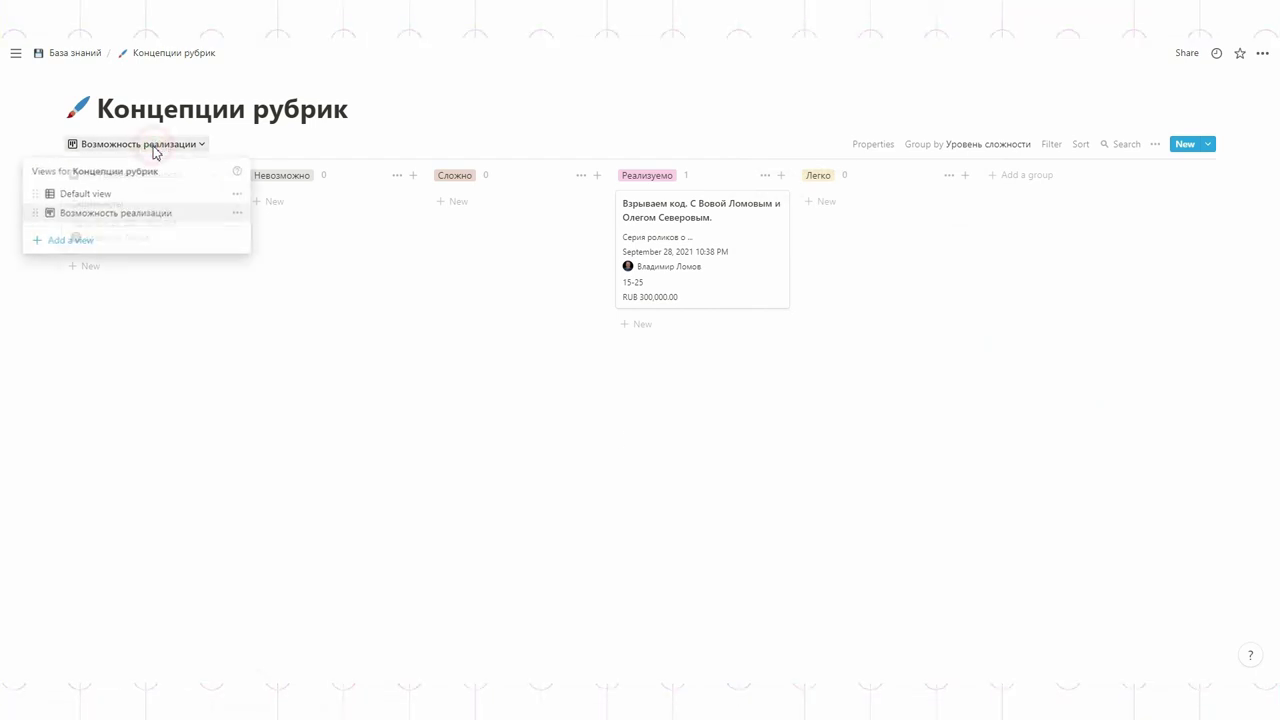
click(89, 239)
click(294, 334)
click(343, 366)
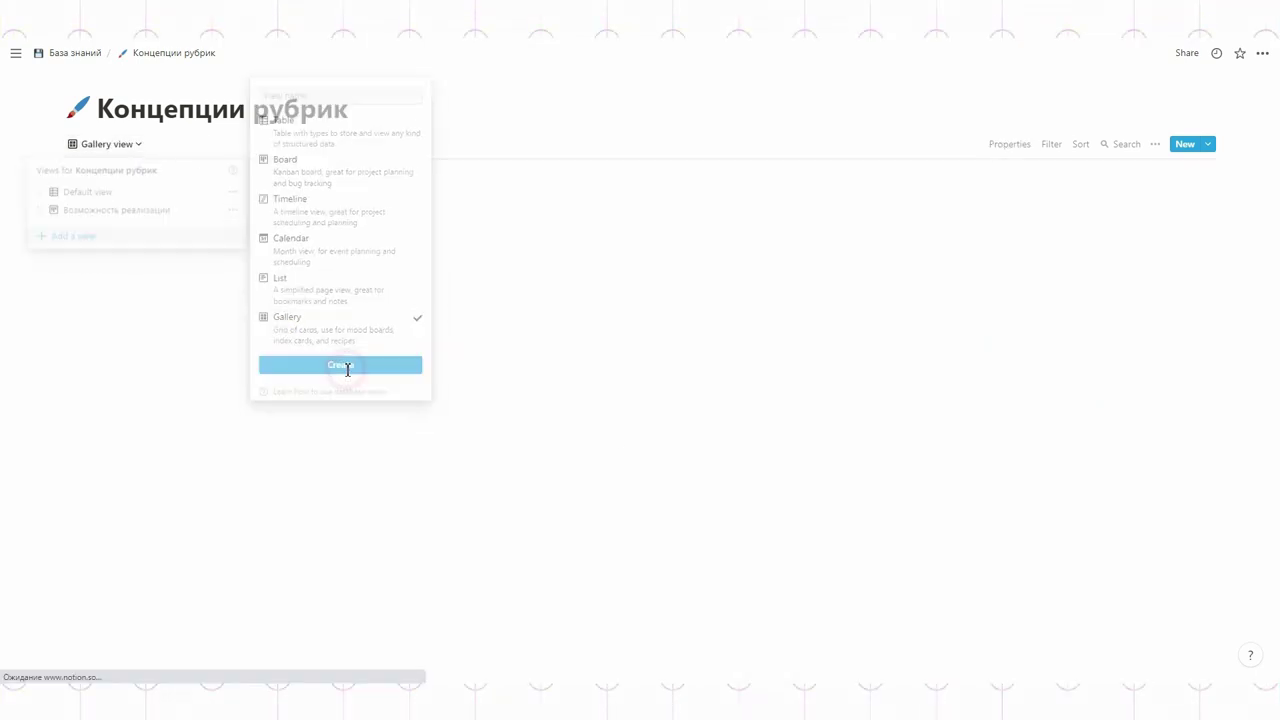
Step: Add a List view whose rows show Дата запуска and Анамнез
click(131, 145)
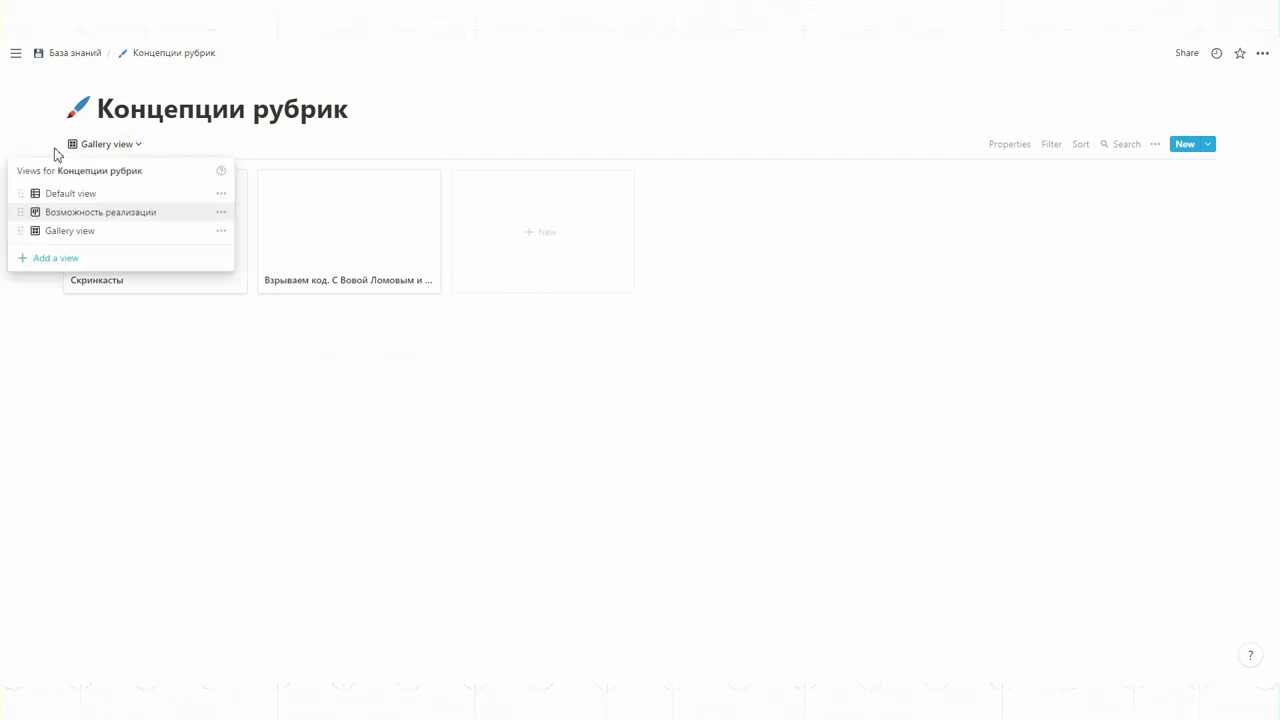
click(58, 259)
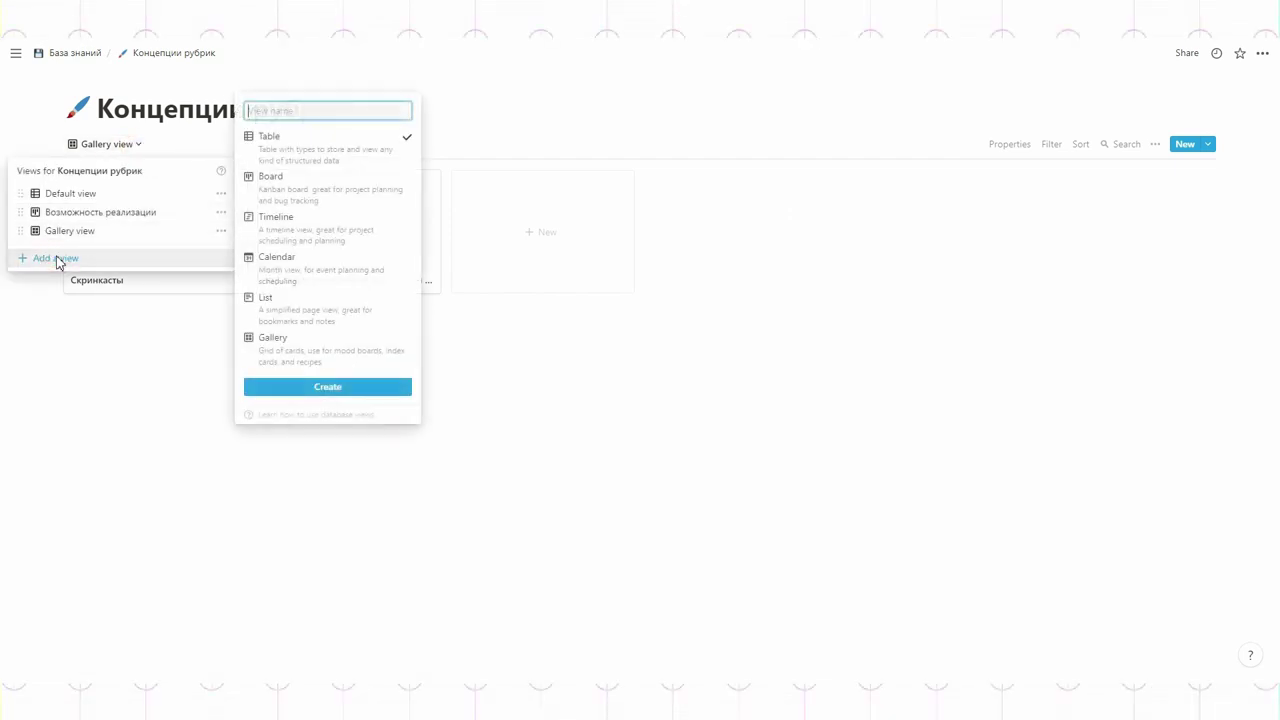
click(300, 316)
click(347, 389)
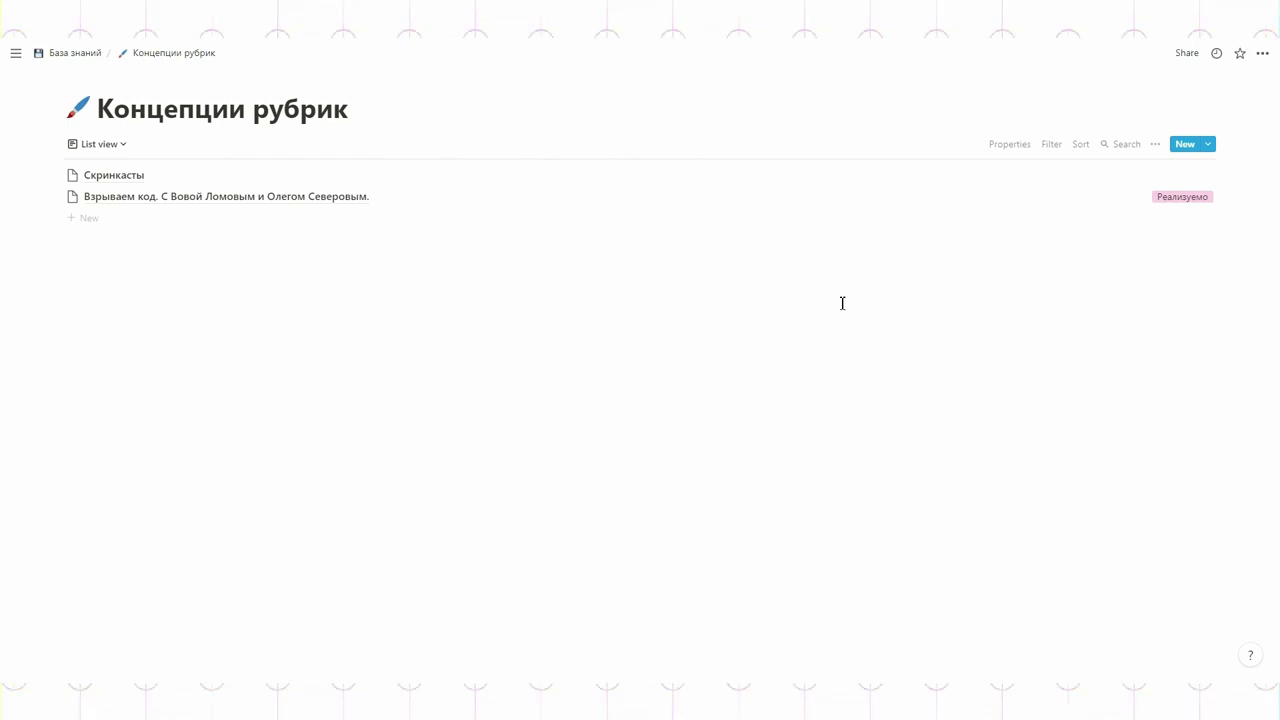
click(1011, 145)
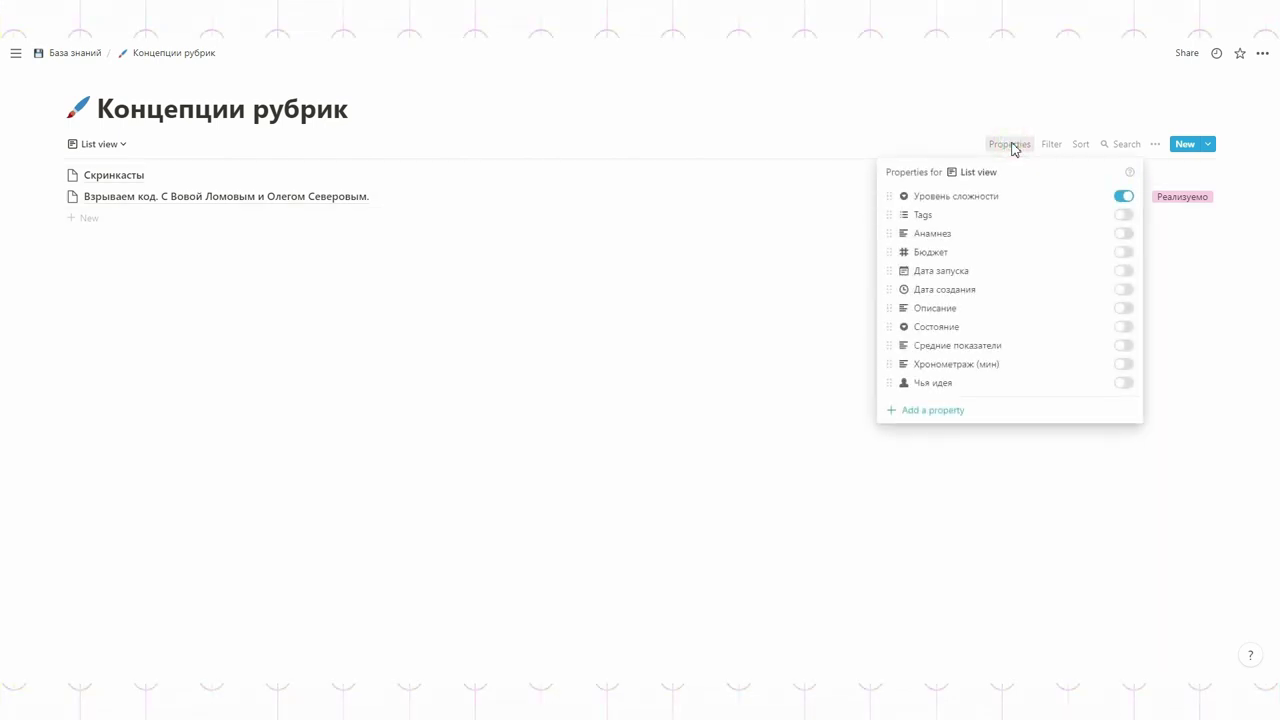
click(1124, 271)
click(1130, 237)
click(1199, 279)
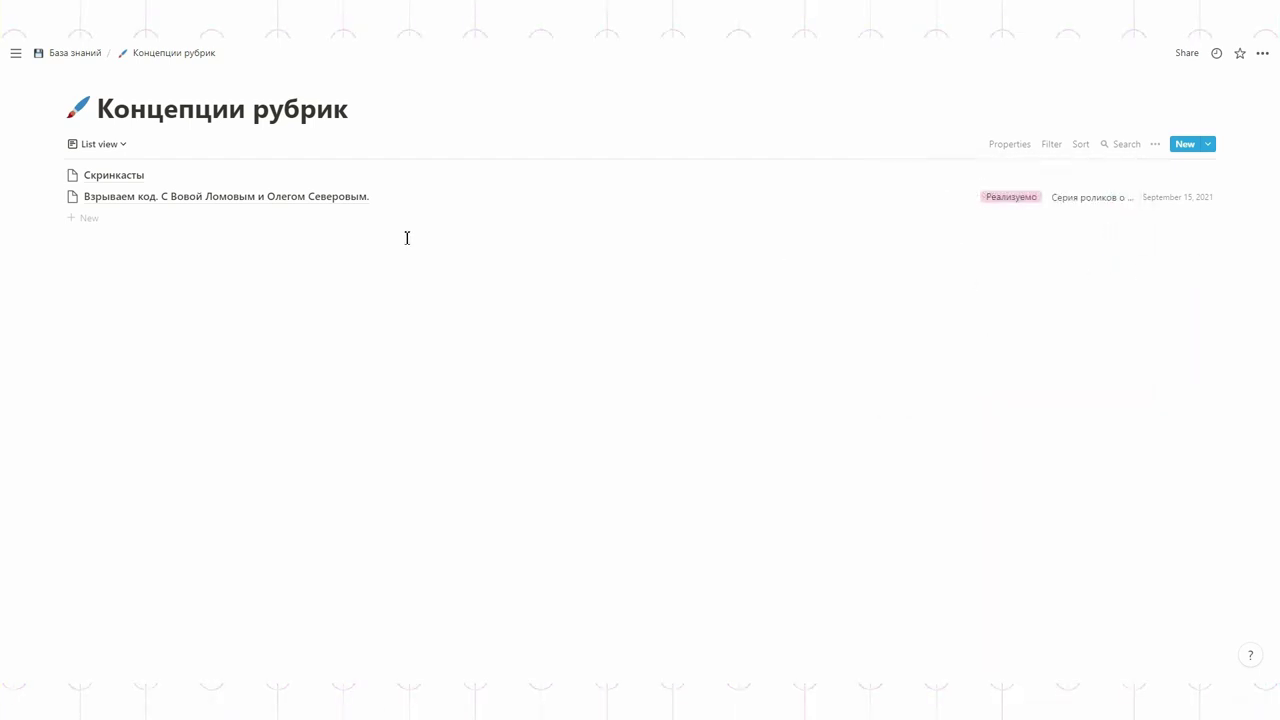
click(108, 150)
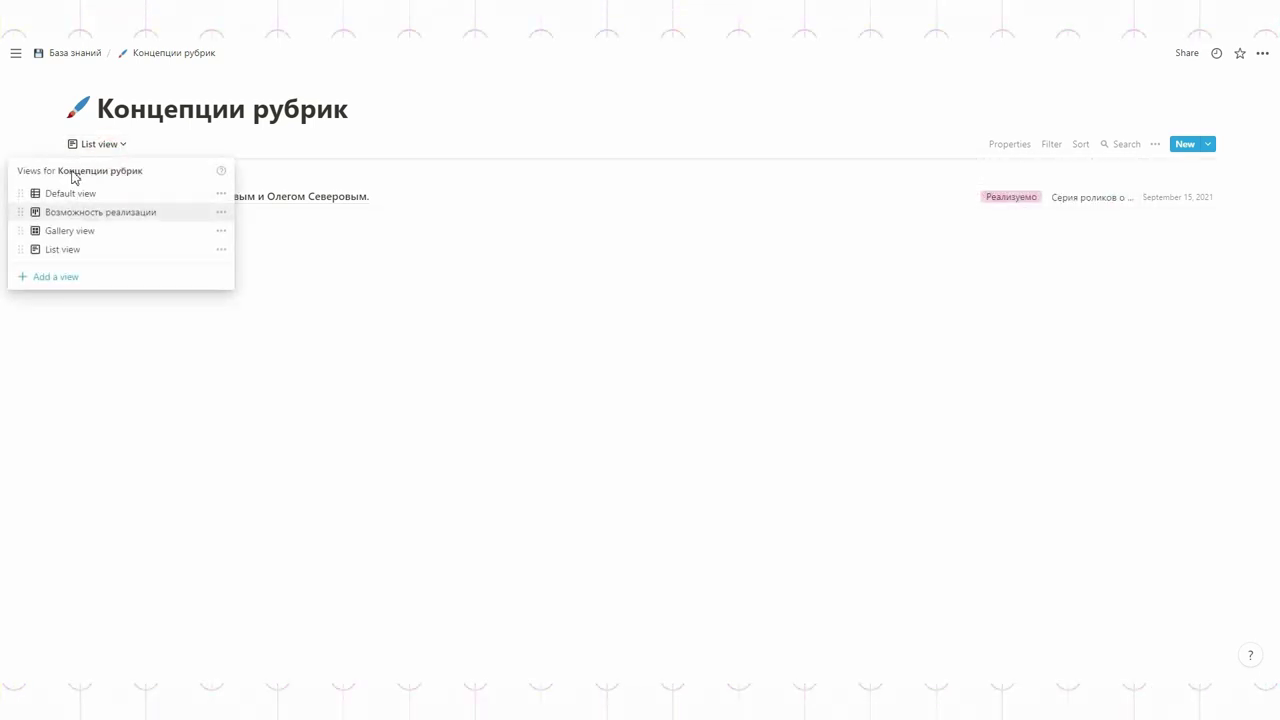
Step: Rename the List view to Запущенные проекты and filter it by Дата запуска
click(222, 250)
text(Зн)
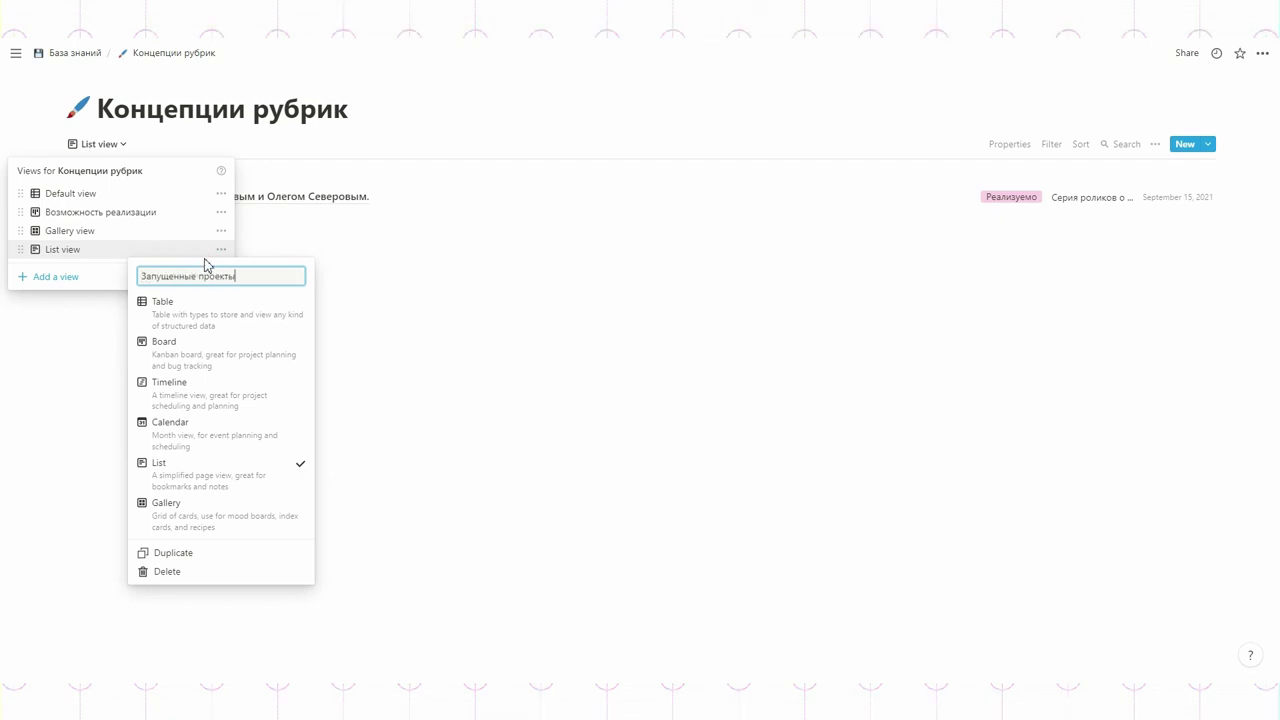
text(пущенные проекты)
key(Return)
click(1052, 144)
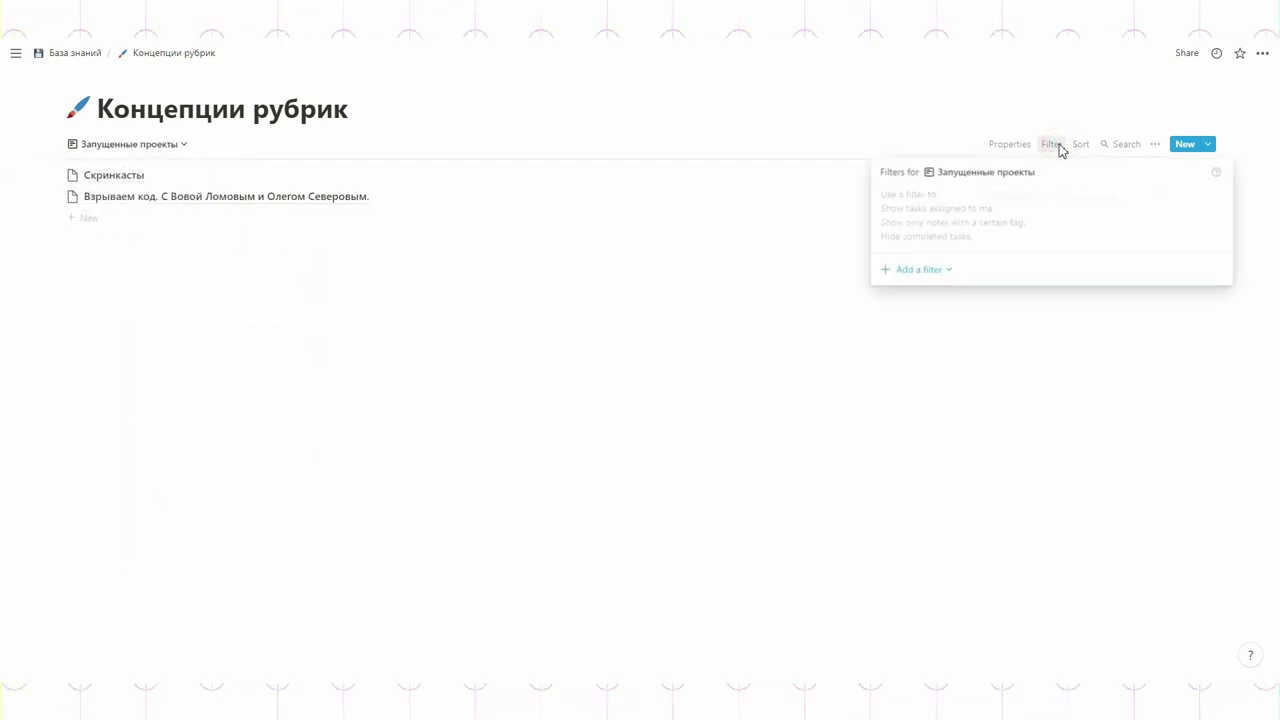
click(920, 270)
click(920, 292)
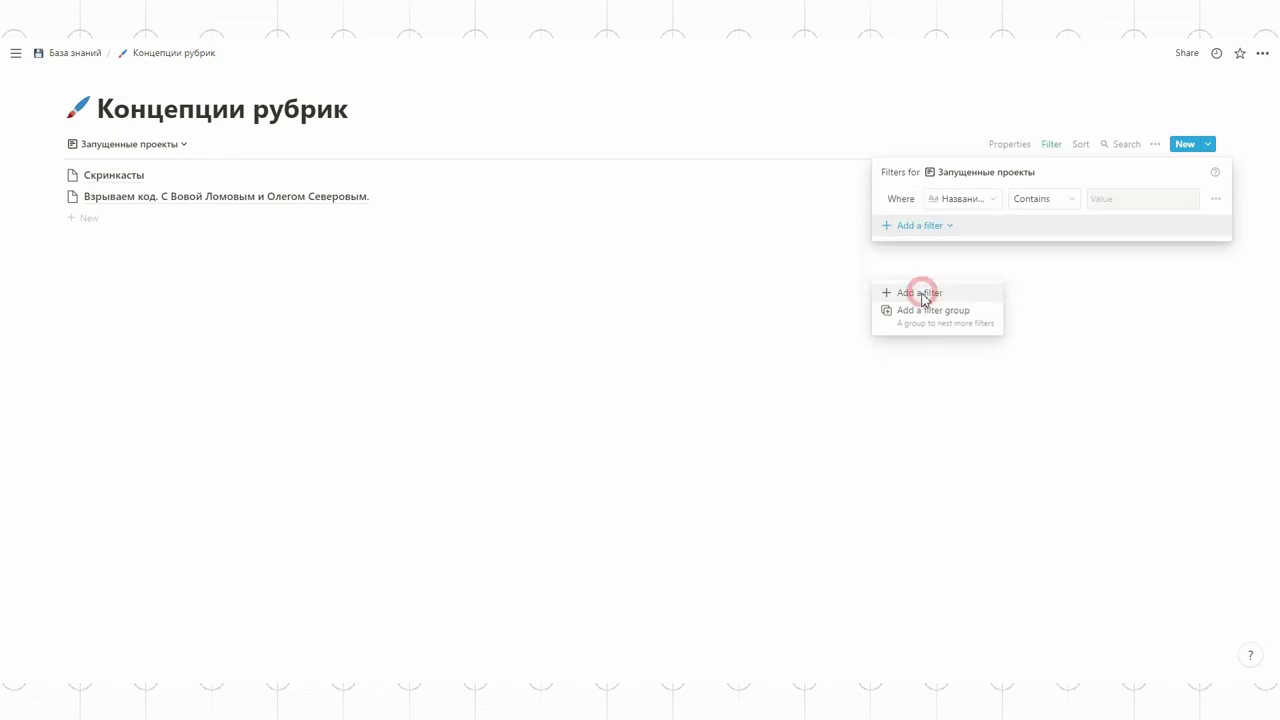
click(960, 199)
click(945, 330)
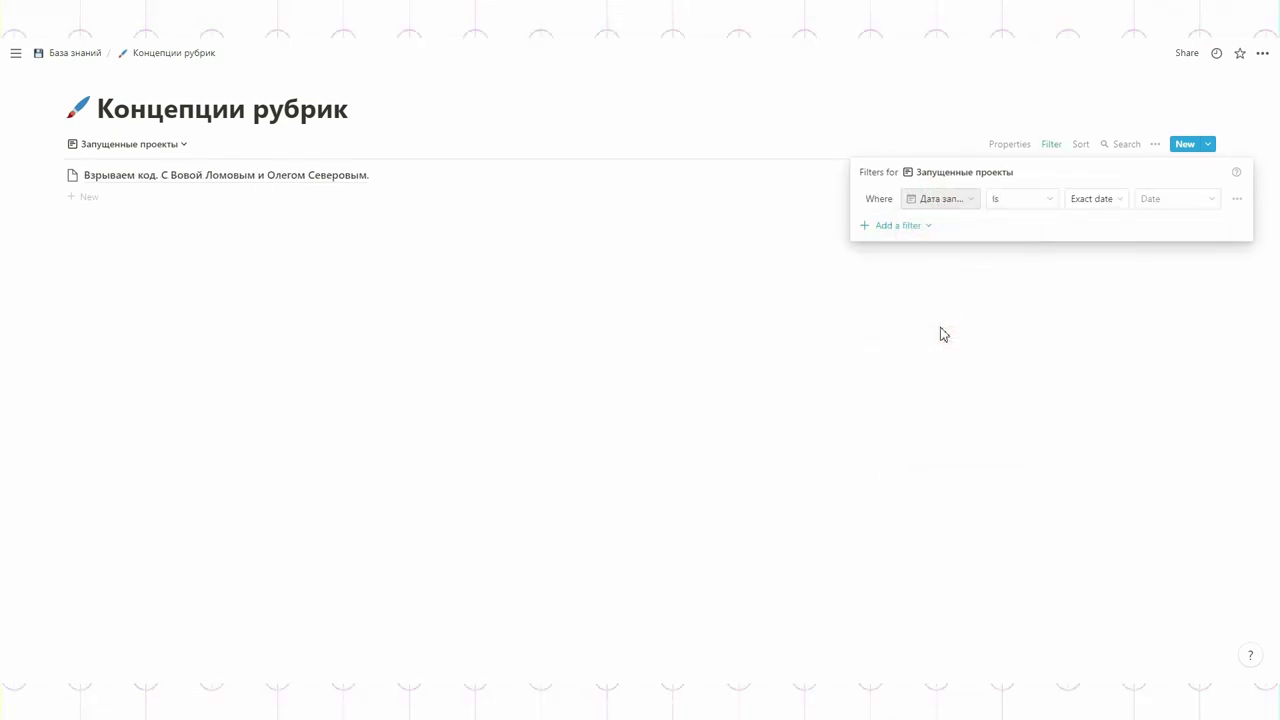
click(941, 328)
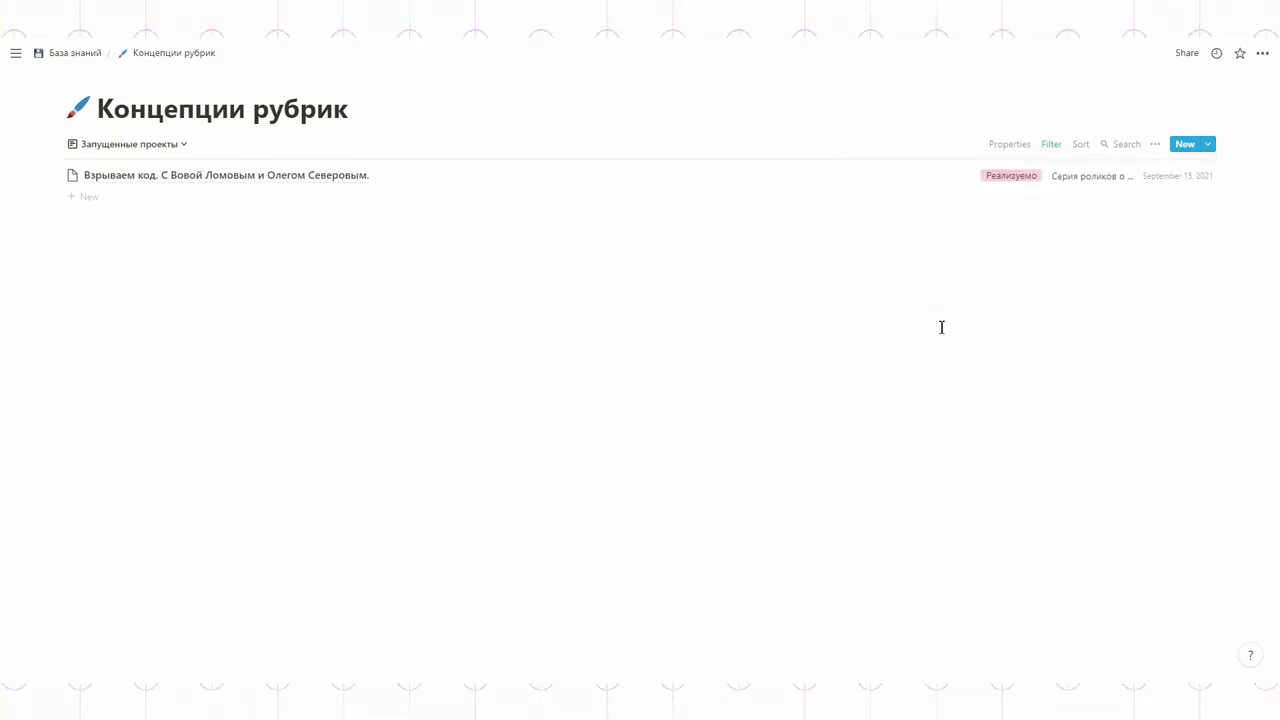
Step: Create a new list view named Не запущенные проекты
click(130, 144)
click(62, 276)
click(337, 330)
click(287, 130)
text(Не запущенные проекты)
click(329, 405)
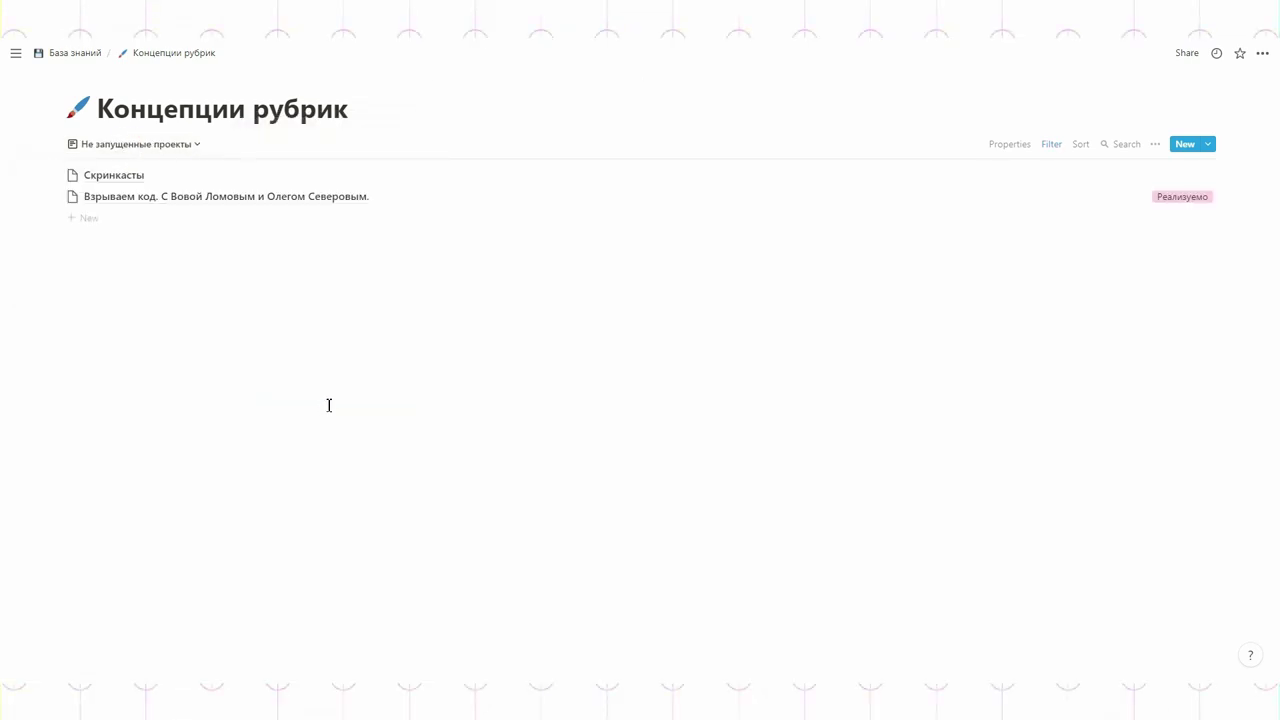
Step: Give Не запущенные проекты an 'Is empty' date filter, initially on Дата создания
click(1048, 146)
click(914, 269)
click(914, 291)
click(960, 198)
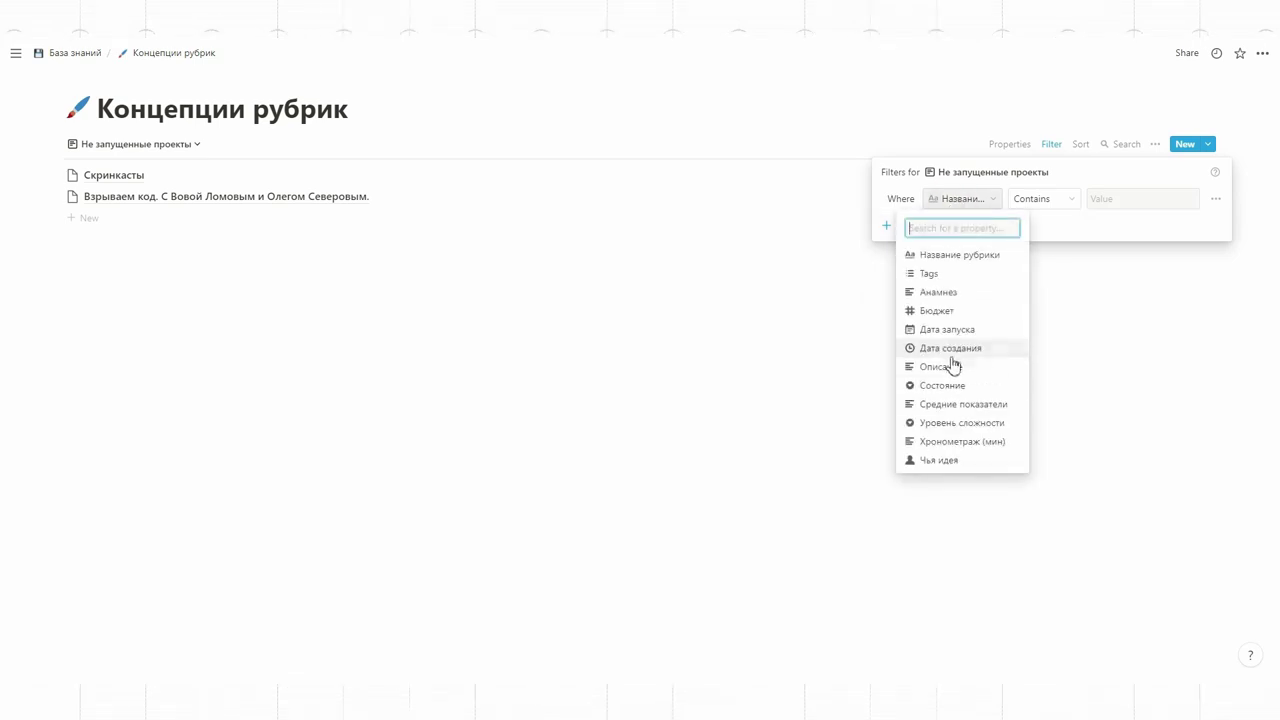
click(951, 350)
click(1017, 206)
click(987, 333)
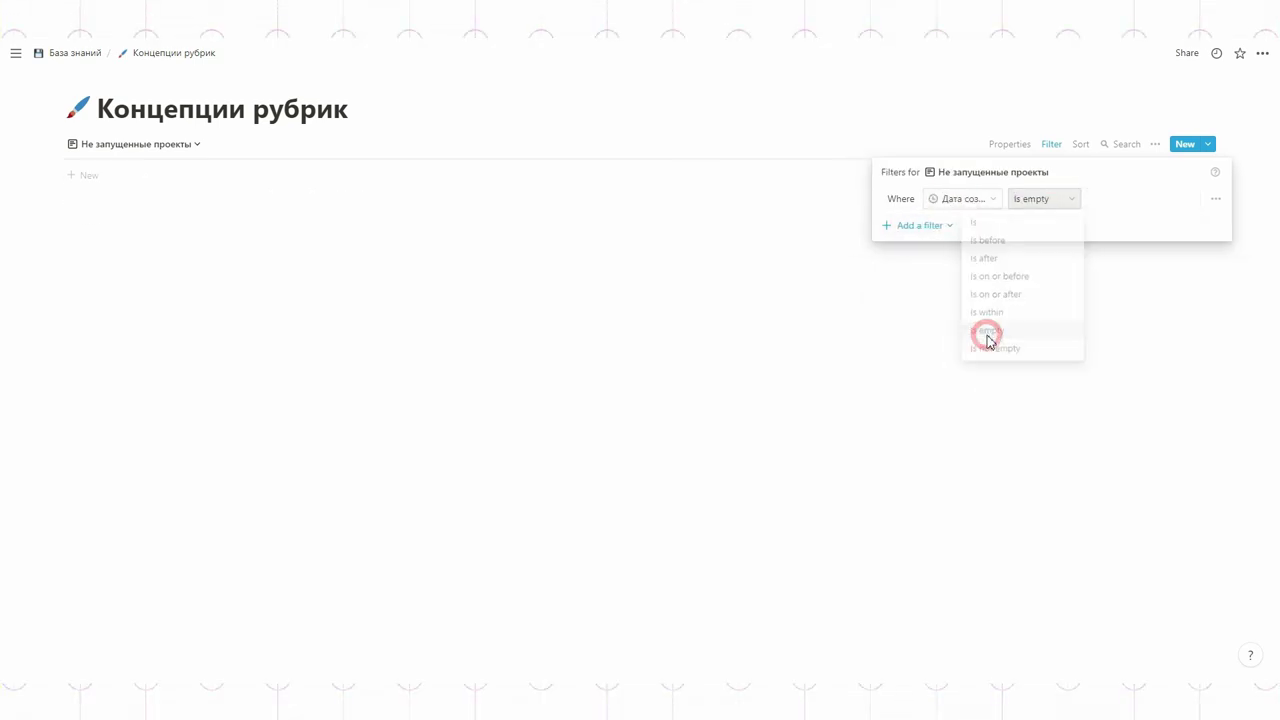
click(986, 335)
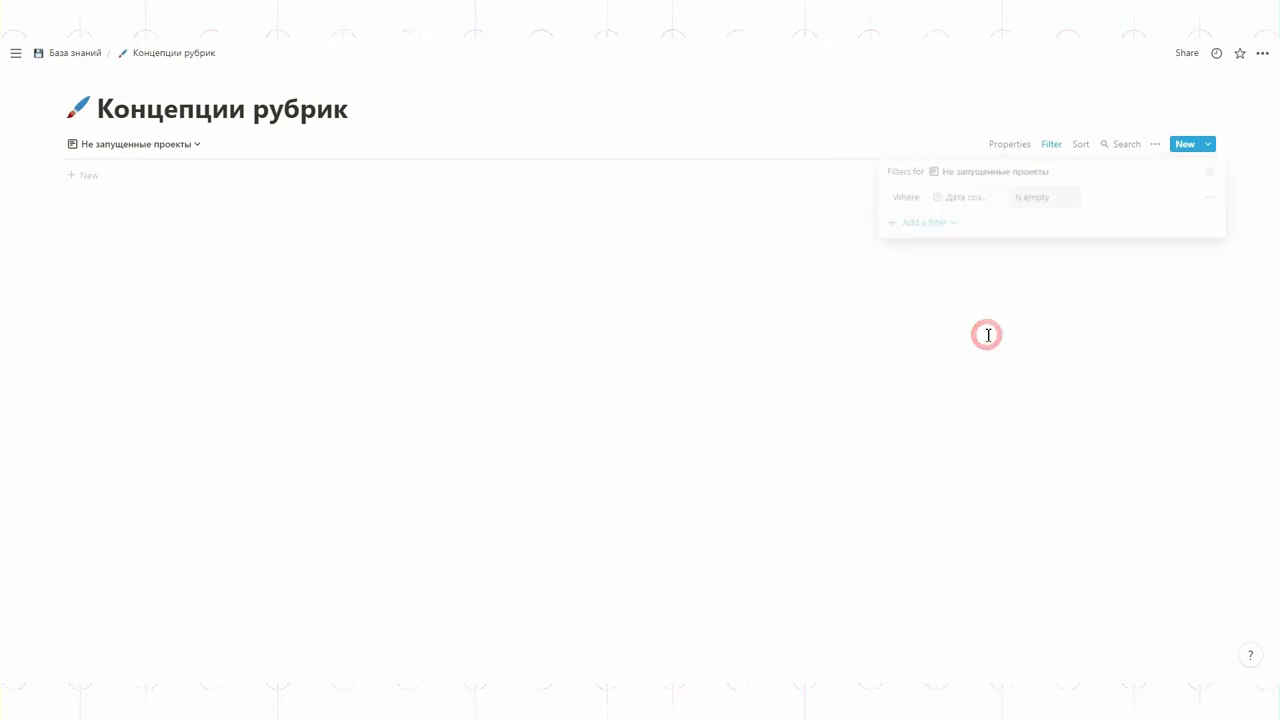
Step: Compare both list views, then switch Не запущенные проекты's empty-date filter to Дата запуска
click(193, 146)
click(120, 250)
click(130, 144)
click(106, 266)
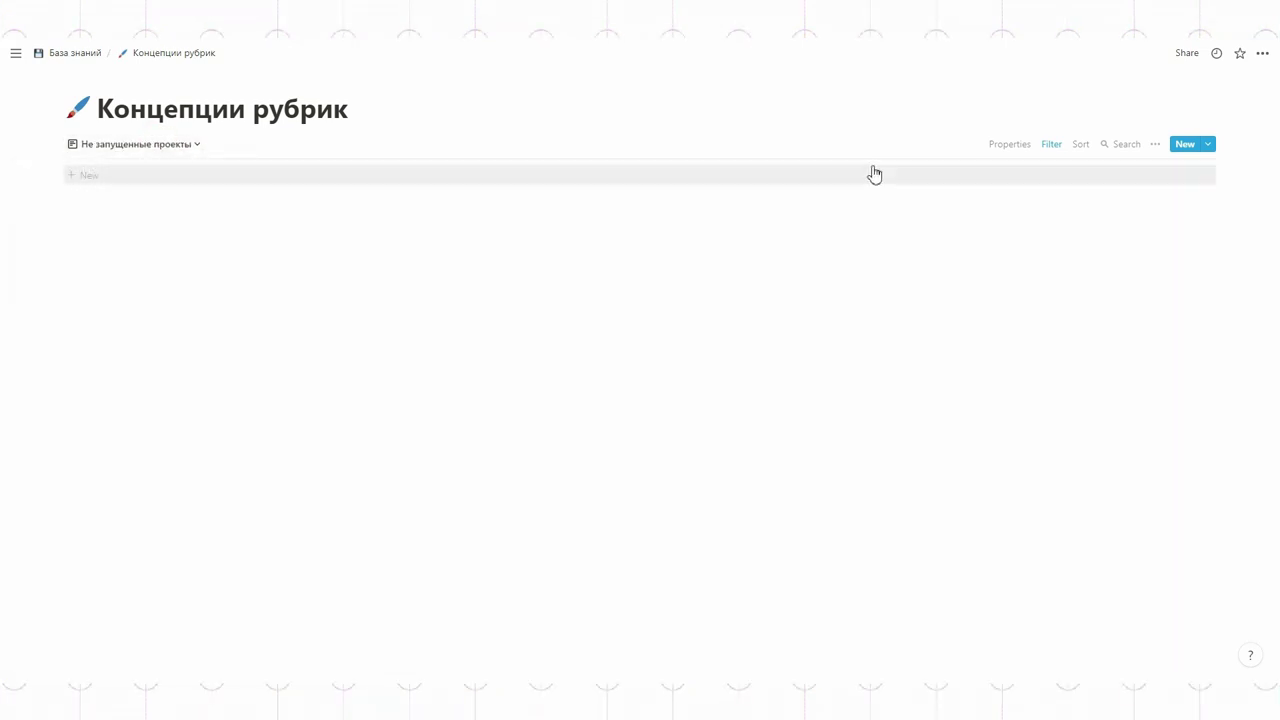
click(1051, 146)
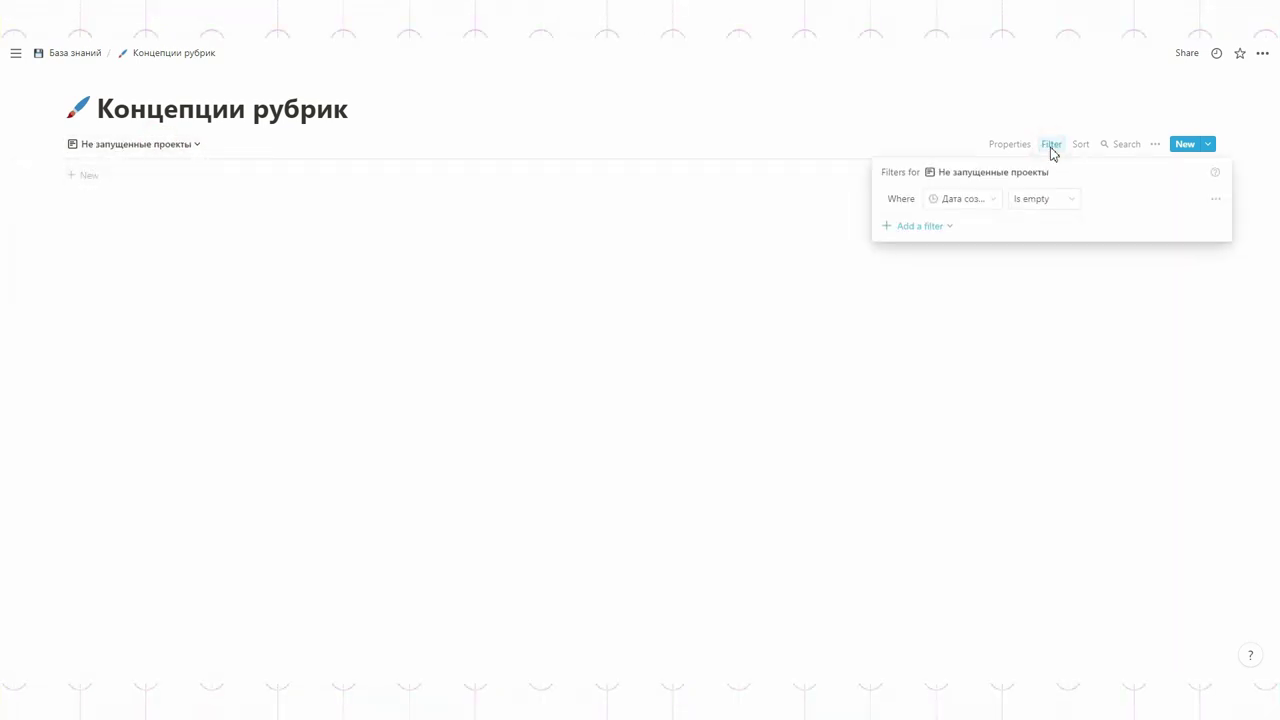
click(987, 200)
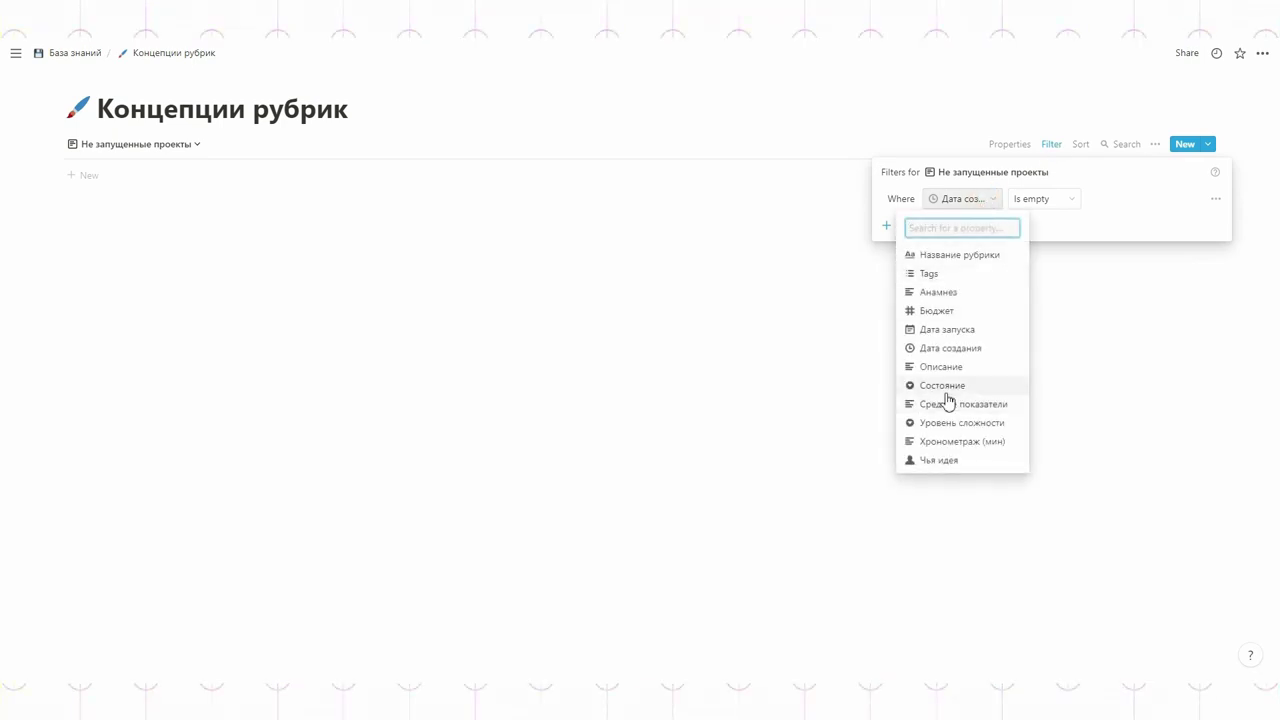
click(949, 332)
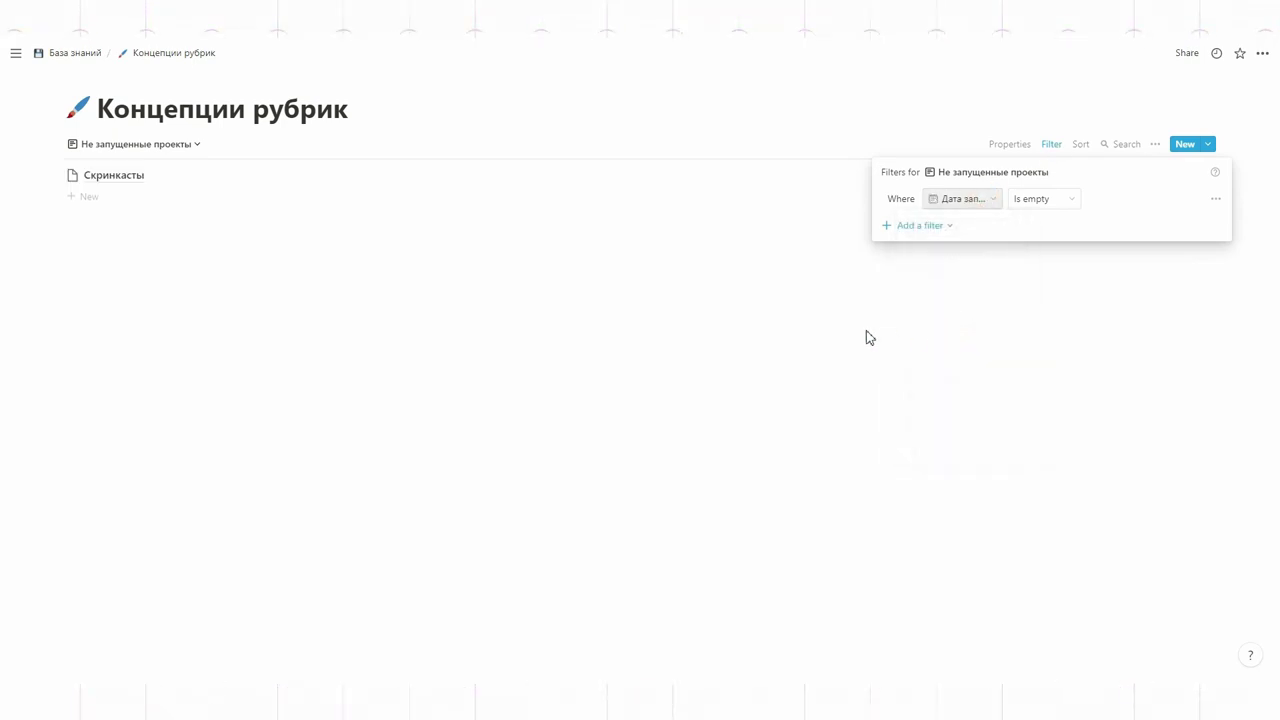
click(974, 336)
click(137, 146)
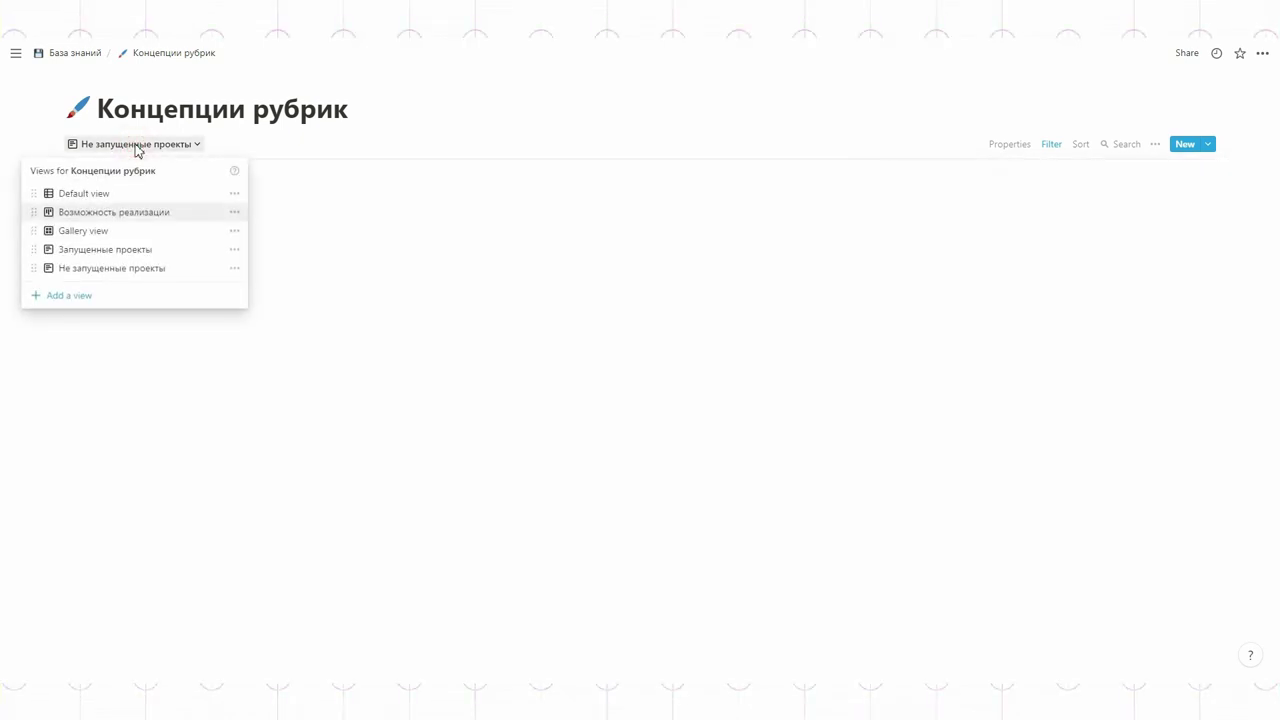
Step: Delete the Gallery view from the database
click(106, 194)
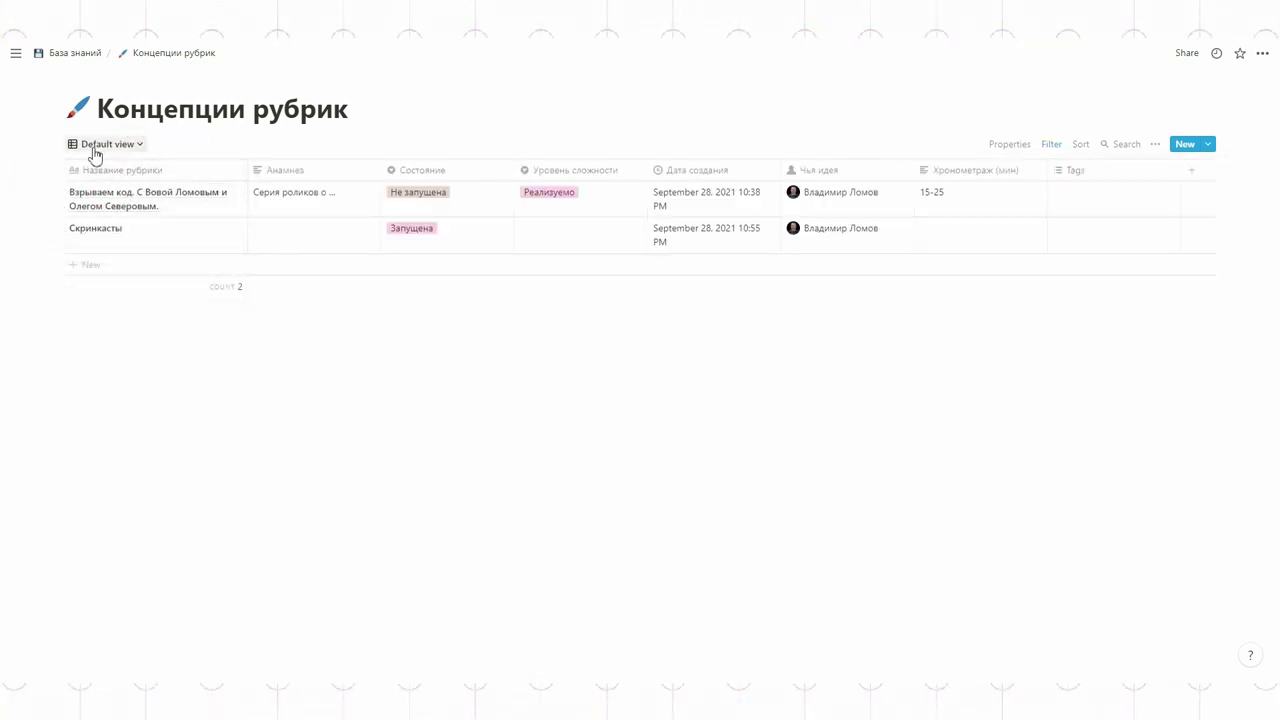
click(95, 150)
click(221, 231)
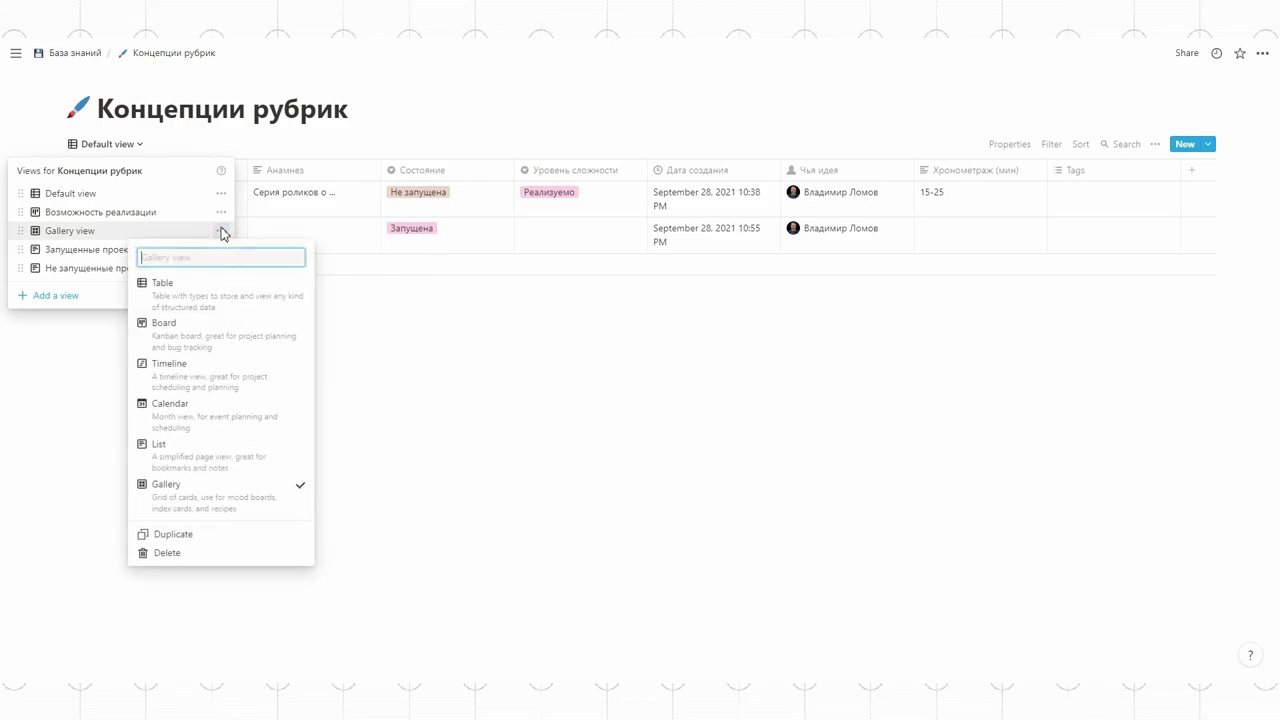
click(170, 553)
click(636, 372)
Step: Rename the Default view to Все проекты
click(197, 146)
click(238, 195)
text(Все проекты)
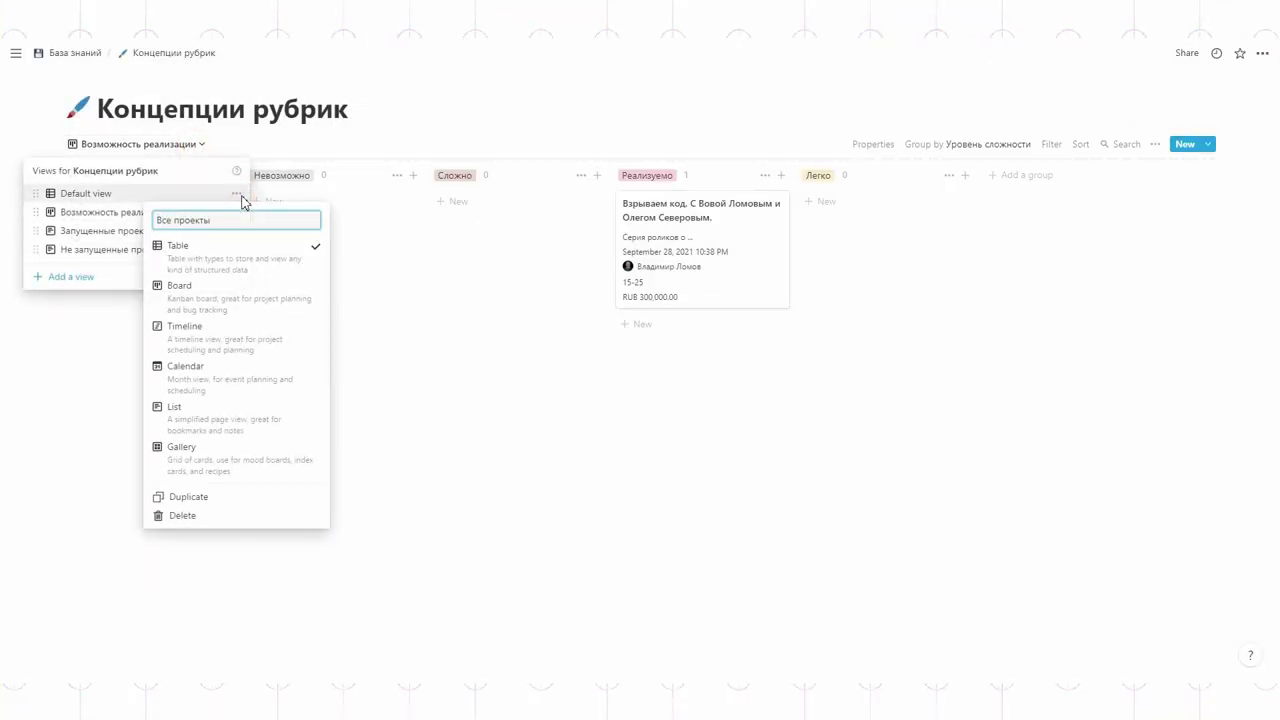
click(241, 198)
Step: Check the Возможность реализации, Запущенные проекты and Не запущенные проекты views in turn
click(104, 147)
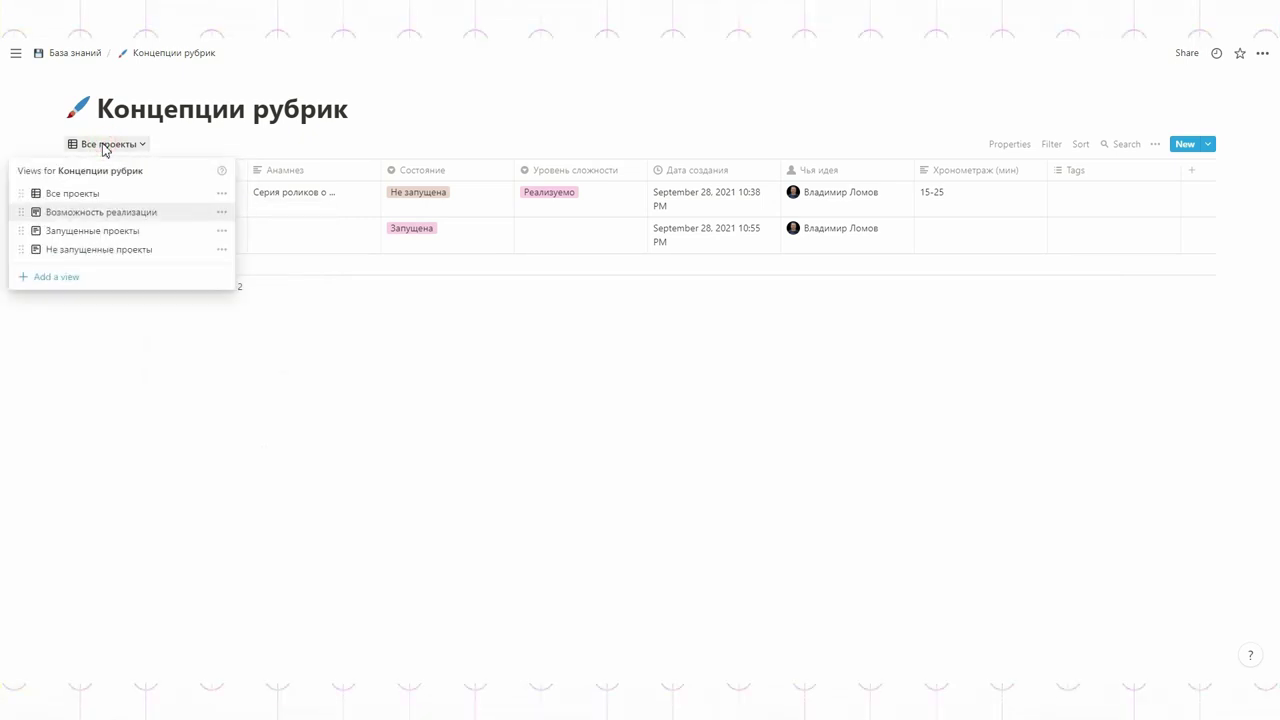
click(101, 212)
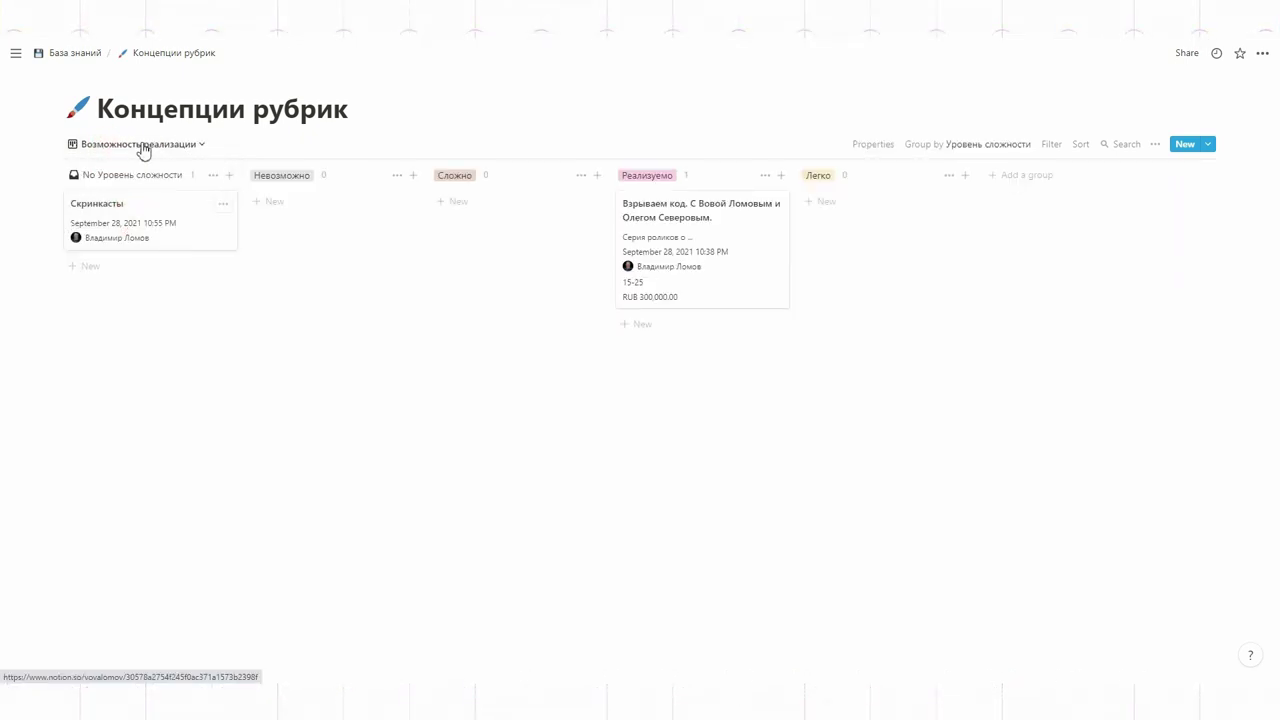
click(143, 148)
click(100, 230)
click(122, 147)
click(120, 248)
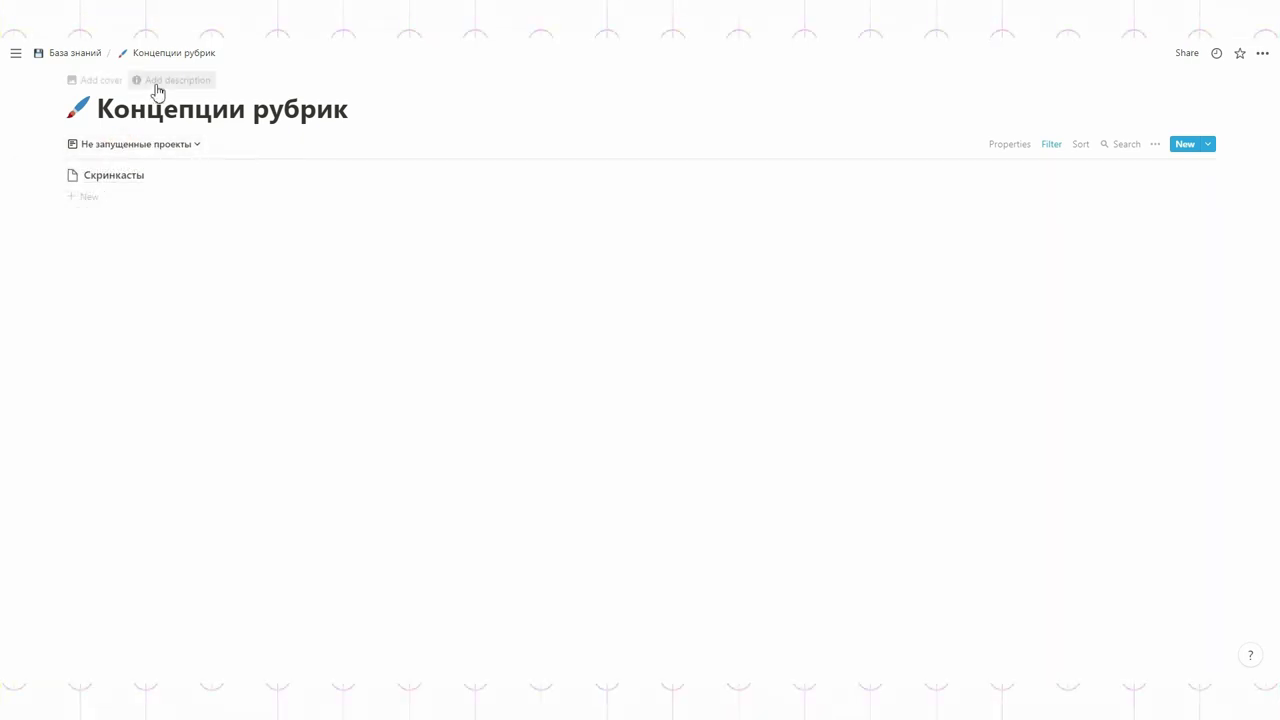
Step: Add the description 'Вы добавляете концепции роликов…' under the title, then return to Все проекты
click(157, 82)
text(Вы добавляете)
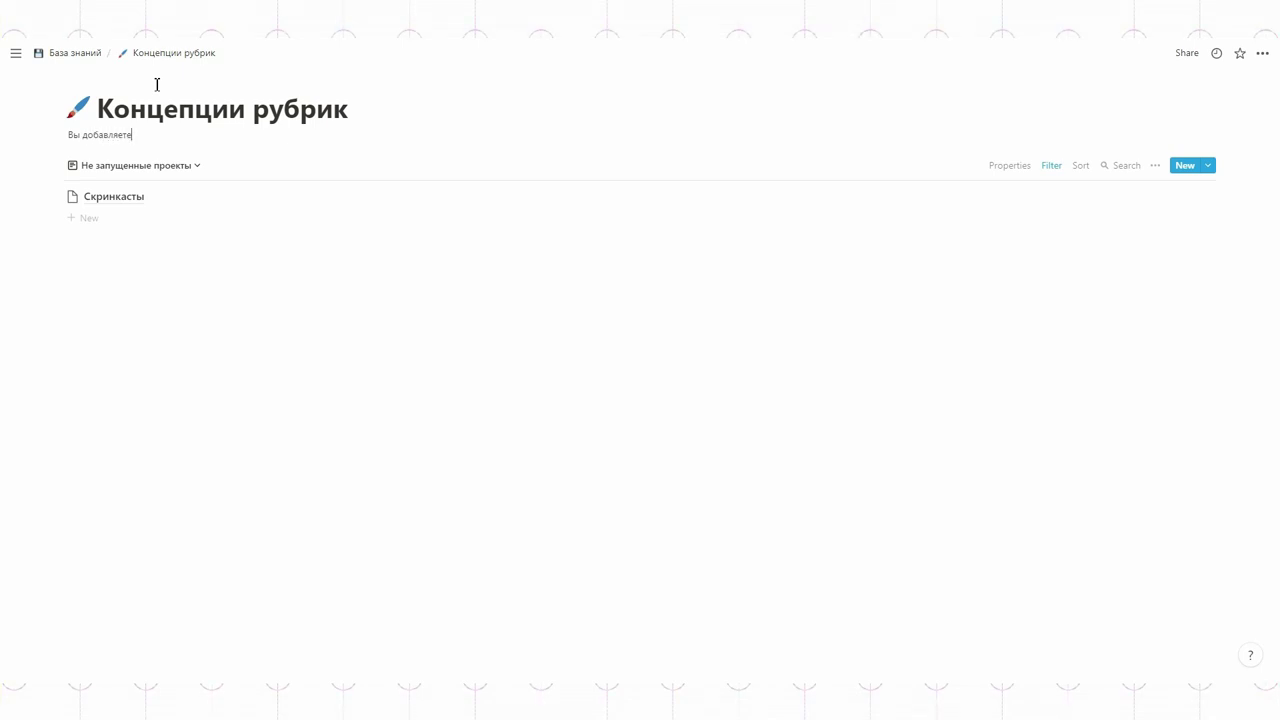
text( концепции роликов в ... с тегами ...)
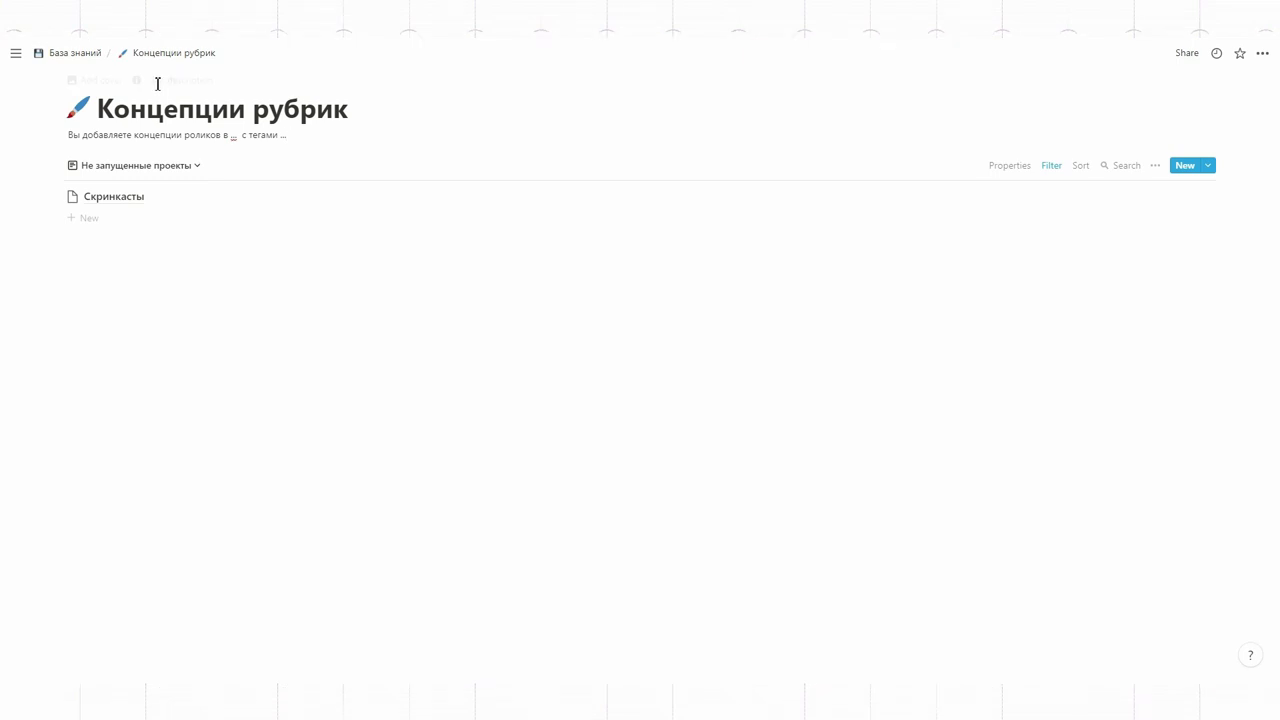
click(117, 165)
click(91, 214)
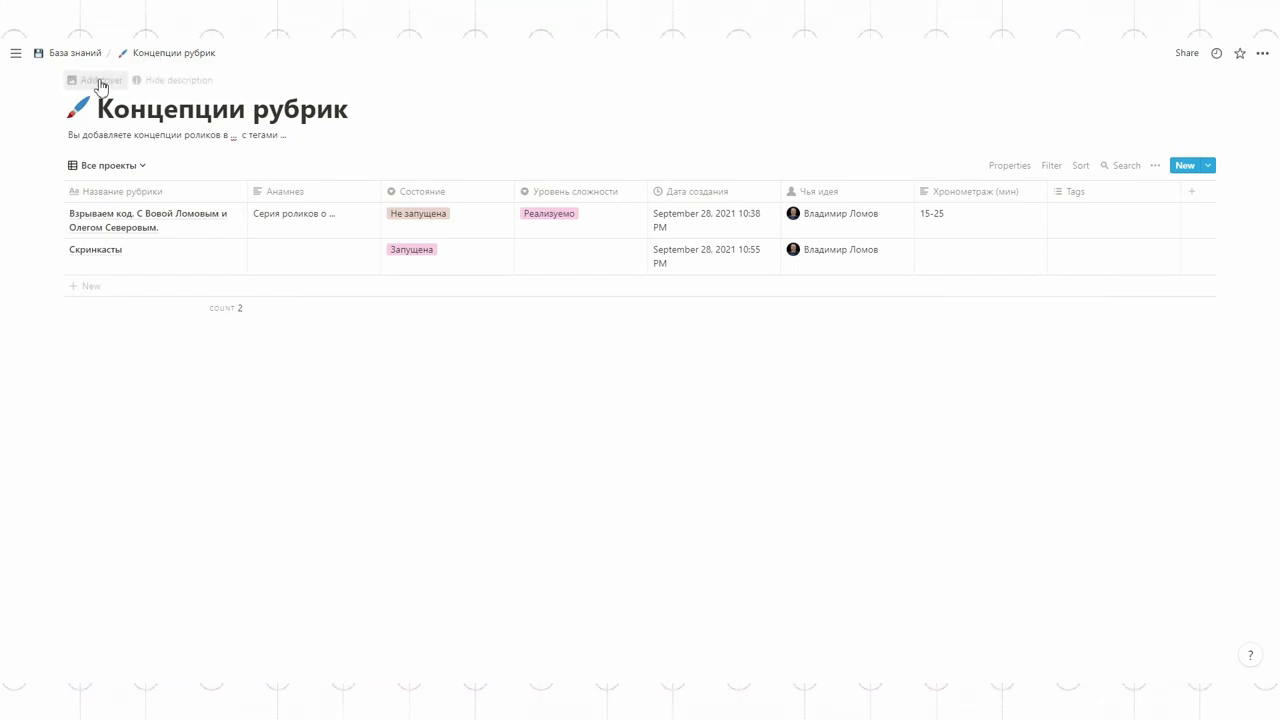
Step: Set a NASA Archive photo as the page cover
click(100, 84)
click(814, 204)
scroll(777, 409, down, 5)
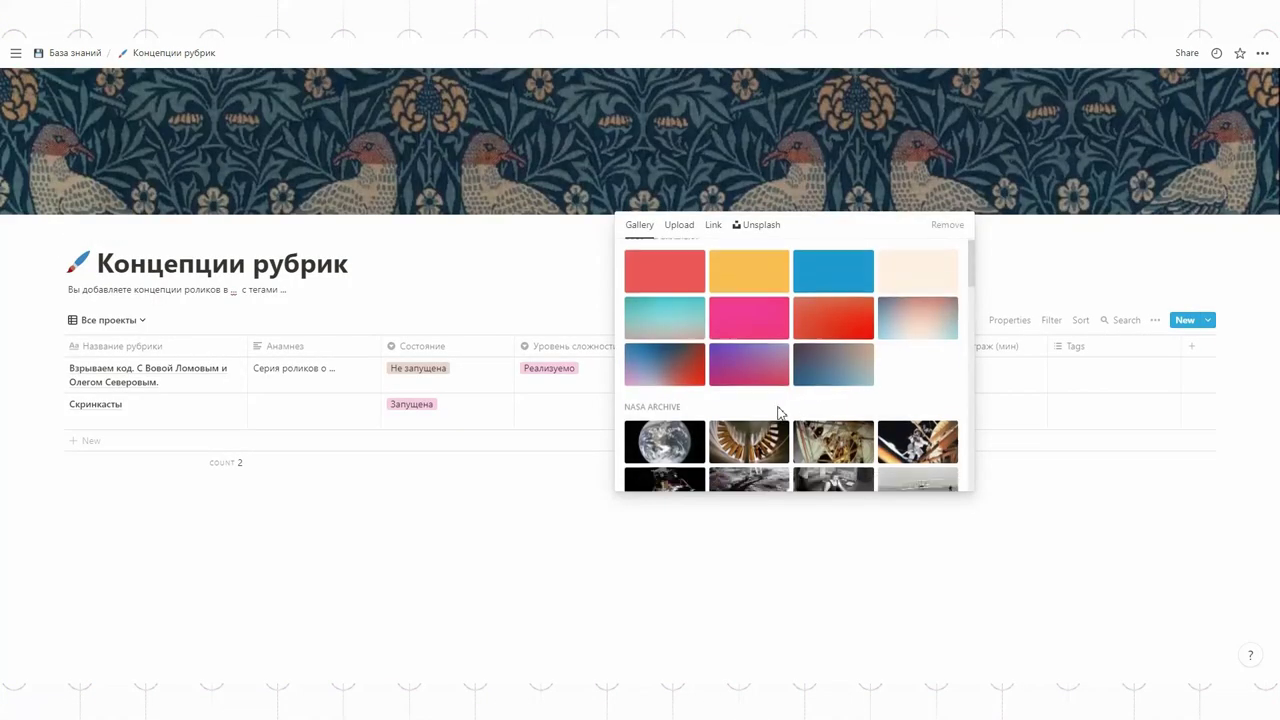
click(737, 257)
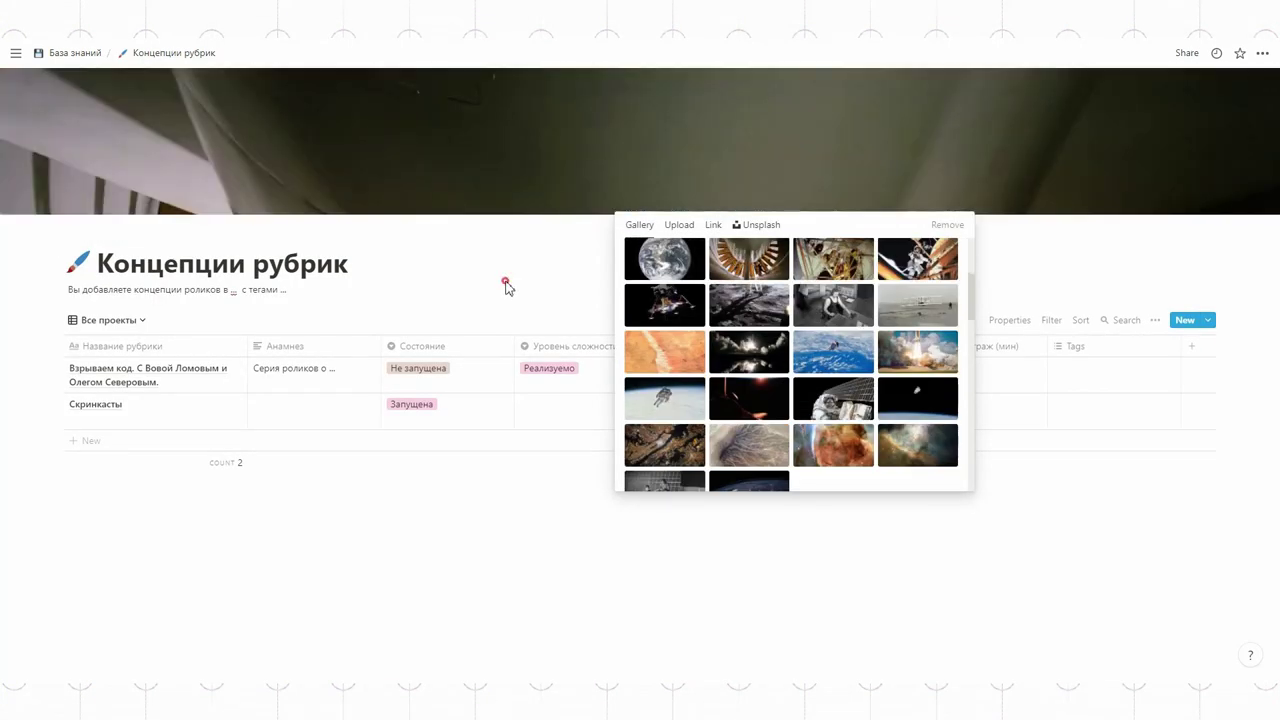
click(505, 285)
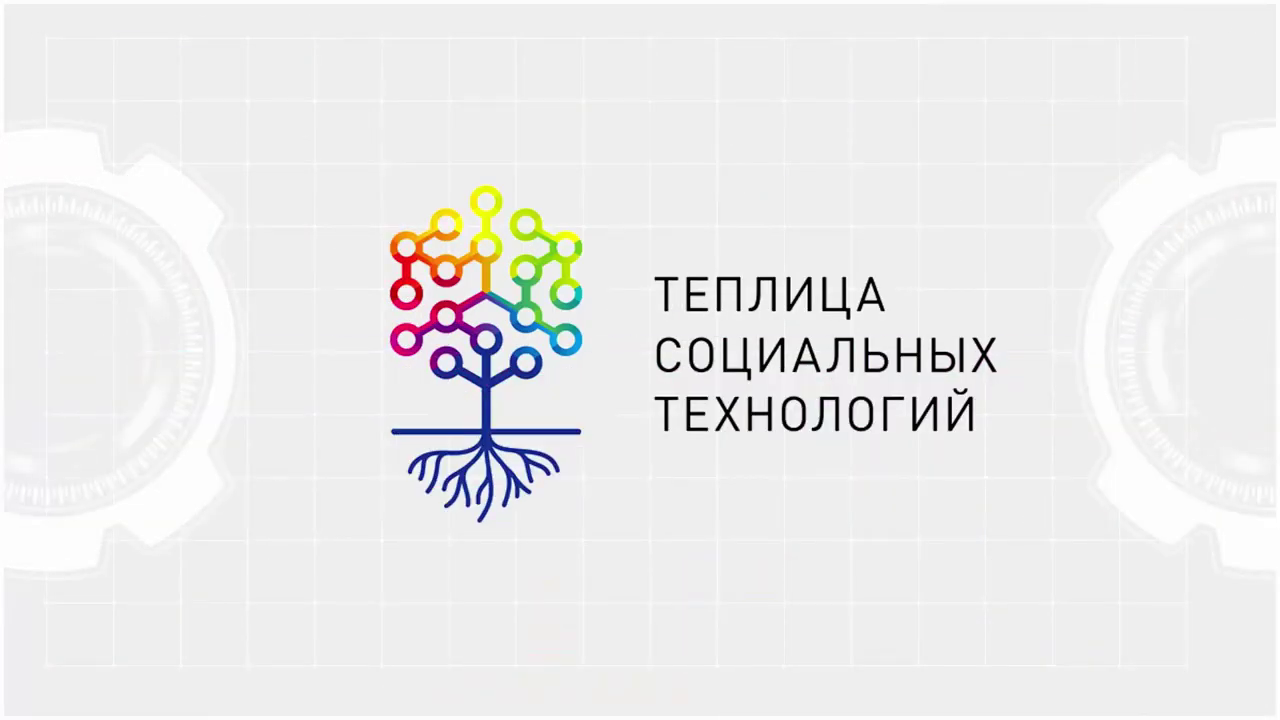
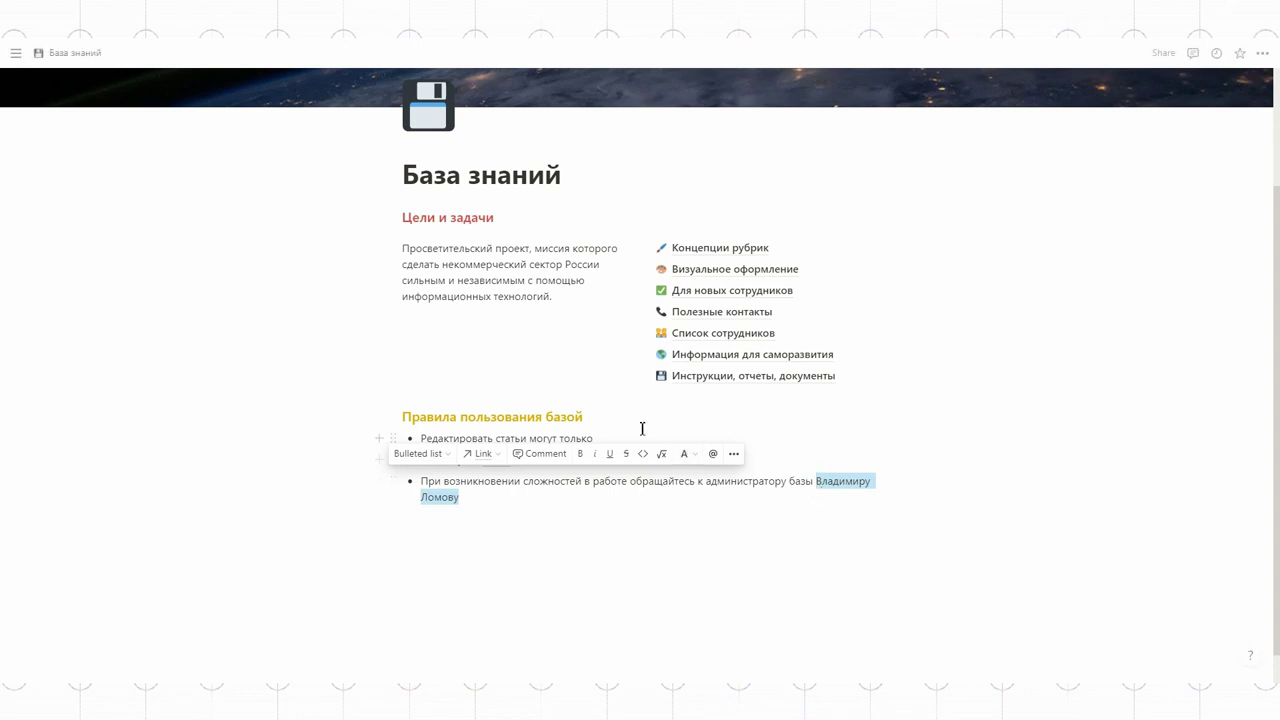
Step: Link the administrator's name to his employee page and open that page
click(483, 453)
key(ctrl+v)
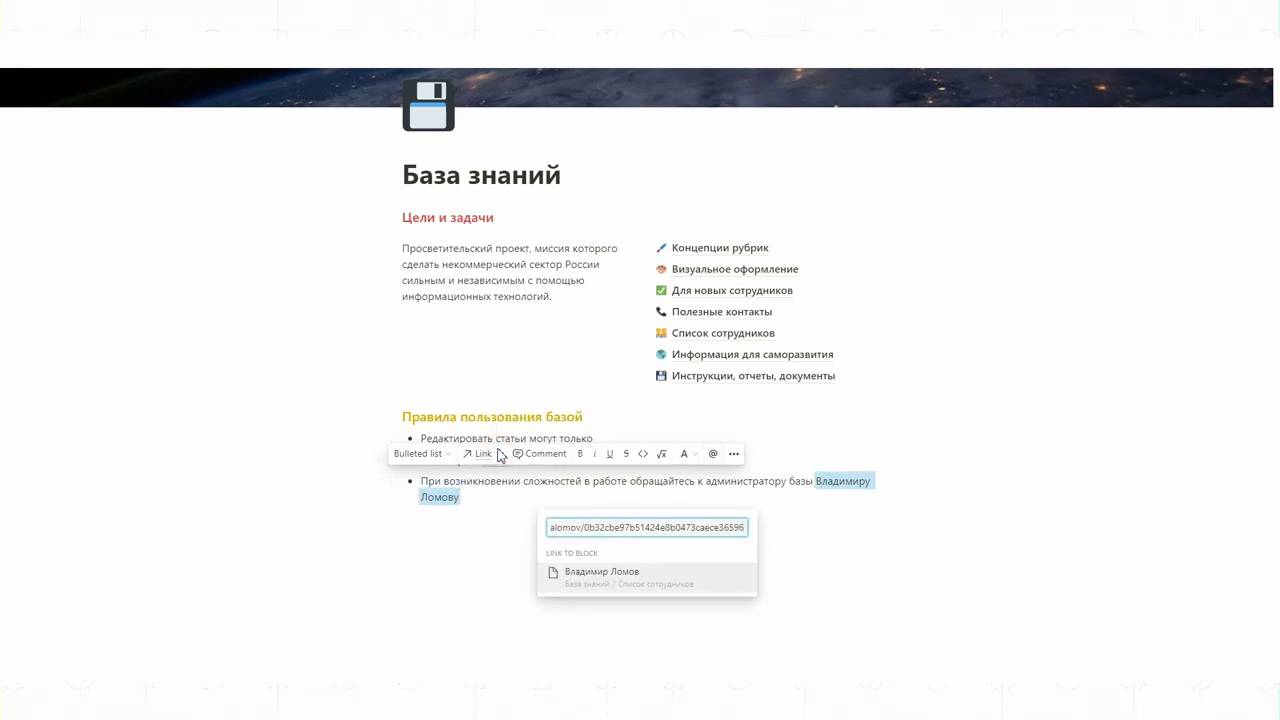
click(615, 584)
click(614, 550)
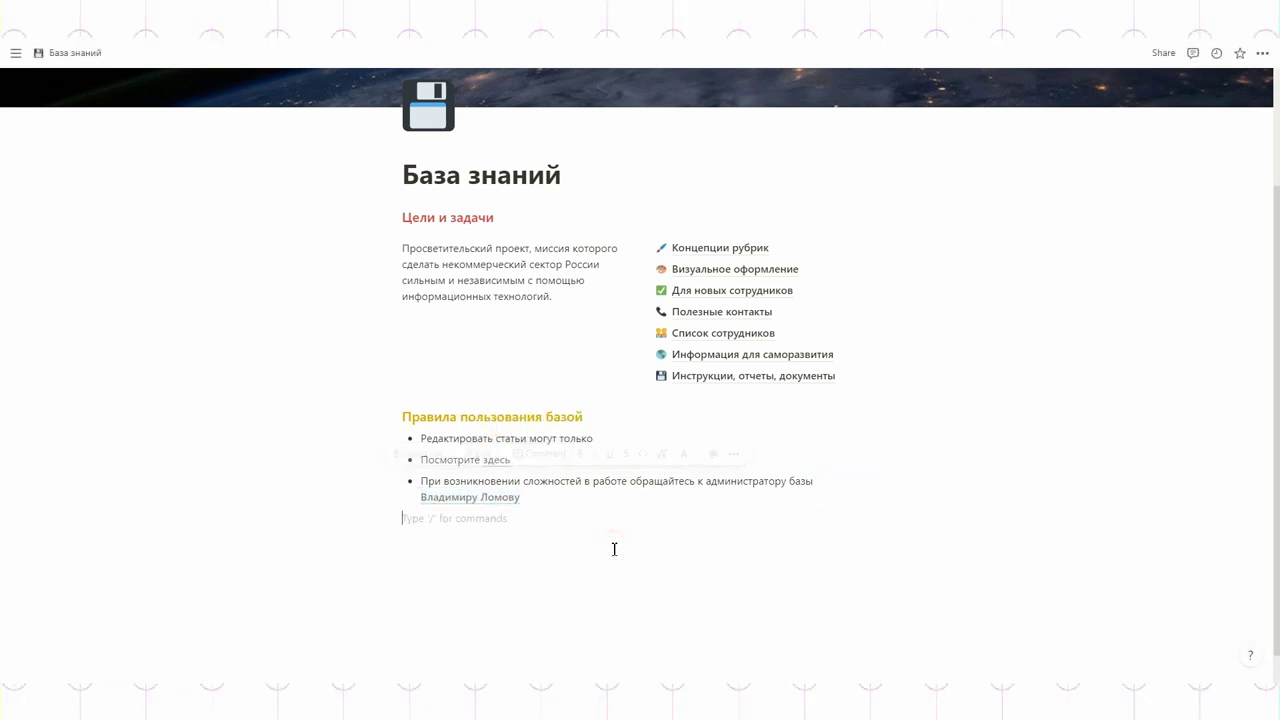
click(472, 500)
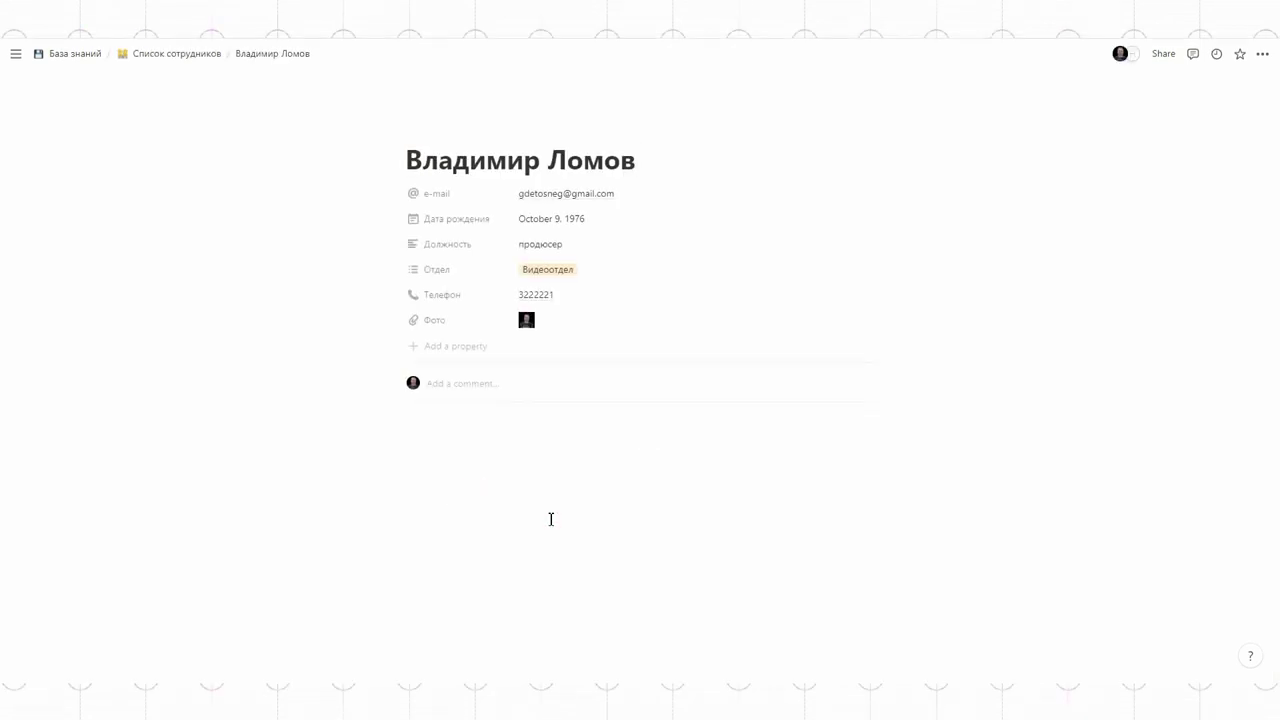
Step: Turn the intro line into a Heading 2 and insert an inline table below it
triple_click(474, 435)
click(388, 406)
click(381, 174)
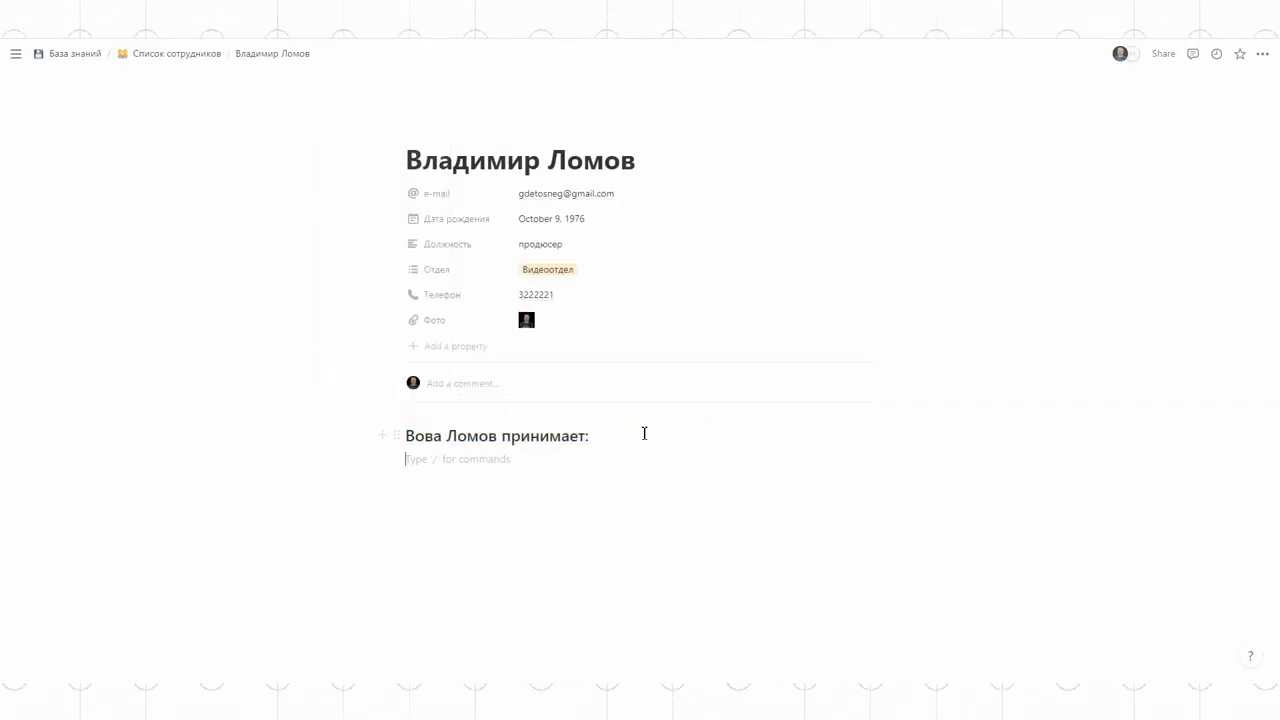
click(380, 460)
scroll(520, 305, down, 5)
click(503, 291)
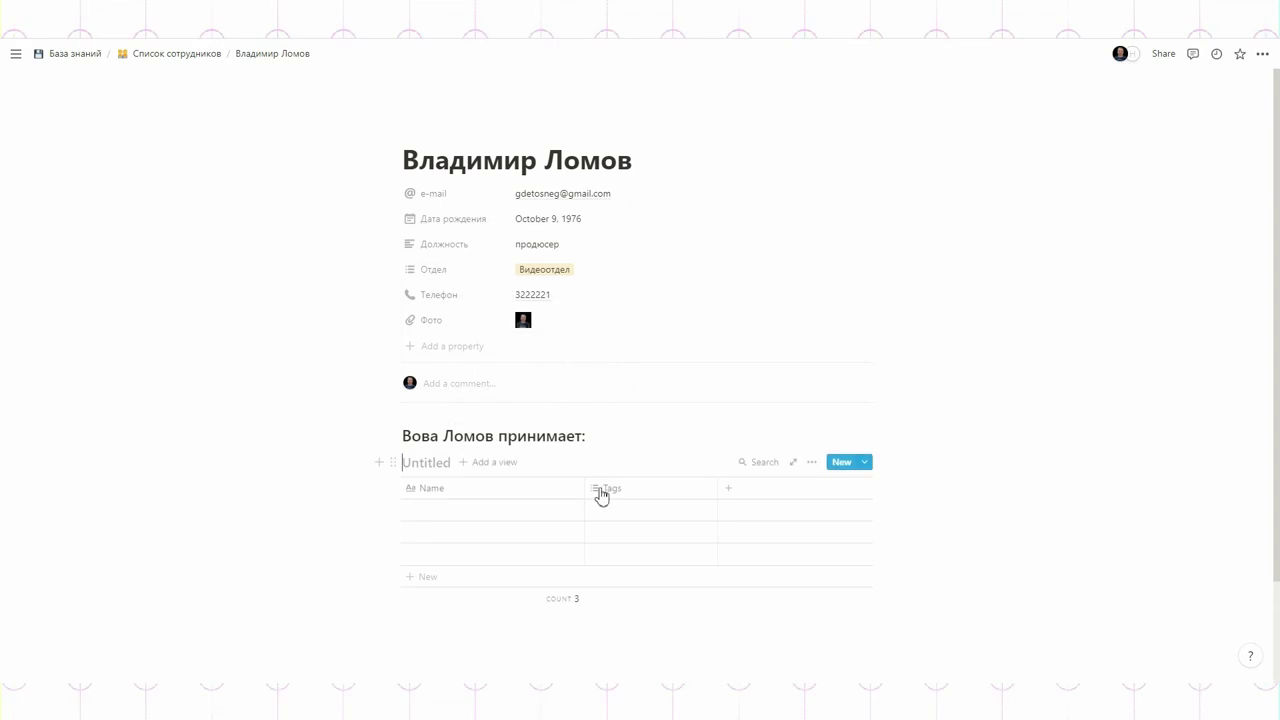
Step: Rename the first column 'По каким вопросам' and enter 'По базам данных' in the row
click(457, 490)
text(По каким вопросам)
click(508, 509)
text(По базам данных)
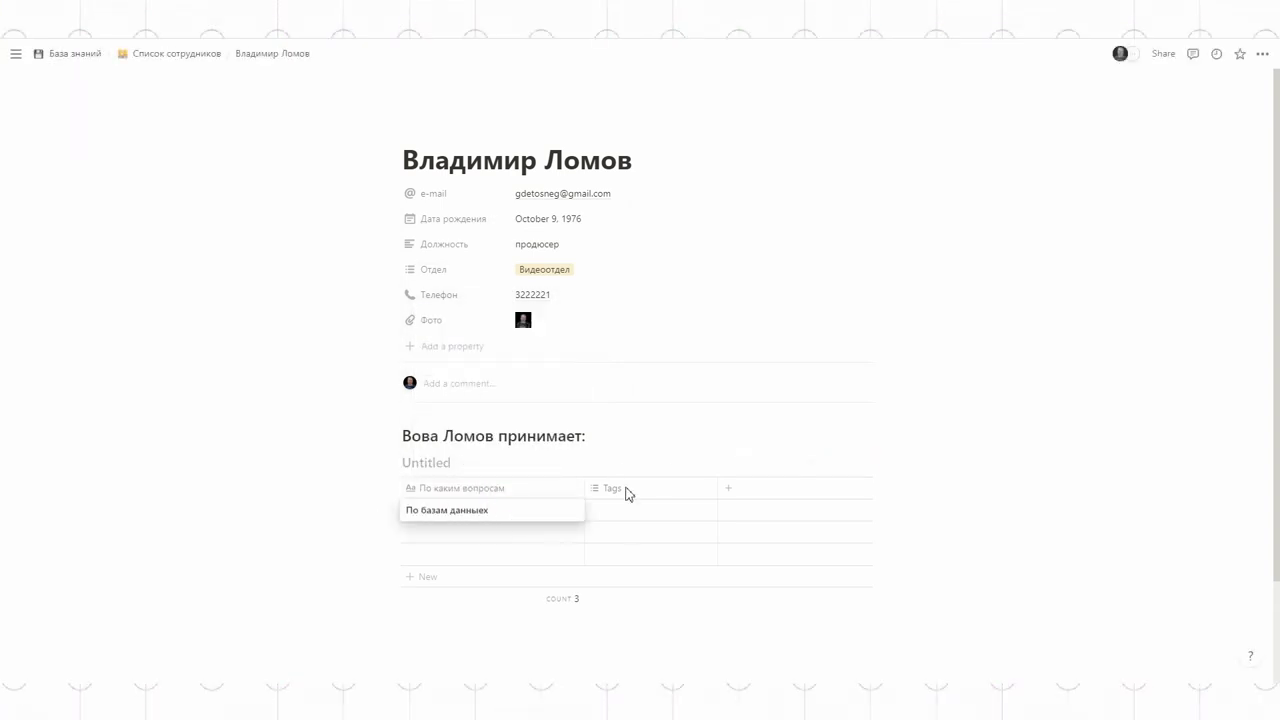
Step: Make the Tags column a text column 'Часы приема' with 'ср-чт 15', then return to База знаний
click(625, 490)
mouse_move(642, 293)
click(757, 172)
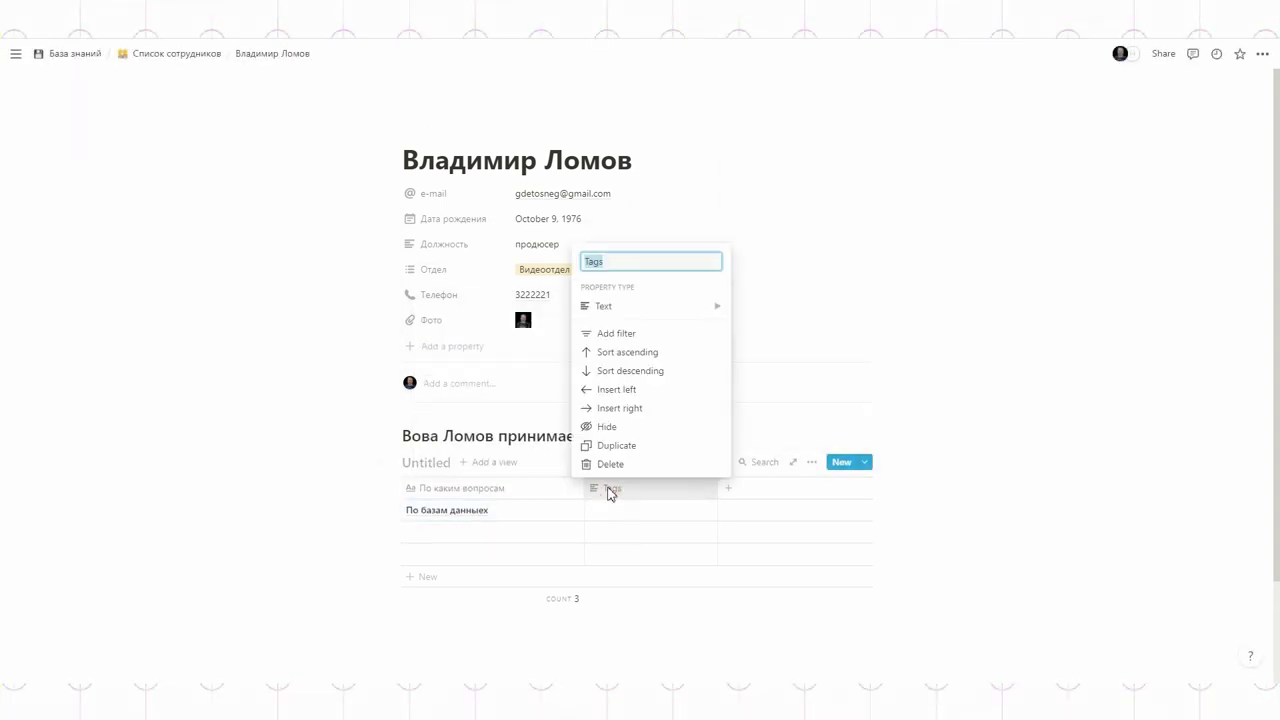
text(Часы привеа)
key(Return)
click(613, 510)
text(ср-чт 15:00 - 19:00)
key(Escape)
click(66, 52)
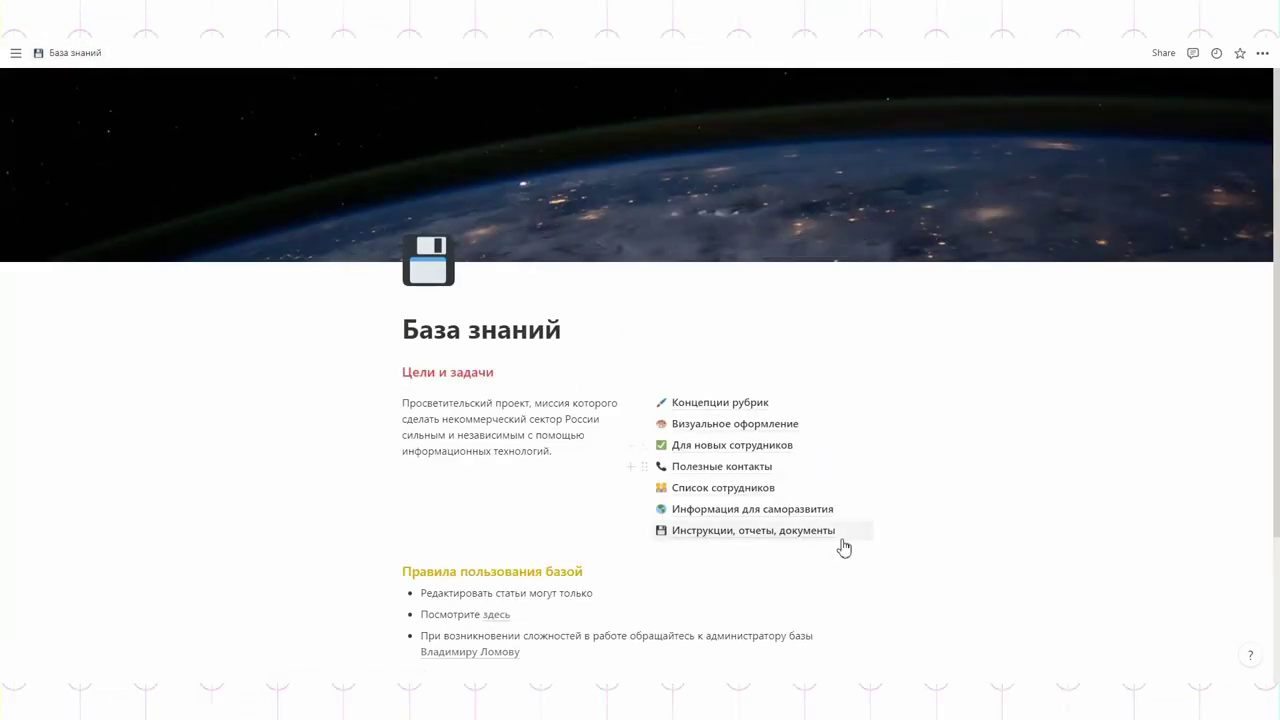
Step: Open Список сотрудников and switch it to the default table view
click(703, 490)
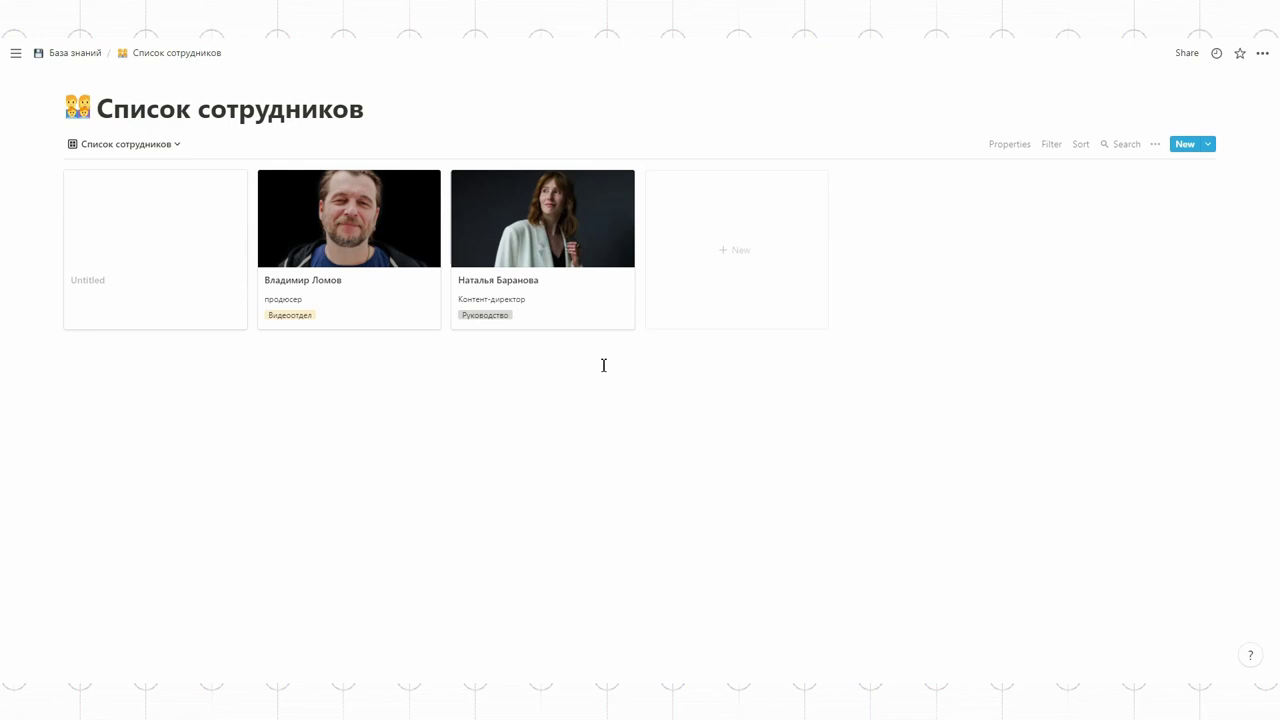
click(150, 147)
click(109, 196)
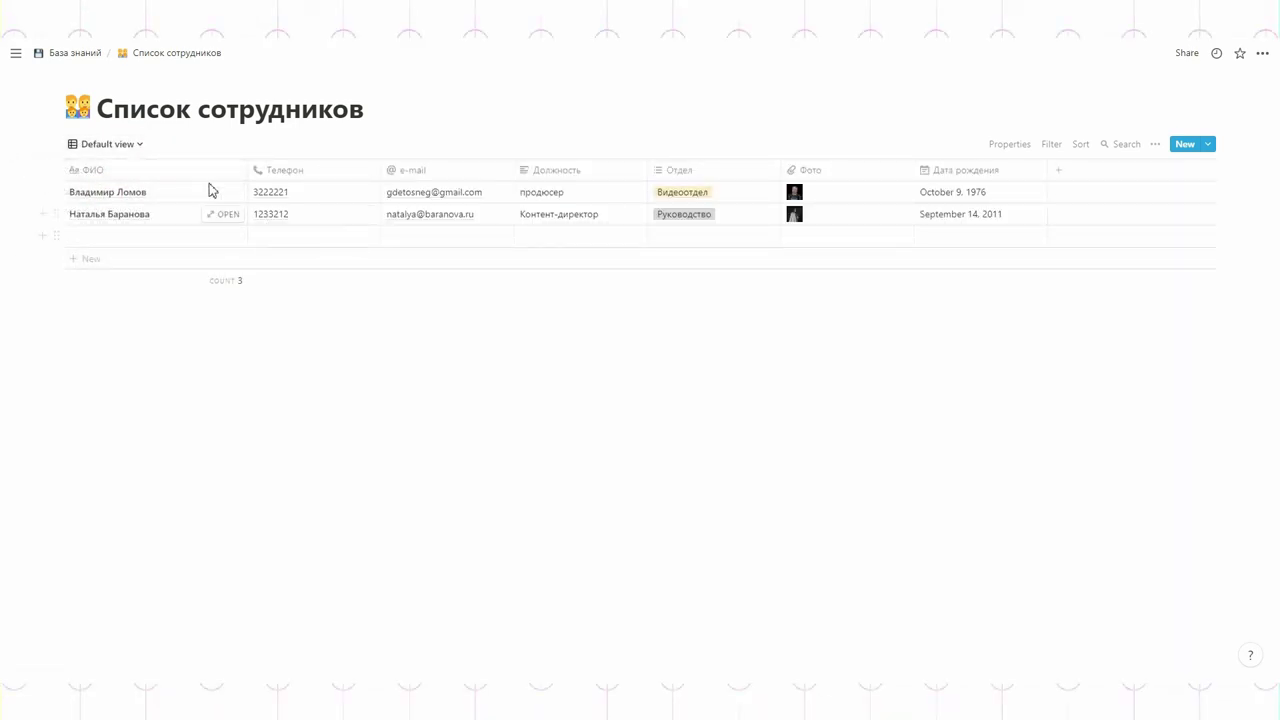
Step: Inspect the Телефон, Отдел and Фото property types, then return to the gallery view
click(298, 171)
mouse_move(295, 247)
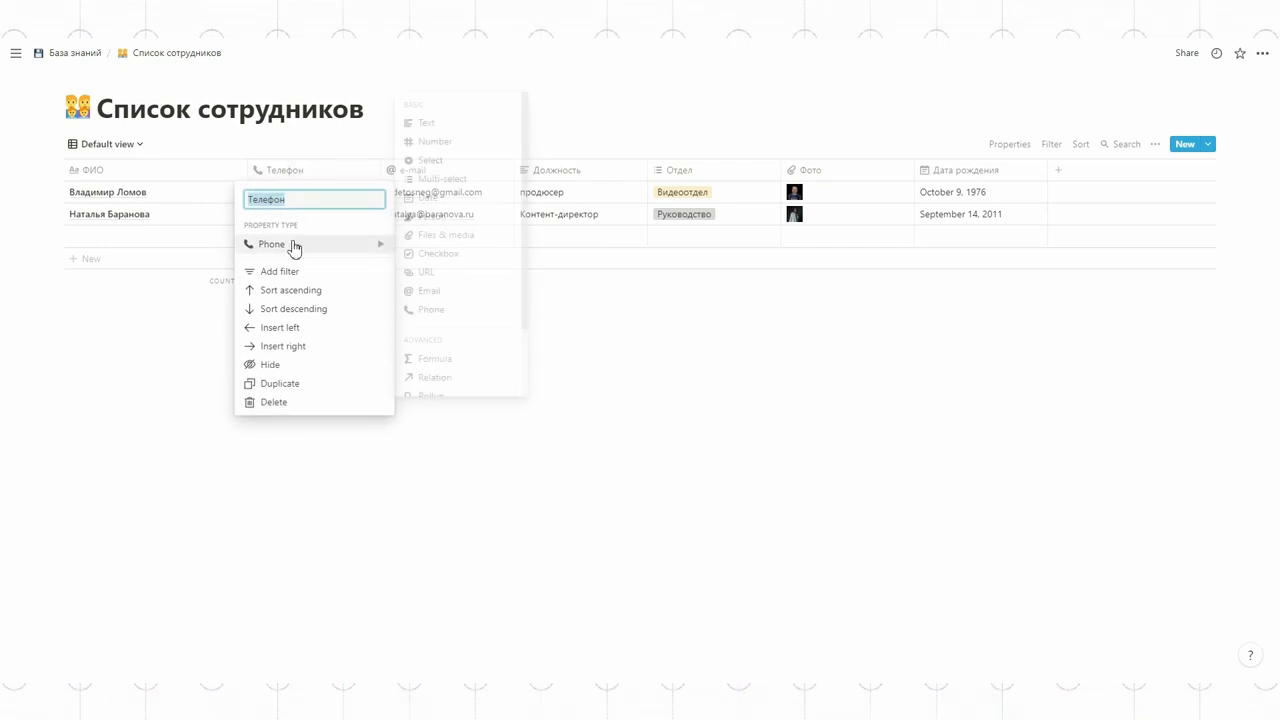
click(440, 312)
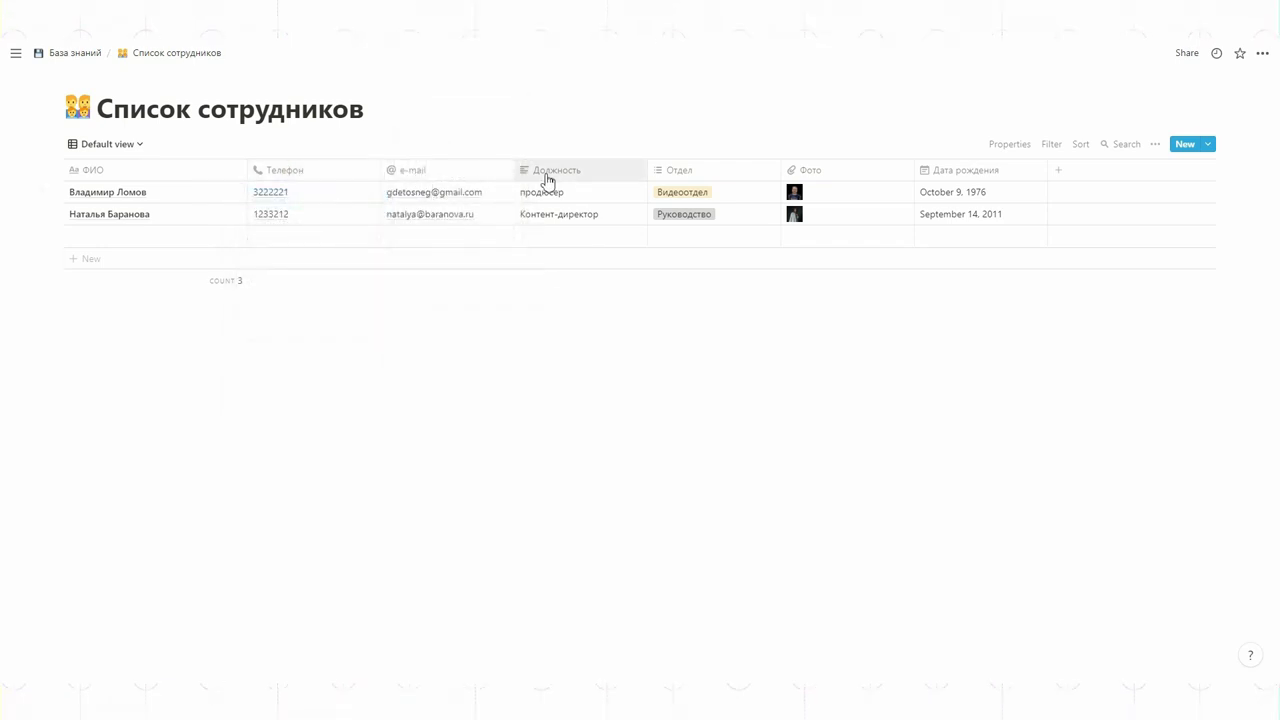
click(715, 173)
mouse_move(706, 249)
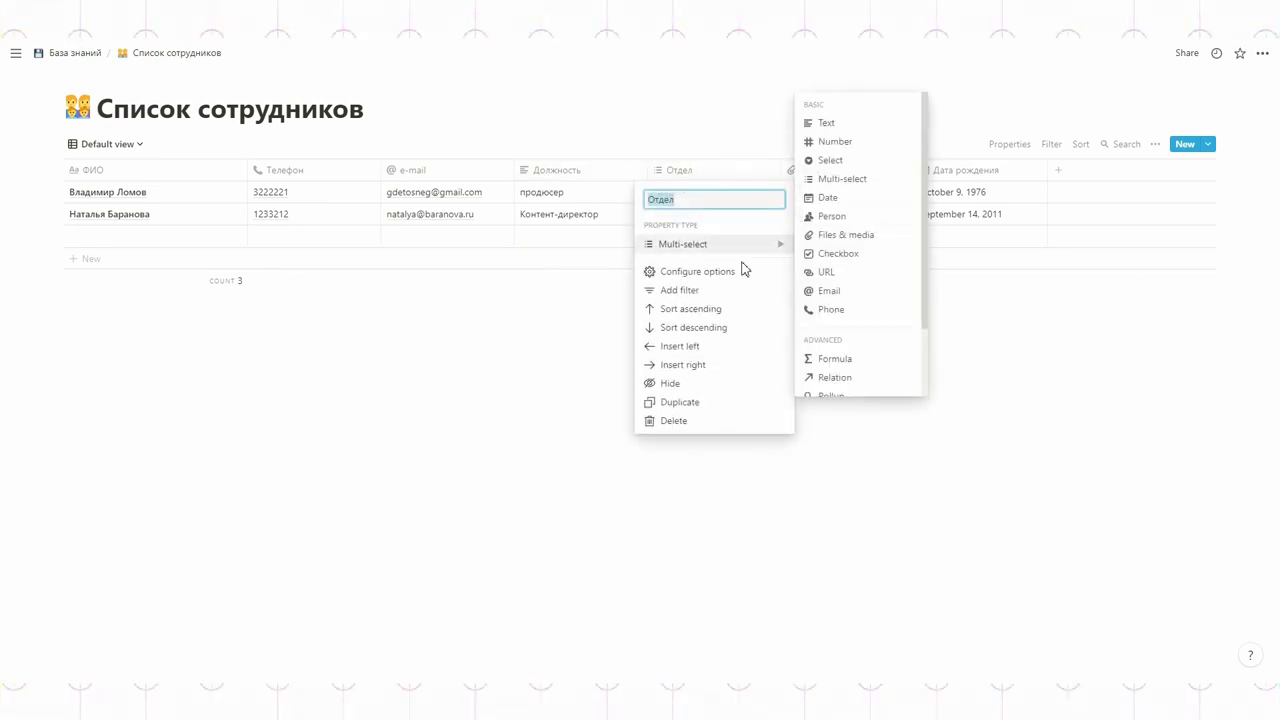
click(1030, 384)
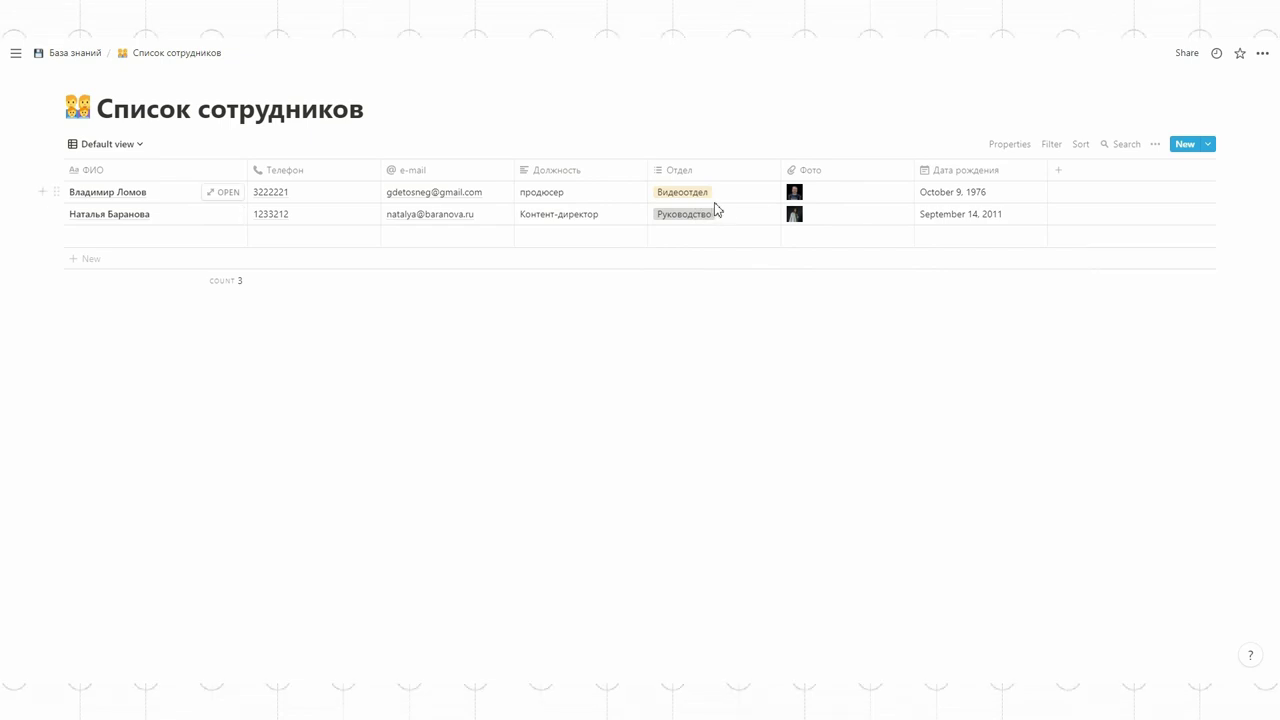
click(820, 172)
mouse_move(817, 252)
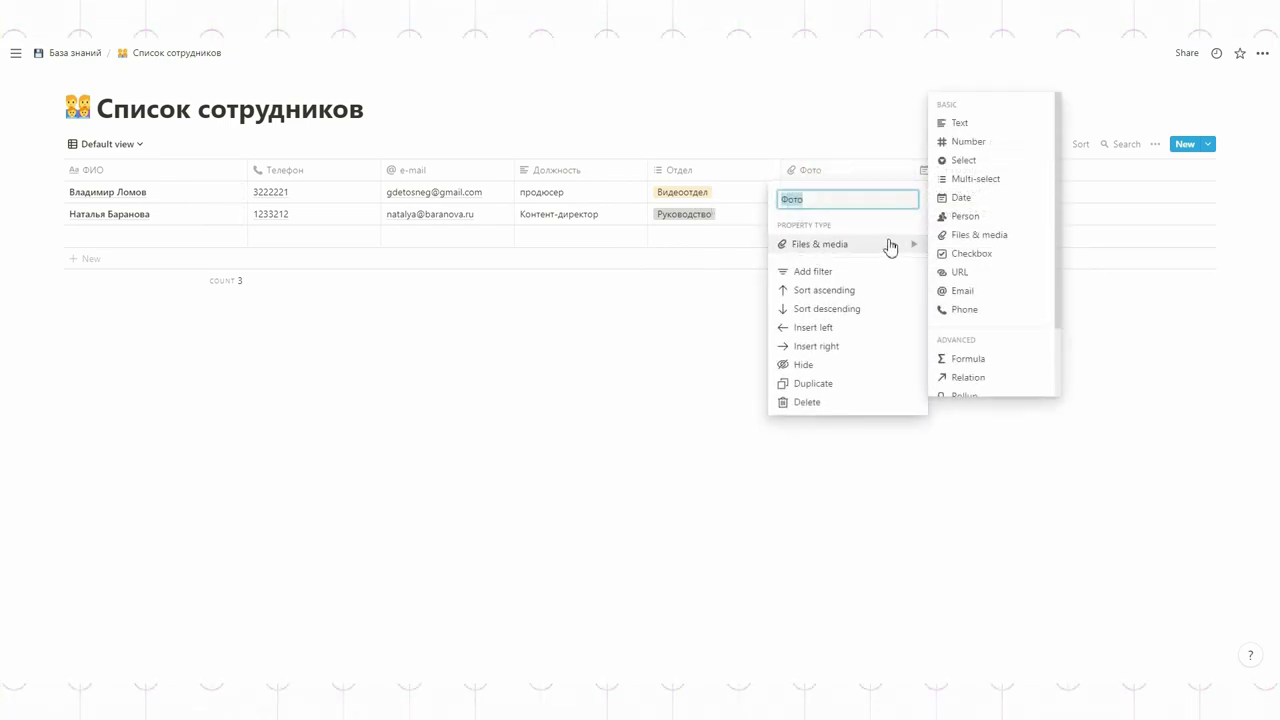
click(1206, 409)
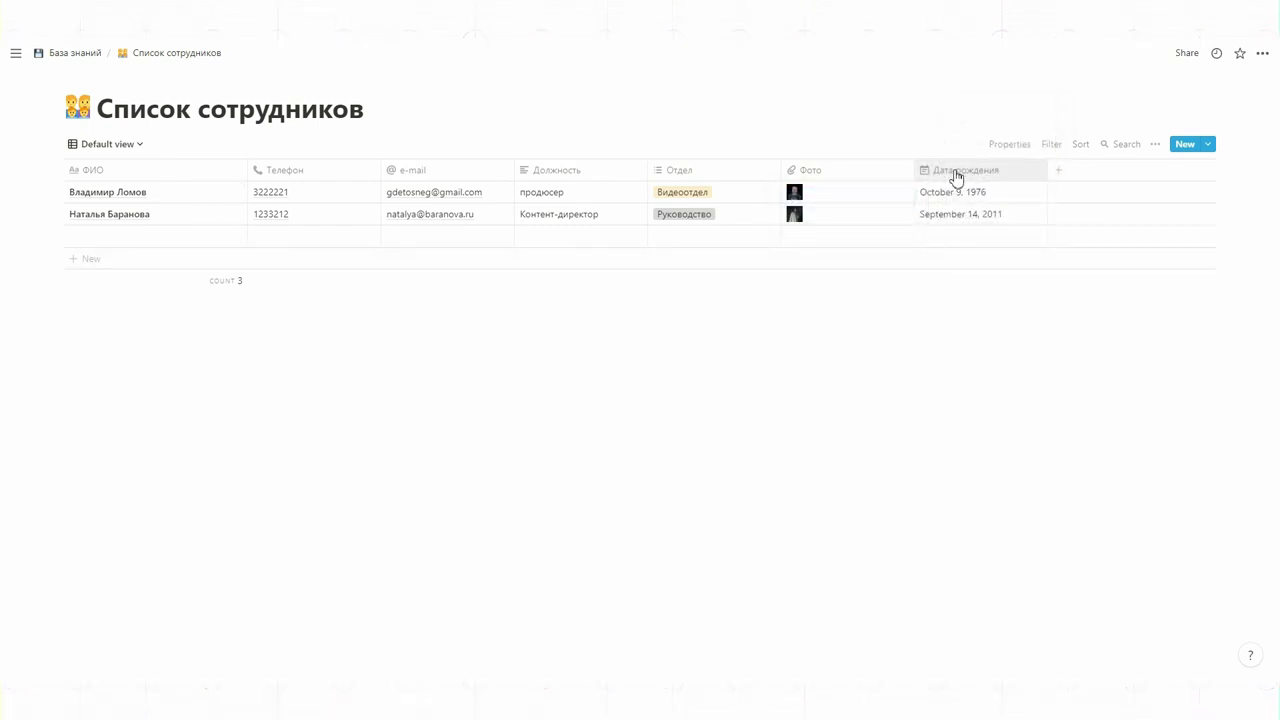
click(100, 144)
click(77, 214)
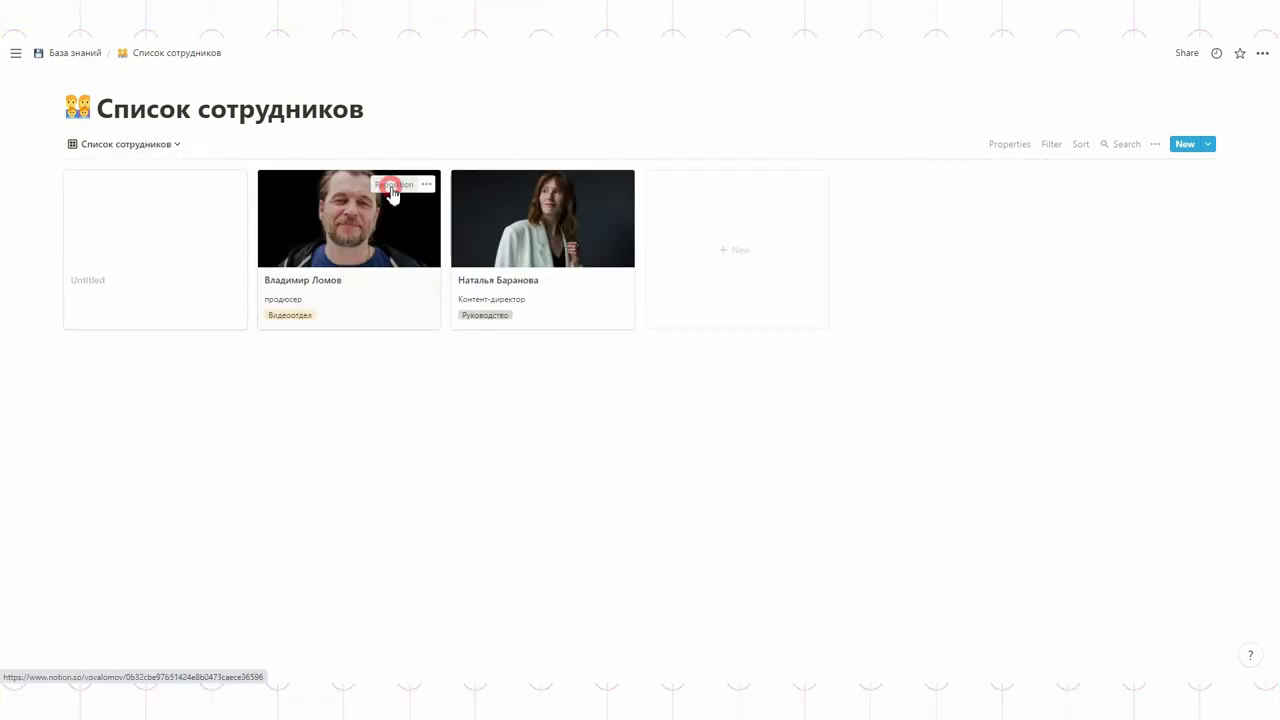
Step: Leave the employee cover photos as they were and keep Фото as the card preview
click(393, 185)
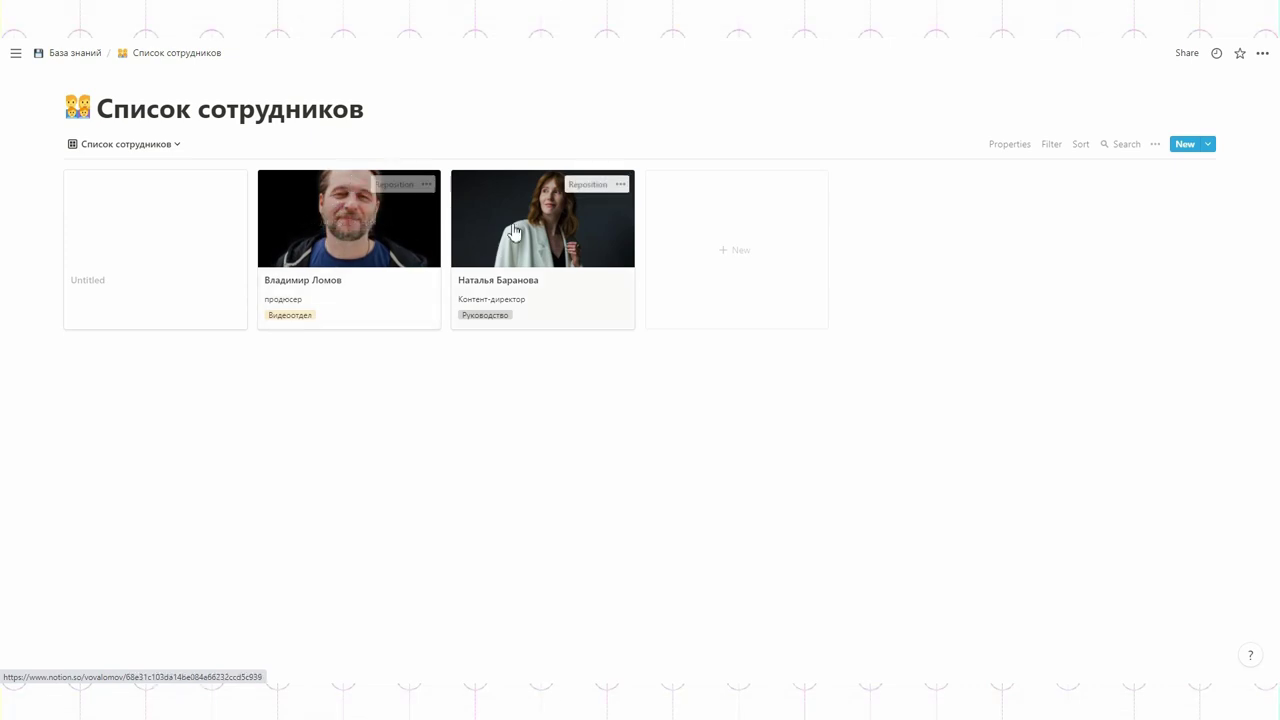
click(586, 185)
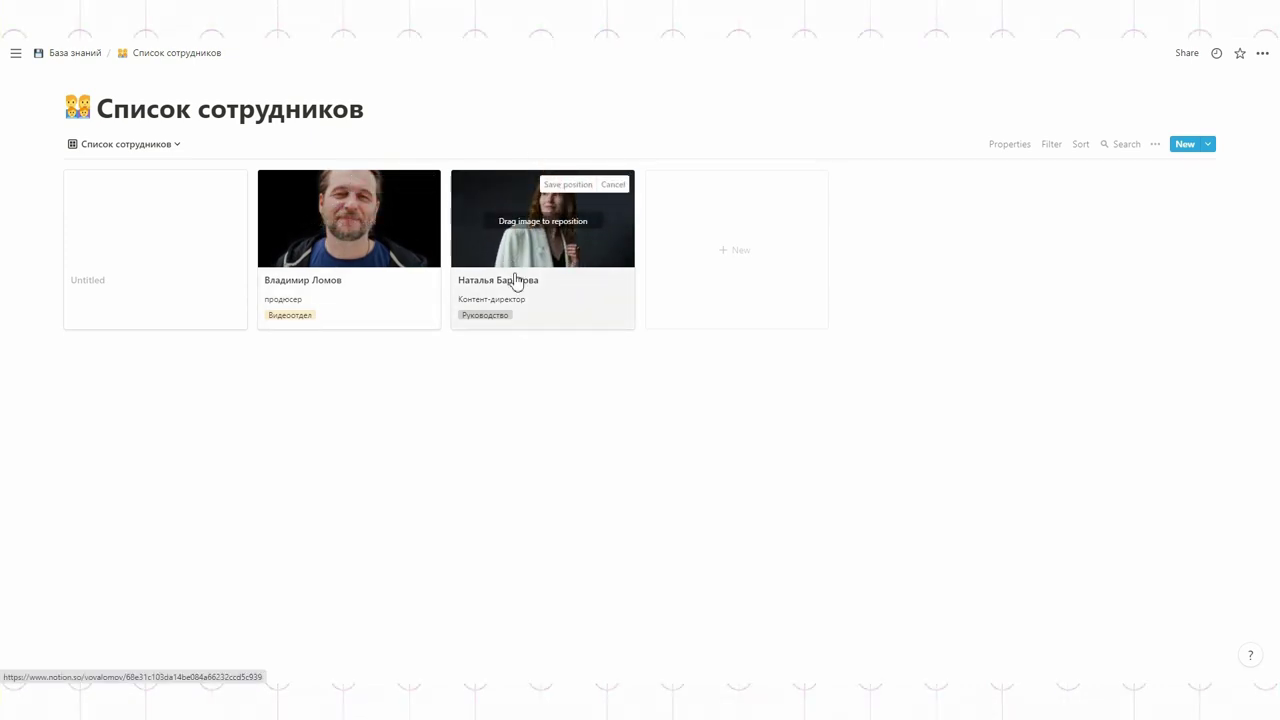
click(966, 176)
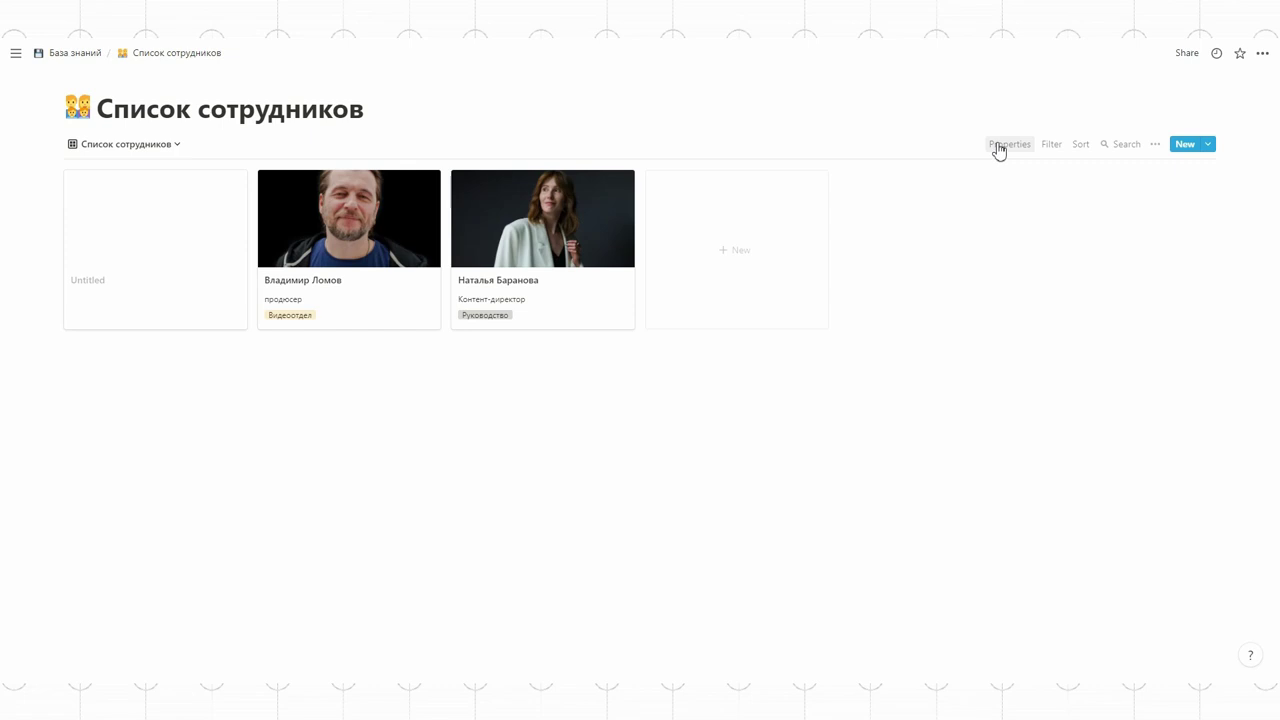
click(999, 148)
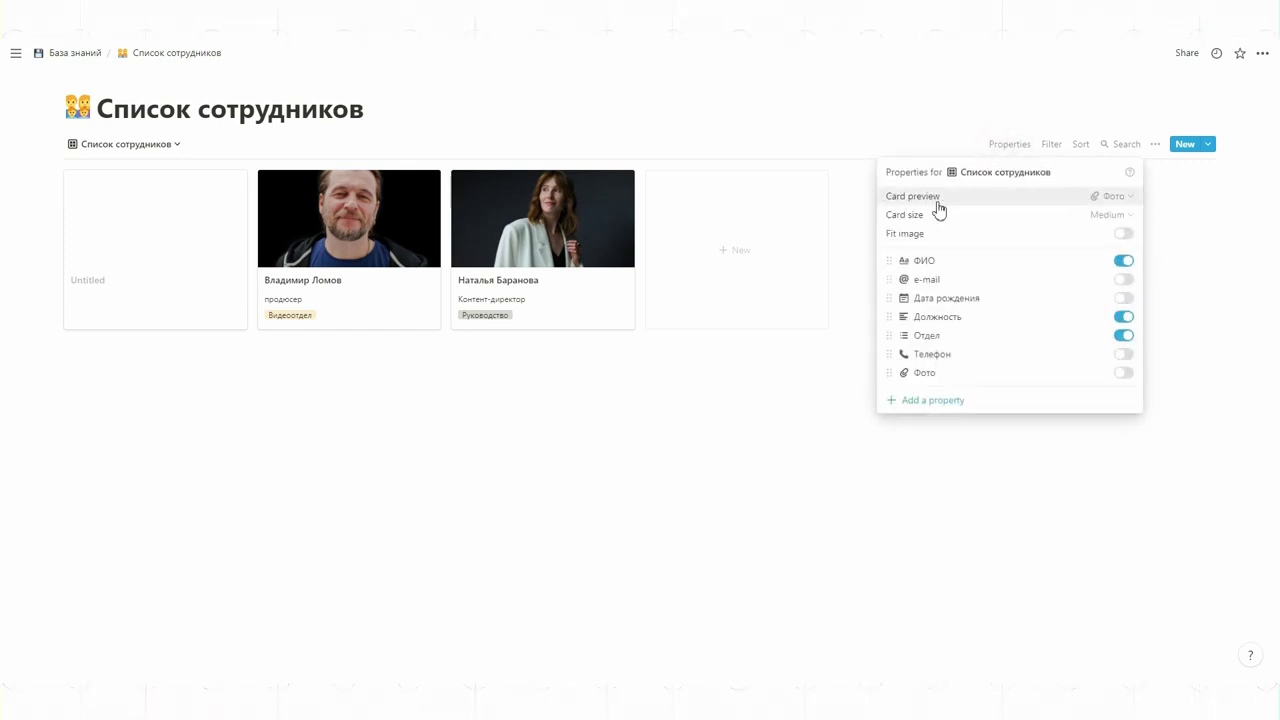
click(1108, 197)
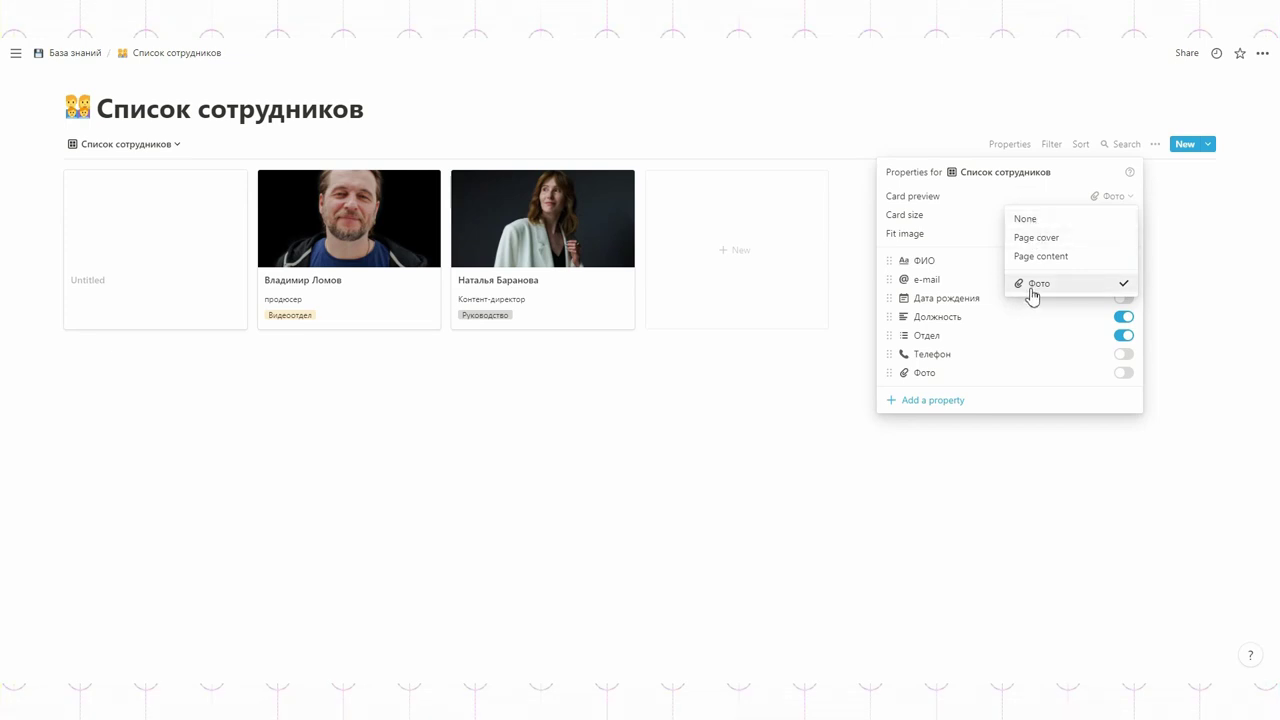
click(1058, 183)
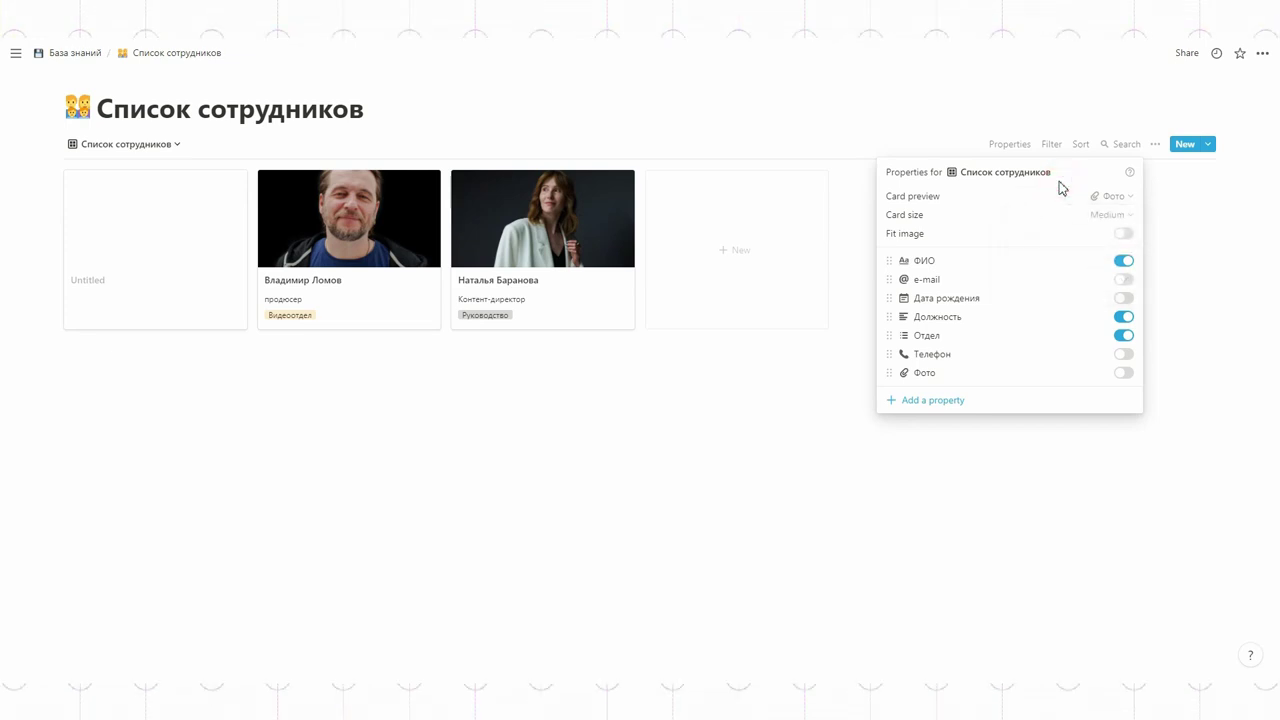
Step: Show Отдел above Должность on the cards and set the card size to Large
click(1124, 318)
click(1125, 318)
click(1125, 336)
click(1121, 318)
click(1124, 336)
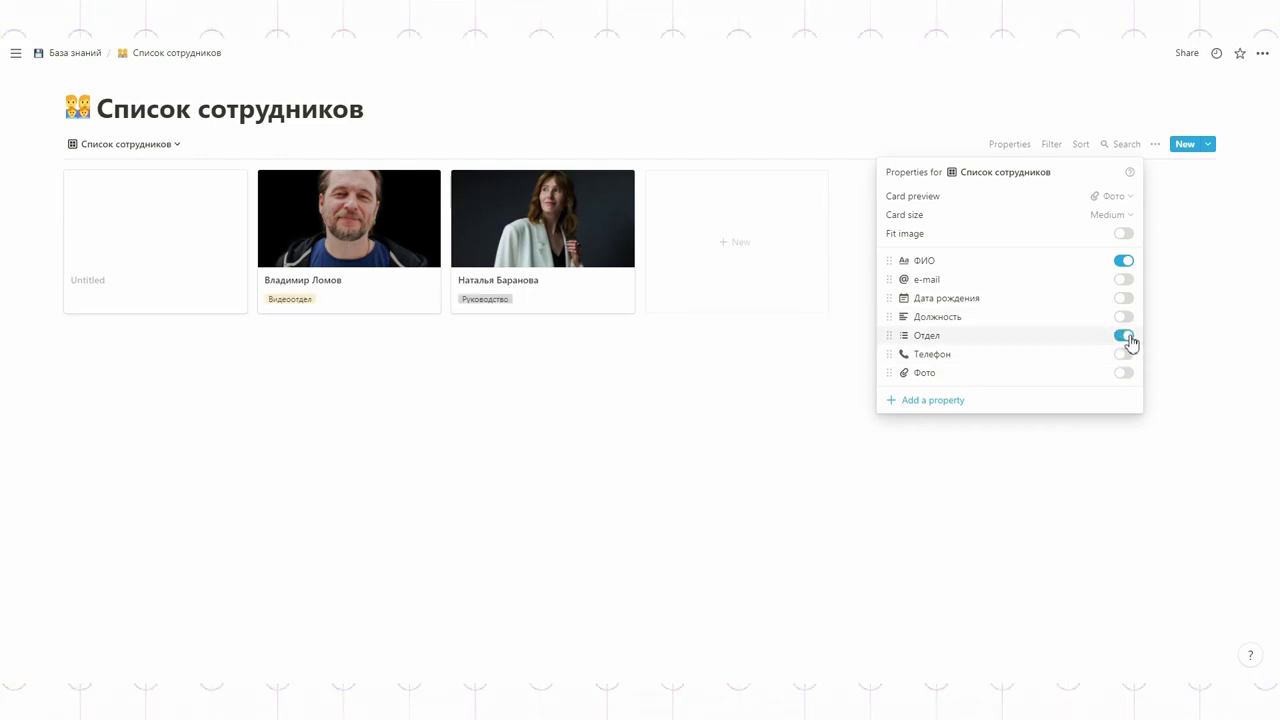
click(1124, 317)
drag(890, 314, 890, 338)
click(1110, 214)
click(1045, 275)
click(994, 566)
Step: Sort the gallery cards by Отдел ascending
click(1082, 144)
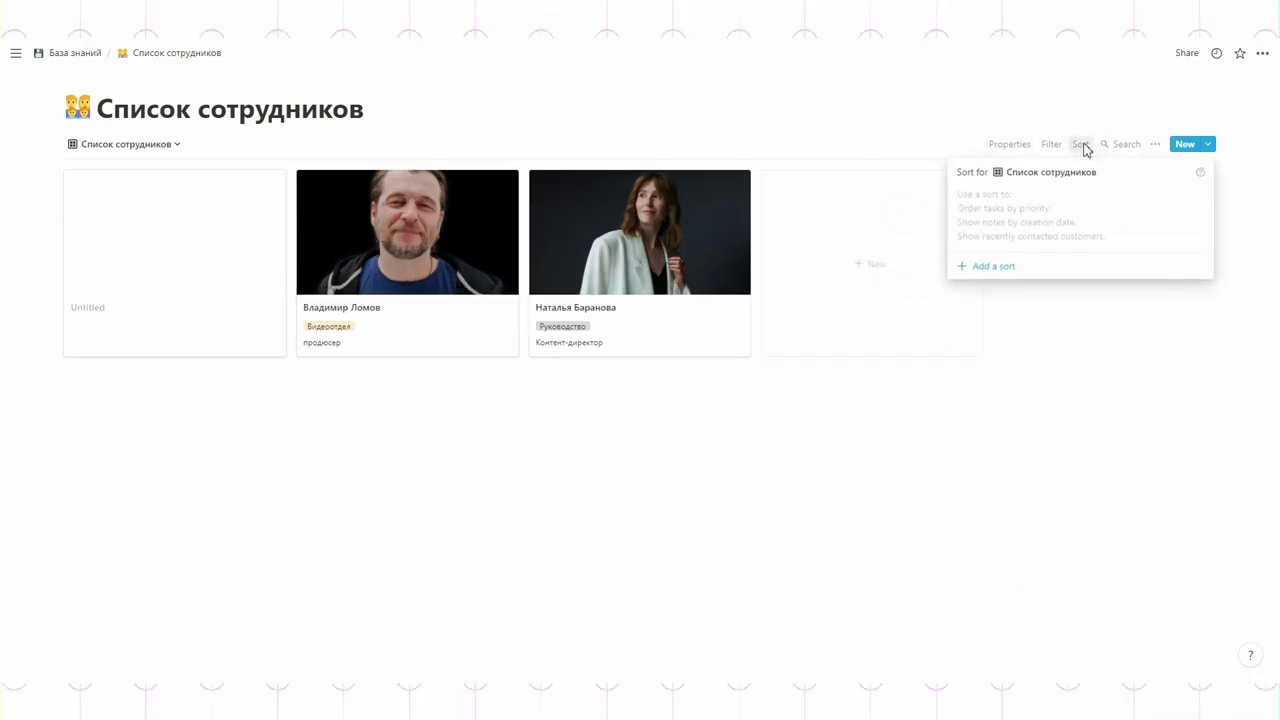
click(994, 265)
click(1004, 199)
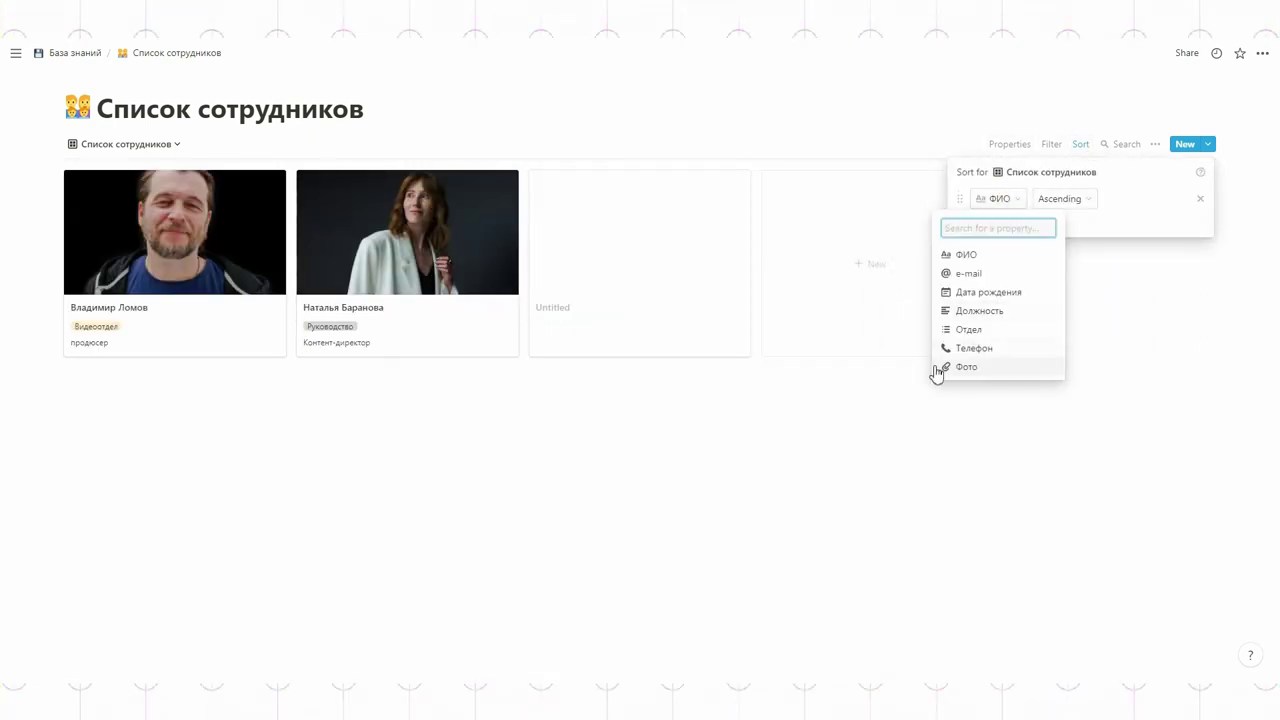
click(971, 330)
click(1136, 290)
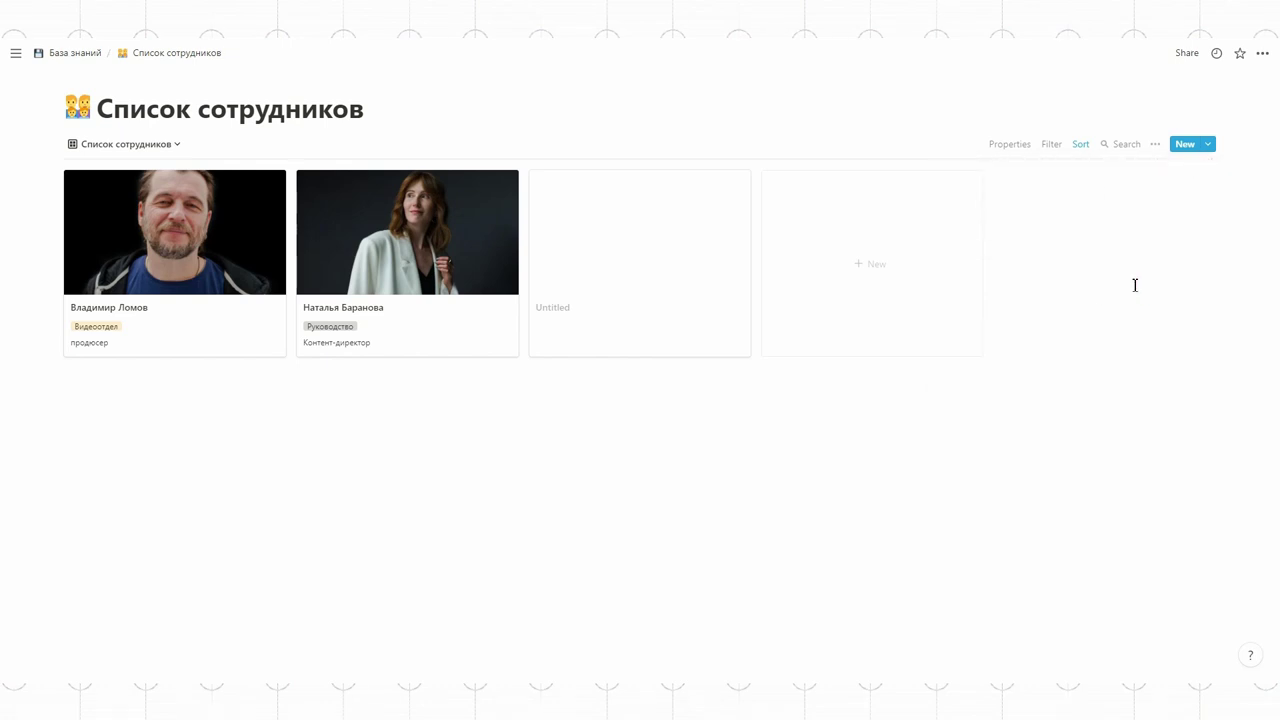
Step: Create a gallery view named Видеоотдел with Фото as the card preview
click(126, 144)
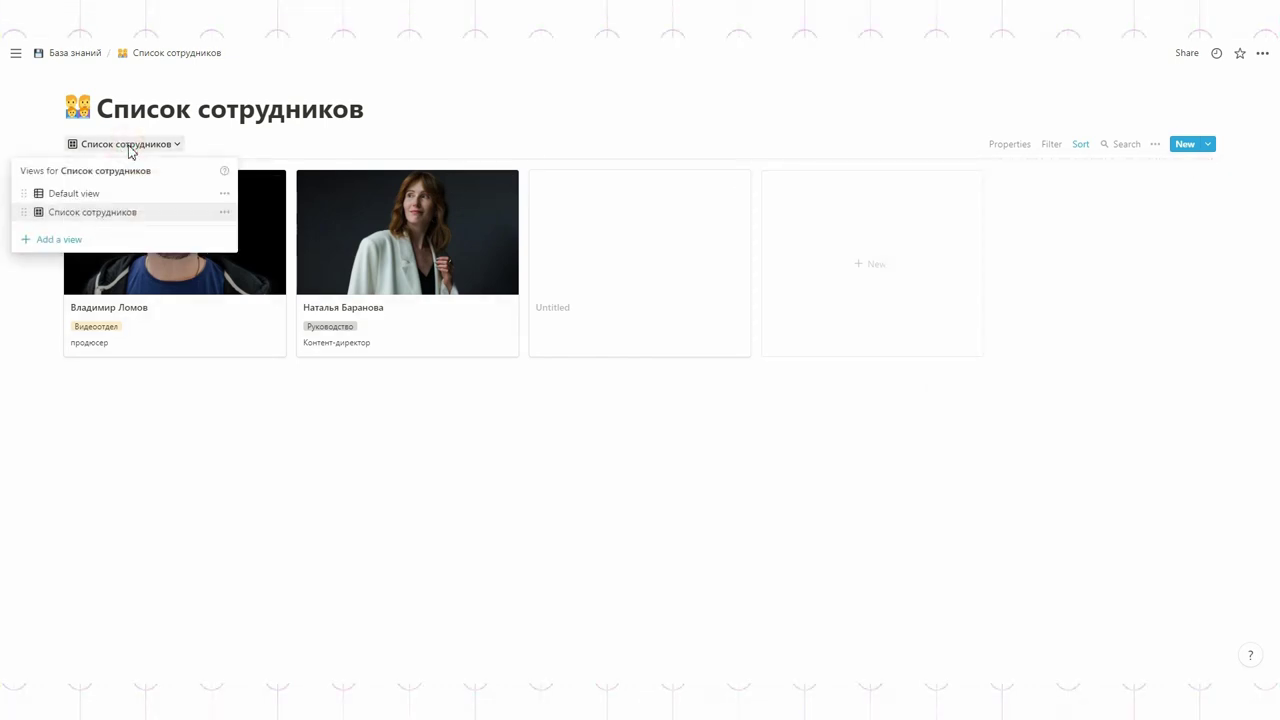
click(90, 243)
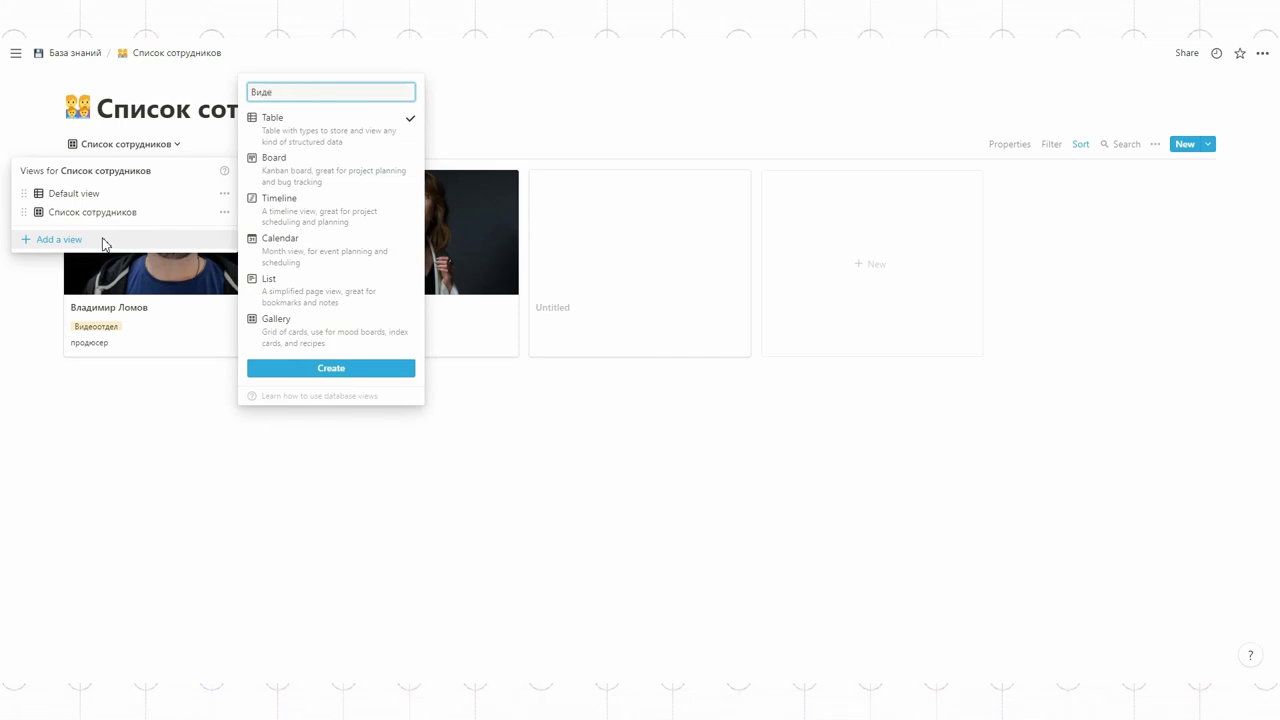
text(Видеоотдел)
click(274, 325)
click(320, 372)
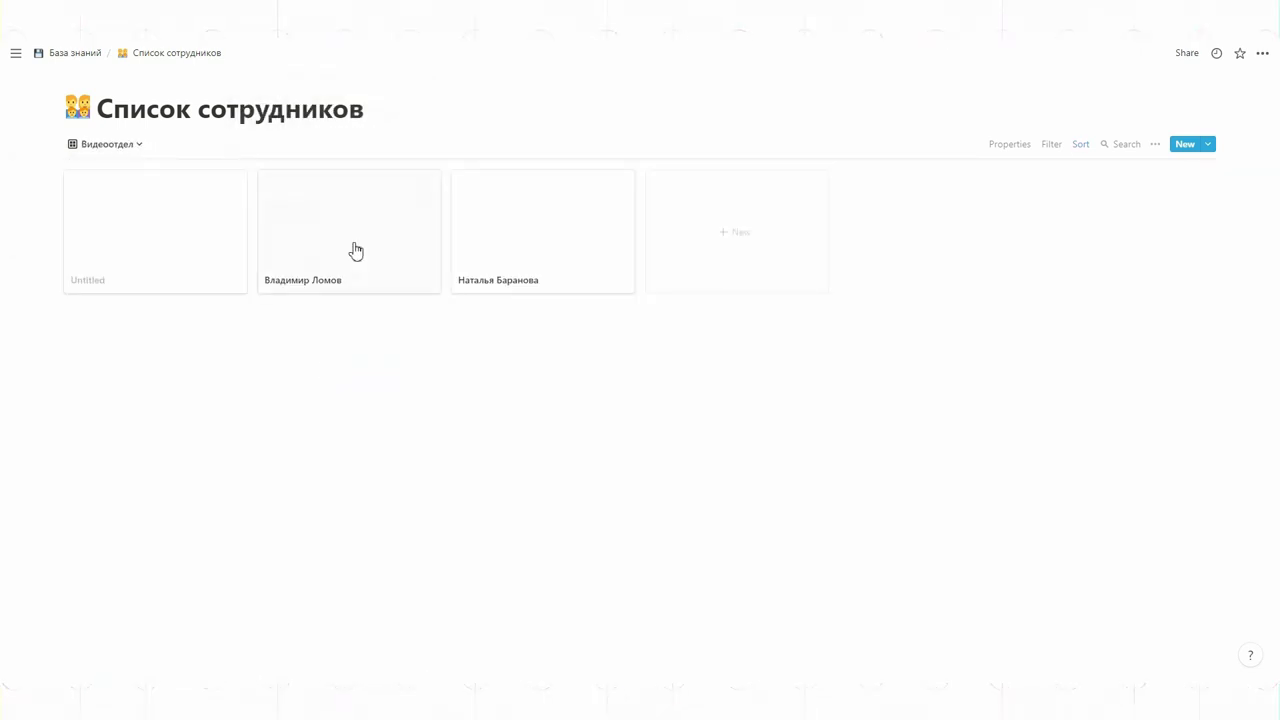
click(1007, 145)
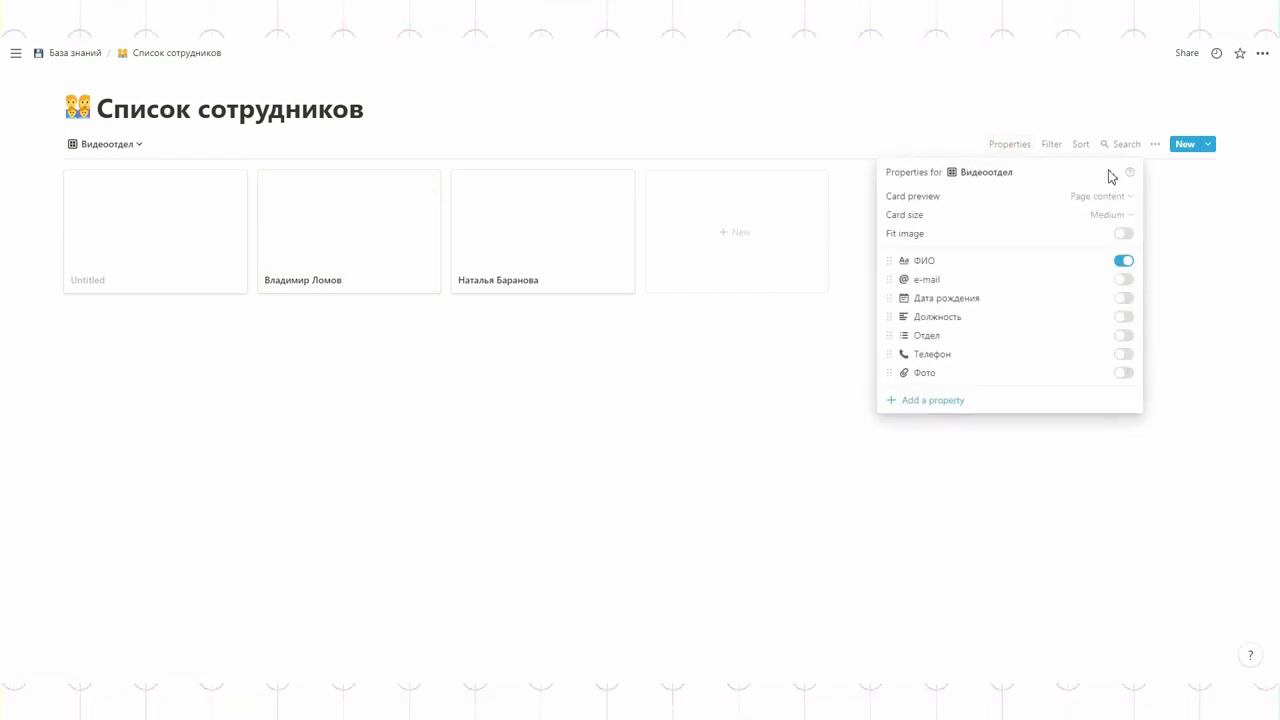
click(1100, 197)
click(1030, 284)
Step: Filter the view to Отдел is Видеоотдел, then return to База знаний
click(1050, 145)
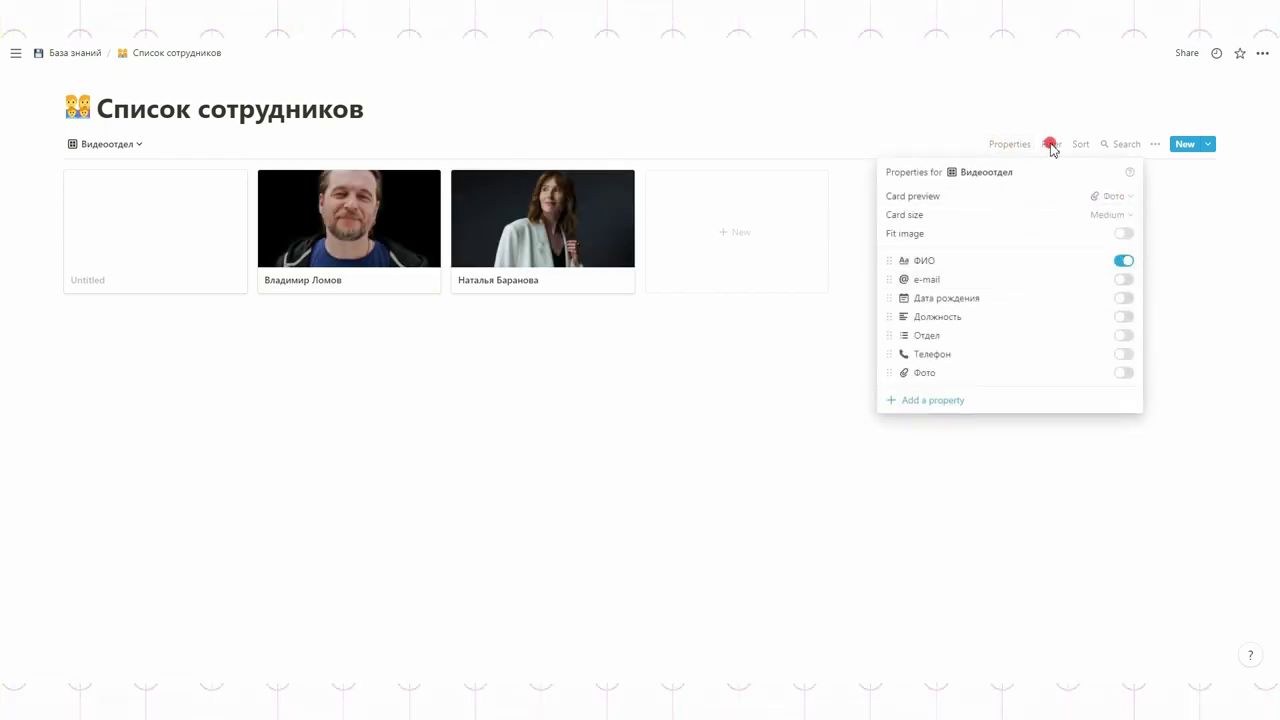
click(921, 269)
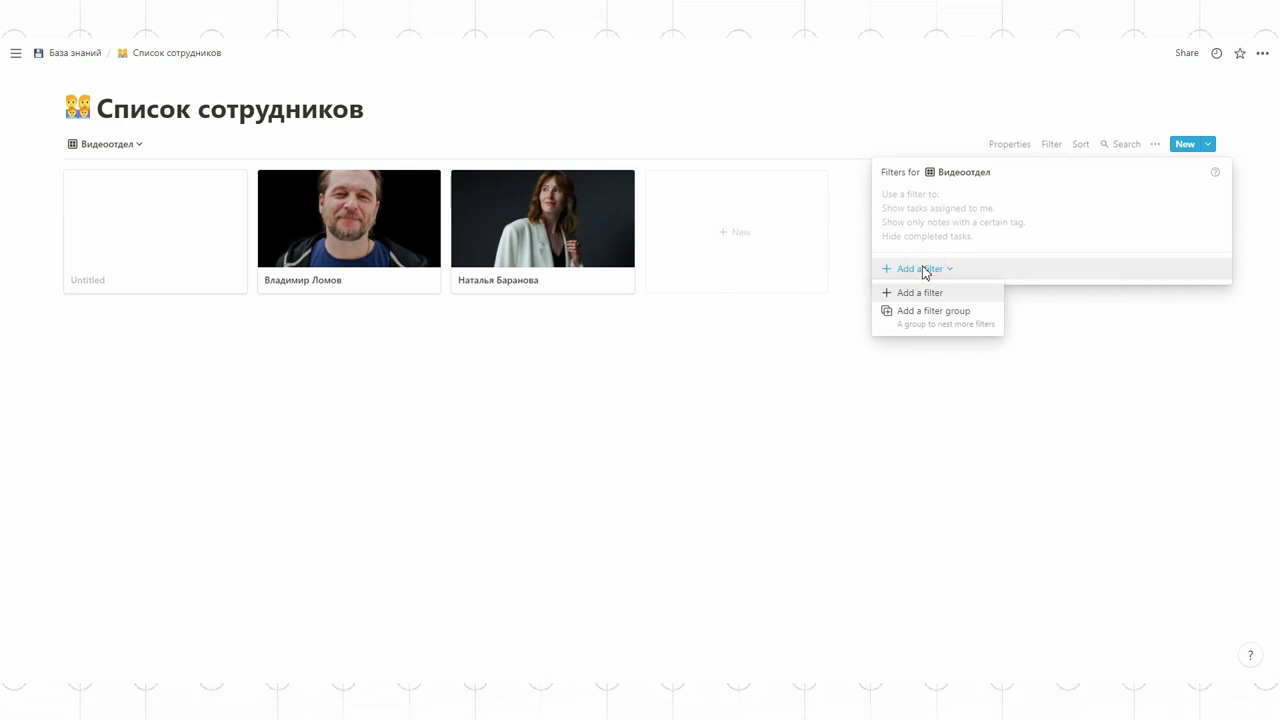
click(918, 292)
click(963, 198)
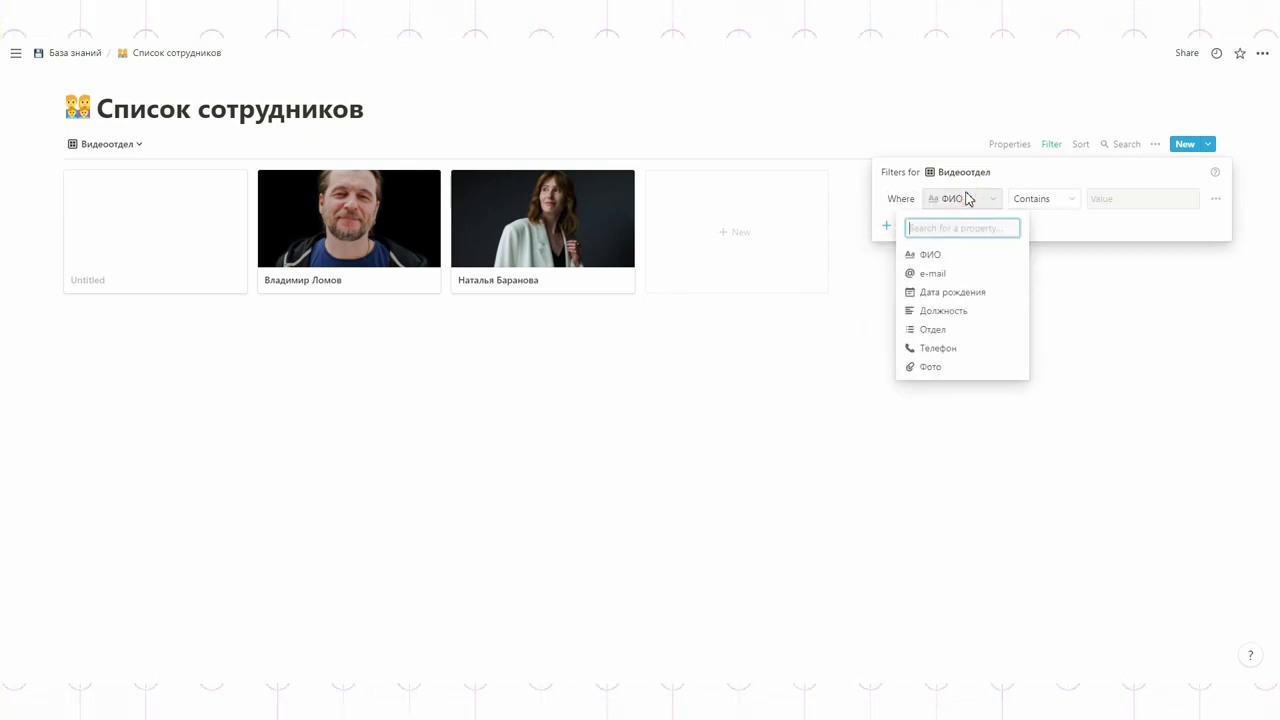
click(923, 328)
click(1116, 196)
click(1172, 274)
click(745, 422)
click(747, 422)
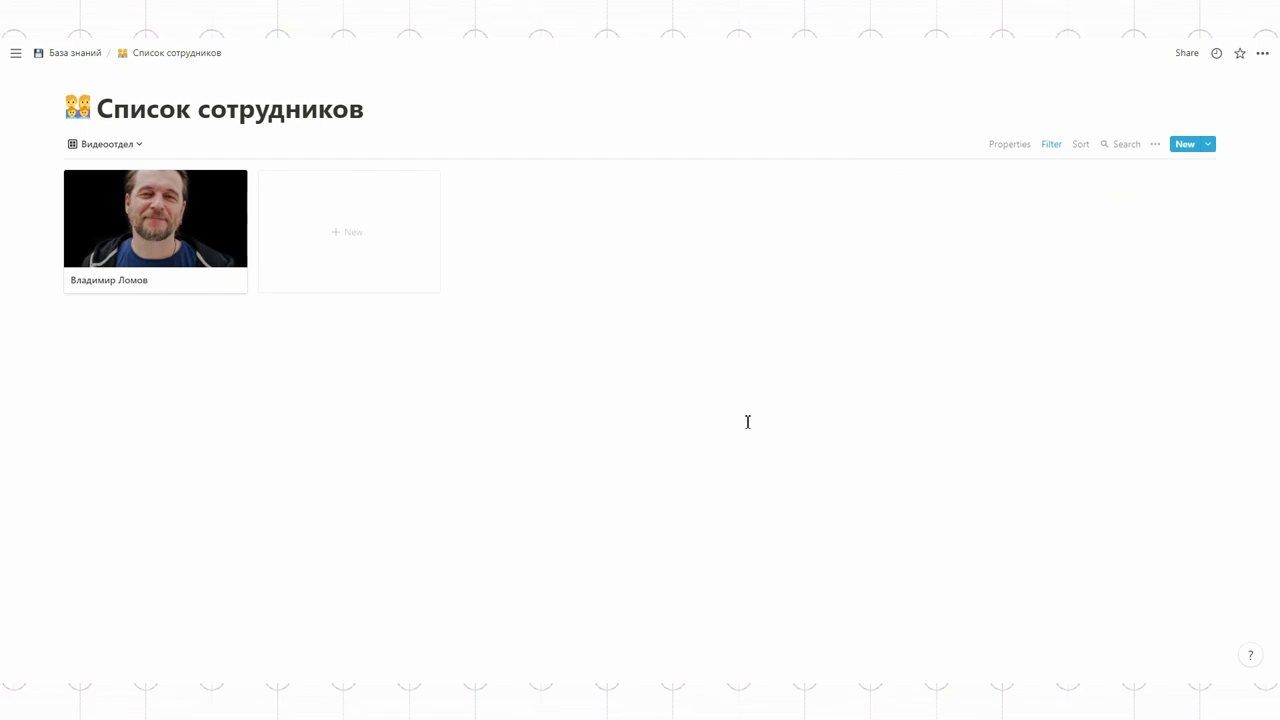
click(90, 56)
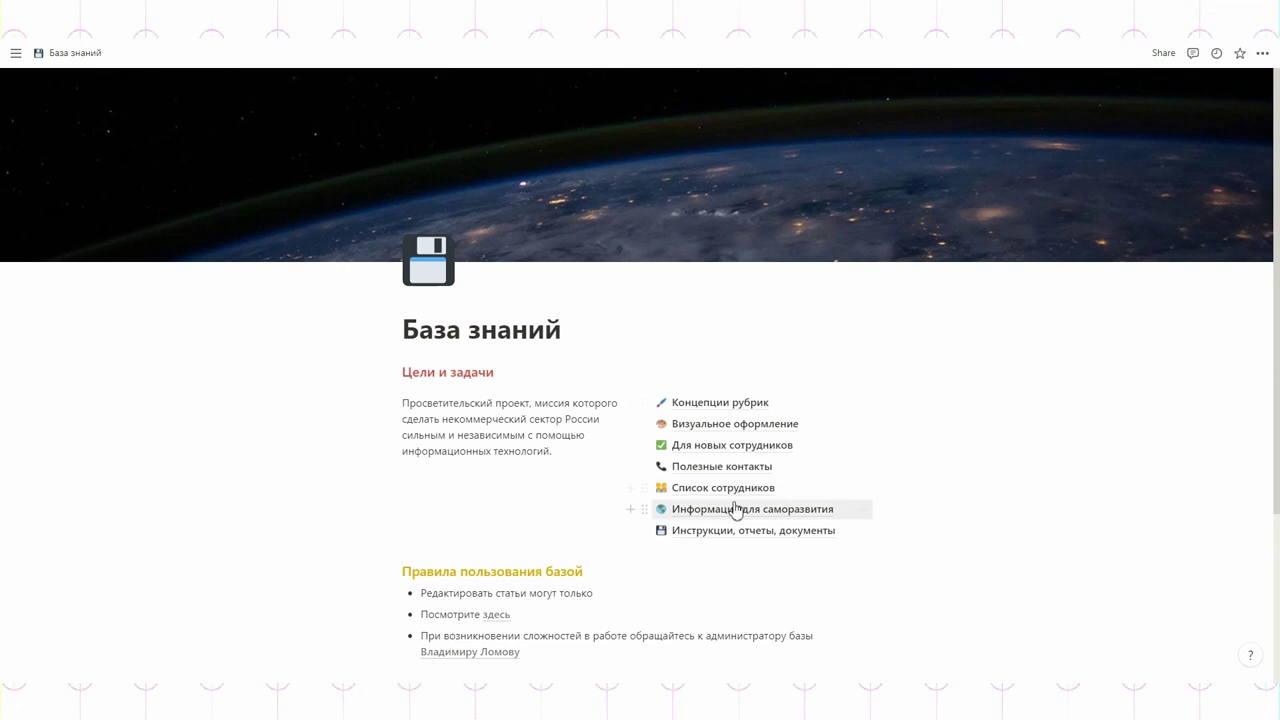
Step: Open Для новых сотрудников, turn Column into a Сделано checkbox, and tick all three tasks
click(720, 446)
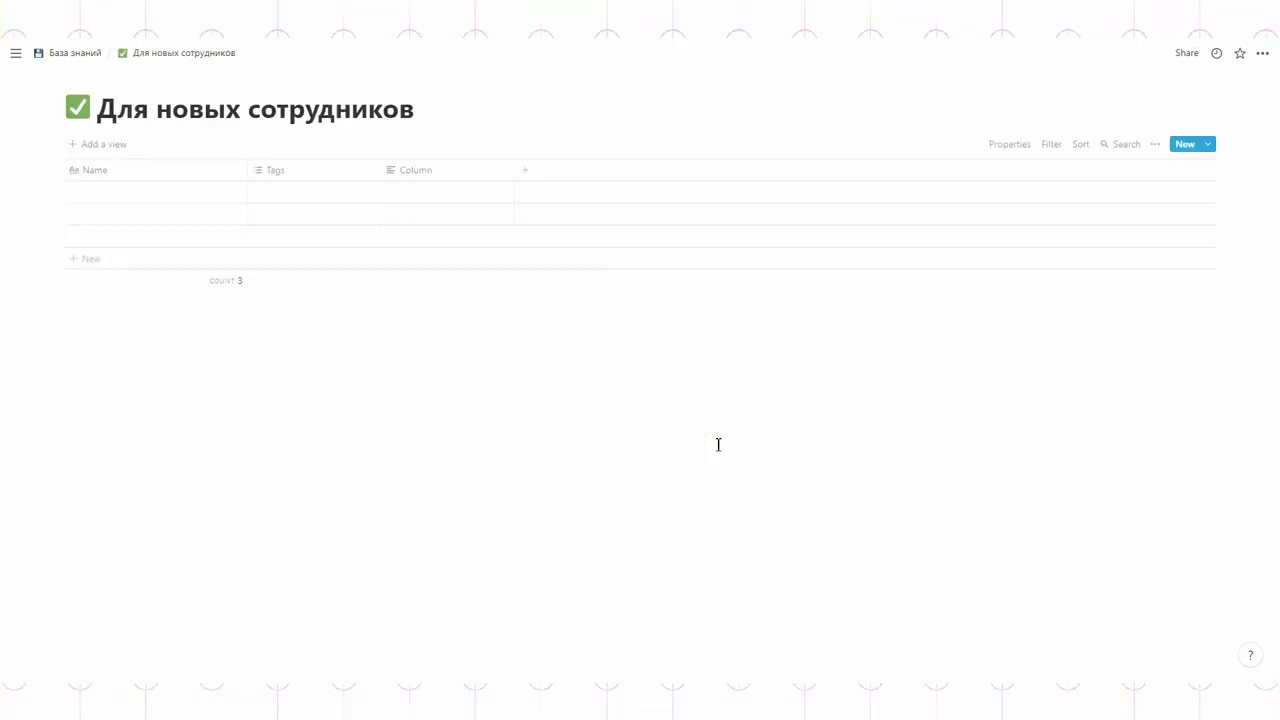
click(402, 172)
mouse_move(430, 248)
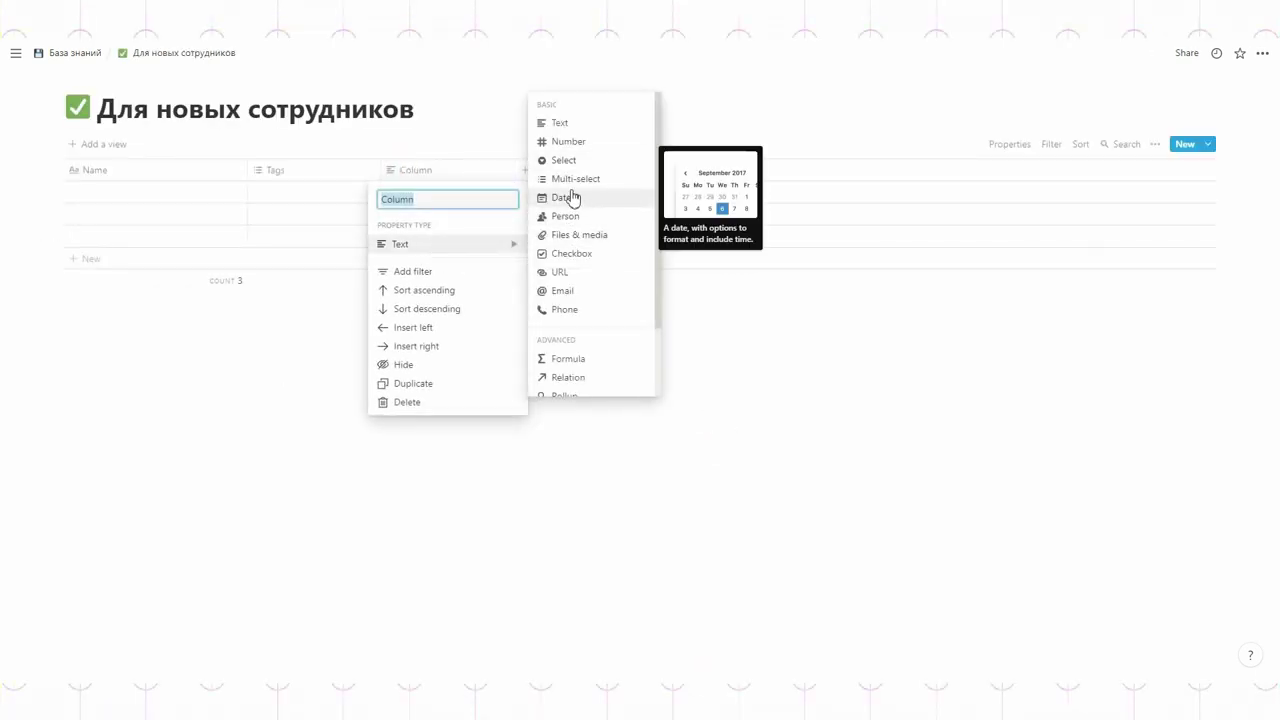
click(575, 255)
click(419, 173)
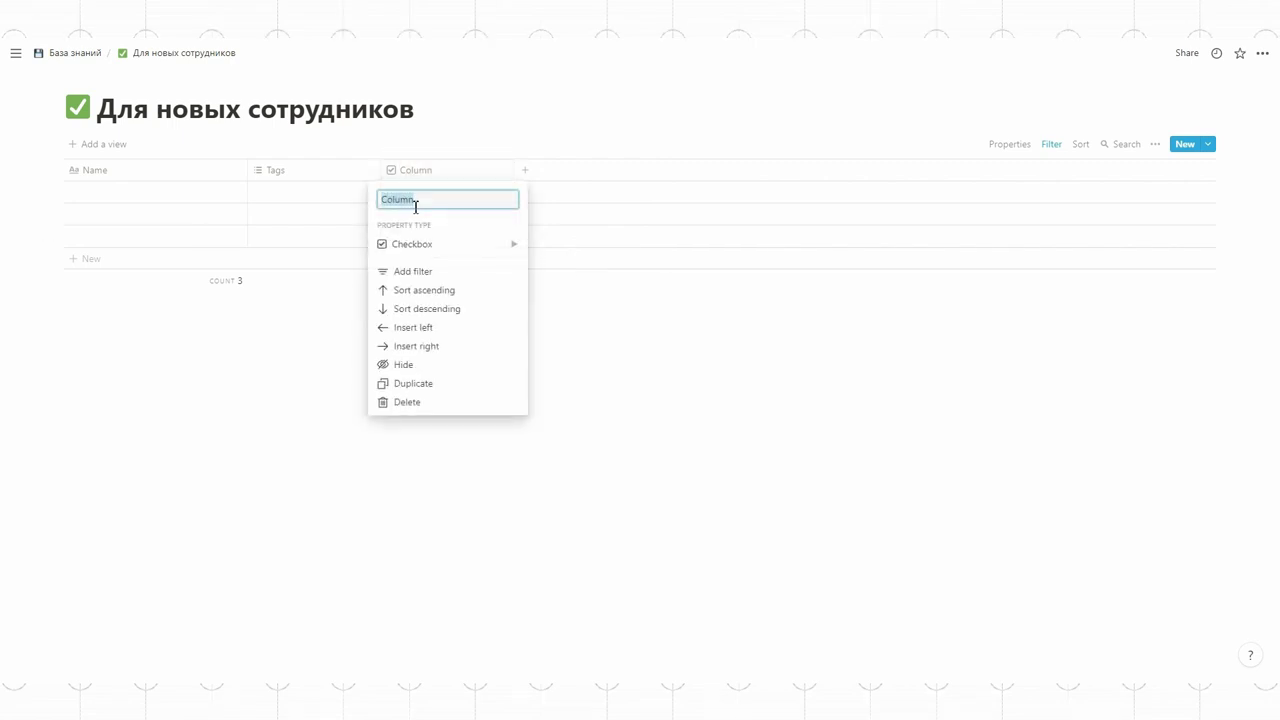
click(535, 307)
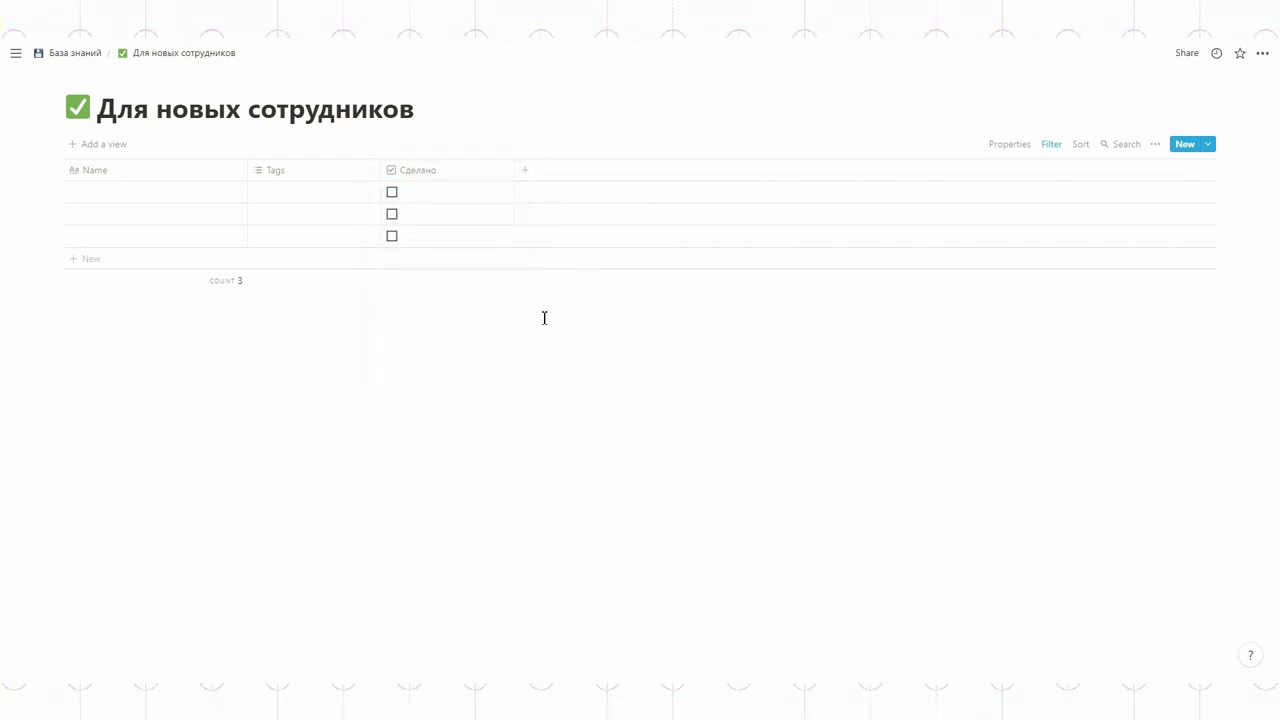
click(392, 193)
click(392, 193)
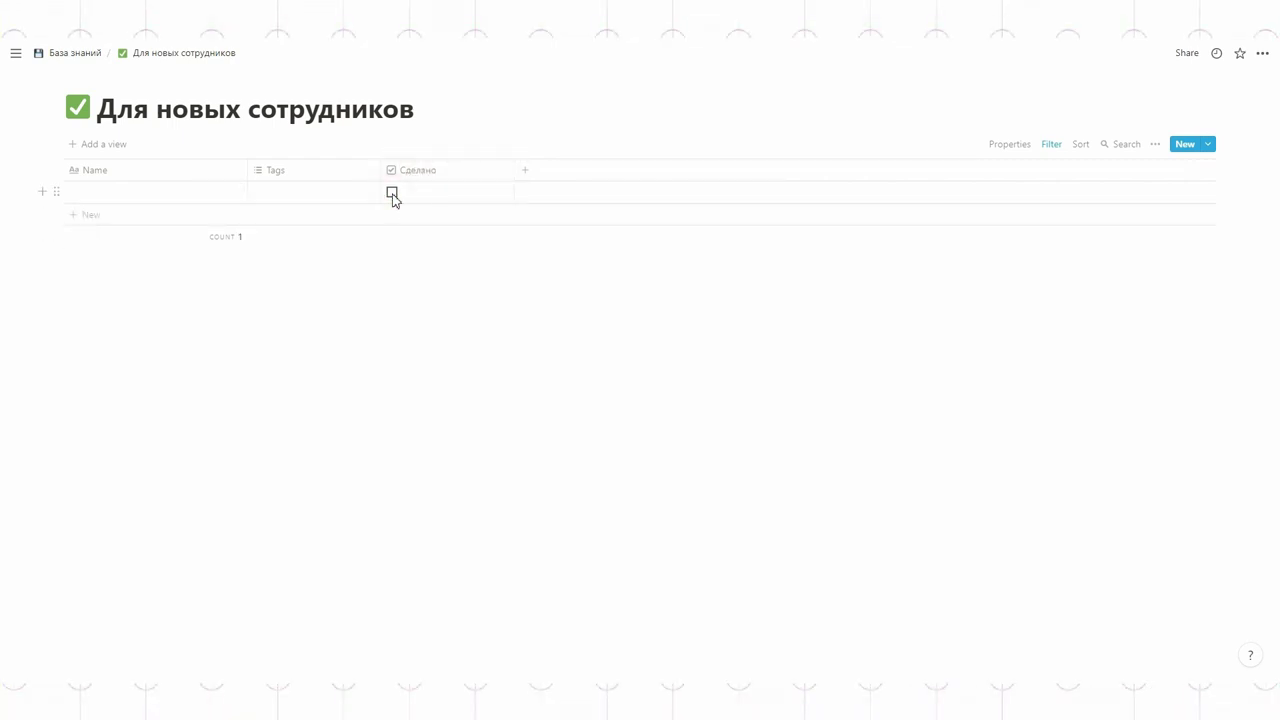
click(392, 193)
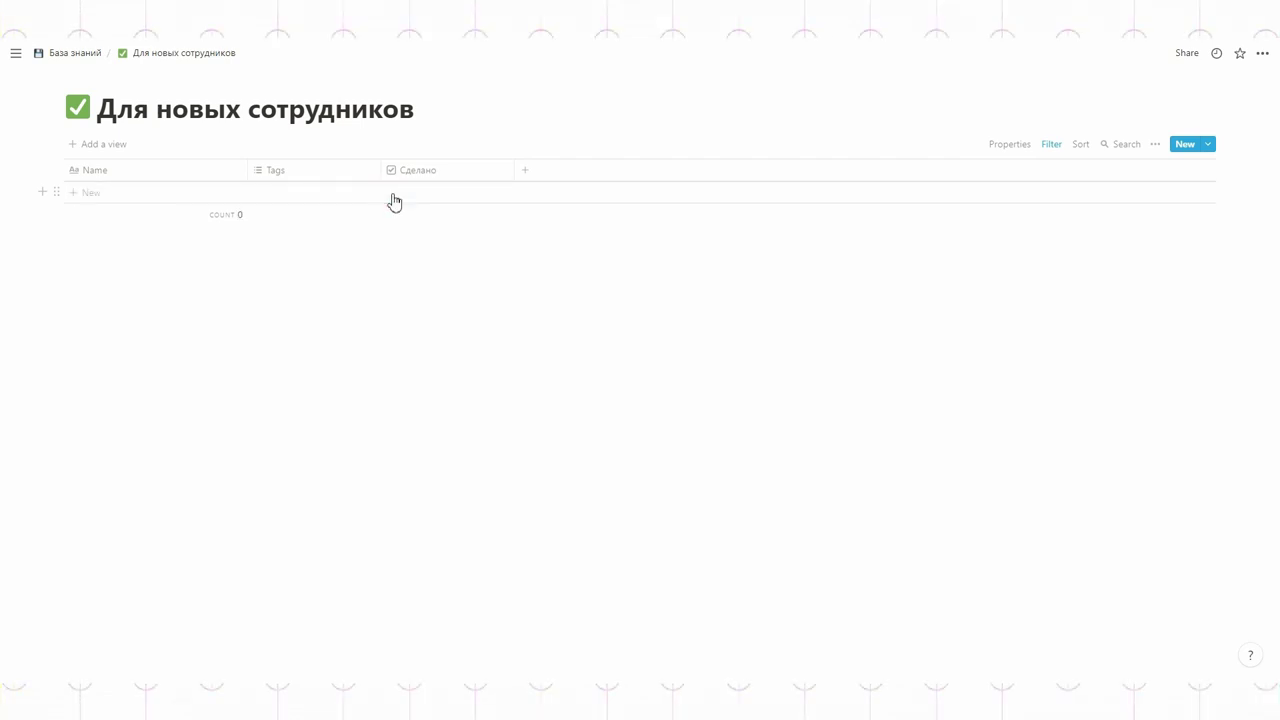
Step: Remove the existing Сделано filter and untick the second and third tasks
click(1052, 146)
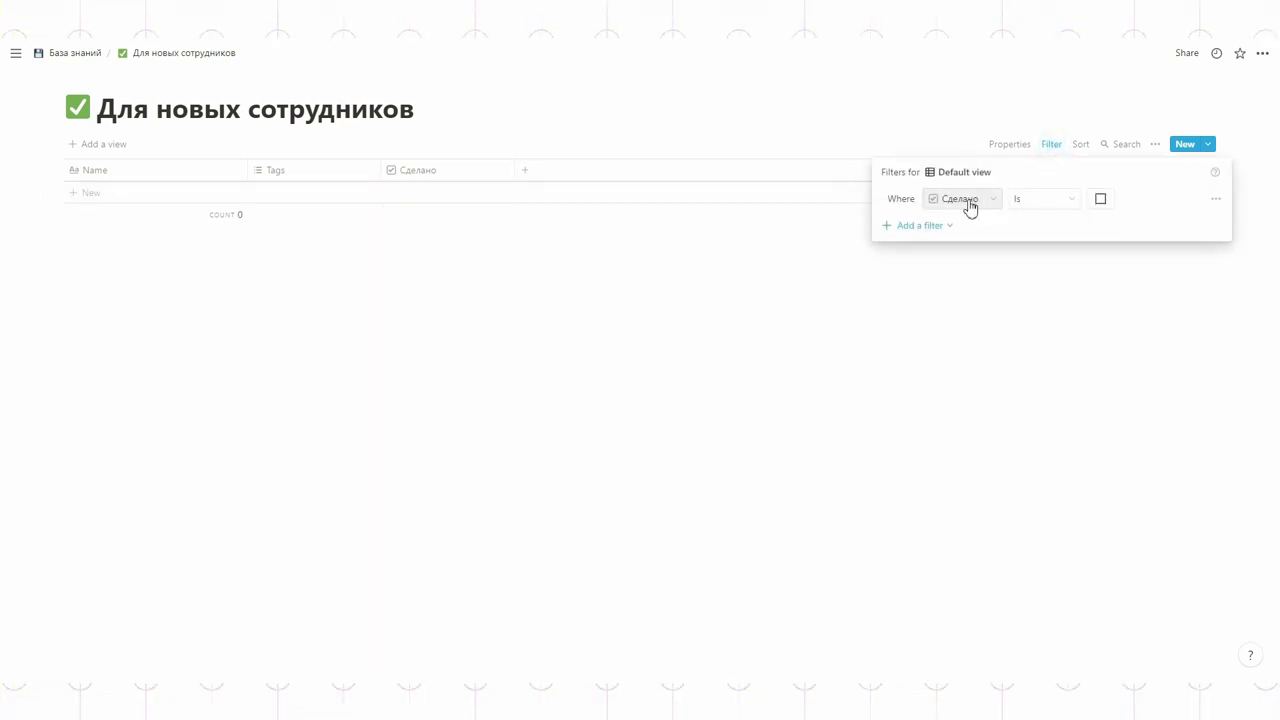
click(910, 228)
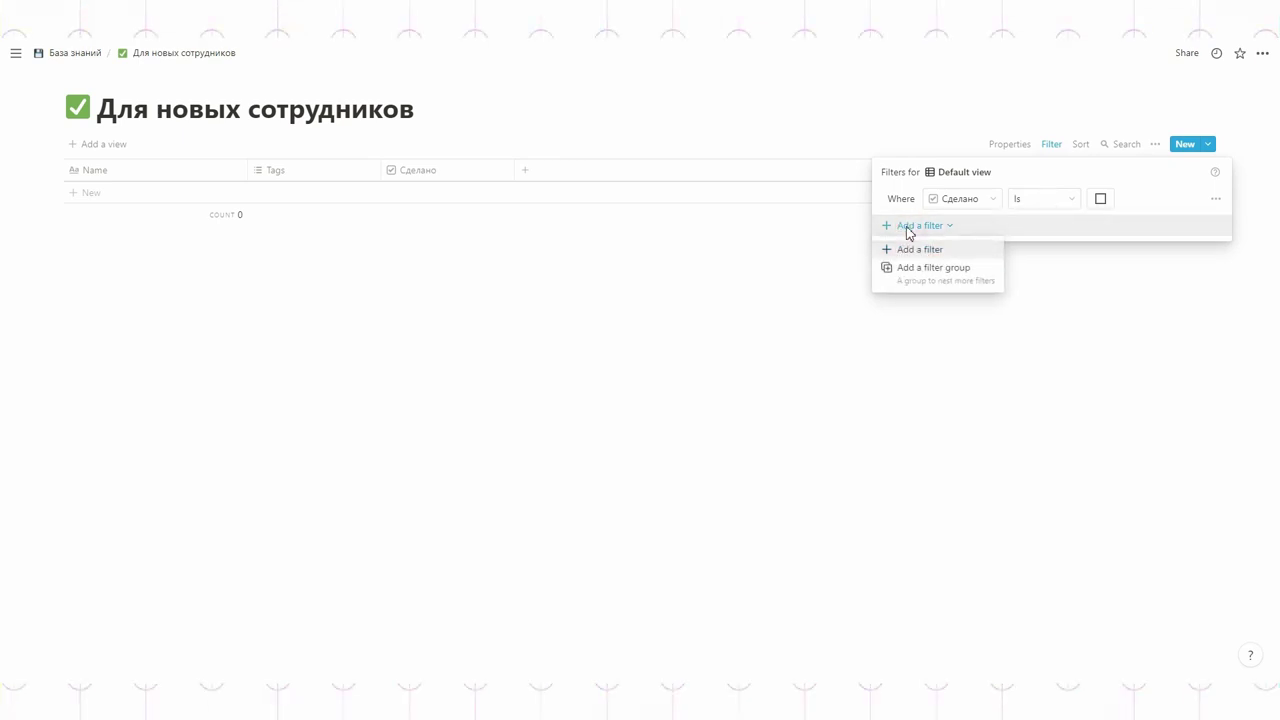
click(906, 226)
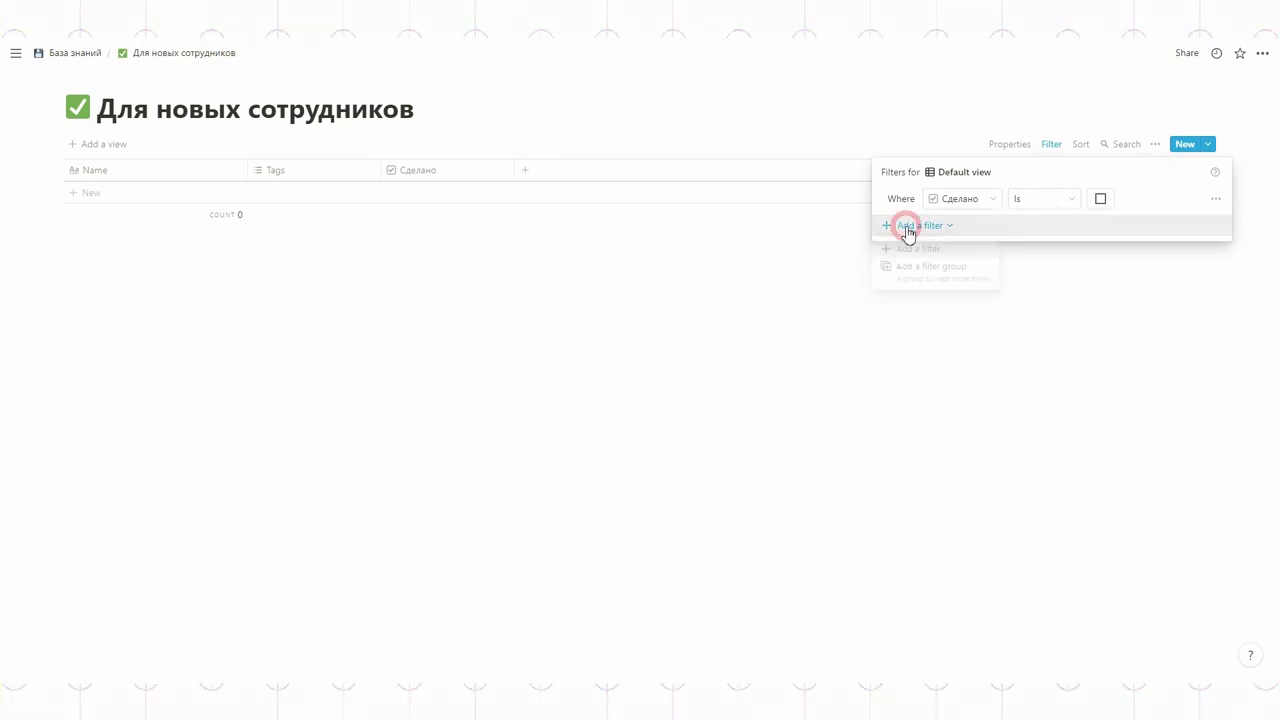
click(1215, 198)
click(1203, 222)
click(603, 377)
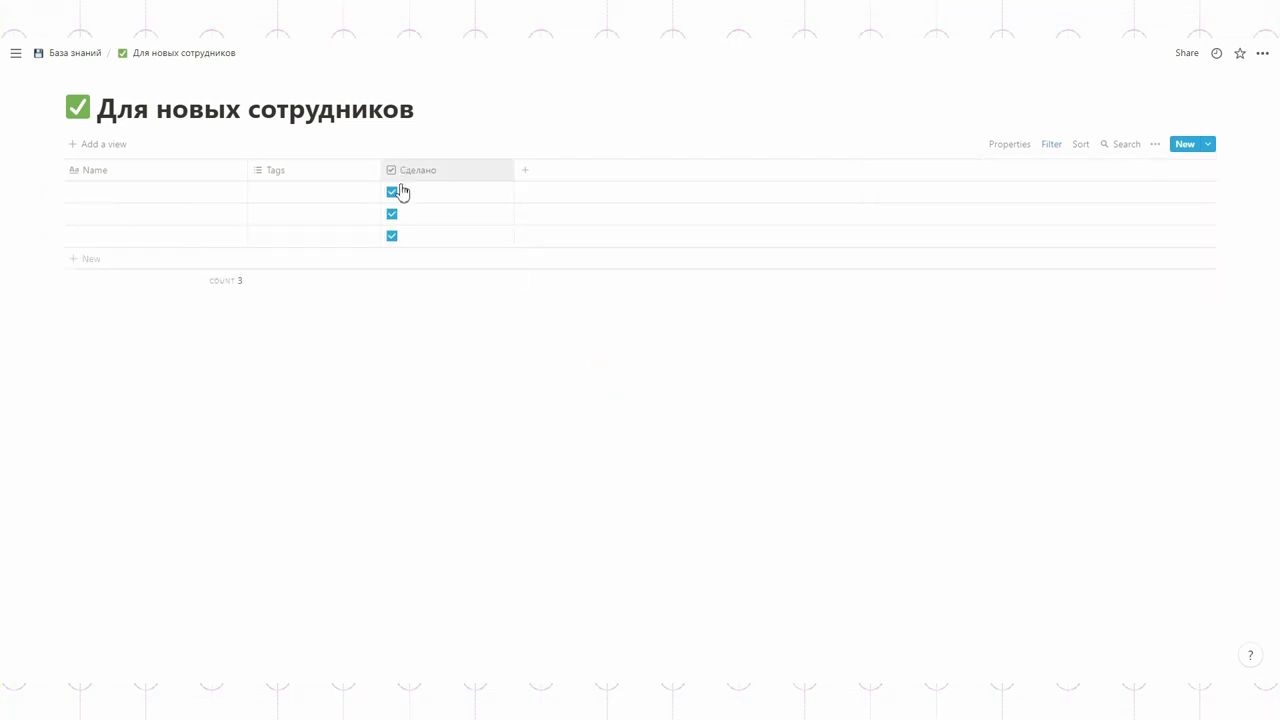
click(392, 236)
click(392, 214)
Step: Add a filter Сделано is checked, and untick the remaining task
click(1051, 144)
click(922, 270)
click(929, 293)
click(985, 199)
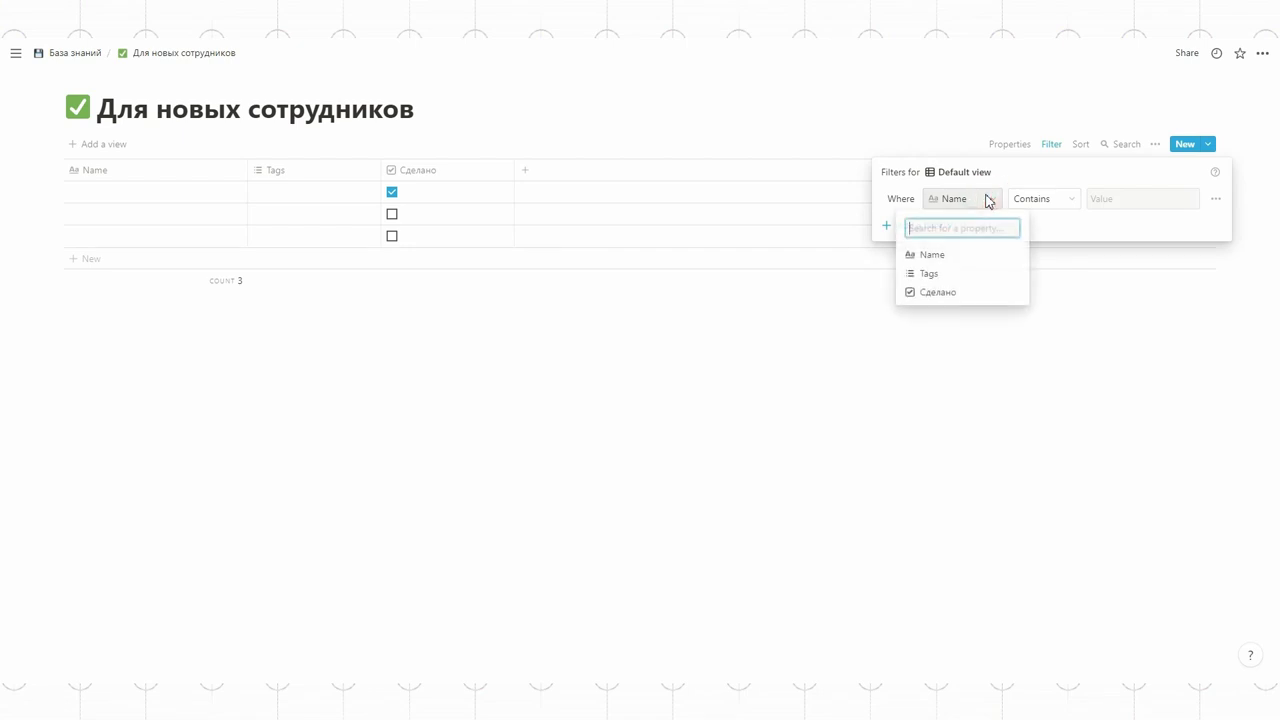
click(938, 293)
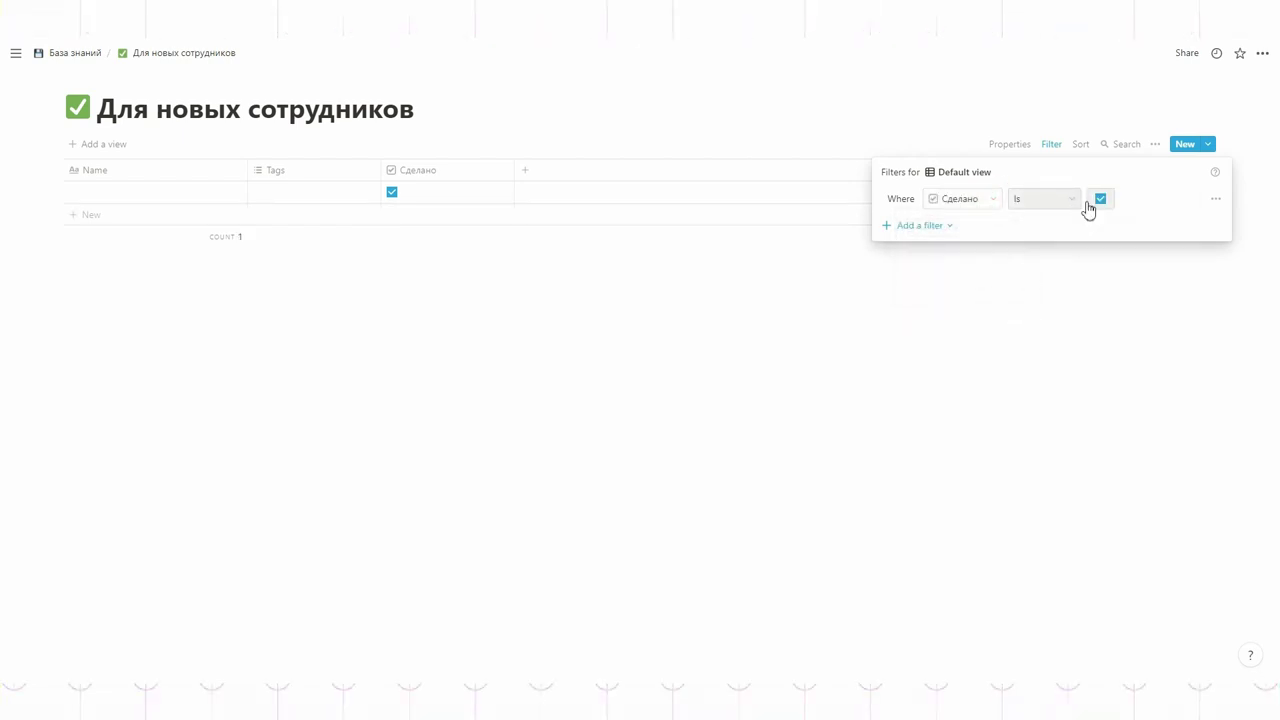
click(1057, 291)
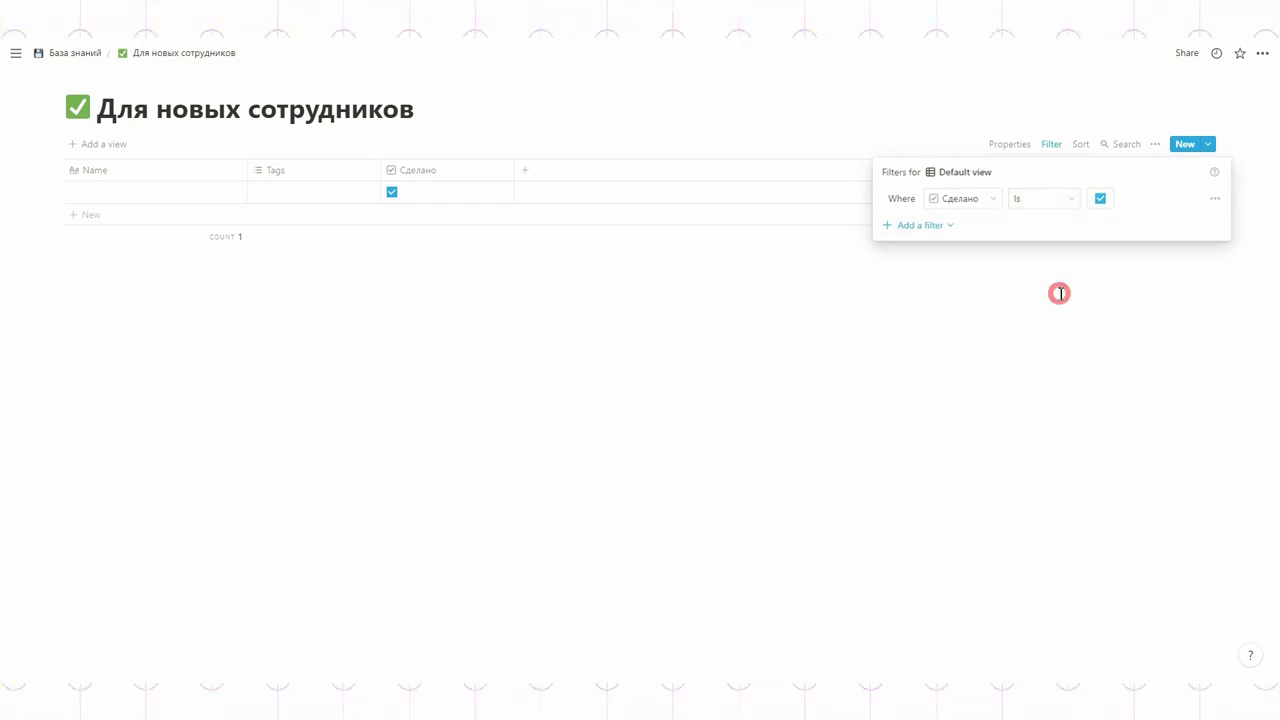
click(393, 194)
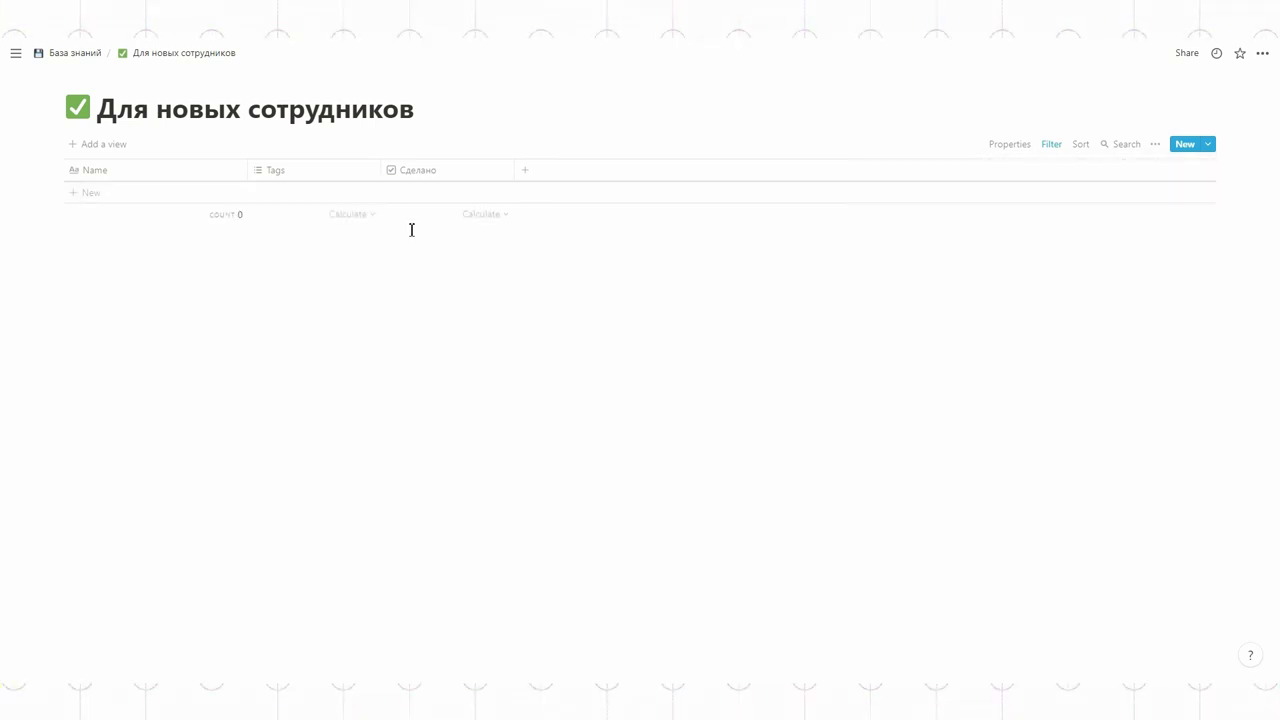
Step: Open the Инструкции, отчеты, документы database and look at the Референс property settings
click(75, 54)
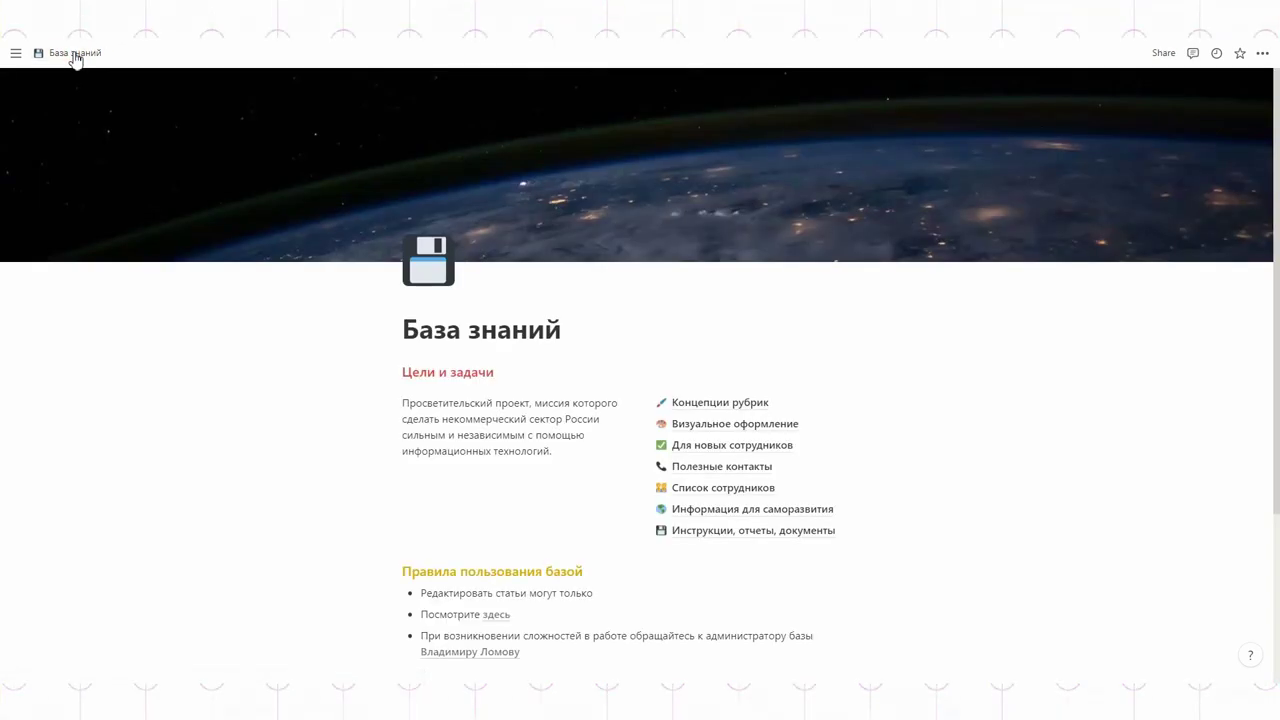
click(695, 529)
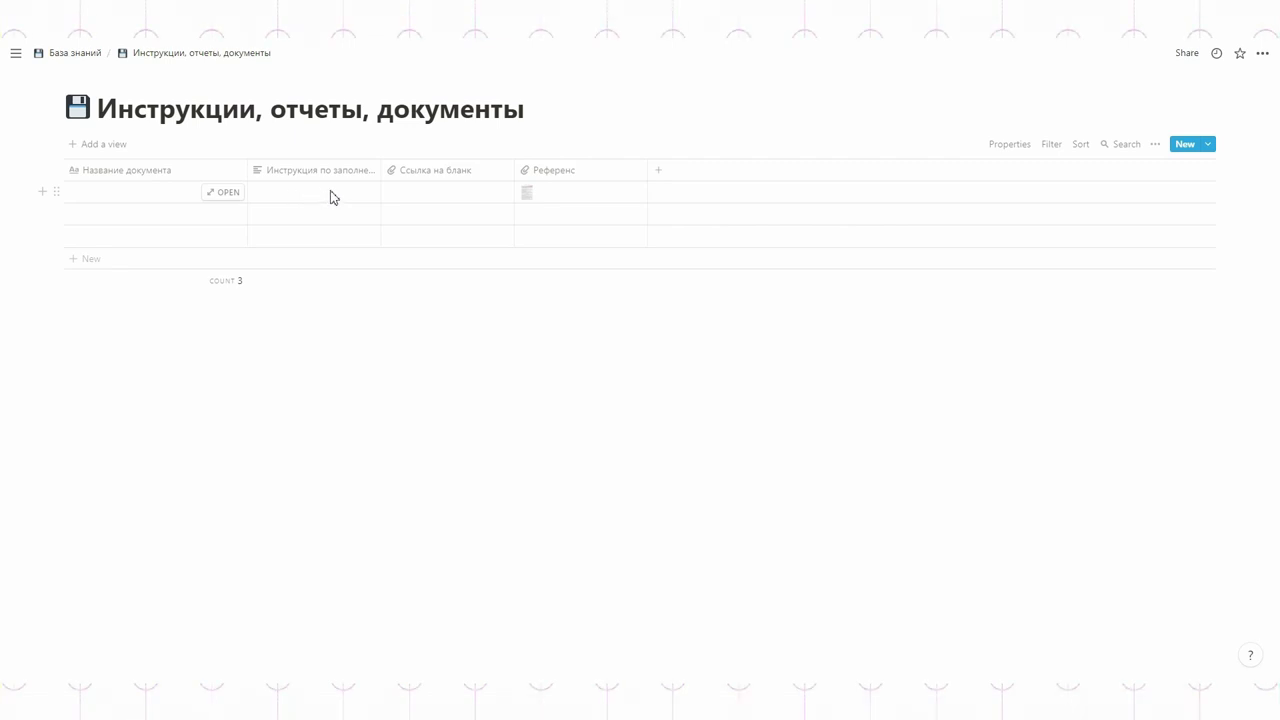
click(428, 196)
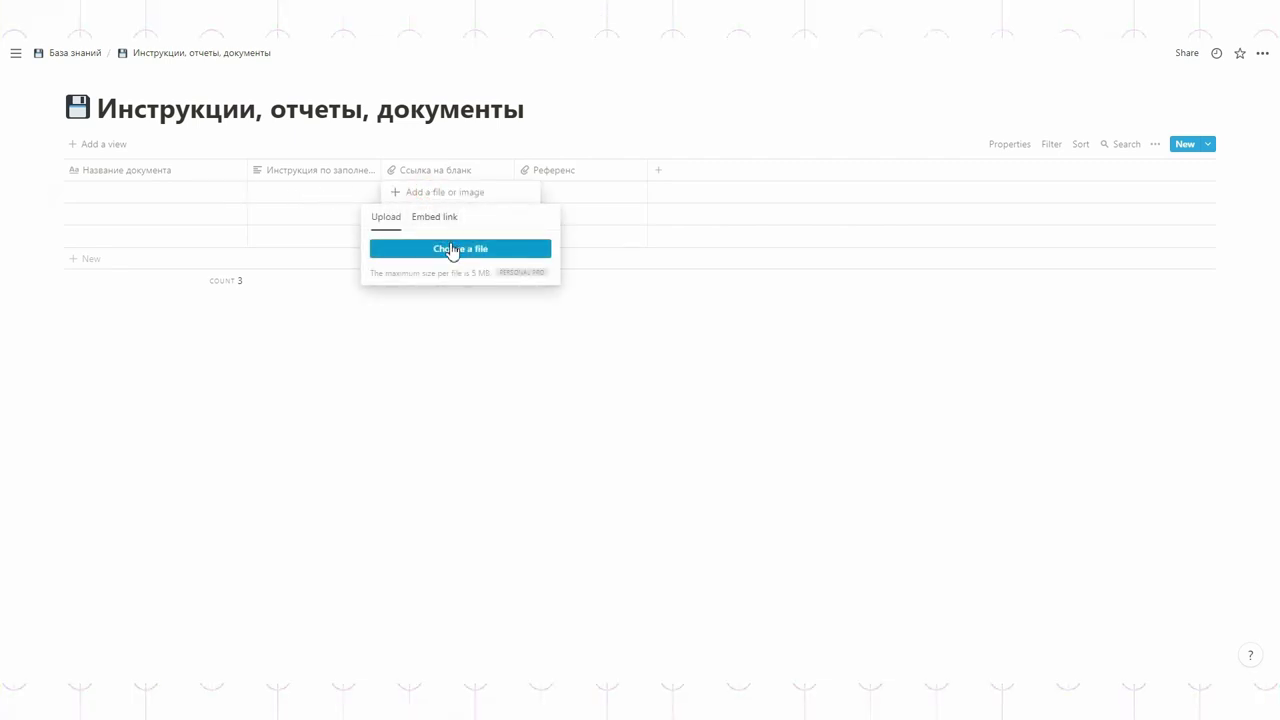
click(559, 171)
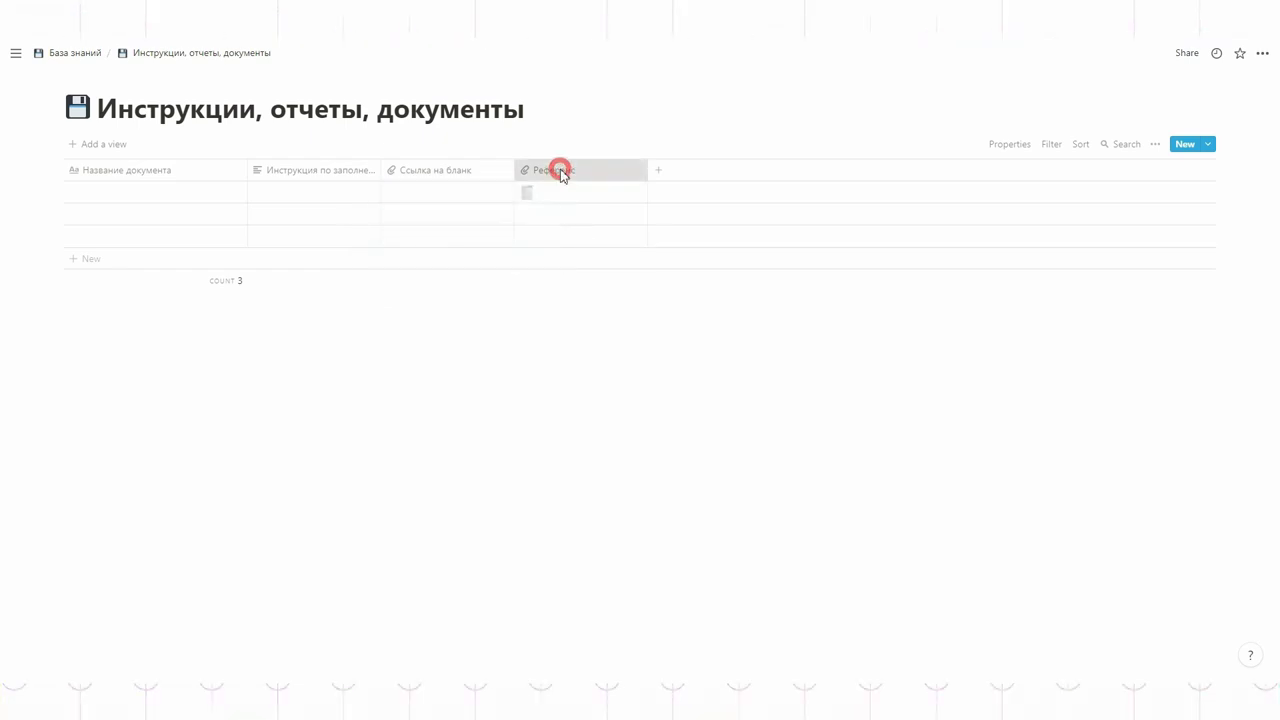
mouse_move(552, 246)
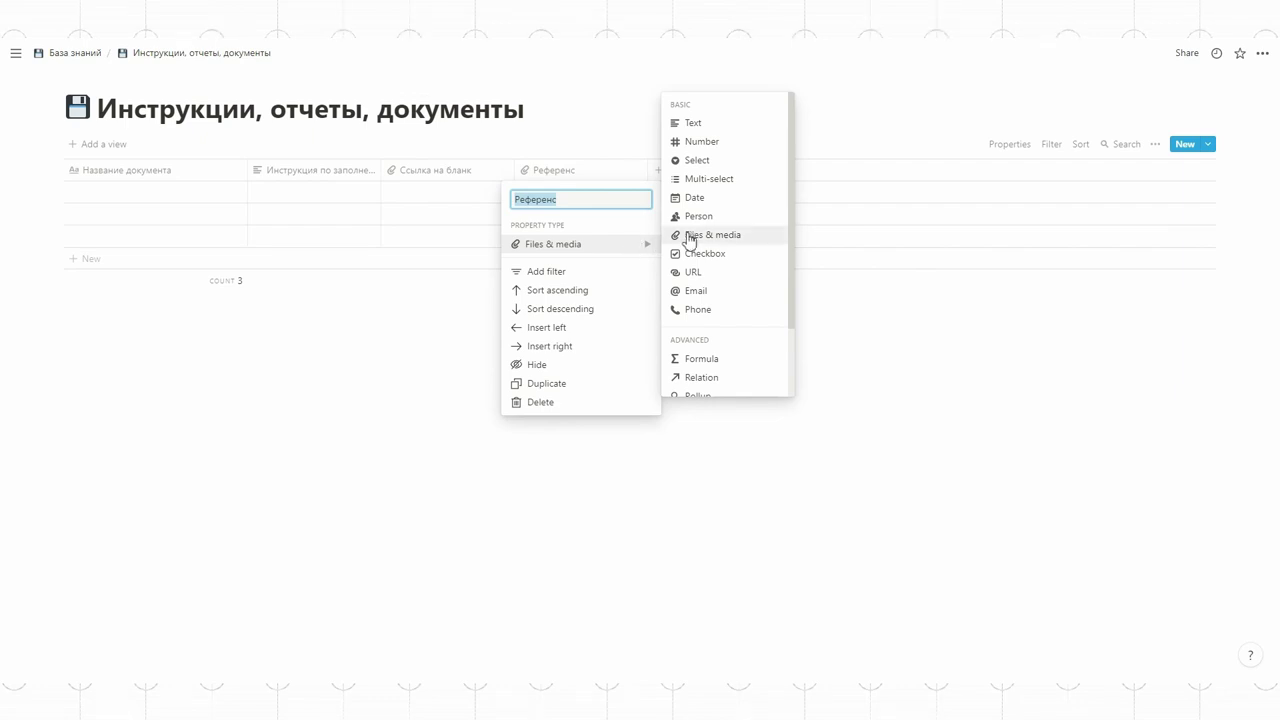
click(586, 116)
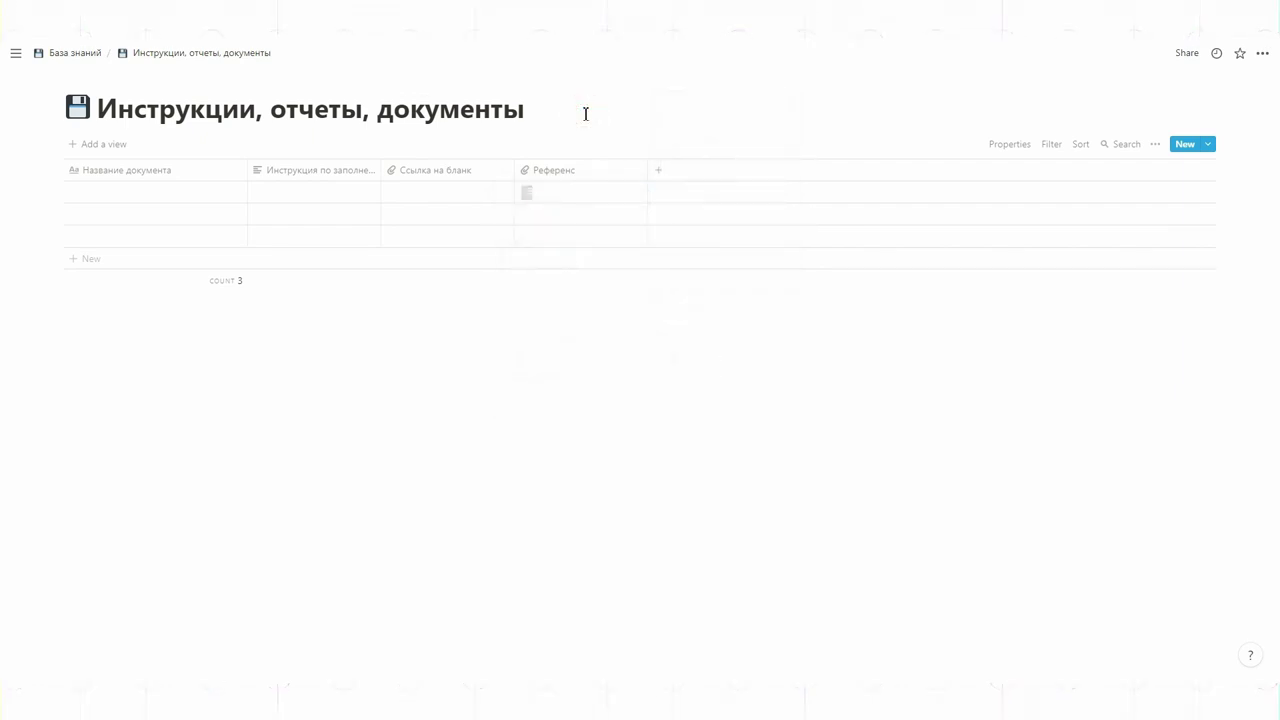
Step: Open the first document entry and preview the contract attached under Референс
click(229, 195)
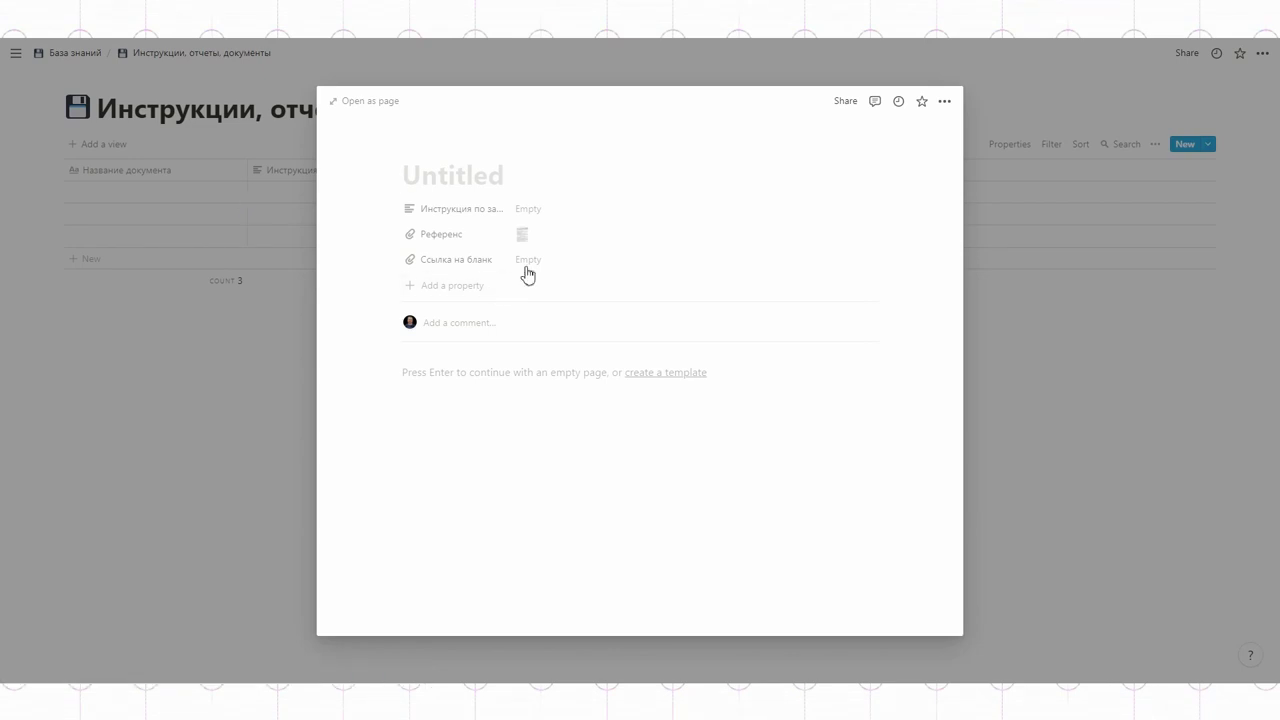
click(518, 234)
click(586, 294)
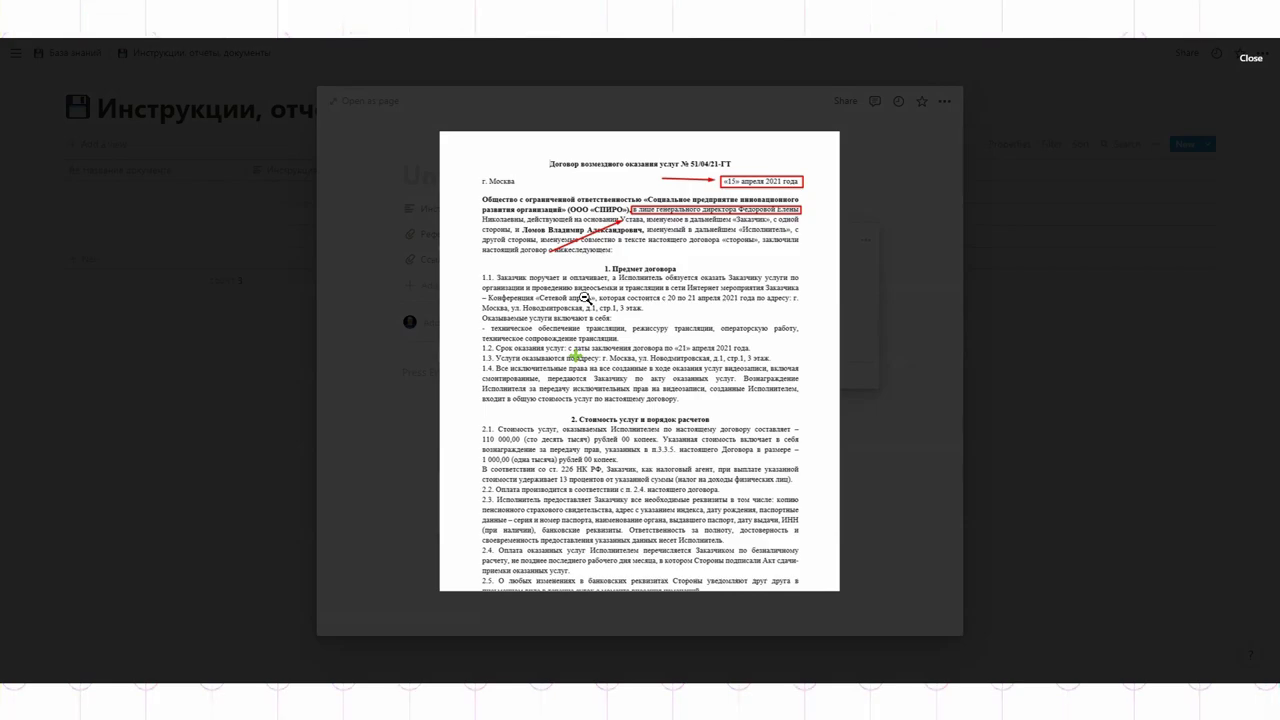
click(886, 284)
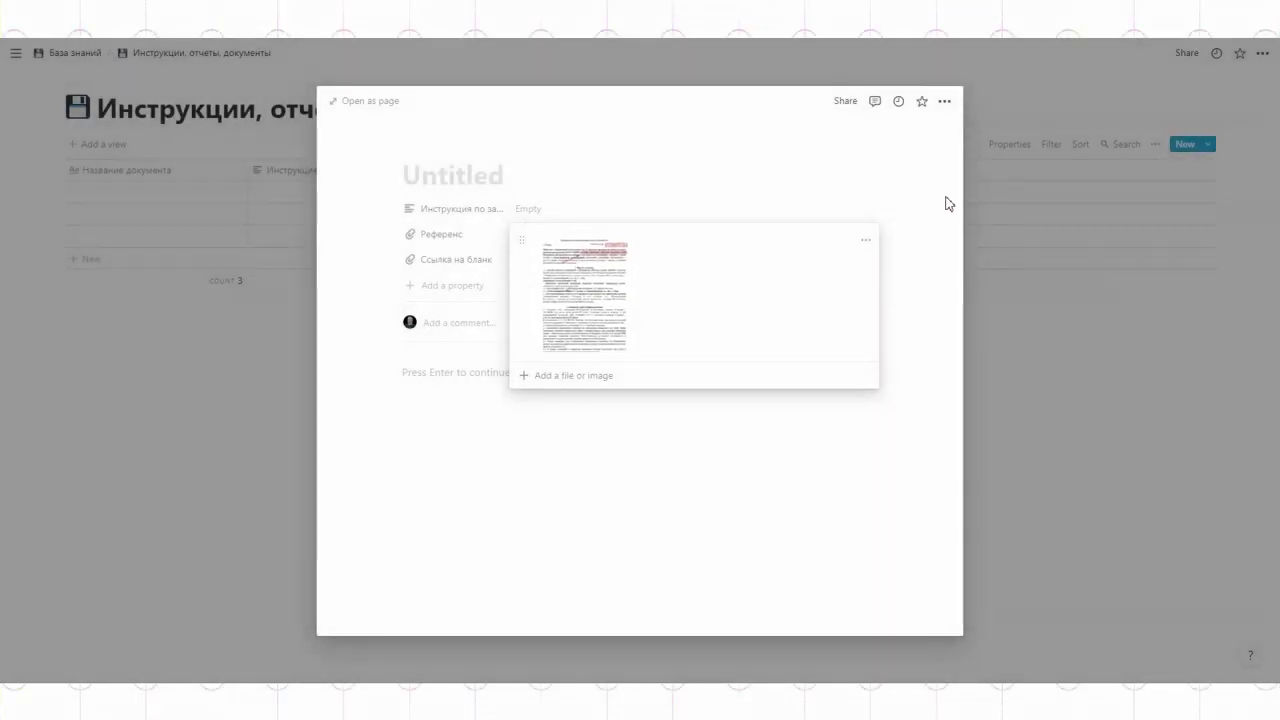
click(997, 212)
Step: Upload the contract to the first row's Ссылка на бланк cell, view it, and return to База знаний
click(997, 212)
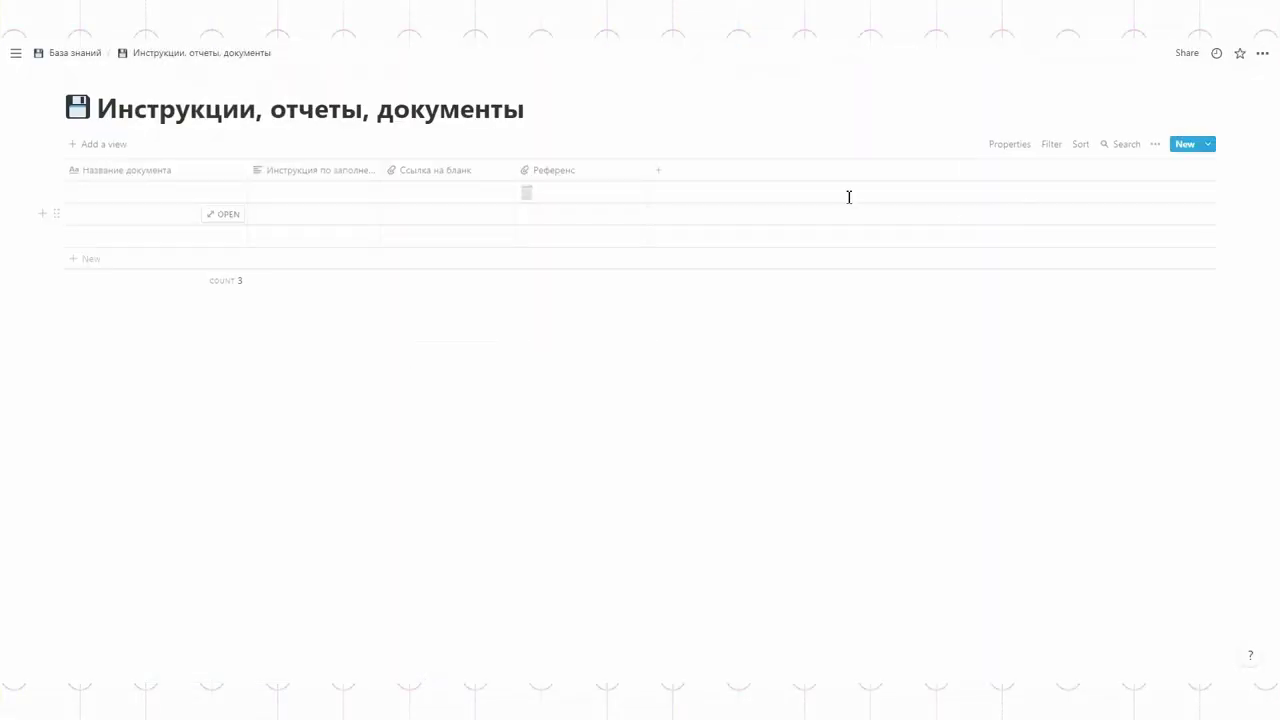
click(446, 189)
click(457, 249)
scroll(843, 295, down, 1)
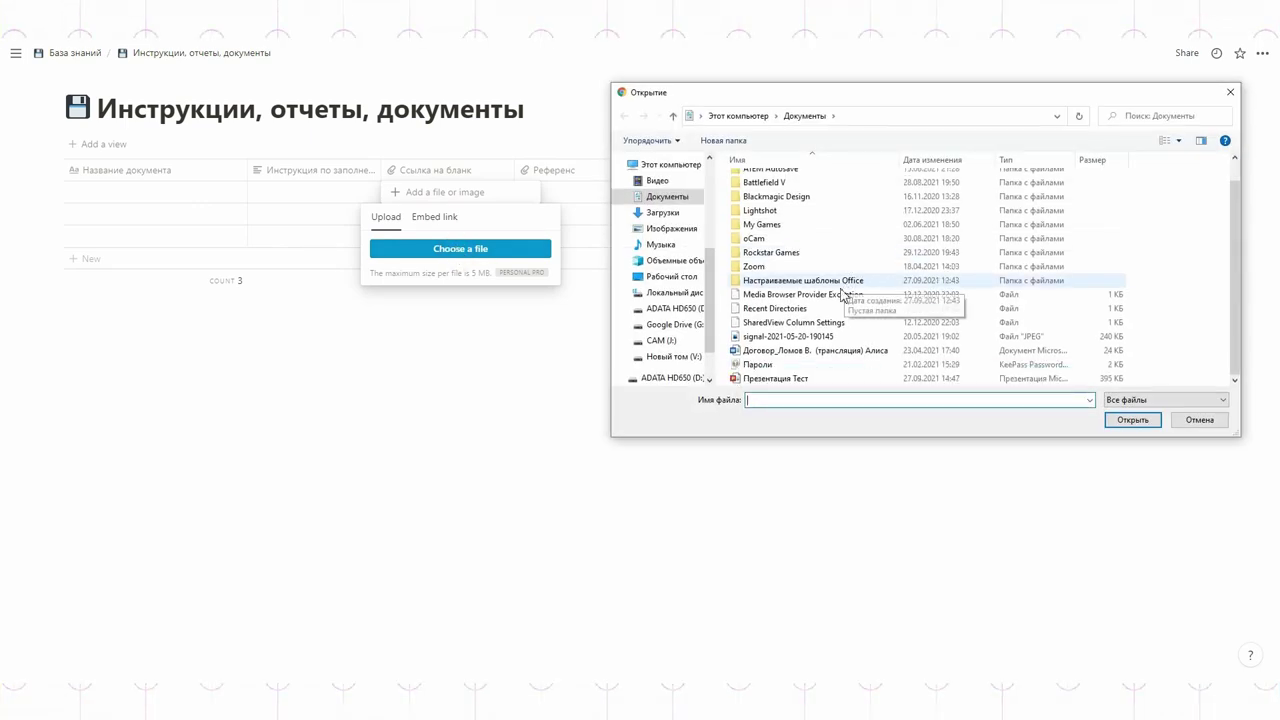
double_click(794, 350)
click(528, 195)
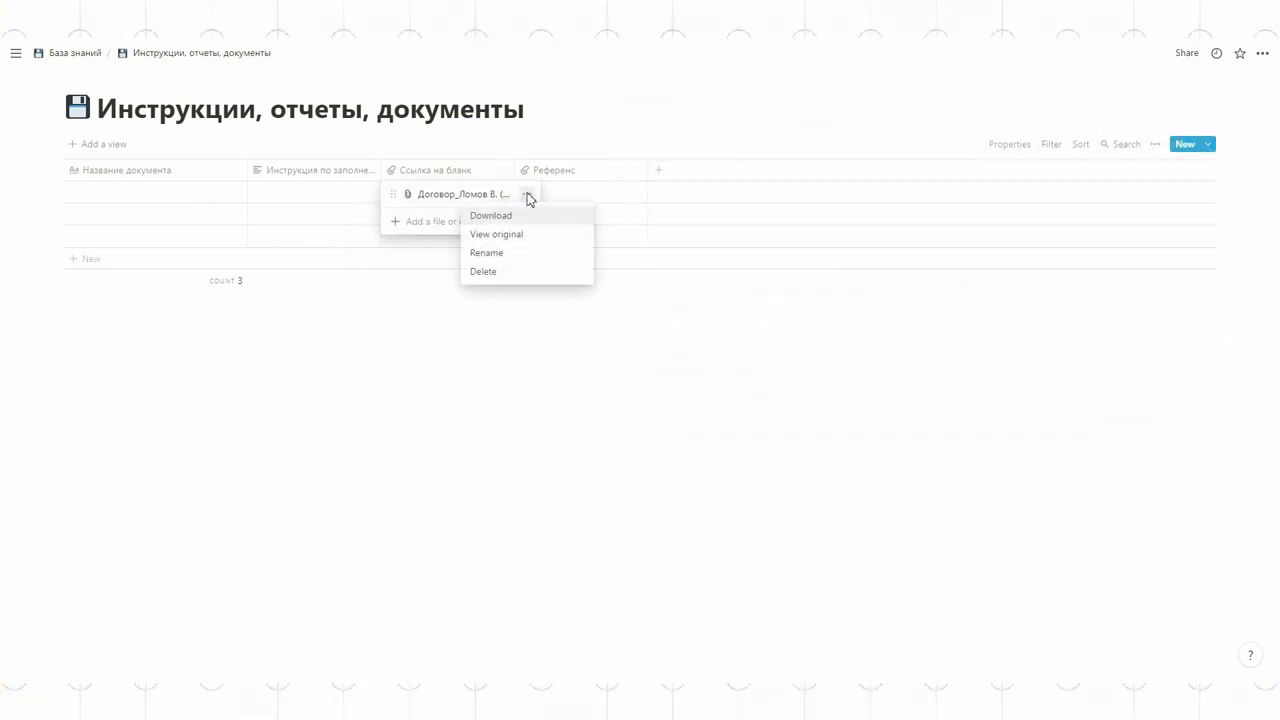
click(495, 233)
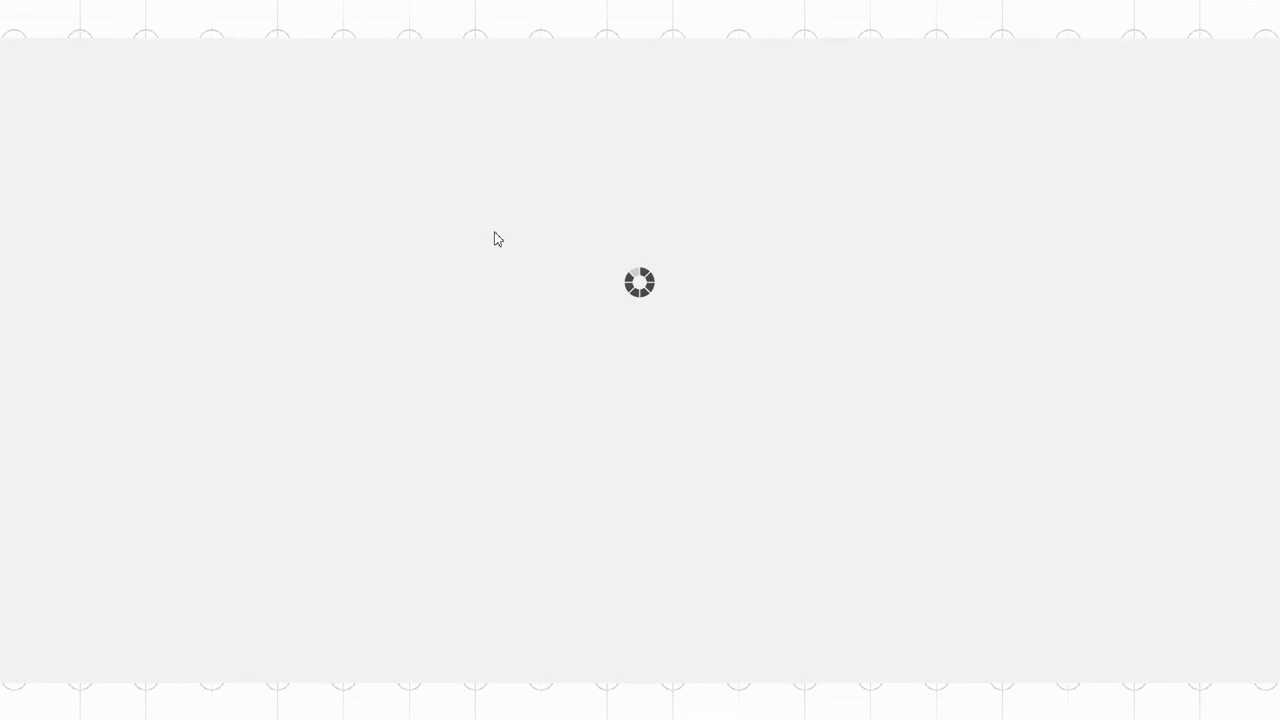
key(Escape)
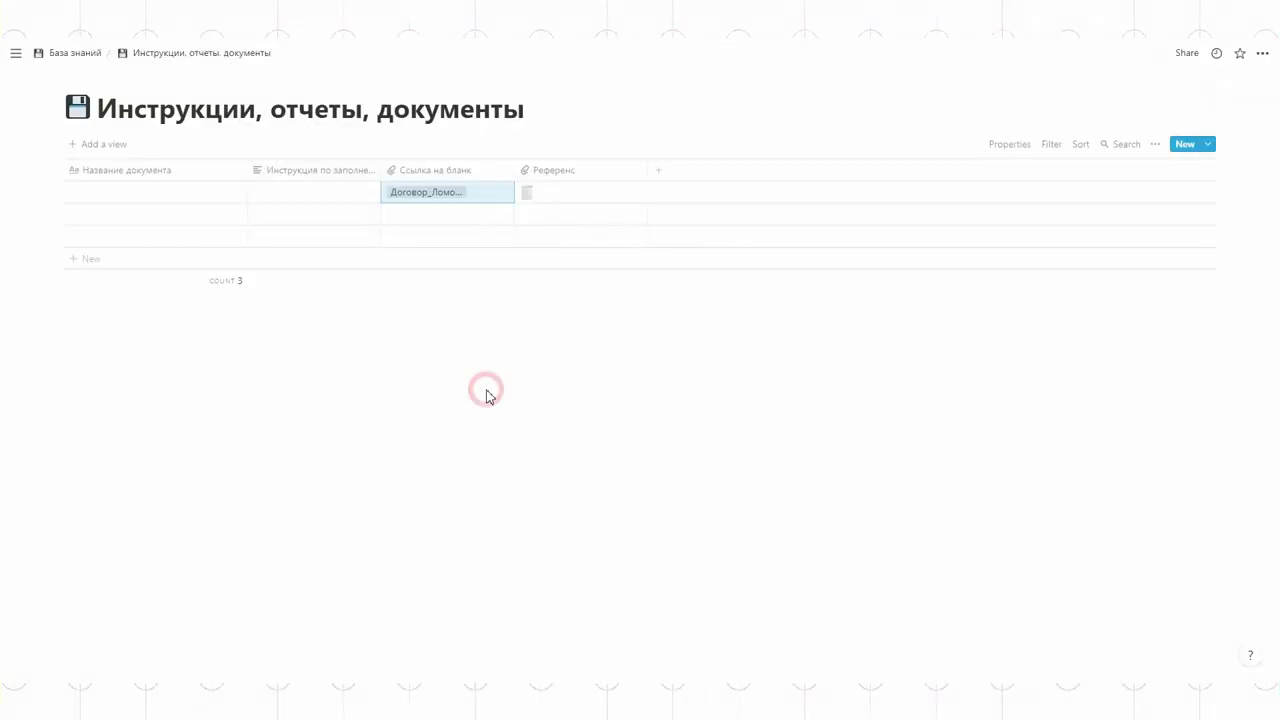
click(88, 54)
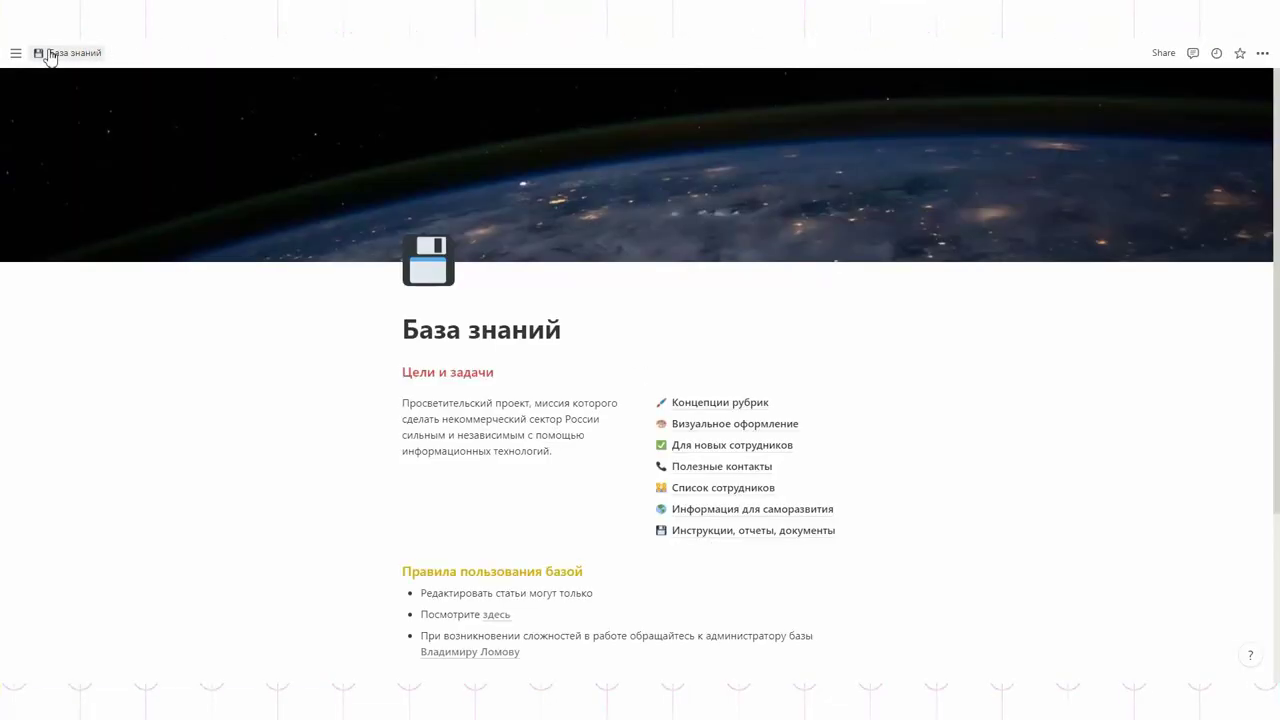
Step: Connect a Google Drive account from the connected apps settings, allow access, then hide the sidebar
click(16, 53)
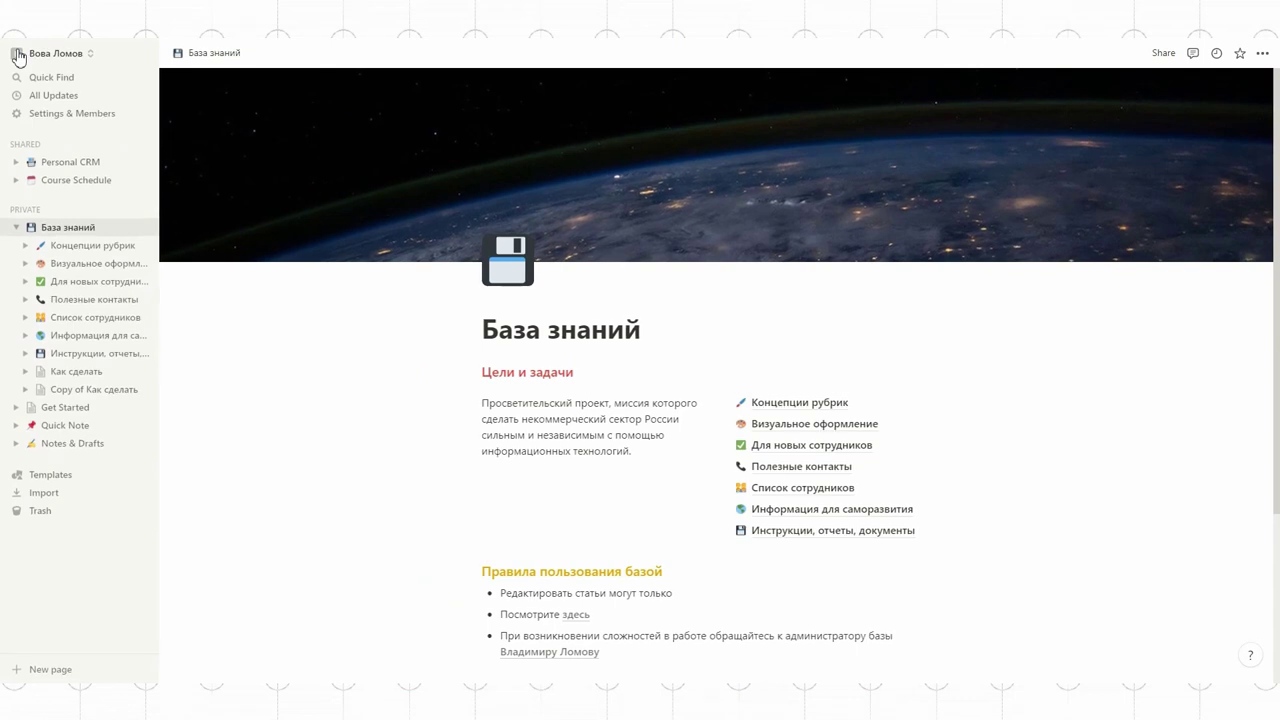
click(70, 113)
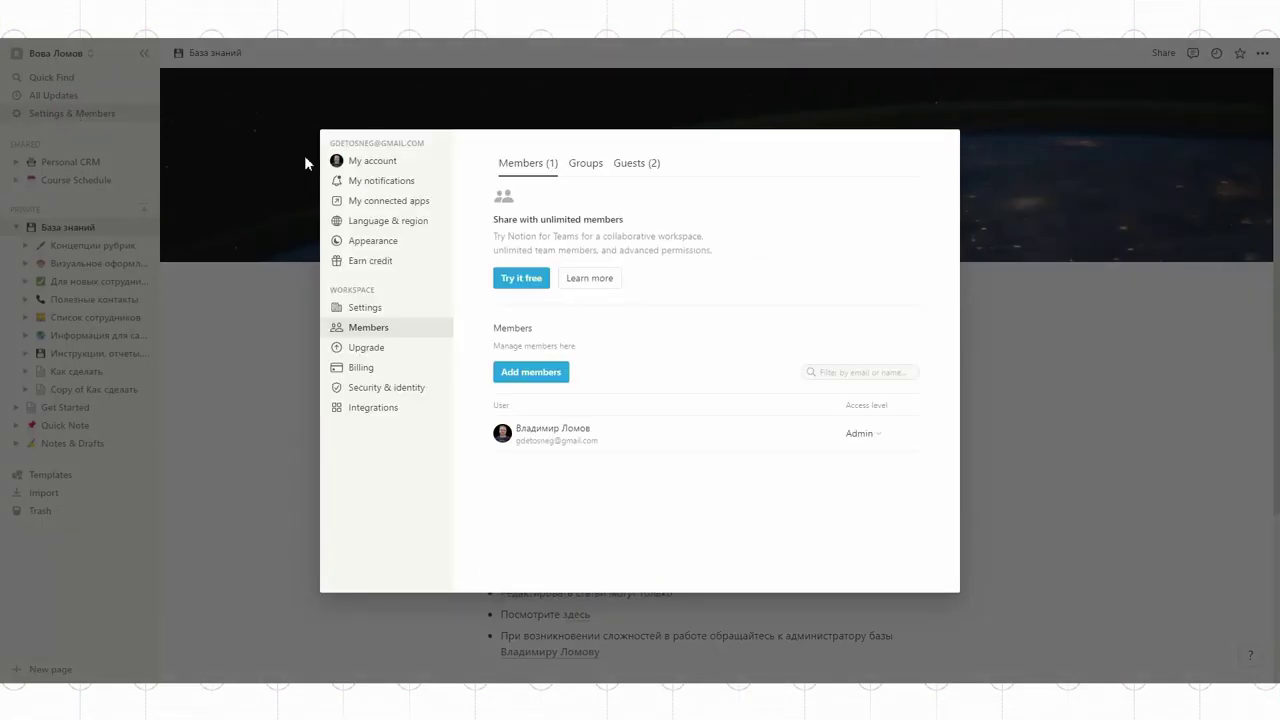
click(372, 201)
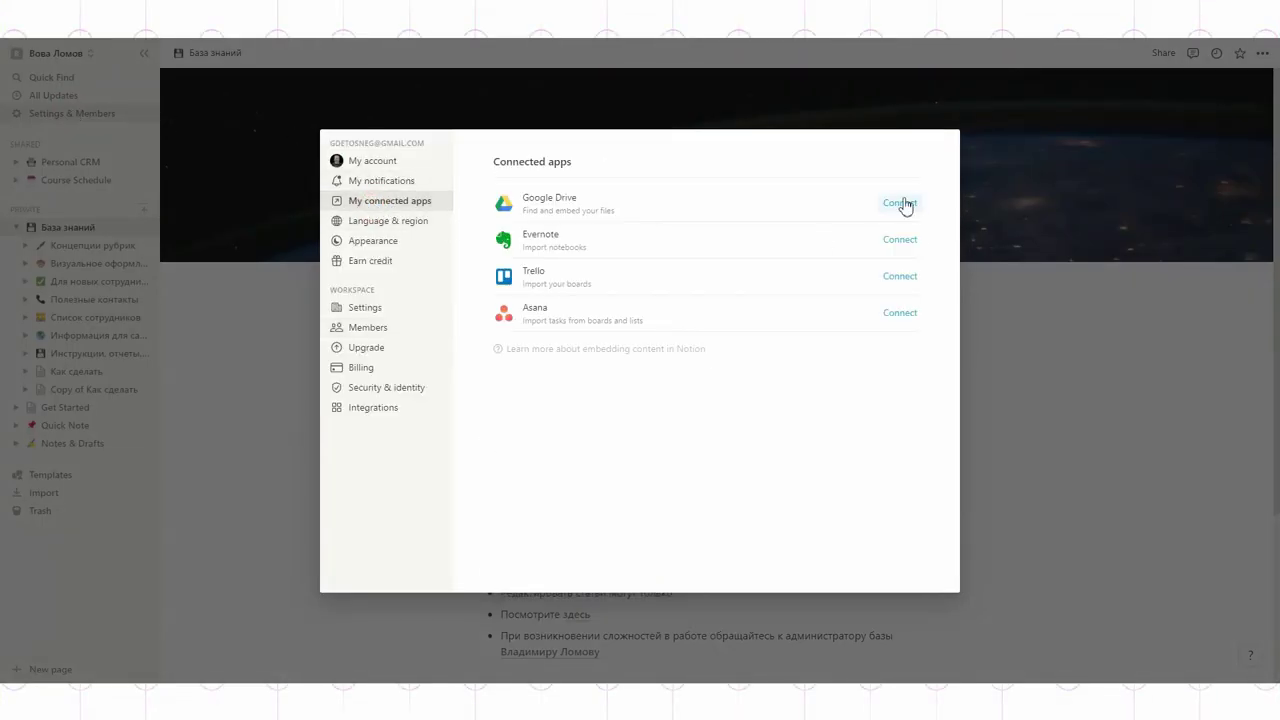
click(900, 203)
click(591, 318)
scroll(616, 315, down, 3)
click(710, 491)
click(1006, 451)
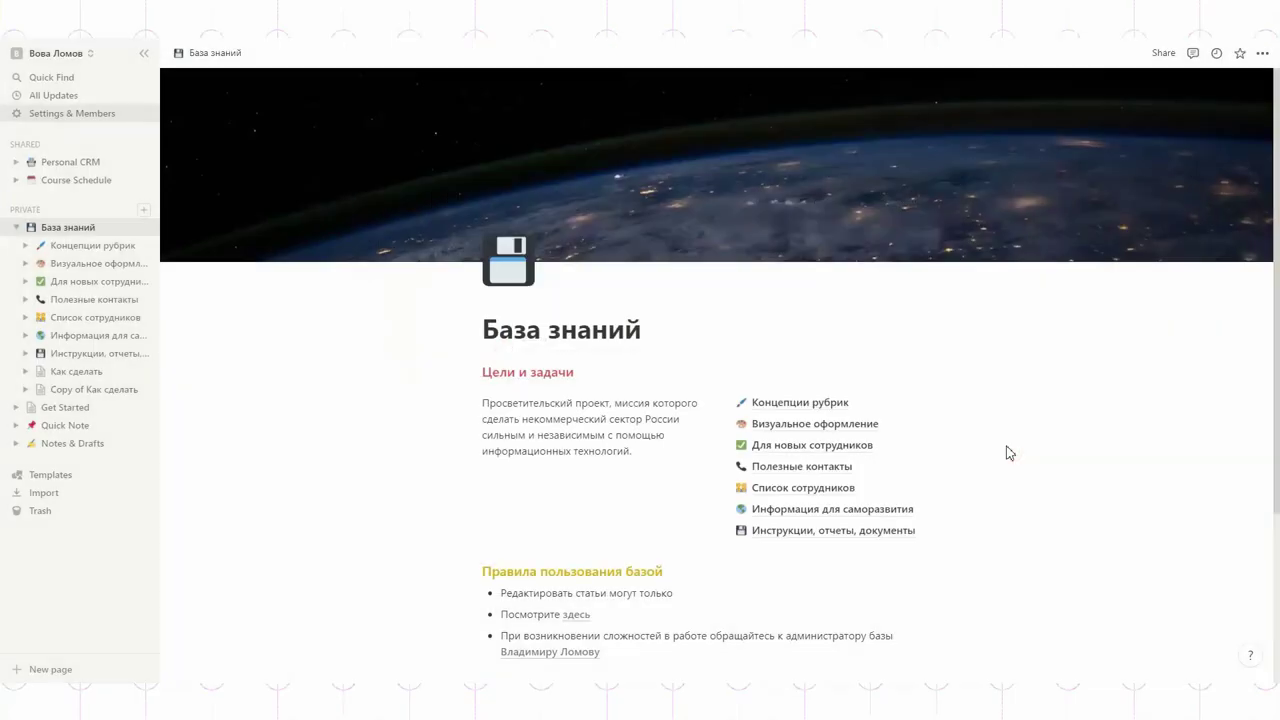
click(143, 53)
scroll(769, 374, down, 3)
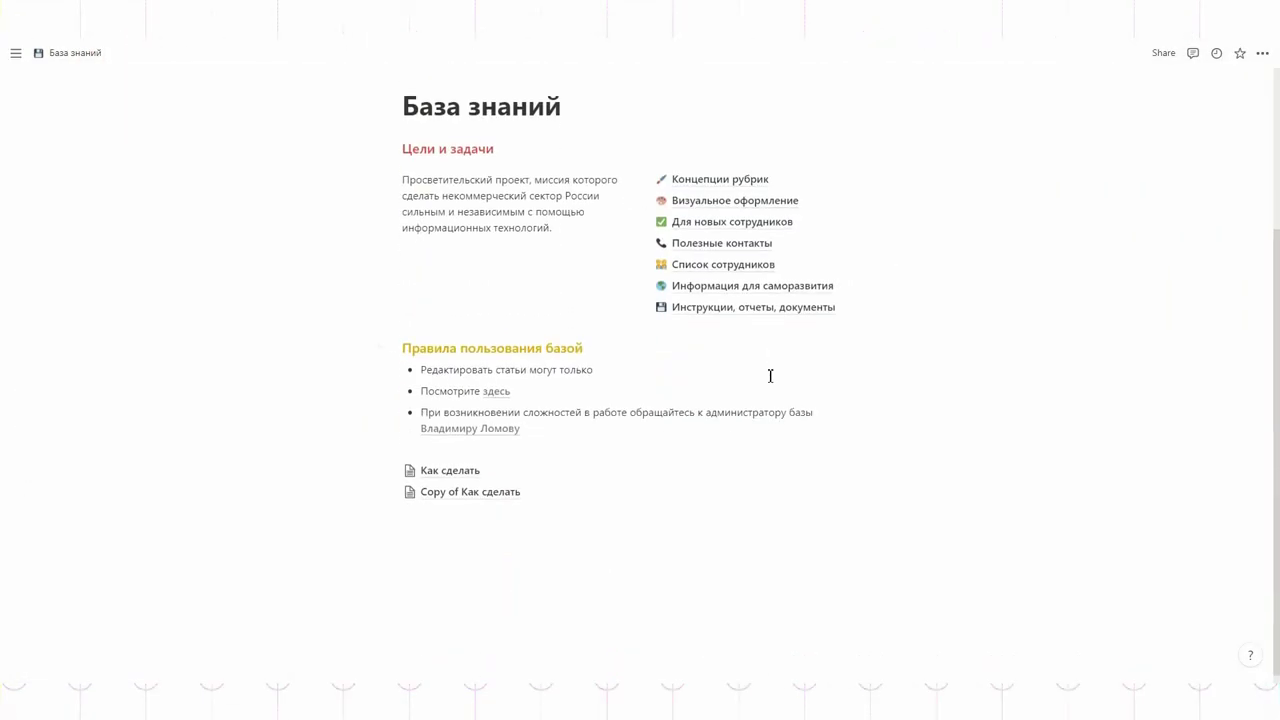
Step: Embed the Drive document 'Взрываем код' as a Google Drive block on Copy of Как сделать, then start inviting people
click(462, 480)
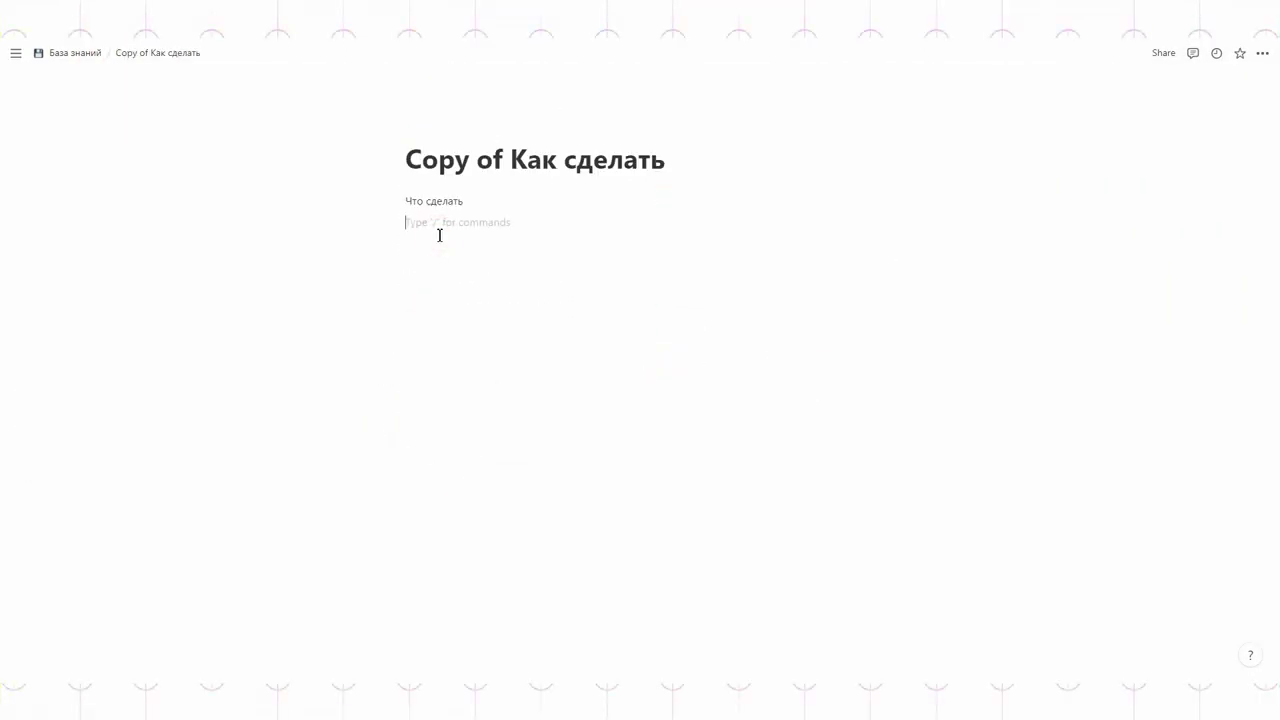
click(382, 221)
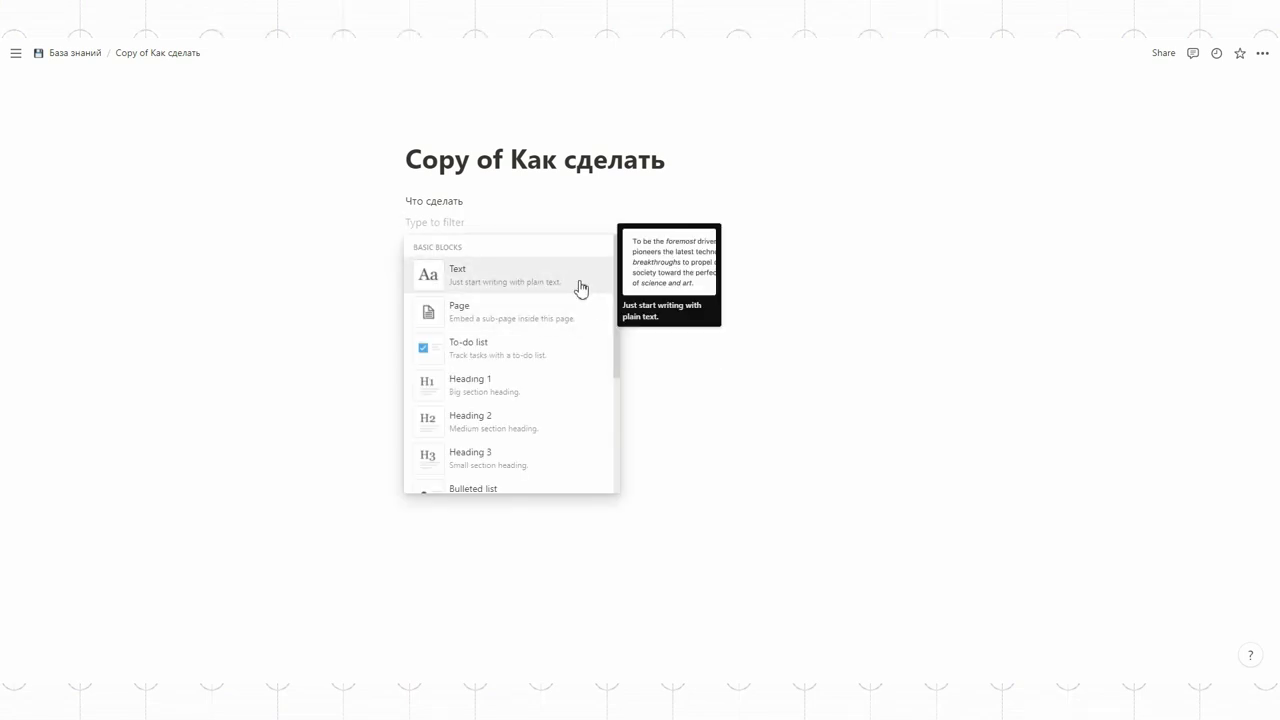
scroll(572, 323, down, 5)
scroll(572, 323, down, 10)
scroll(570, 328, up, 2)
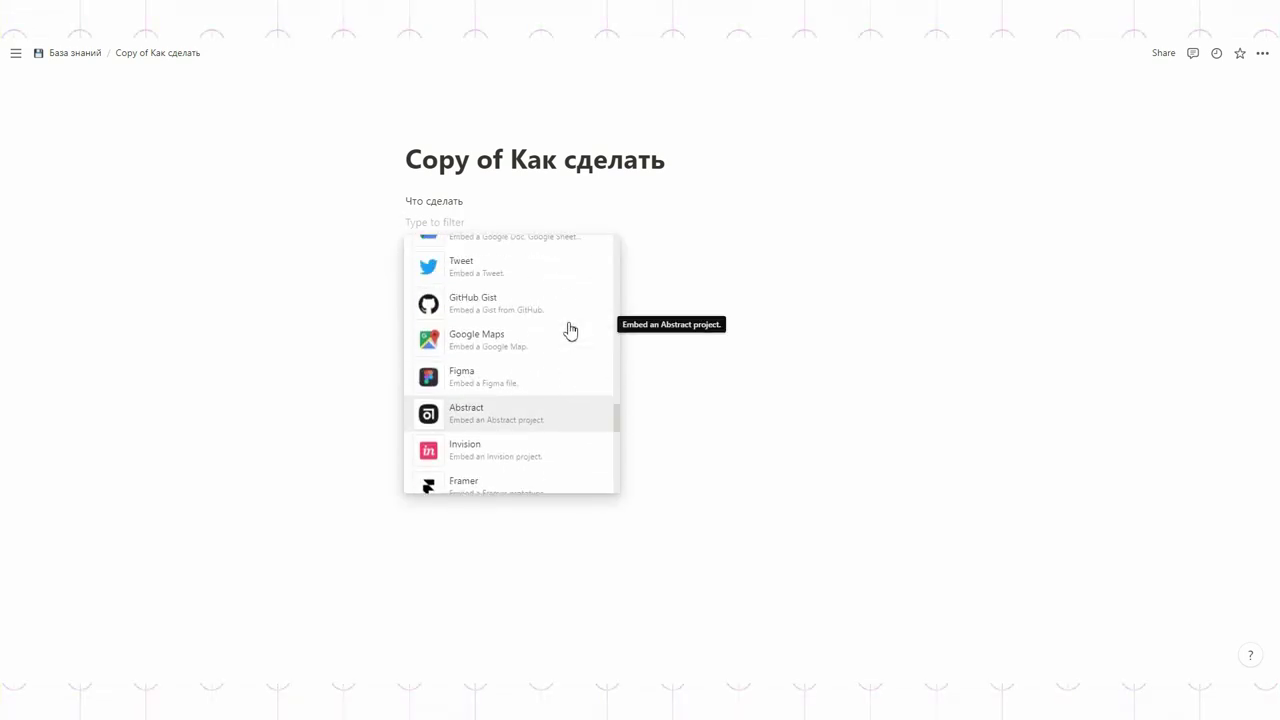
click(521, 287)
click(636, 287)
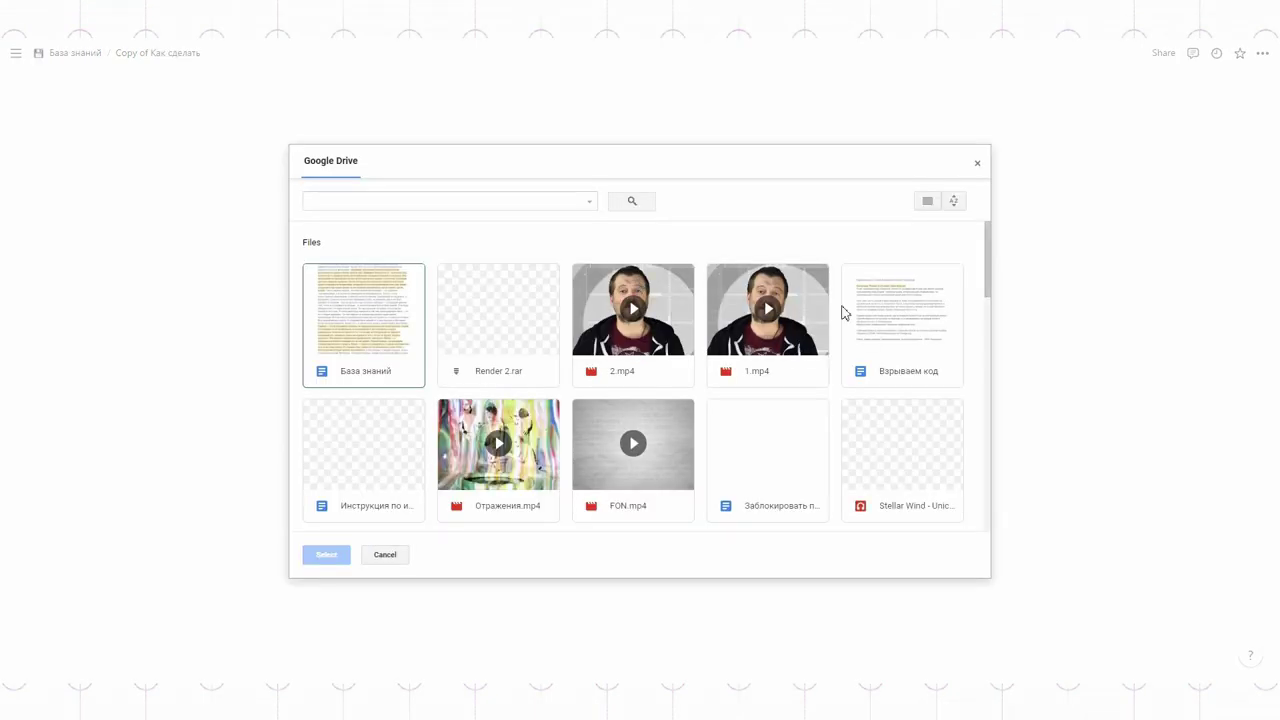
click(873, 316)
double_click(871, 308)
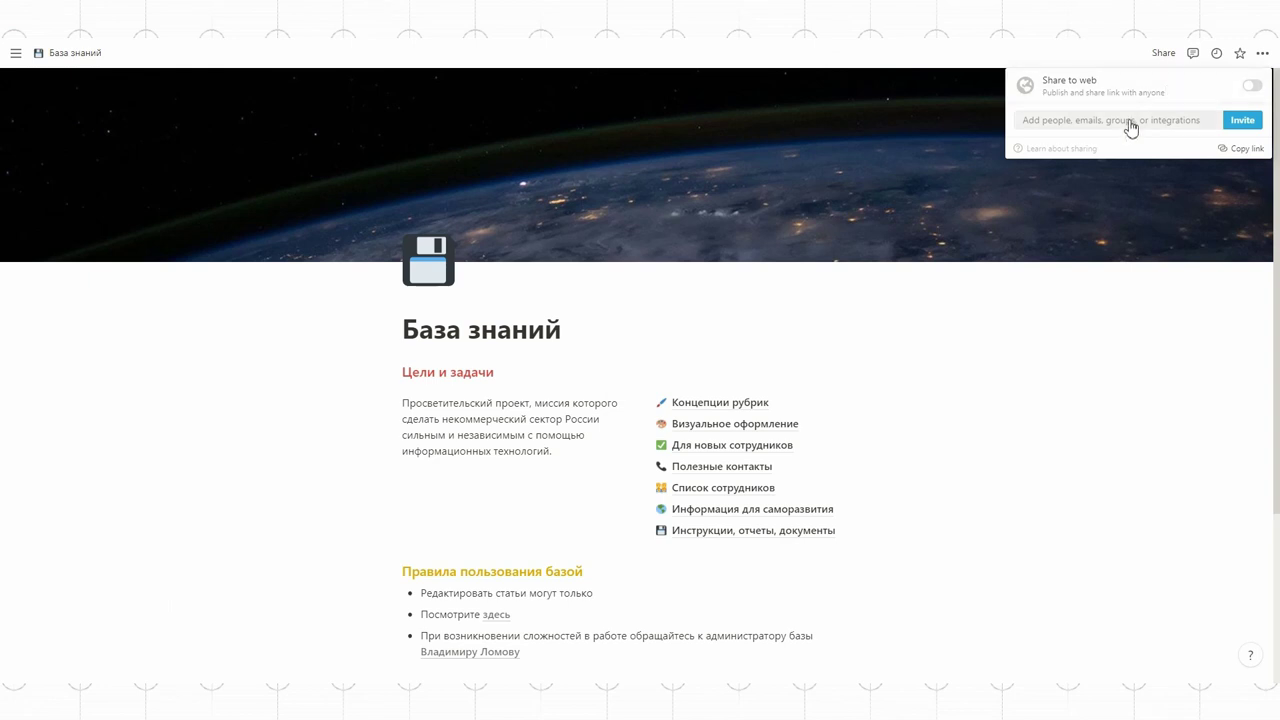
click(1129, 121)
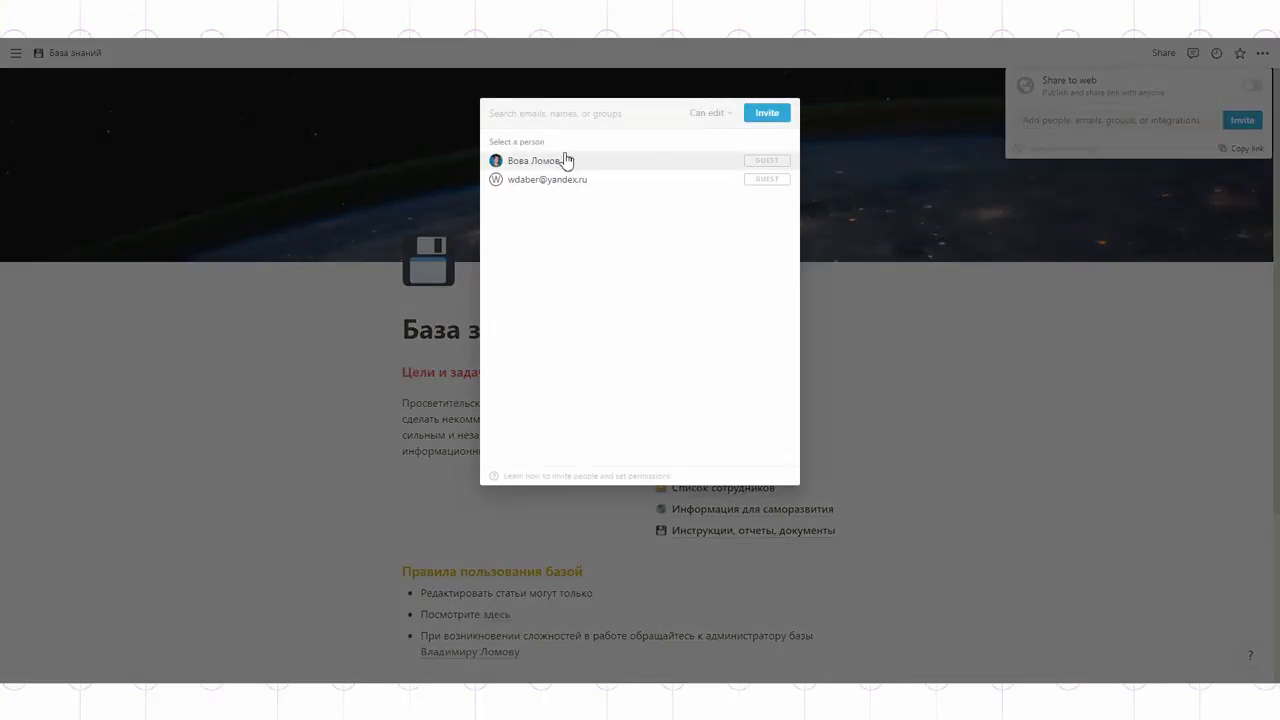
Step: Invite both suggested guests to База знаний, keeping their Can edit permission
click(566, 160)
click(566, 161)
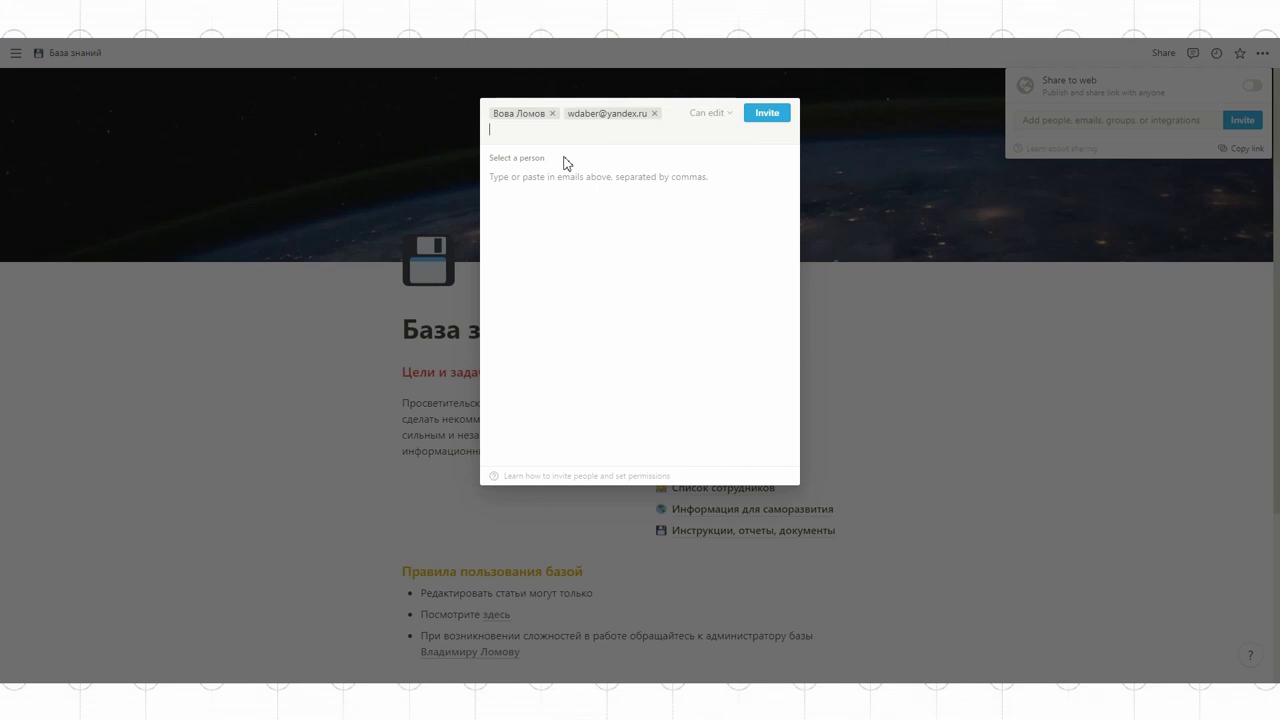
click(767, 113)
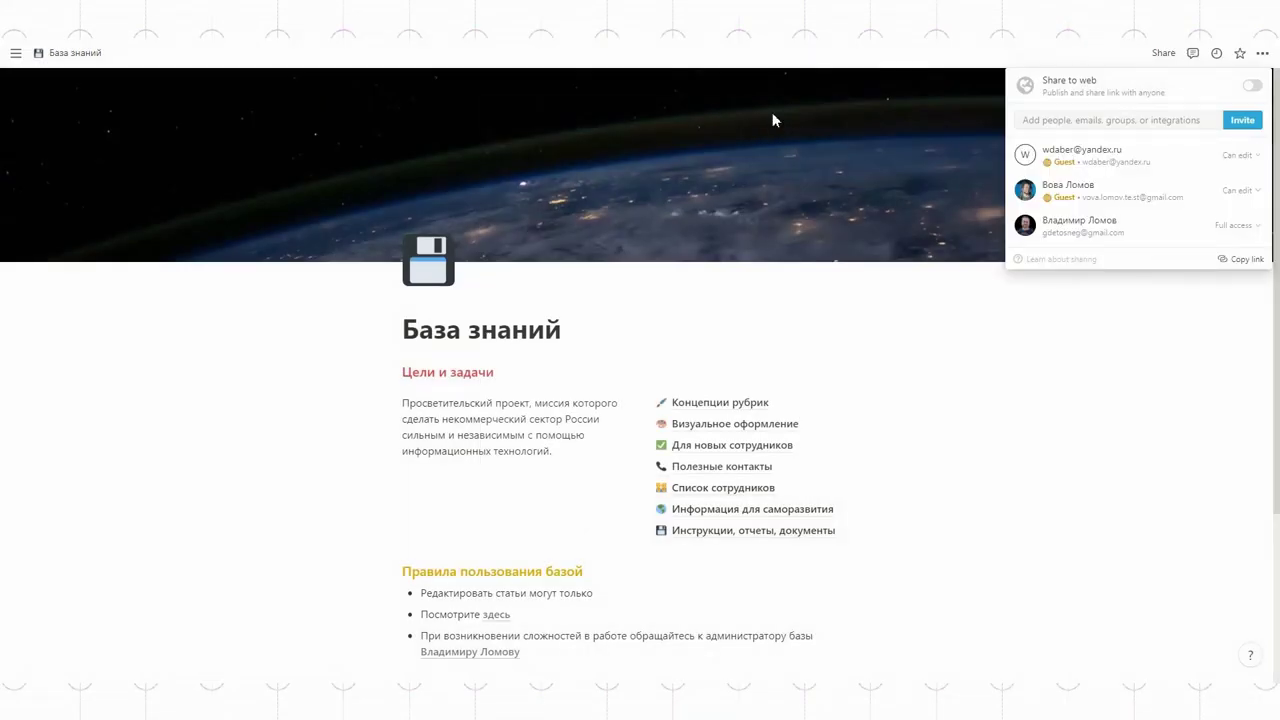
click(1246, 162)
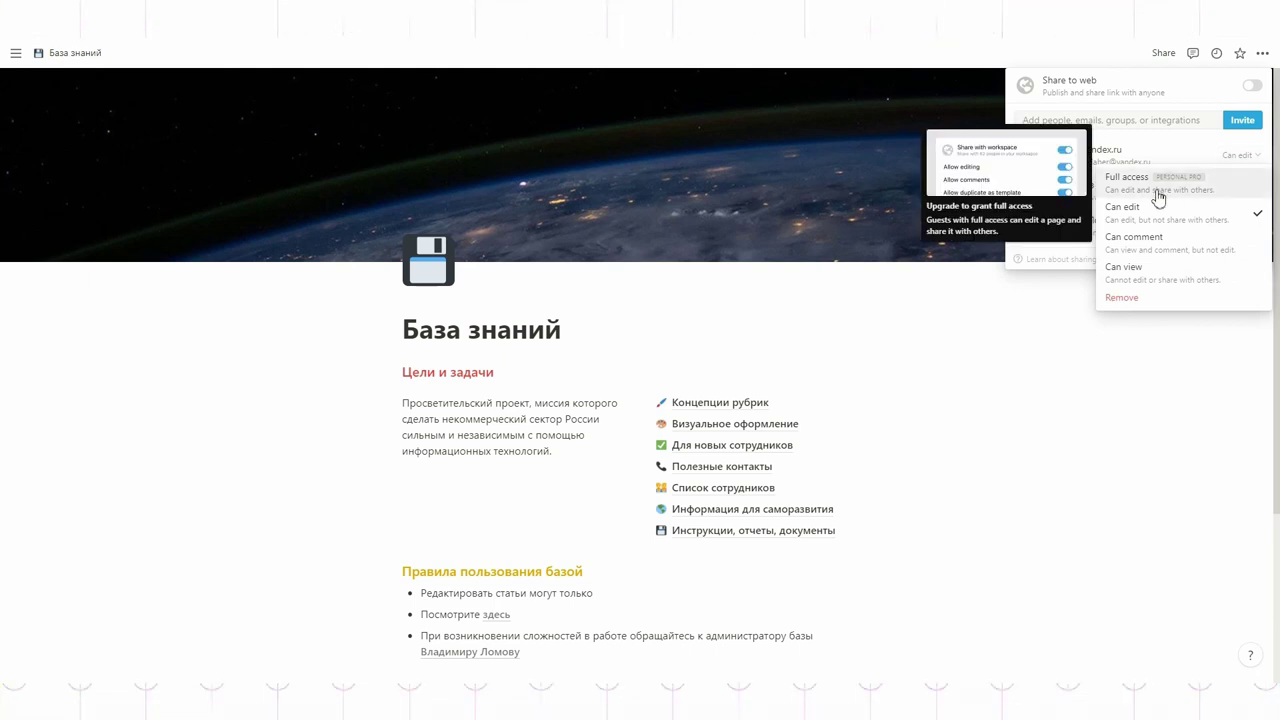
click(1245, 385)
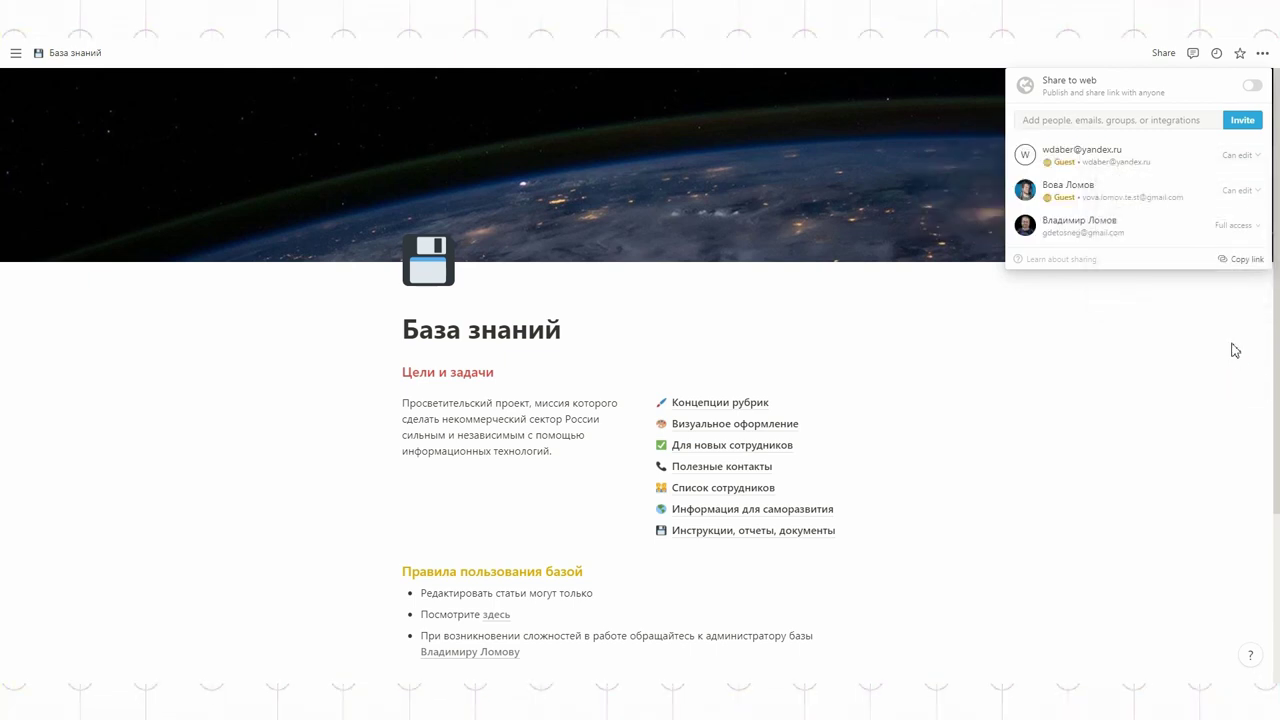
click(722, 406)
Step: Remove one guest from the Концепции рубрик page and restrict its access
click(720, 404)
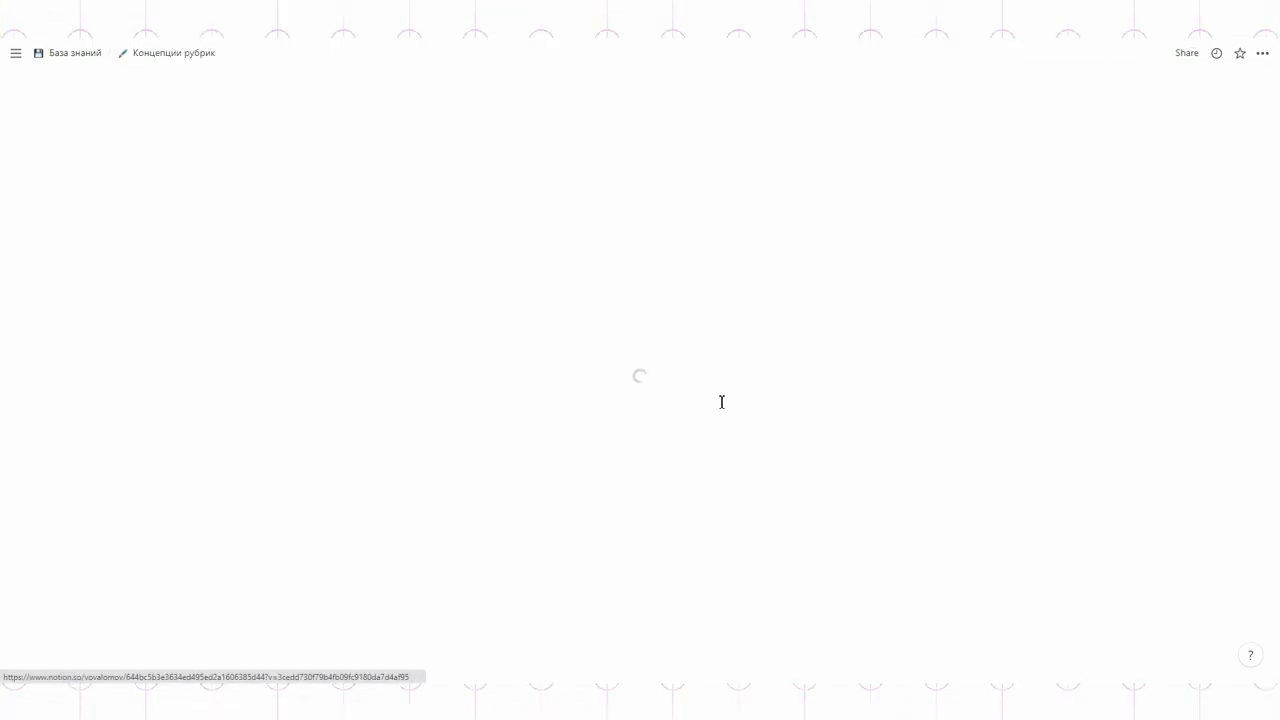
click(1187, 55)
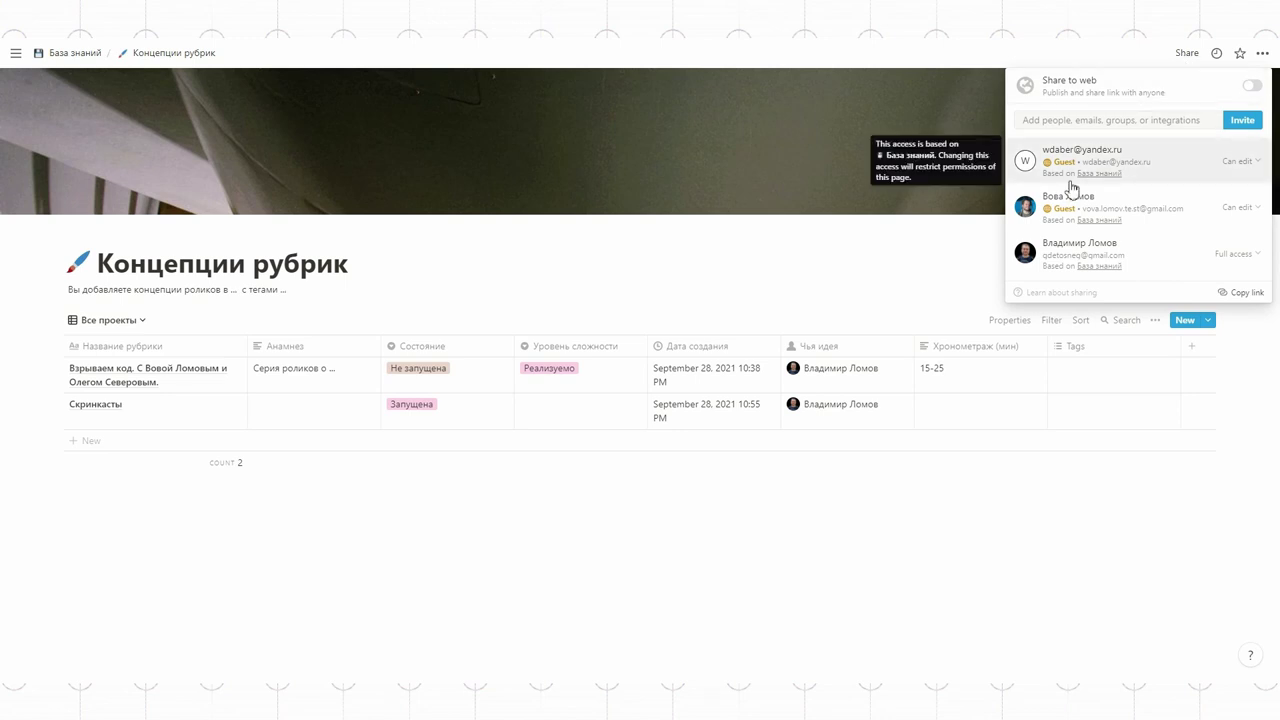
click(1234, 161)
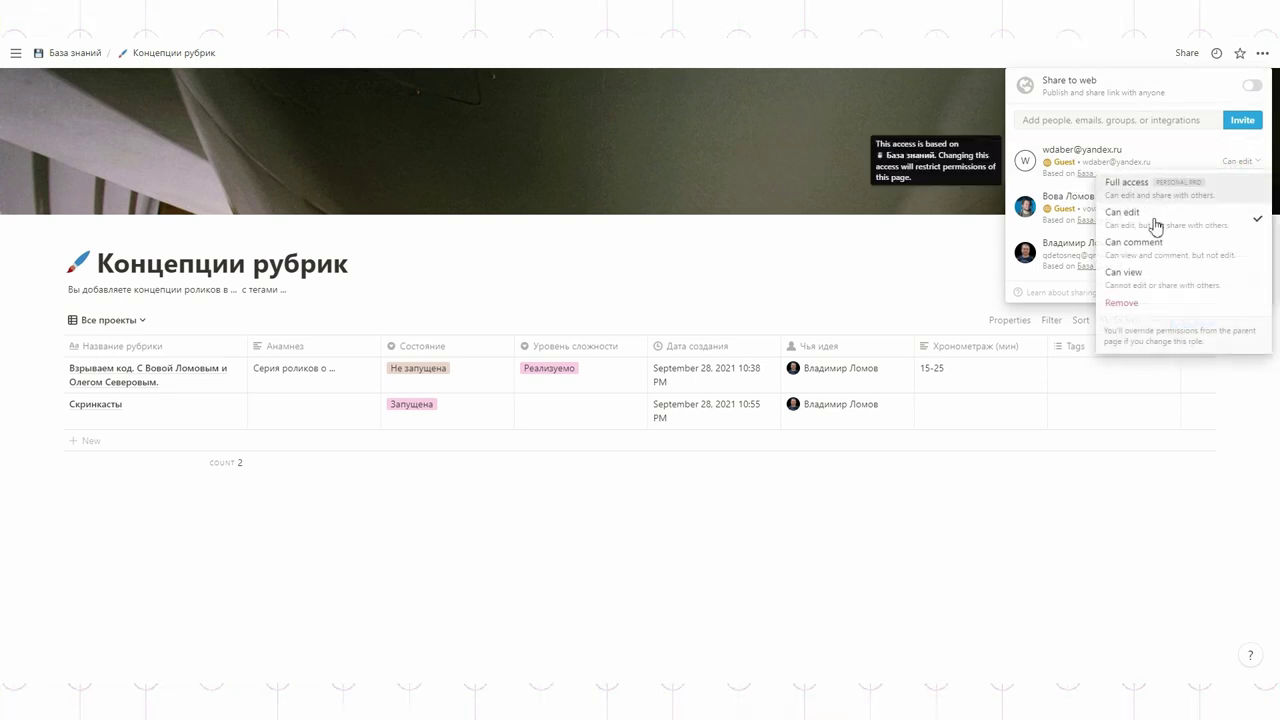
click(1132, 307)
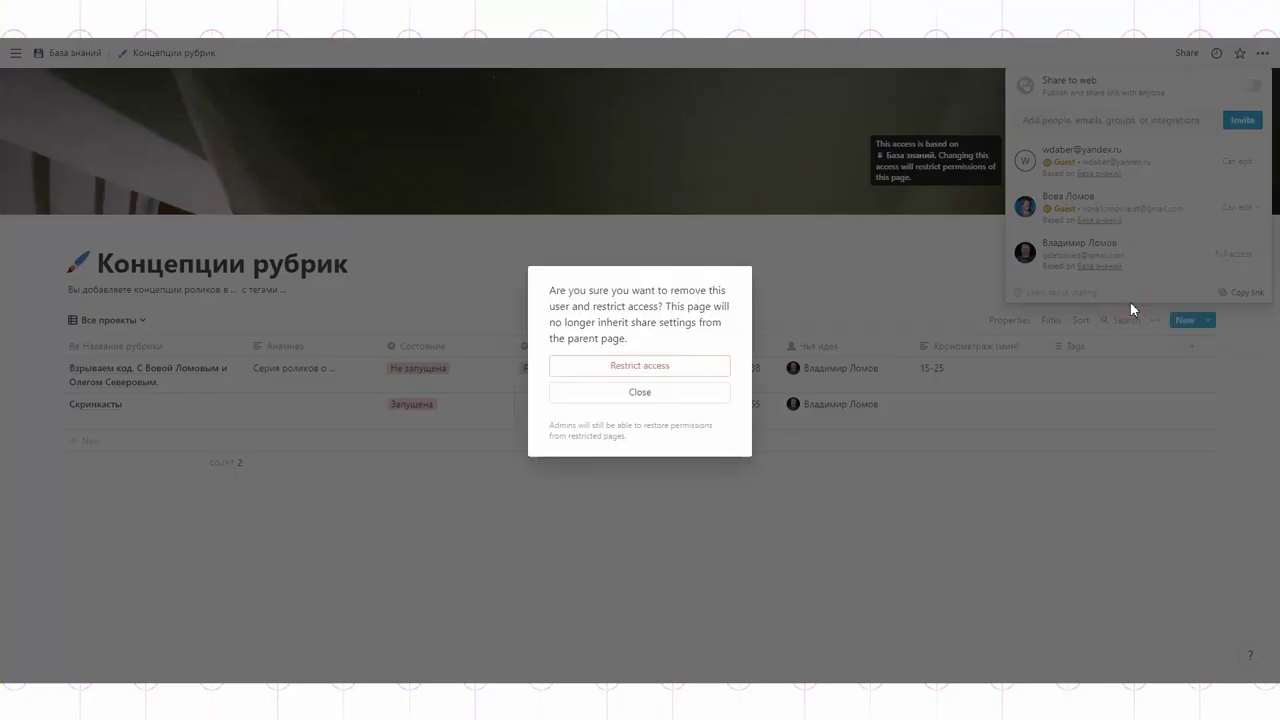
click(641, 367)
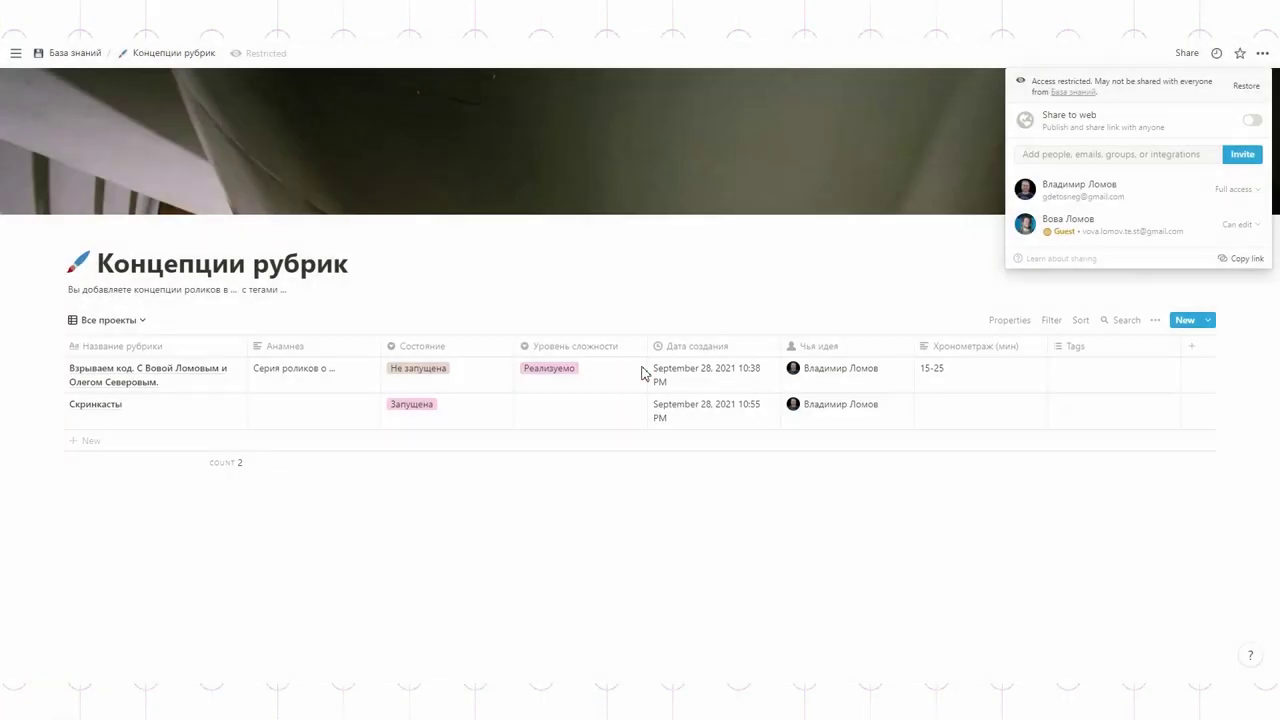
click(886, 481)
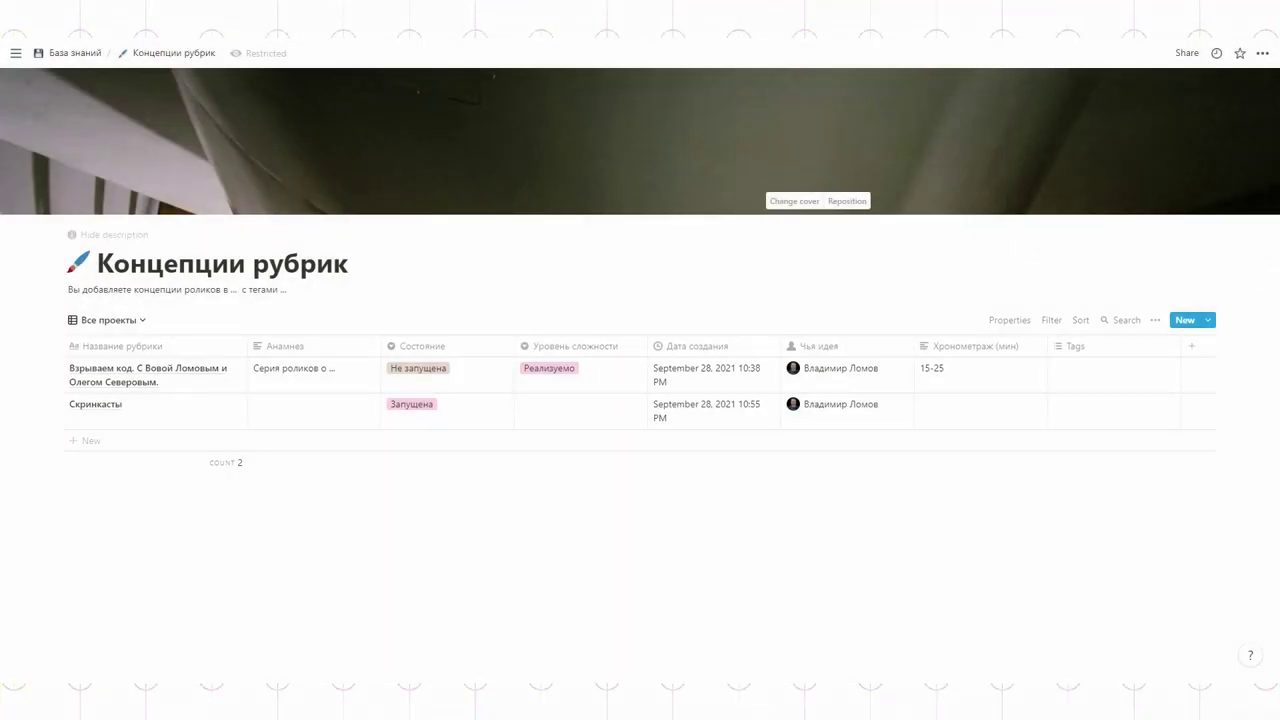
click(75, 53)
Step: Open Список сотрудников and invite a first guest by their e-mail address
click(1164, 53)
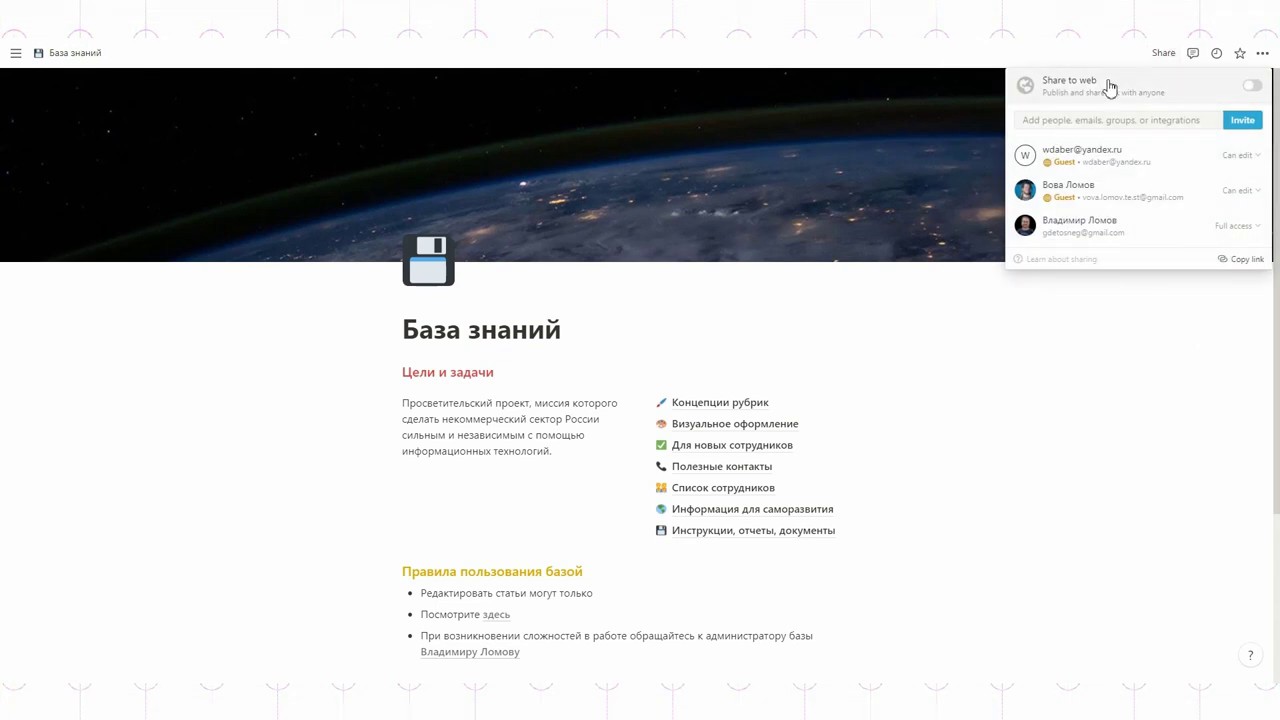
click(1111, 347)
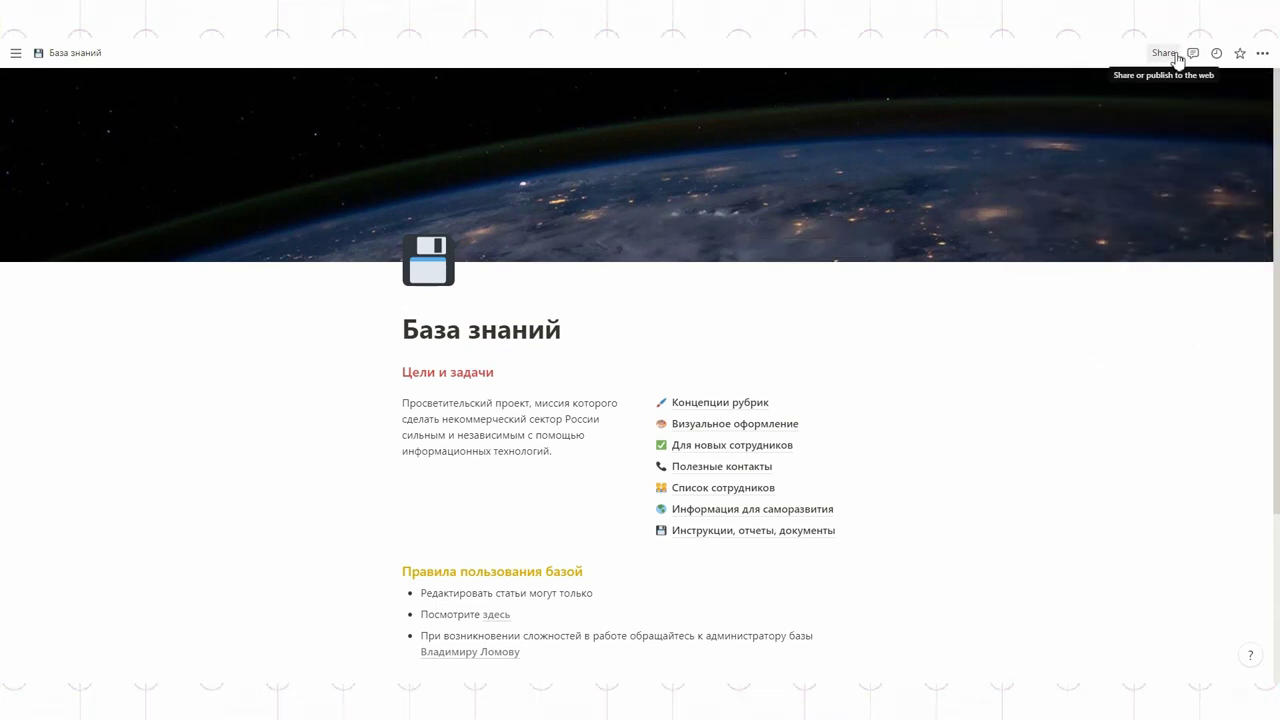
click(712, 487)
click(1180, 58)
click(1114, 126)
click(767, 112)
Step: Invite a second guest by e-mail, then pick a suggested address for another invite
click(1083, 115)
key(Return)
click(1076, 115)
click(727, 163)
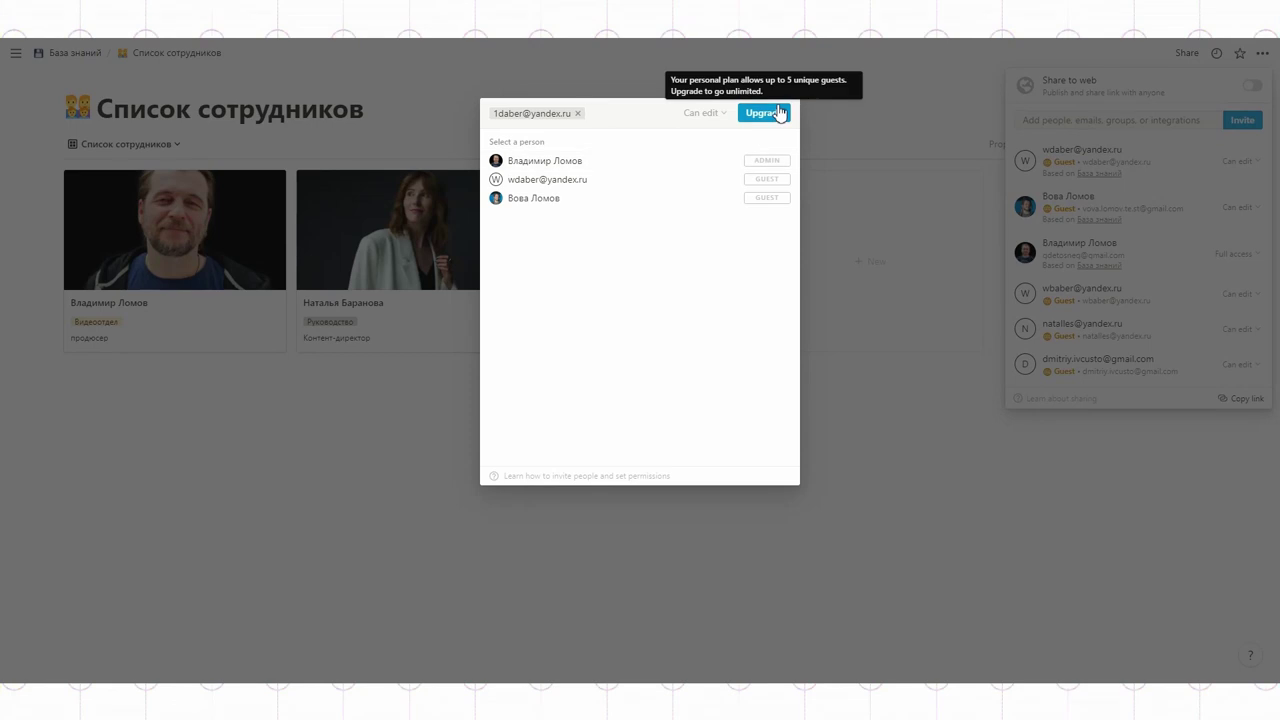
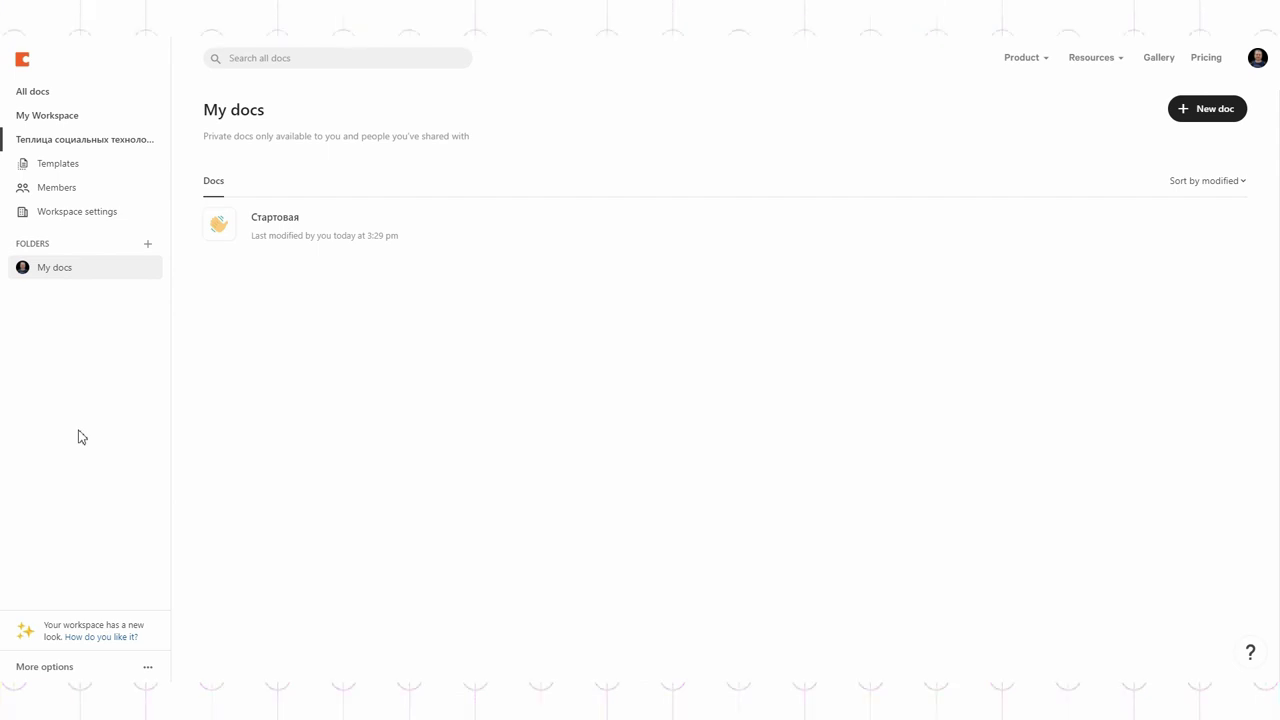
Step: Create a free workspace named 'Теплица' and open its docs page
click(62, 676)
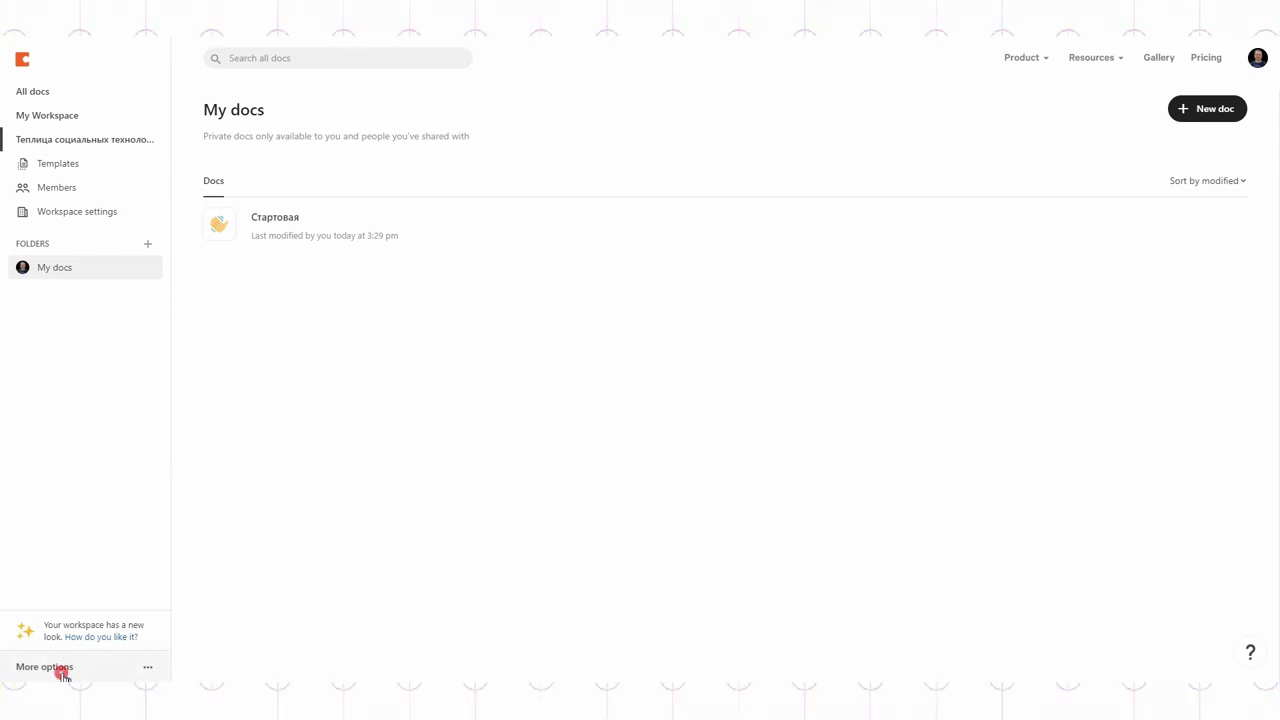
click(64, 640)
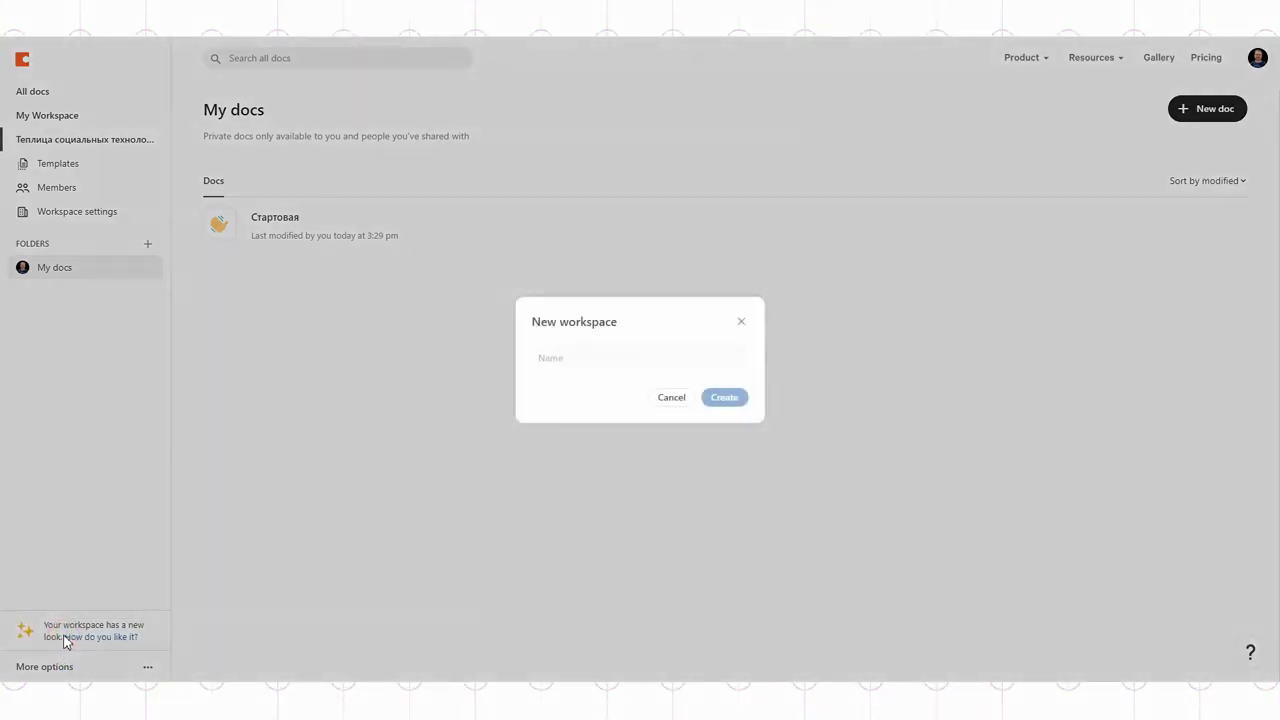
text(Теплица)
click(710, 398)
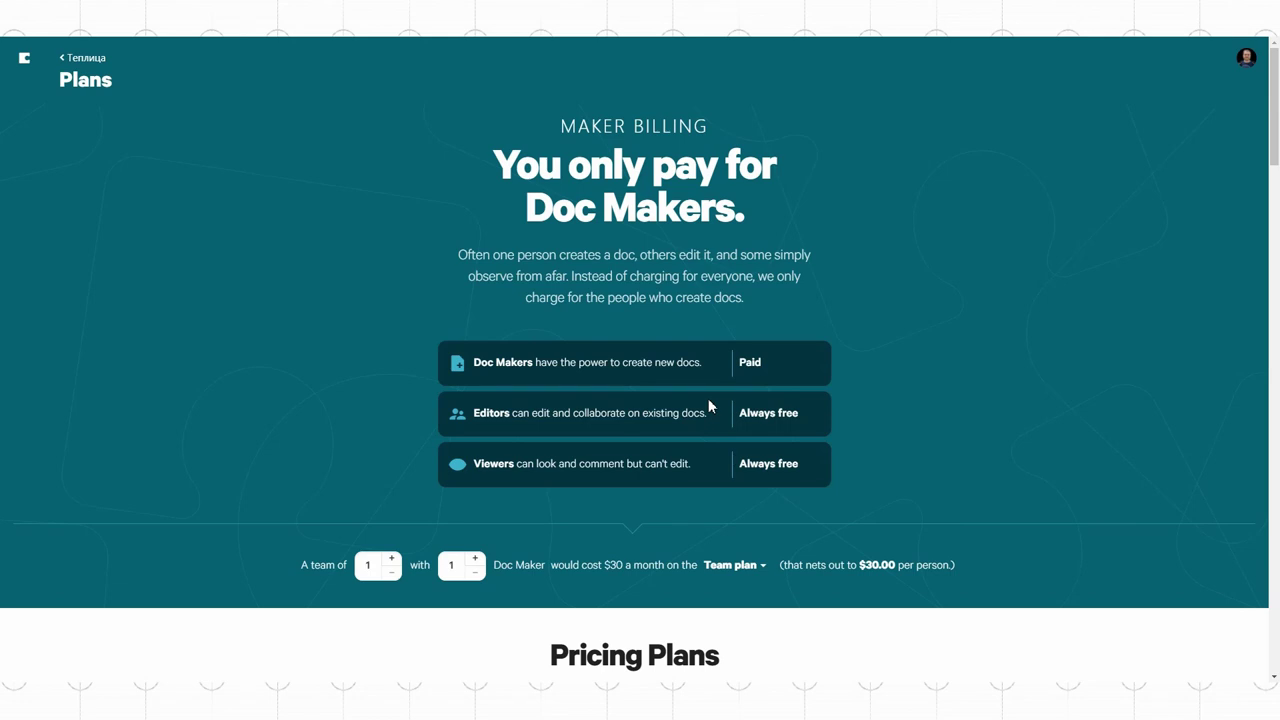
click(73, 60)
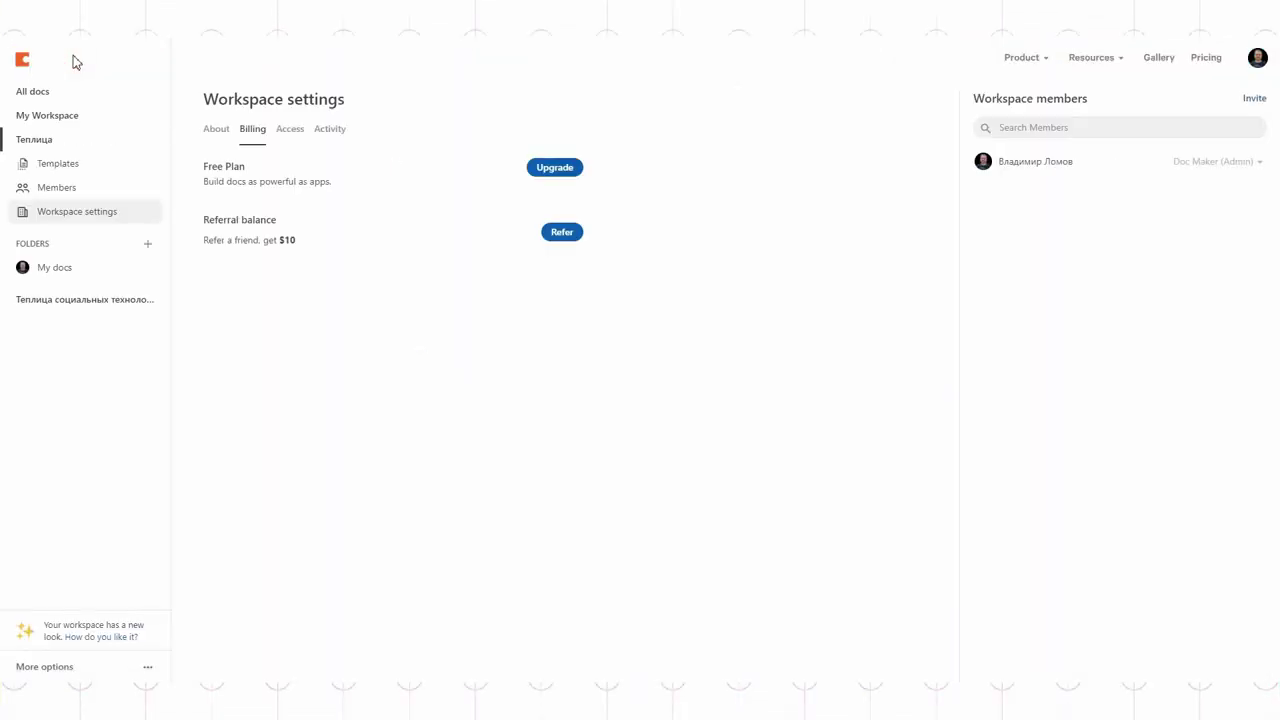
click(54, 142)
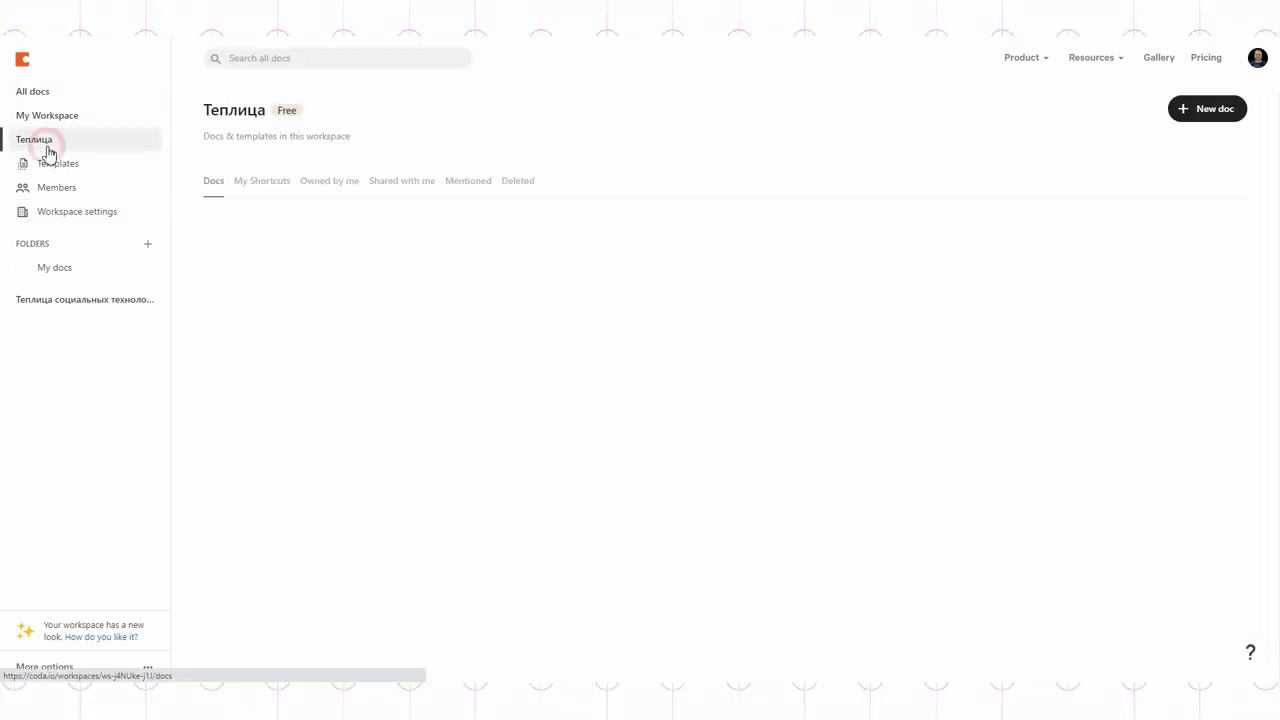
Step: Create a shared folder named 'База знаний'
click(148, 244)
click(195, 270)
text(Баз)
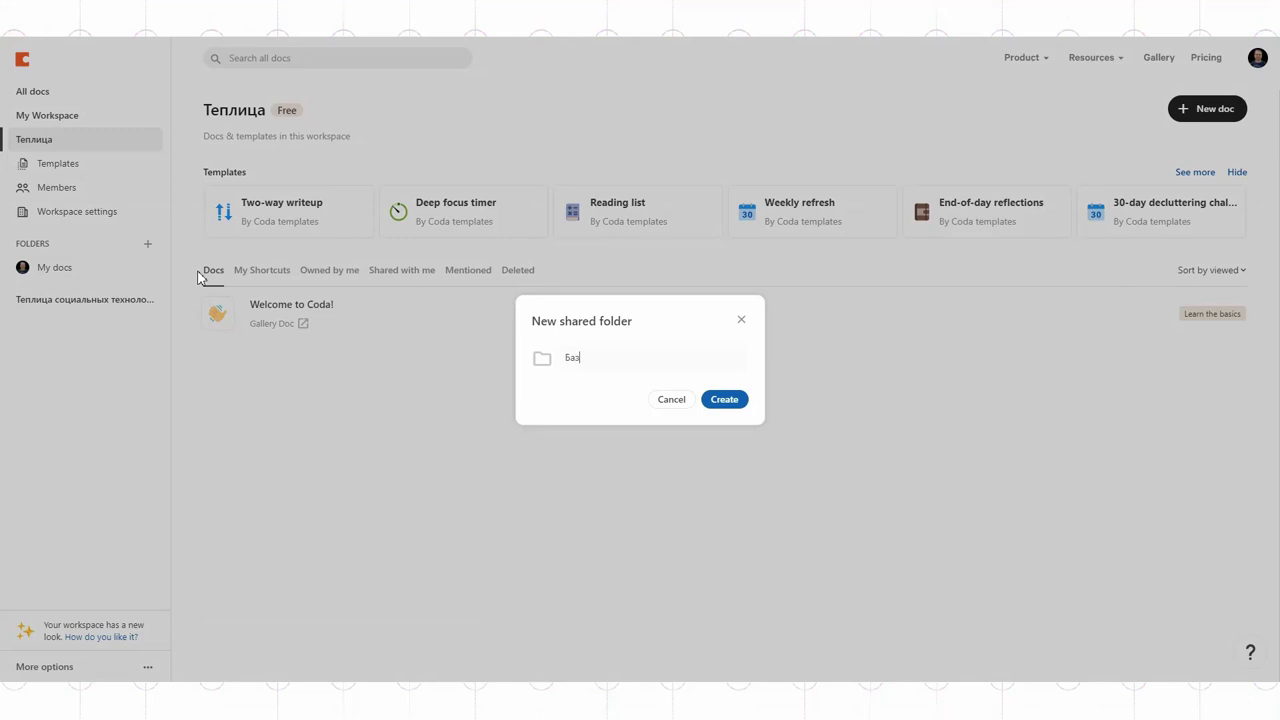
text(а знаний)
key(Return)
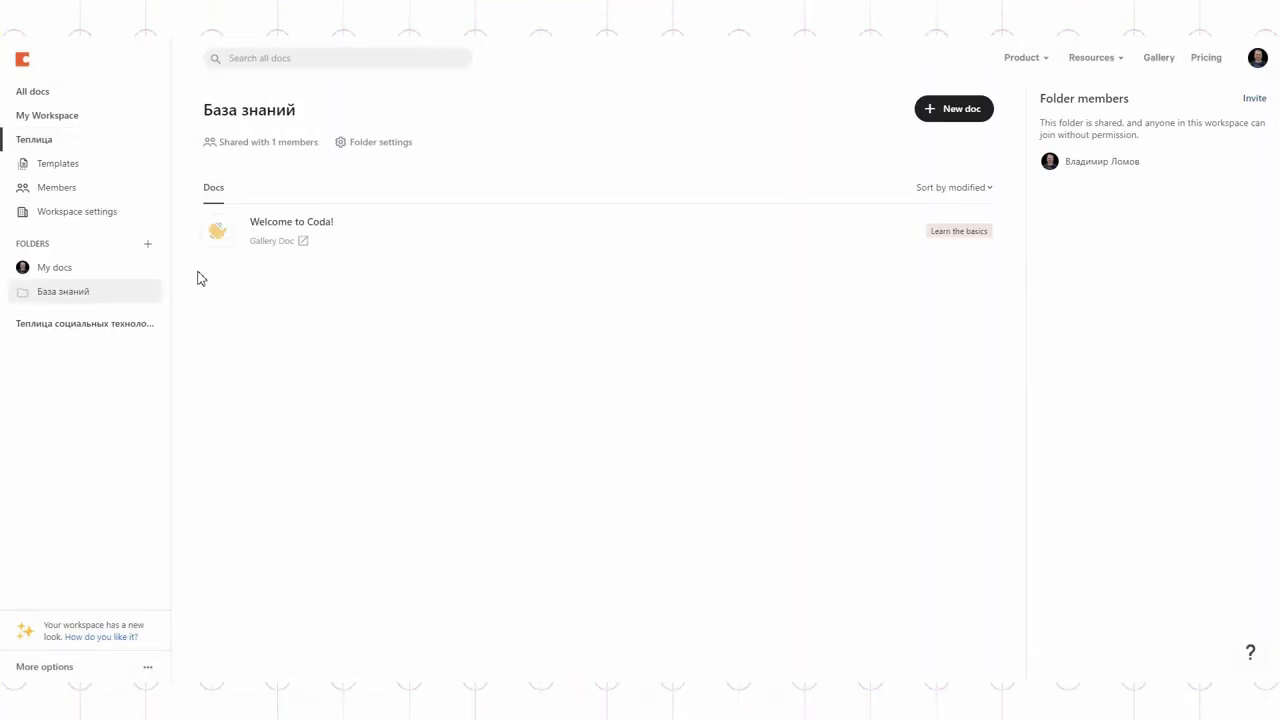
Step: Add a blank doc whose page is titled 'Стартовая страница' with a waving-hand icon
click(939, 116)
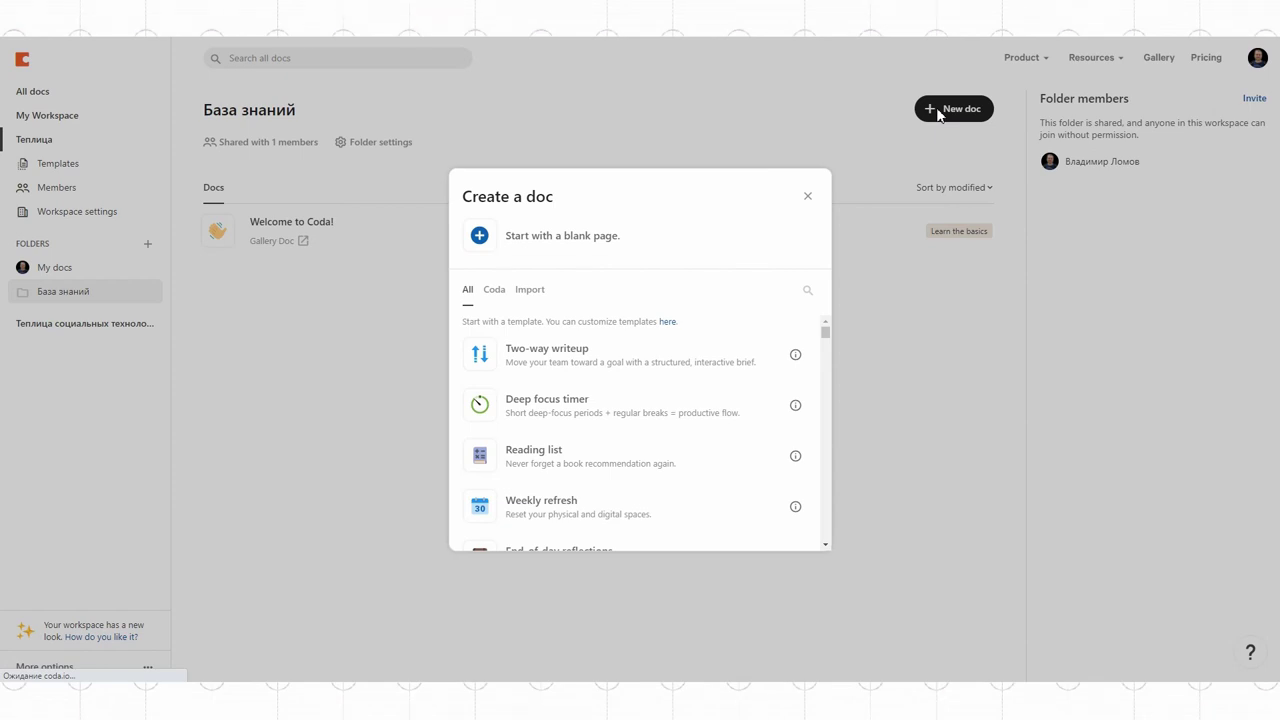
click(584, 234)
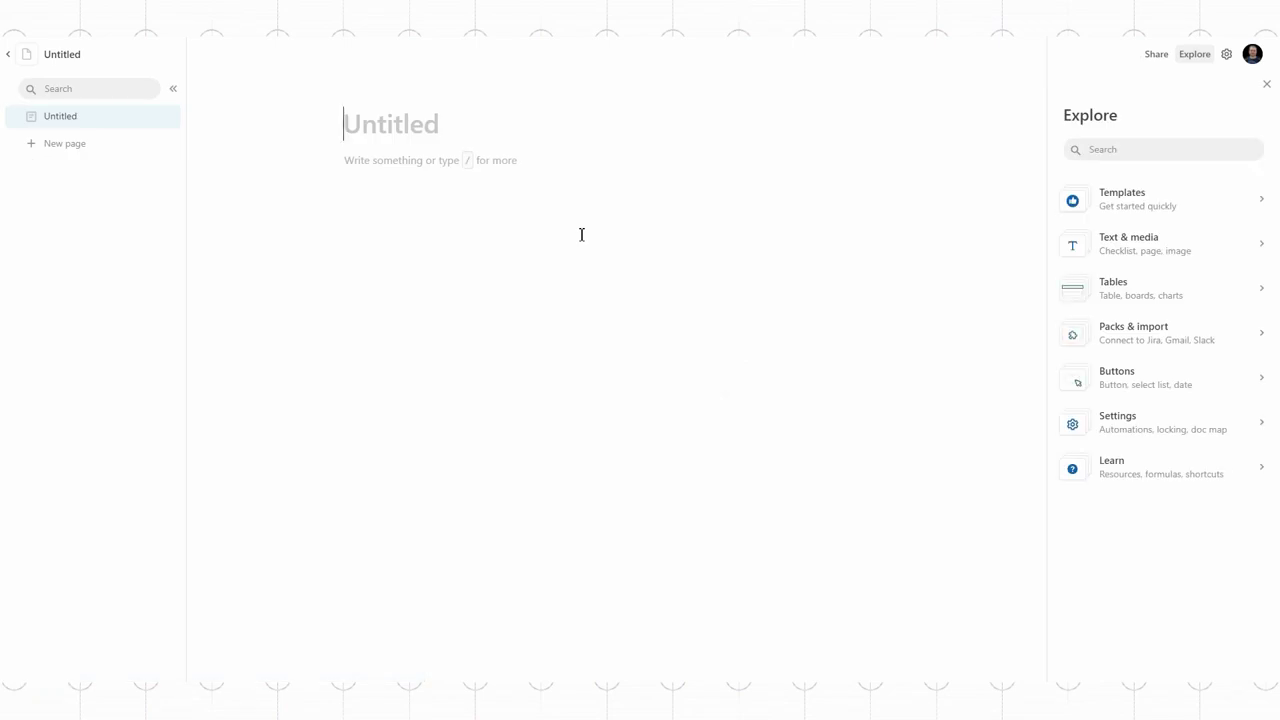
text(Cтартовая страница)
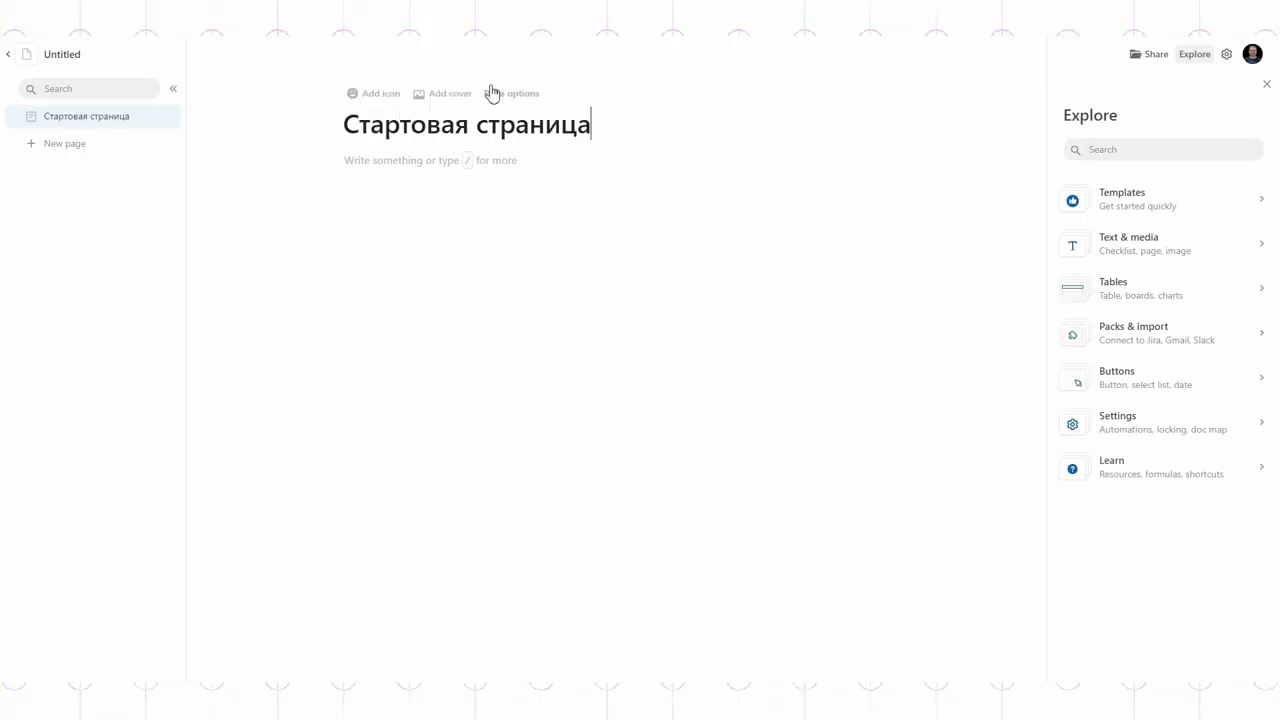
click(366, 94)
click(343, 180)
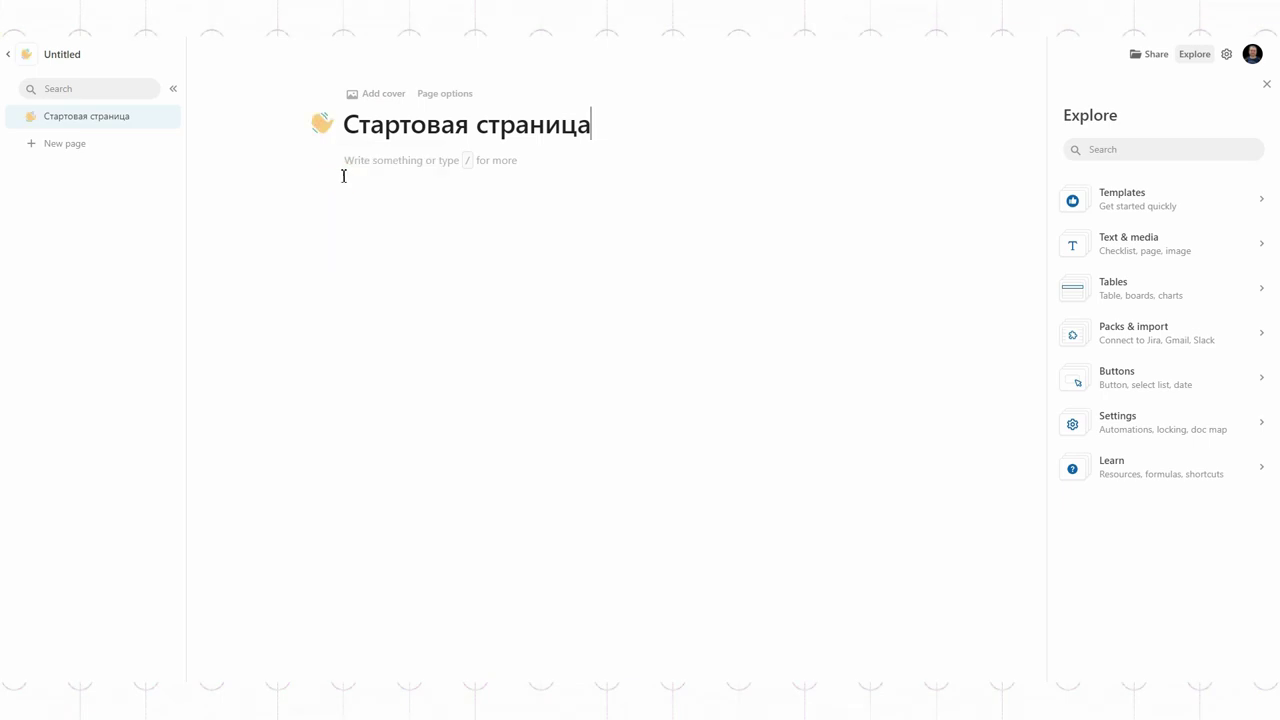
Step: Give the page a colourful balls Unsplash photo as its cover
click(381, 95)
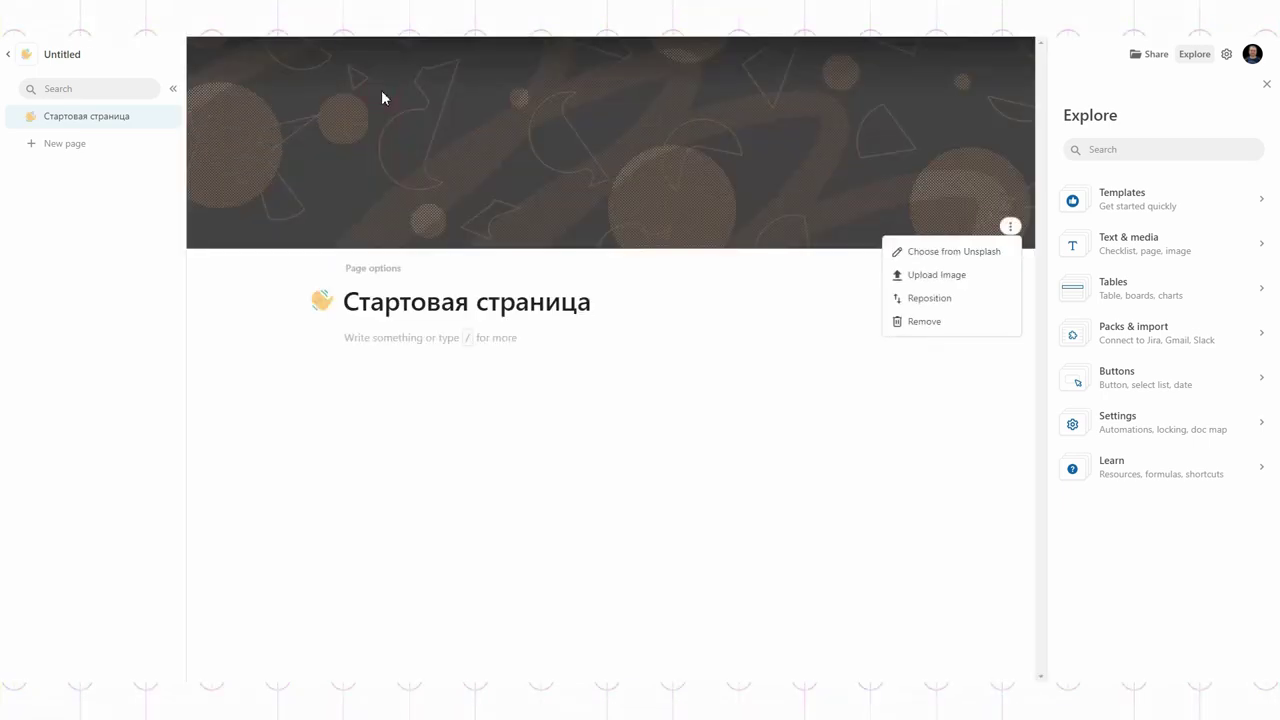
click(954, 251)
scroll(931, 491, down, 2)
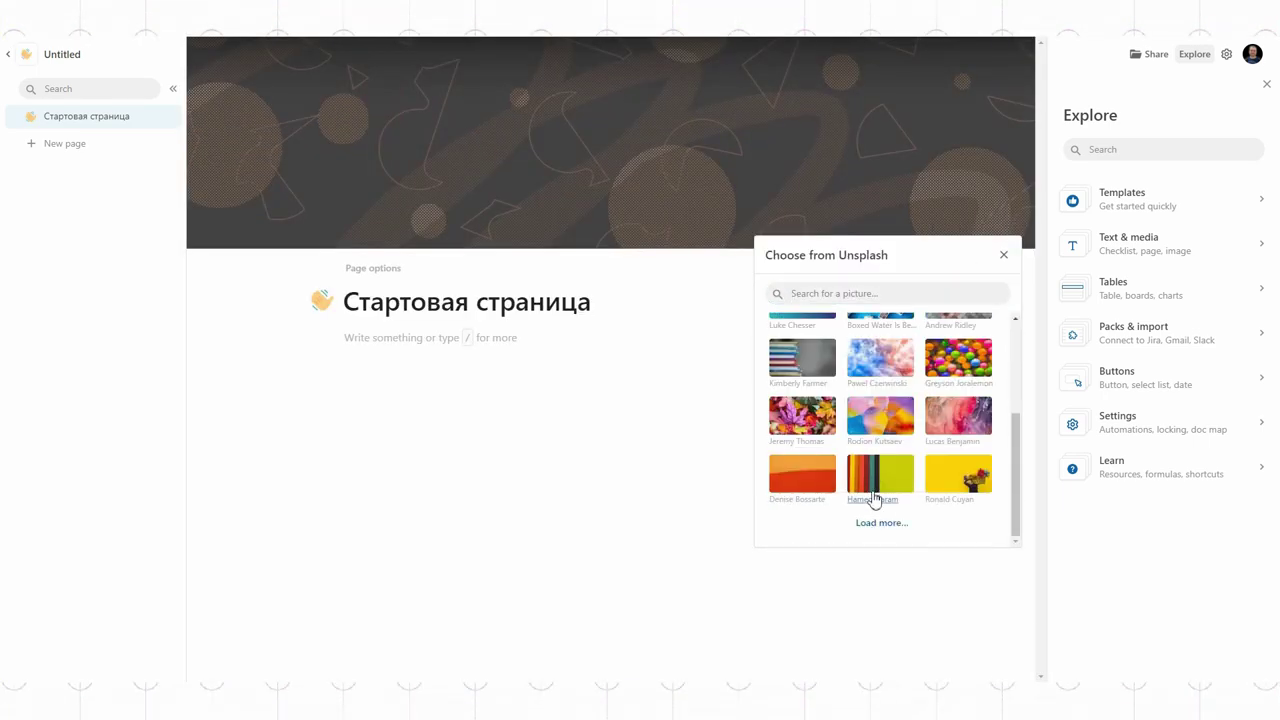
click(938, 357)
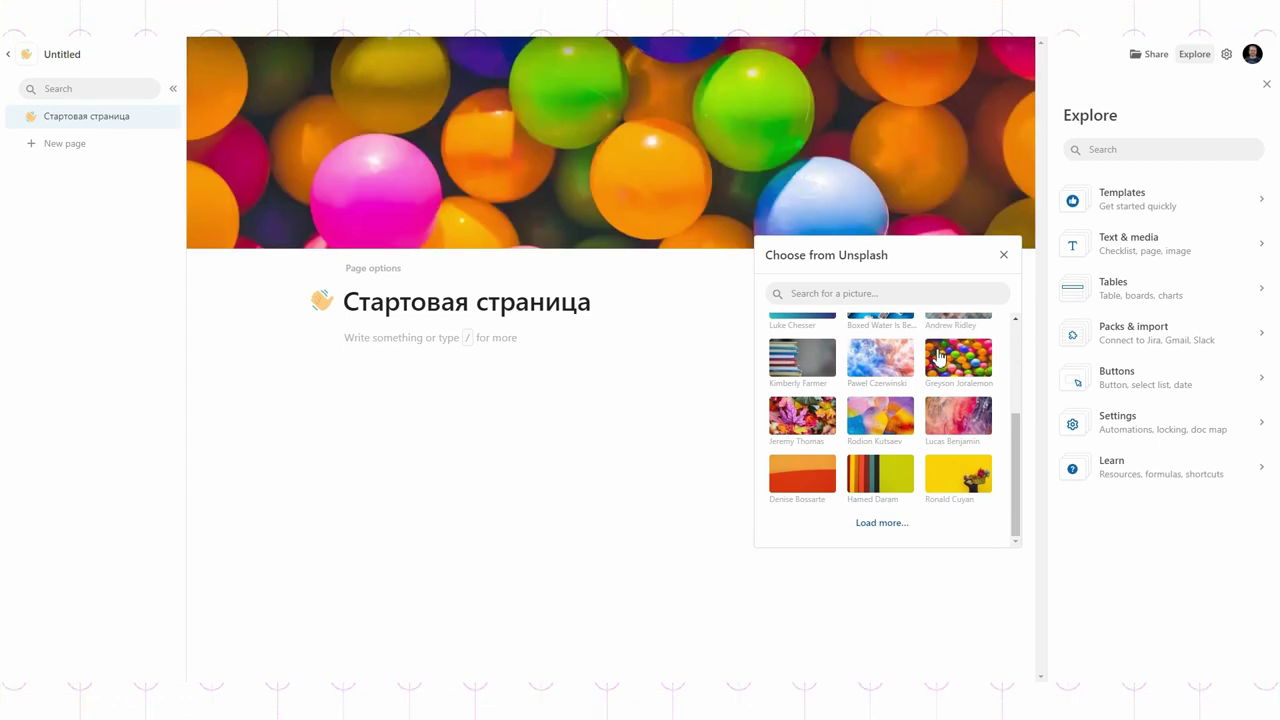
click(1004, 254)
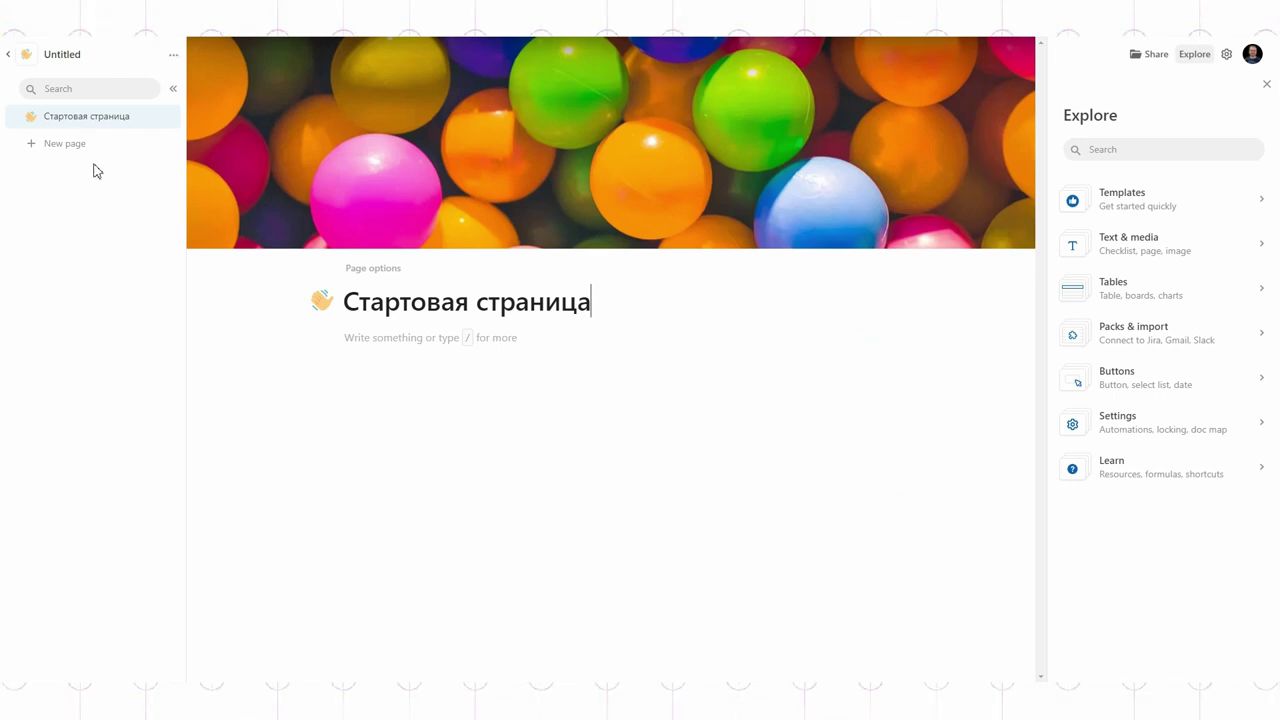
Step: Rename the Untitled doc in База знаний to 'Стартовая страница'
click(8, 55)
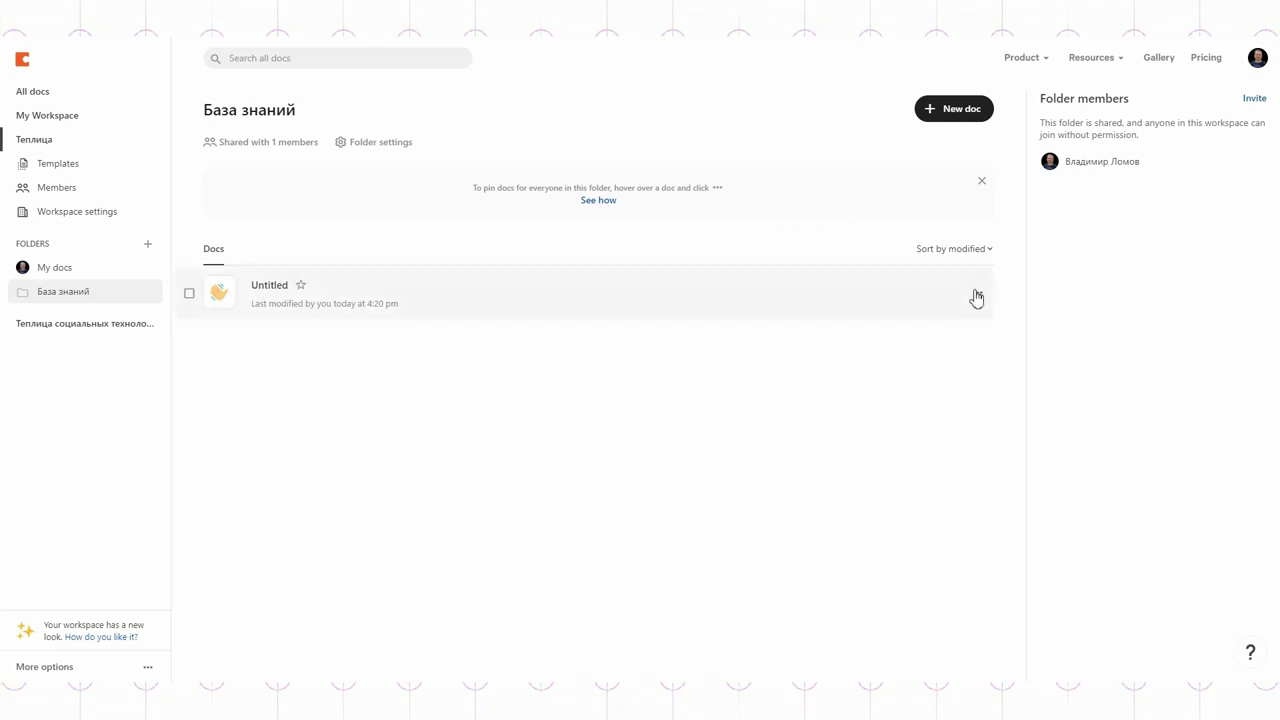
click(977, 292)
click(898, 303)
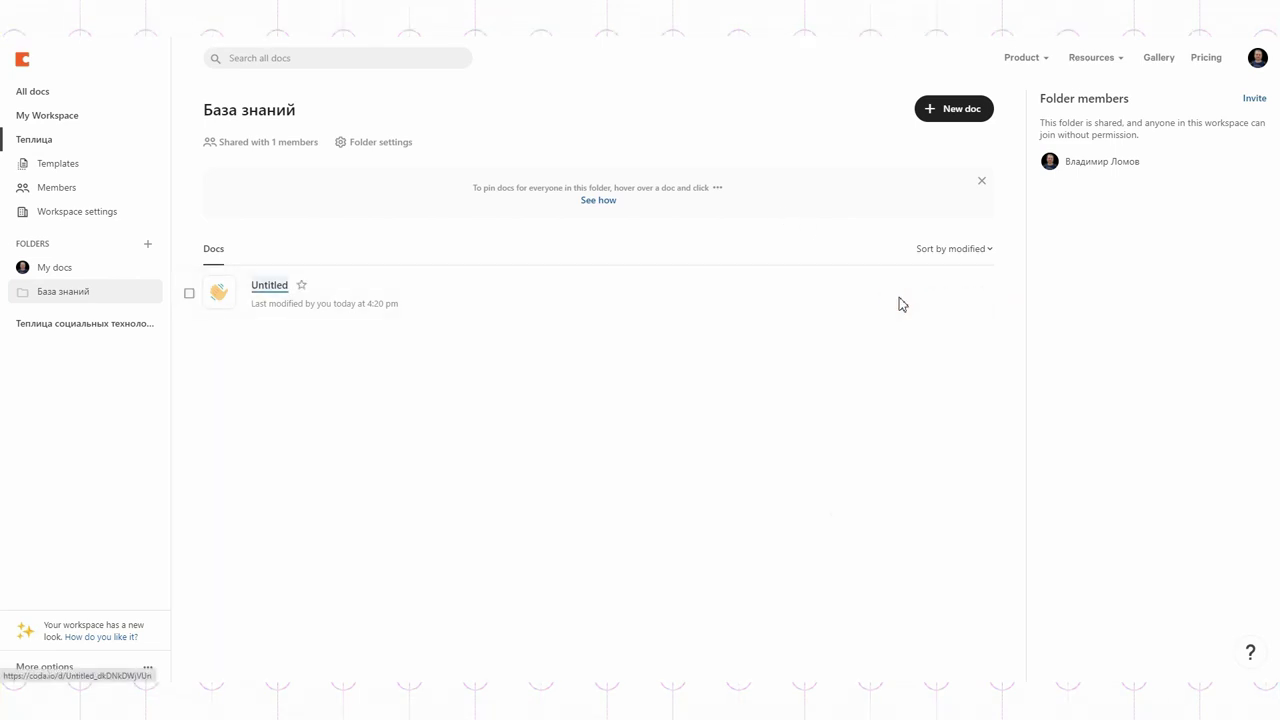
key(Return)
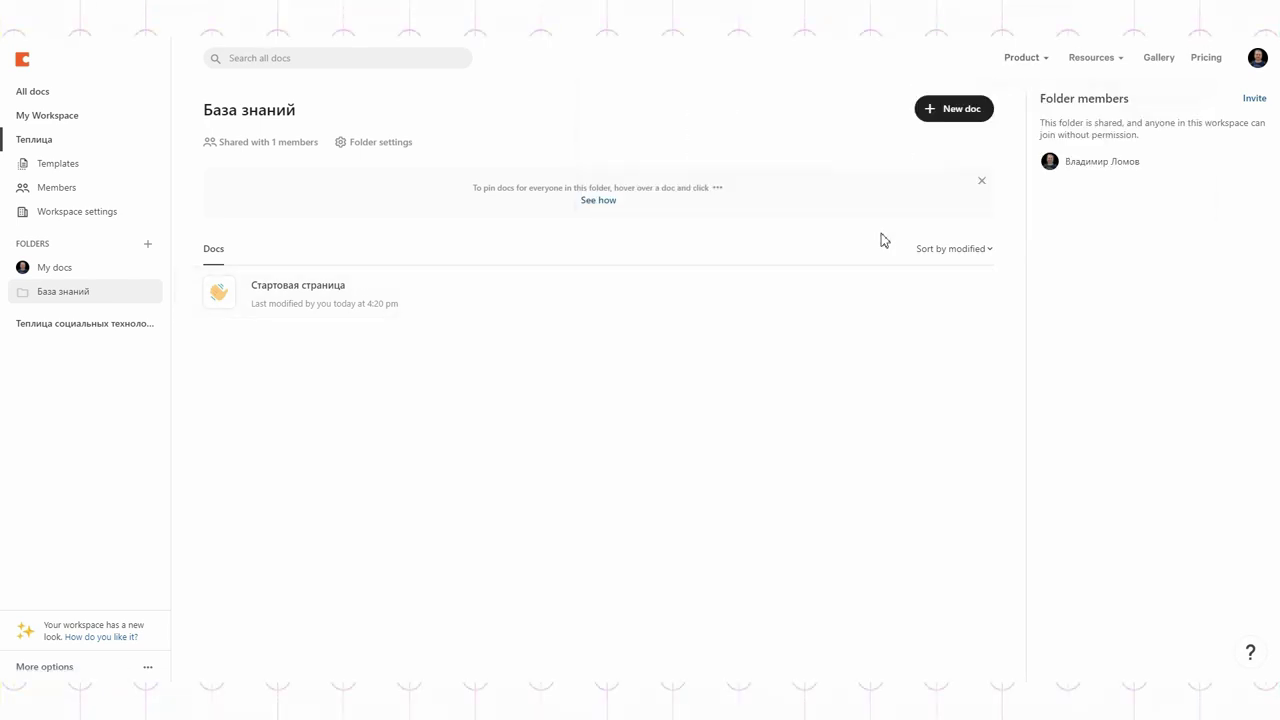
click(958, 120)
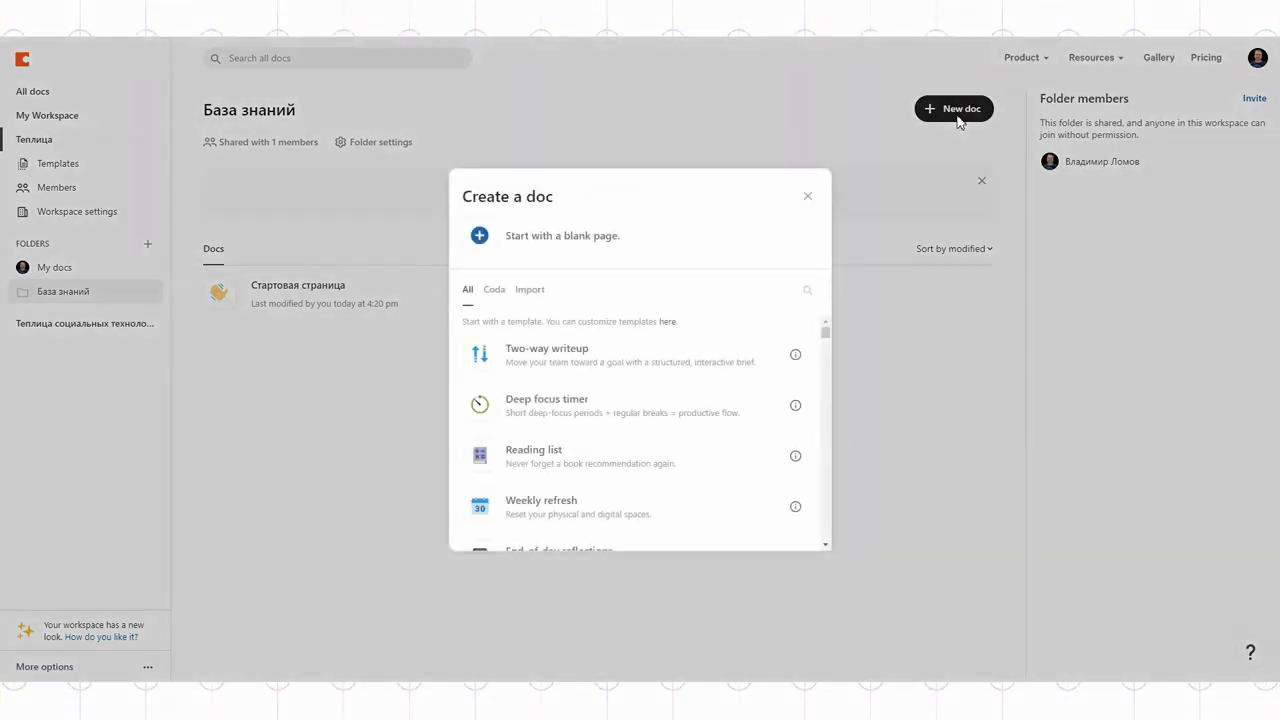
Step: Start a blank doc titled 'Концепции рубрик' with a blue document page icon
click(566, 240)
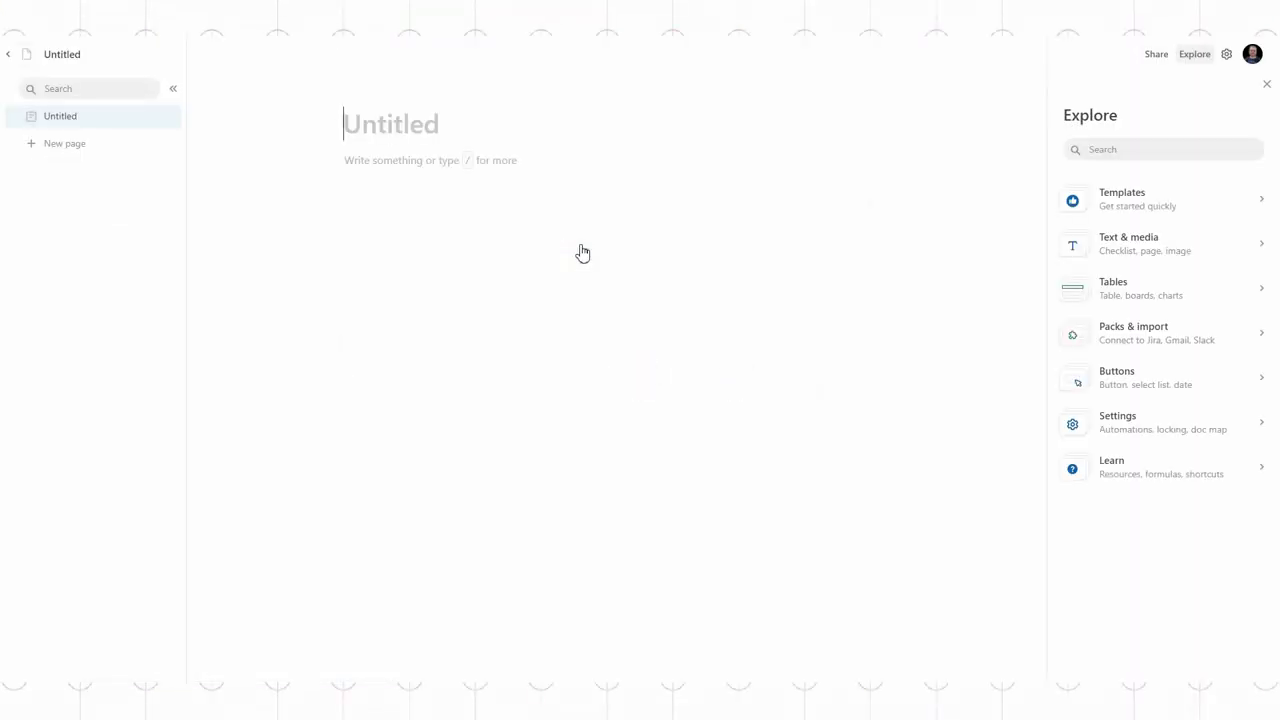
text(Концепции рубрик)
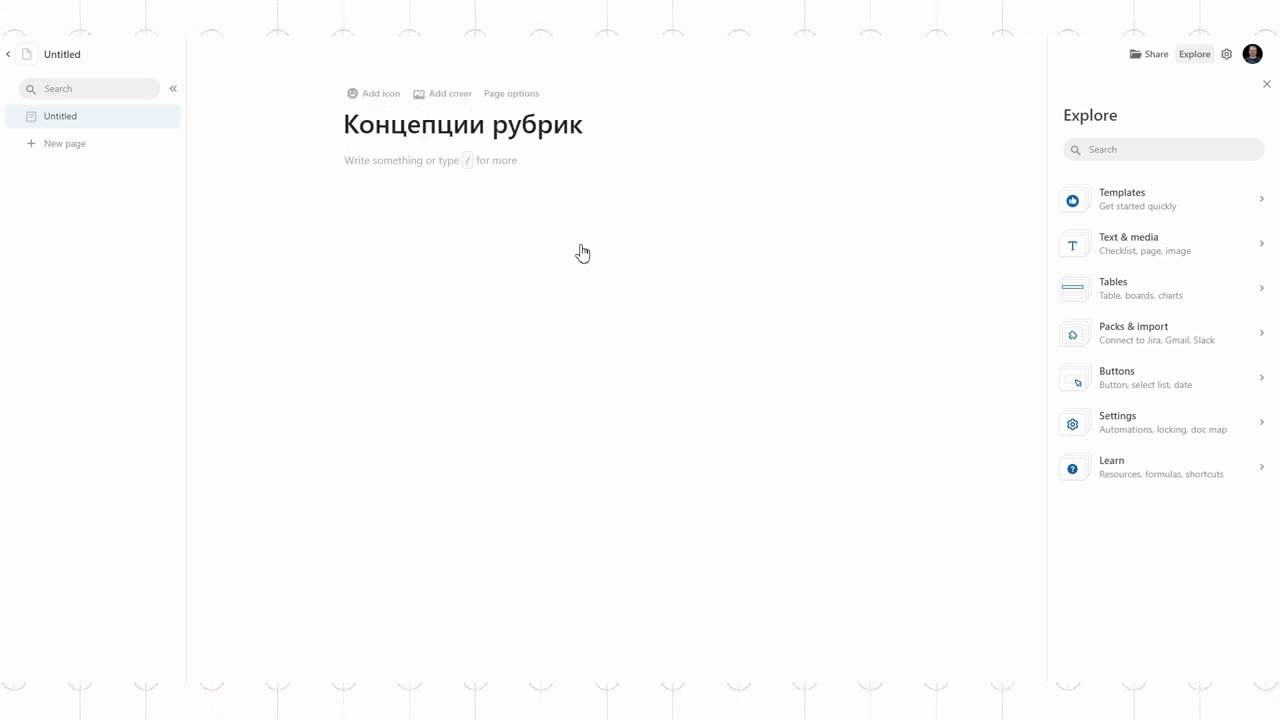
click(381, 93)
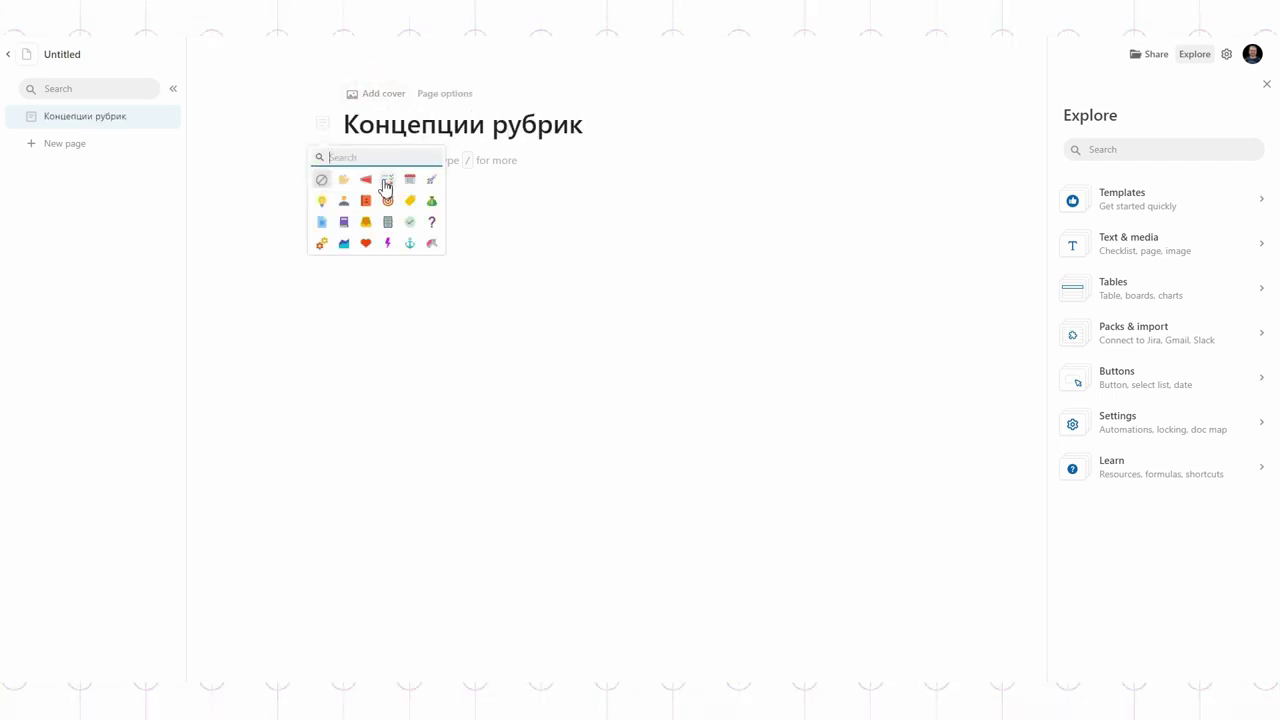
click(318, 222)
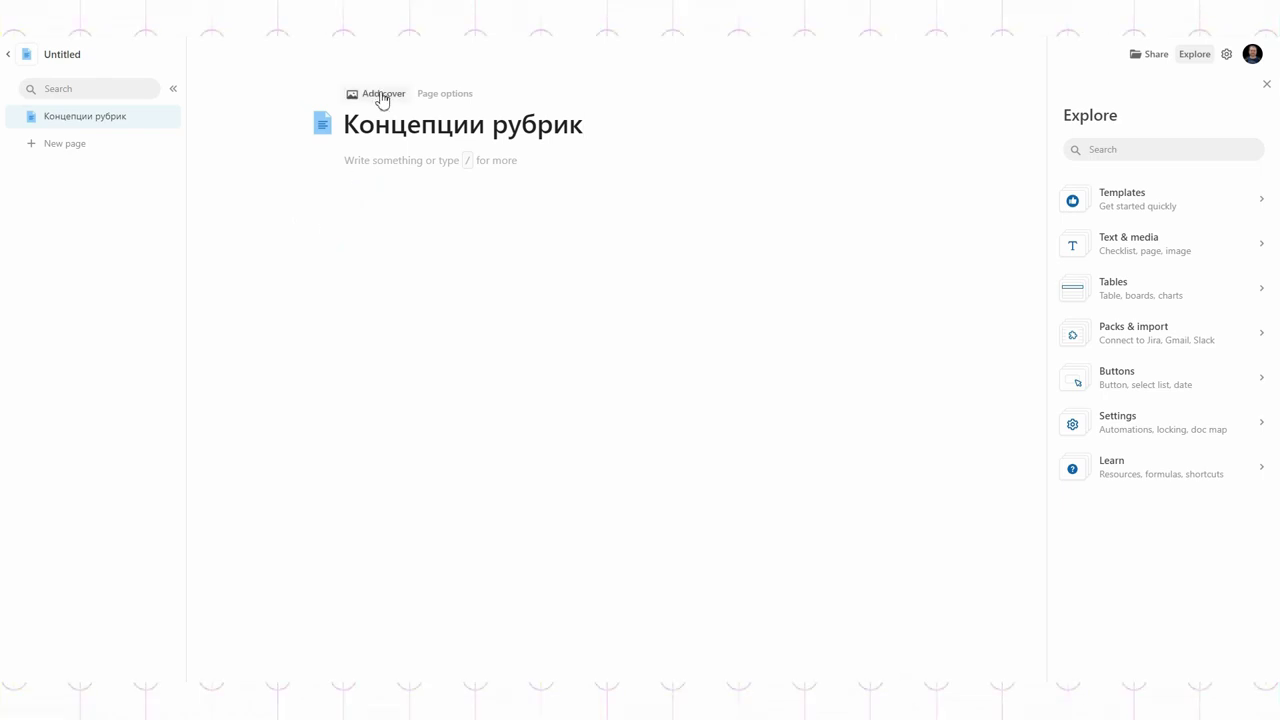
Step: Add the yellow Boxed Water Unsplash cover, then return and switch to My Workspace
click(381, 93)
click(950, 251)
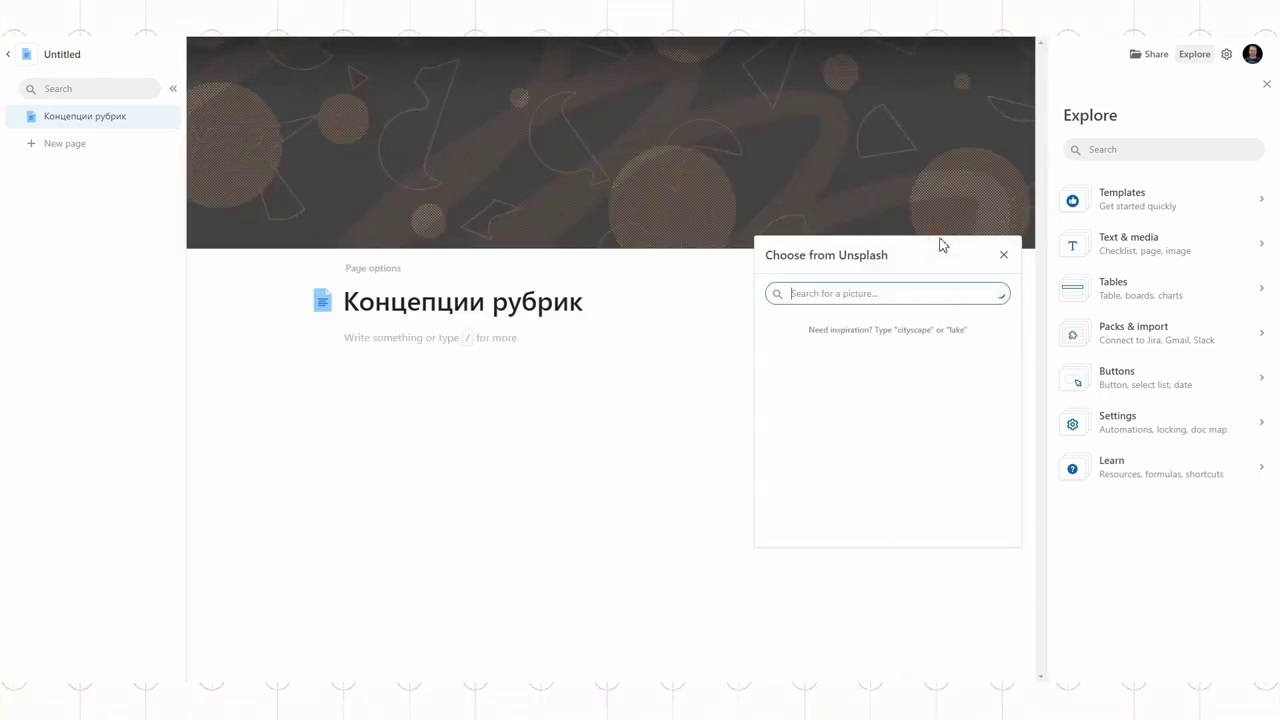
click(790, 351)
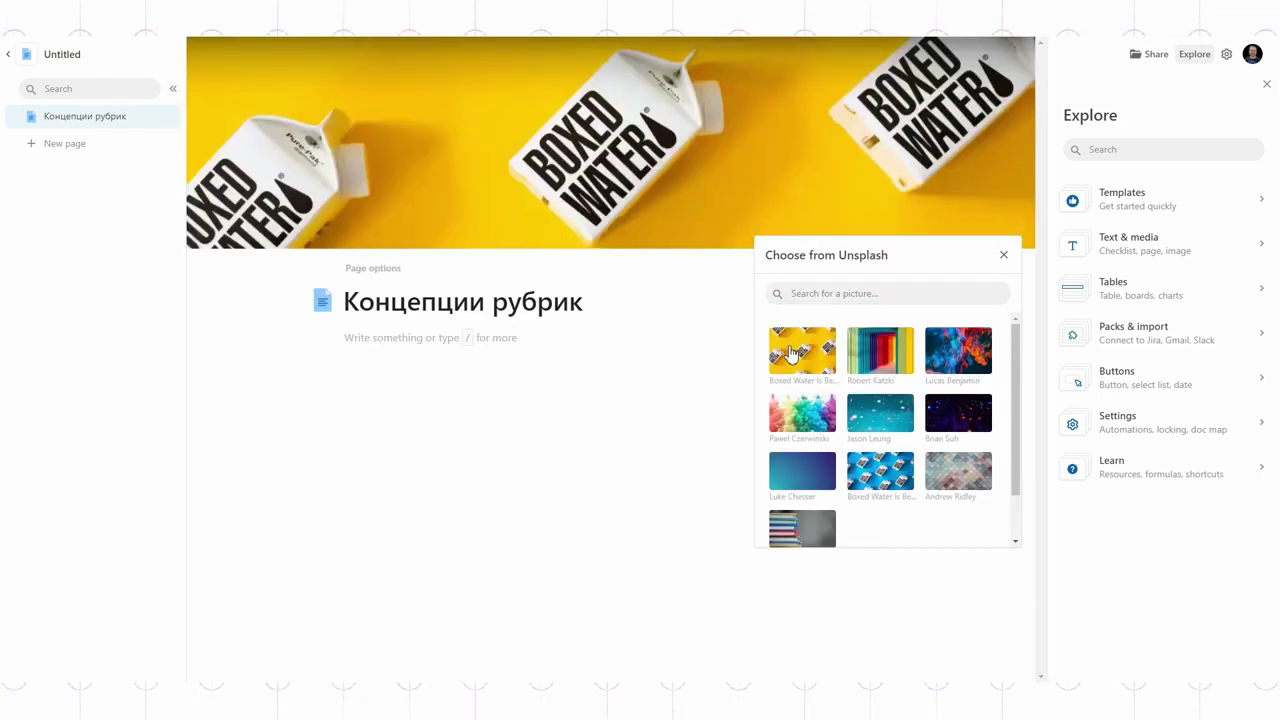
click(660, 404)
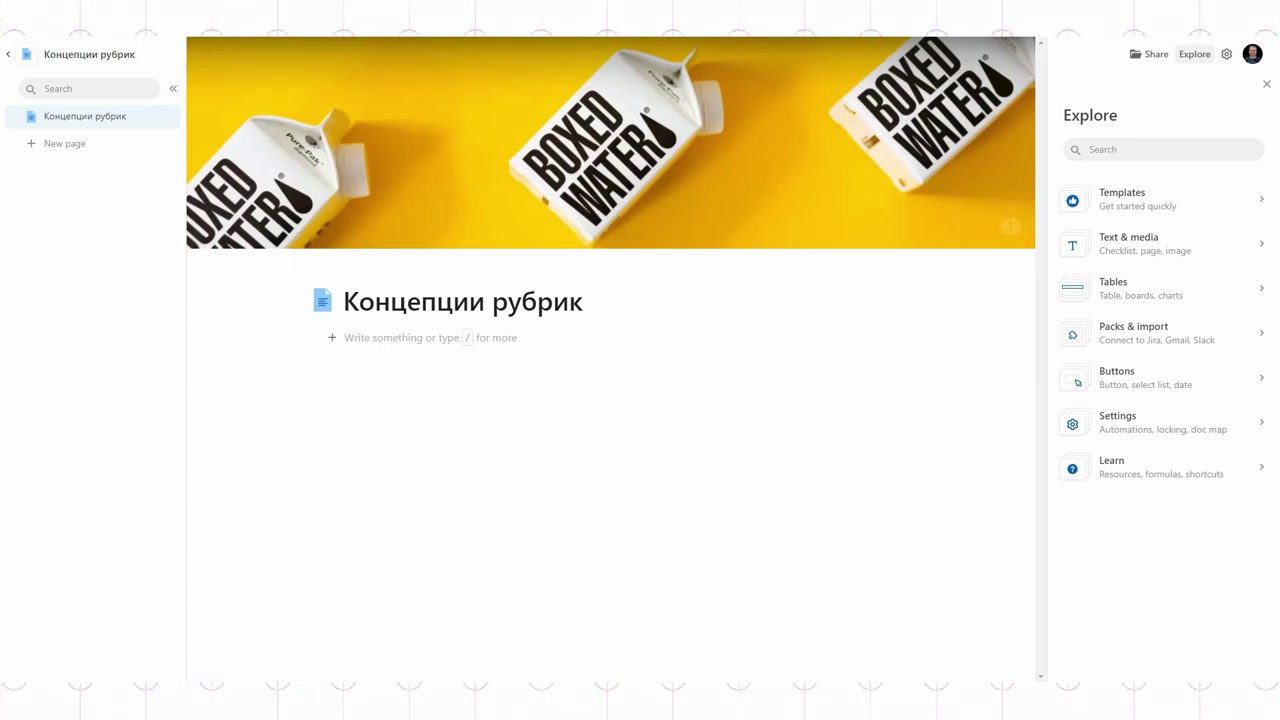
click(6, 58)
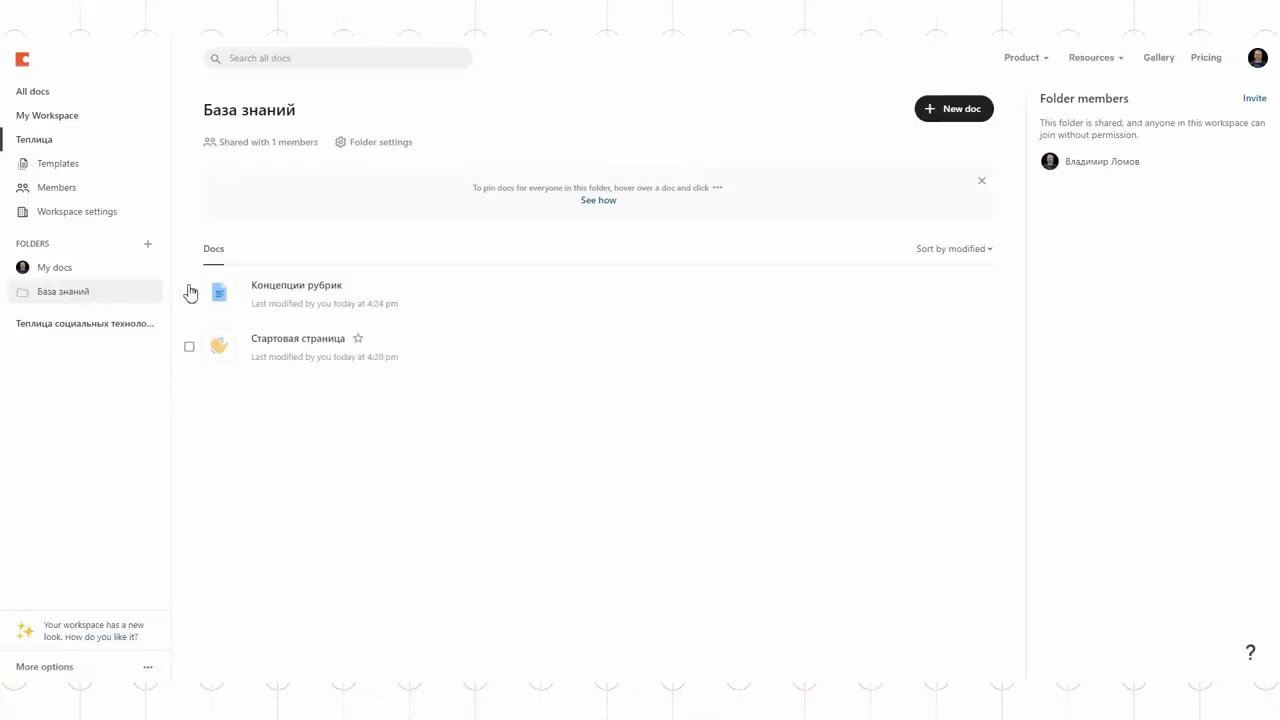
click(44, 118)
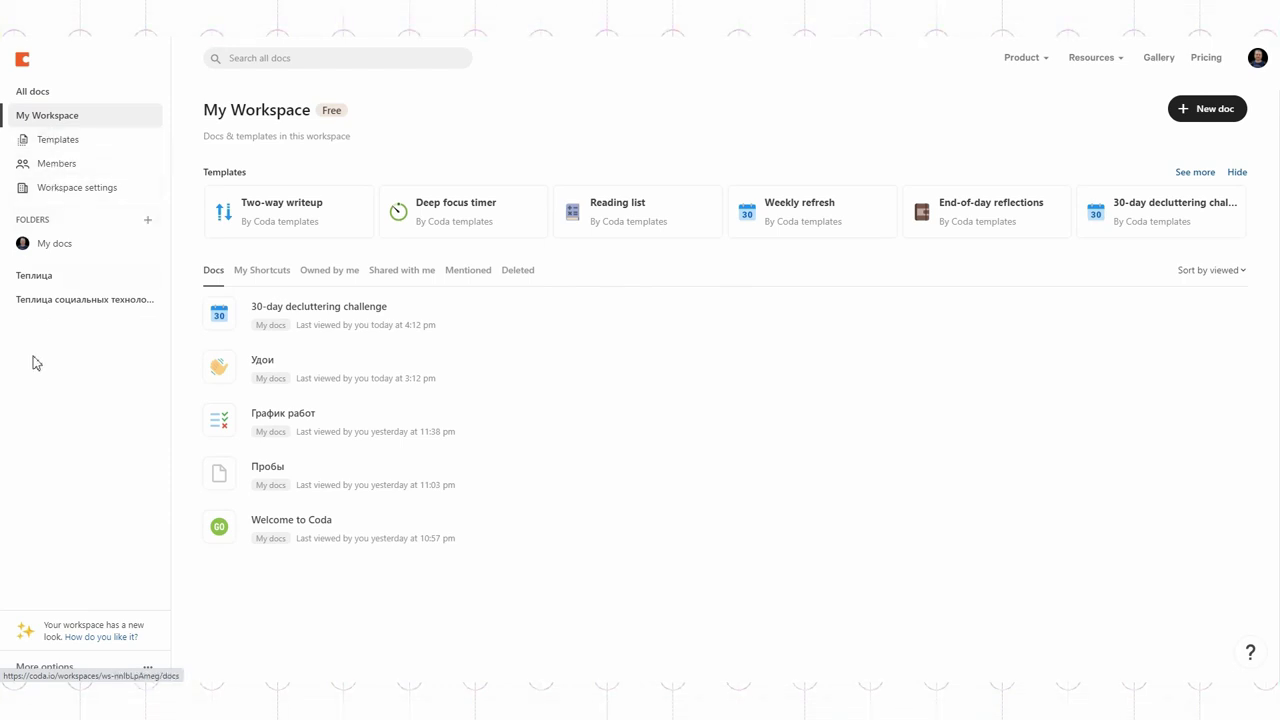
Step: Invite a new member to the Теплица workspace by their e-mail address
click(34, 276)
click(56, 190)
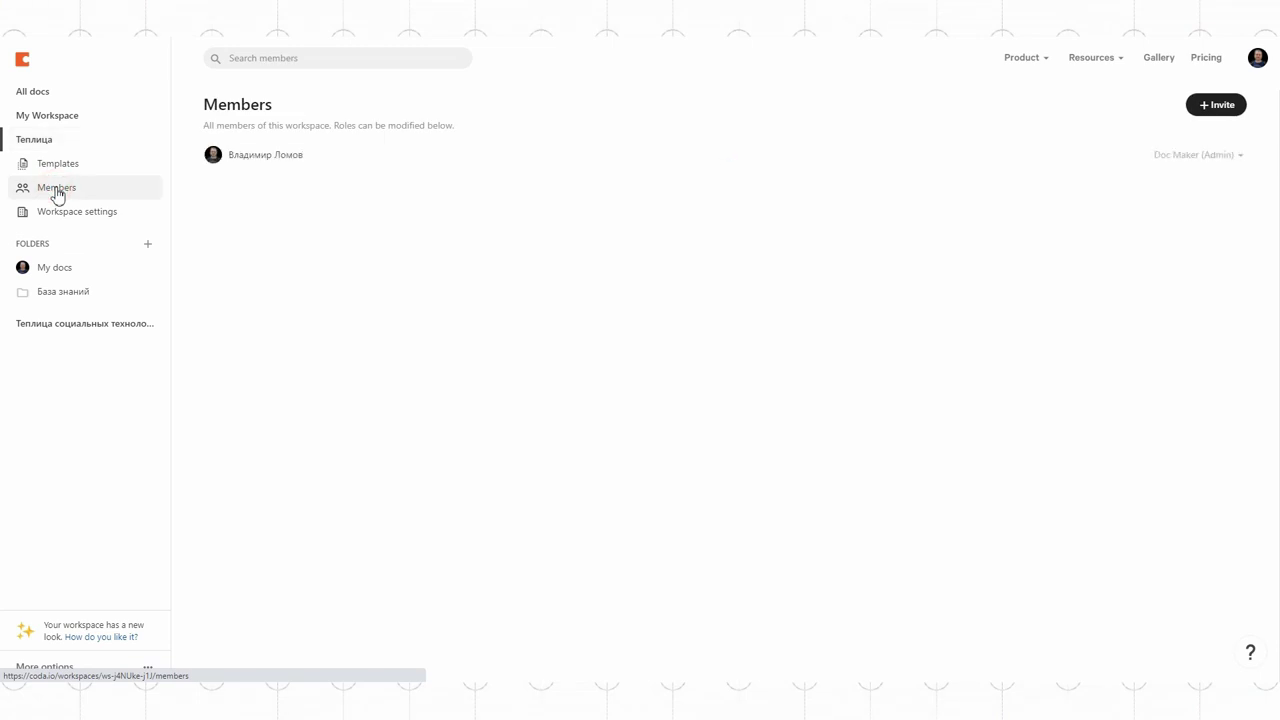
click(1222, 106)
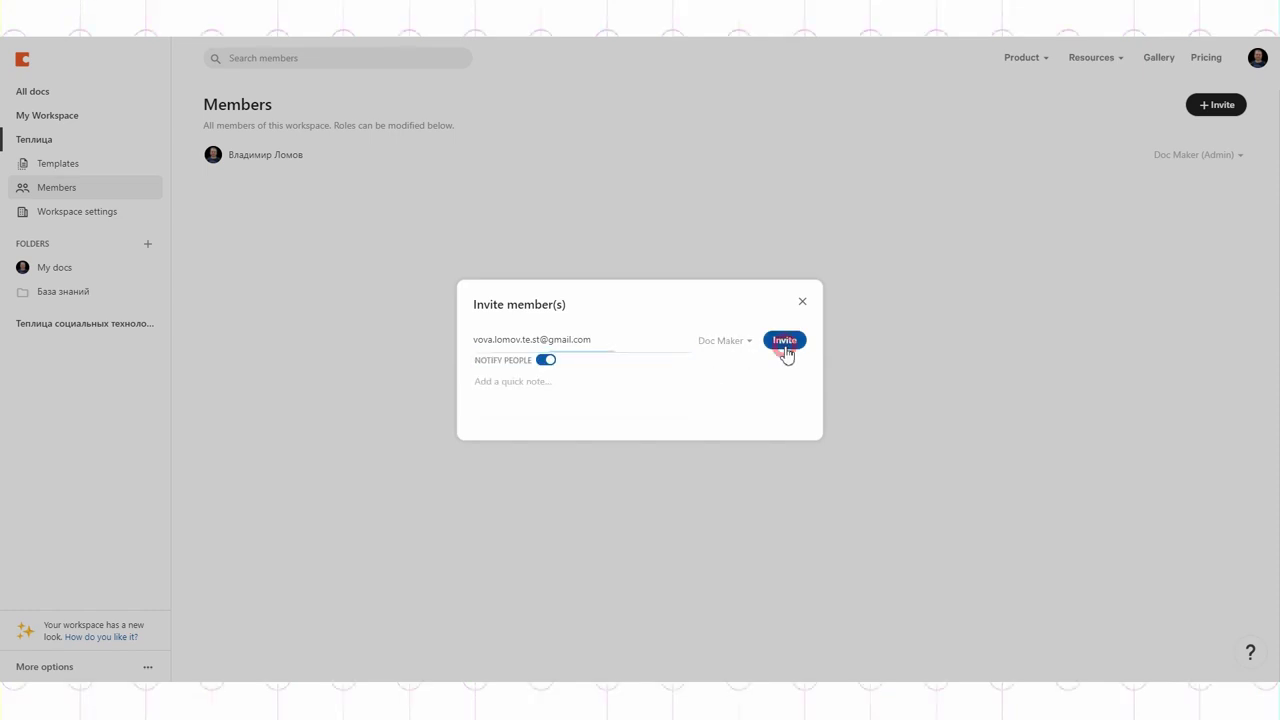
click(786, 350)
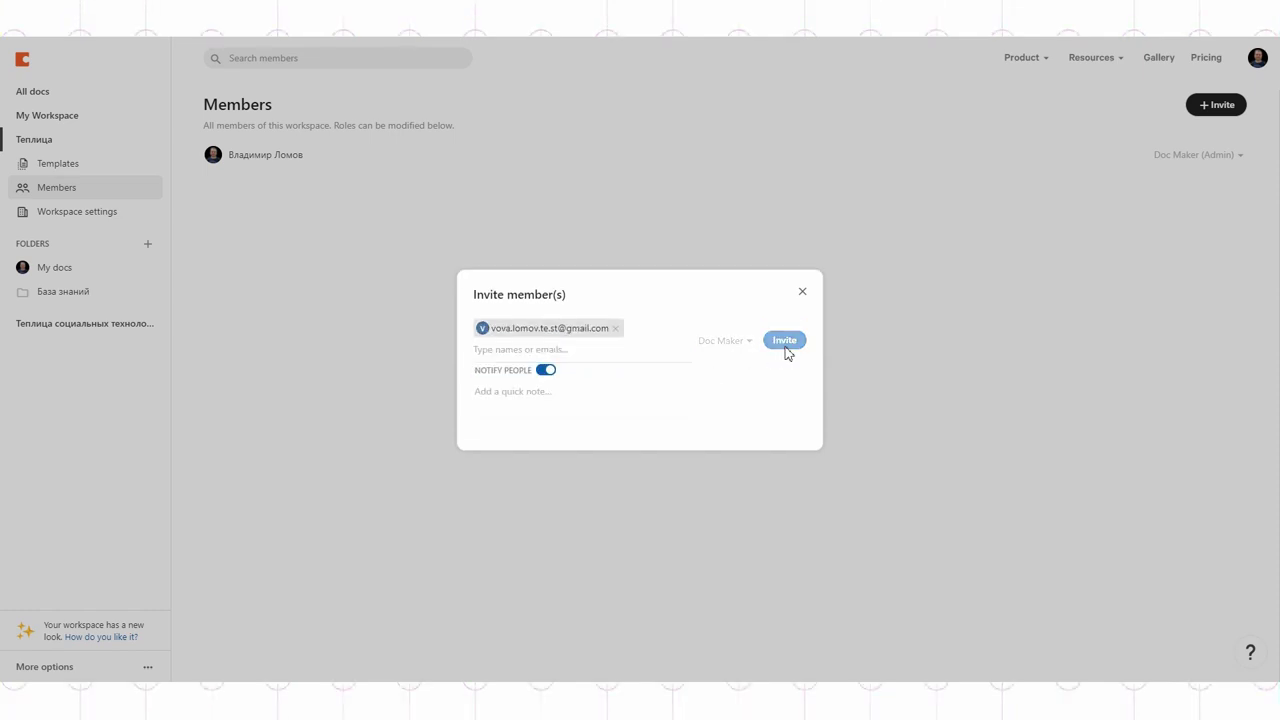
click(801, 322)
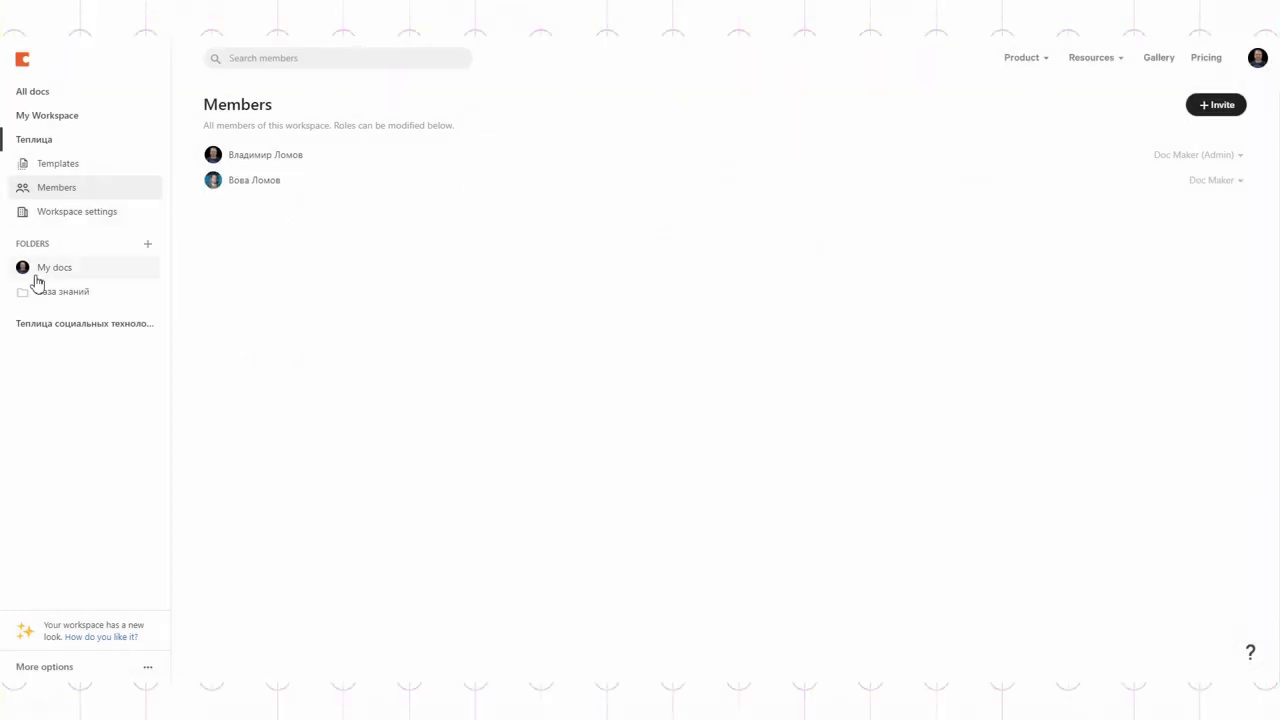
Step: Share the Концепции рубрик doc with the new member, keeping edit access
click(65, 298)
click(980, 292)
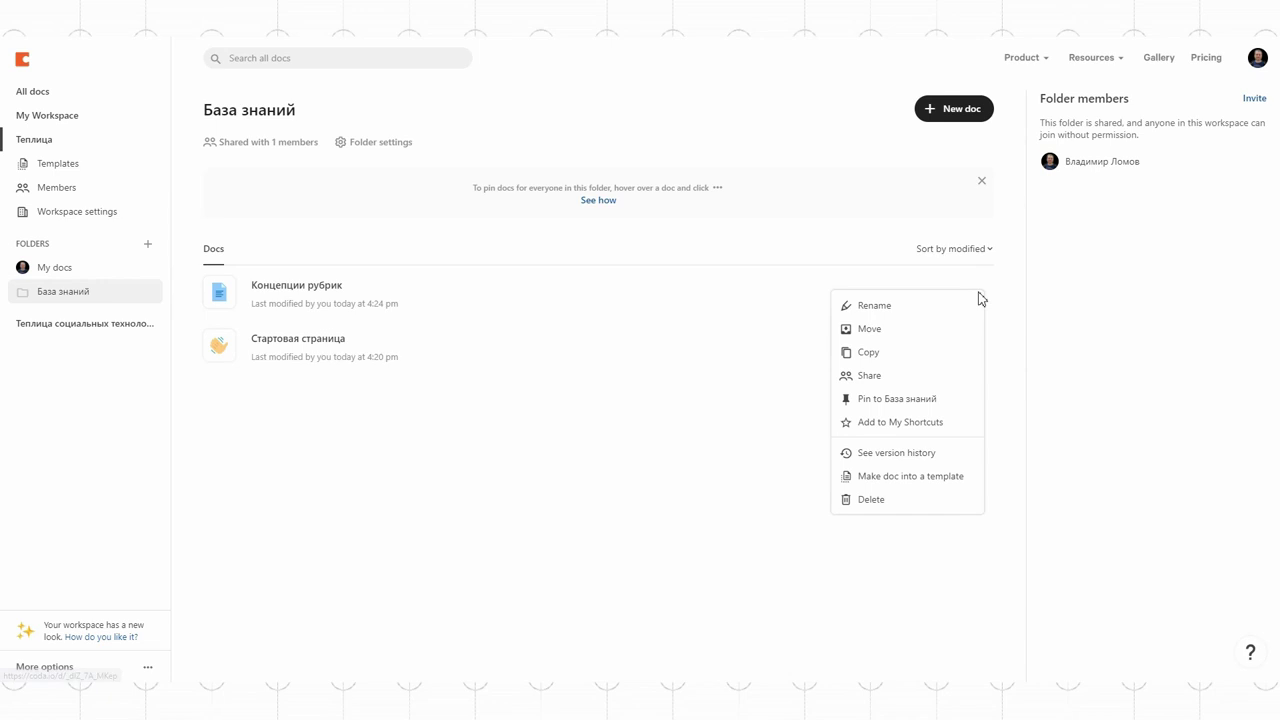
click(877, 374)
click(817, 370)
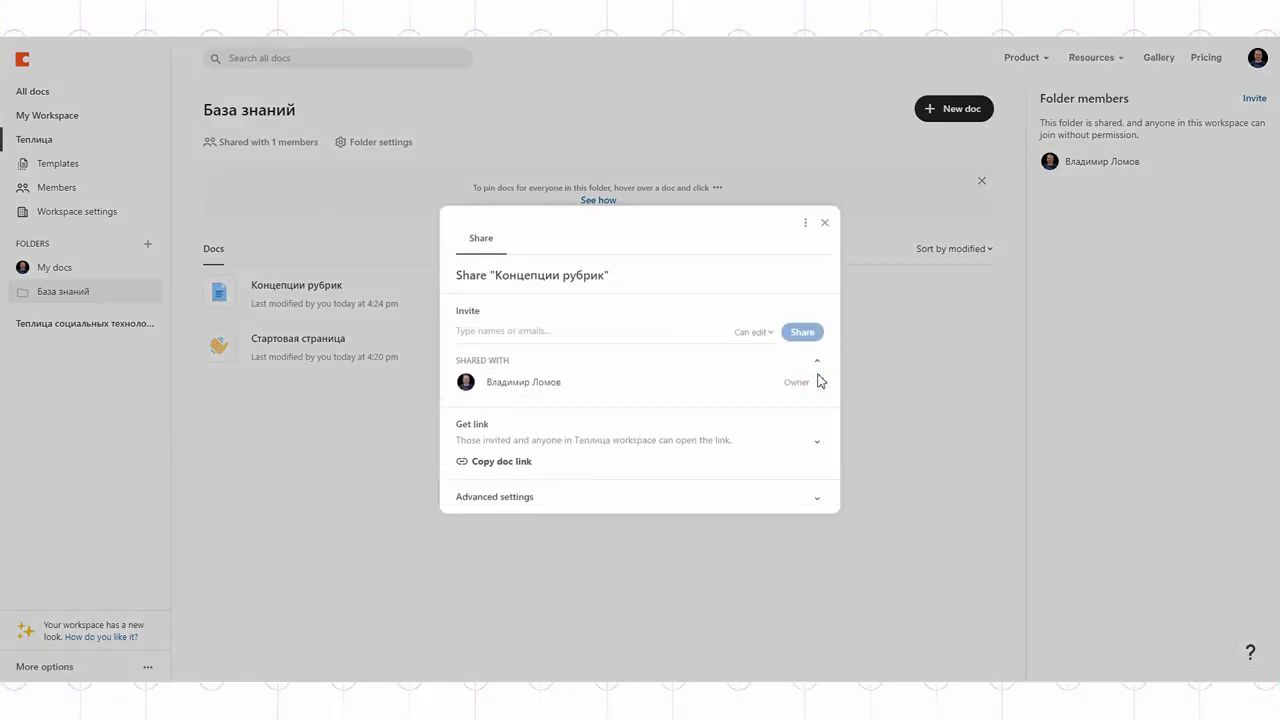
click(580, 340)
text(v)
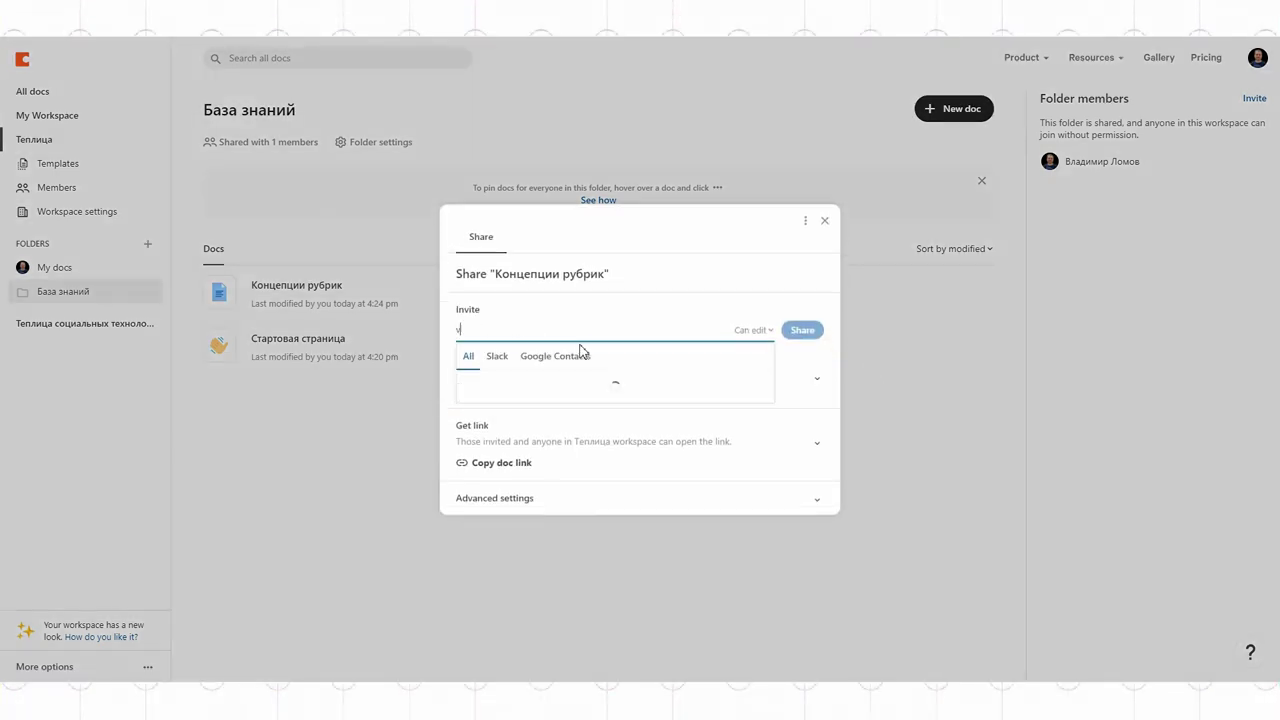
text(ov)
click(576, 357)
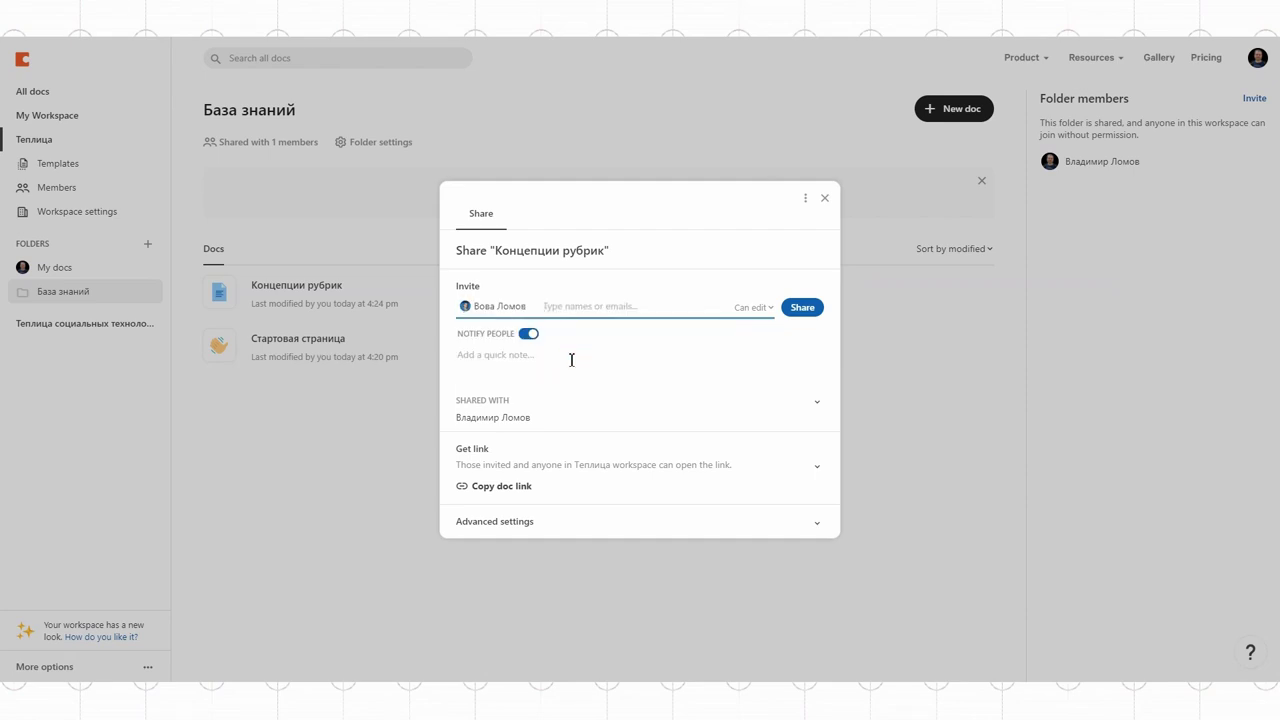
click(752, 308)
click(752, 308)
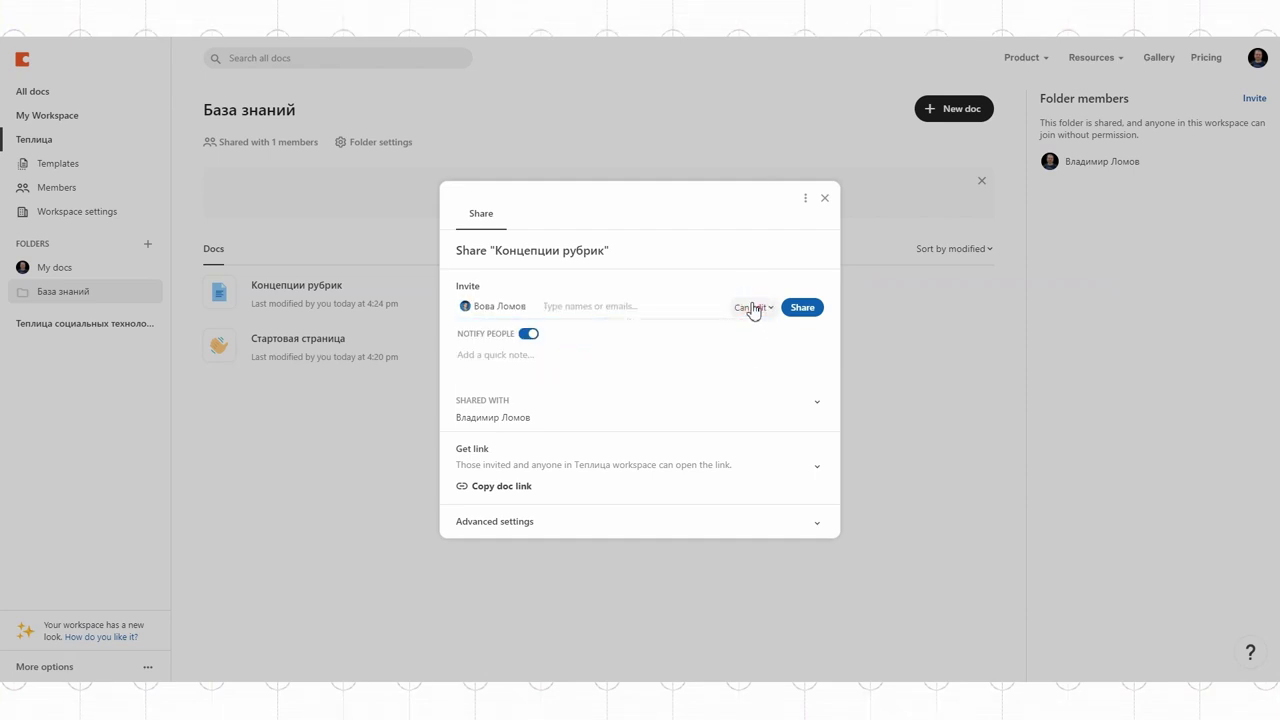
click(792, 310)
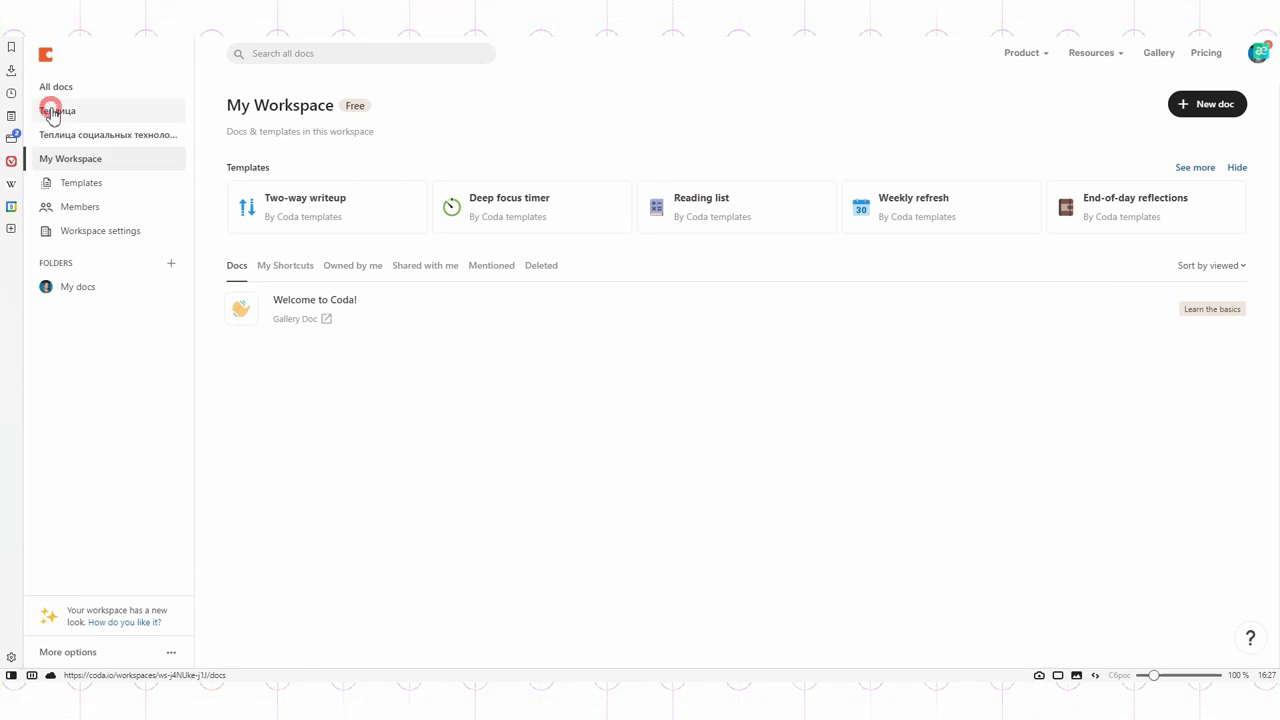
Step: Open the Стартовая страница doc in Теплица and add a new blank page
click(52, 112)
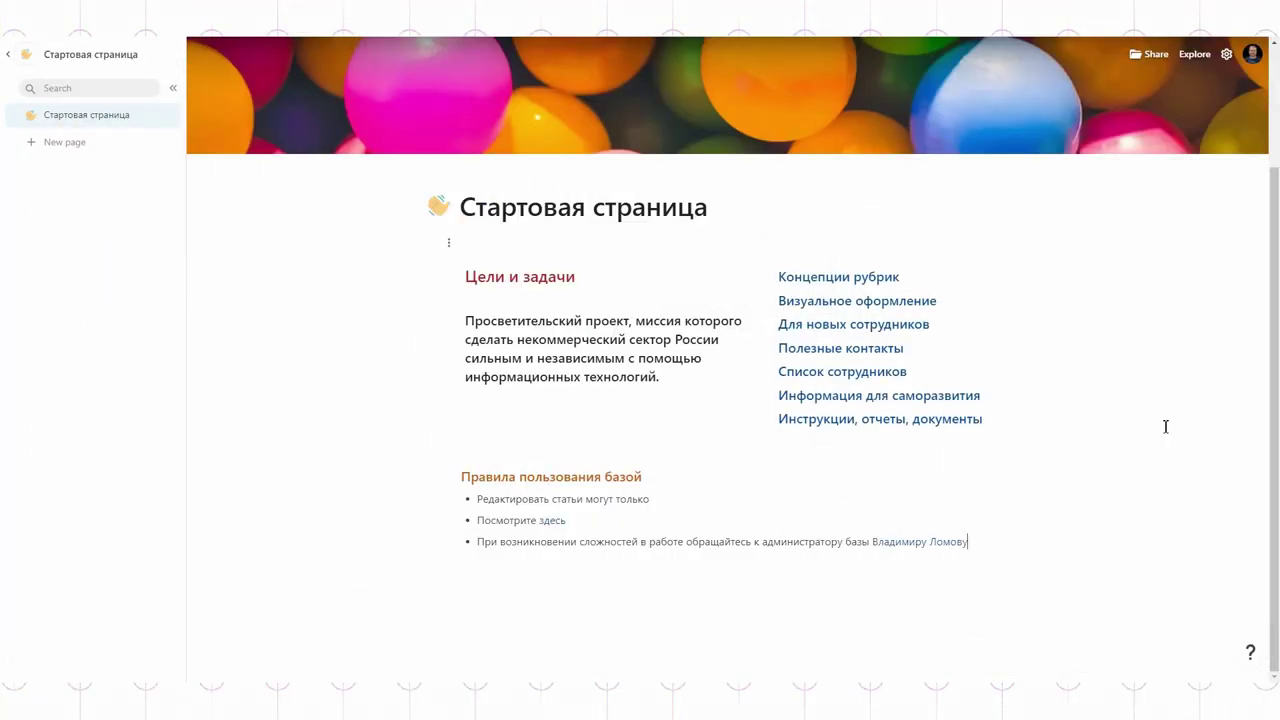
click(42, 146)
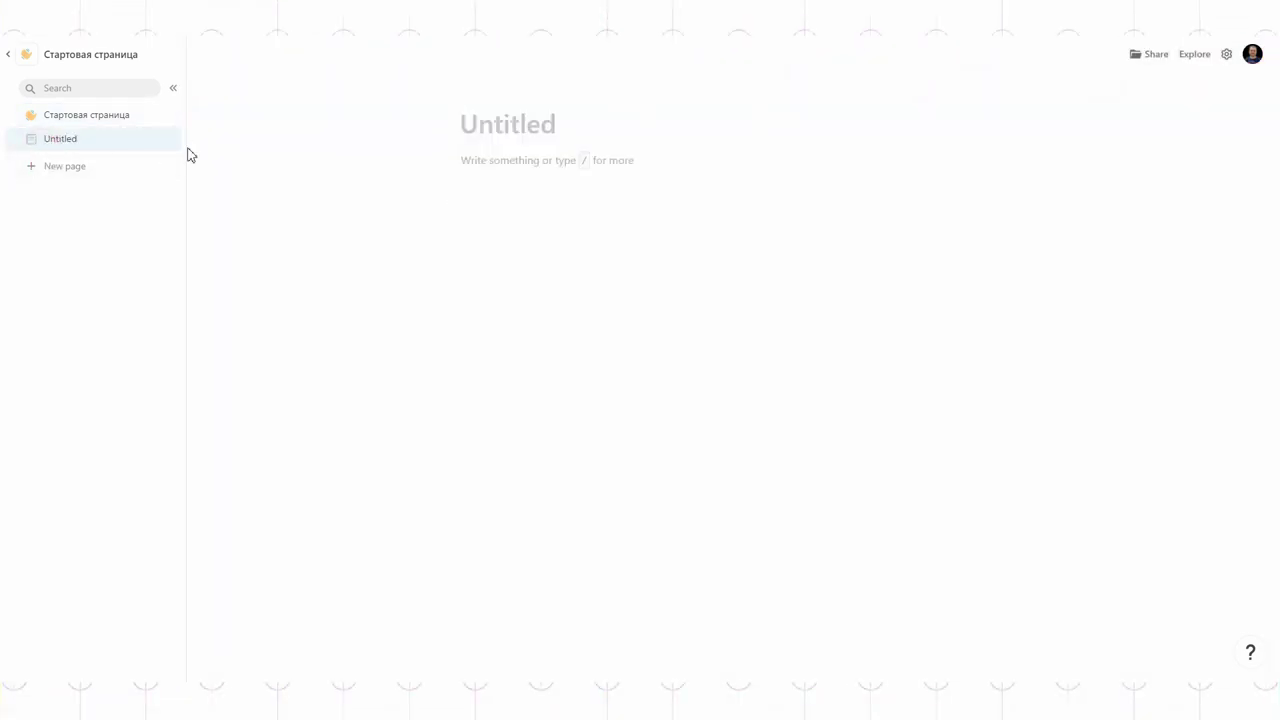
Step: Title the page 'Правила пользования базой', add a bulleted list, and set a checklist icon
text(Правила пользования базой)
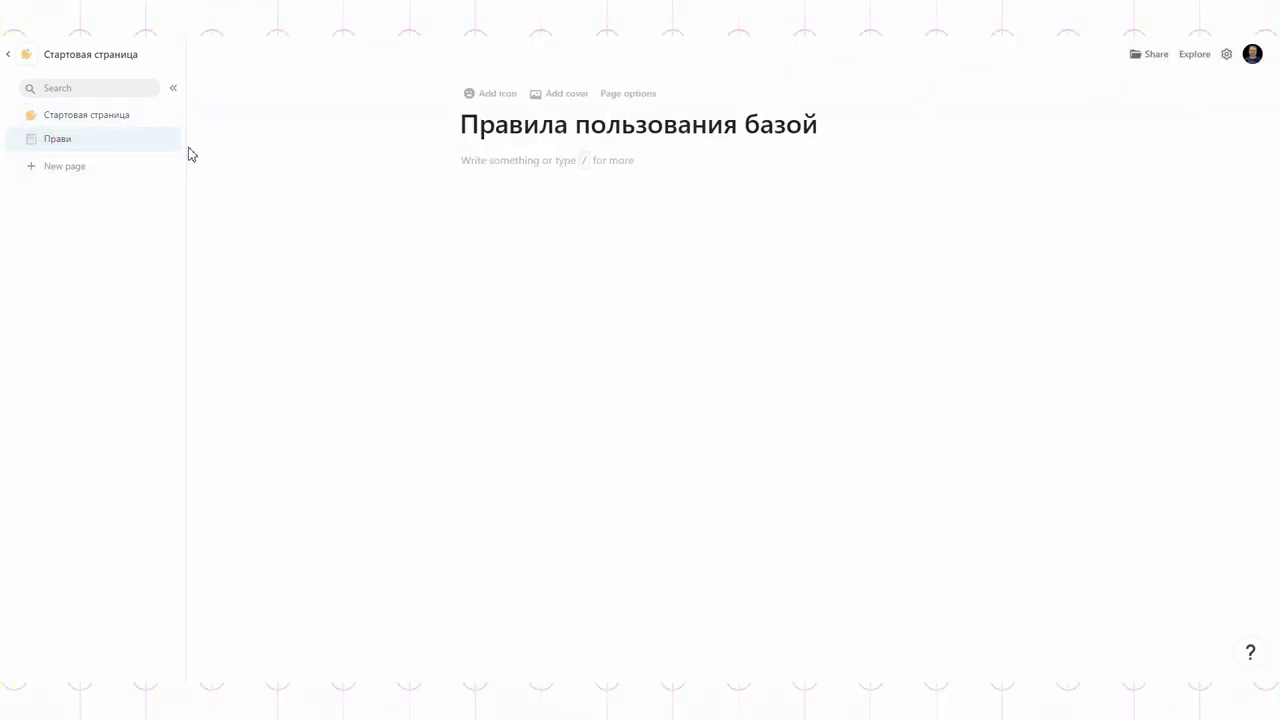
click(458, 162)
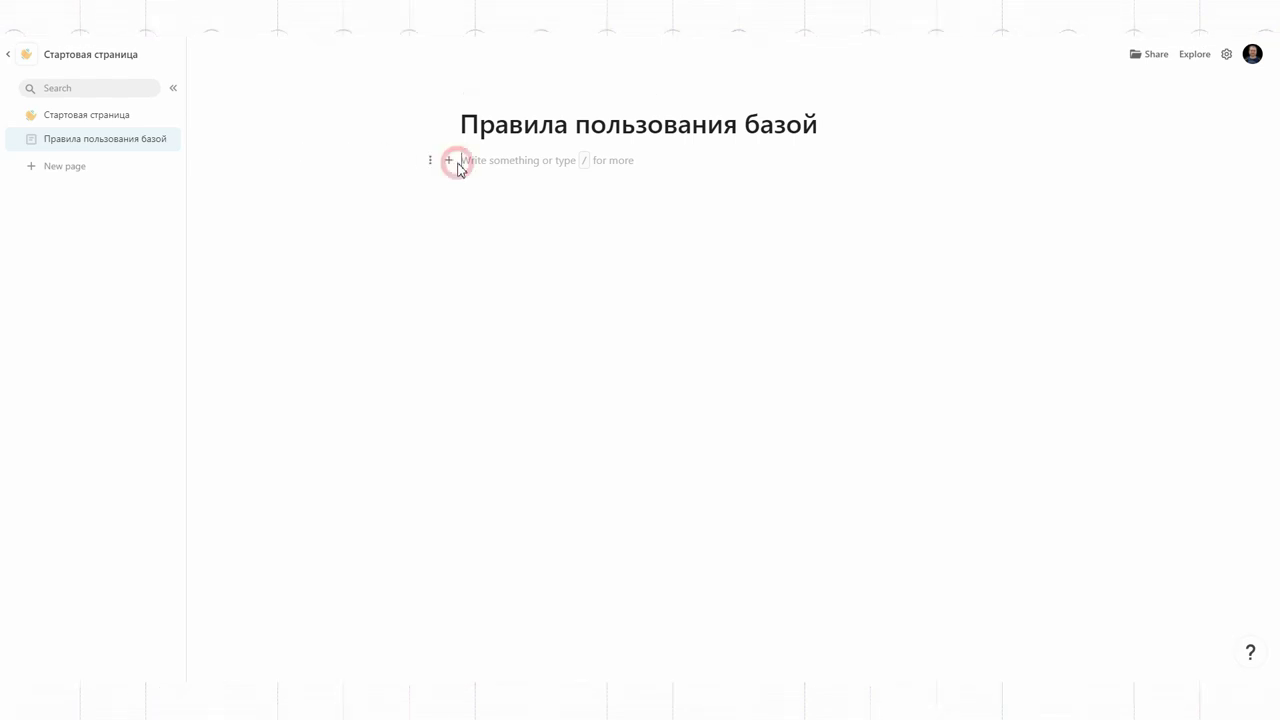
text(/)
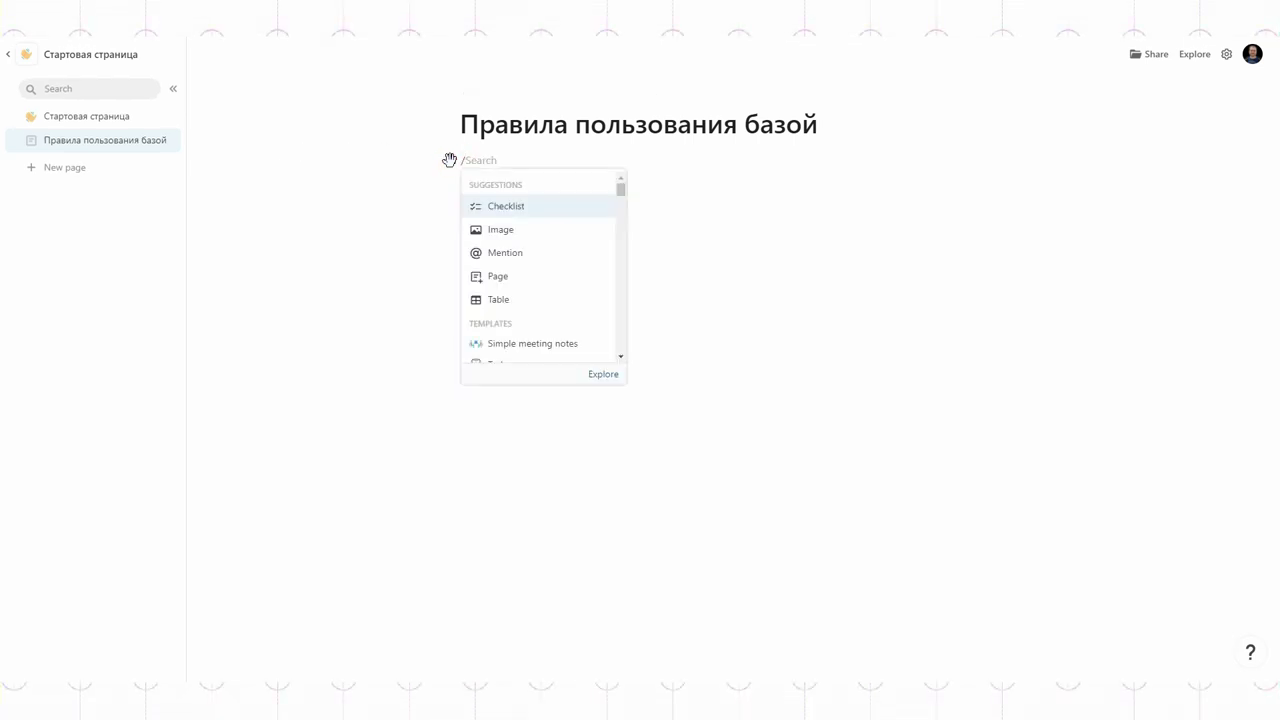
scroll(529, 250, down, 5)
scroll(528, 257, up, 2)
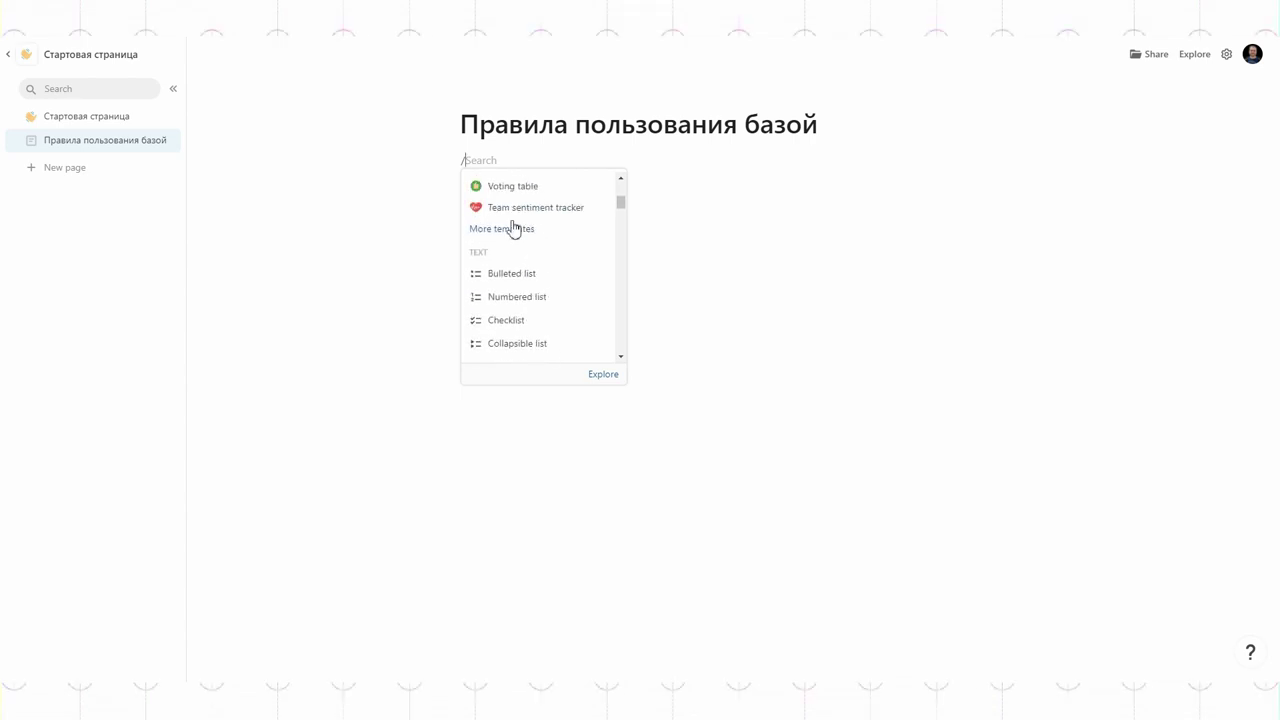
click(510, 280)
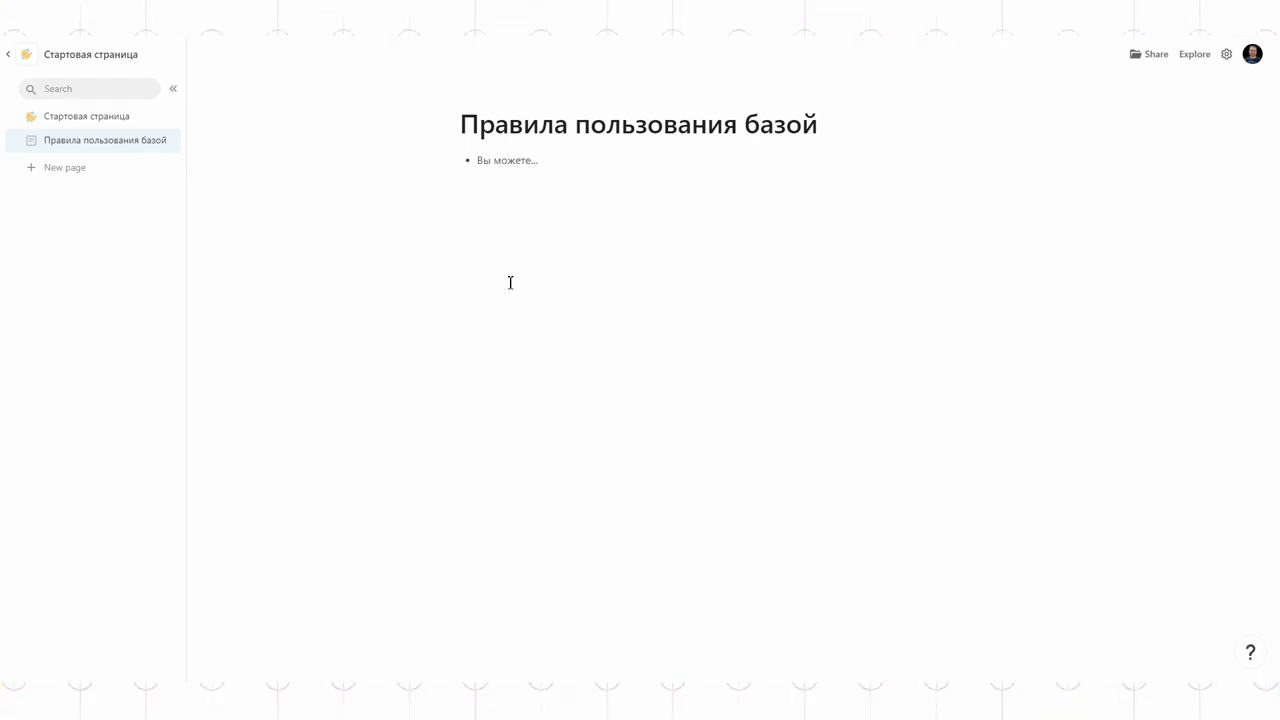
click(481, 96)
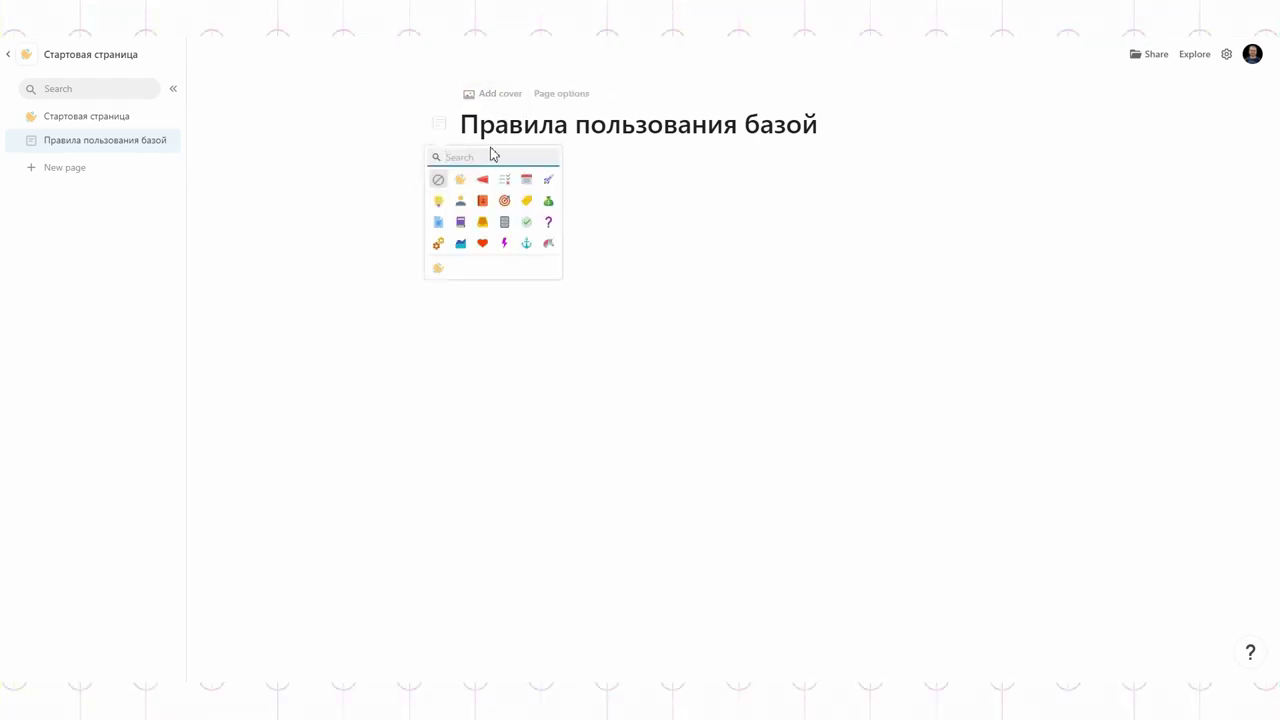
click(504, 179)
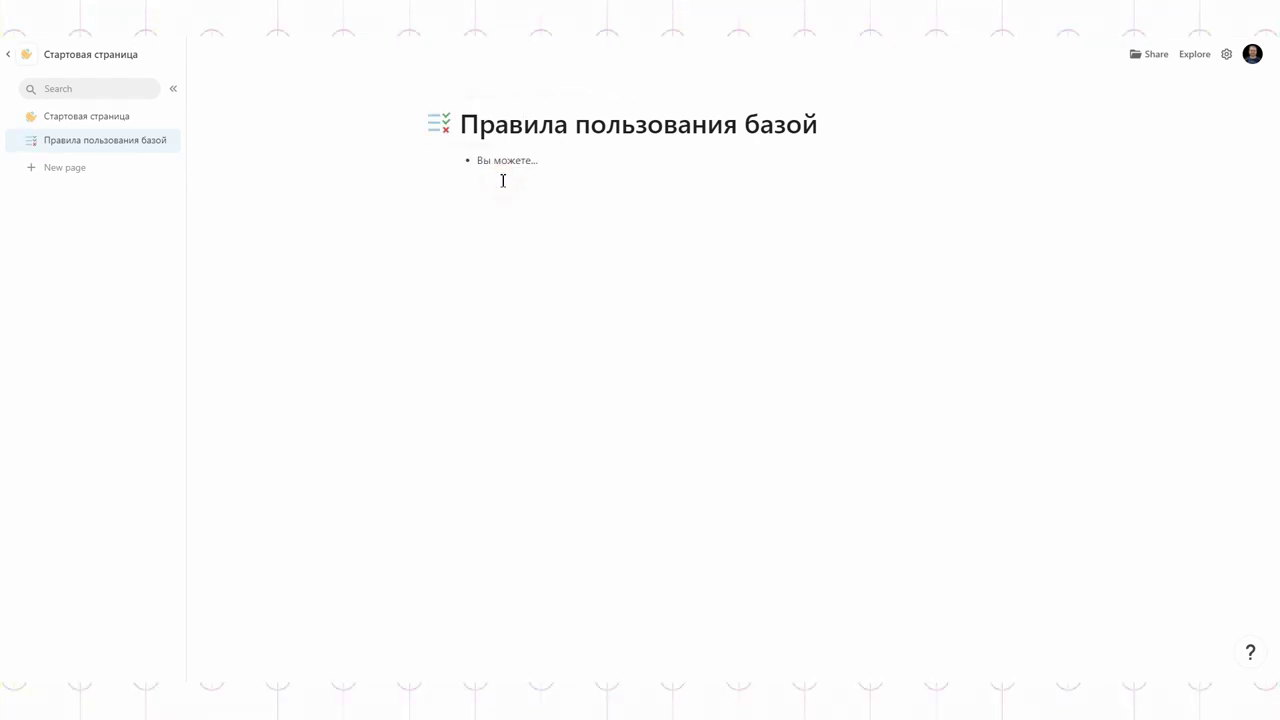
click(11, 57)
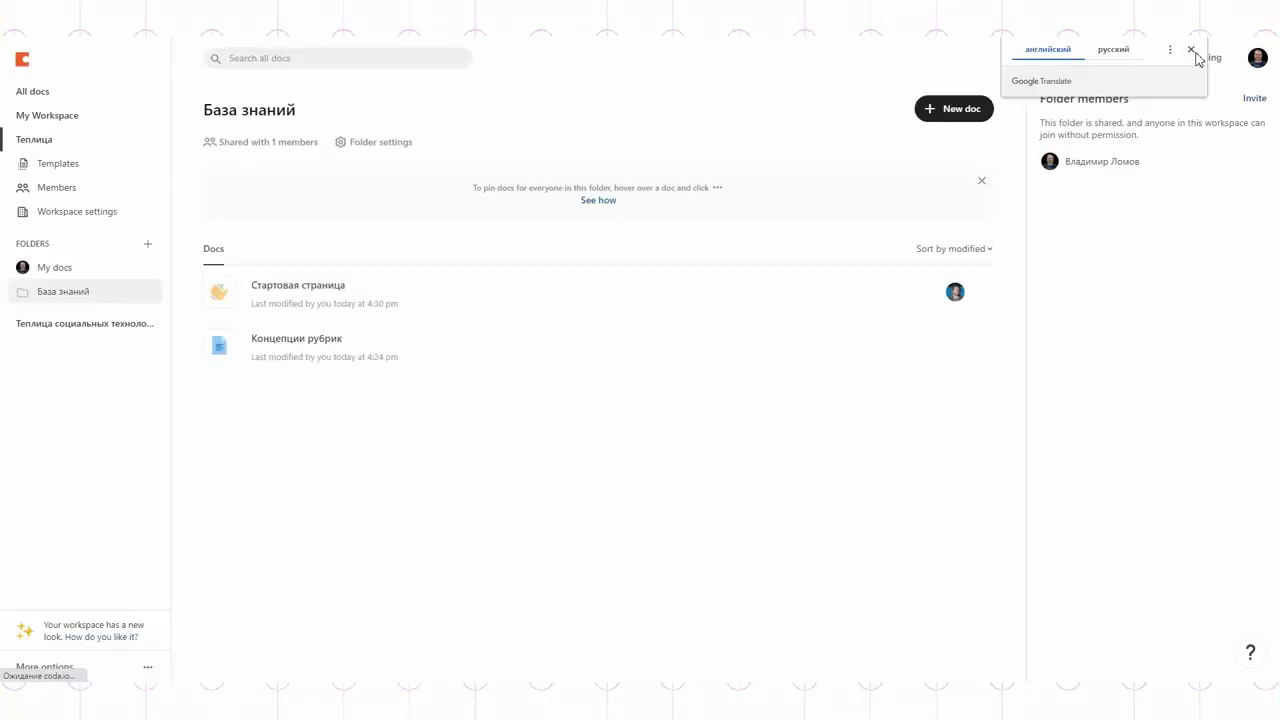
Step: Dismiss the translation popup and pin Стартовая страница to the База знаний folder
click(1191, 49)
click(979, 233)
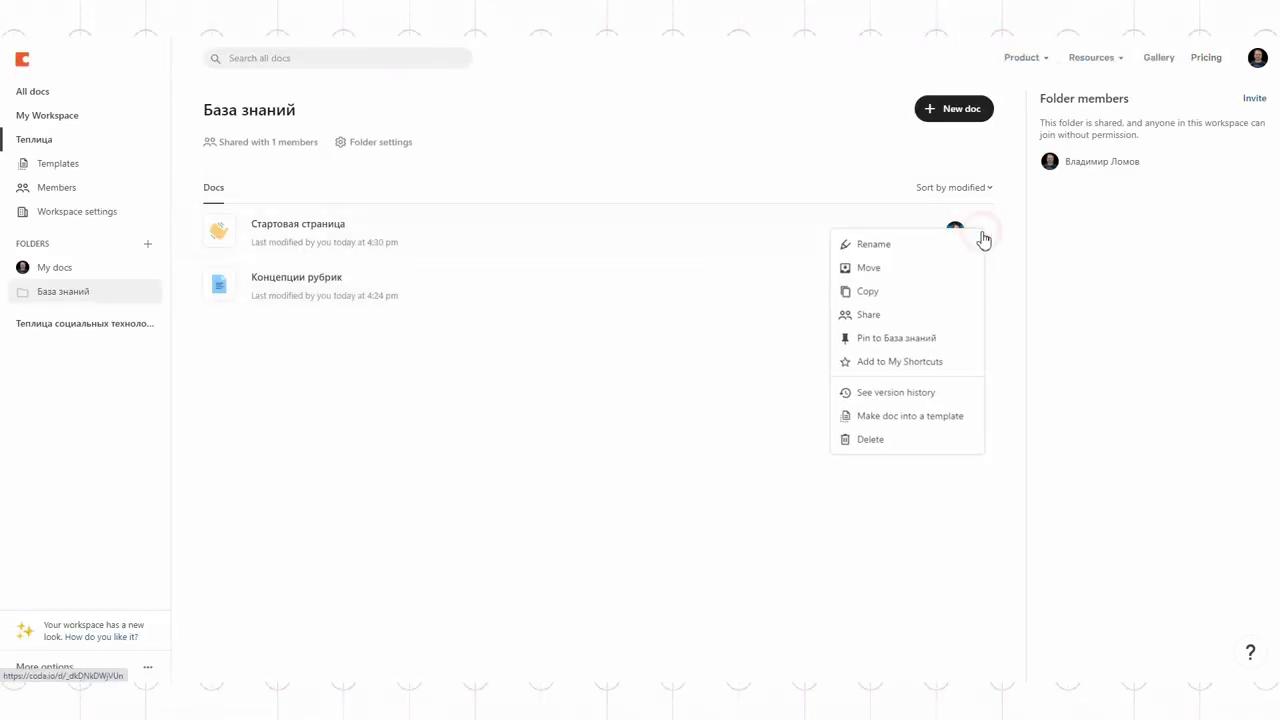
click(882, 338)
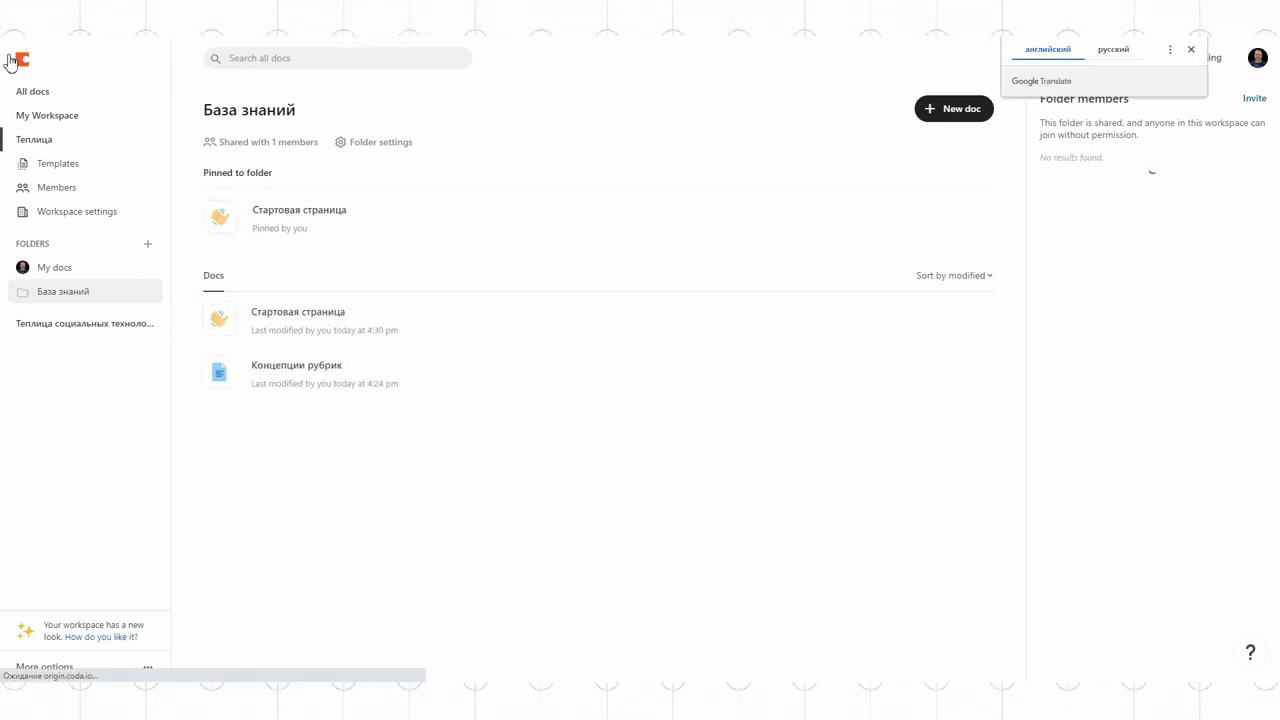
Step: Review the Стартовая doc in Теплица социальных технологий, cancel moving it, then open База знаний
click(60, 324)
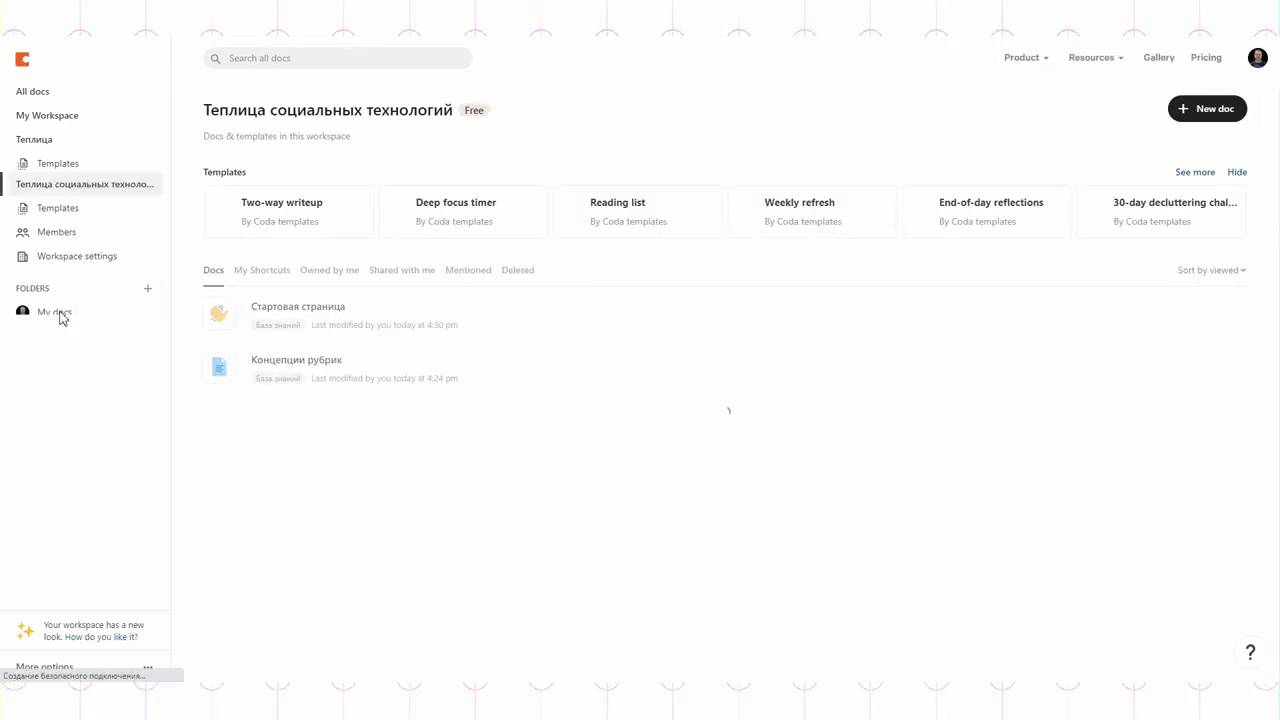
click(295, 310)
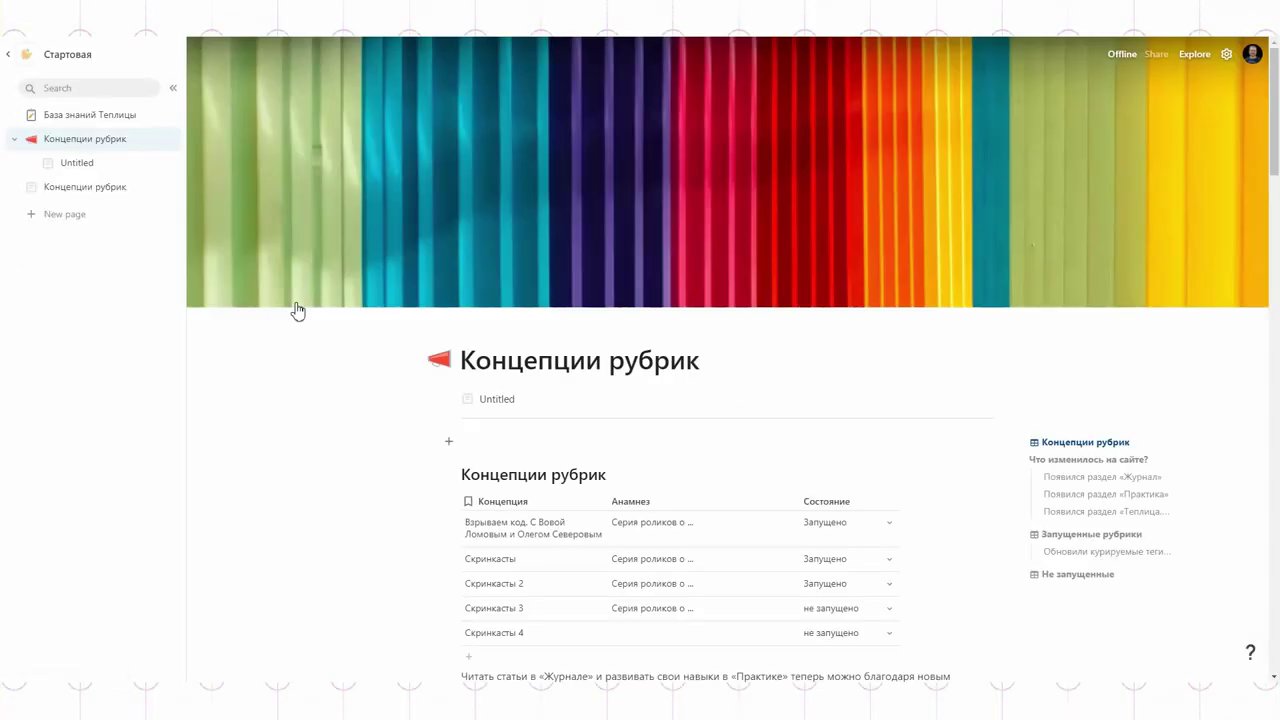
scroll(420, 397, down, 2)
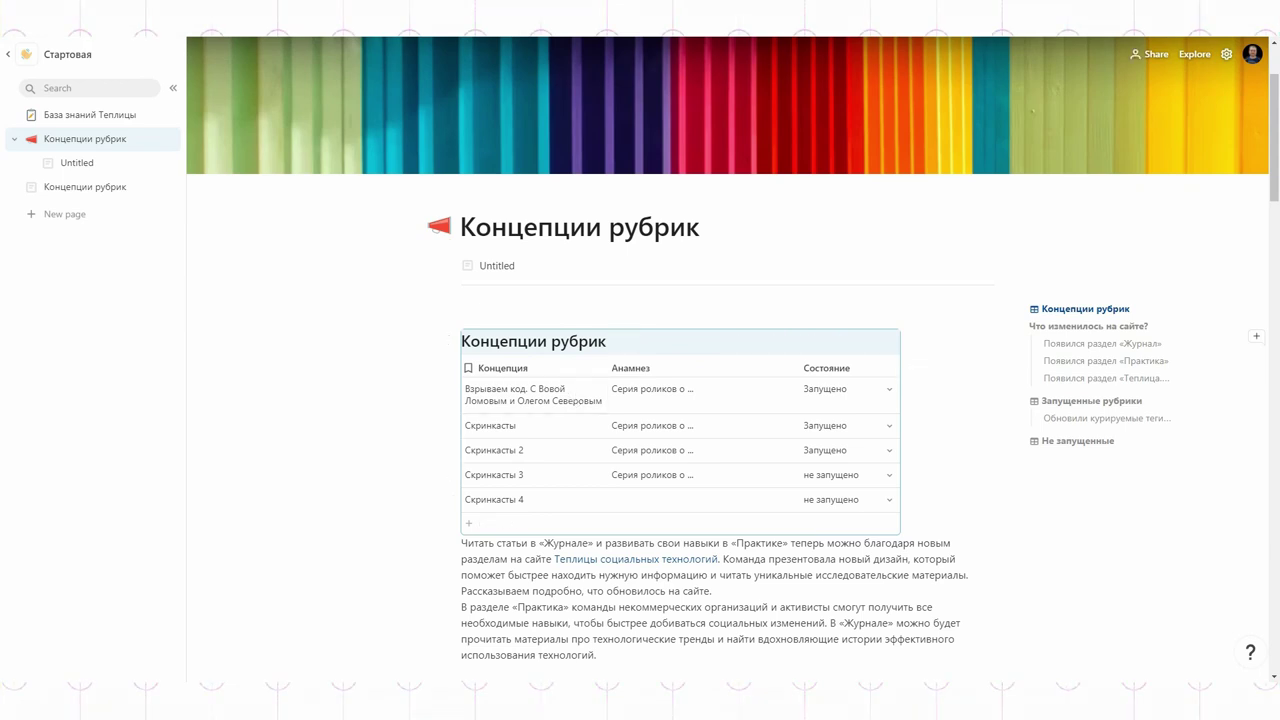
click(10, 54)
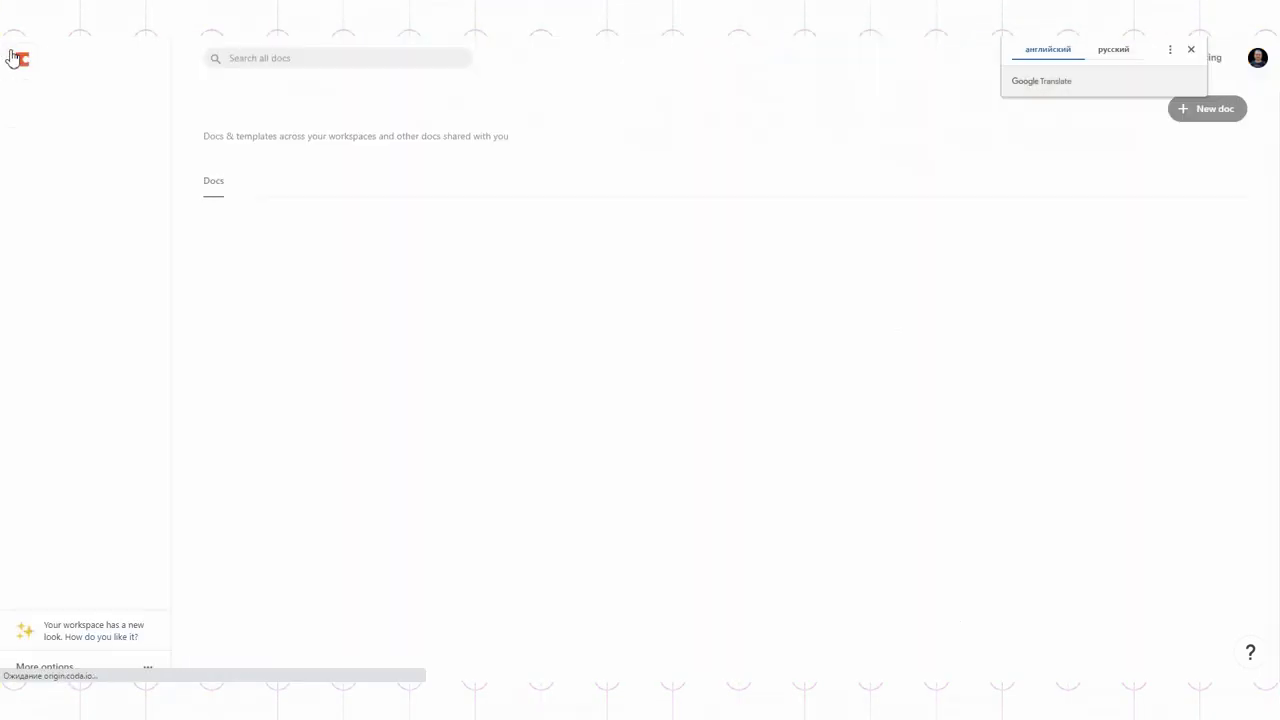
click(1234, 230)
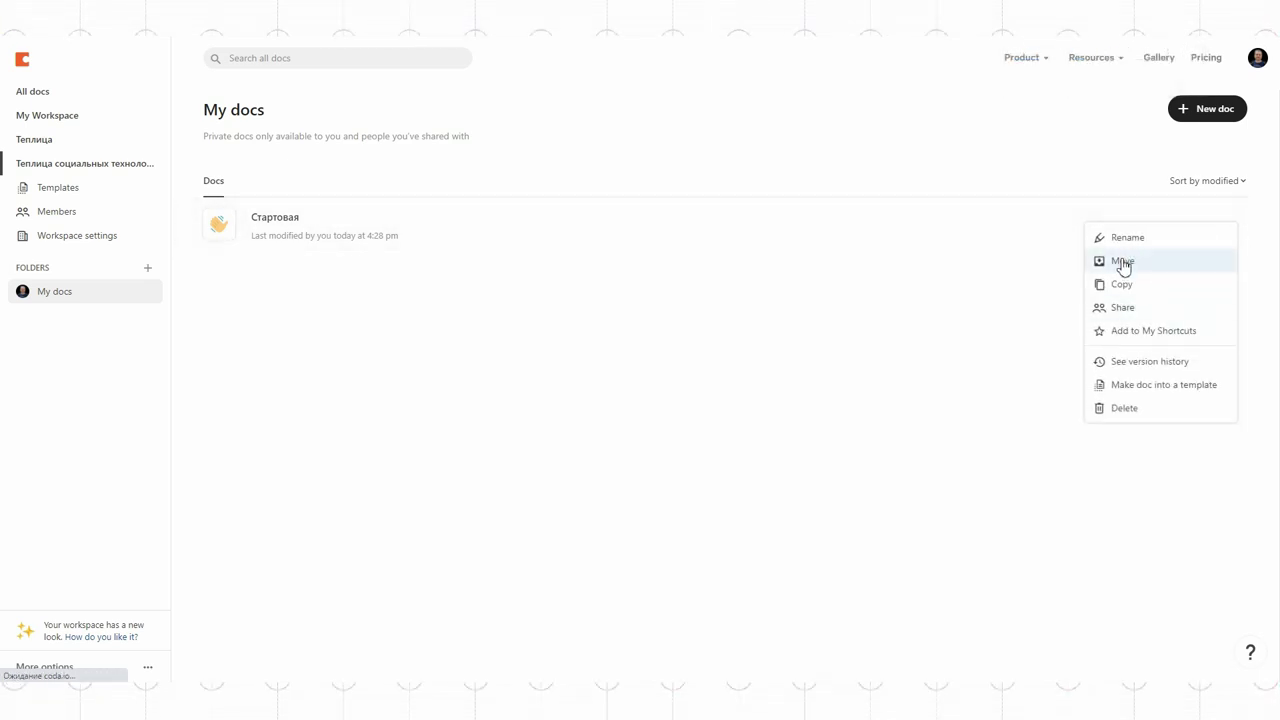
click(1122, 262)
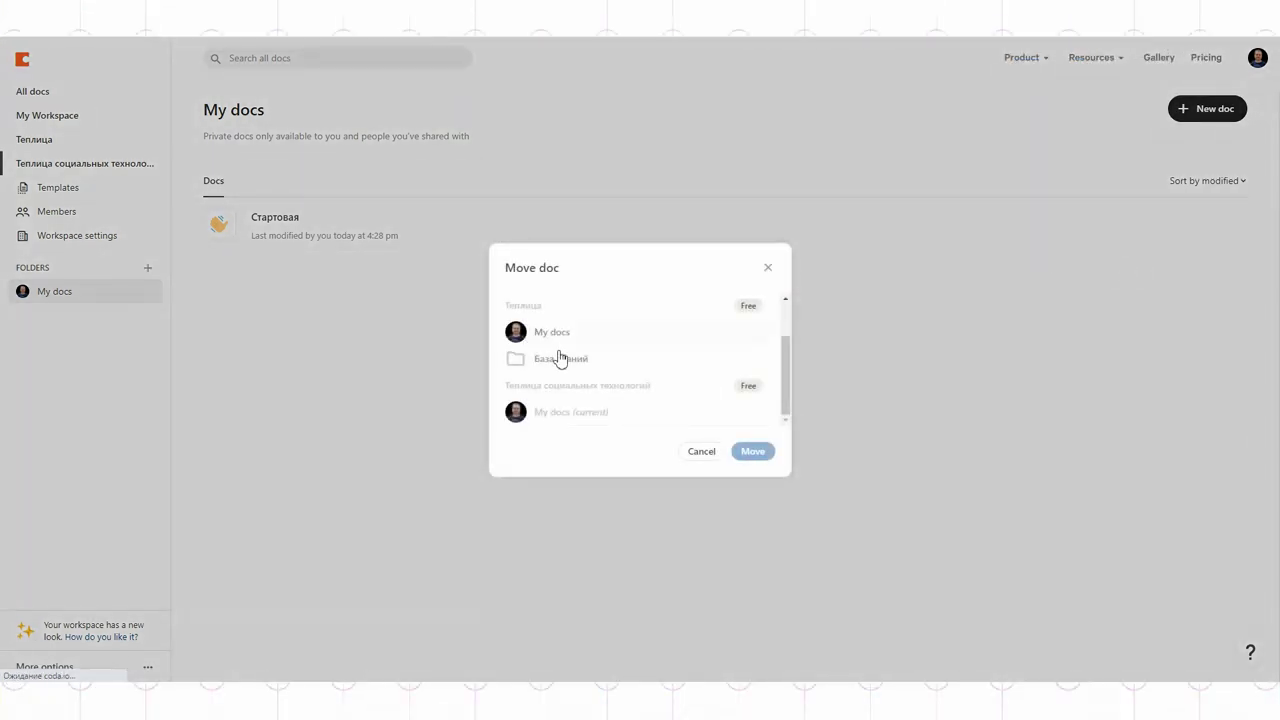
click(701, 452)
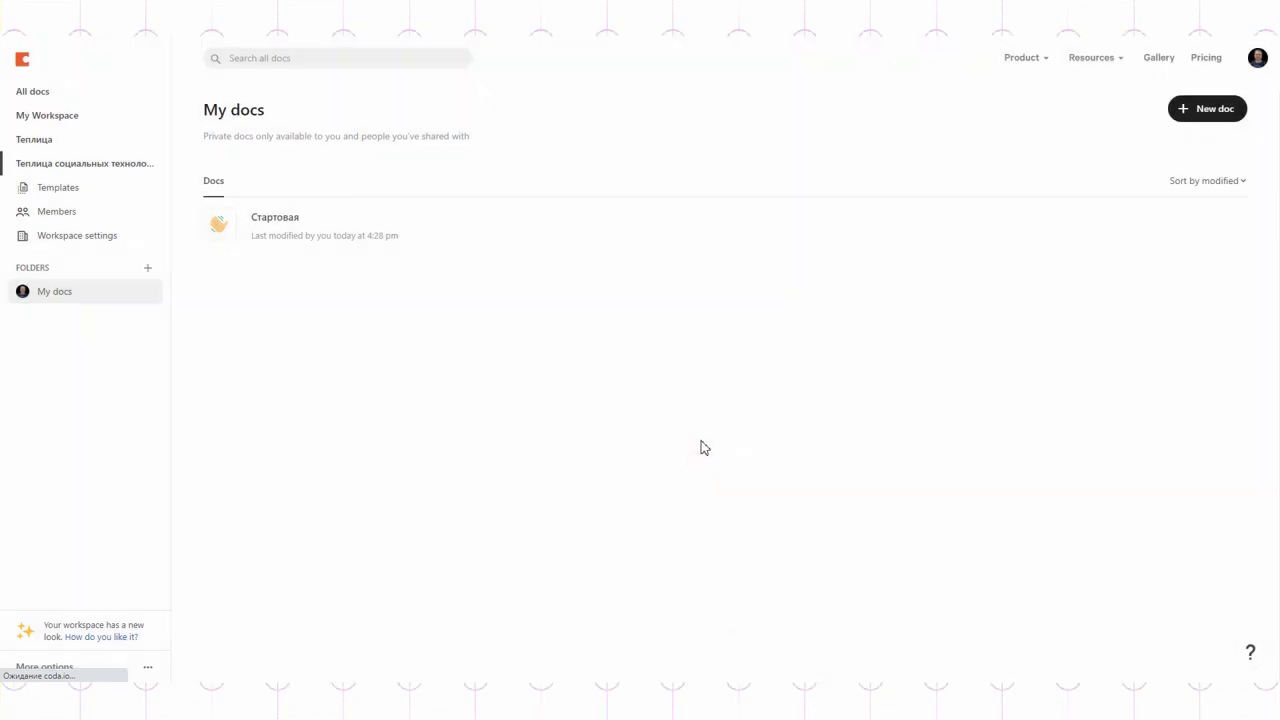
click(42, 142)
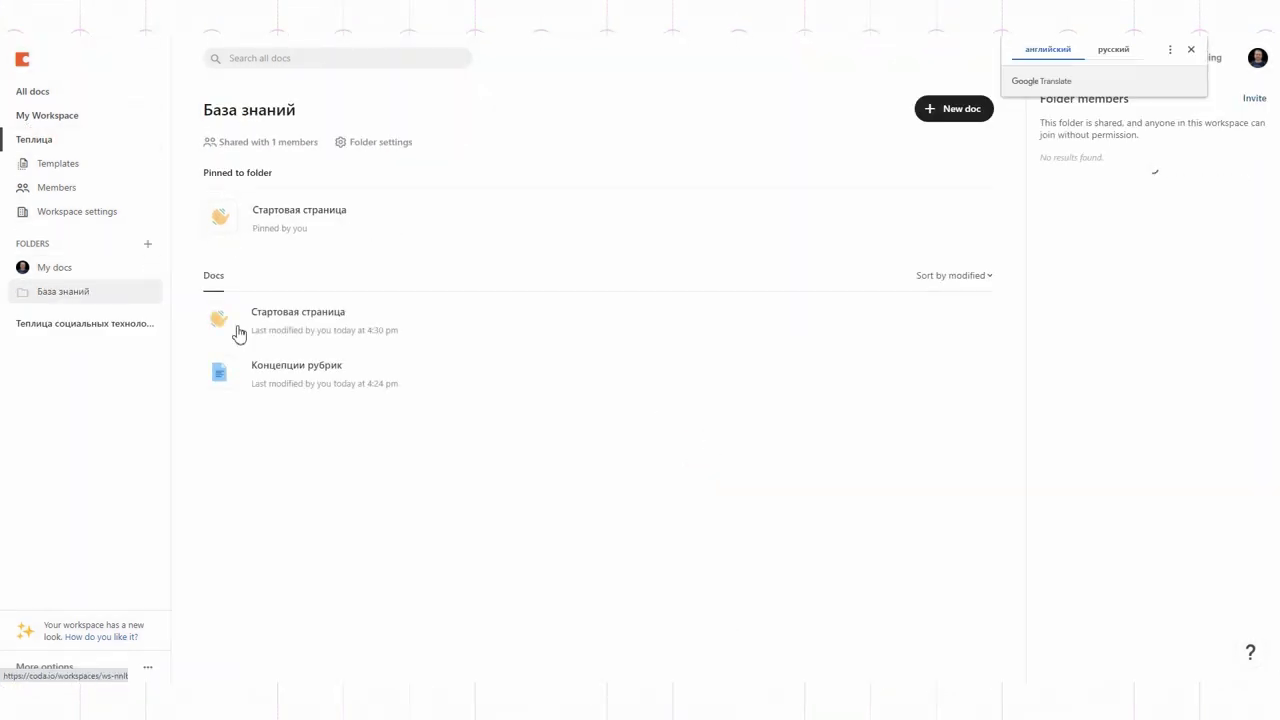
Step: Open the Концепции рубрик doc and paste the copied Концепции рубрик 2 table
click(303, 371)
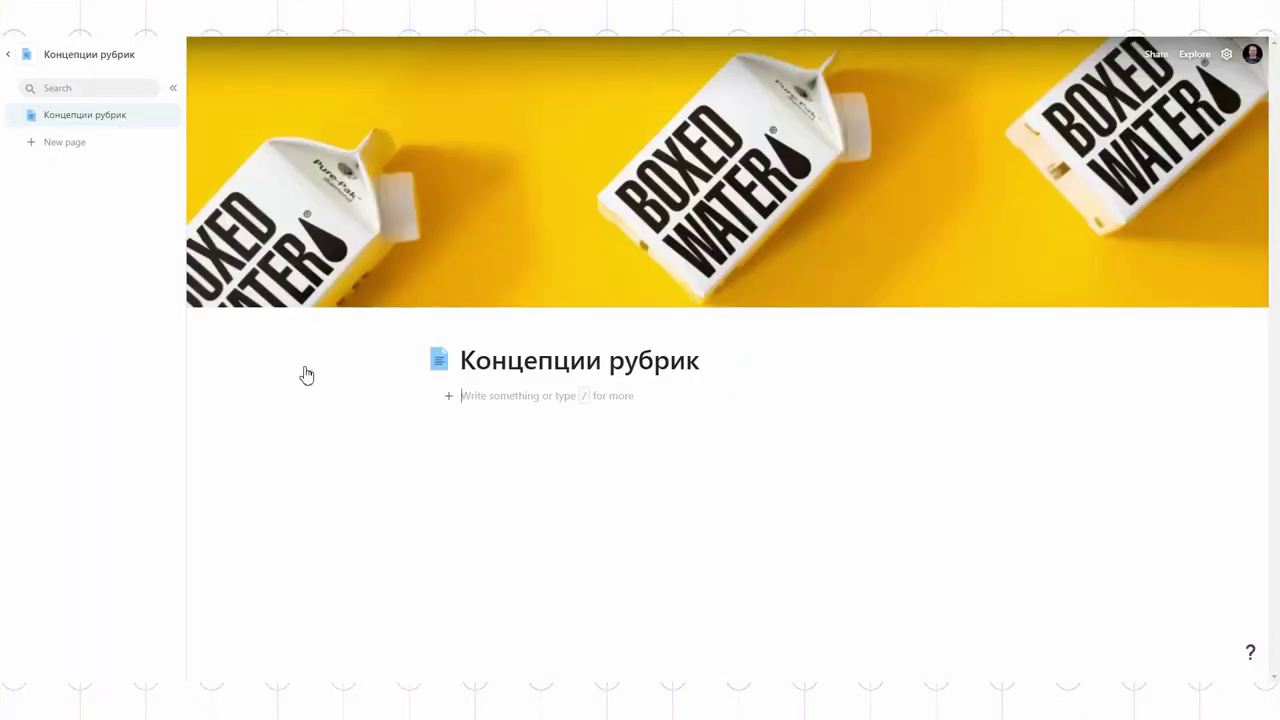
key(ctrl+v)
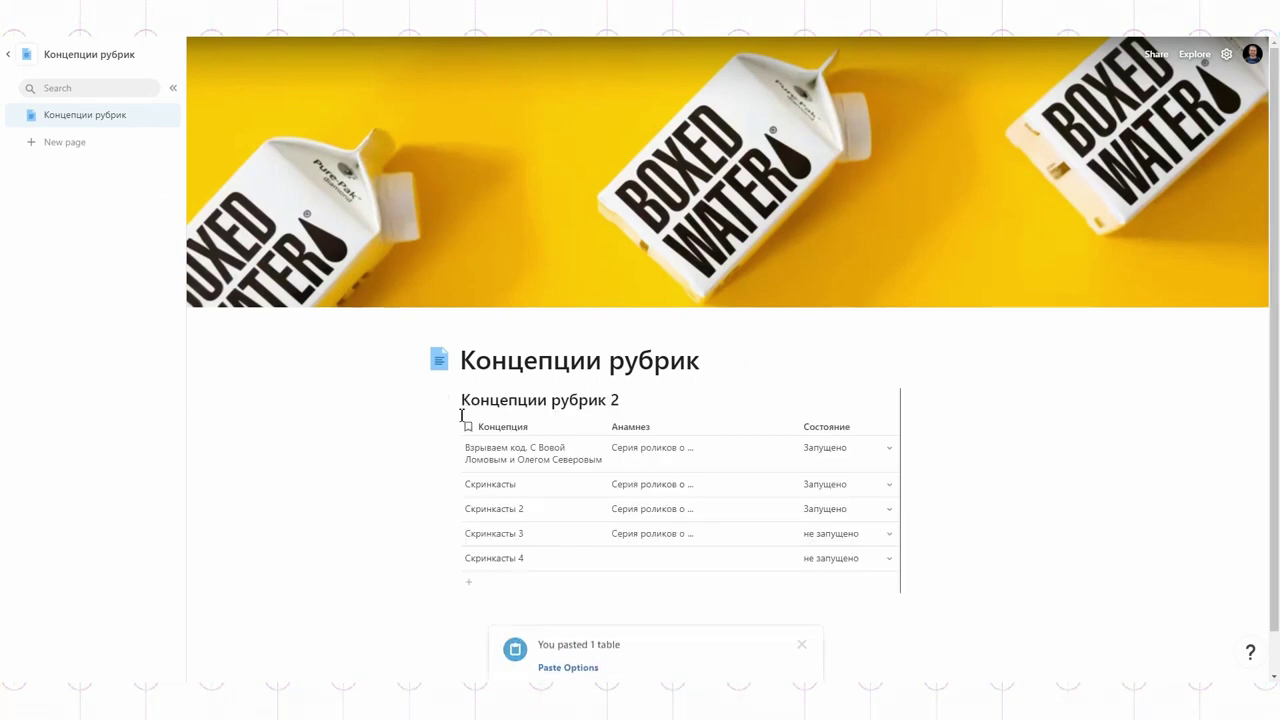
scroll(345, 458, down, 1)
click(801, 626)
Step: Paste the web article's text on a new line below the table
click(474, 563)
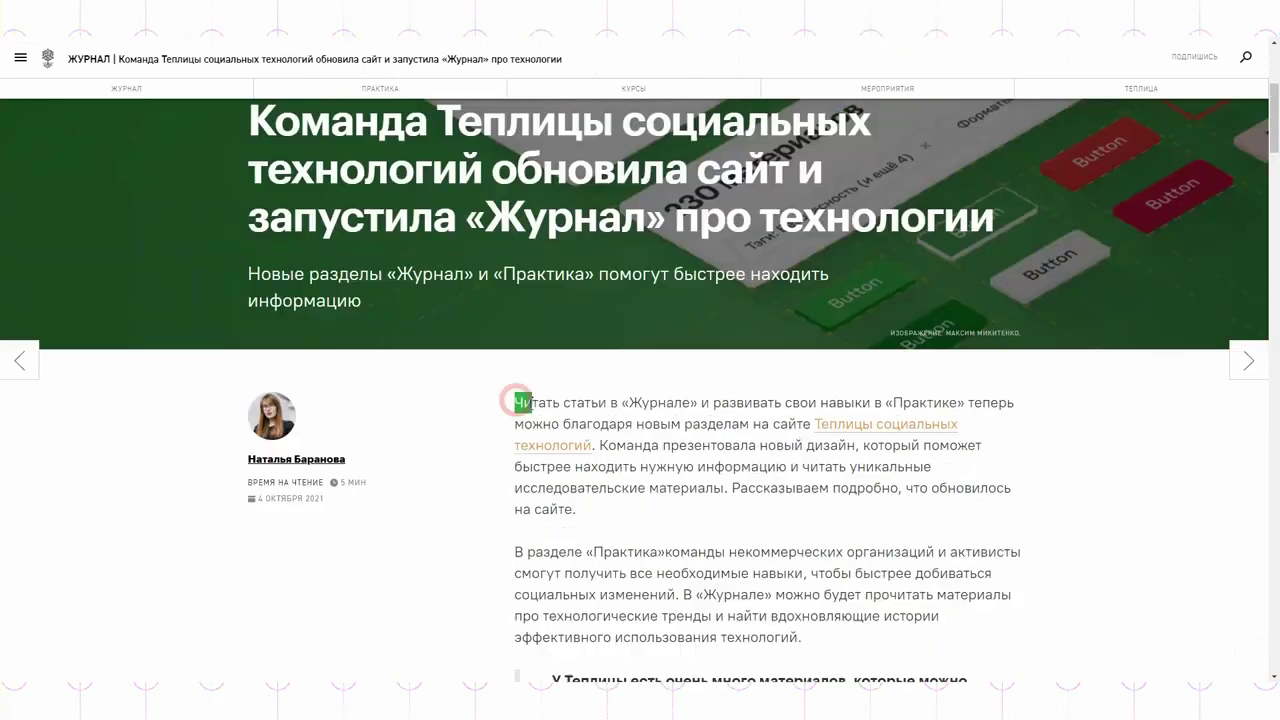
scroll(640, 400, down, 10)
shift+click(786, 450)
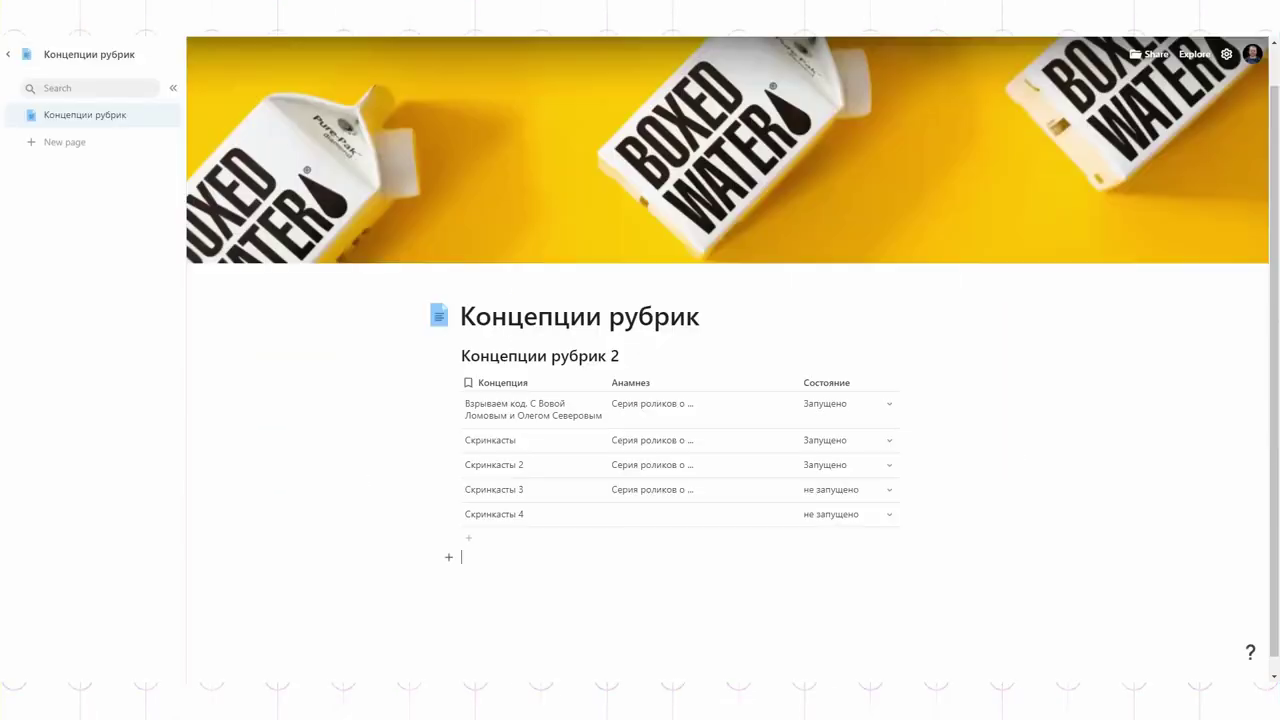
key(ctrl+v)
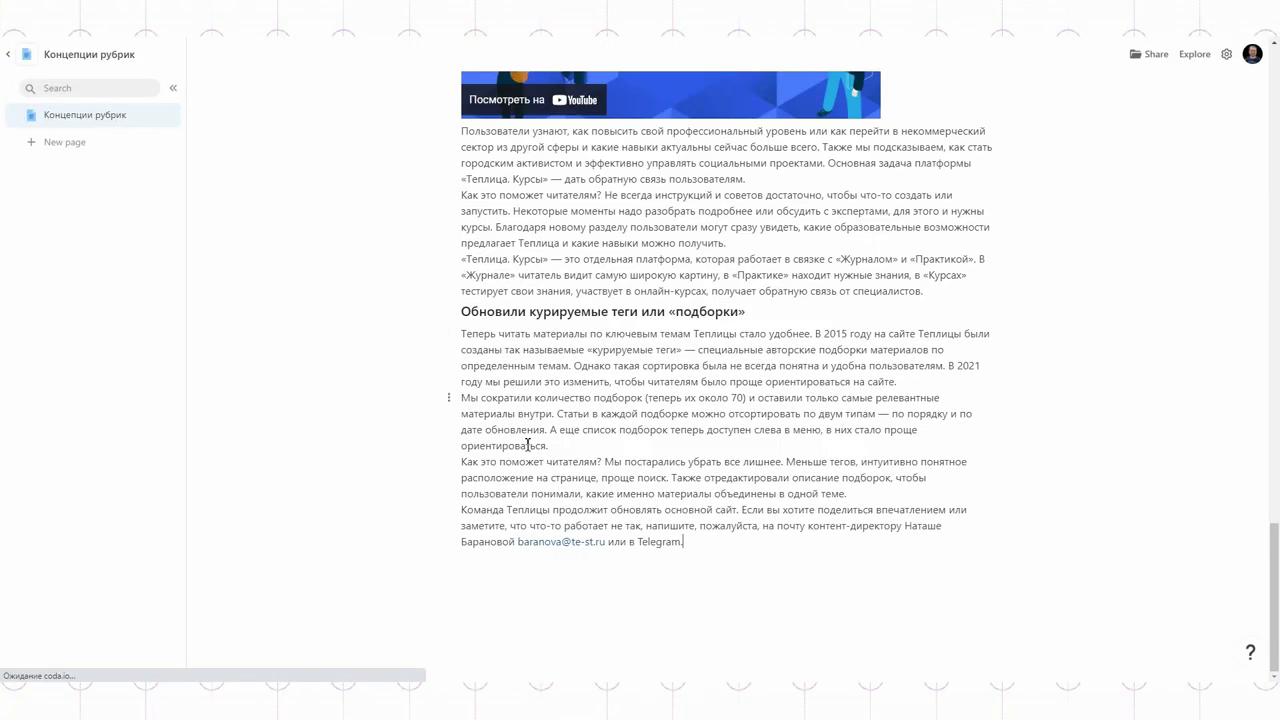
Step: Move the two intro paragraphs from below the table to just under the page title
scroll(528, 444, up, 10)
scroll(528, 451, up, 5)
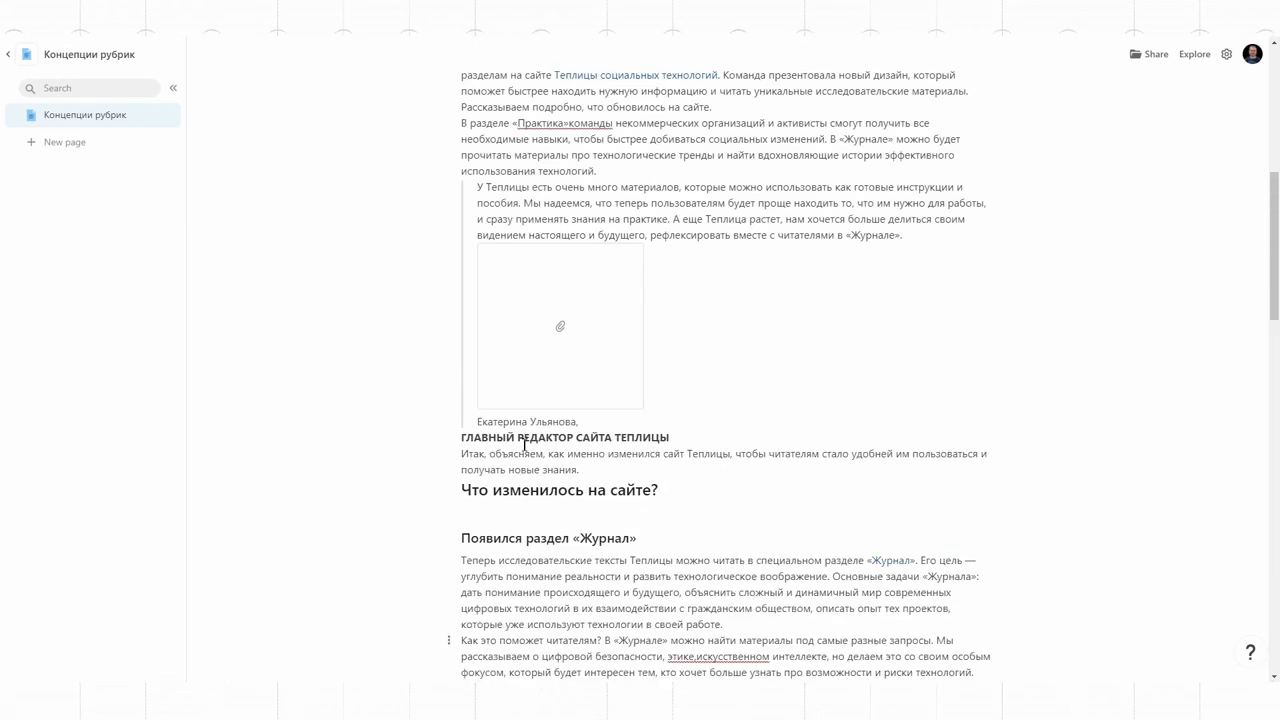
drag(463, 333, 719, 445)
key(ctrl+c)
key(BackSpace)
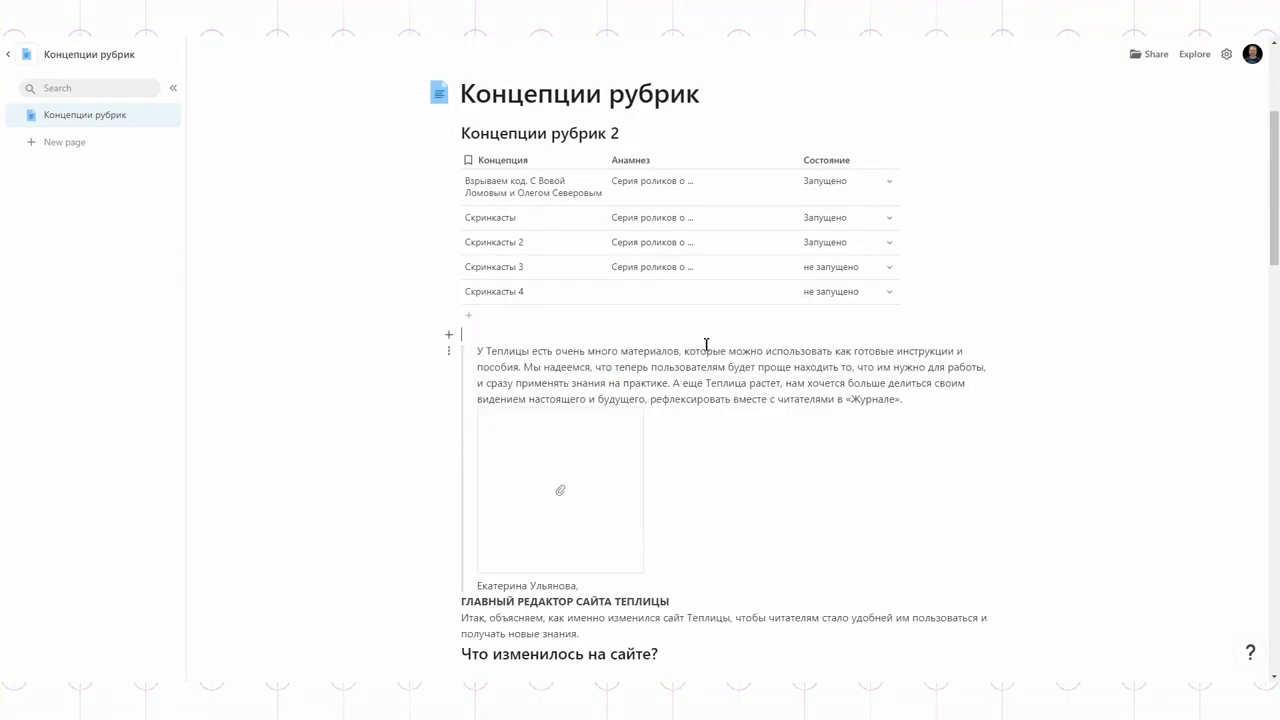
scroll(706, 346, up, 3)
click(765, 390)
key(ctrl+v)
Step: Split the intro into two paragraphs, bold the first, and add the space after «Практика»
click(718, 443)
key(Return)
click(663, 372)
scroll(1060, 452, down, 2)
click(568, 277)
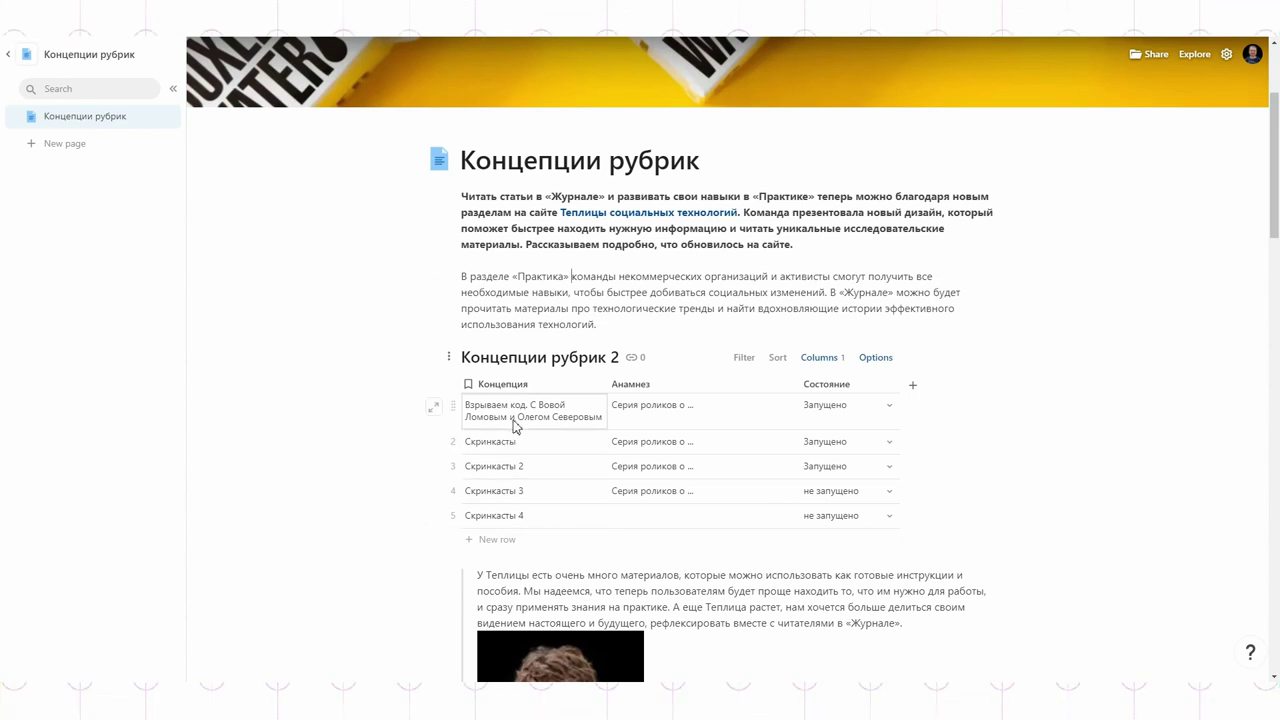
click(888, 386)
Step: Close the Состояние column menu and step through the table rows in expanded detail view
click(1023, 351)
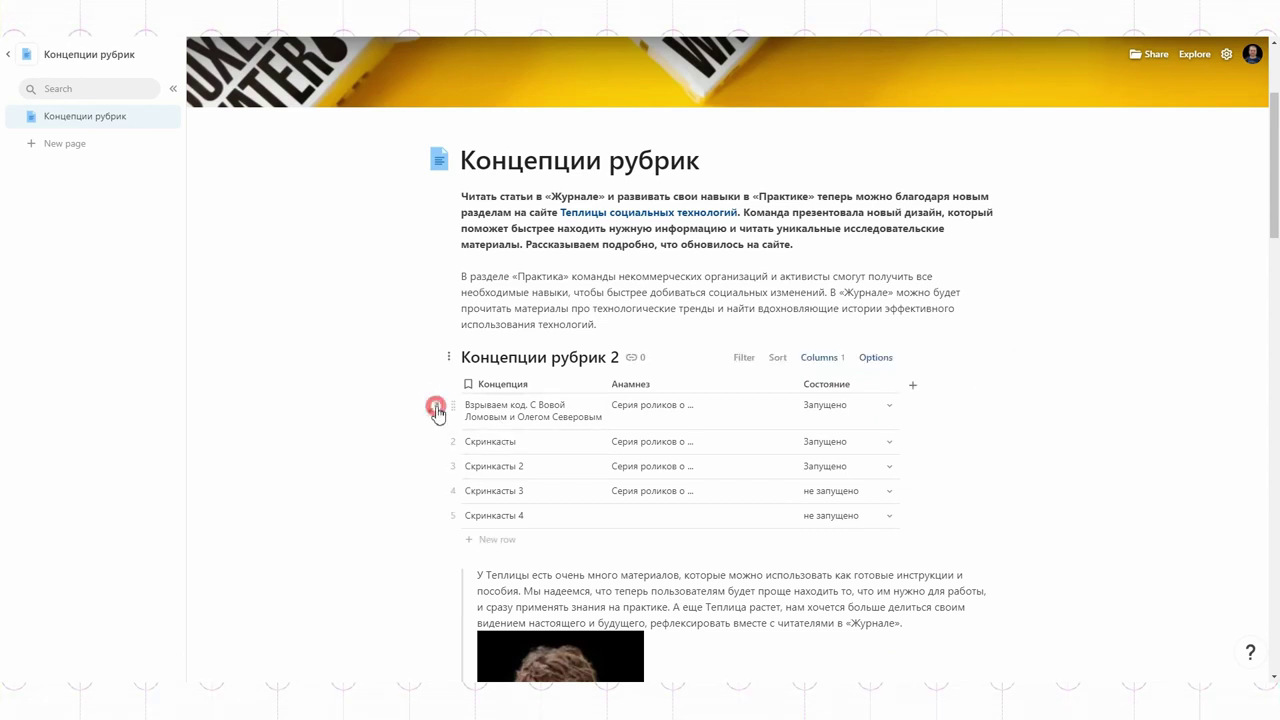
click(435, 407)
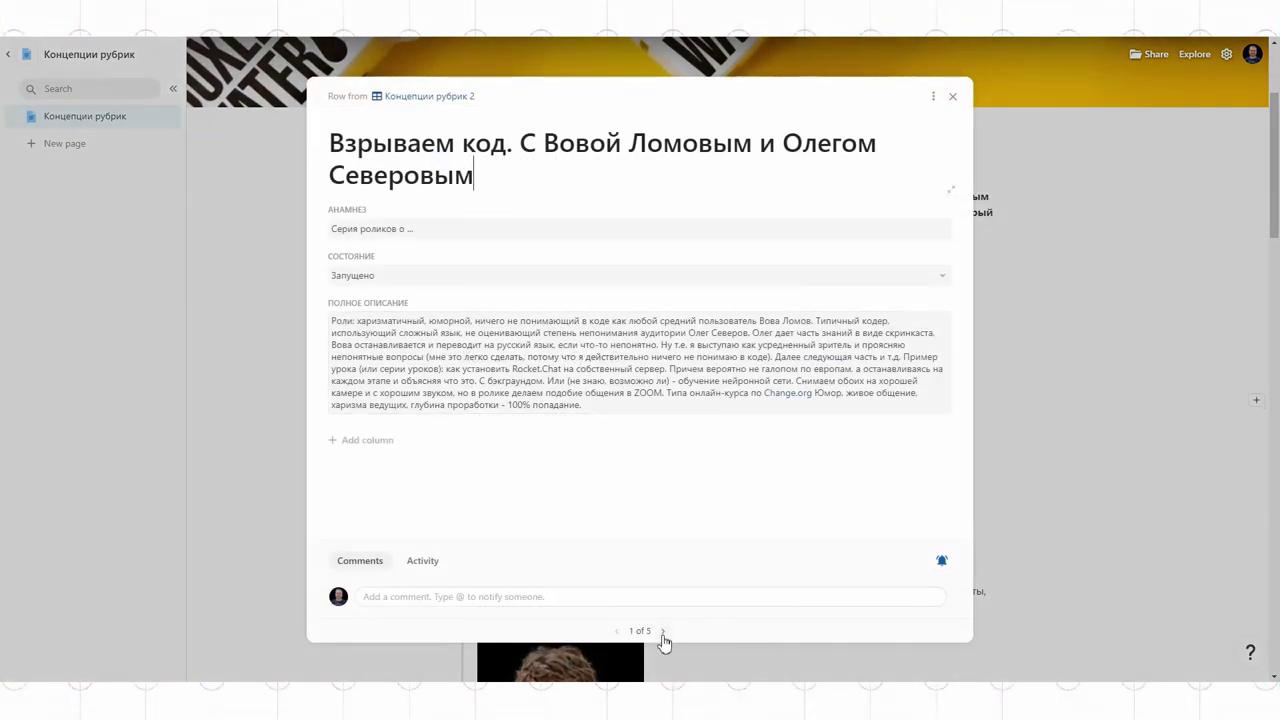
click(662, 631)
click(662, 631)
click(662, 631)
click(615, 631)
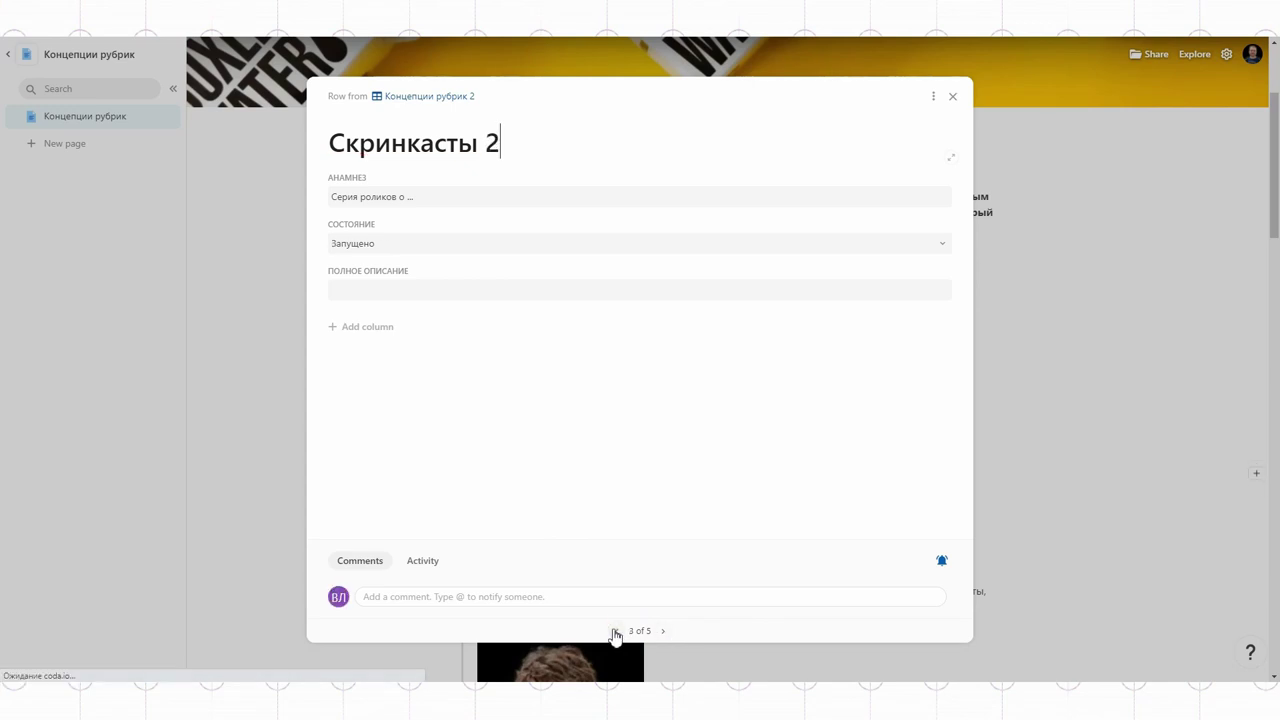
click(615, 631)
click(615, 631)
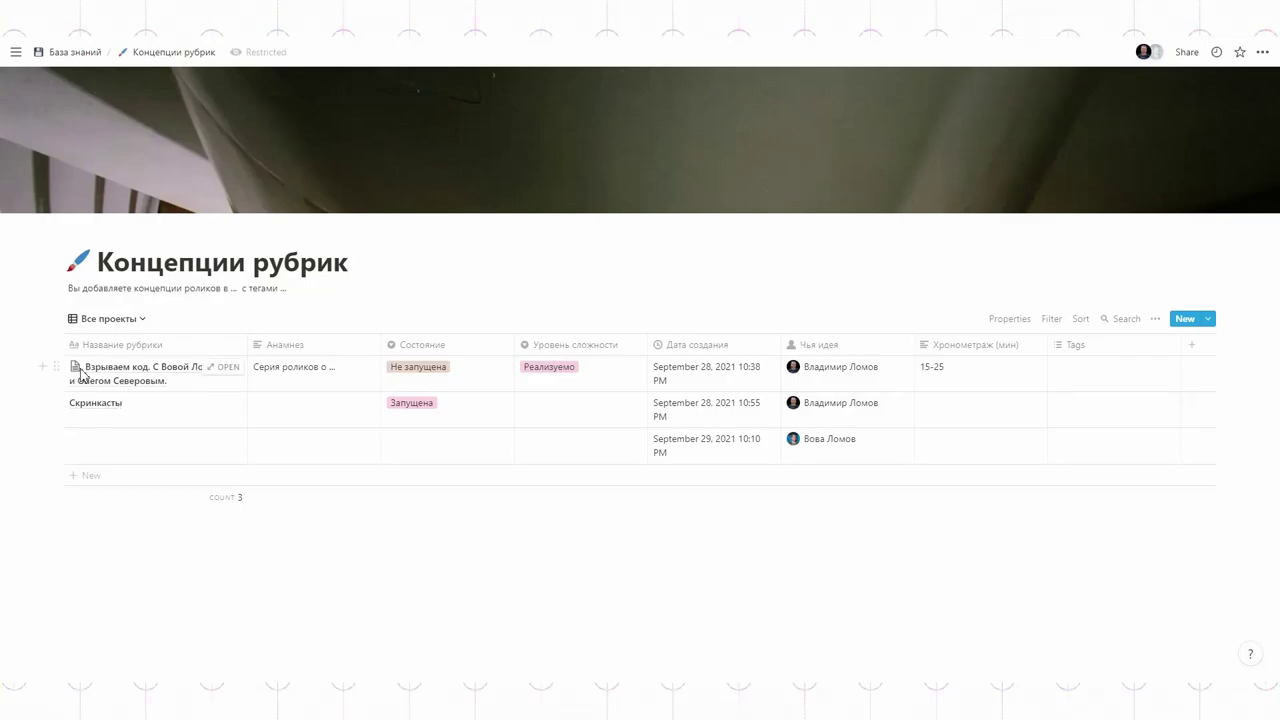
Step: Open the first concept's page full-screen and paste the article paragraphs below its bullet list
click(232, 368)
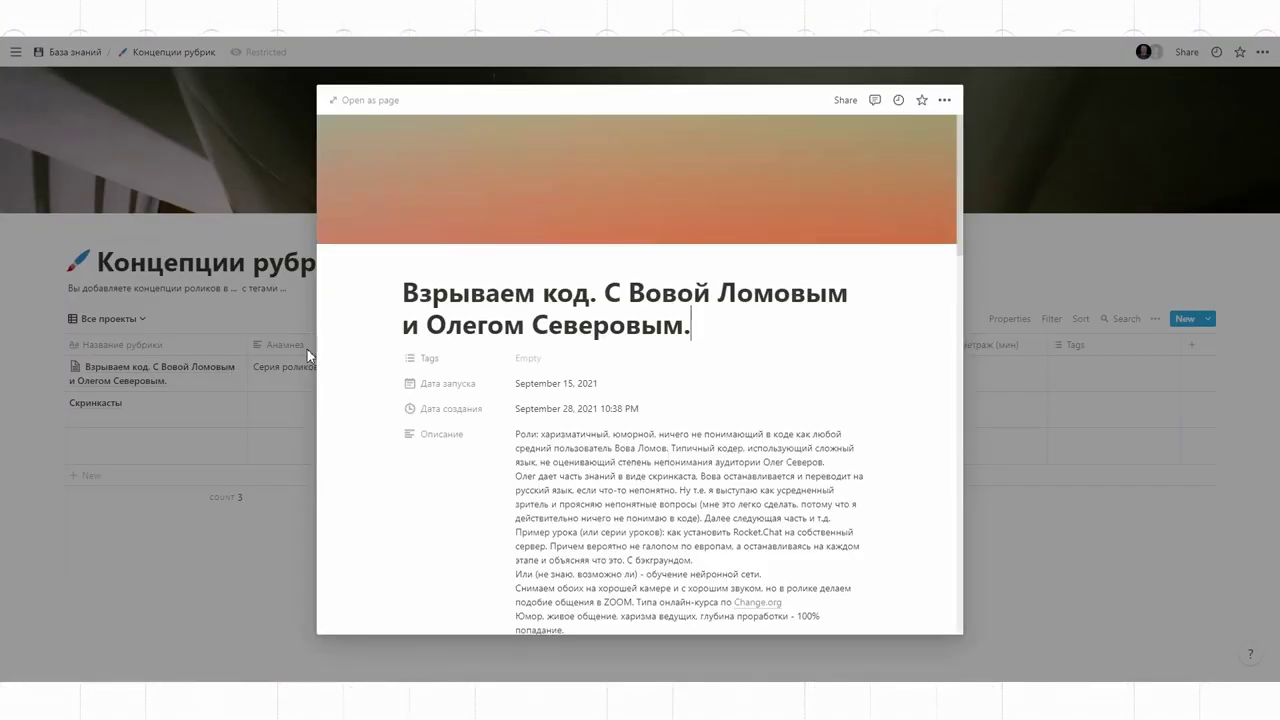
click(358, 100)
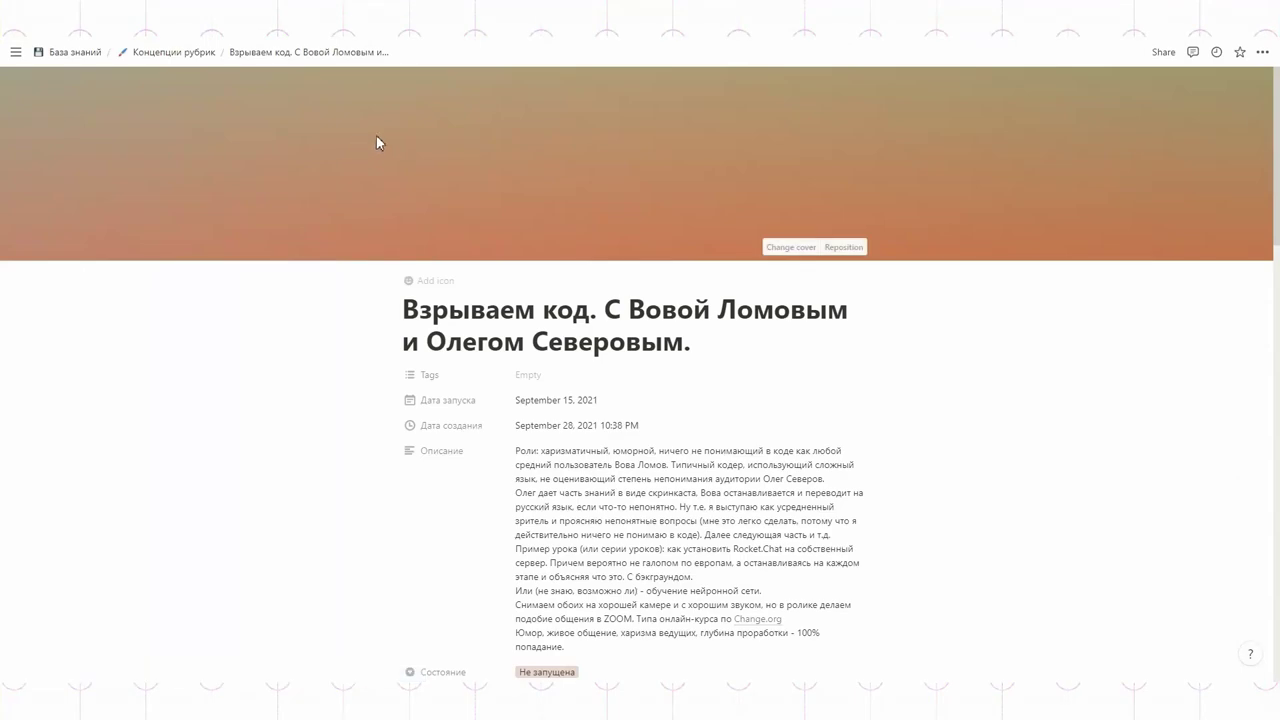
scroll(545, 338, down, 2)
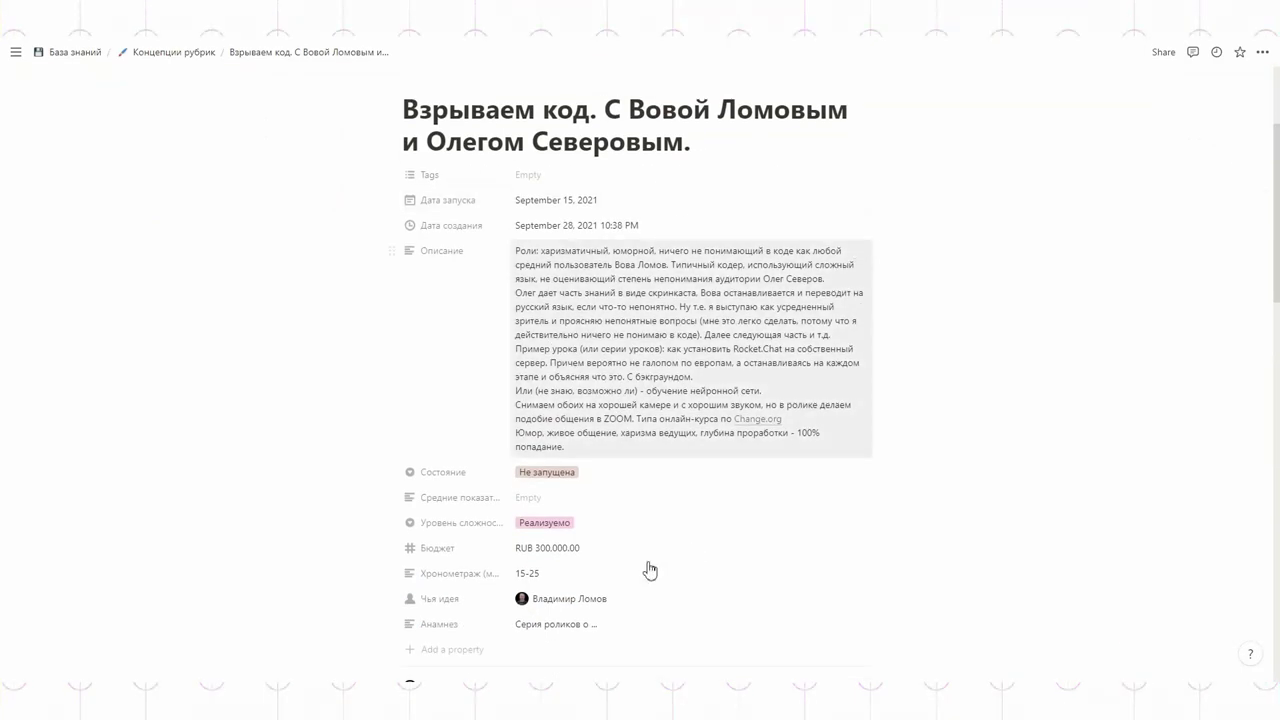
scroll(646, 569, down, 3)
scroll(561, 476, down, 3)
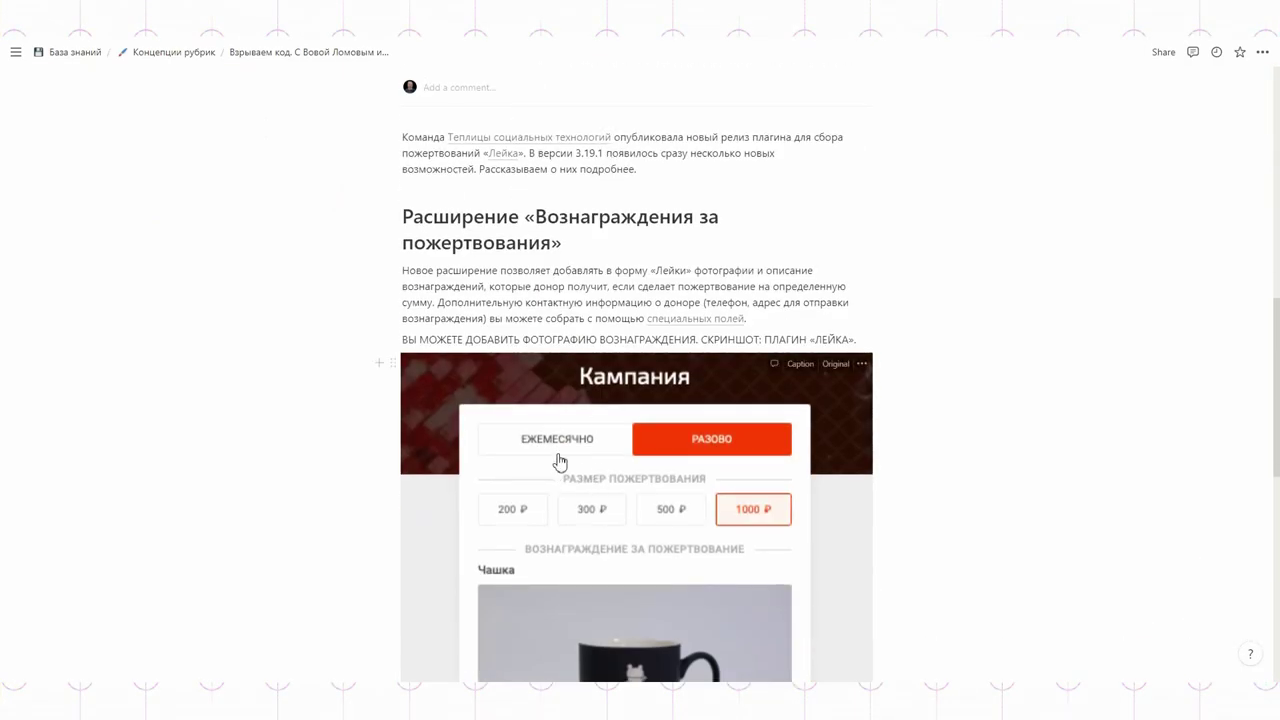
scroll(565, 400, down, 8)
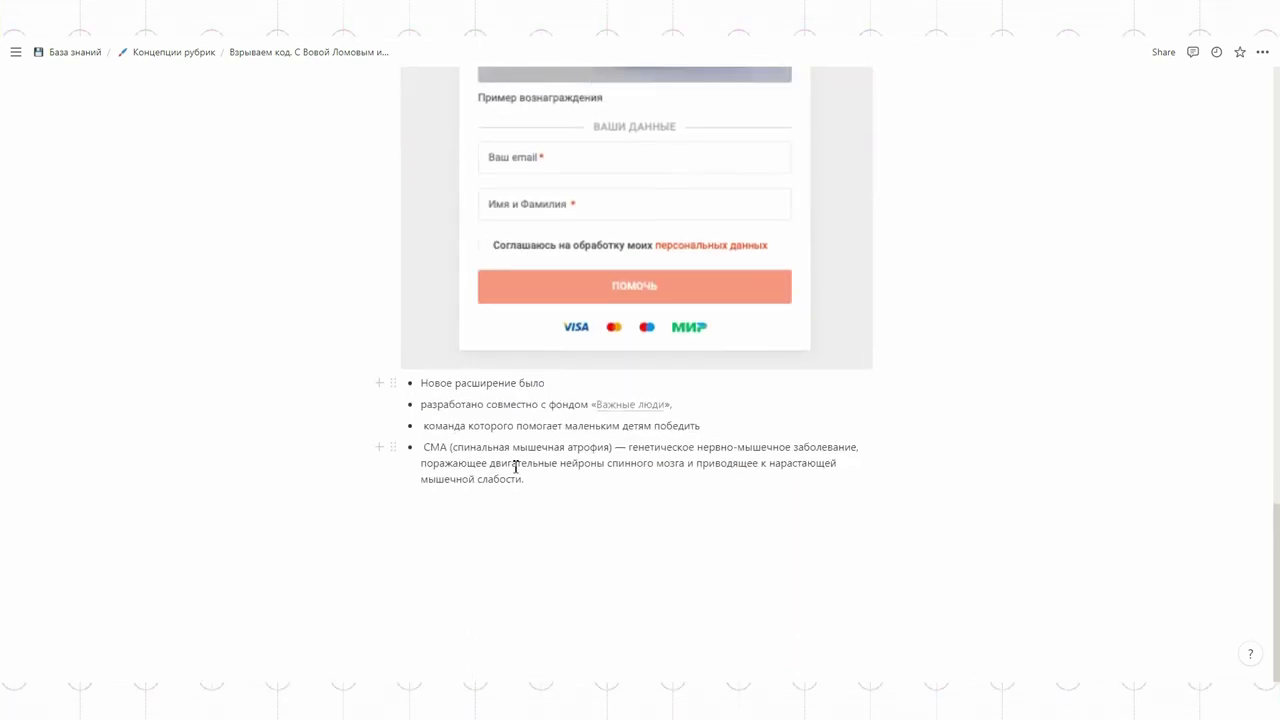
key(ctrl+v)
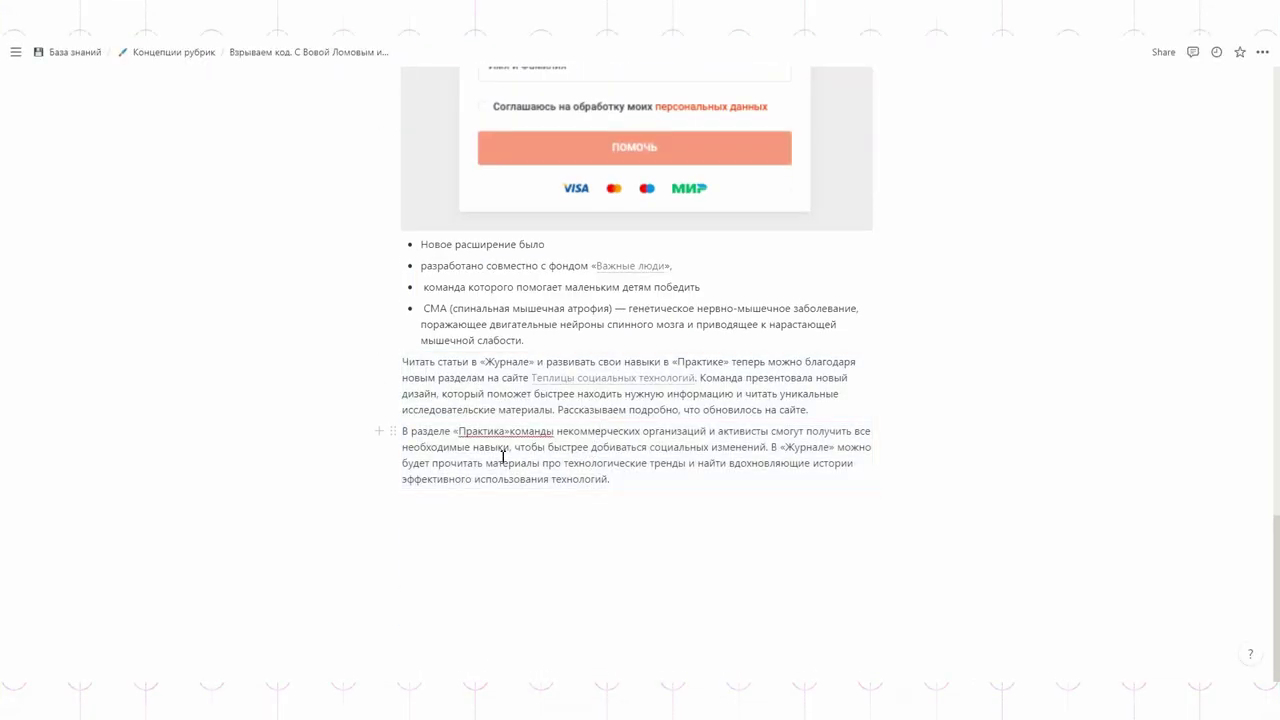
Step: Insert a toggle block and use the last pasted paragraph as its title
click(380, 409)
click(440, 460)
triple_click(513, 573)
key(ctrl+c)
click(436, 479)
key(ctrl+v)
Step: Paste the paragraph inside the toggle's body and collapse the toggle
click(409, 480)
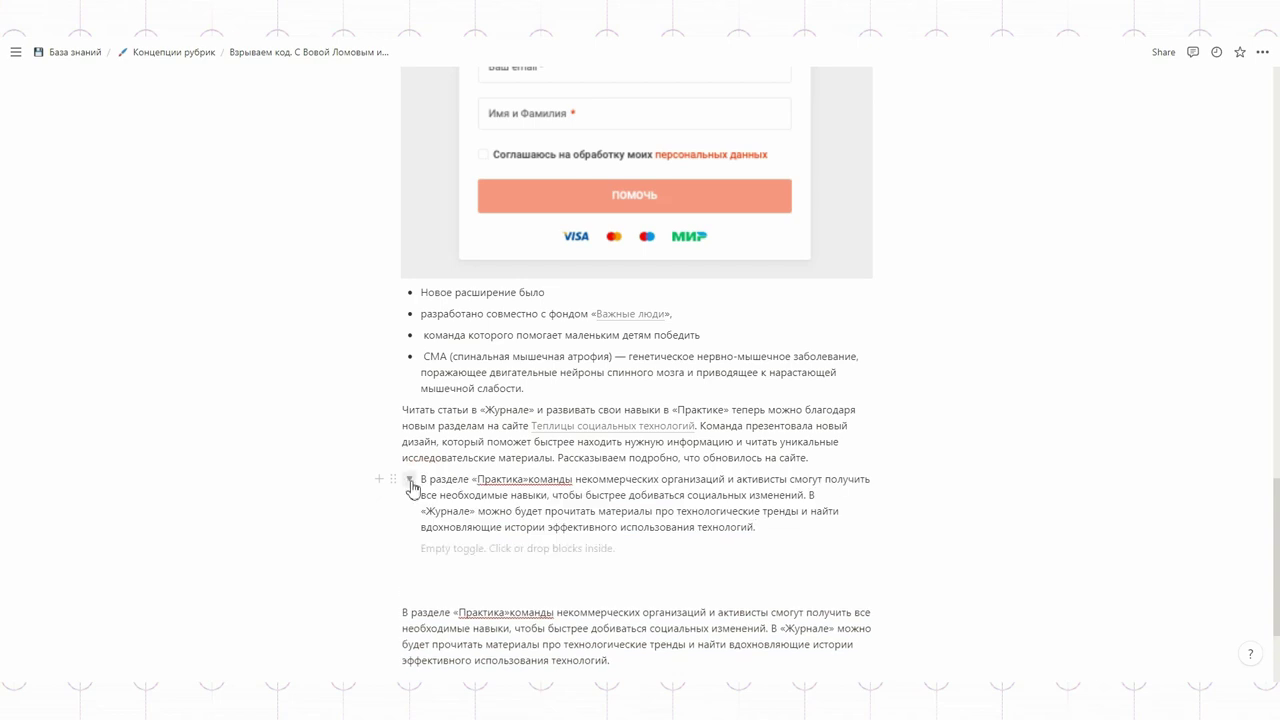
scroll(414, 491, down, 2)
click(448, 368)
key(ctrl+v)
scroll(430, 400, up, 2)
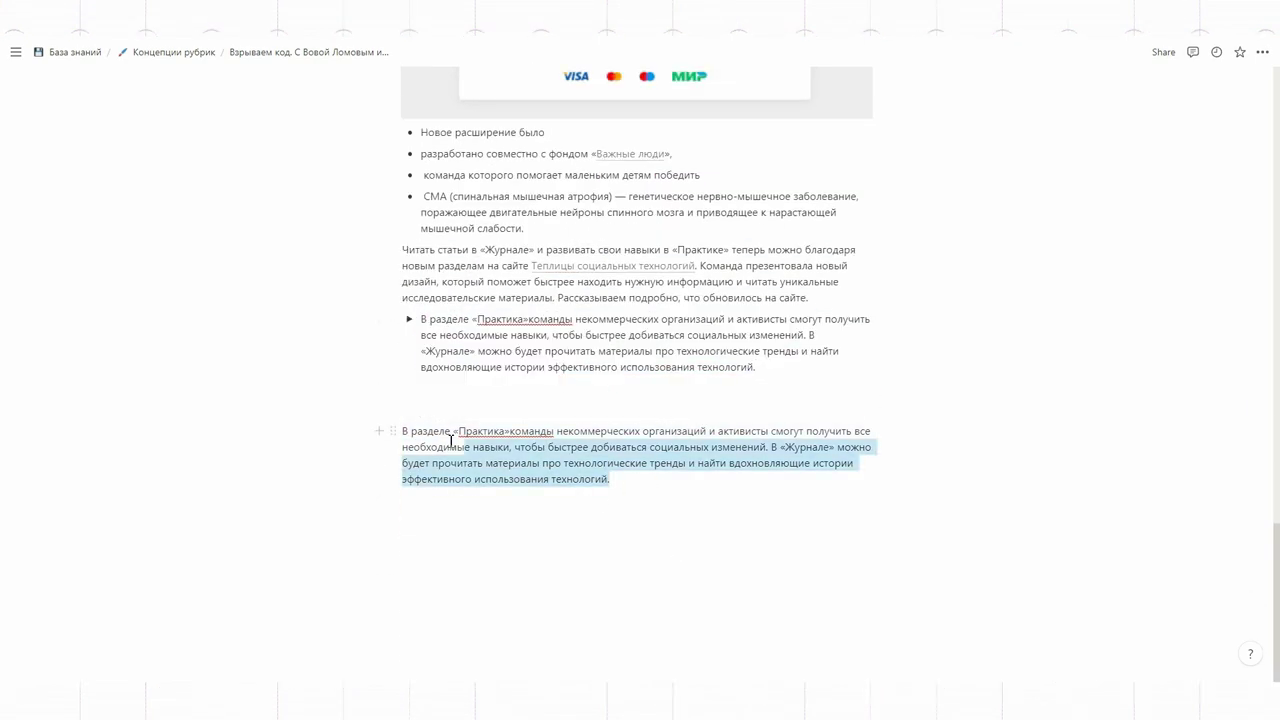
click(411, 417)
scroll(326, 484, up, 3)
scroll(326, 484, up, 15)
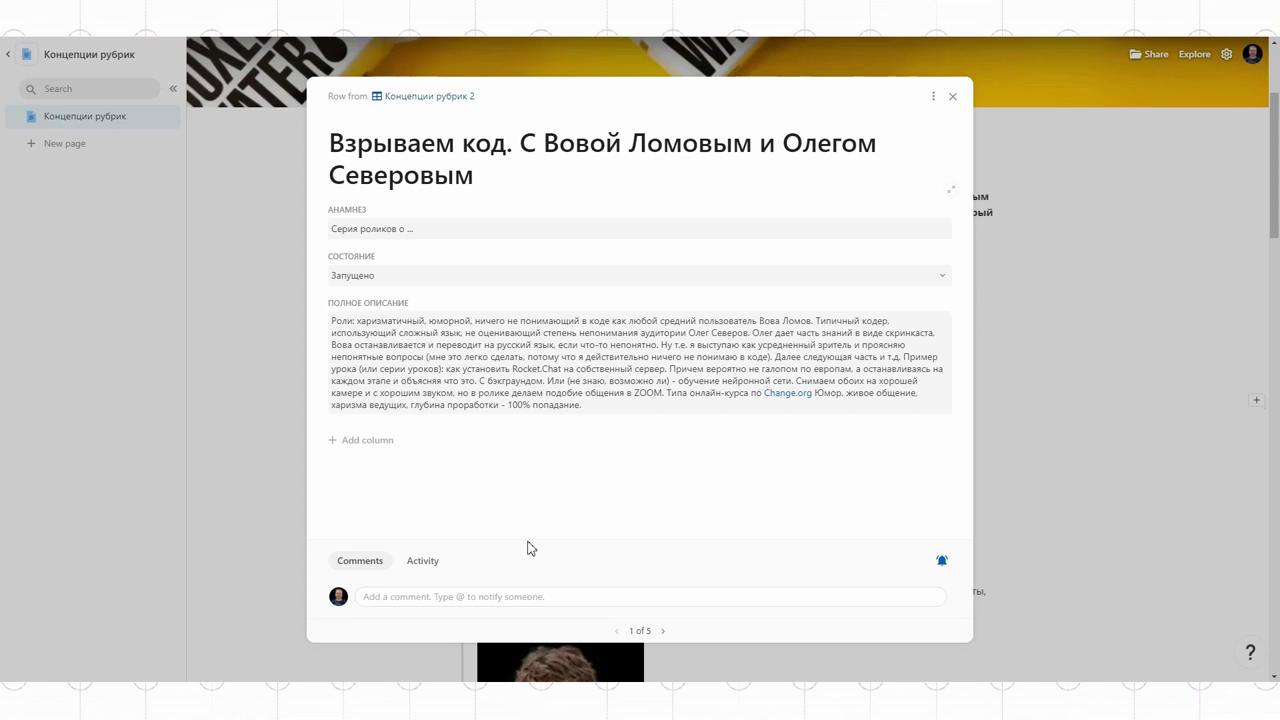
Step: Post the comment 'Отлично' on the first row and close the row detail
click(427, 596)
text(Отлично)
key(Return)
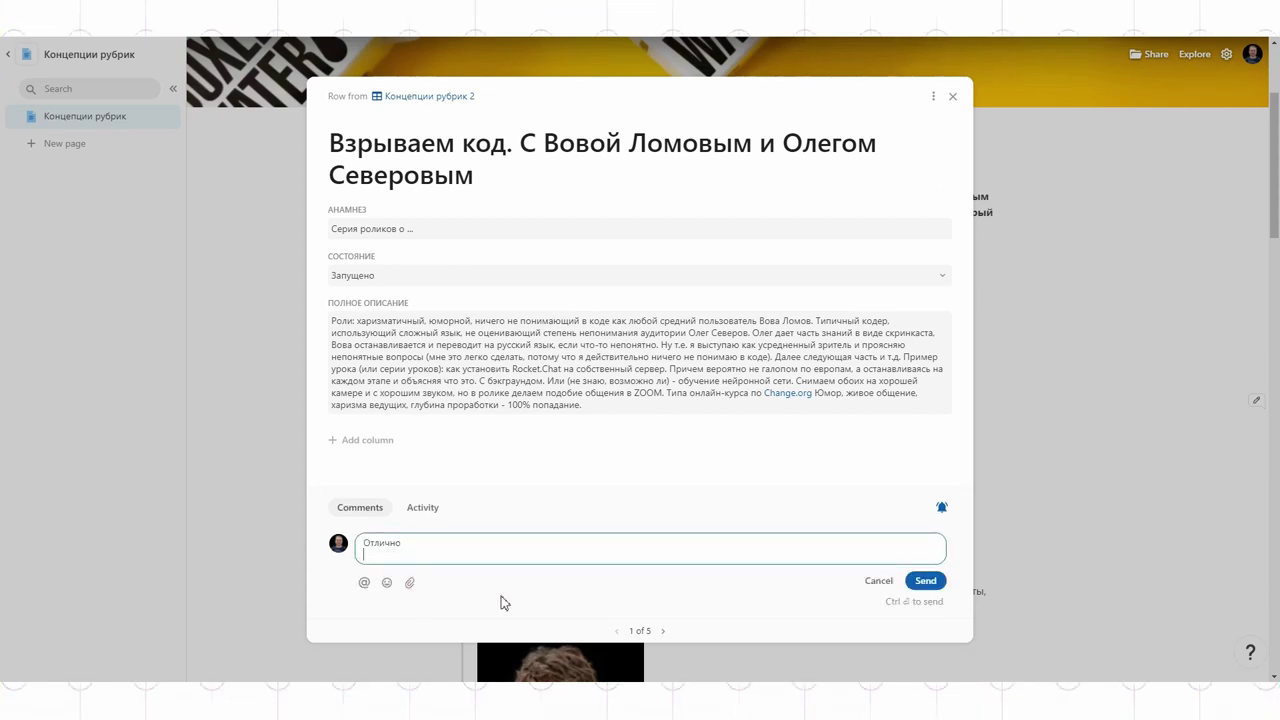
click(943, 97)
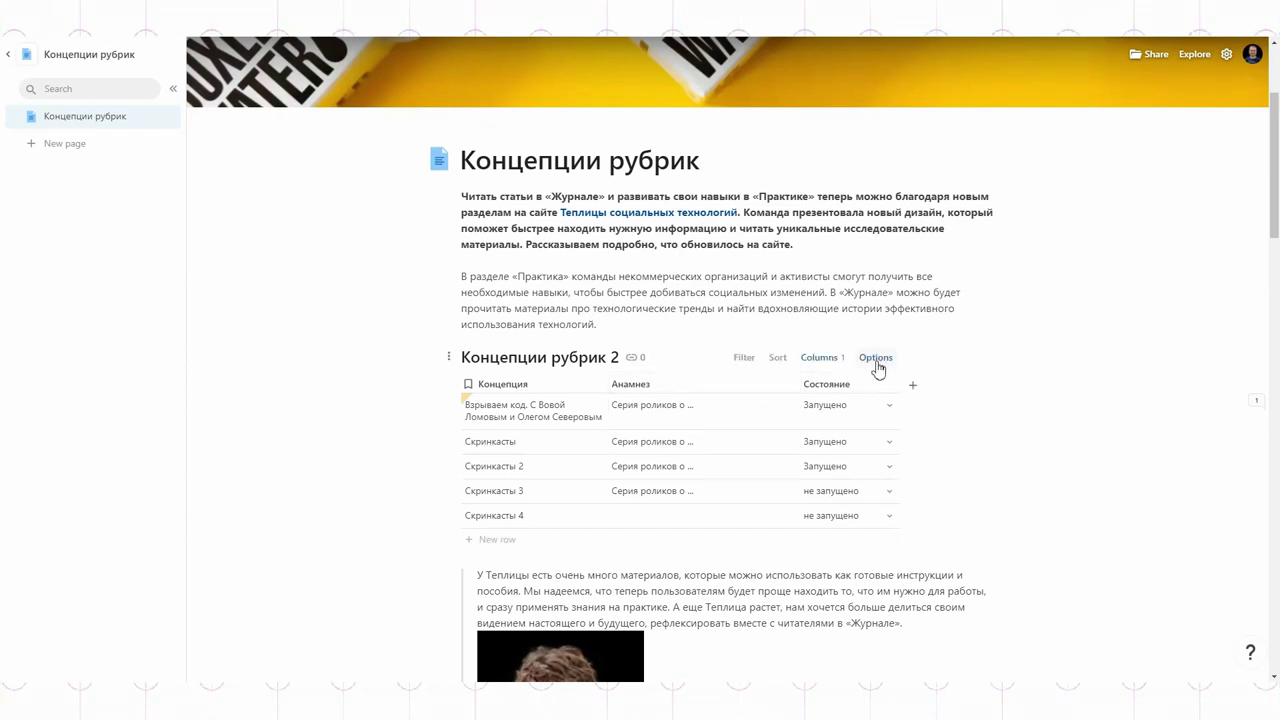
Step: Unhide the Полное описание column in the Концепции рубрик 2 table
click(876, 358)
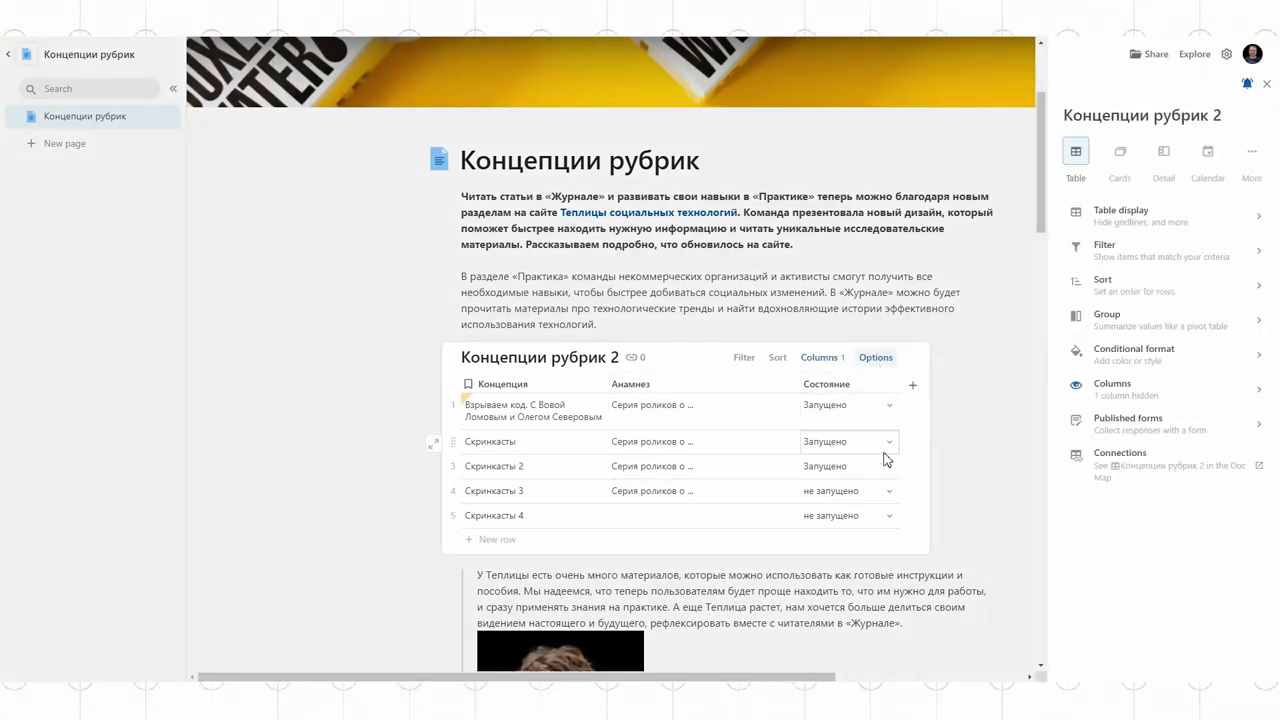
click(1120, 390)
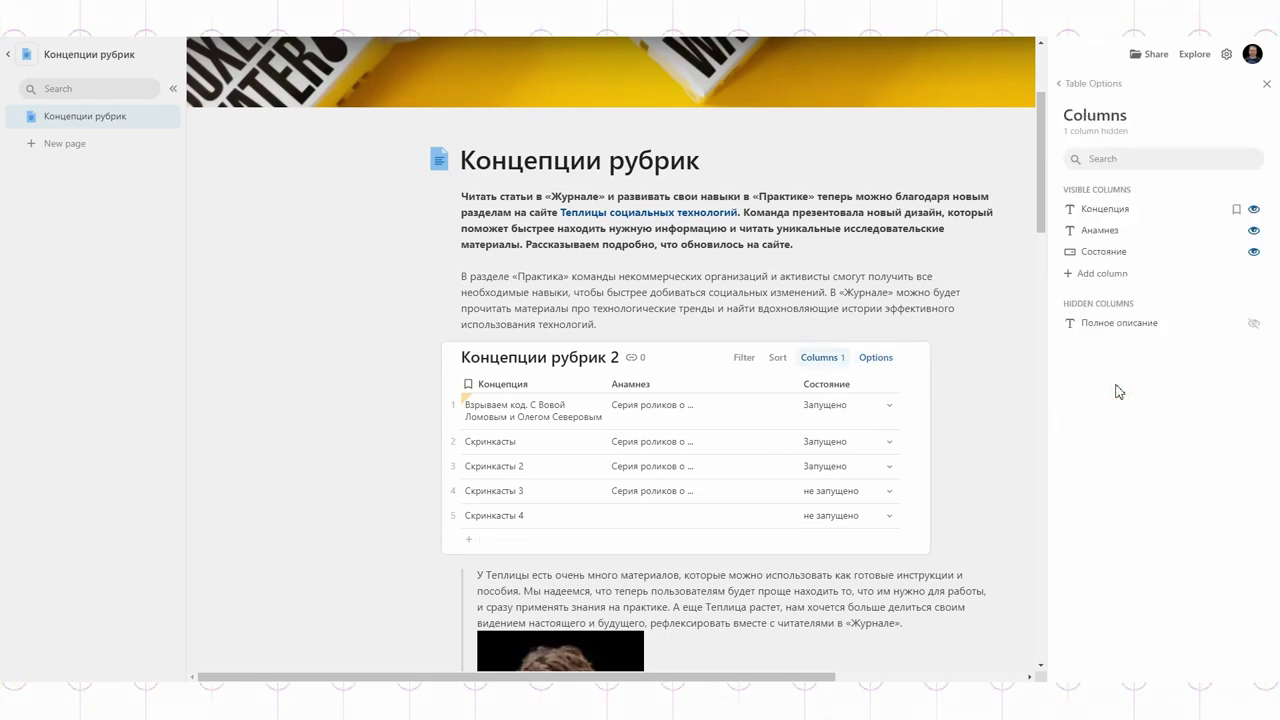
click(1255, 330)
click(923, 443)
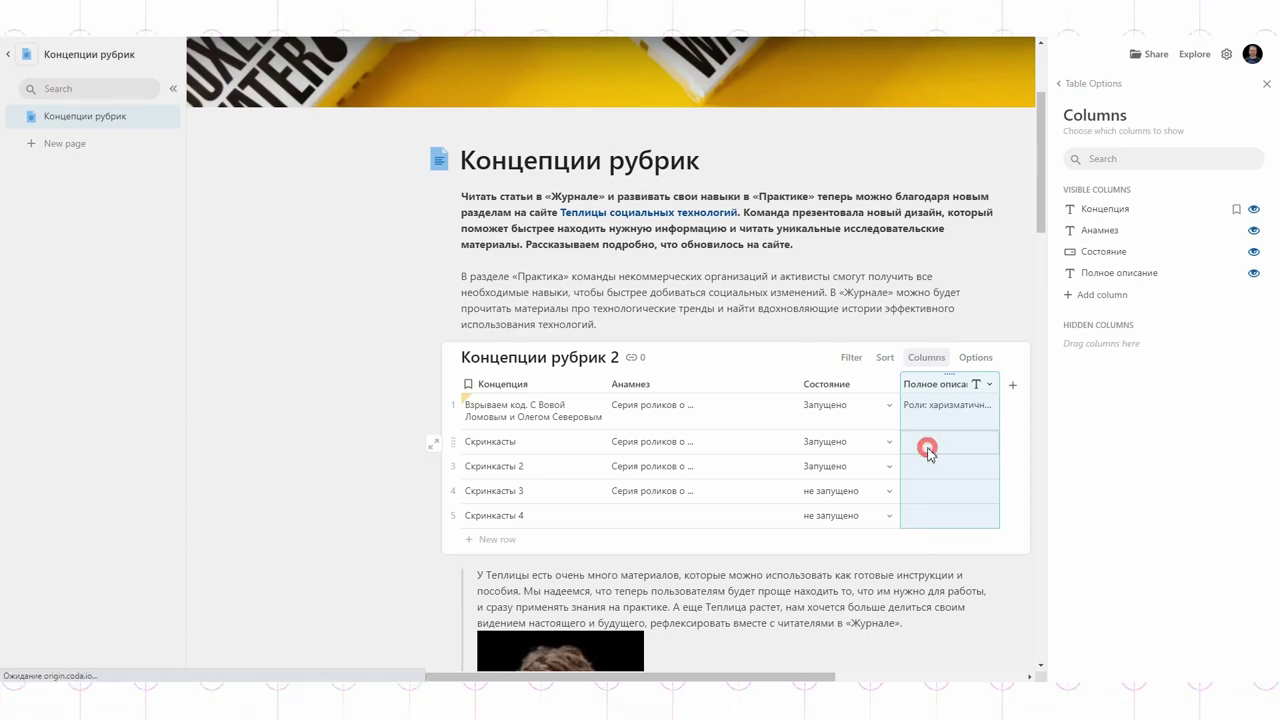
scroll(886, 474, down, 10)
scroll(865, 480, up, 10)
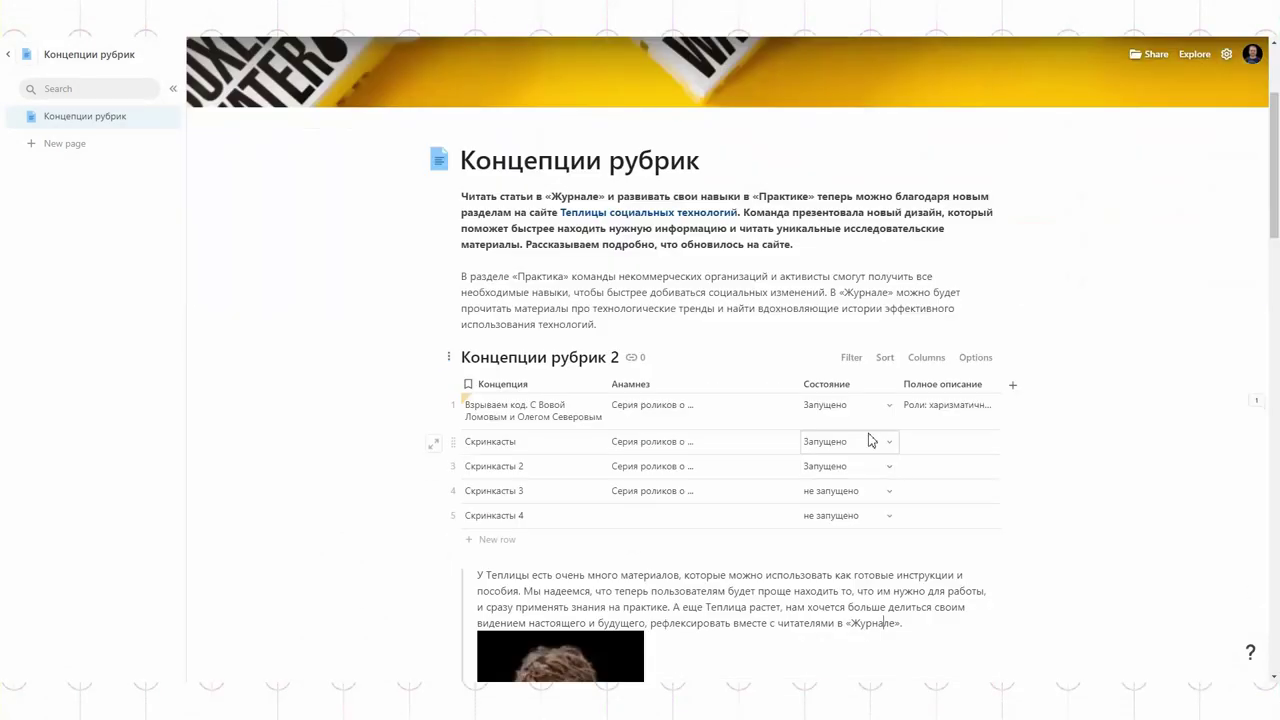
Step: Paste the Концепции рубрик 2 table as a linked view at the end of the article
scroll(914, 480, down, 10)
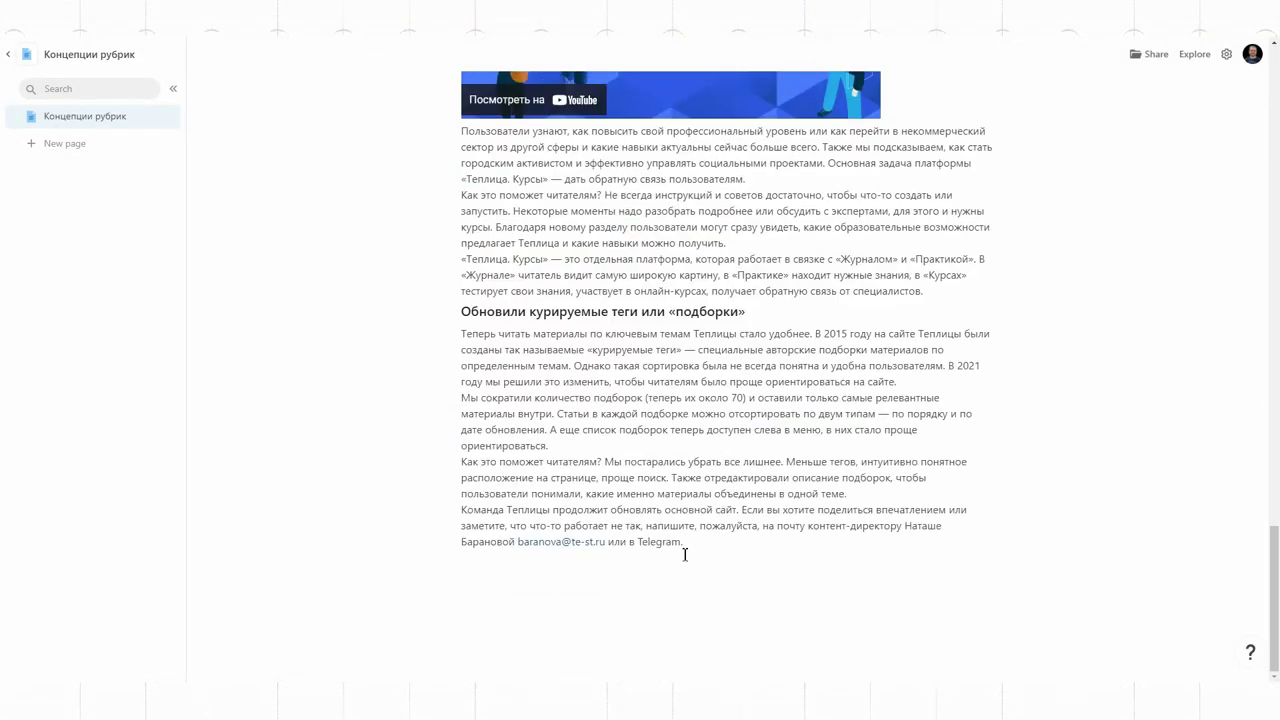
key(ctrl+v)
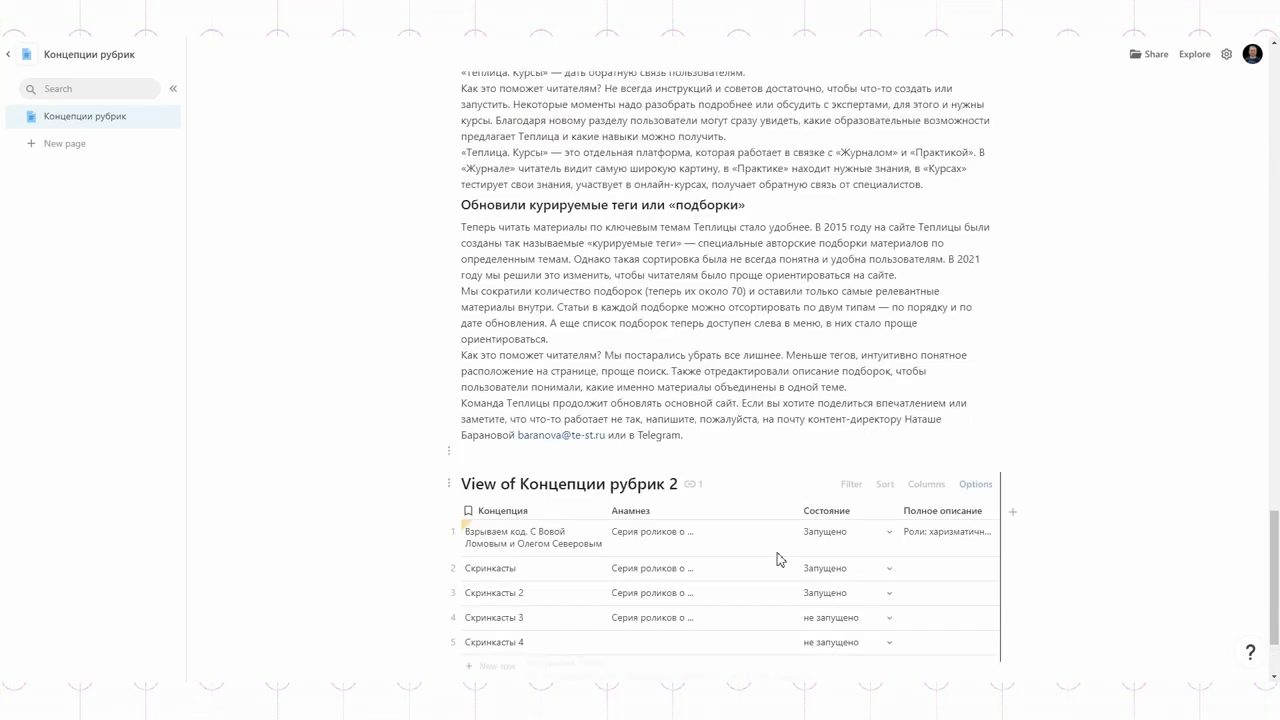
scroll(770, 525, down, 2)
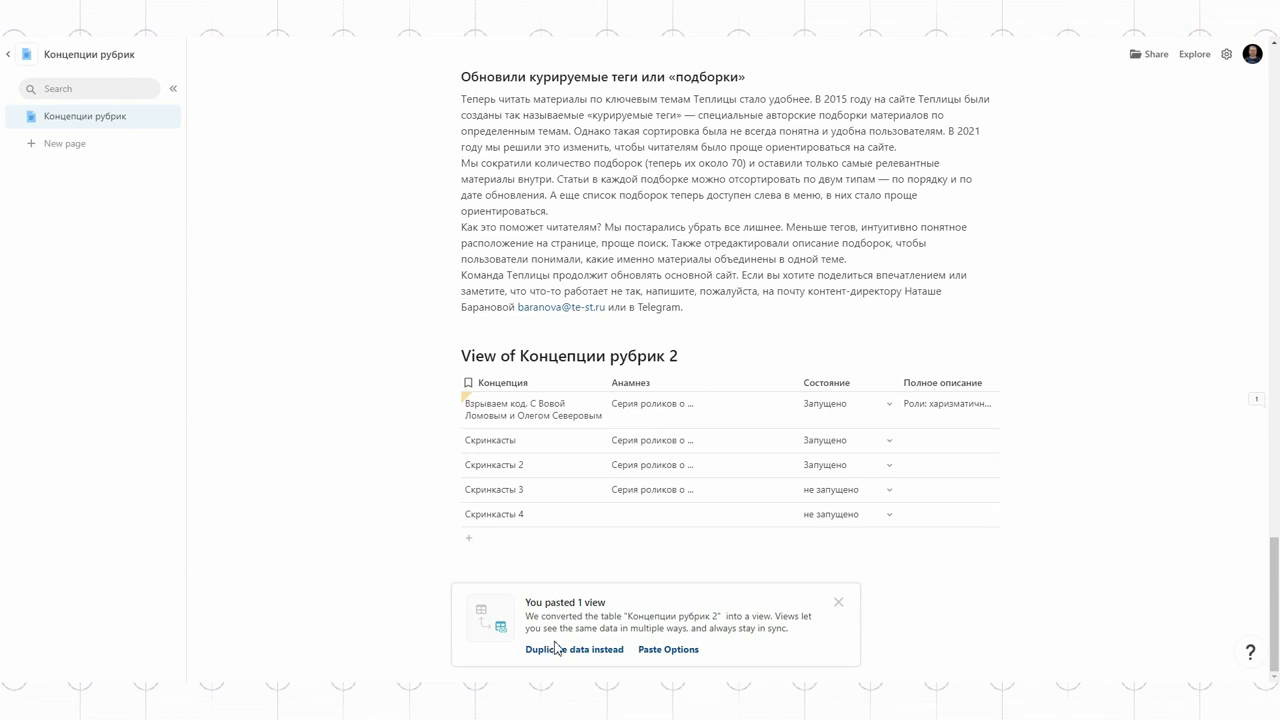
click(842, 602)
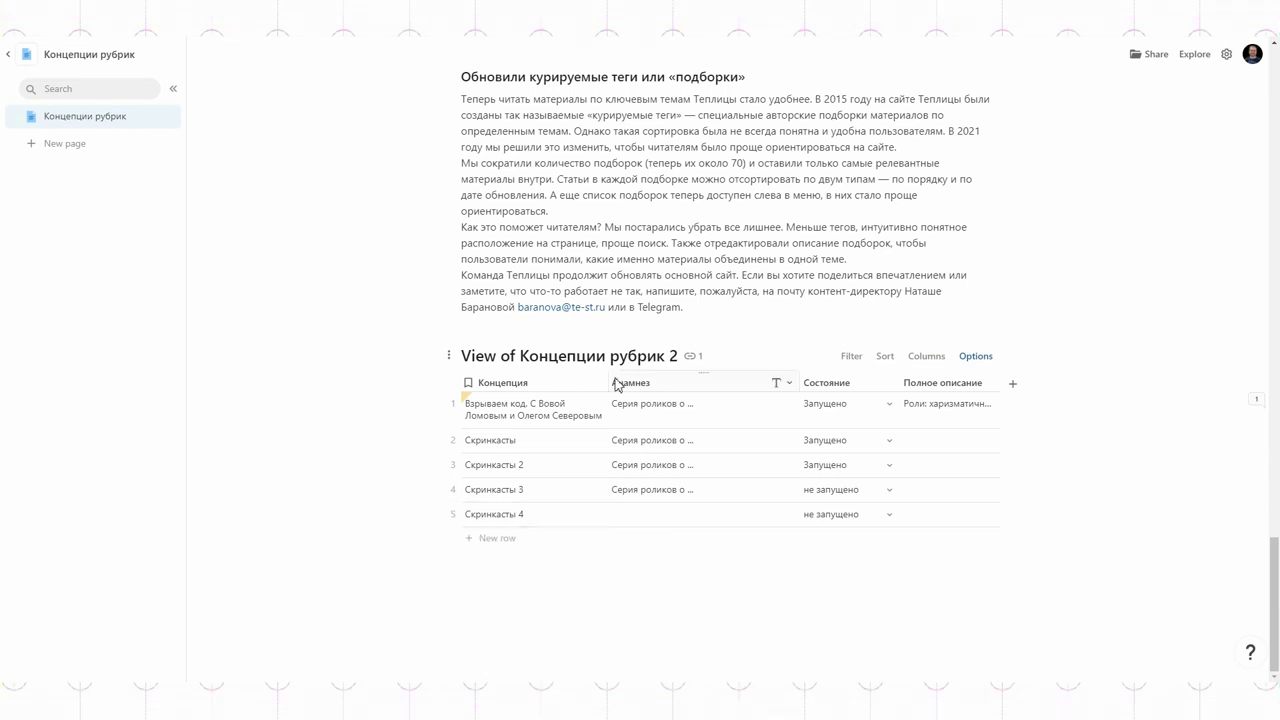
Step: Filter the pasted view on Состояние to show only не запущено rows
click(975, 356)
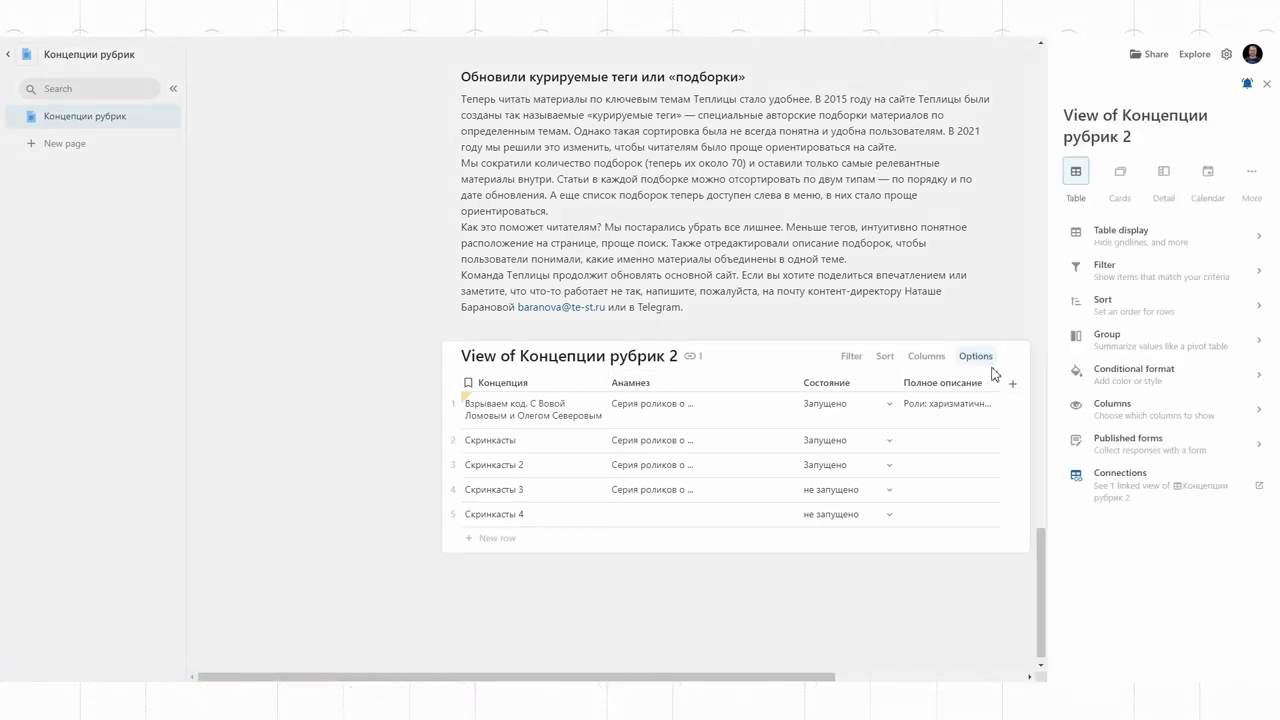
click(1123, 268)
click(1104, 211)
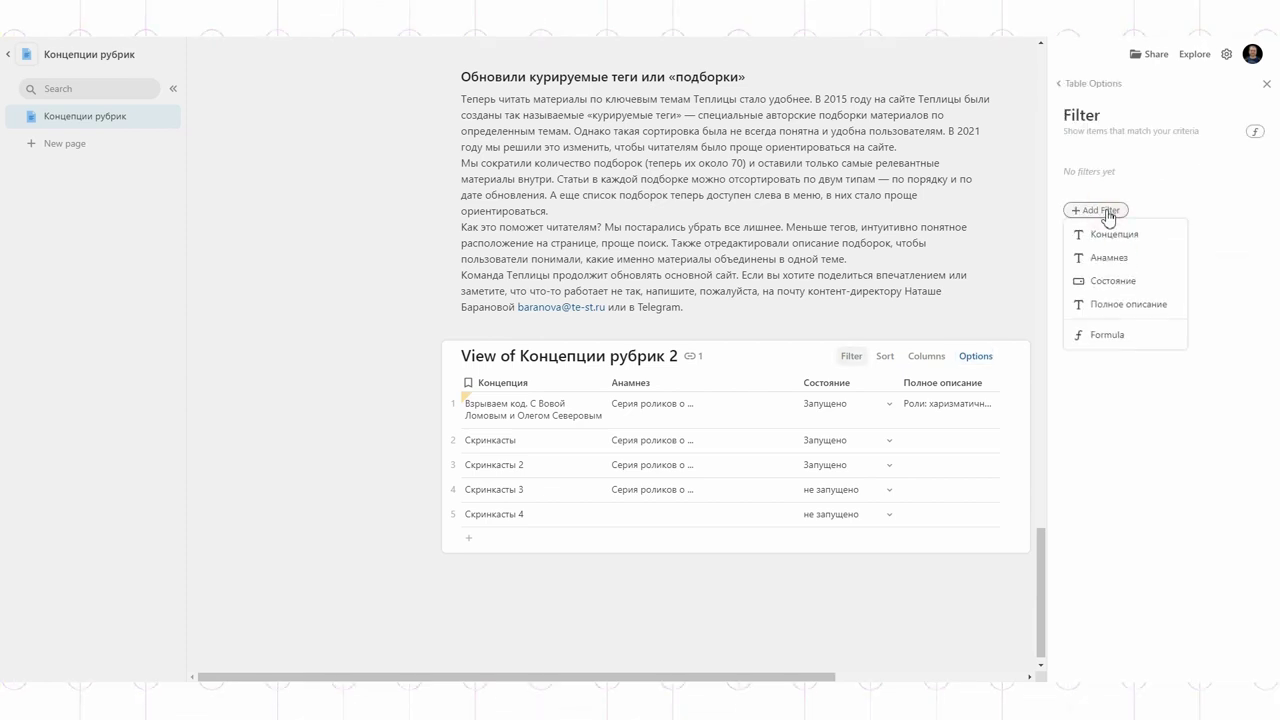
click(1116, 284)
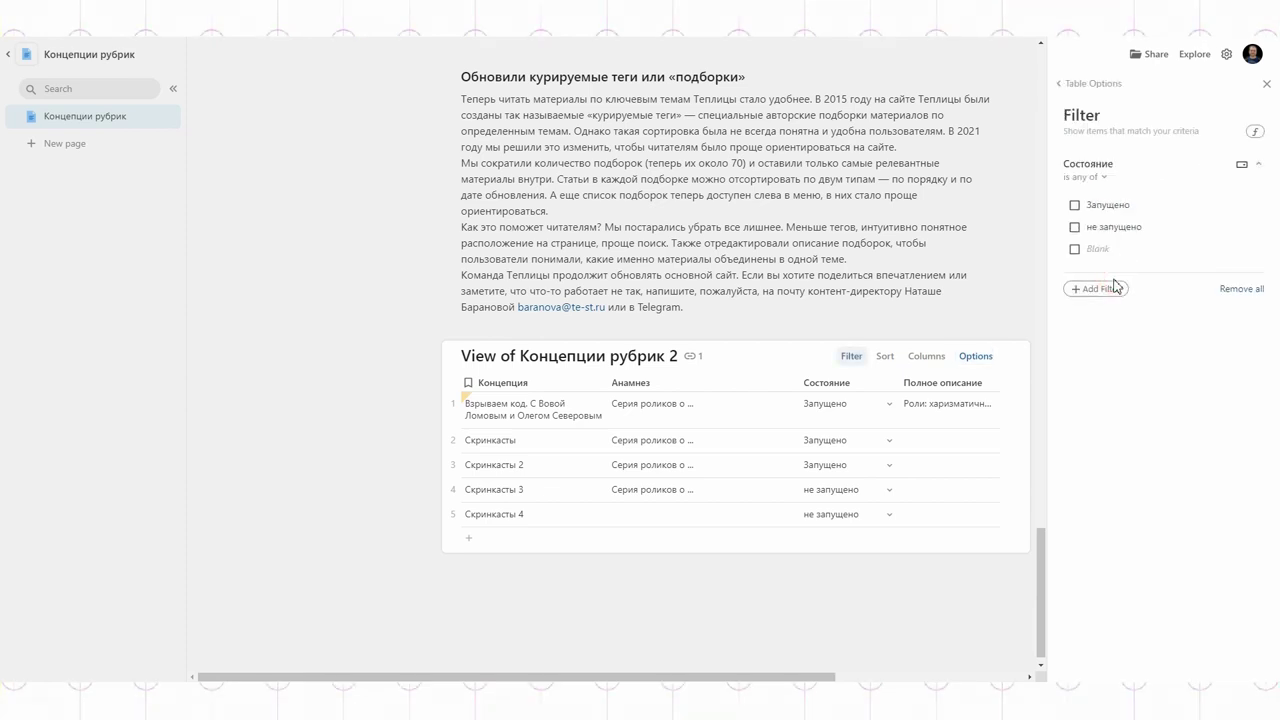
click(1075, 228)
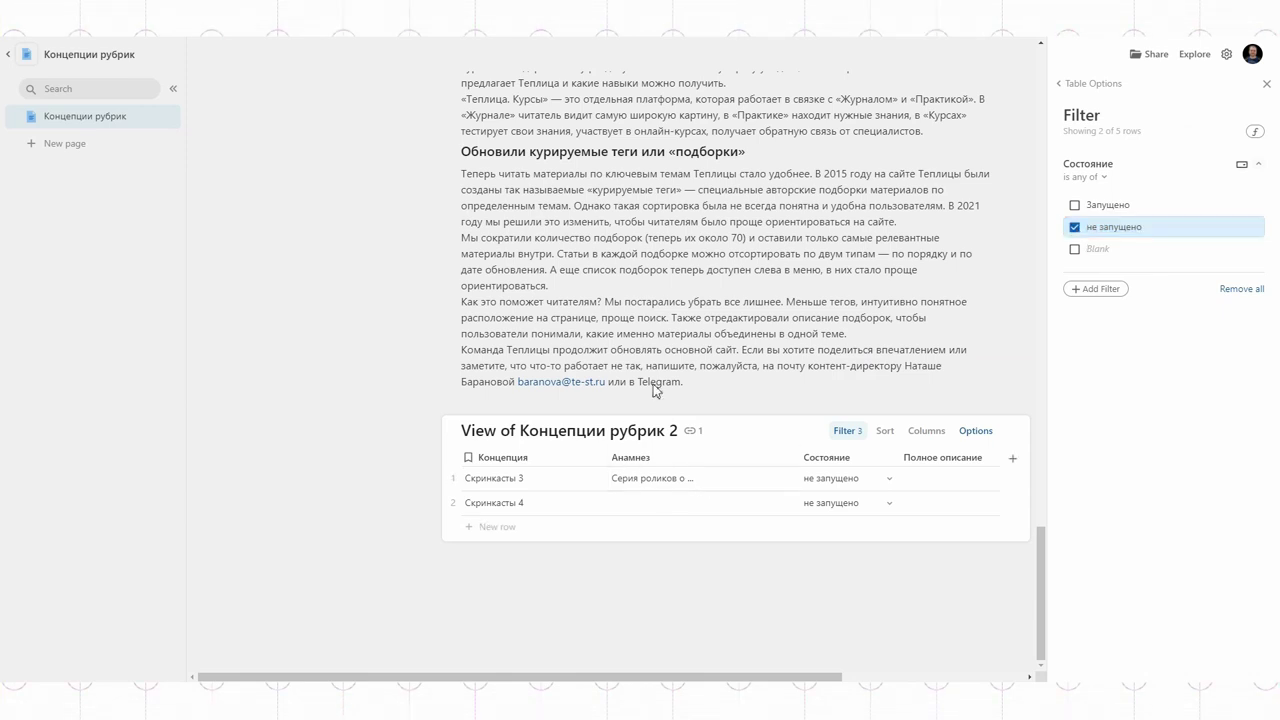
click(1267, 85)
Step: Select the view's title and start typing a new name
triple_click(460, 440)
text(H)
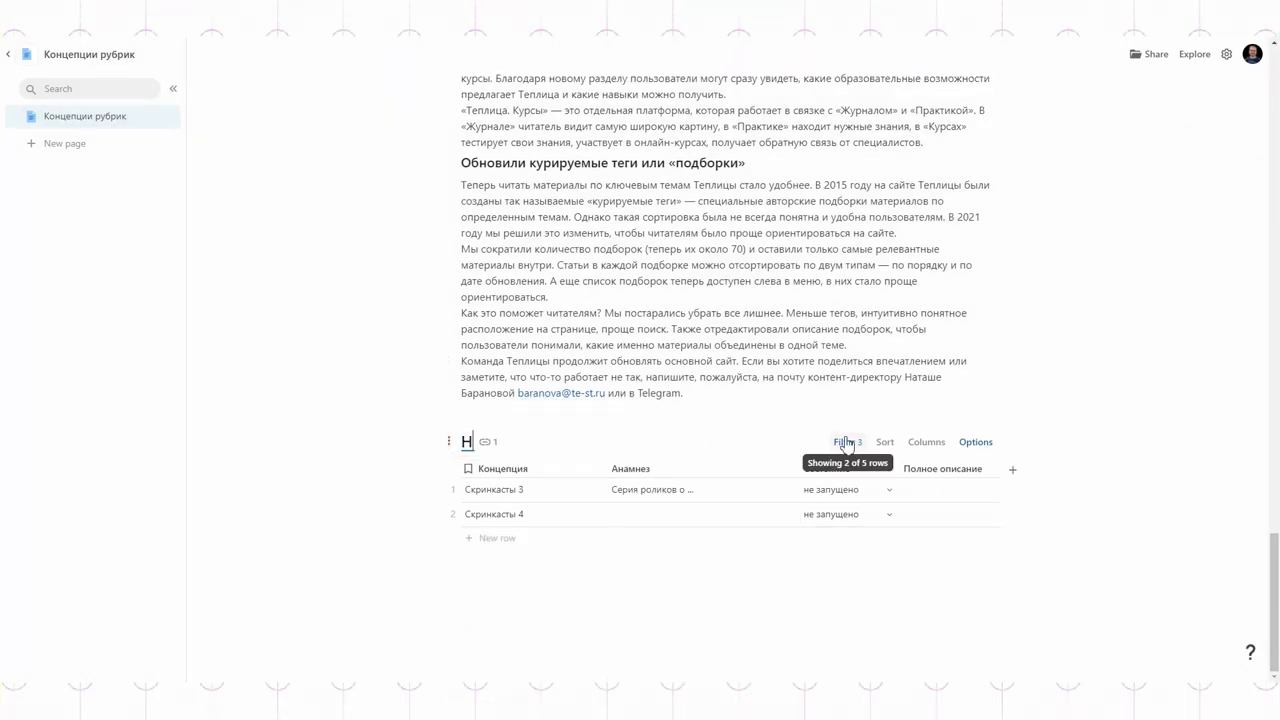
scroll(1080, 360, up, 20)
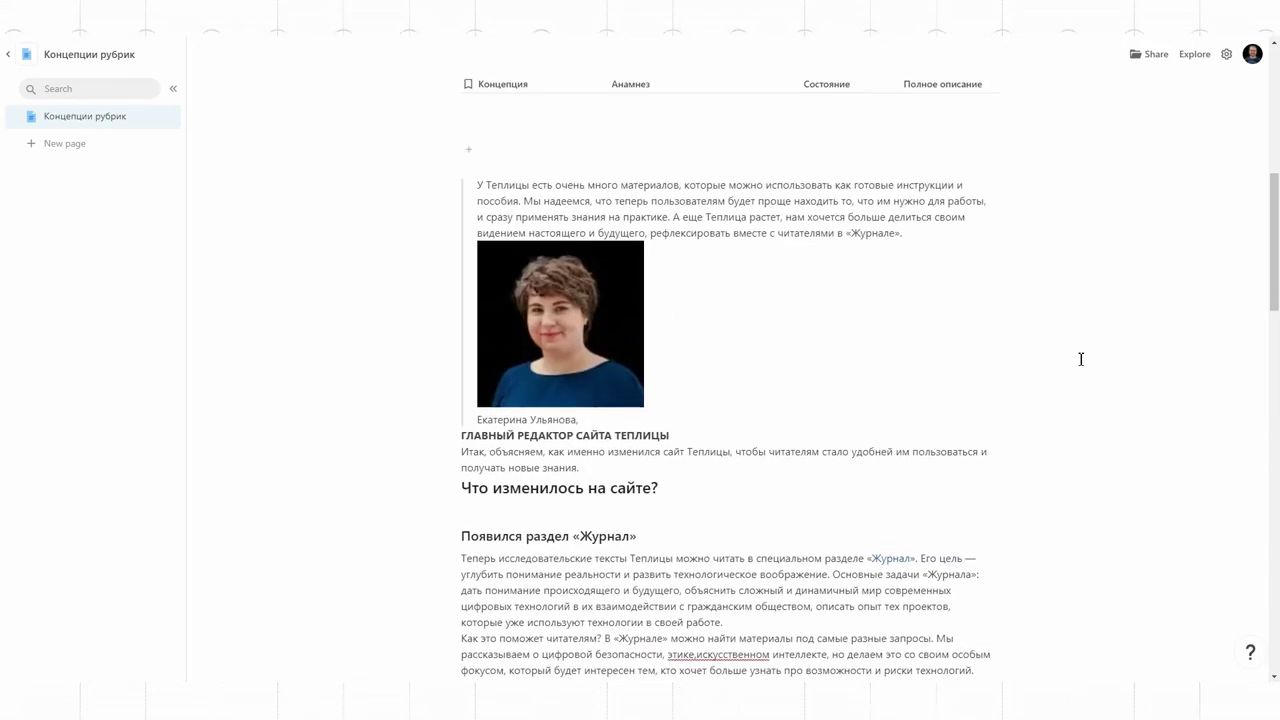
scroll(508, 380, down, 5)
Step: Enter Скринкаст 5 in a new Концепция row and set its Состояние to не запущено
click(525, 407)
text(Скринкаст 5)
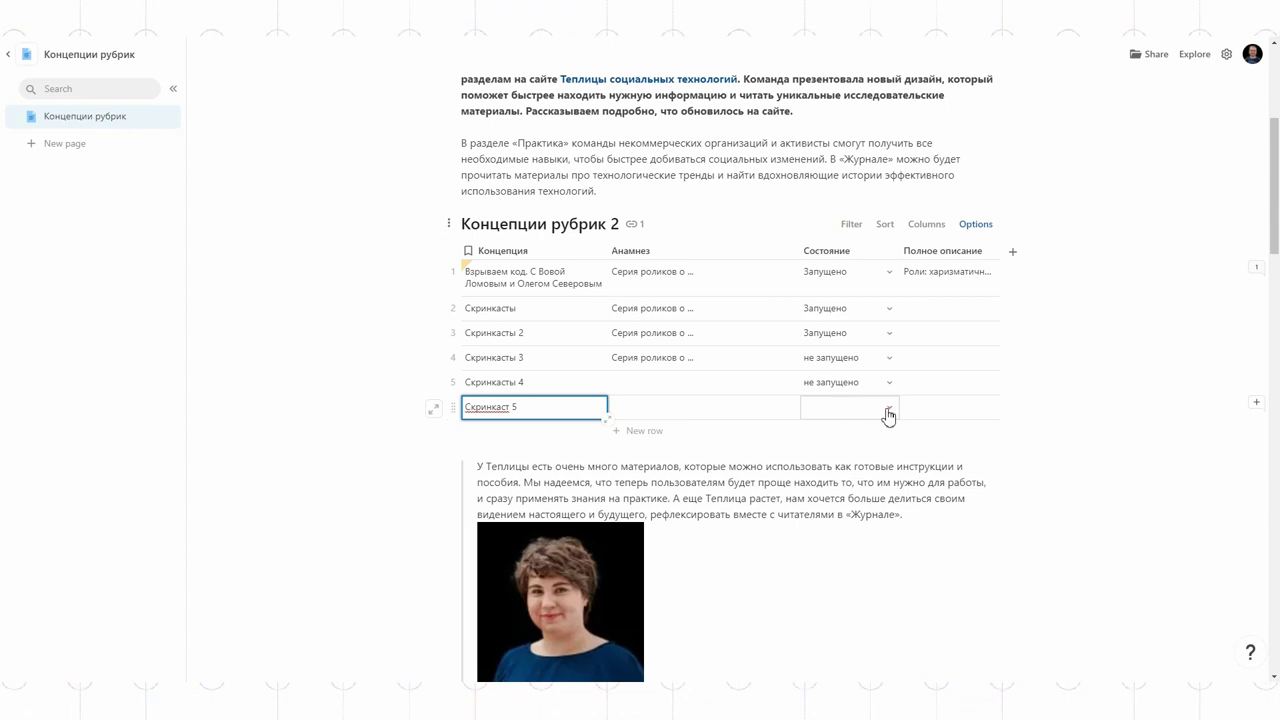
click(888, 416)
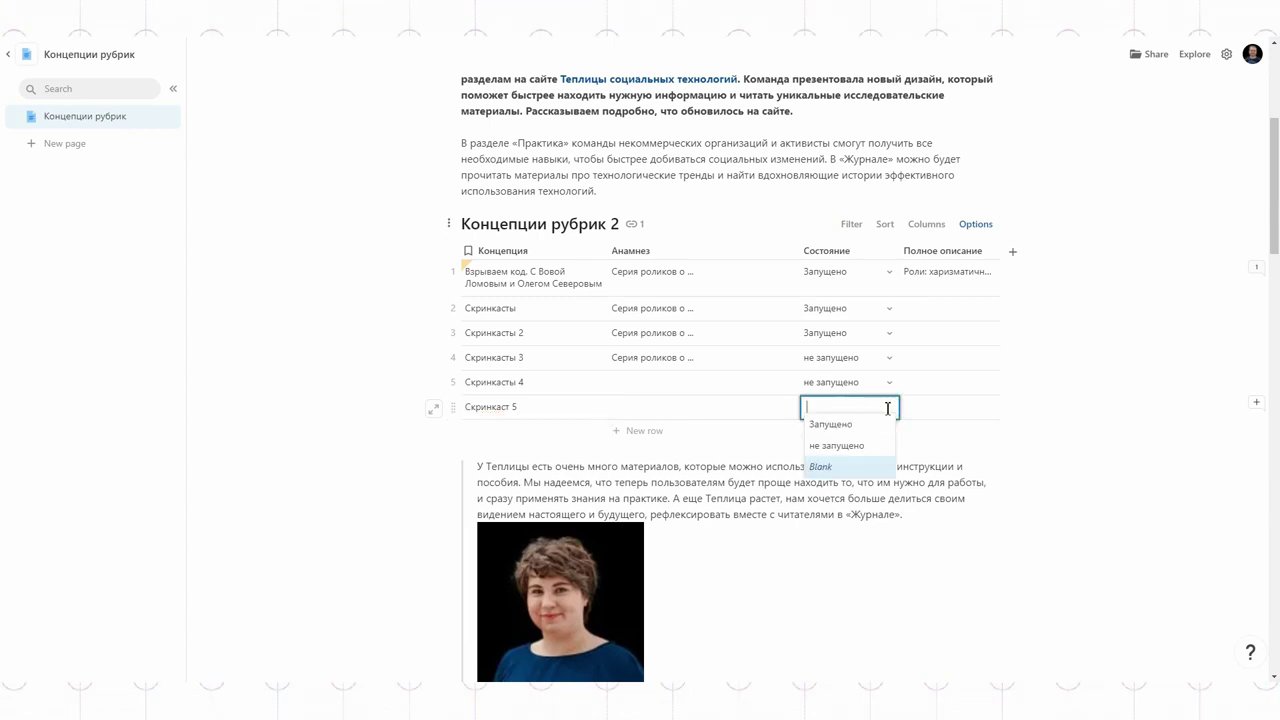
click(836, 444)
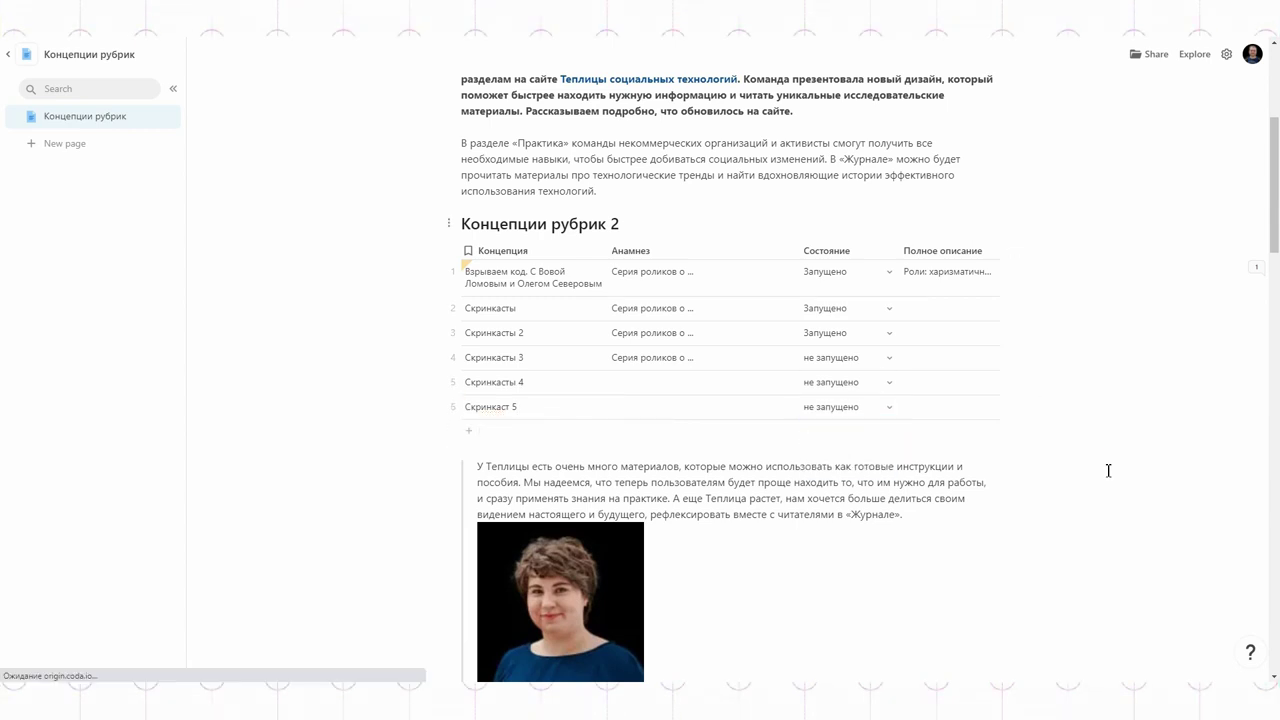
scroll(1094, 472, down, 20)
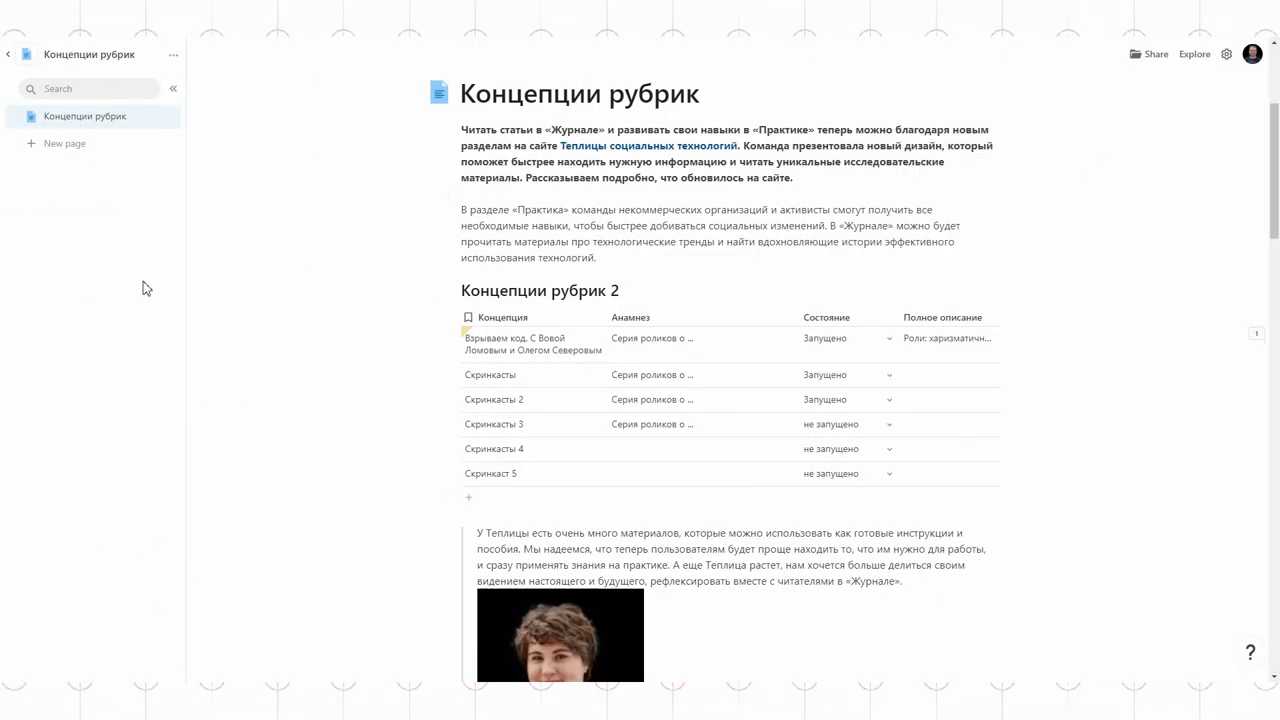
Step: Create a subpage under Концепции рубрик titled Таблица "Концепции рубрик"
click(164, 116)
click(190, 135)
click(517, 115)
text(Ta)
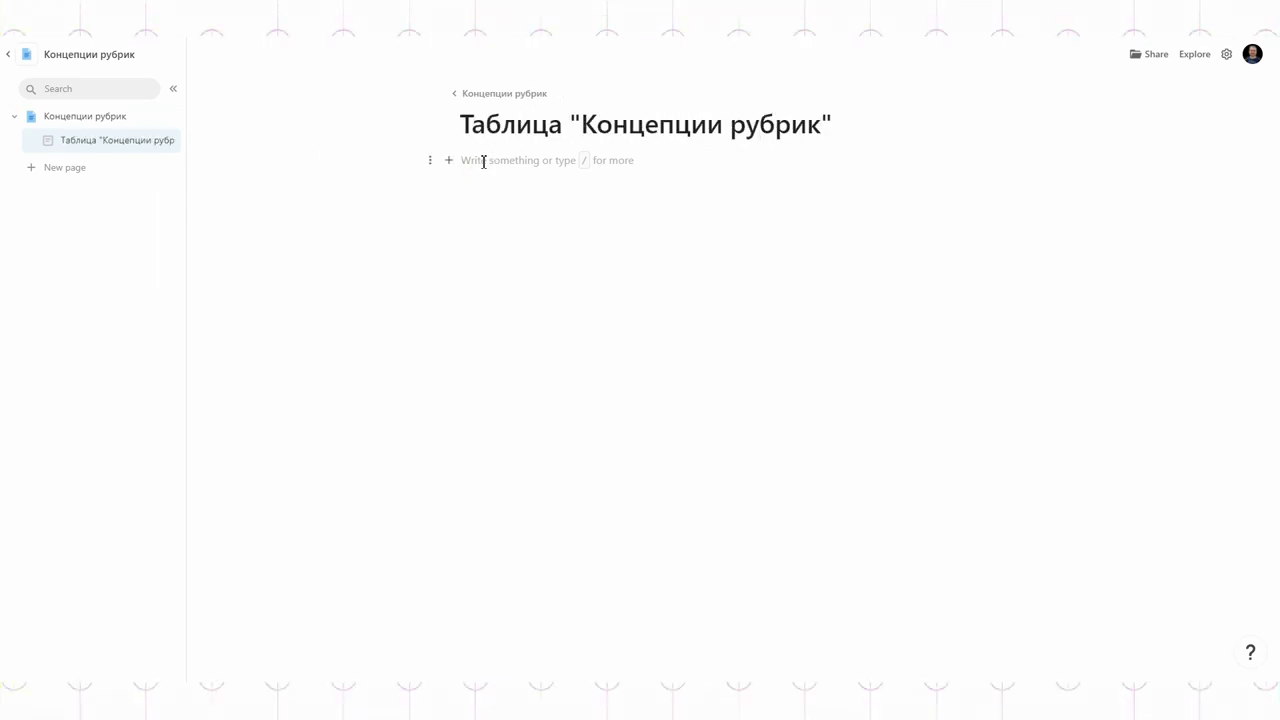
Step: Copy the Концепции рубрик 2 table into the subpage as an independent duplicated copy
click(105, 116)
key(Escape)
key(ctrl+c)
click(117, 140)
key(ctrl+v)
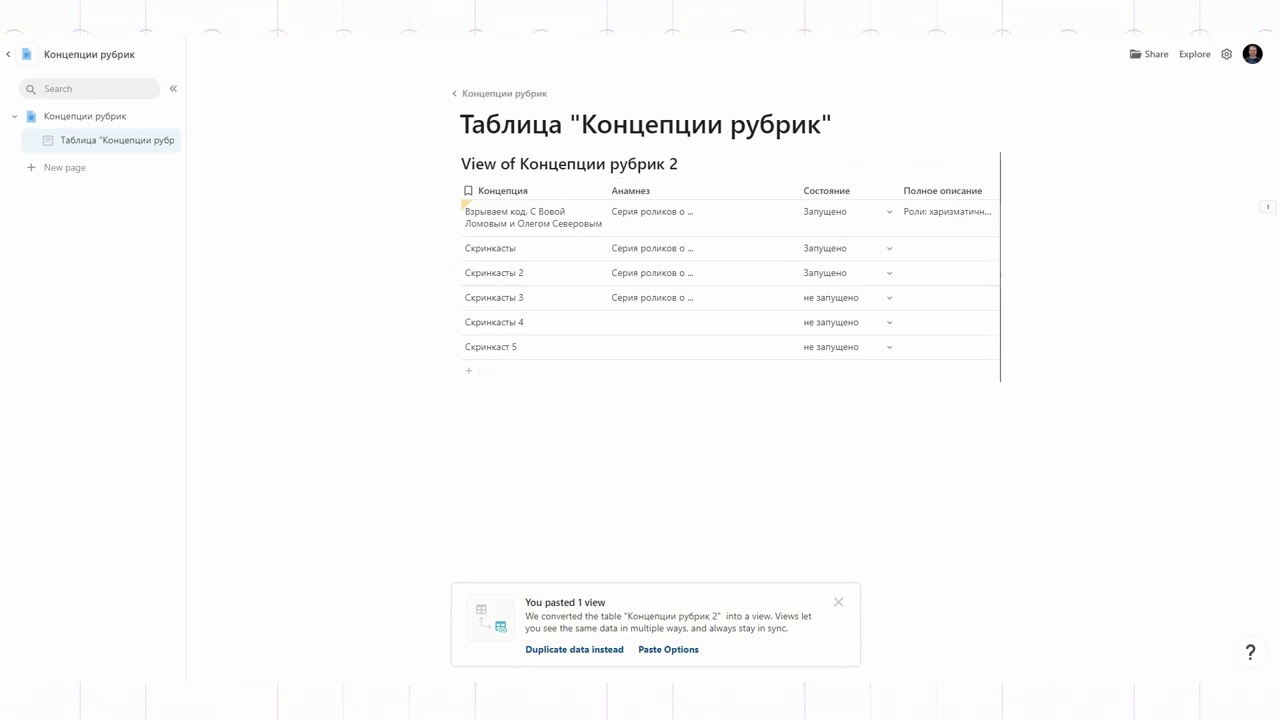
click(549, 650)
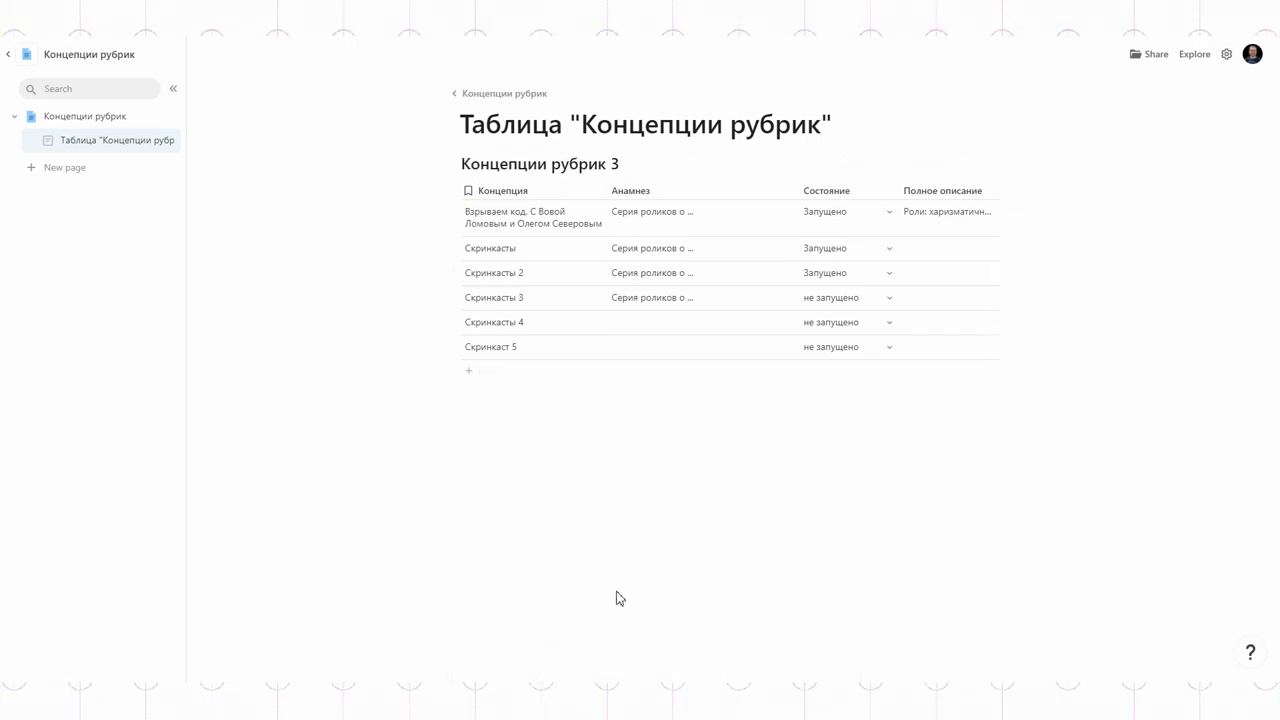
Step: Rename the duplicated table to Концепции рубрик by removing the 3
double_click(617, 164)
key(BackSpace)
click(474, 364)
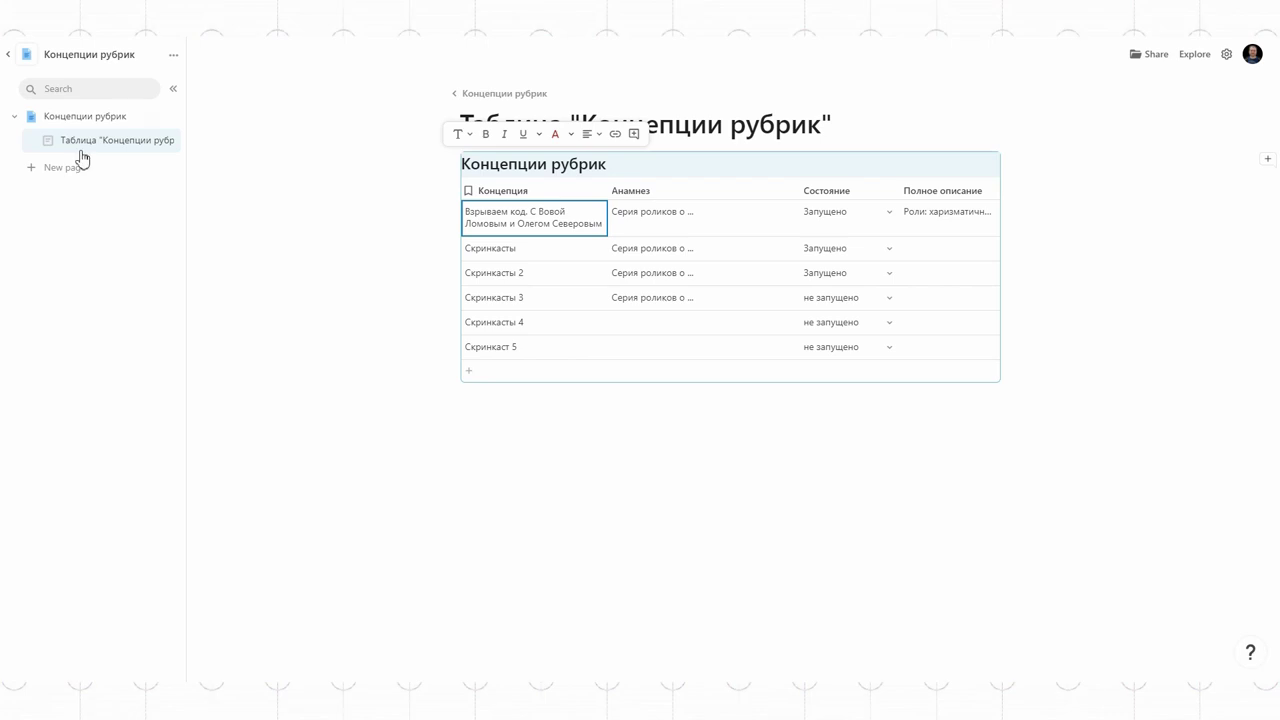
click(85, 116)
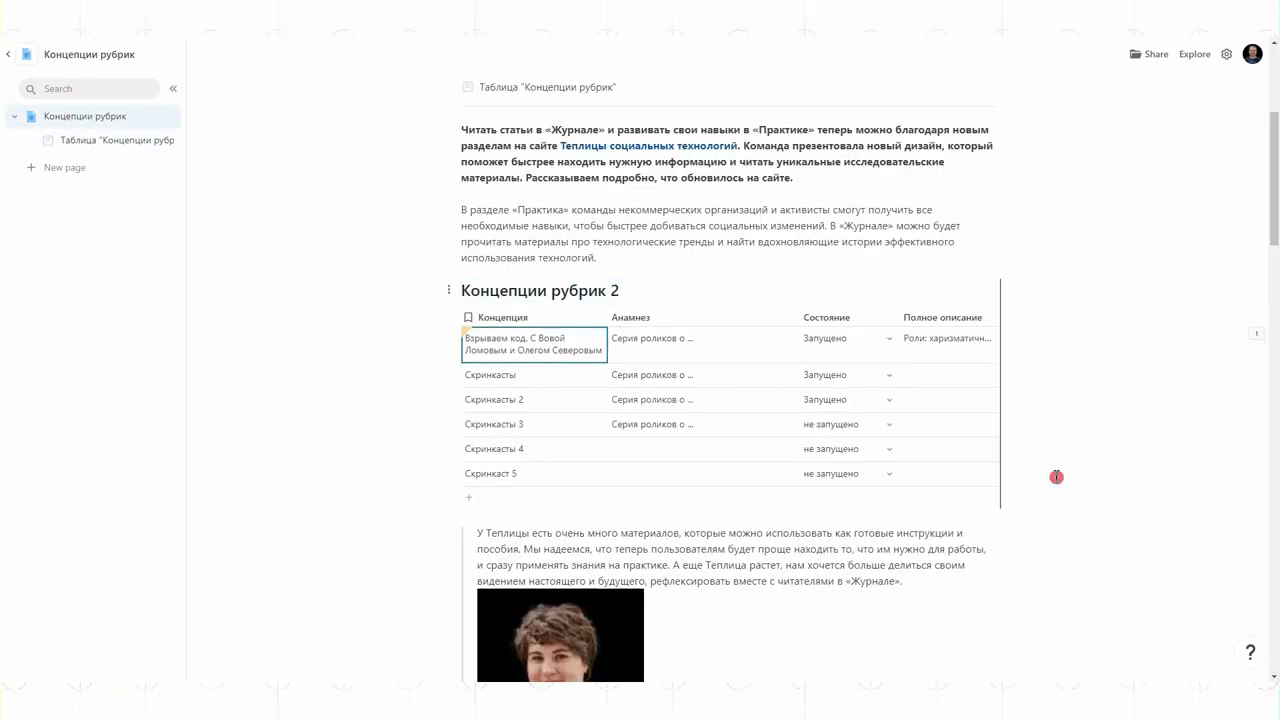
Step: Delete the Концепции рубрик 2 table and paste two linked views of Концепции рубрик
key(Delete)
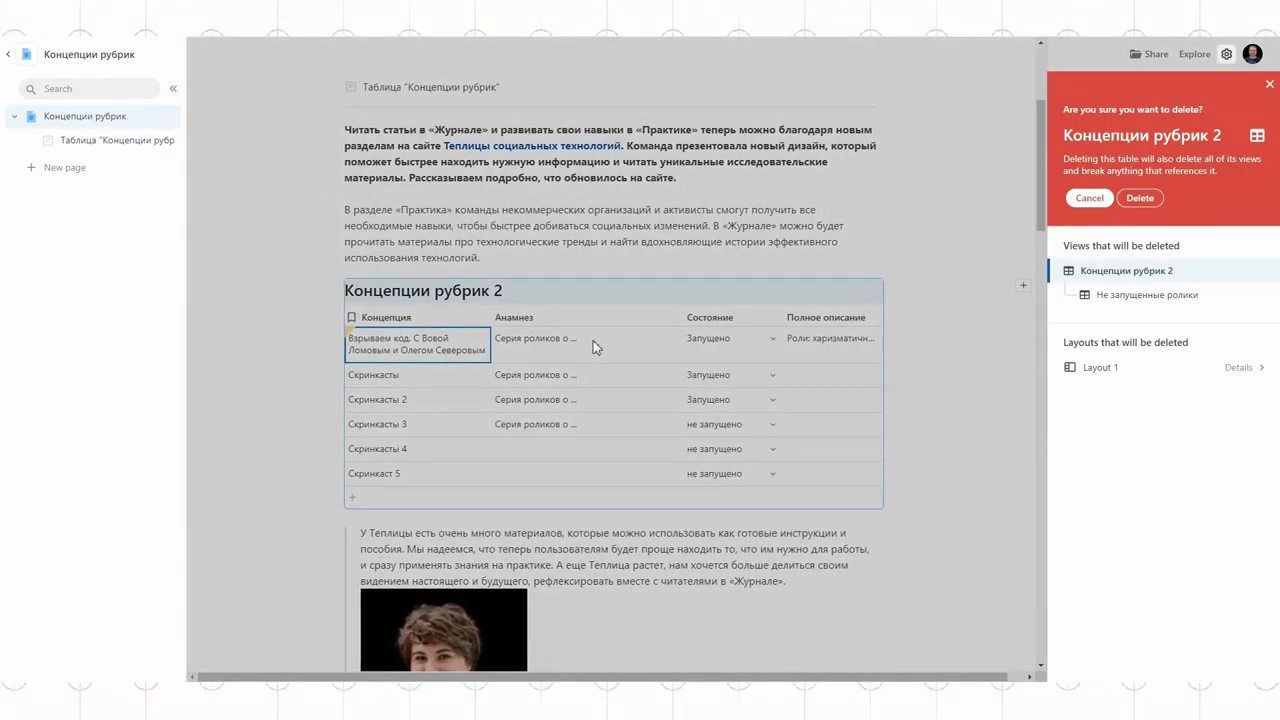
click(1140, 199)
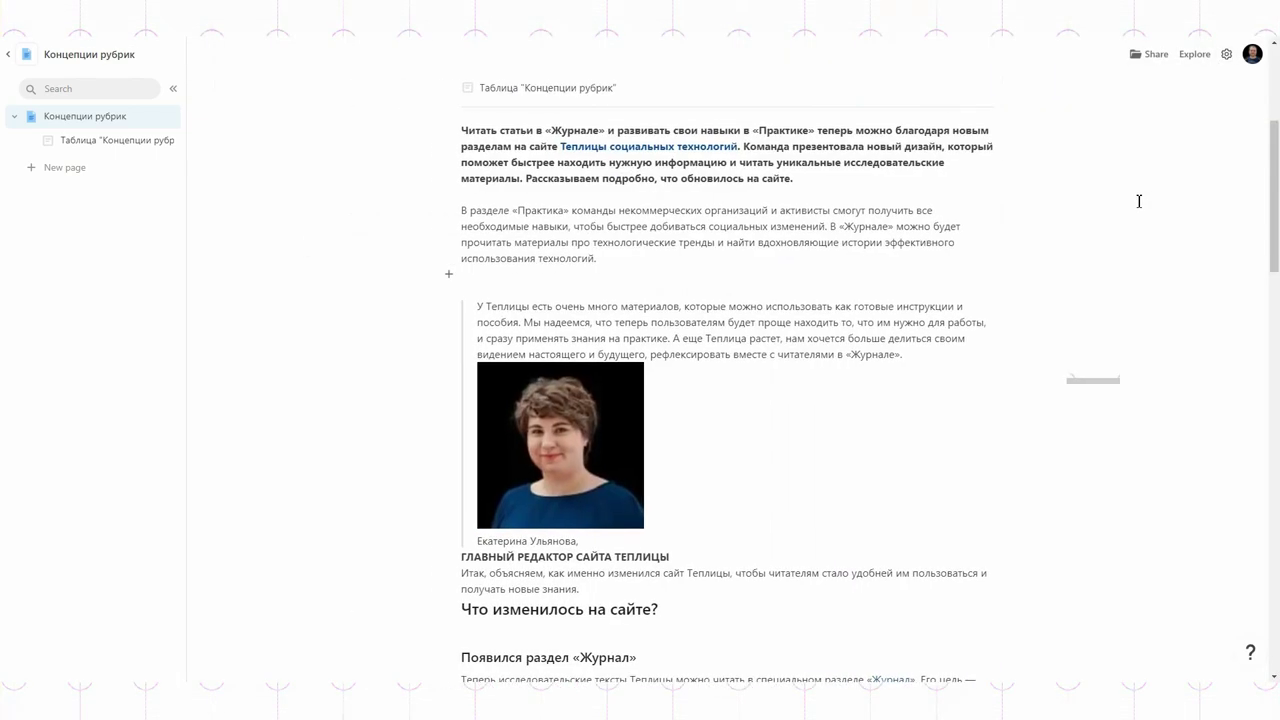
key(ctrl+v)
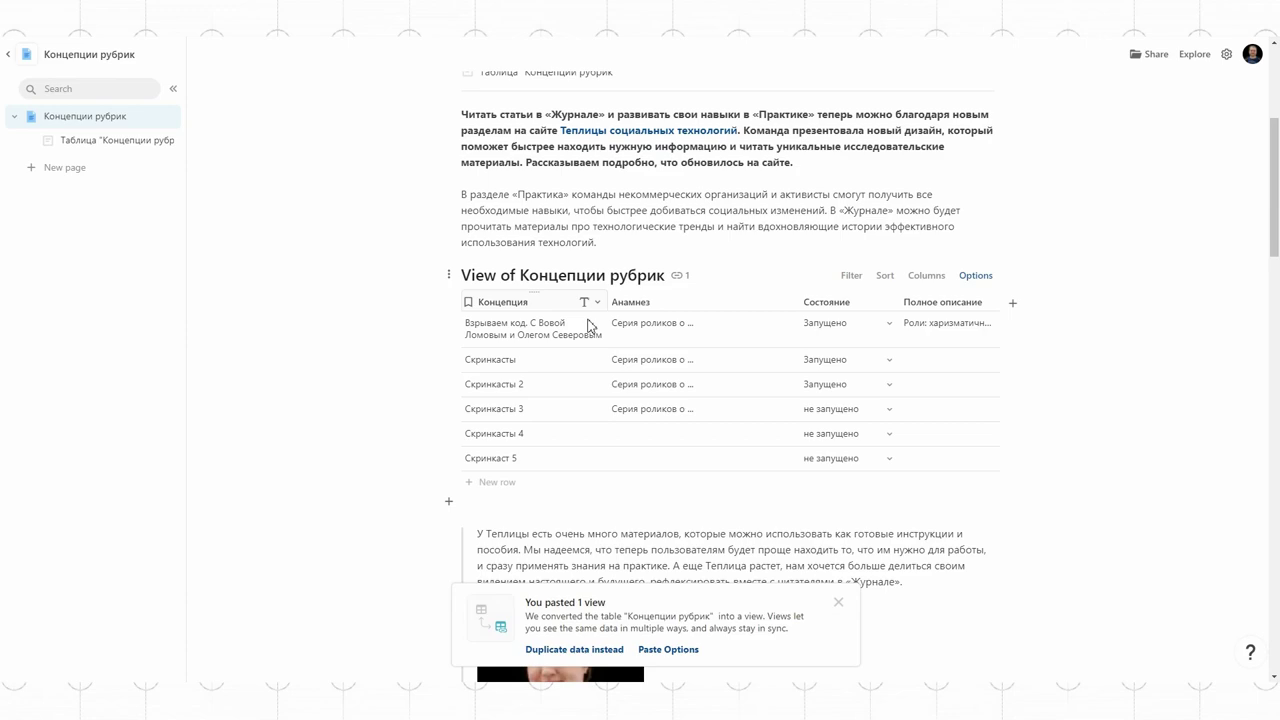
scroll(846, 583, down, 15)
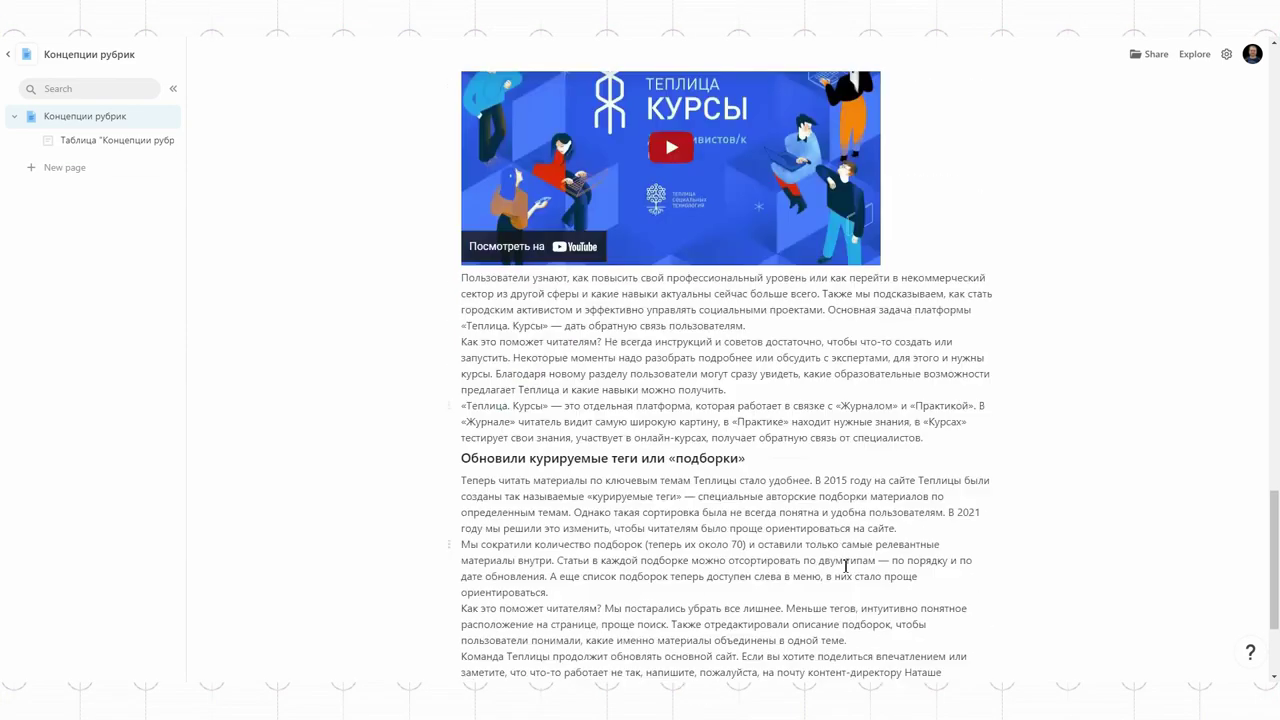
click(505, 565)
key(ctrl+v)
scroll(846, 603, up, 20)
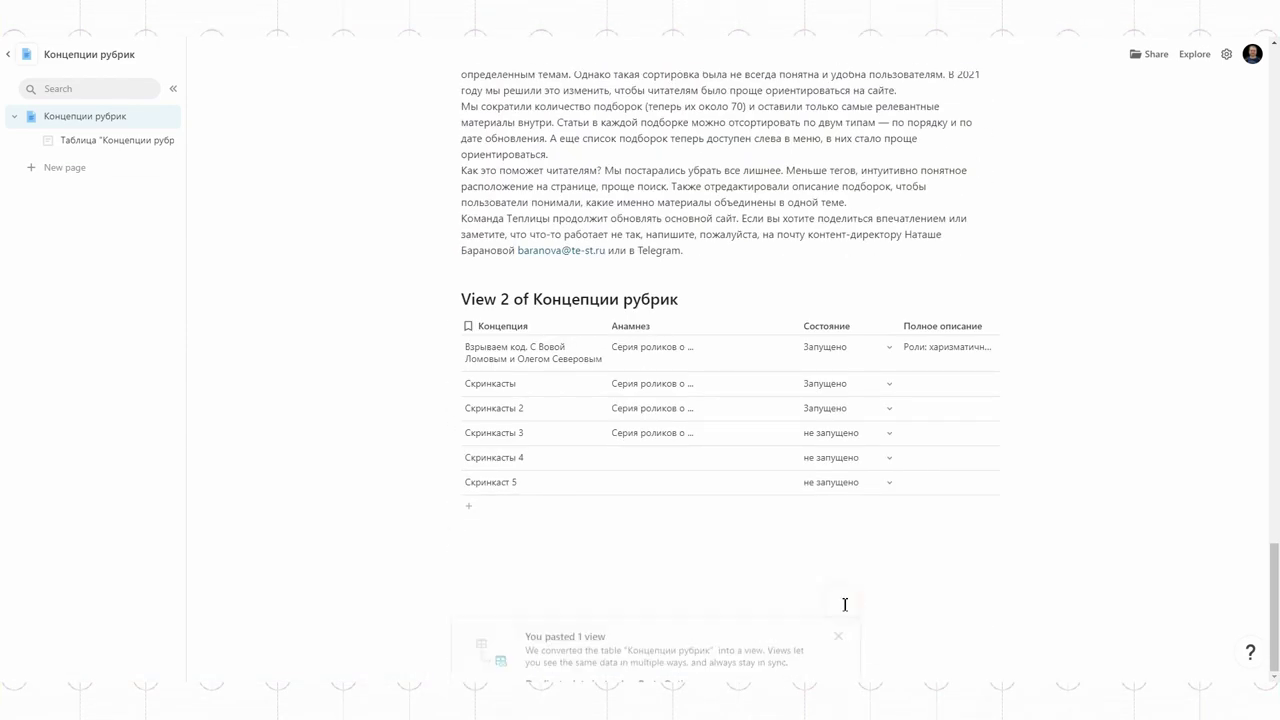
Step: Filter the first view to Состояние Запущено and title it 'Запущенные ролики'
click(975, 370)
click(1120, 294)
click(1100, 209)
click(1100, 289)
click(1075, 205)
click(560, 370)
text(Запущенные ролики)
Step: Filter the second view to не запущено rows and title it 'Не запущенные ролики'
click(730, 498)
scroll(814, 534, down, 15)
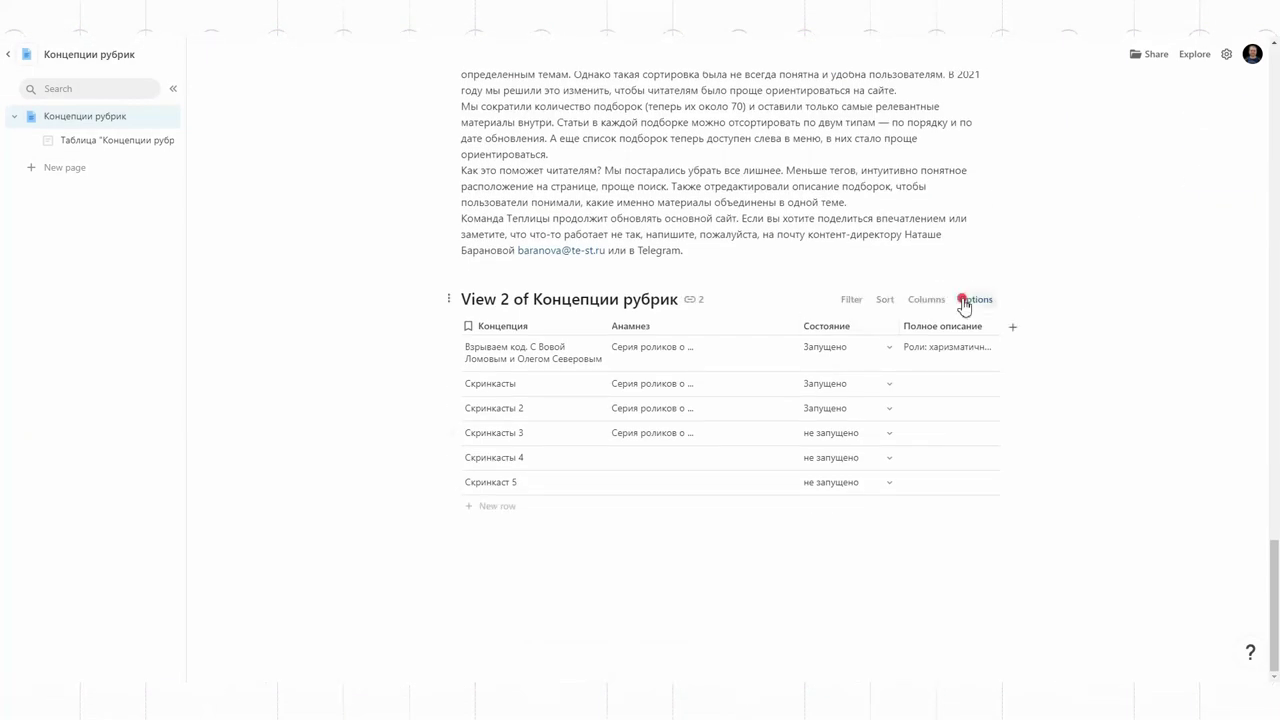
click(966, 300)
click(1096, 210)
click(1097, 283)
click(1094, 226)
click(528, 374)
text(Не запущенные ролики)
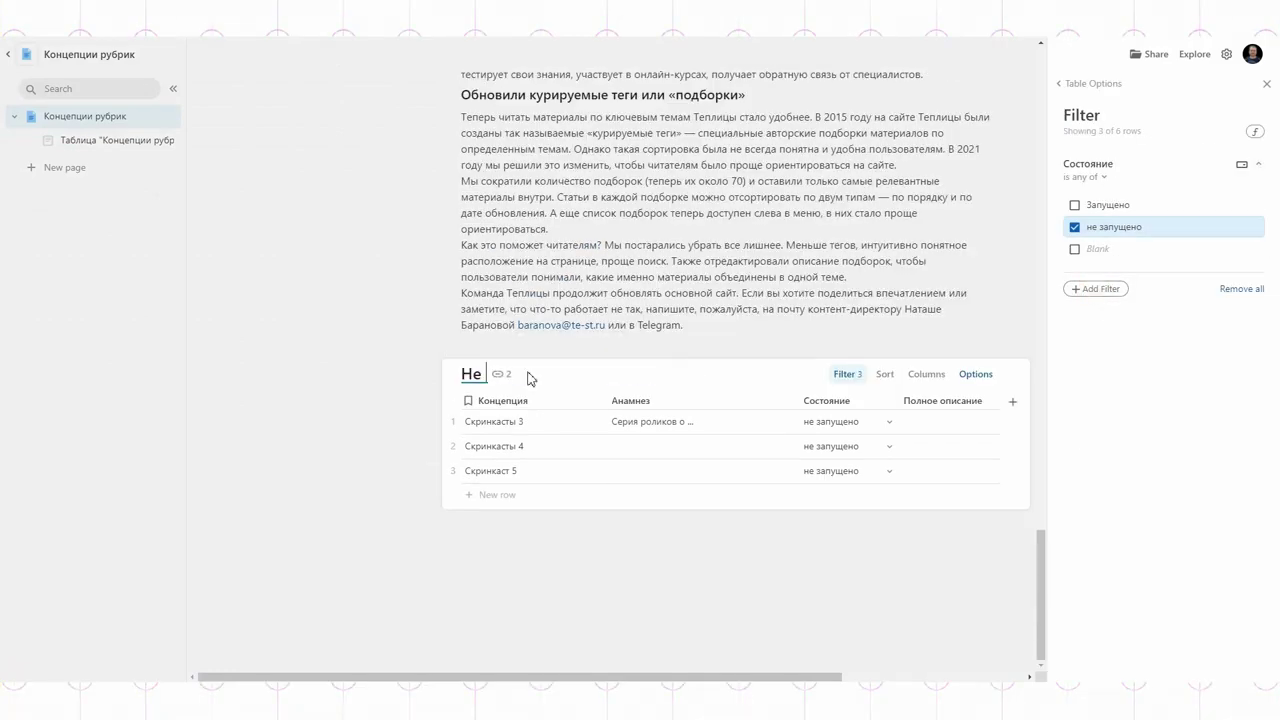
click(666, 524)
scroll(623, 526, up, 20)
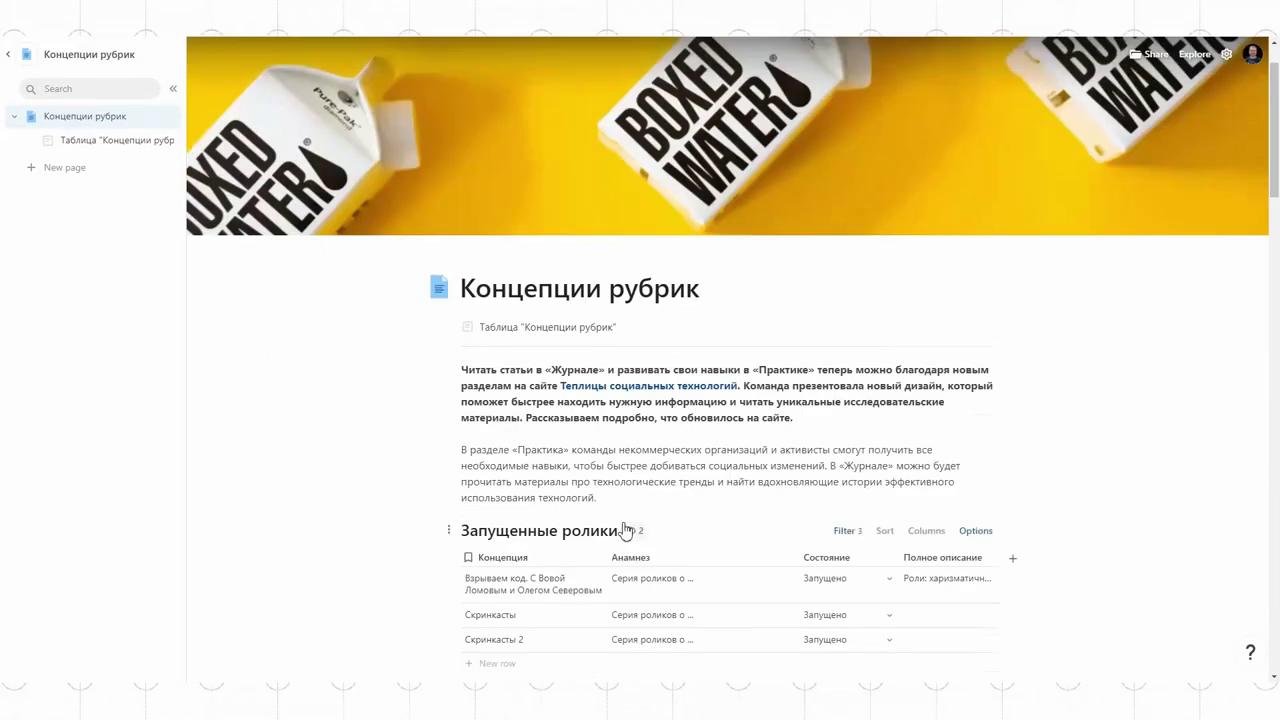
Step: Add row 7 named Скринкаст 6 with status не запущено to the Концепции рубрик table
scroll(463, 435, down, 3)
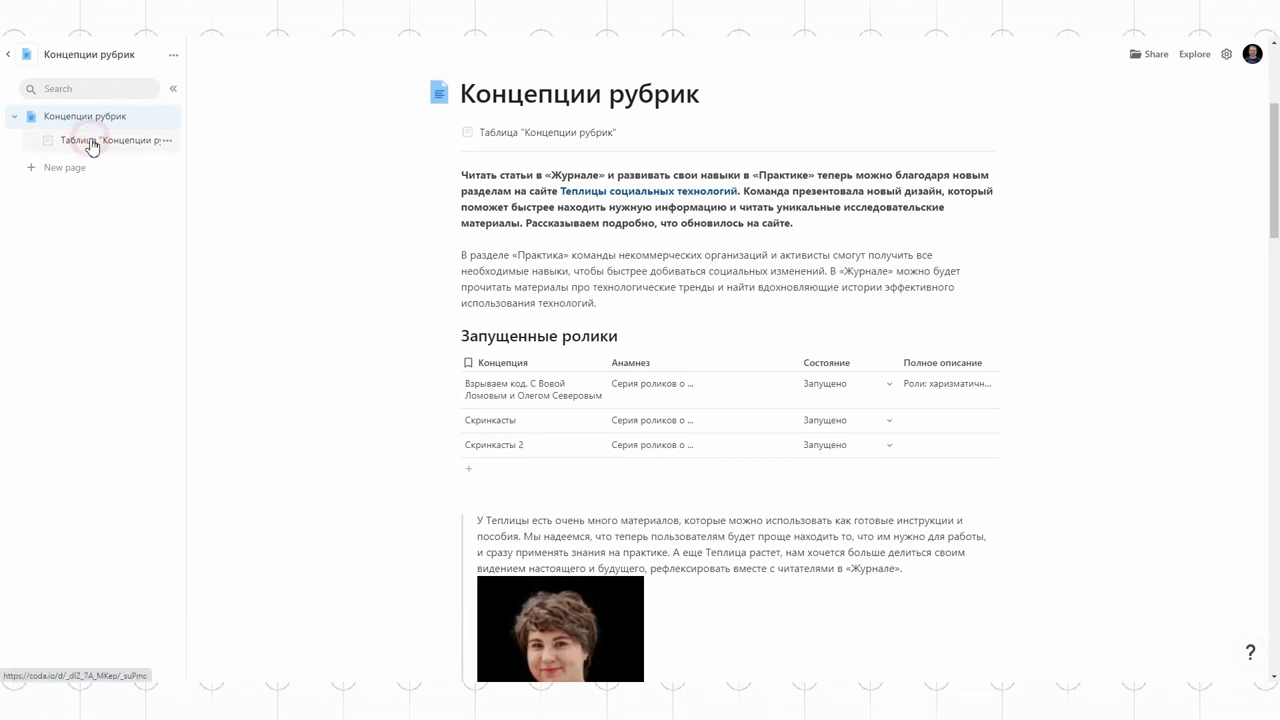
click(90, 144)
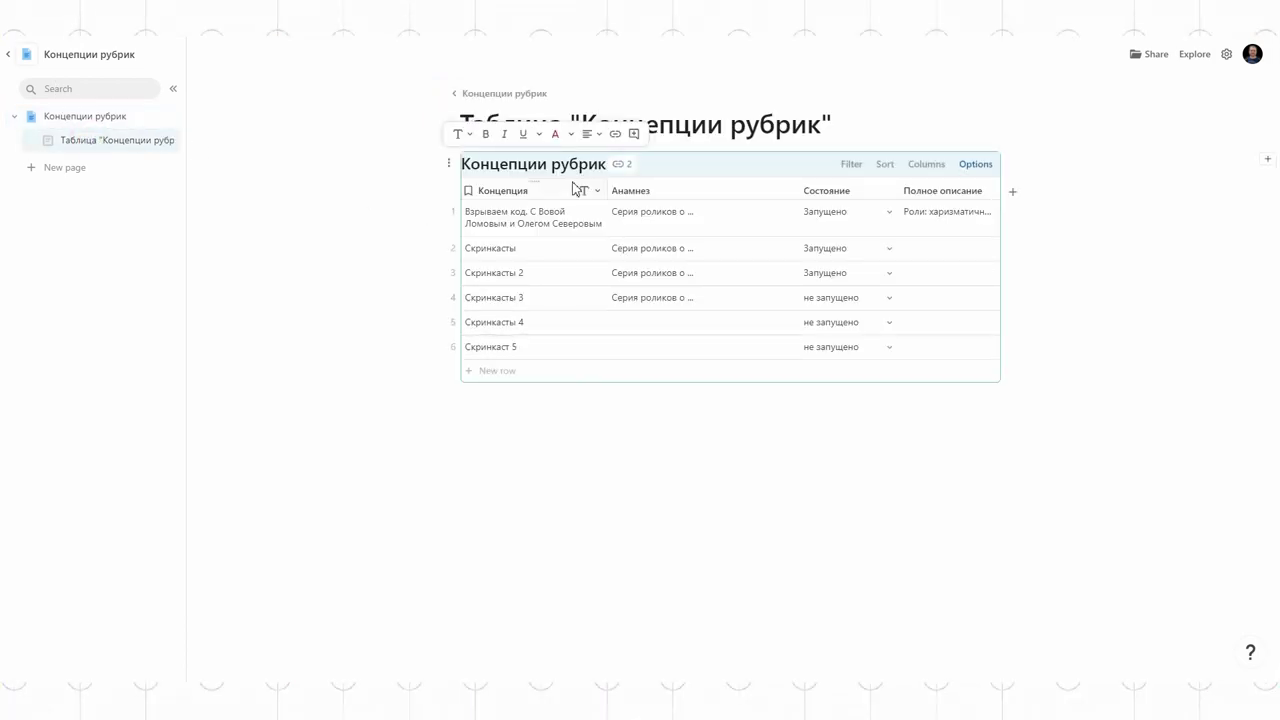
click(512, 381)
text(Скринкаст 5)
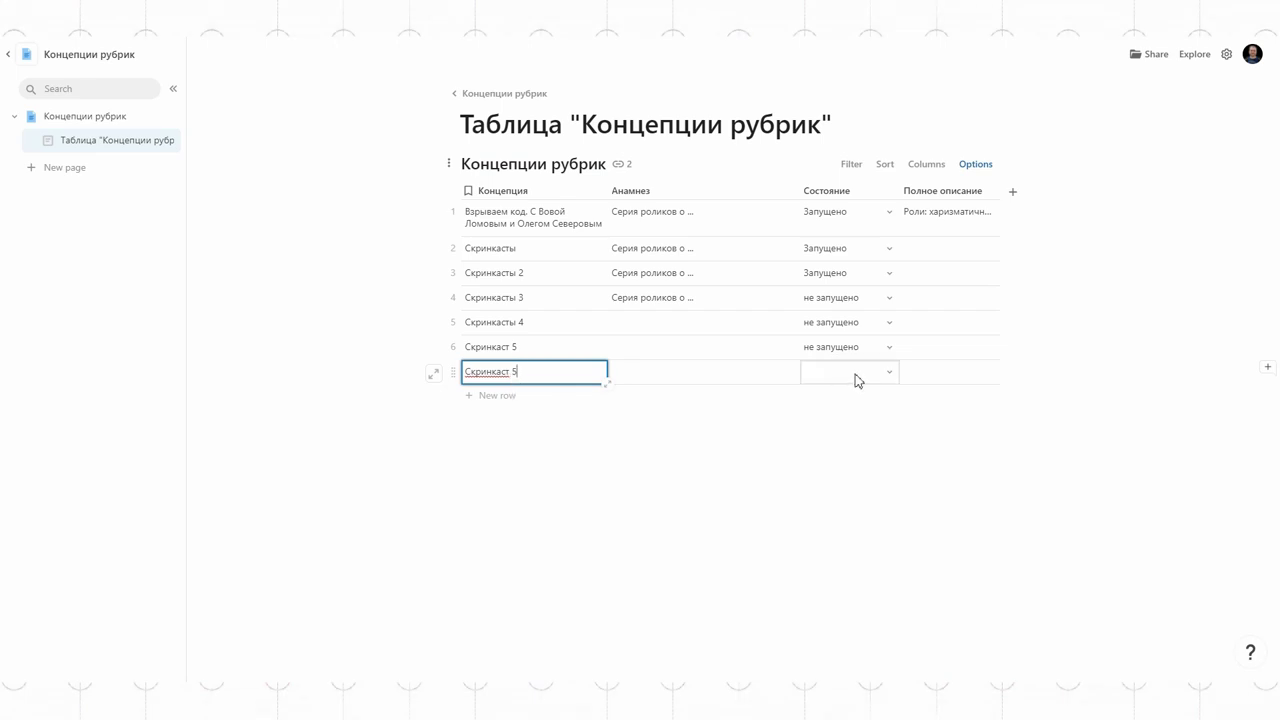
click(855, 375)
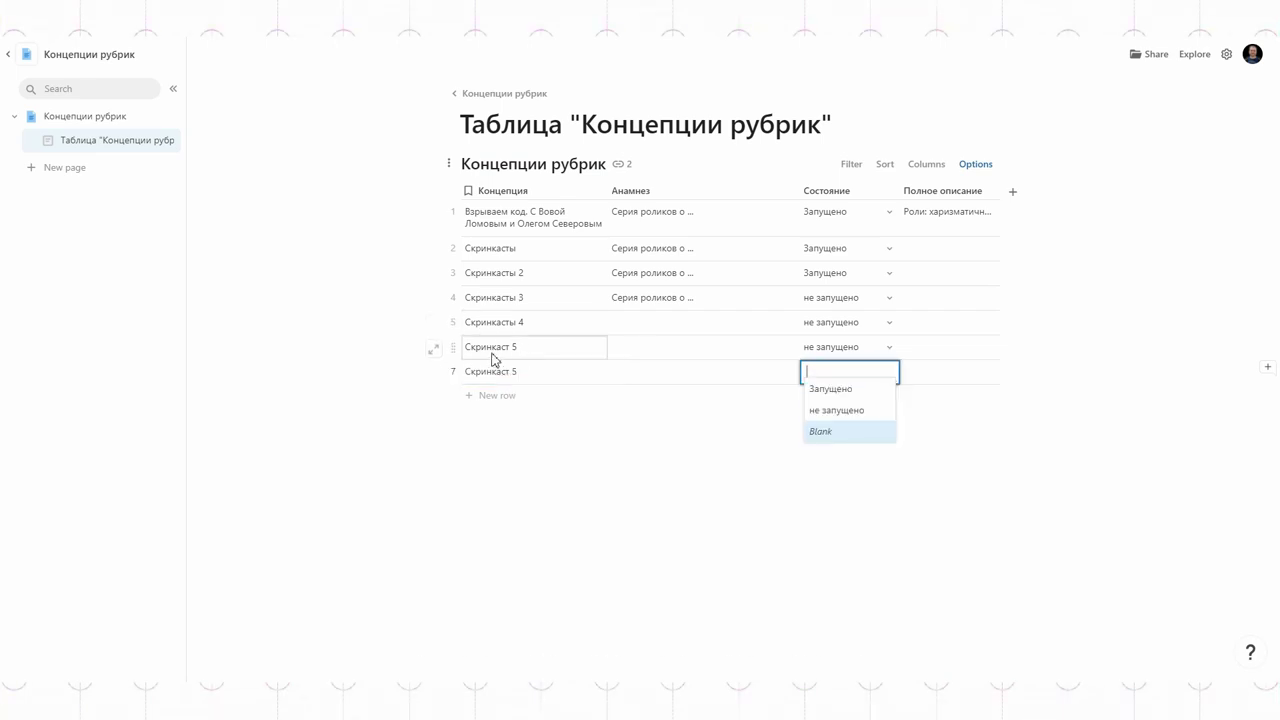
click(830, 410)
click(517, 377)
click(811, 554)
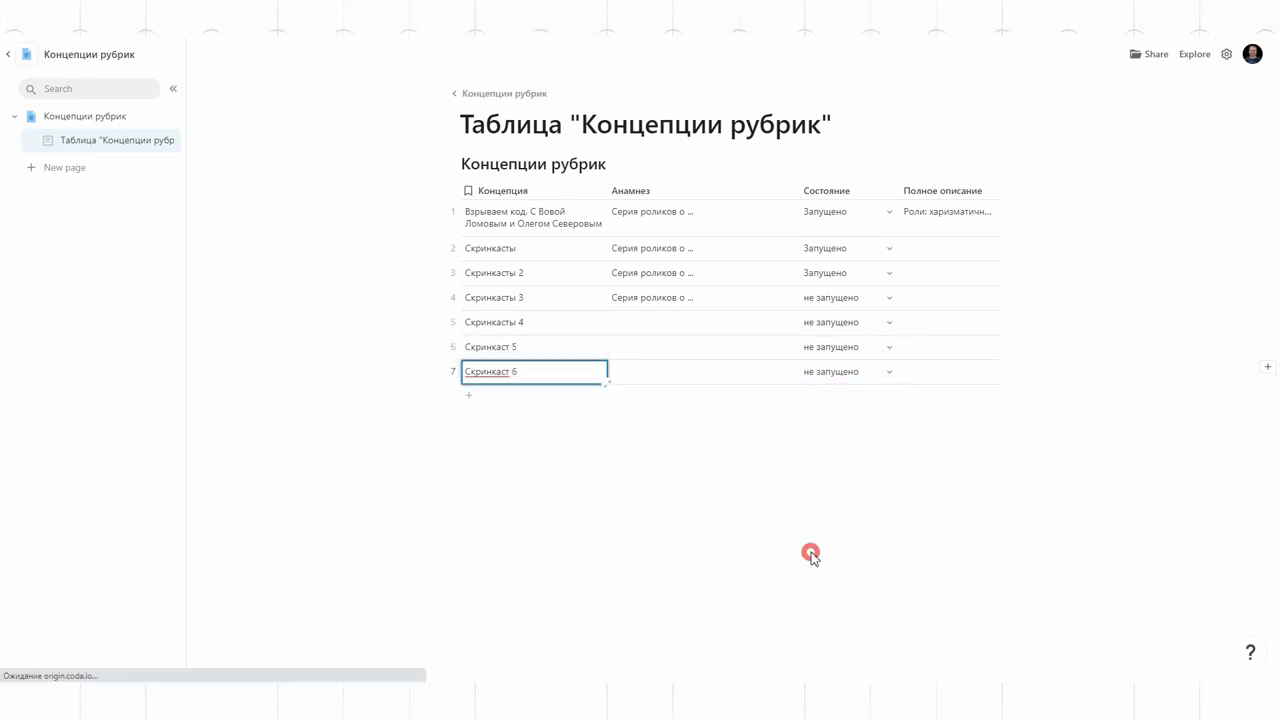
click(92, 120)
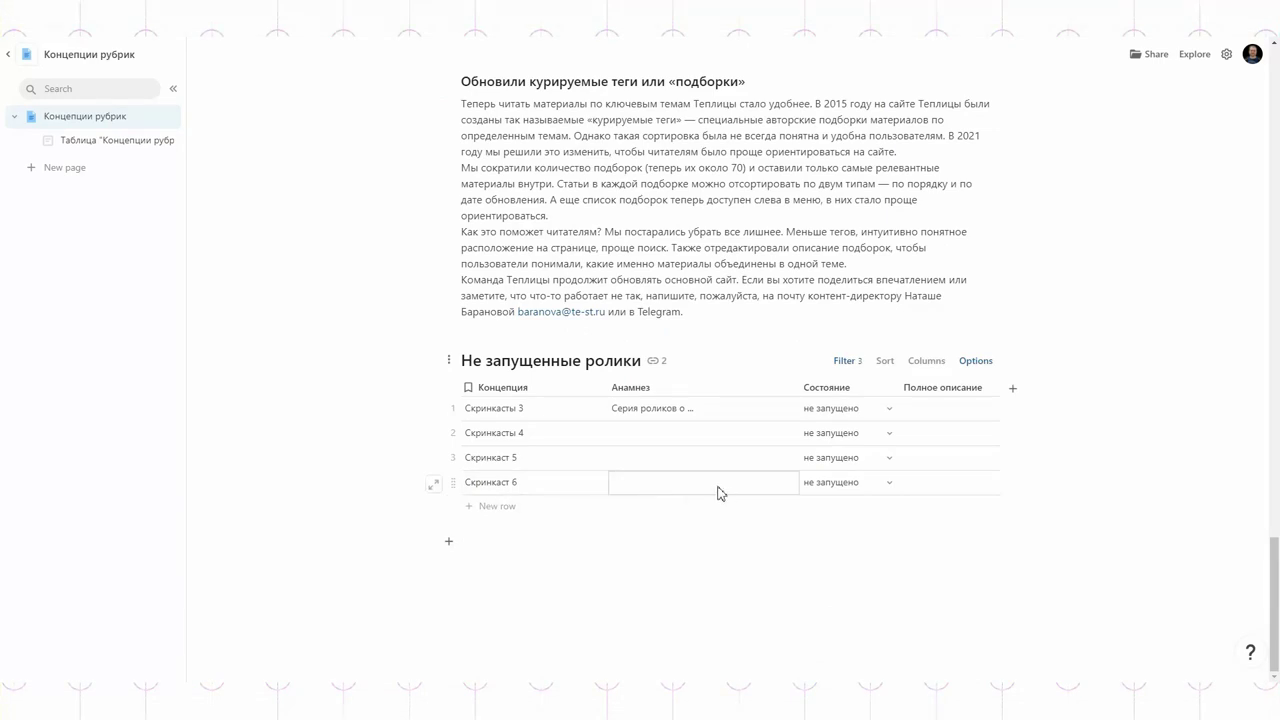
click(107, 141)
Step: Create a page named Концепции with an empty subpage beneath it
click(64, 167)
text(Rjywtпции)
click(170, 164)
click(205, 186)
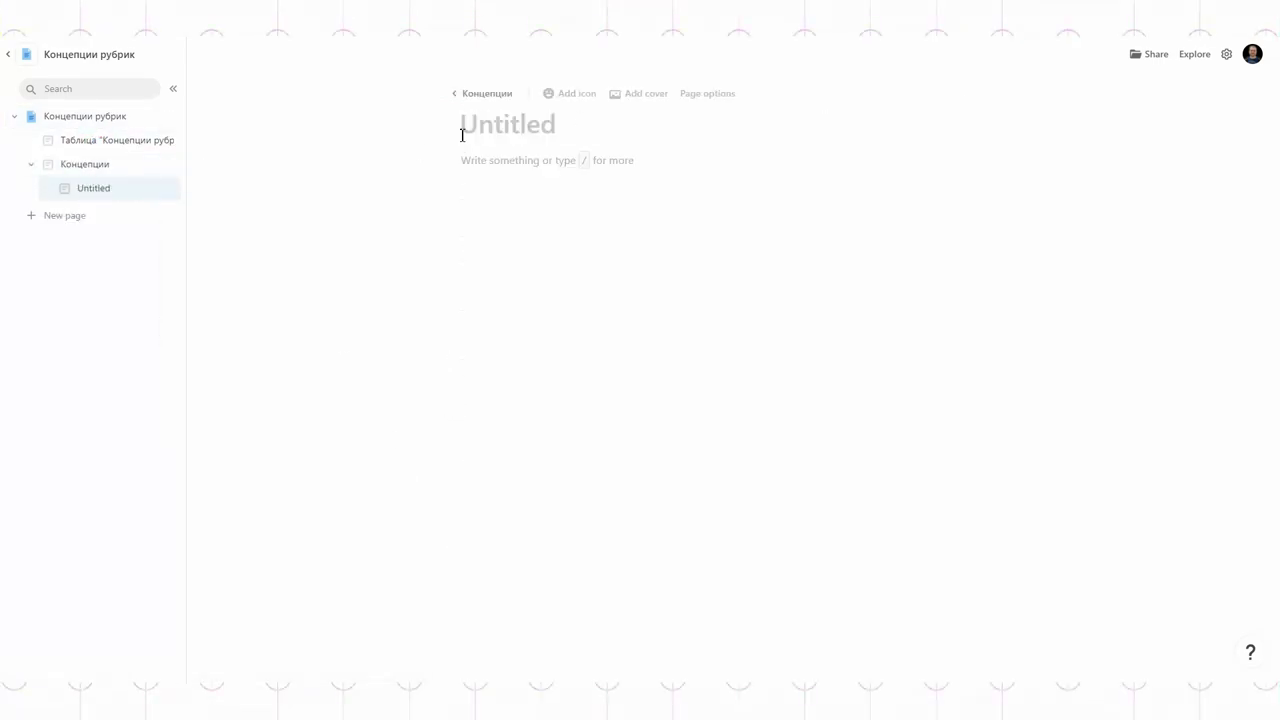
Step: Paste the article into the subpage and use its heading 'Что изменилось на сайте' as the title
key(alt+Tab)
key(alt+Tab)
click(474, 197)
key(ctrl+v)
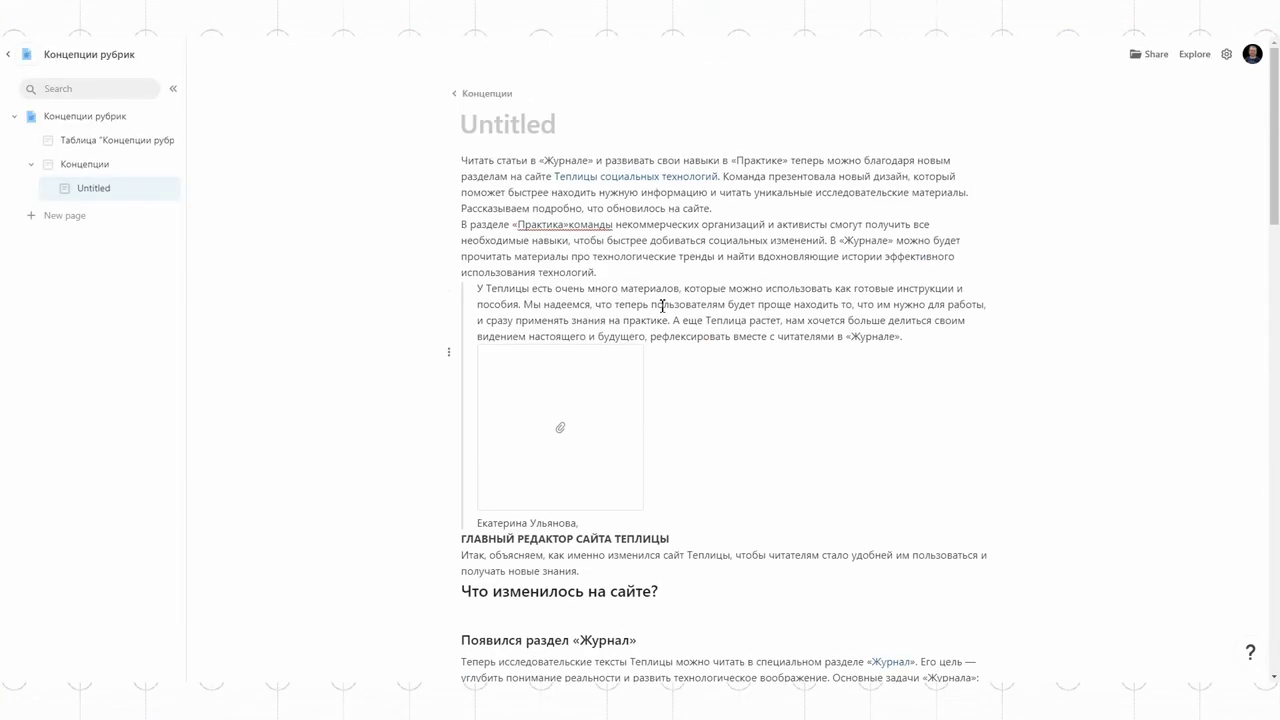
drag(652, 607, 461, 607)
key(ctrl+c)
click(508, 124)
key(ctrl+v)
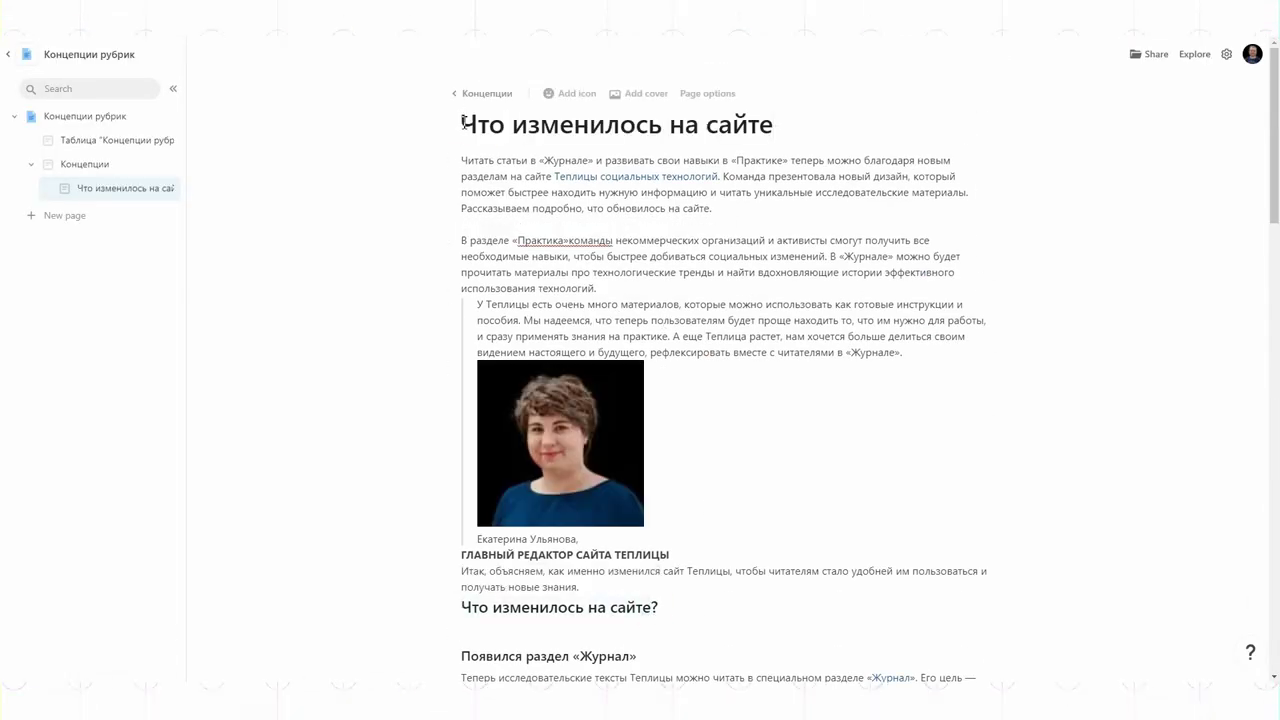
Step: Turn on the page's heading Outline, keeping standard content width
click(708, 93)
click(1168, 520)
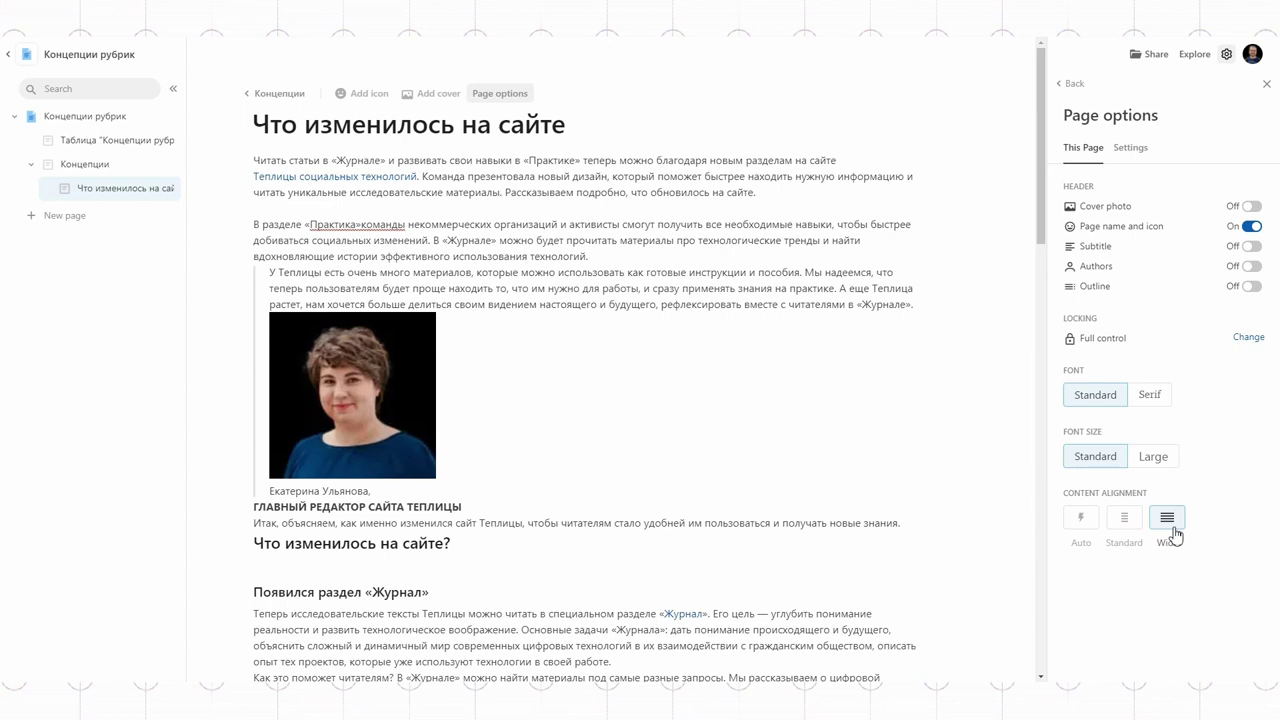
click(1136, 524)
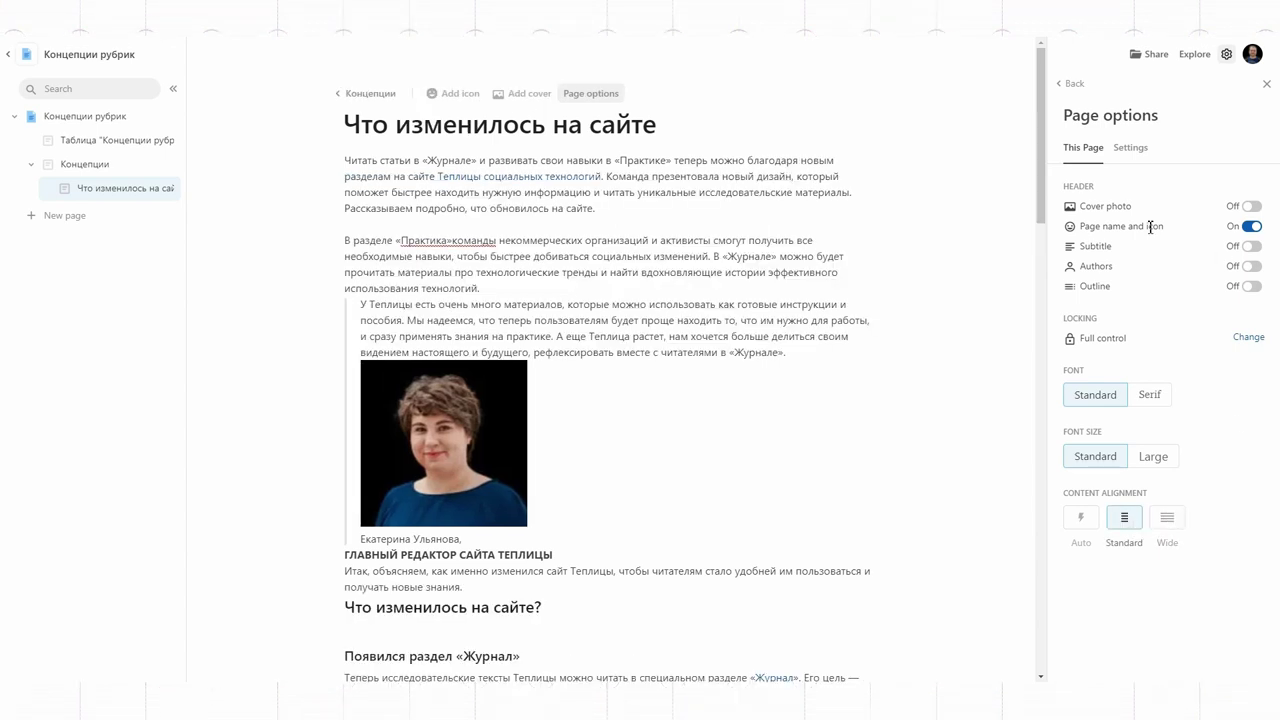
click(1251, 287)
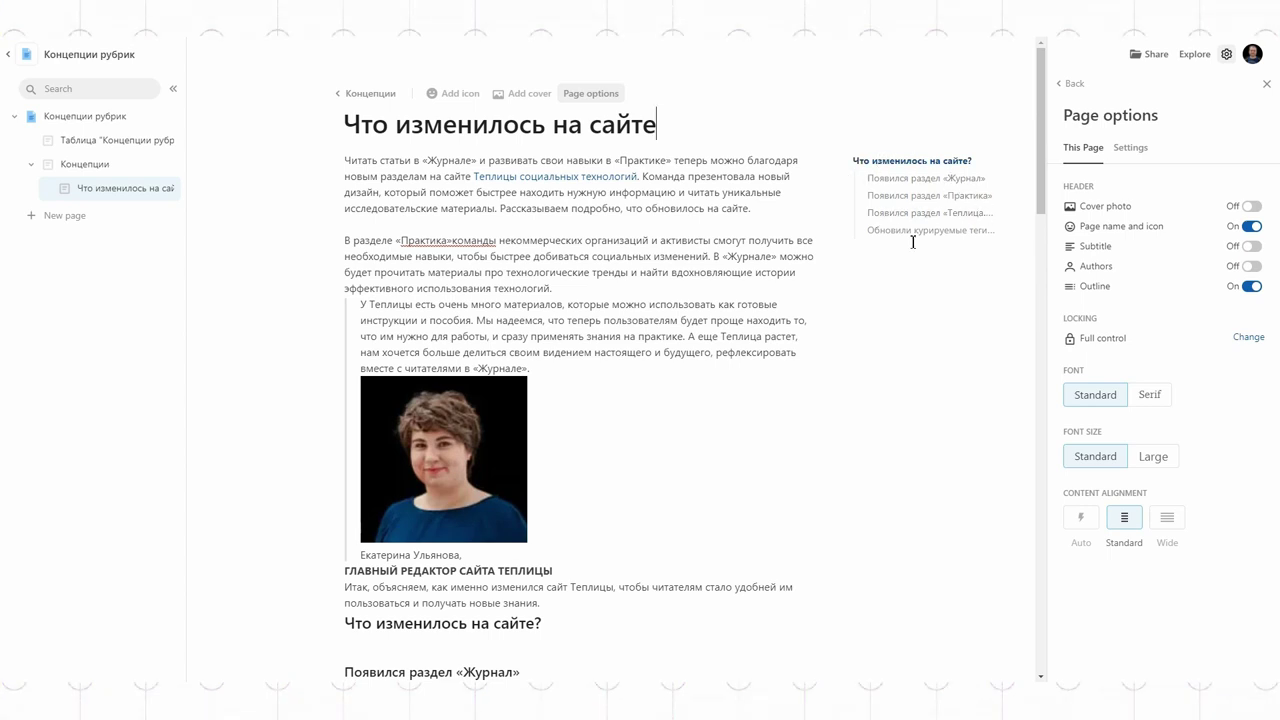
Step: Select the Практика section heading in the article
scroll(703, 300, down, 10)
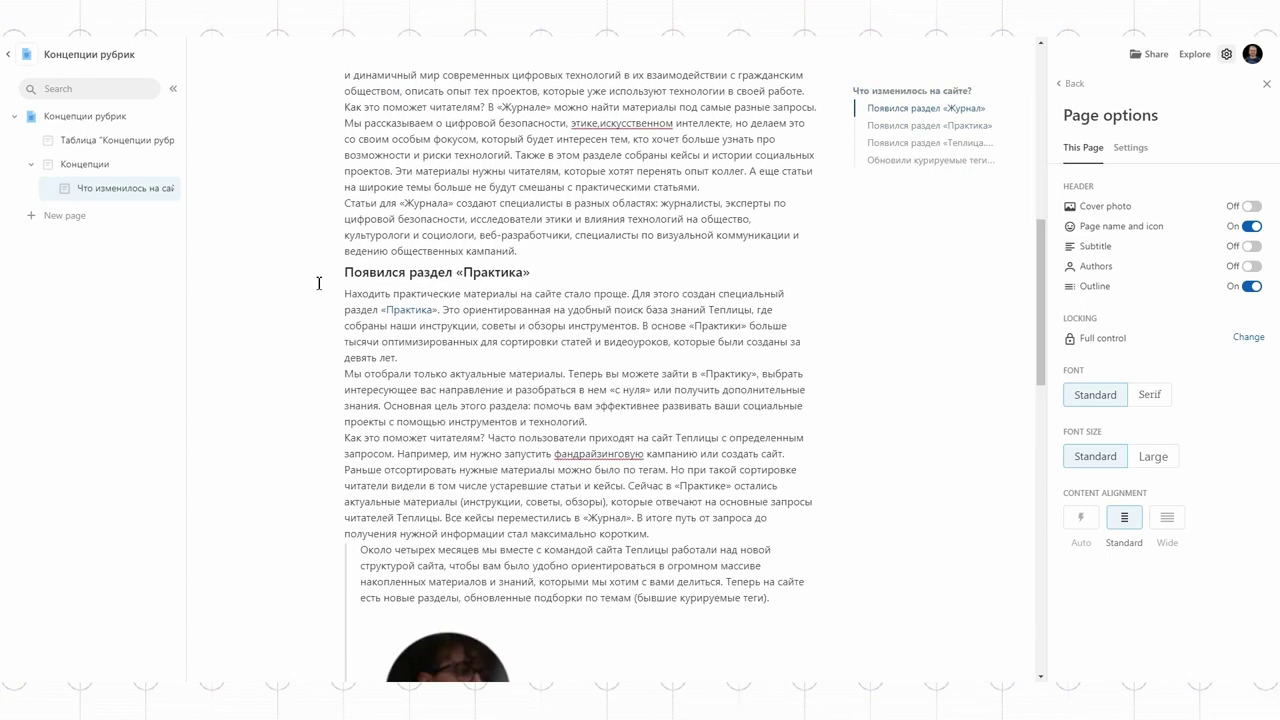
triple_click(372, 283)
scroll(505, 298, up, 10)
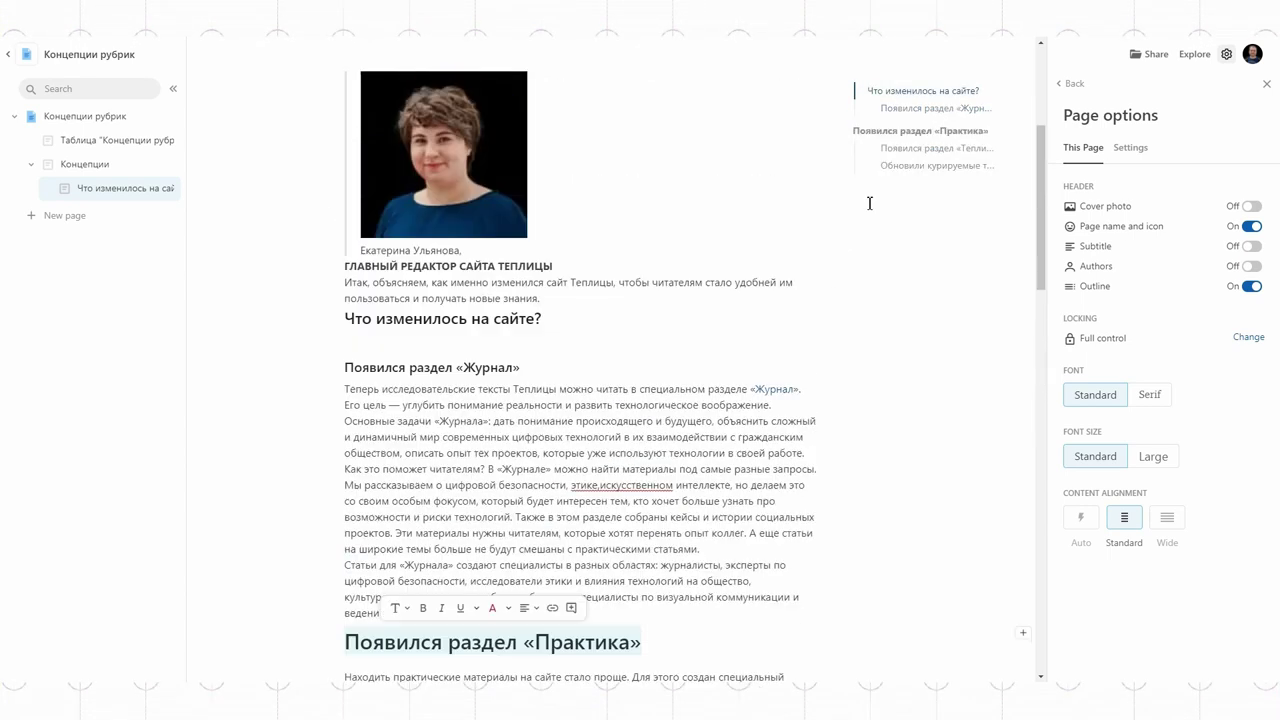
scroll(505, 298, down, 15)
scroll(505, 298, up, 10)
scroll(505, 298, down, 10)
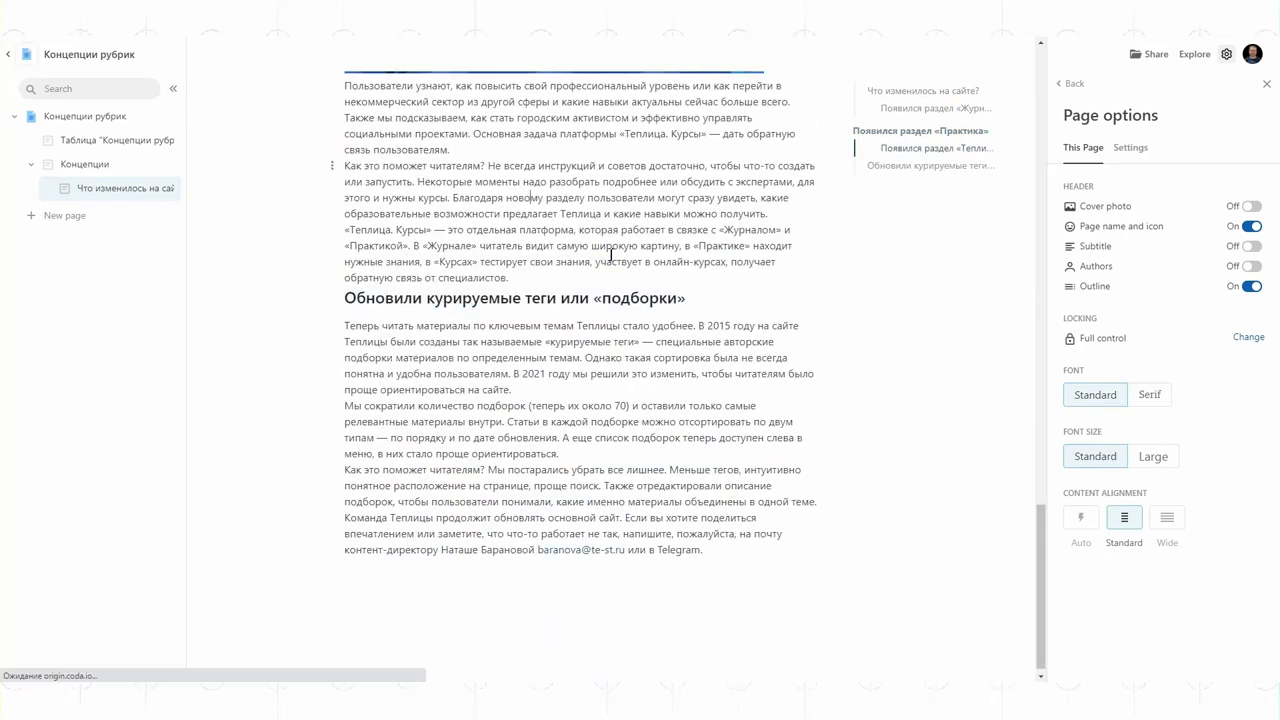
scroll(952, 308, up, 15)
click(106, 142)
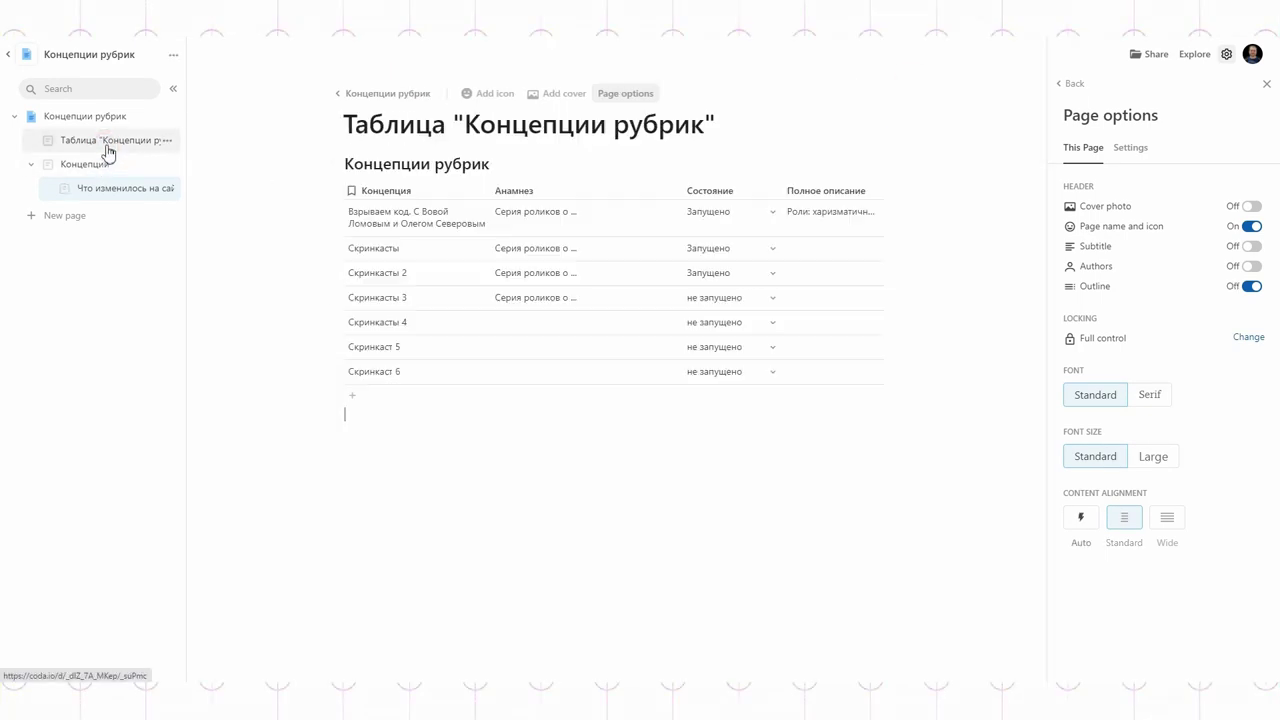
Step: Go to the Концепции рубрик table view in the article's Практика section
click(99, 196)
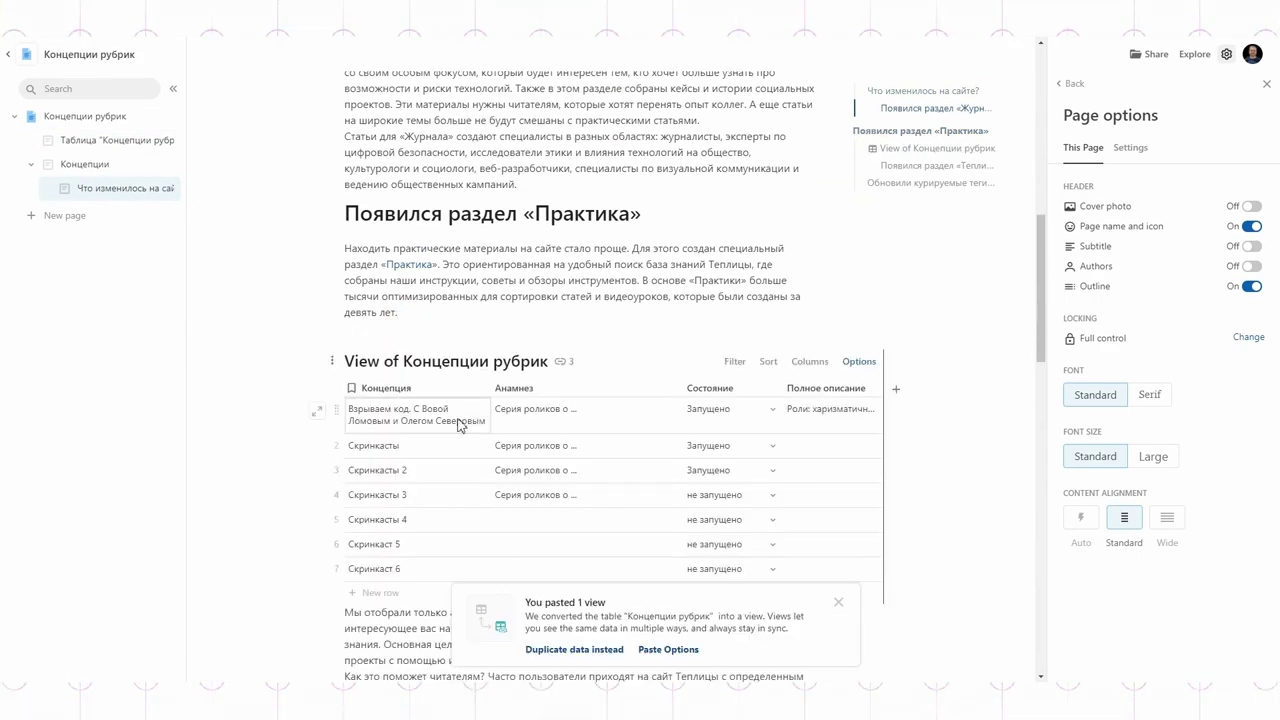
click(922, 149)
scroll(688, 380, down, 3)
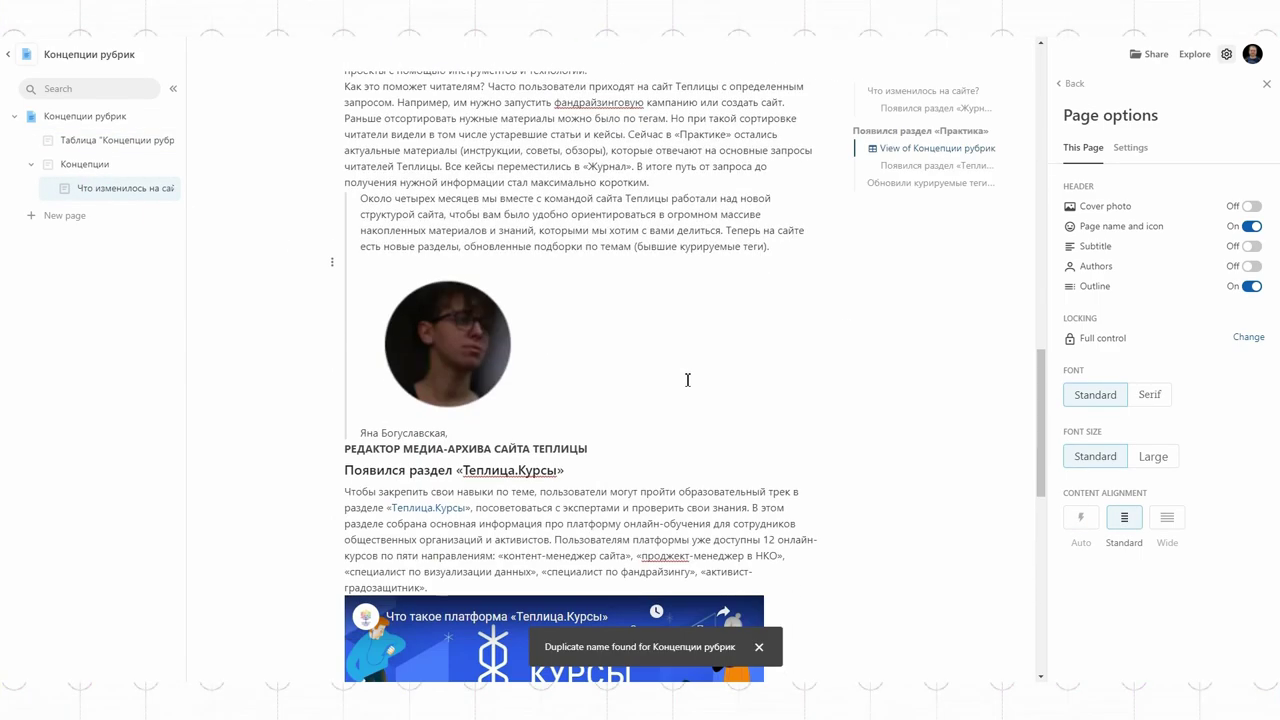
Step: Add an empty Untitled subpage under the Концепции page
click(167, 188)
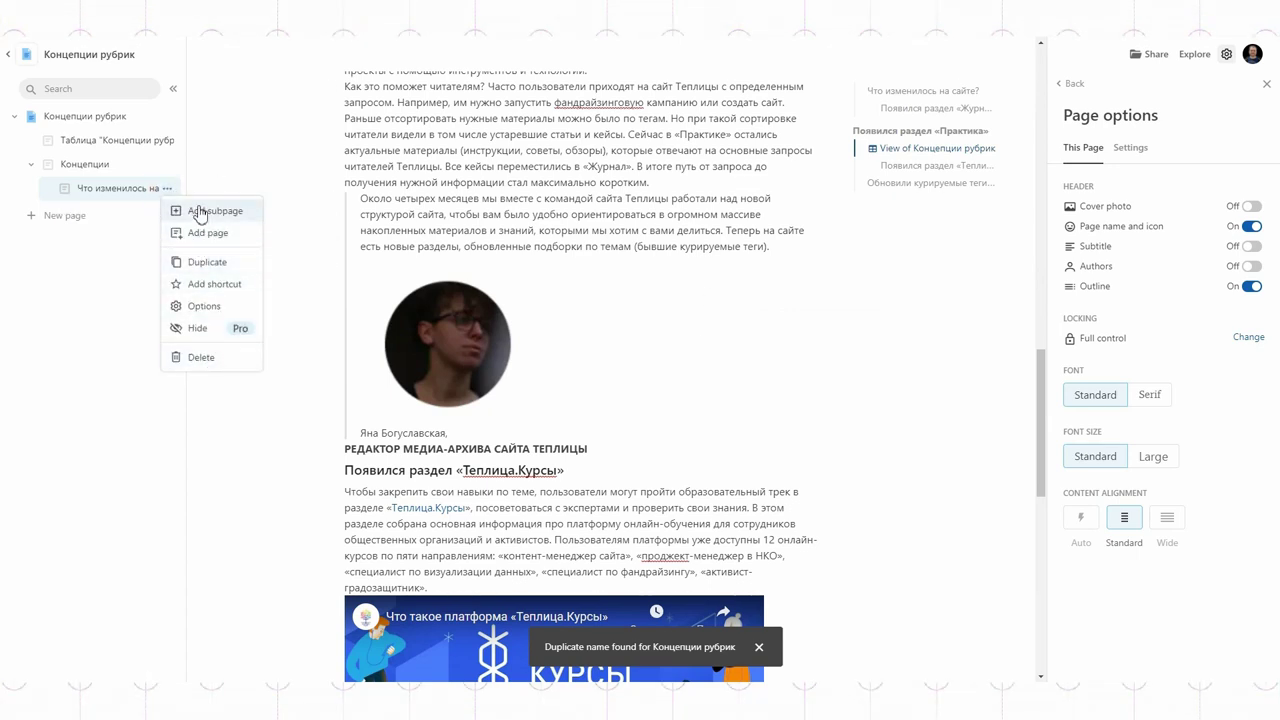
click(167, 164)
click(200, 184)
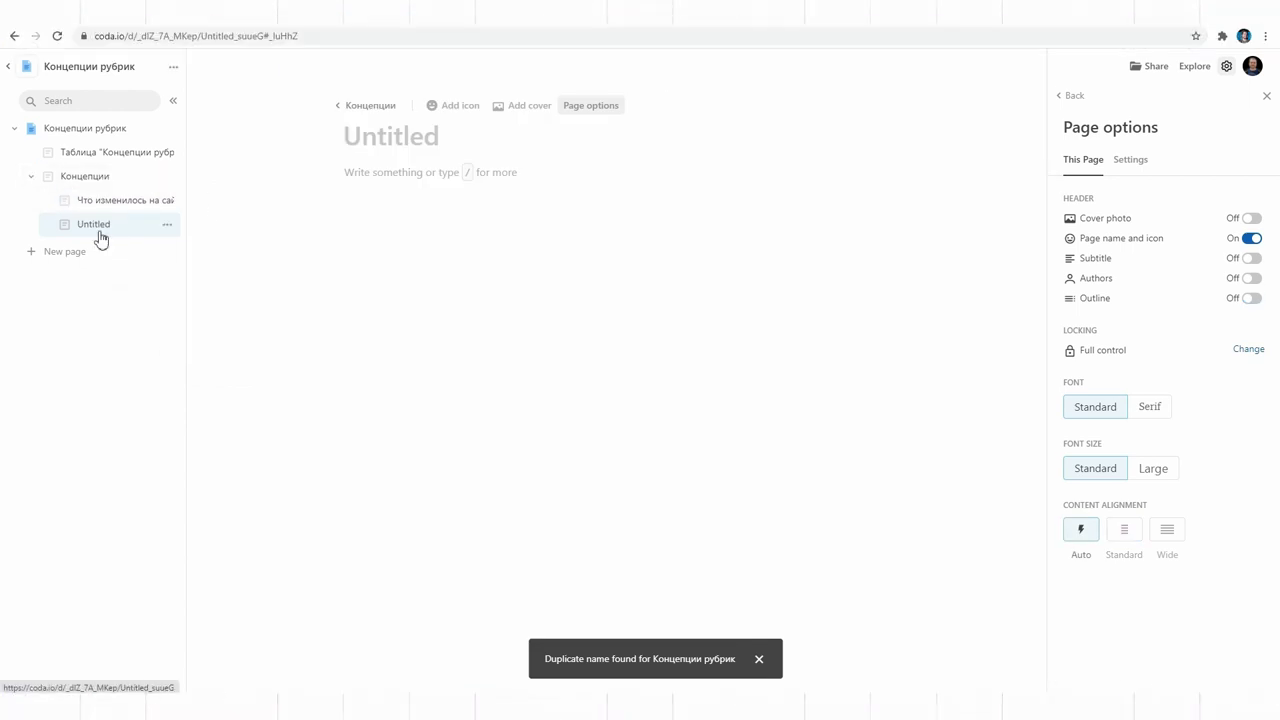
Step: Add a Text column named URL and paste the article page's address into row 1
click(204, 36)
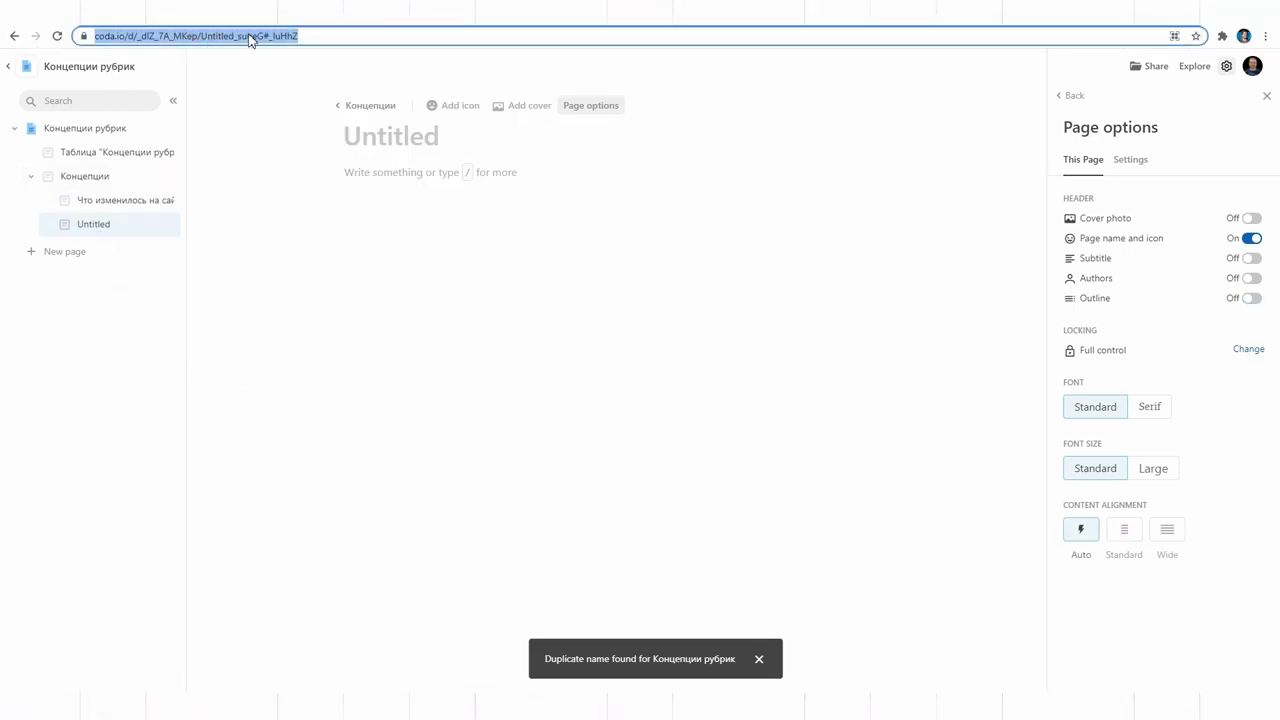
click(96, 151)
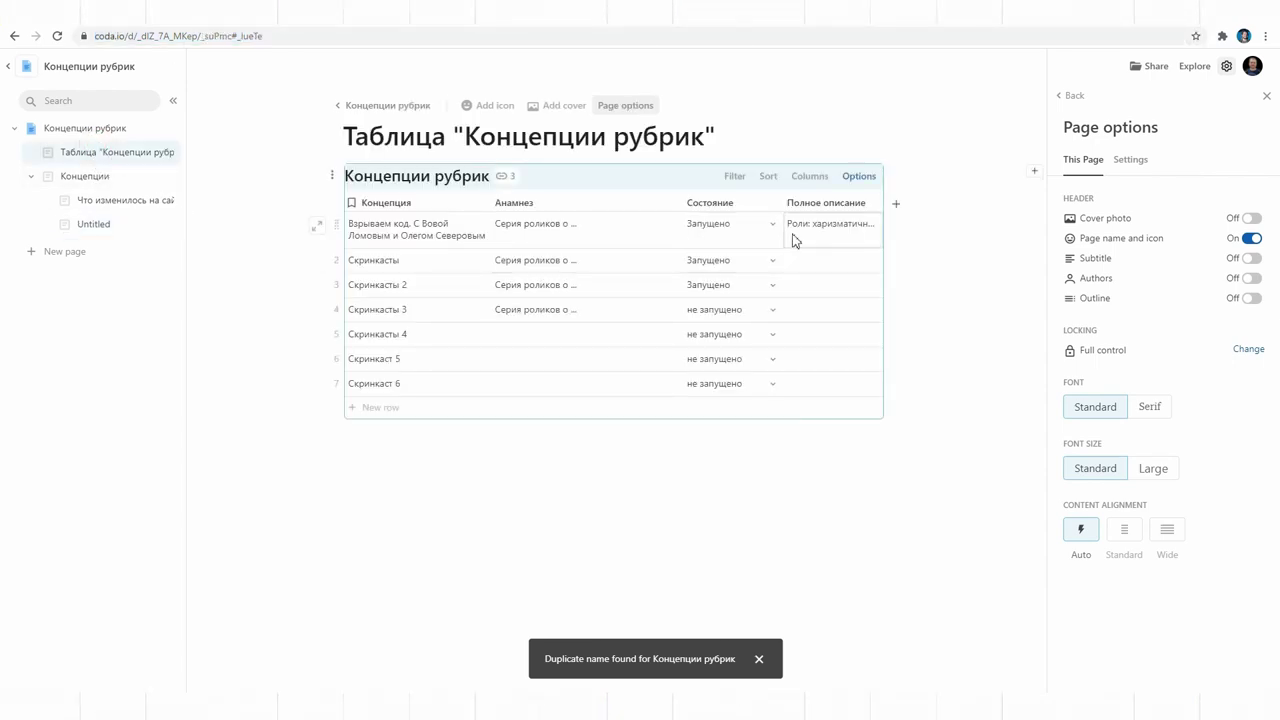
click(901, 206)
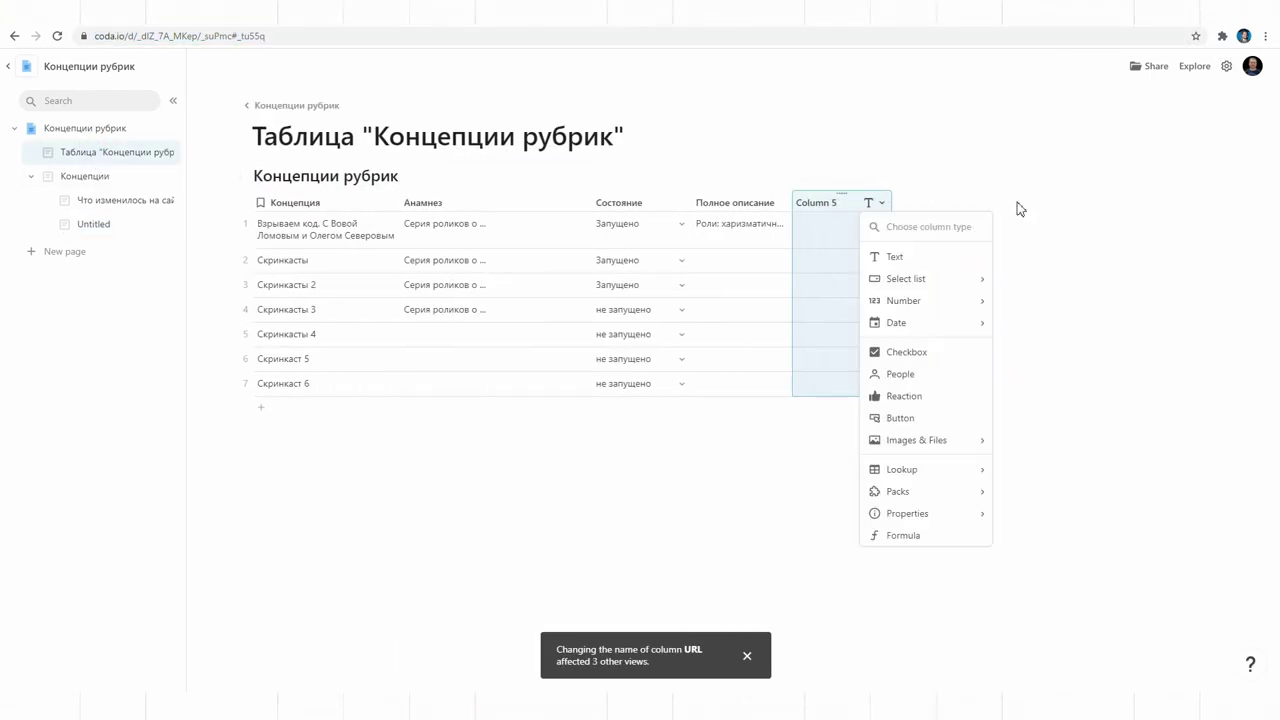
click(869, 258)
double_click(823, 220)
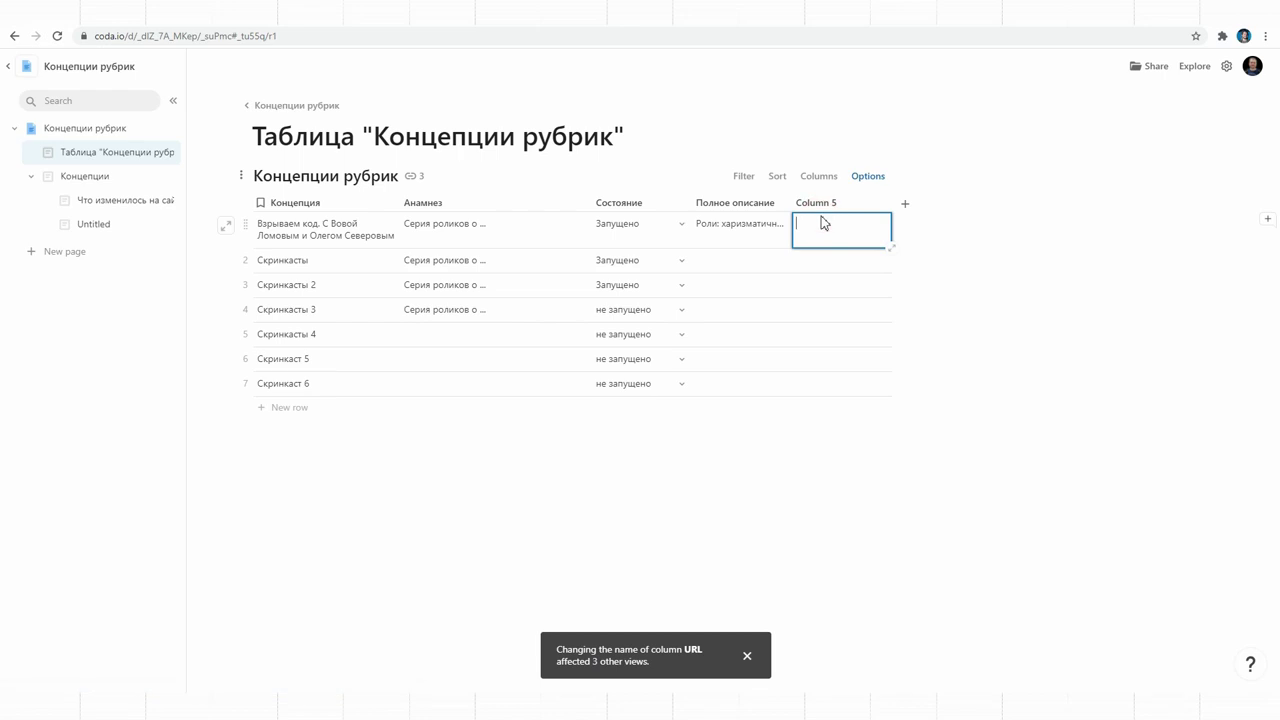
key(ctrl+v)
click(817, 203)
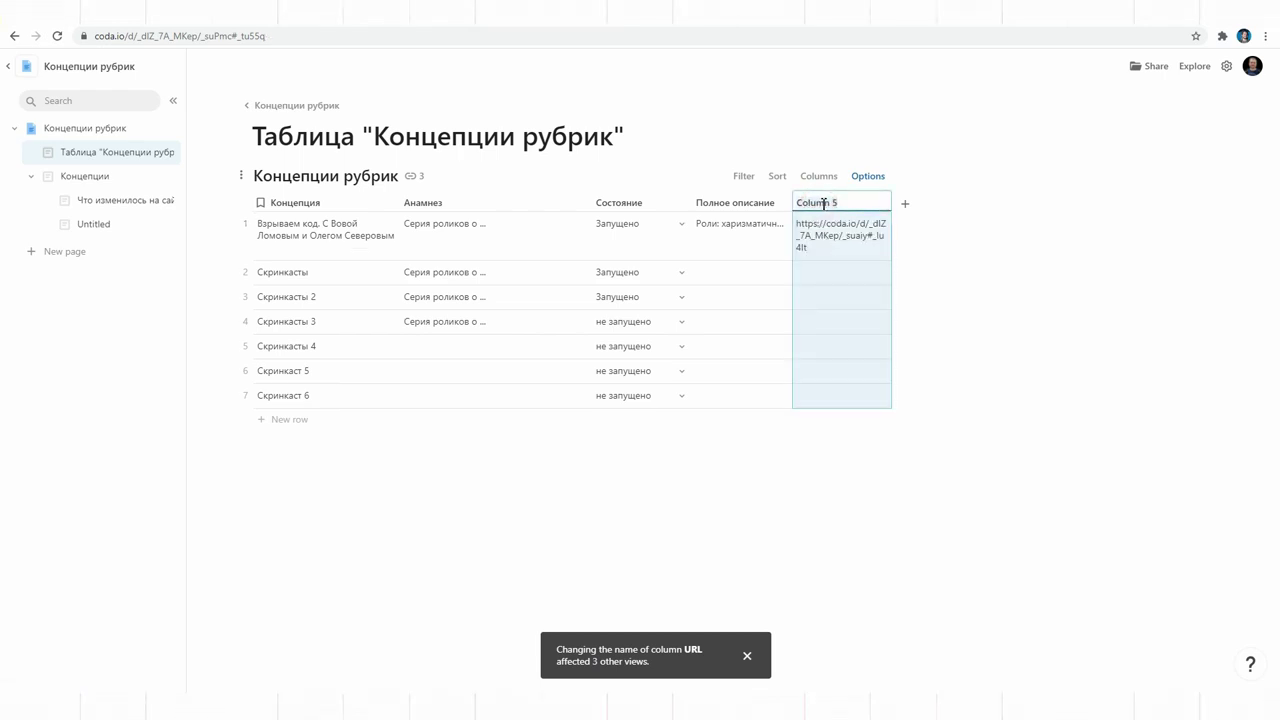
click(826, 216)
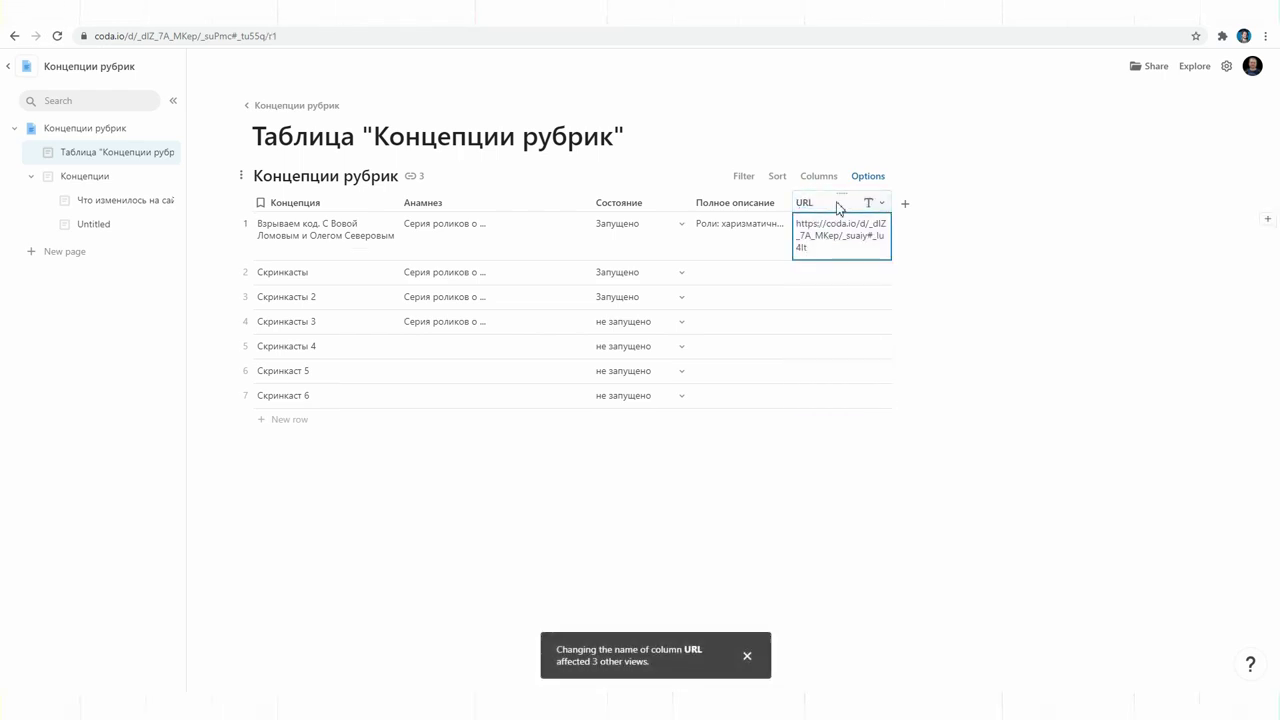
Step: Convert row 1's address into a link to Что изменилось на сайте and follow it
click(920, 202)
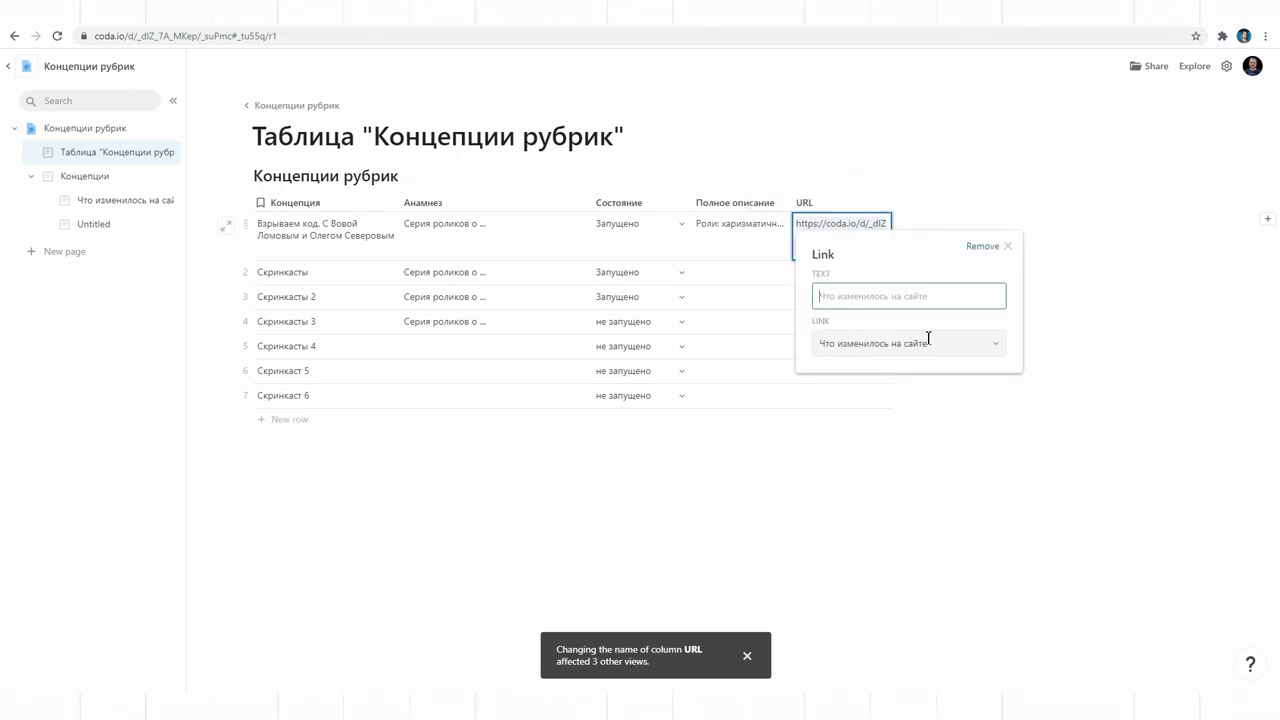
click(1178, 352)
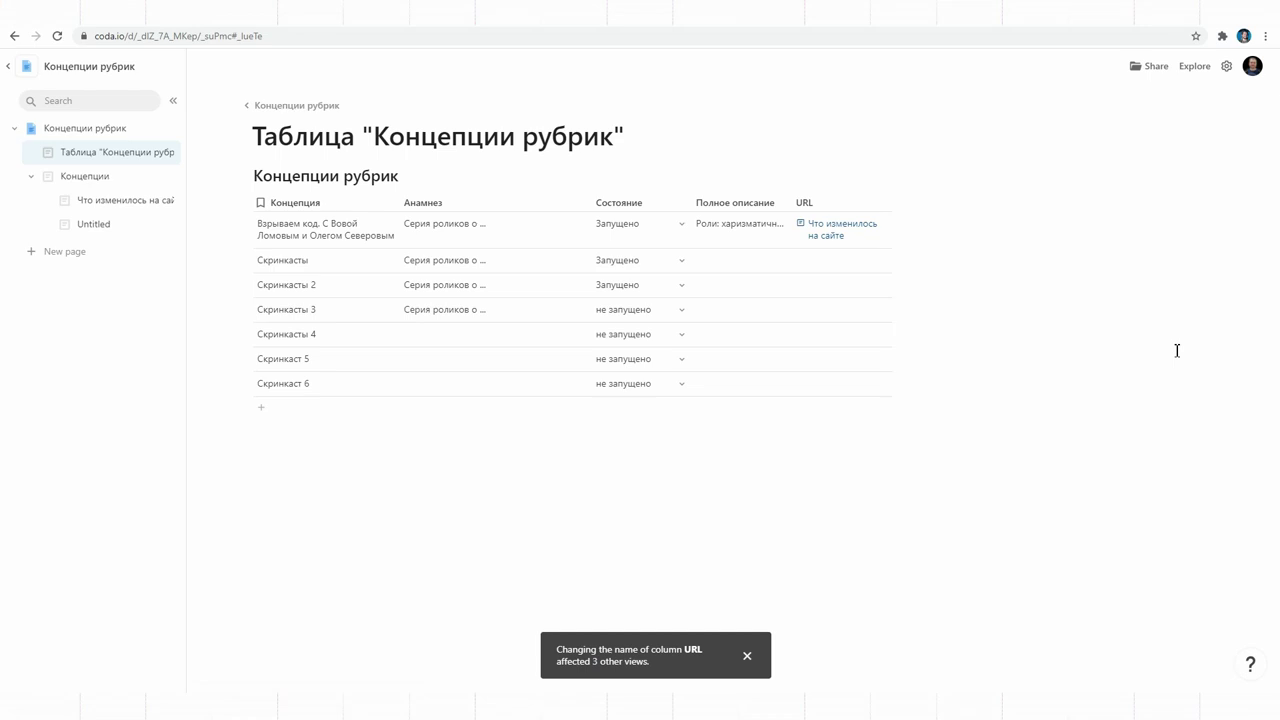
click(821, 235)
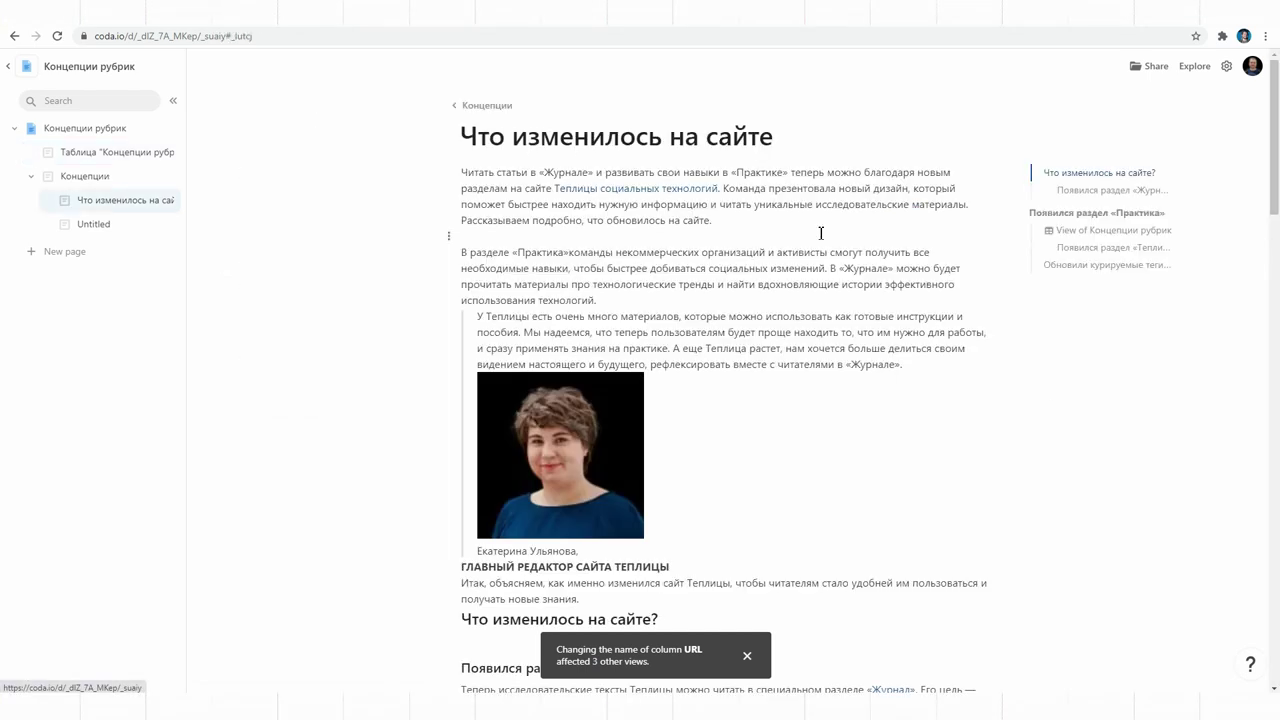
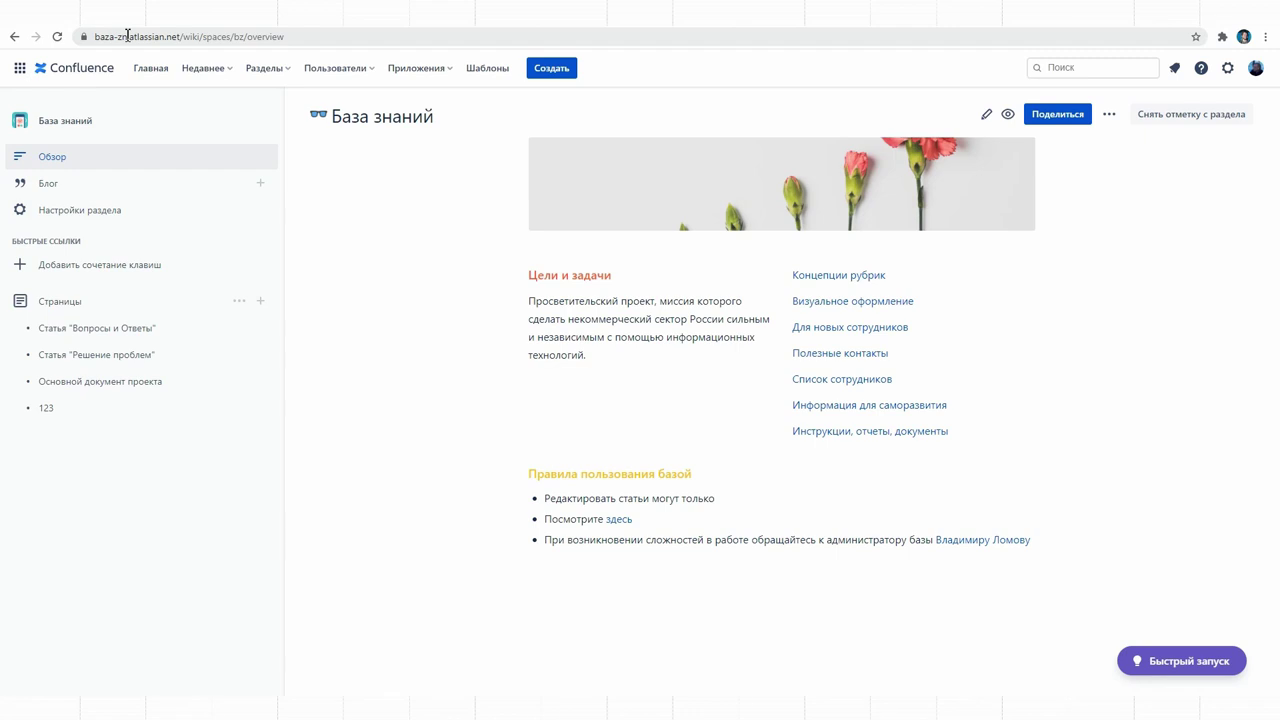
Step: Create a База знаний-template space named 'Теплица социальных технологий' with space key test
click(150, 78)
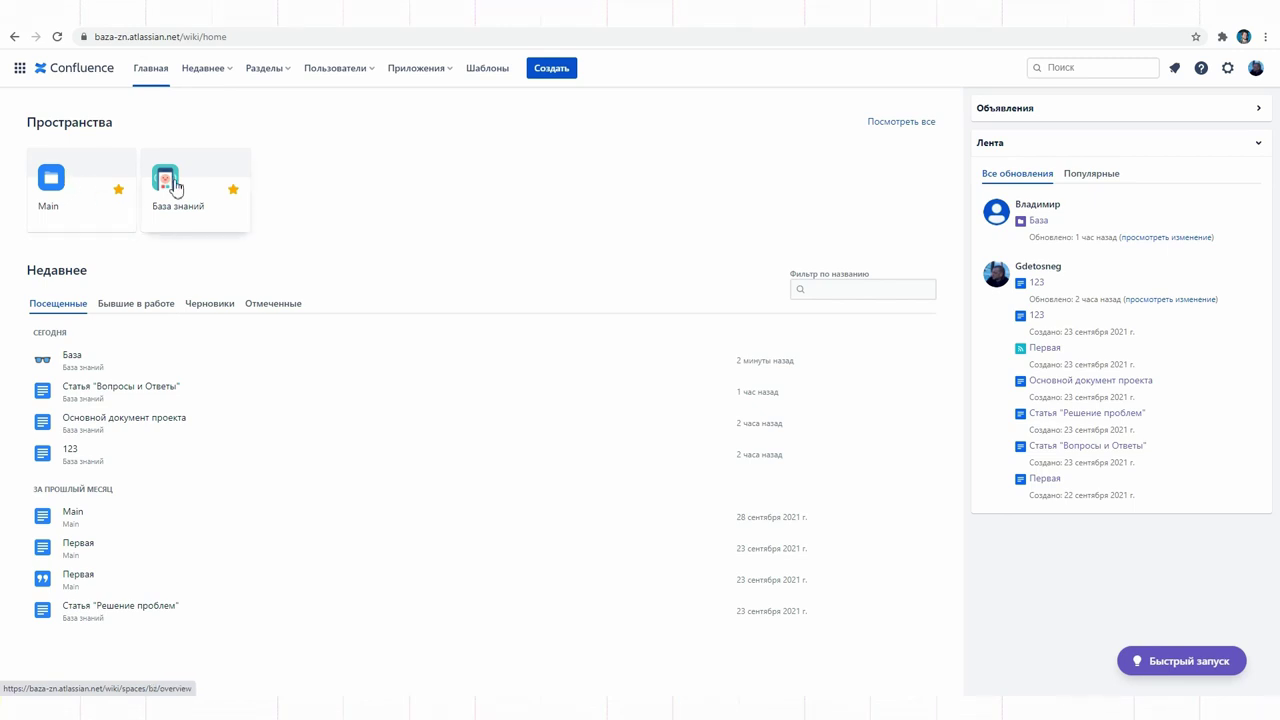
click(906, 124)
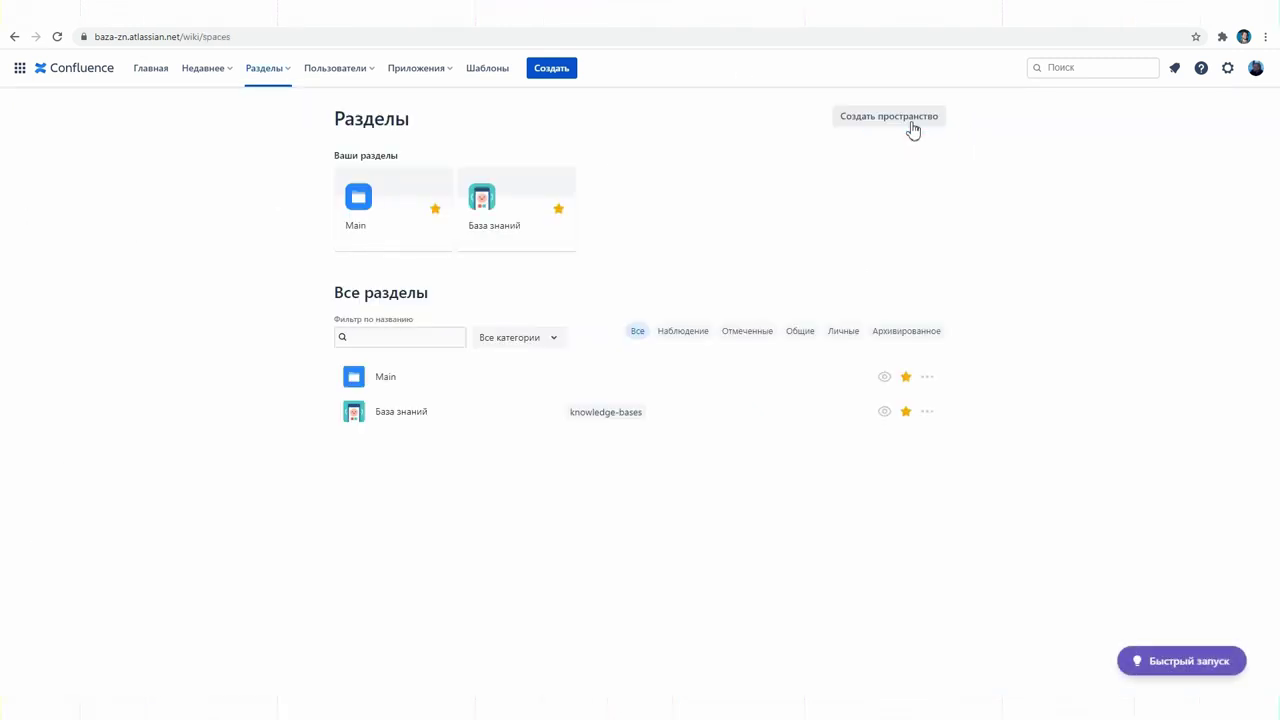
click(912, 125)
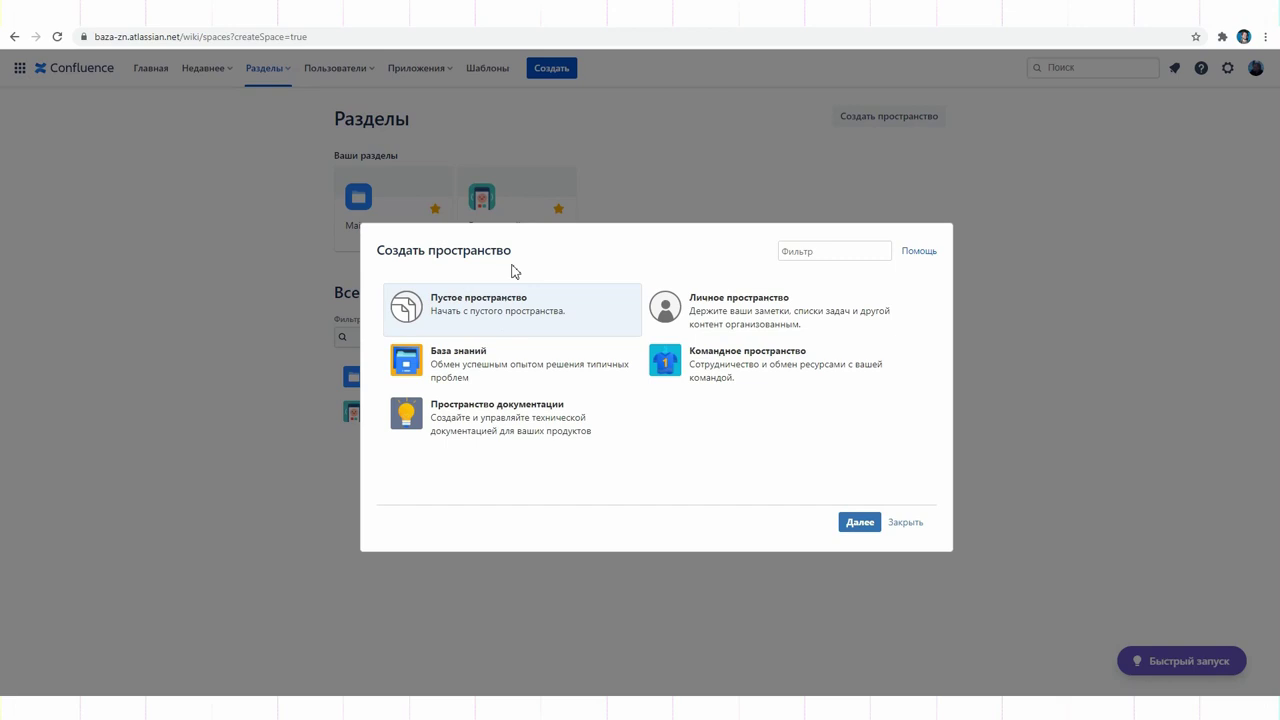
click(460, 360)
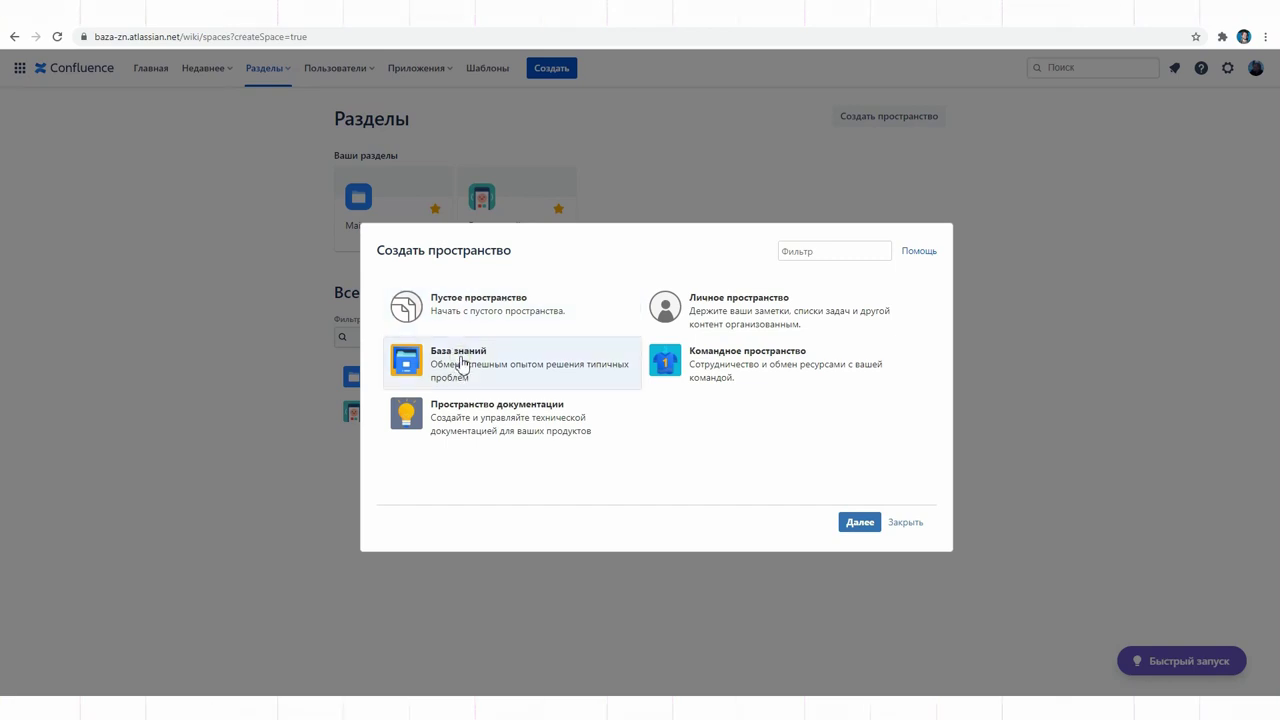
click(859, 522)
click(531, 321)
text(test)
click(855, 520)
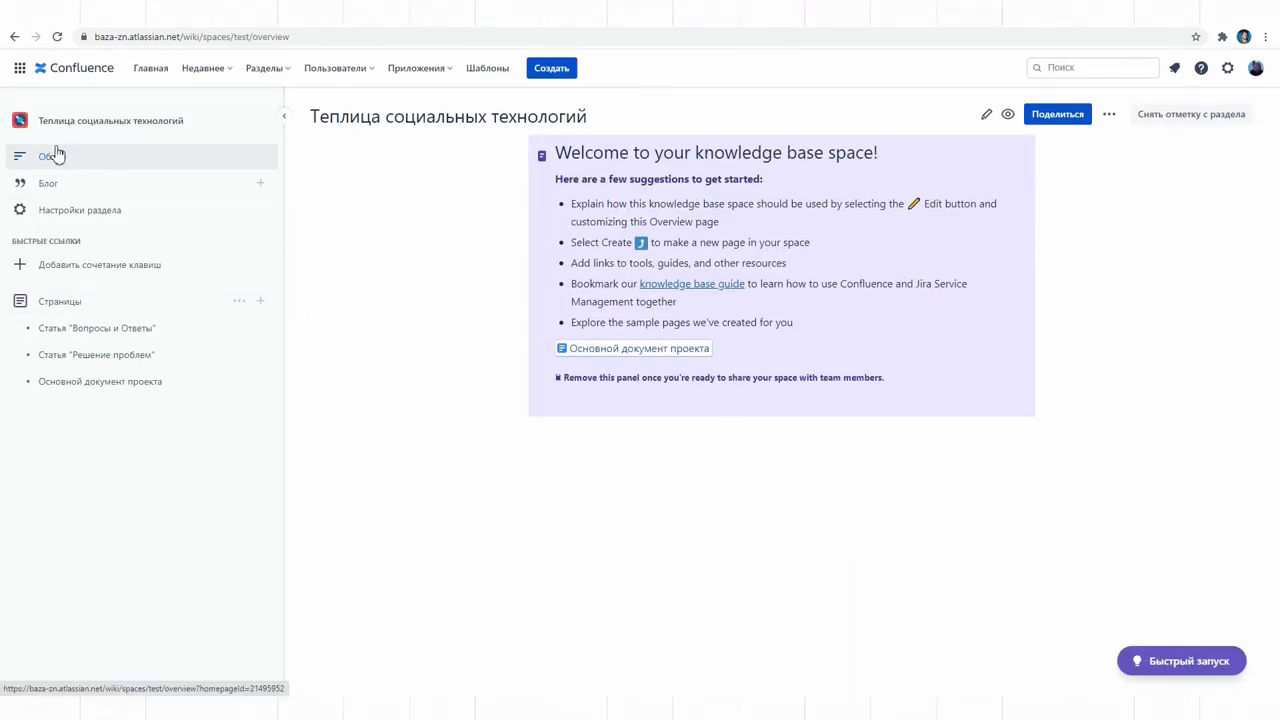
Step: Remove the welcome info panel from the new space's overview page
click(986, 116)
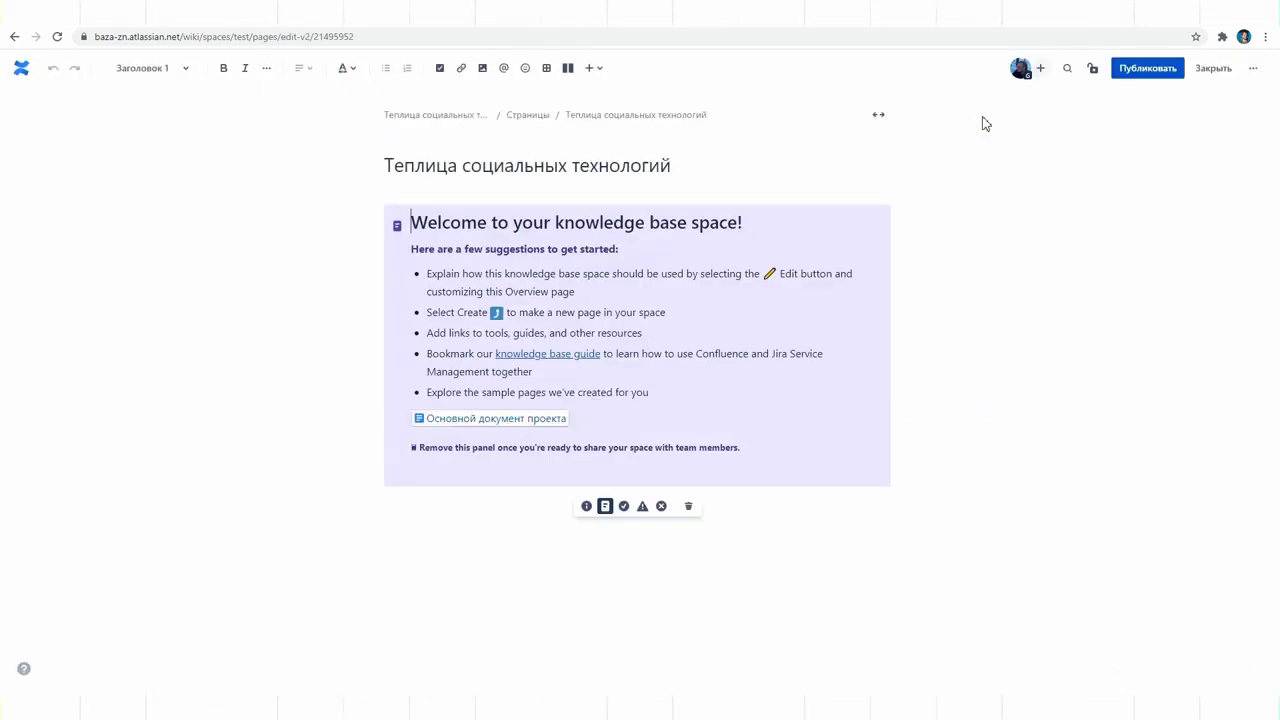
click(872, 371)
click(689, 508)
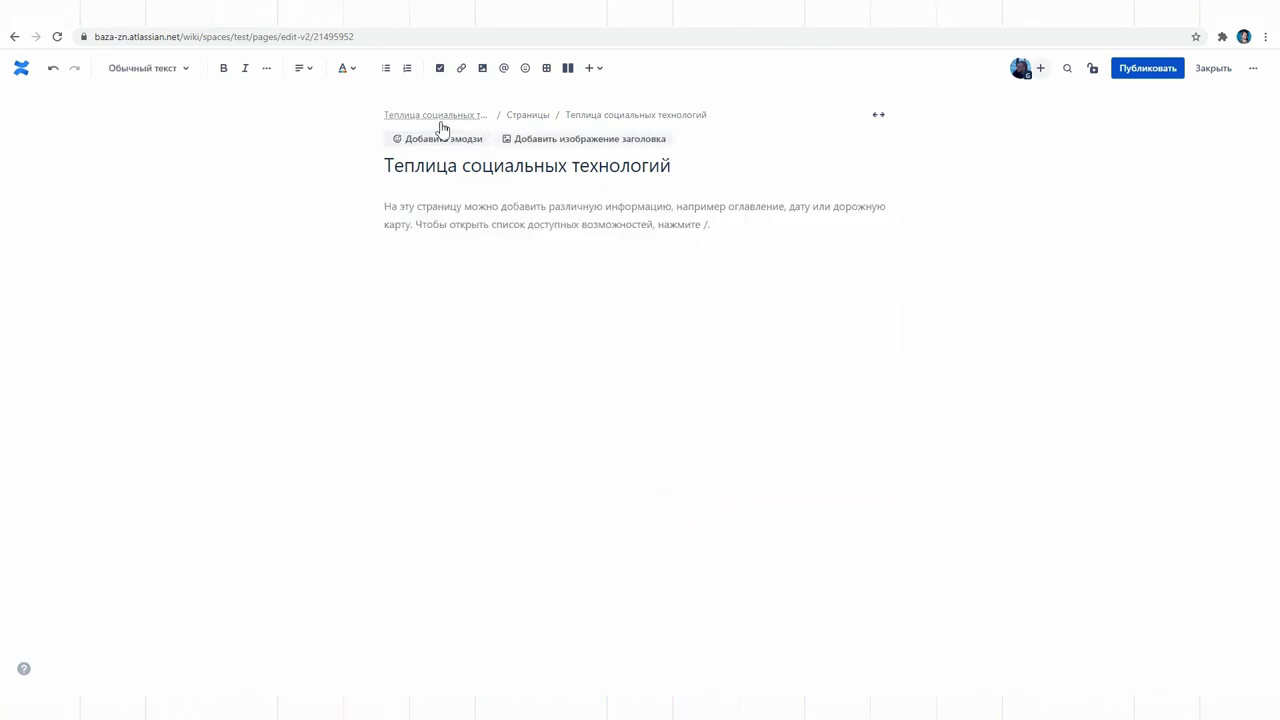
Step: Add a glasses emoji and seedlings header image, publish, and return to База знаний
click(437, 139)
click(403, 244)
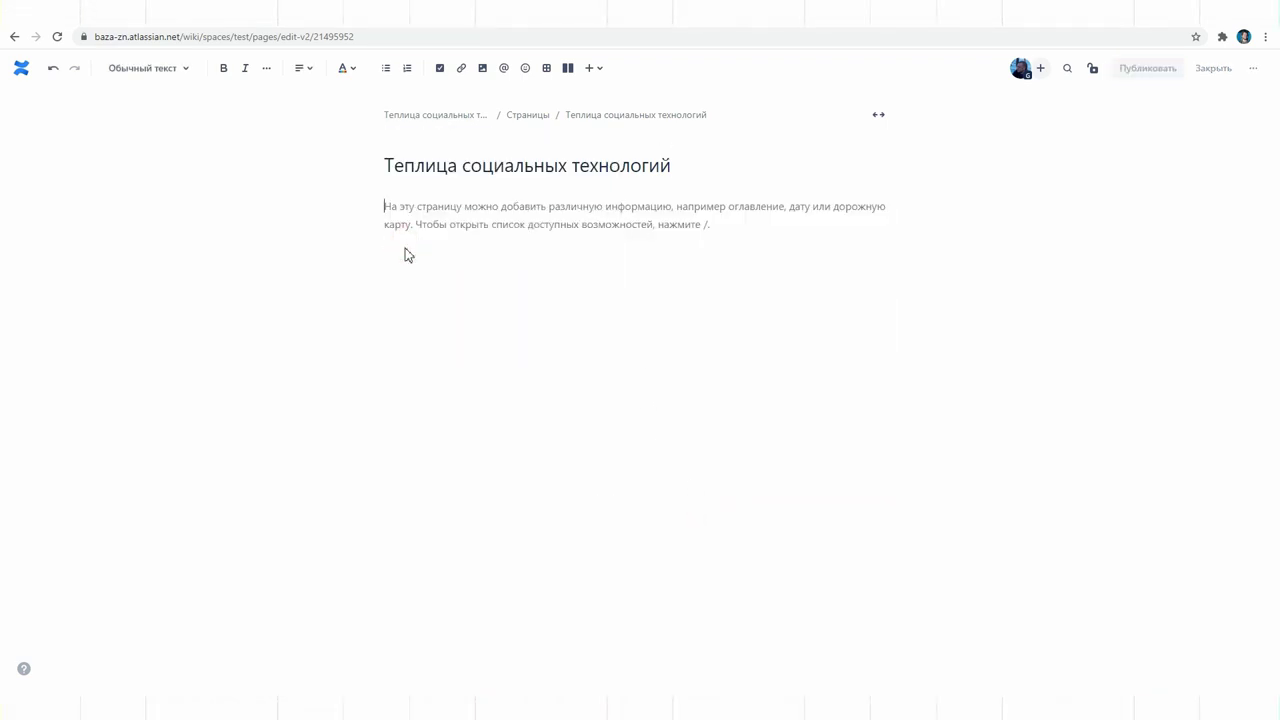
click(550, 140)
click(578, 318)
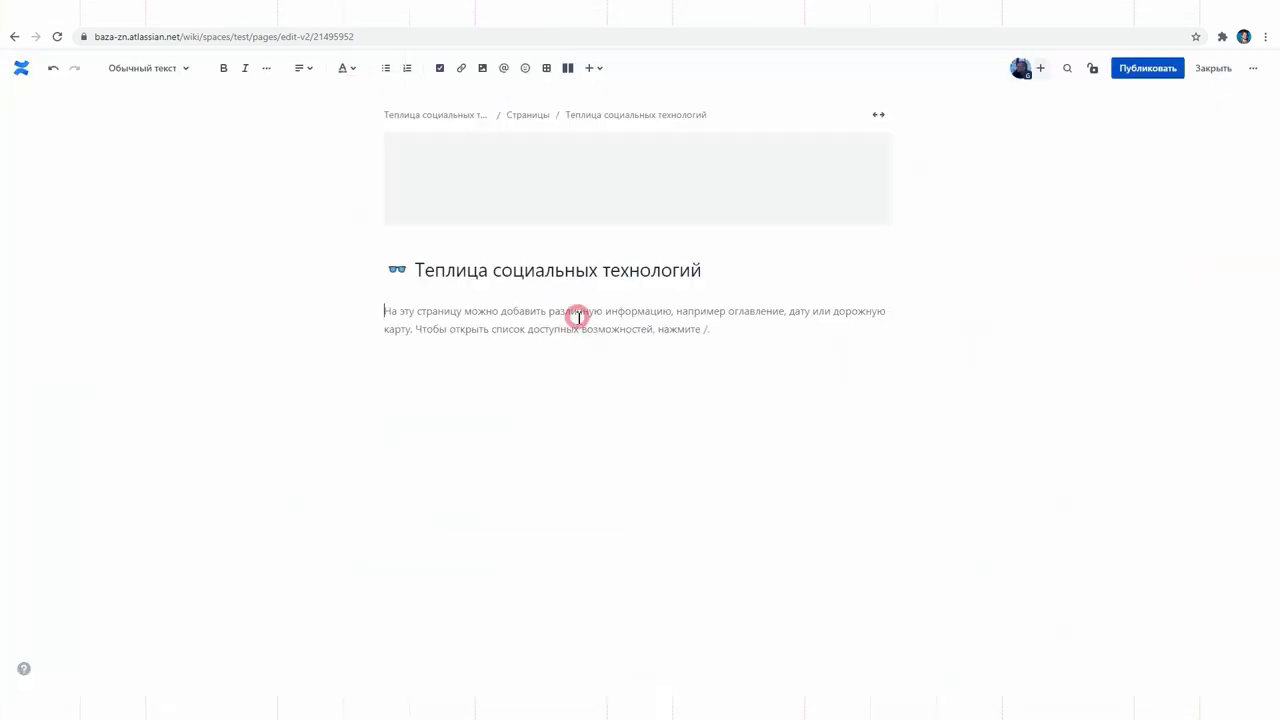
click(1150, 69)
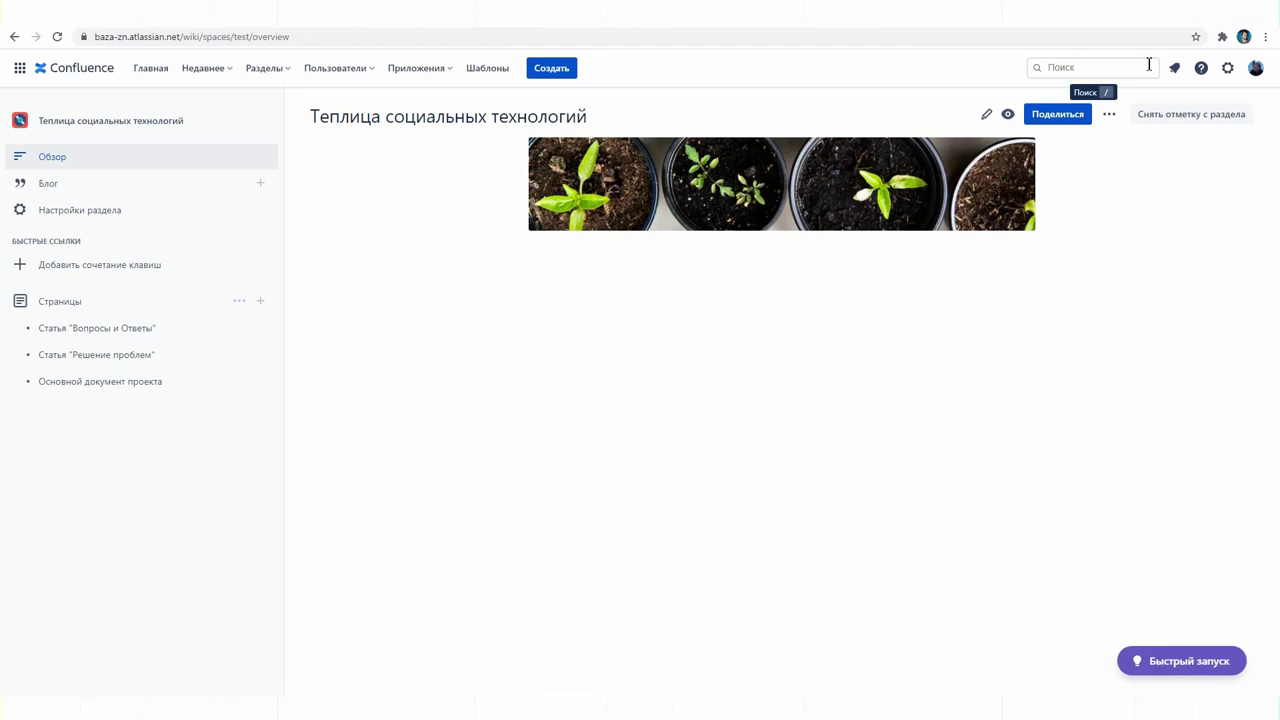
click(150, 67)
click(185, 189)
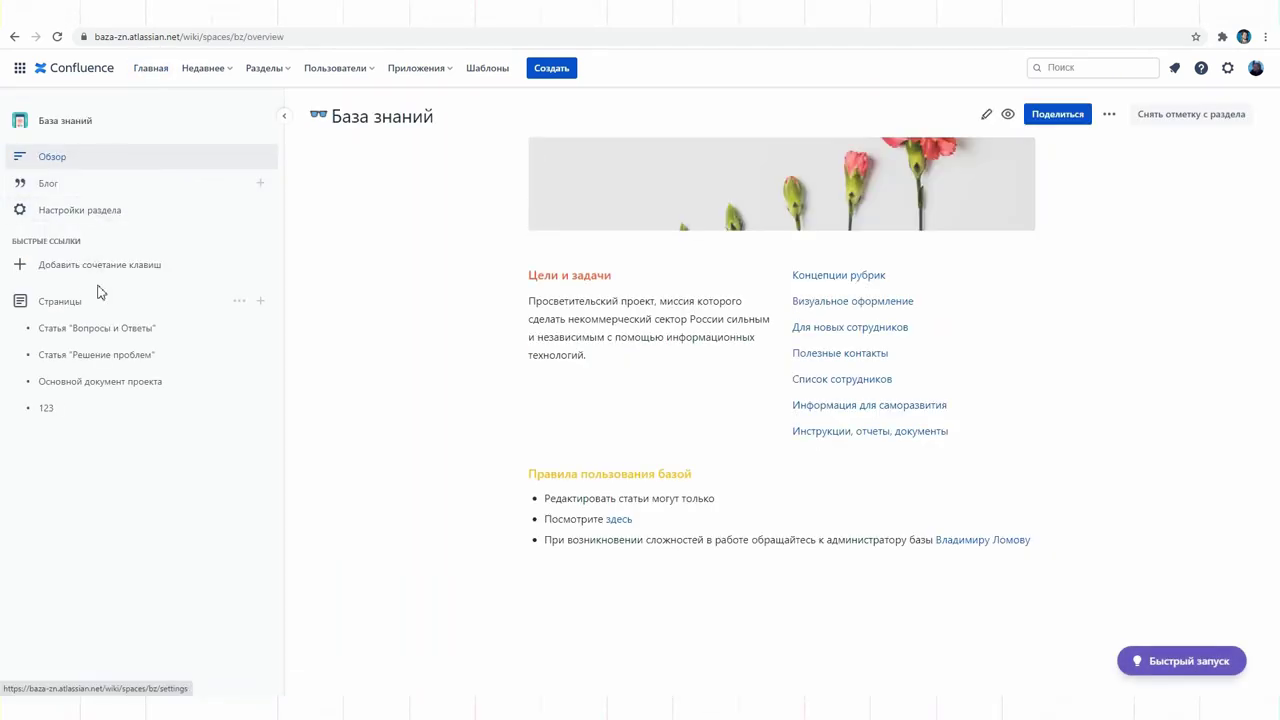
Step: Open the База знаний page list and start a new page
click(80, 214)
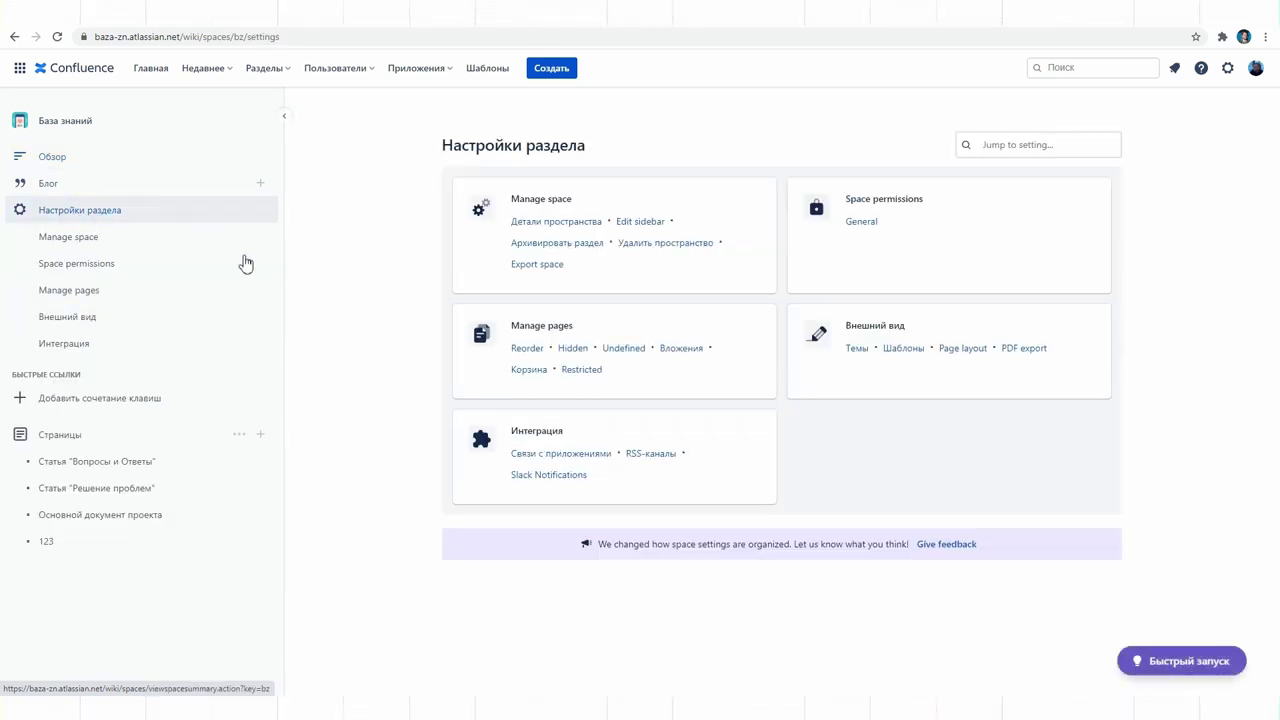
click(68, 438)
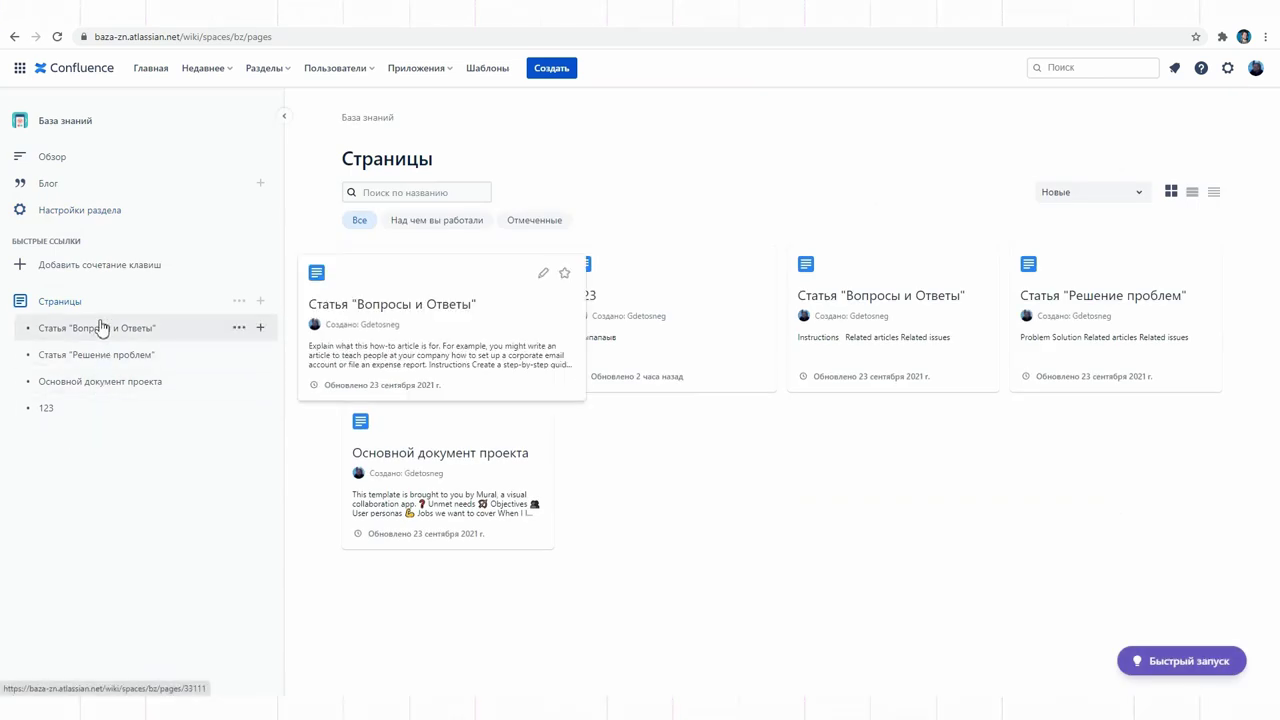
click(240, 302)
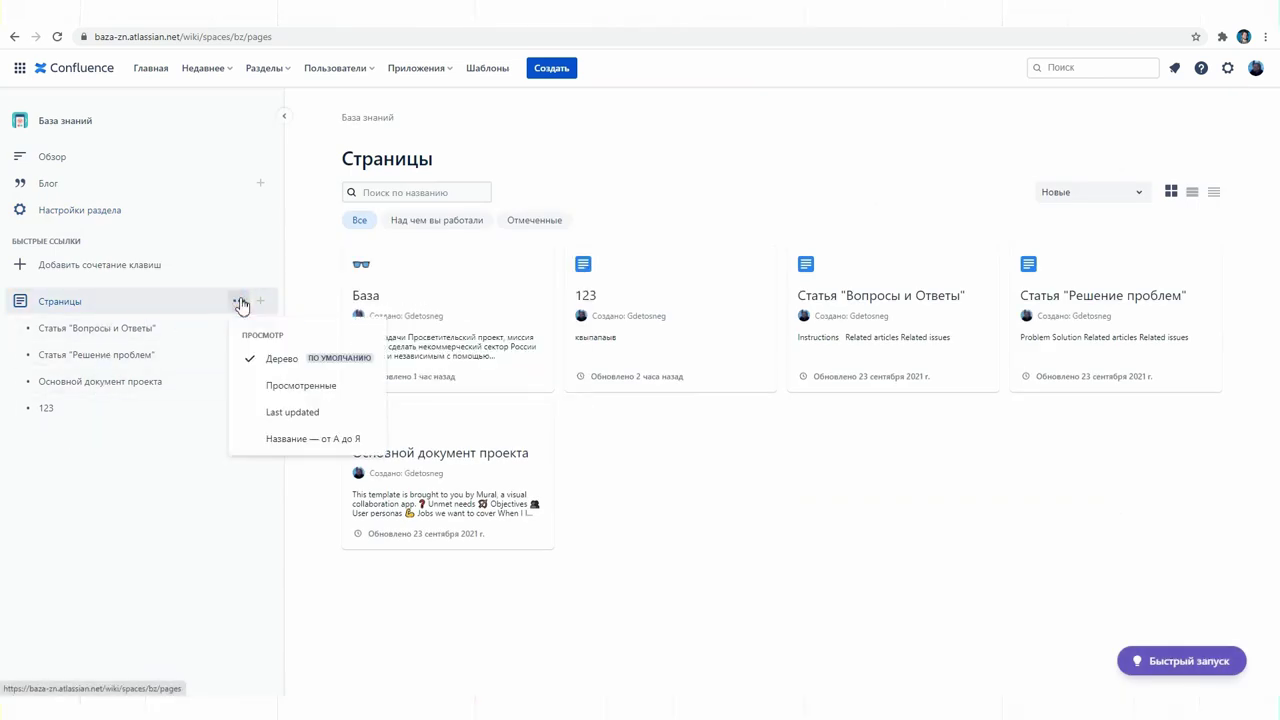
click(240, 302)
click(259, 301)
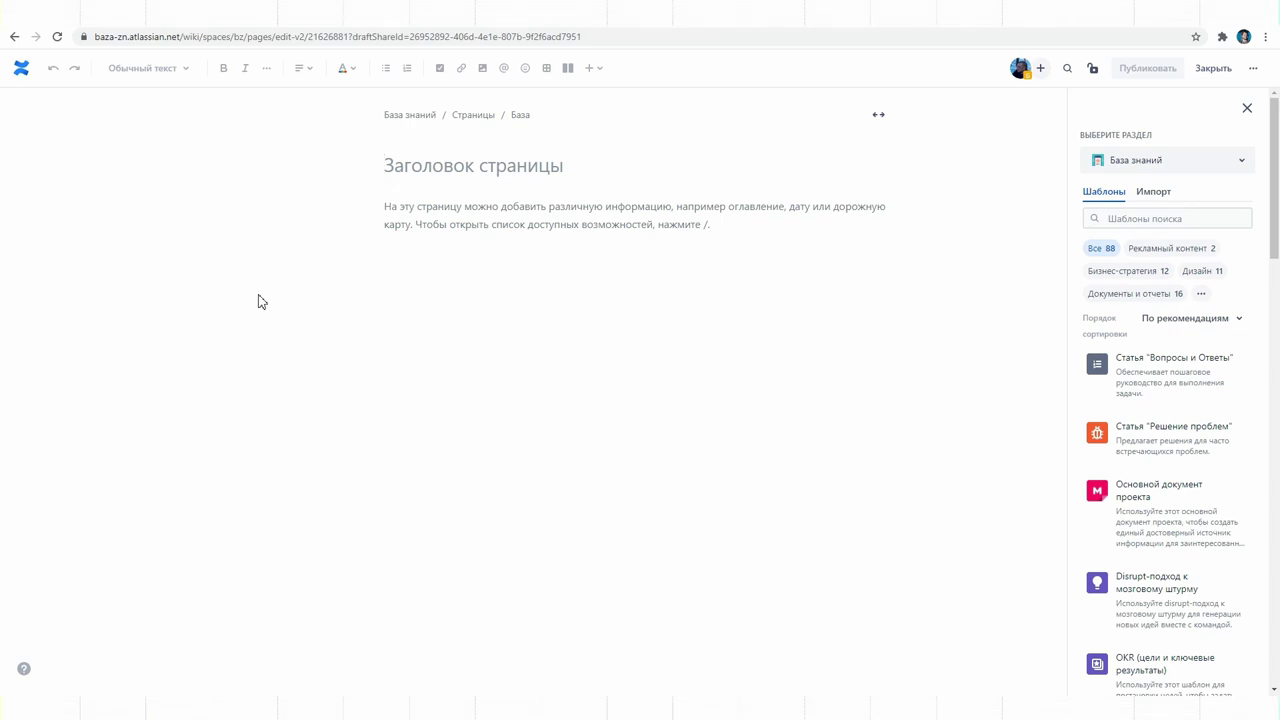
Step: Title the page Концепции рубрик and paste in the Teplitsa article text
text(Концепции рубрик)
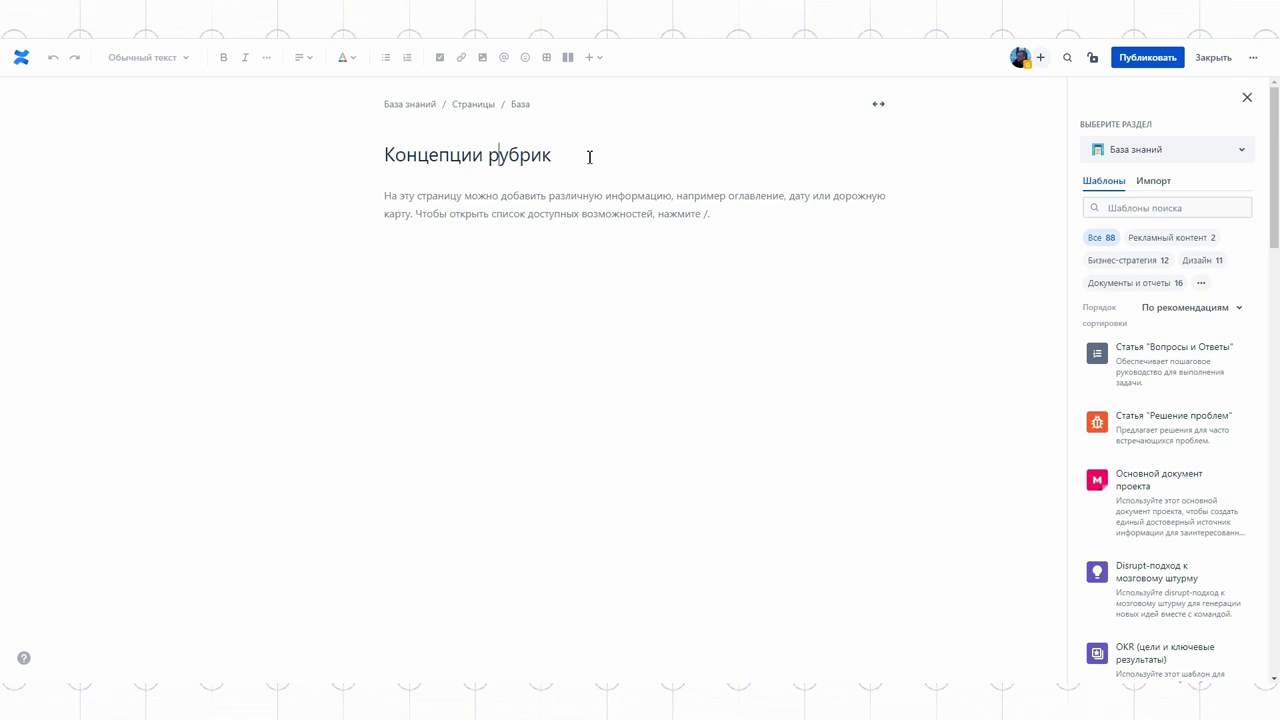
click(490, 219)
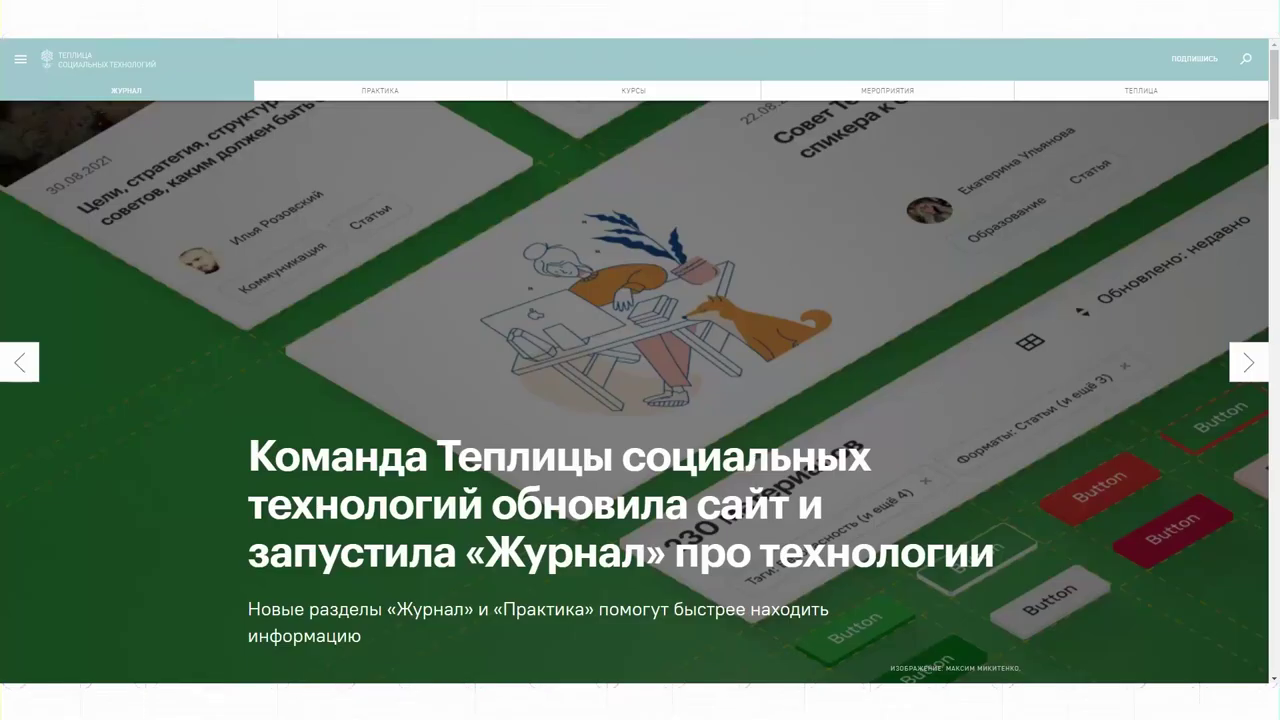
scroll(745, 252, down, 5)
scroll(745, 252, up, 1)
drag(745, 252, 1057, 451)
scroll(1057, 451, down, 10)
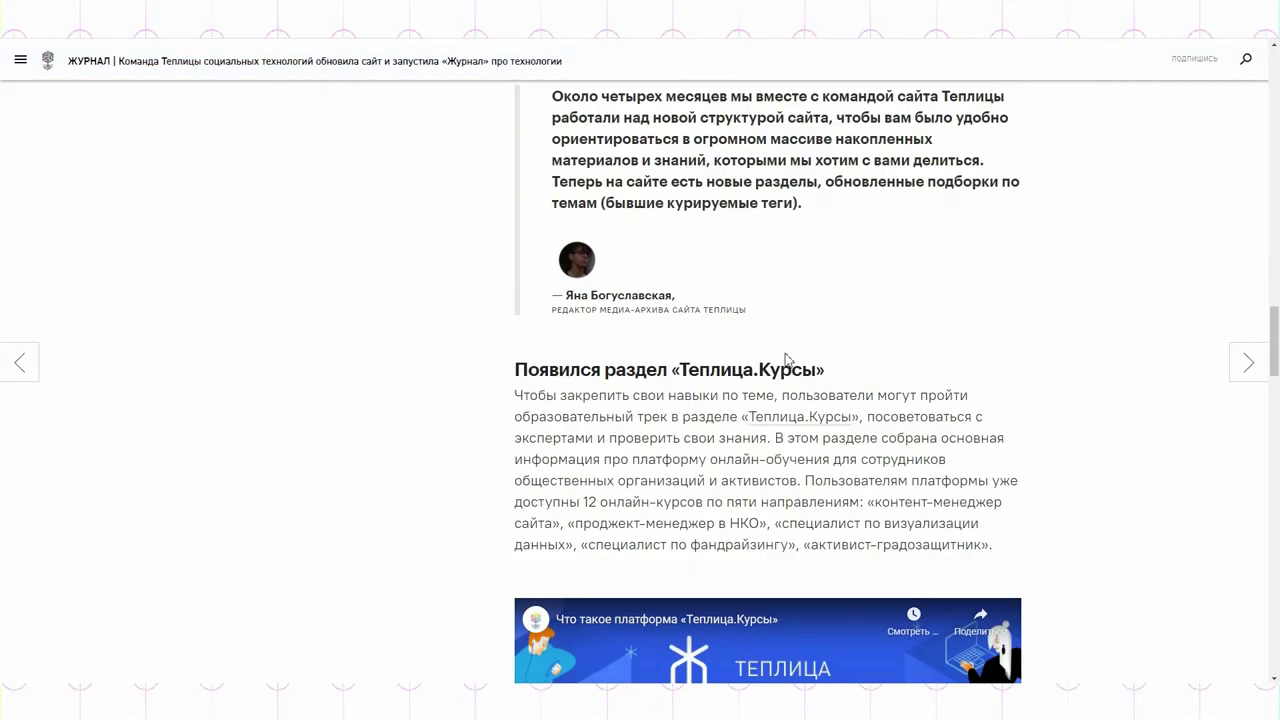
drag(514, 156, 637, 543)
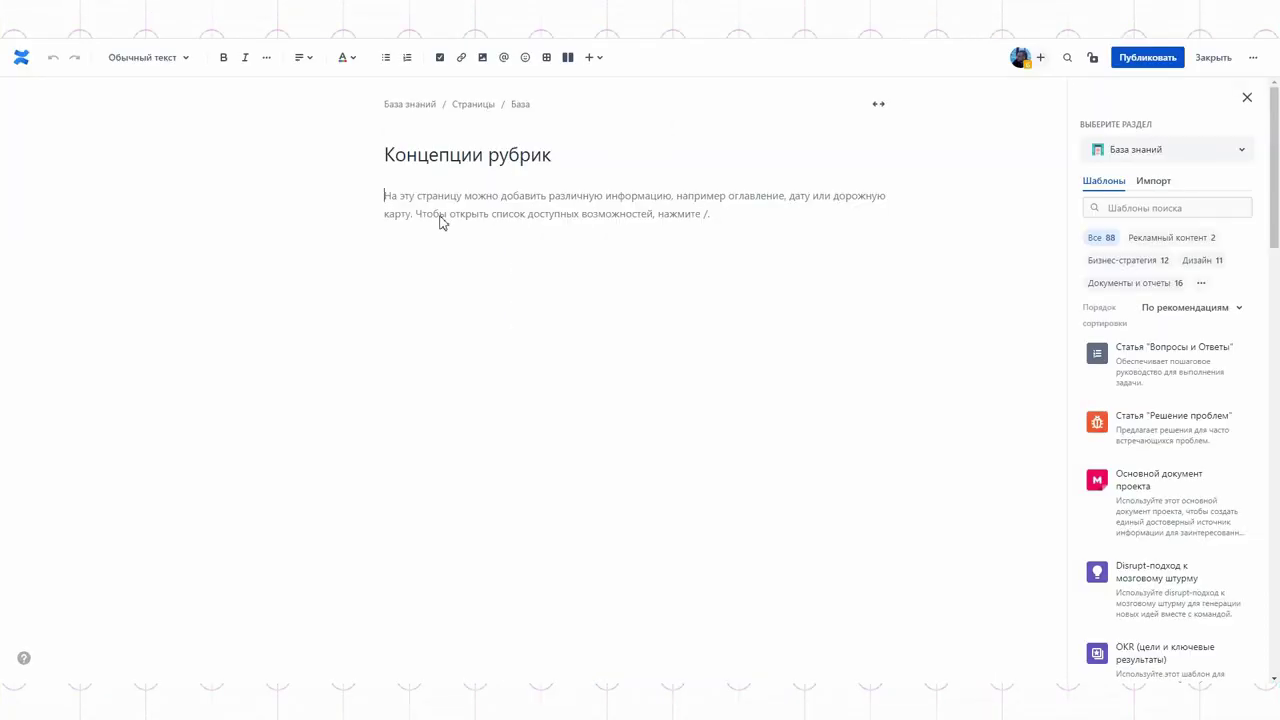
key(ctrl+v)
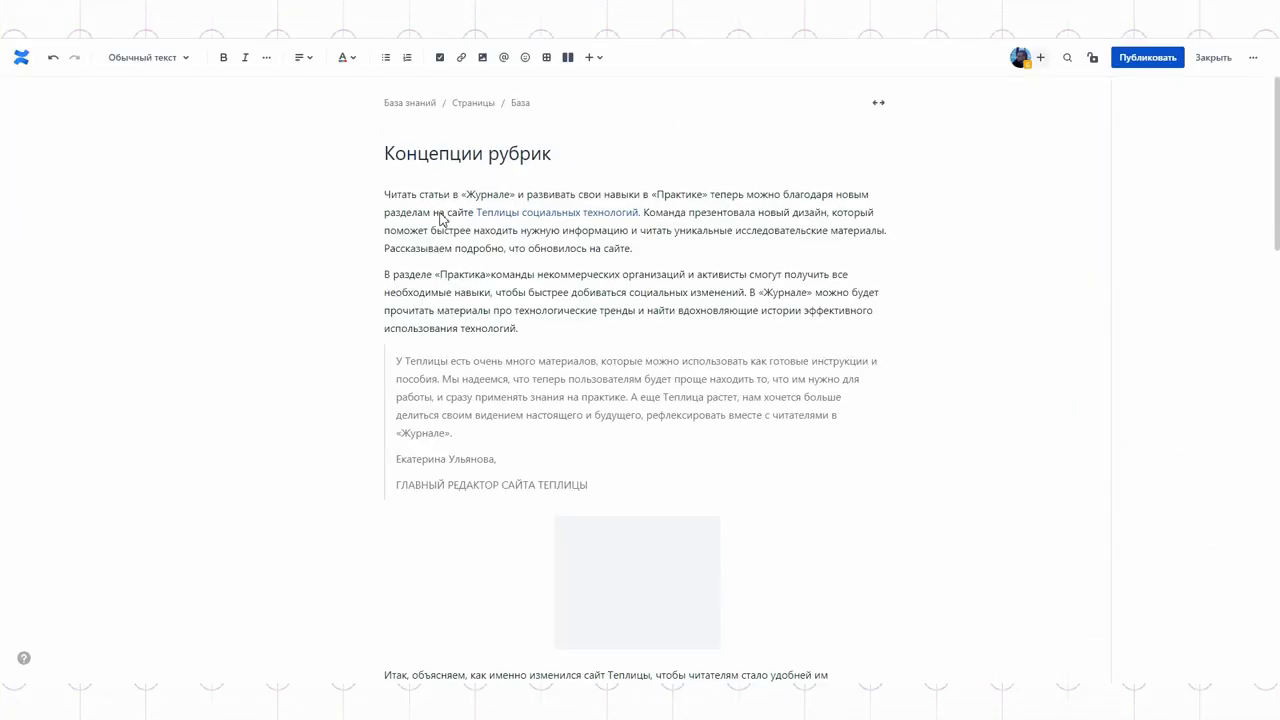
Step: Insert an empty table above the first paragraph via the / menu
scroll(817, 331, up, 6)
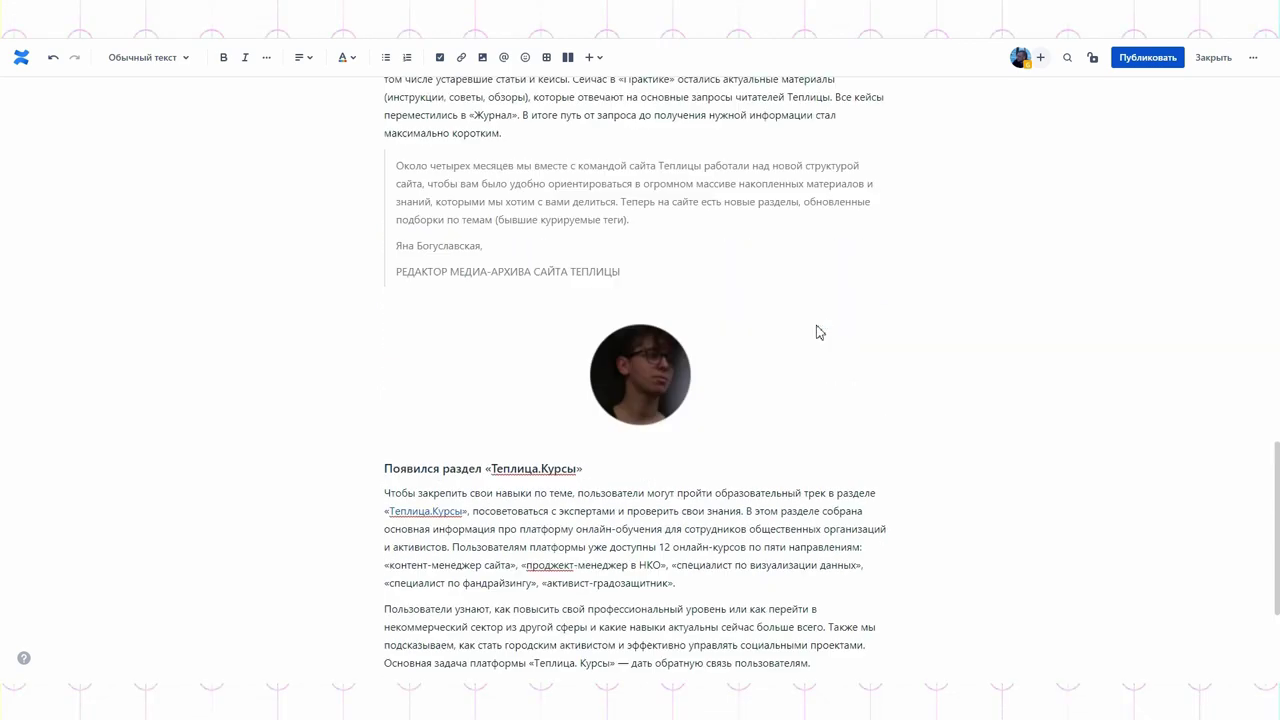
scroll(817, 331, up, 10)
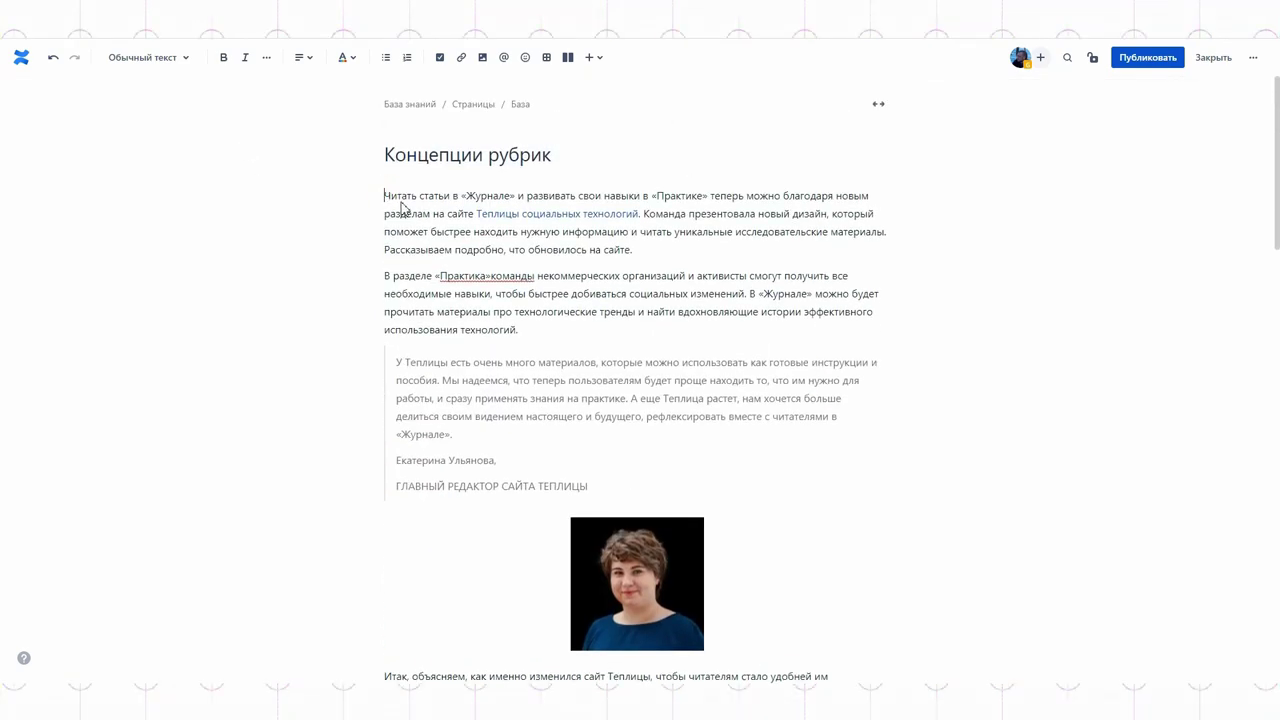
key(Return)
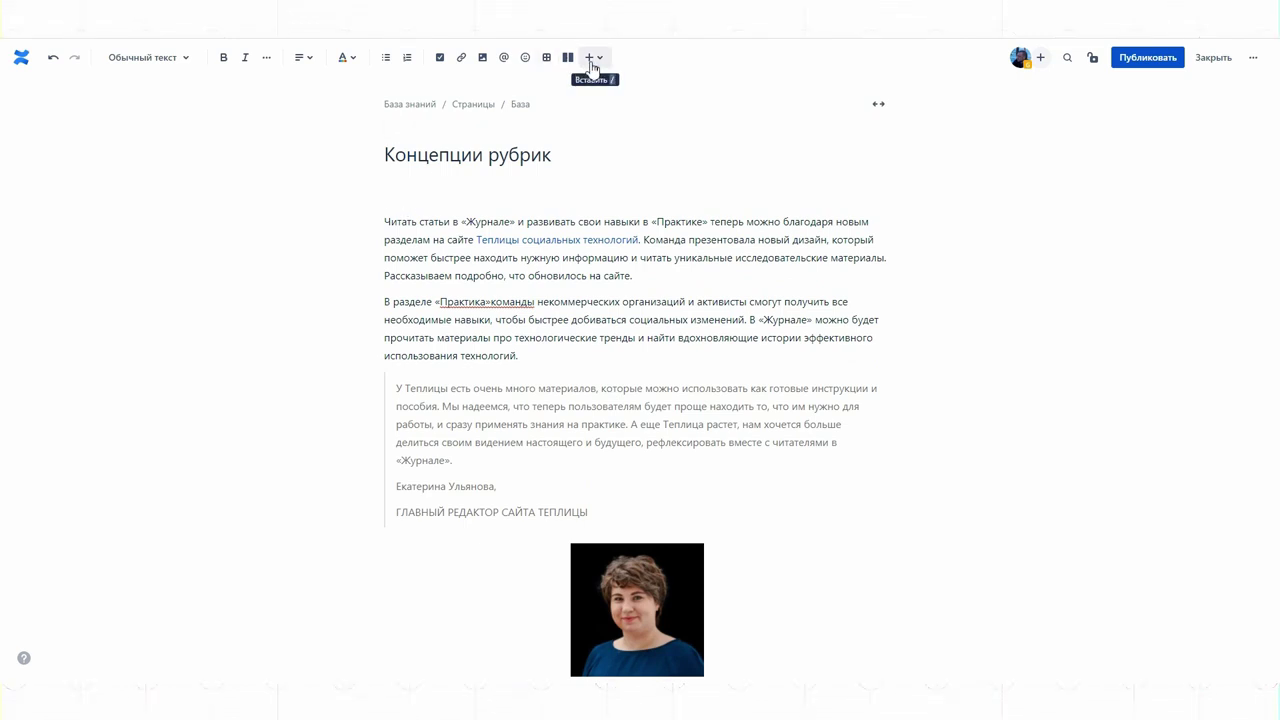
text(/)
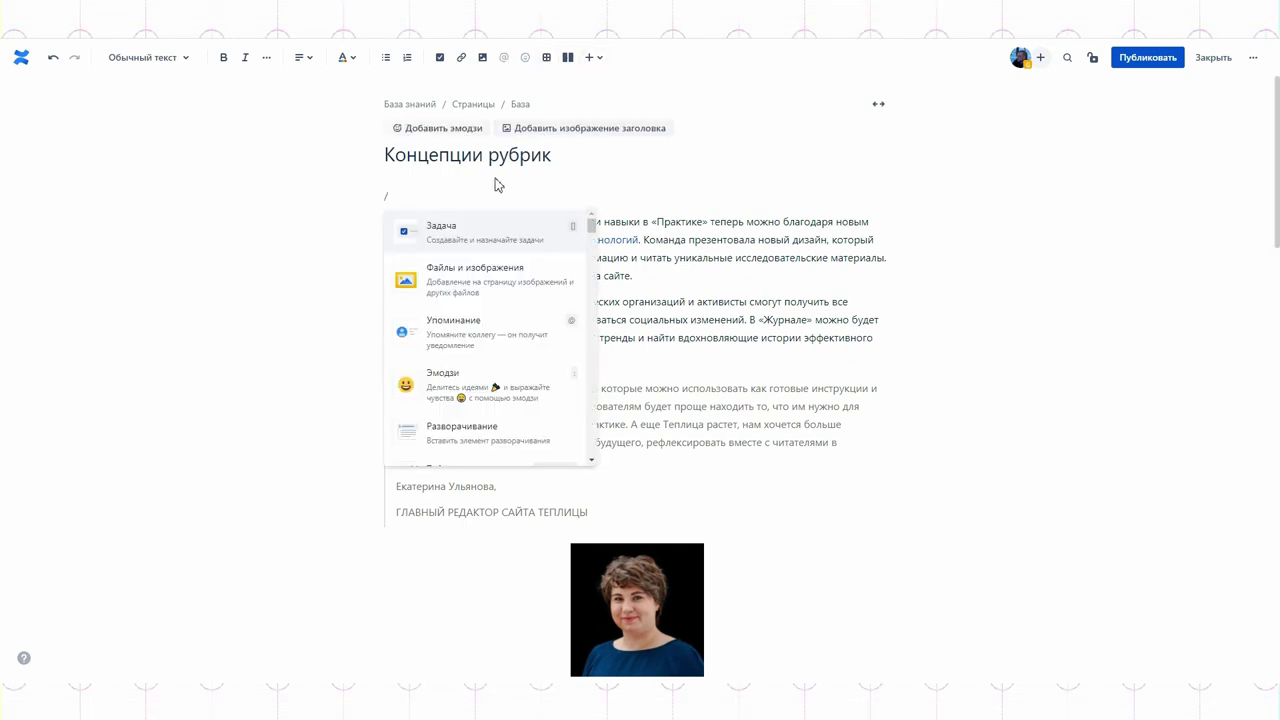
scroll(483, 291, down, 5)
scroll(483, 291, down, 2)
scroll(483, 291, up, 4)
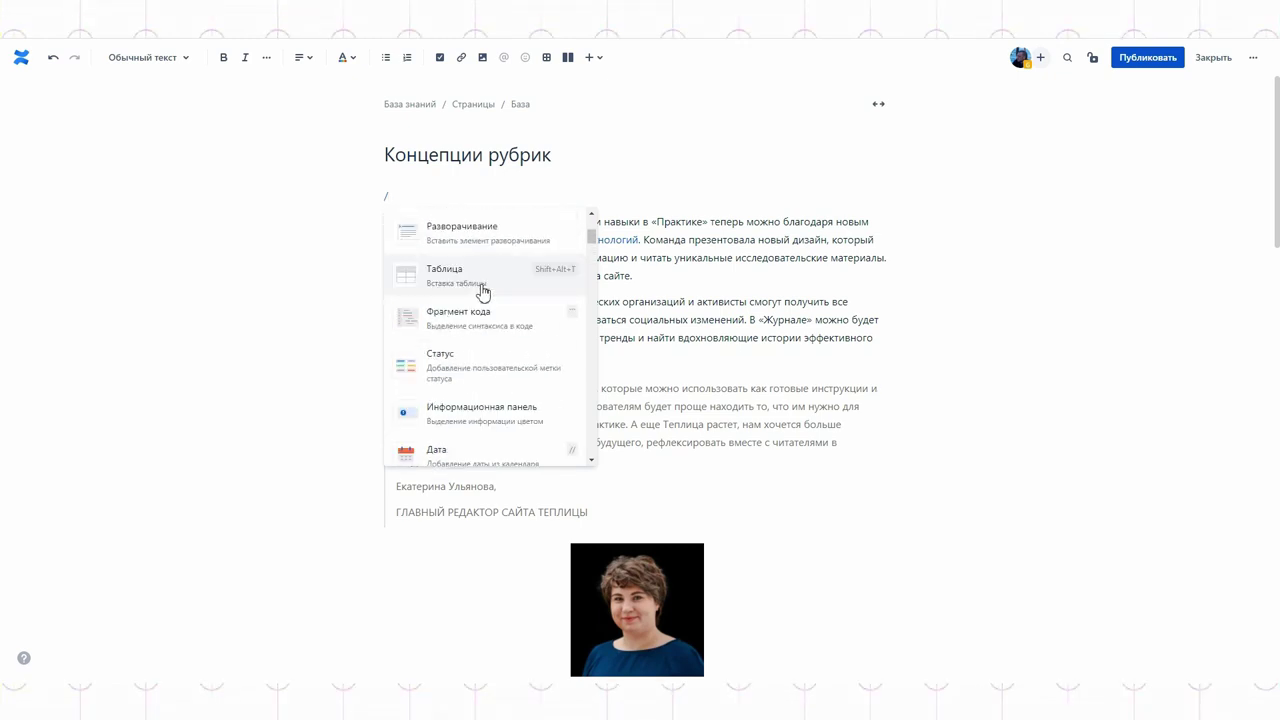
click(451, 282)
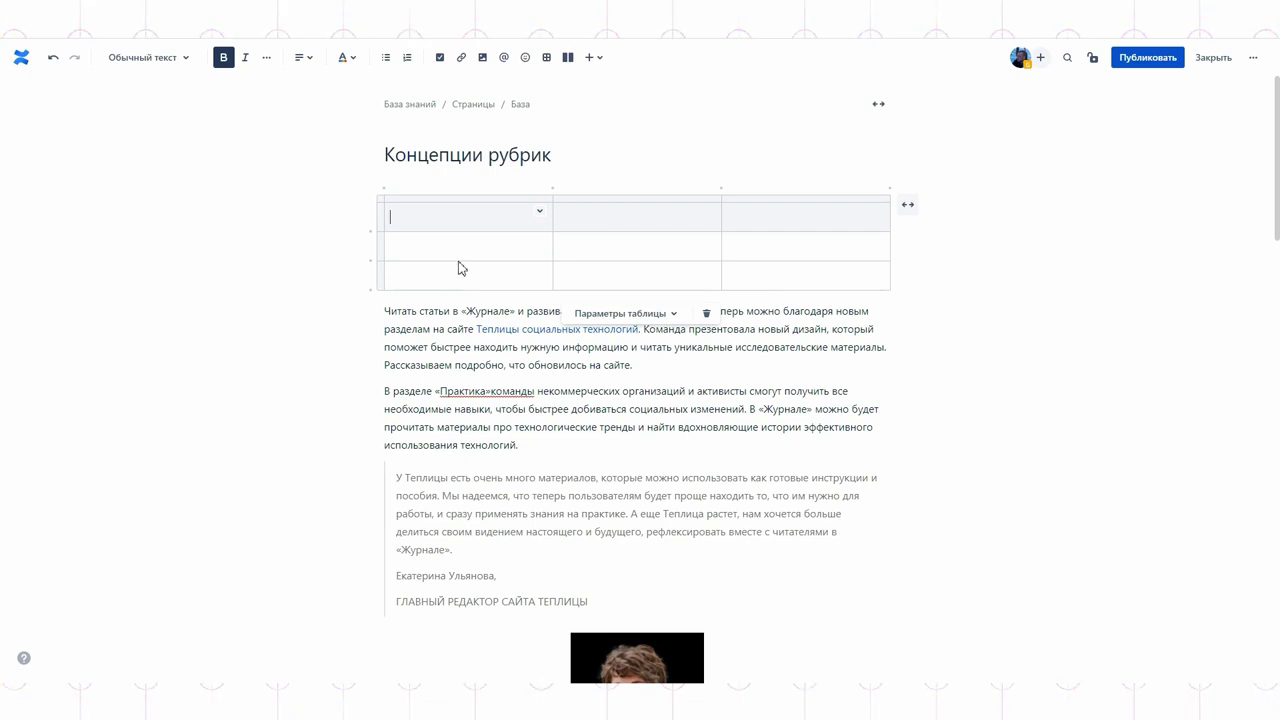
Step: Add a fourth table column and colour the first row light green
click(553, 189)
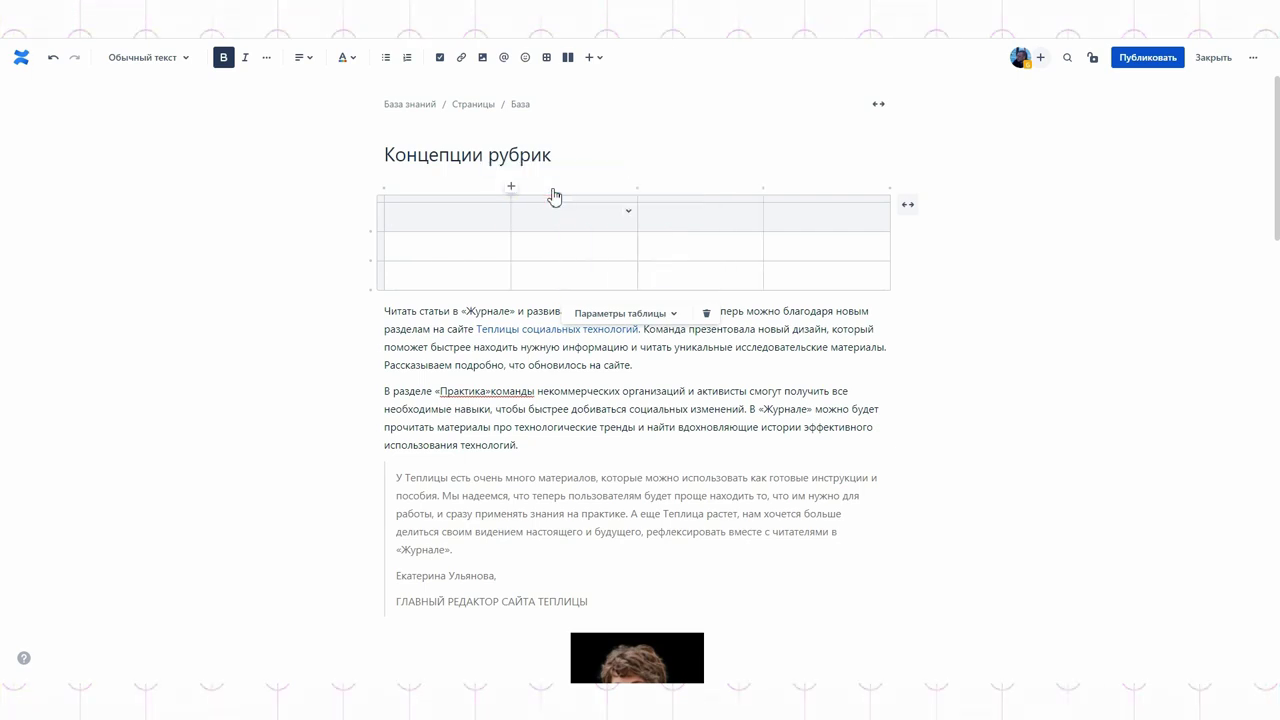
click(627, 210)
click(986, 280)
click(646, 220)
click(375, 225)
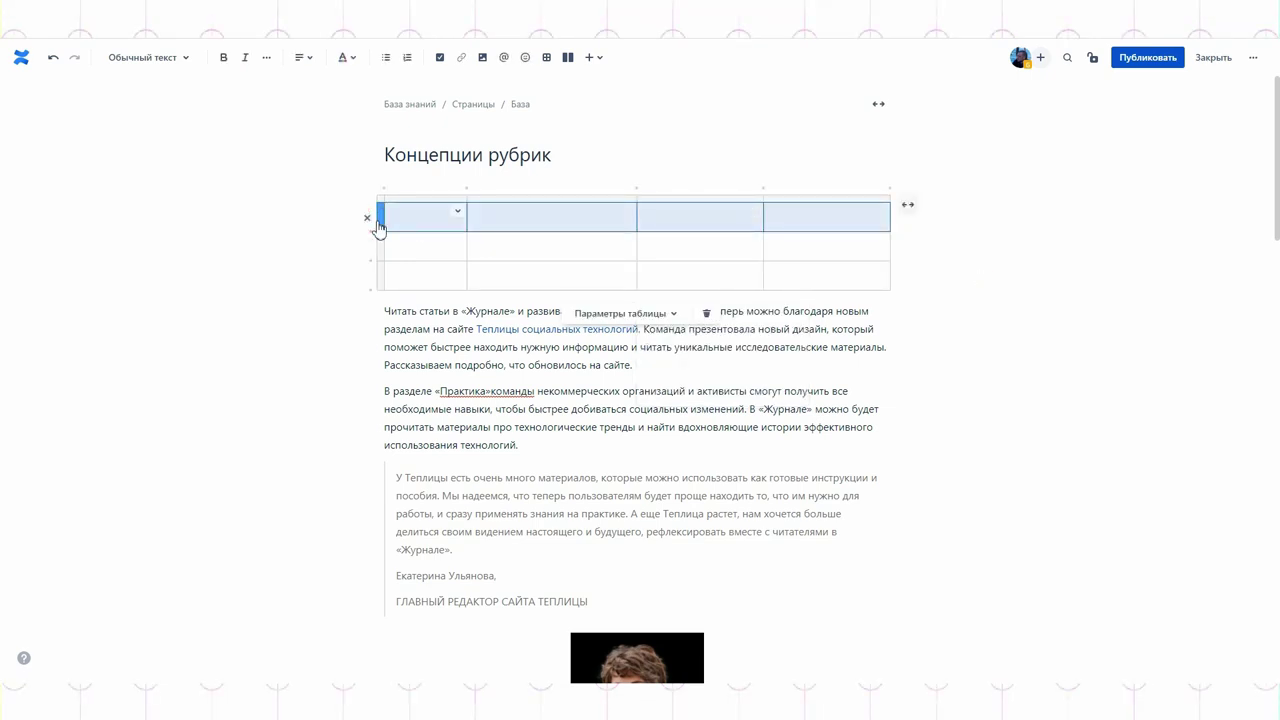
click(457, 214)
mouse_move(500, 211)
click(665, 249)
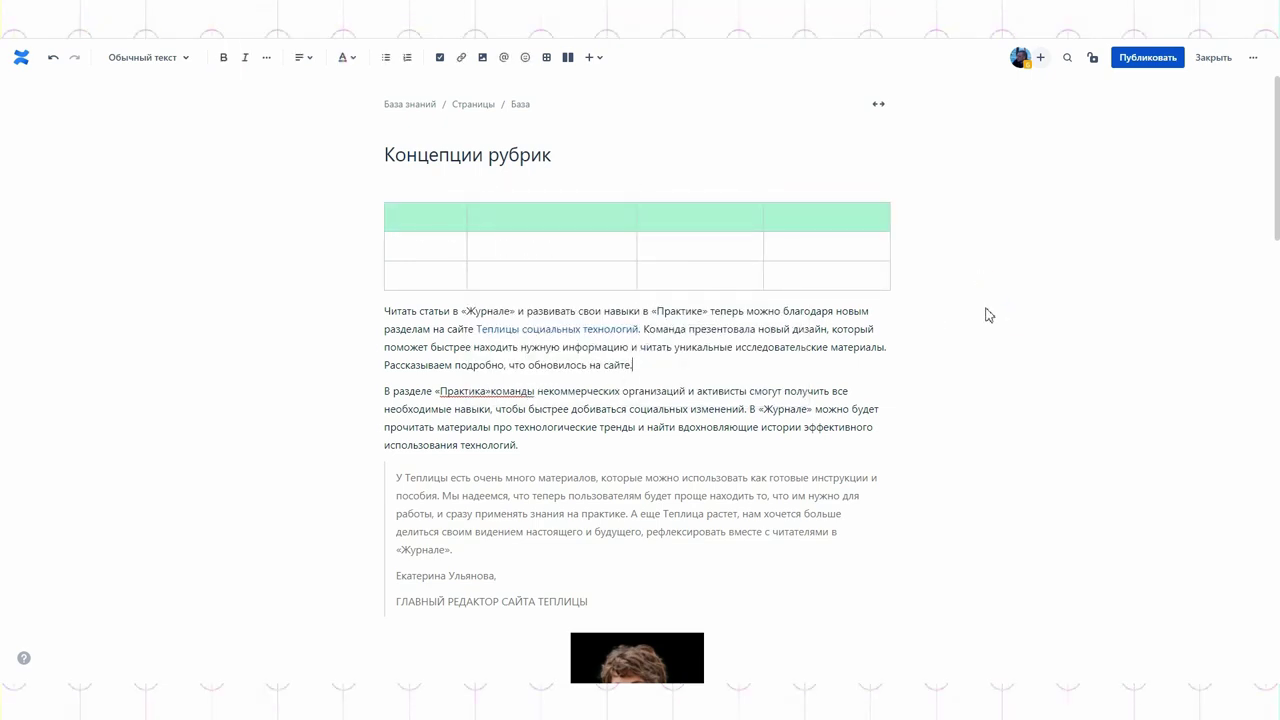
Step: Insert a two-column layout and put the Читать статьи paragraph in its left column
click(384, 311)
key(Return)
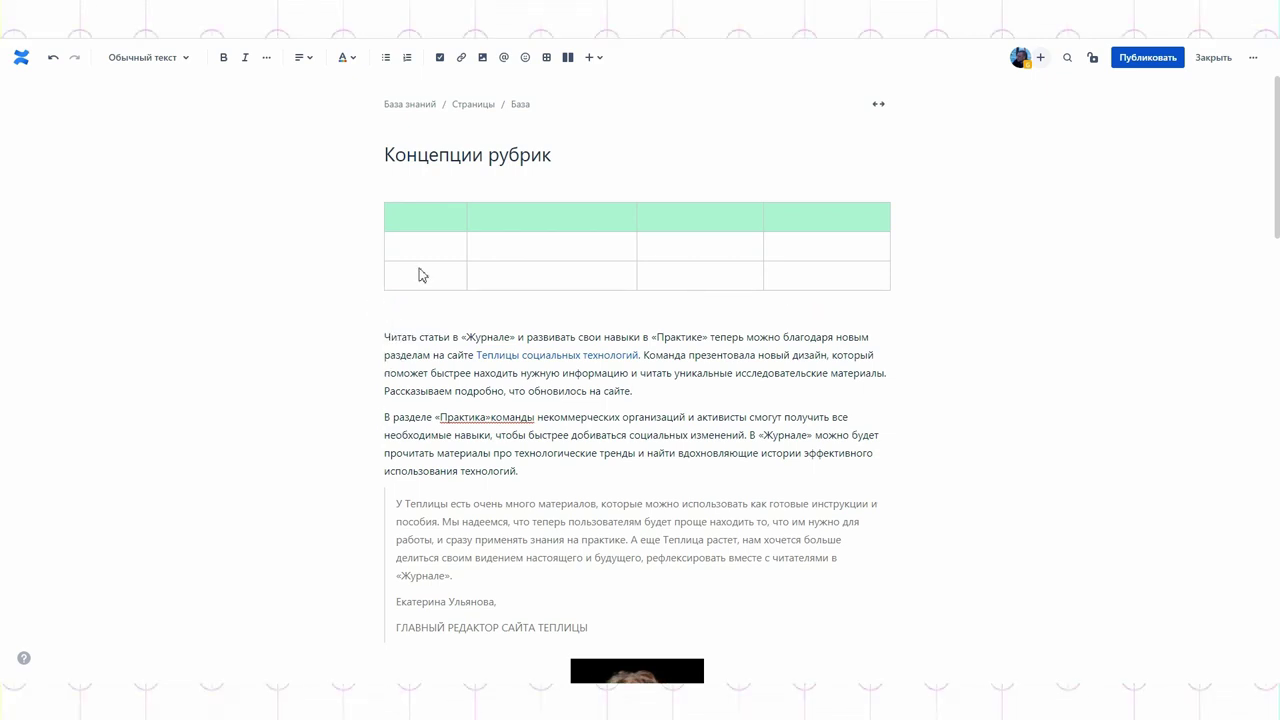
click(567, 57)
drag(651, 412, 387, 364)
key(ctrl+c)
click(449, 314)
key(ctrl+v)
Step: Copy the В разделе paragraph into the layout's right column
scroll(530, 615, down, 1)
drag(518, 566, 386, 511)
key(ctrl+c)
click(740, 310)
key(ctrl+v)
click(660, 531)
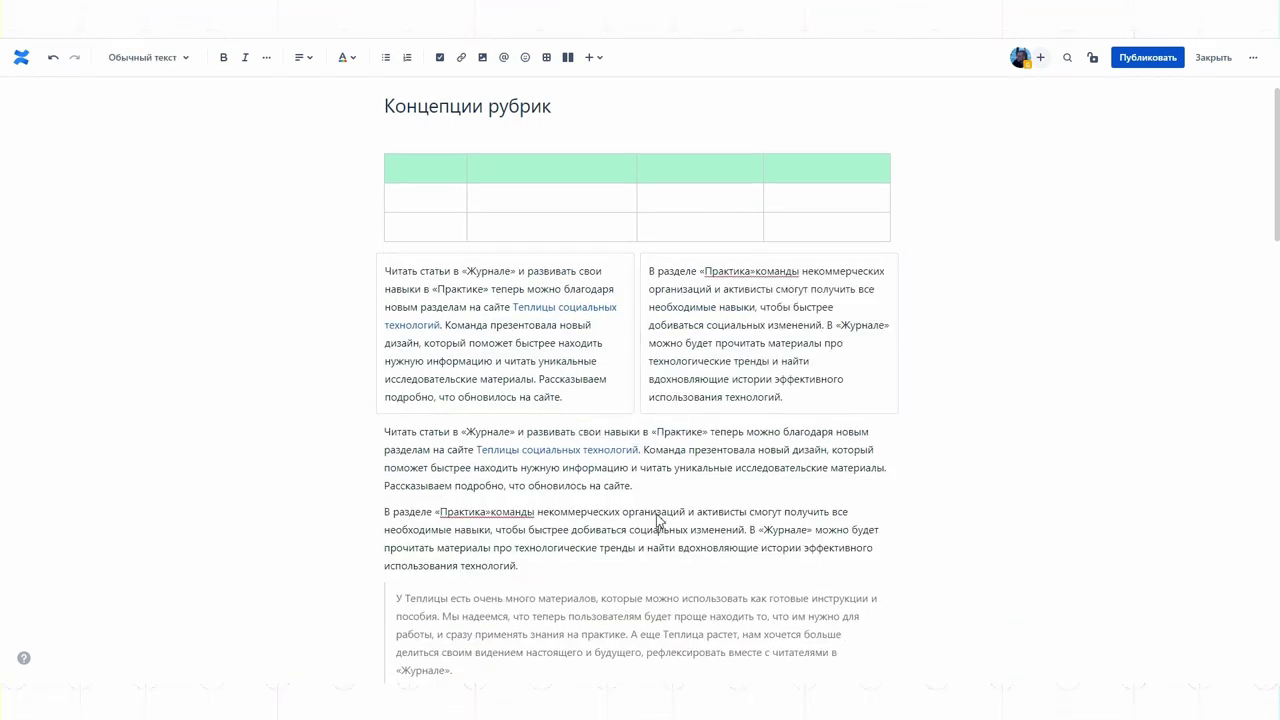
Step: Add a plant photo as the header image and publish Концепции рубрик
click(548, 130)
scroll(580, 300, down, 2)
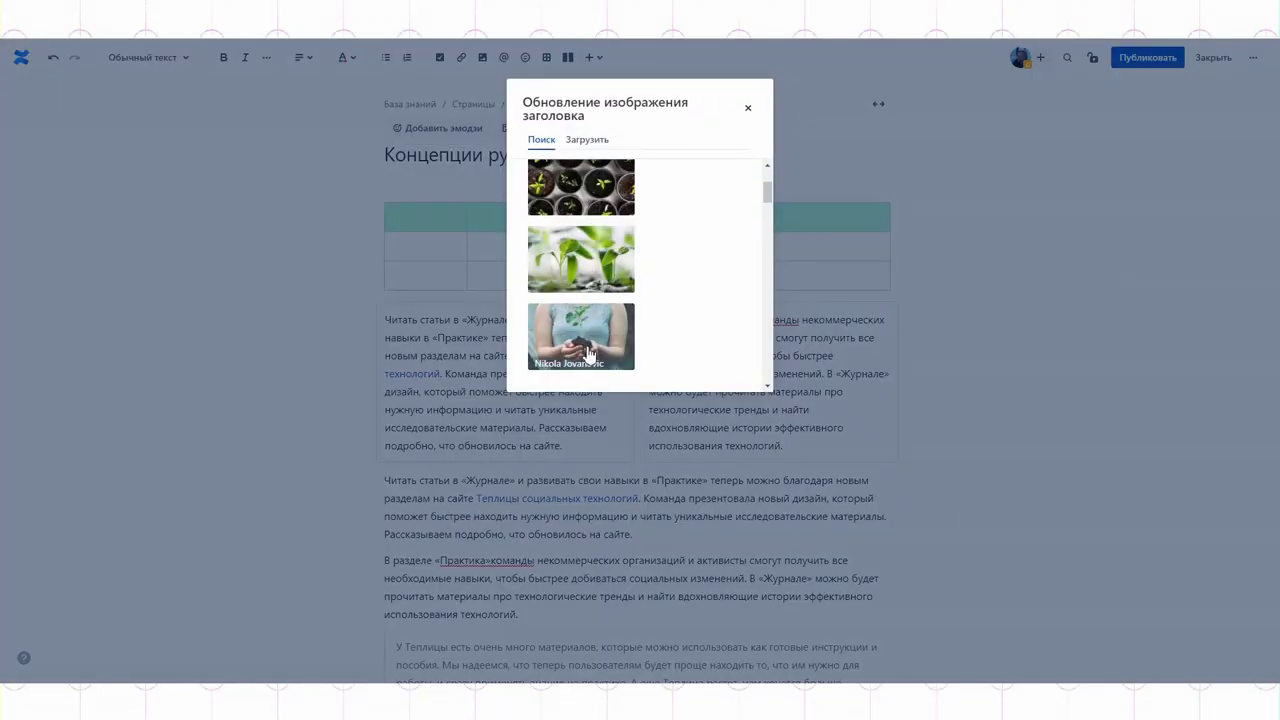
click(580, 262)
click(799, 205)
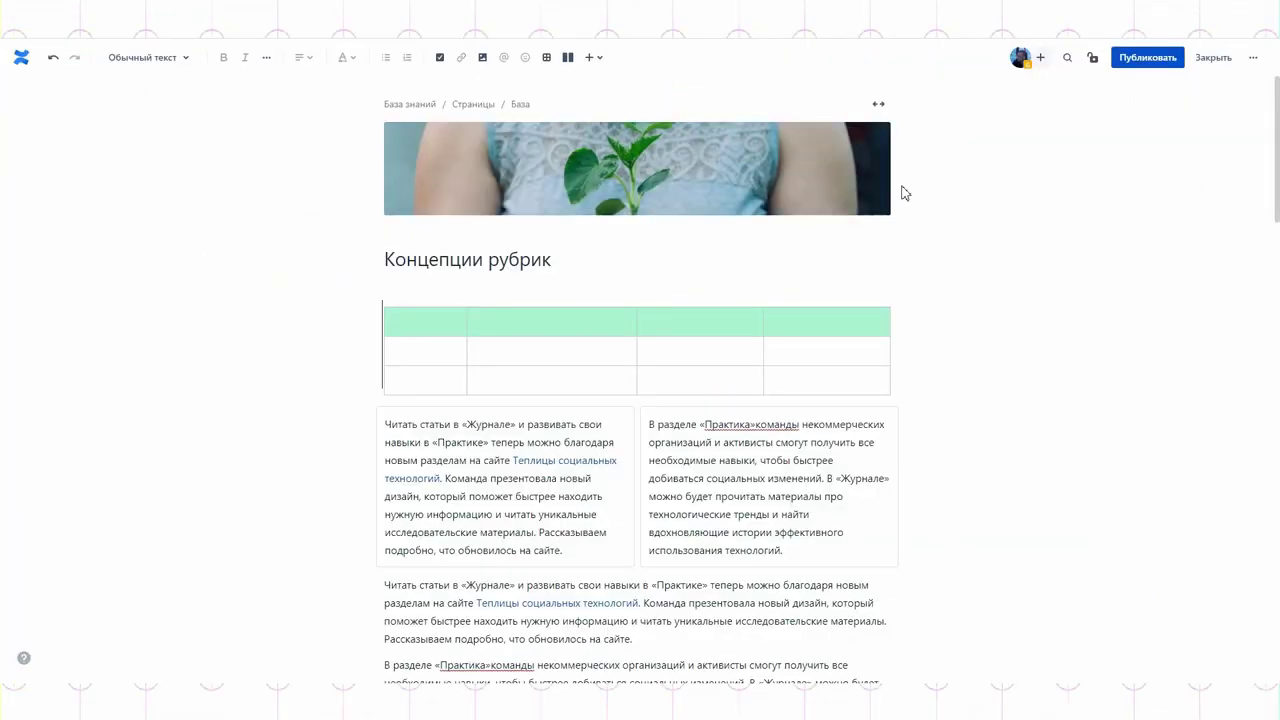
click(1148, 56)
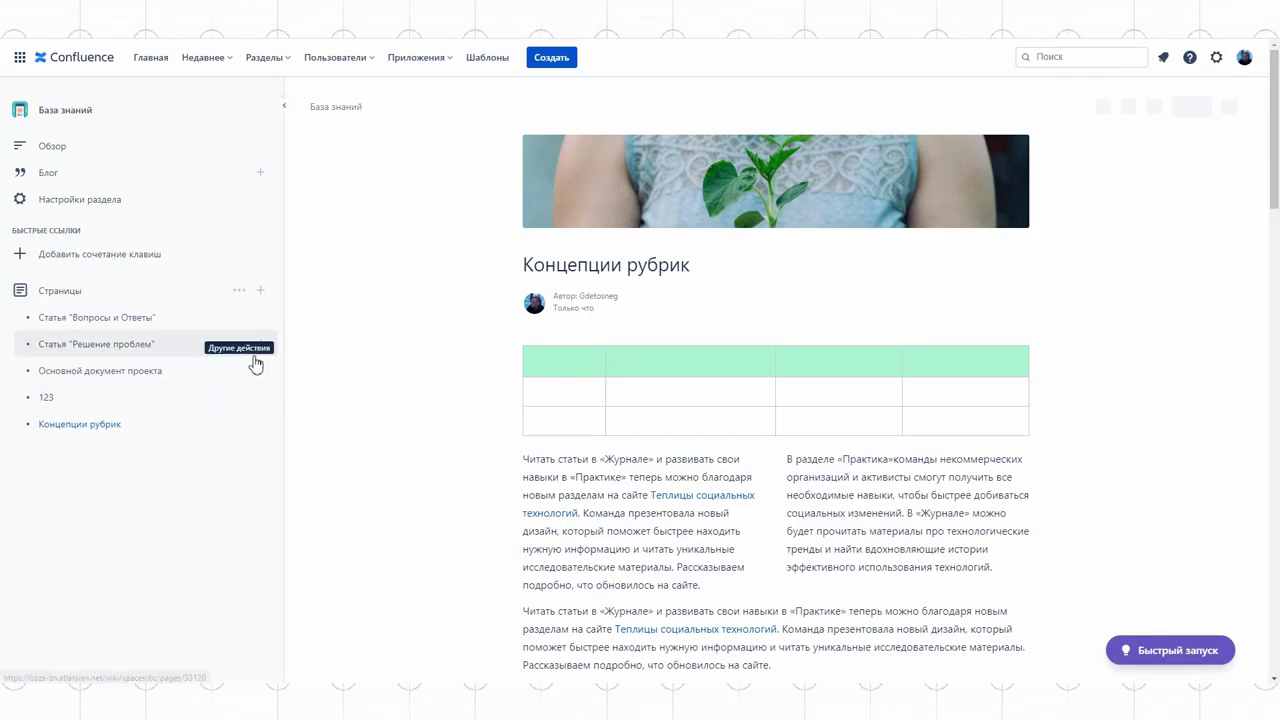
Step: Publish a child page titled Запущенные проекты under Концепции рубрик
click(260, 424)
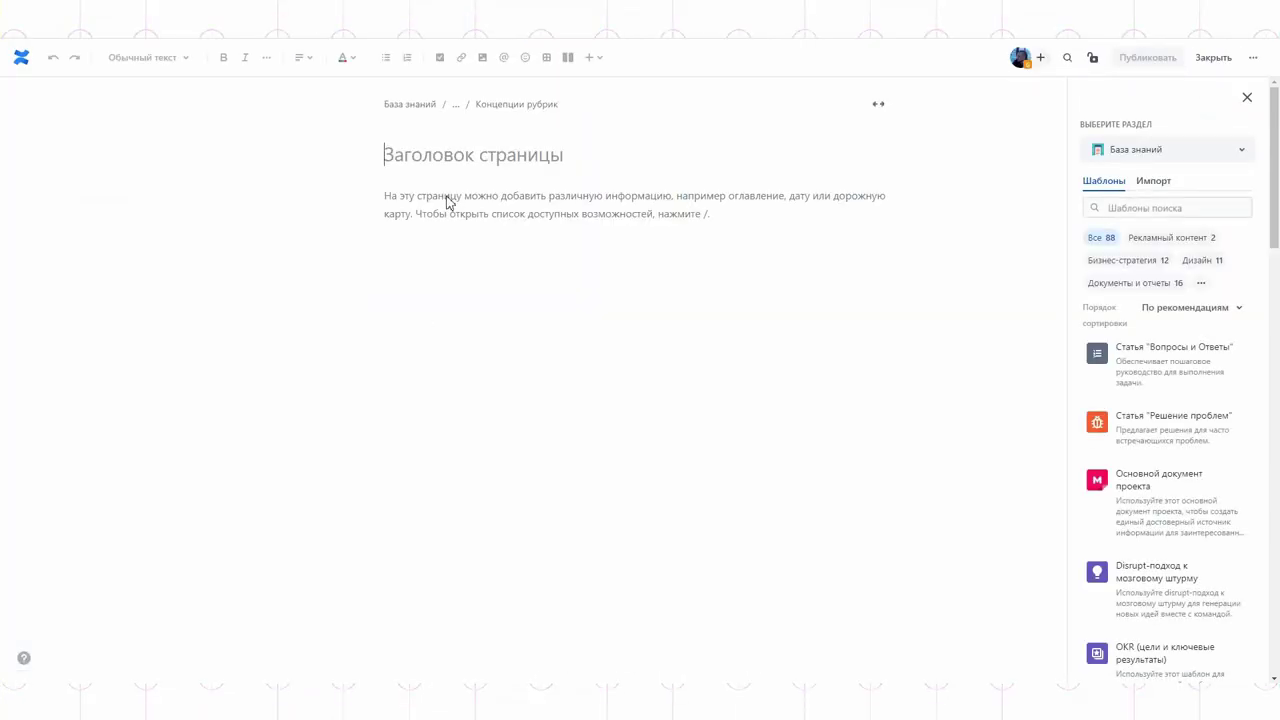
text(Запу)
click(454, 196)
click(1132, 60)
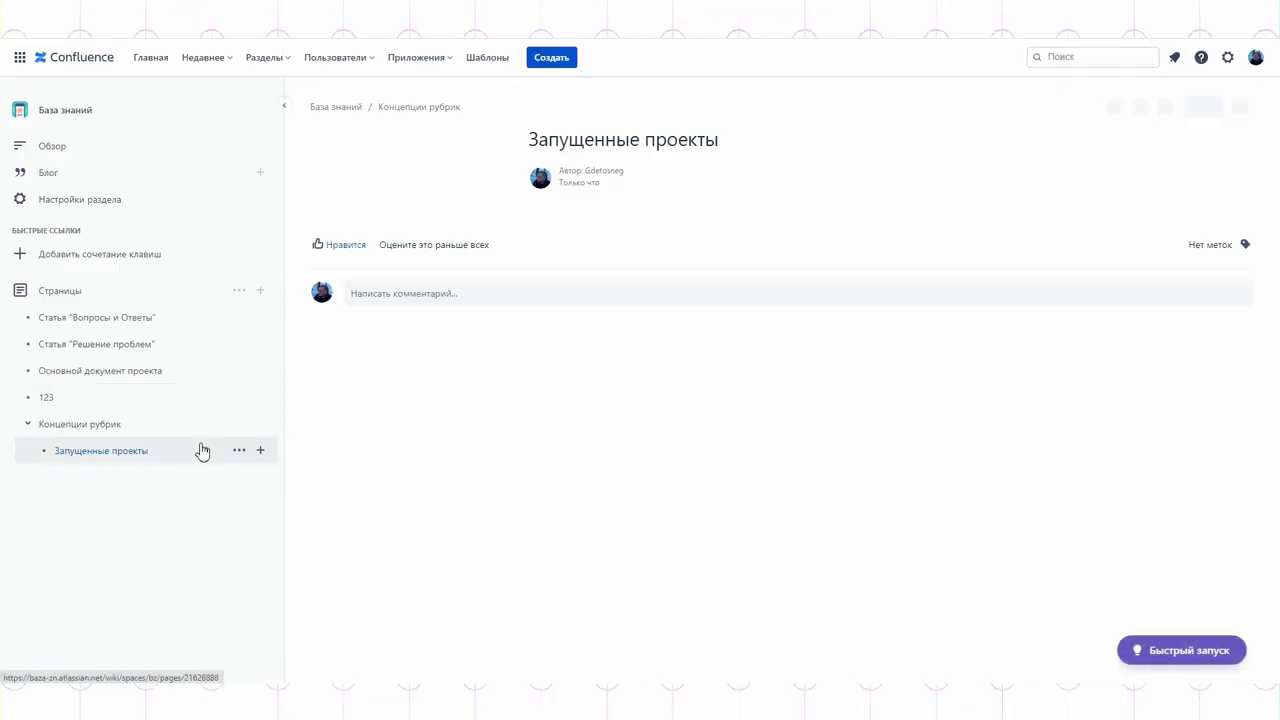
Step: Publish a second child page titled Не запущенные проекты
click(258, 424)
text(Не запущенные про)
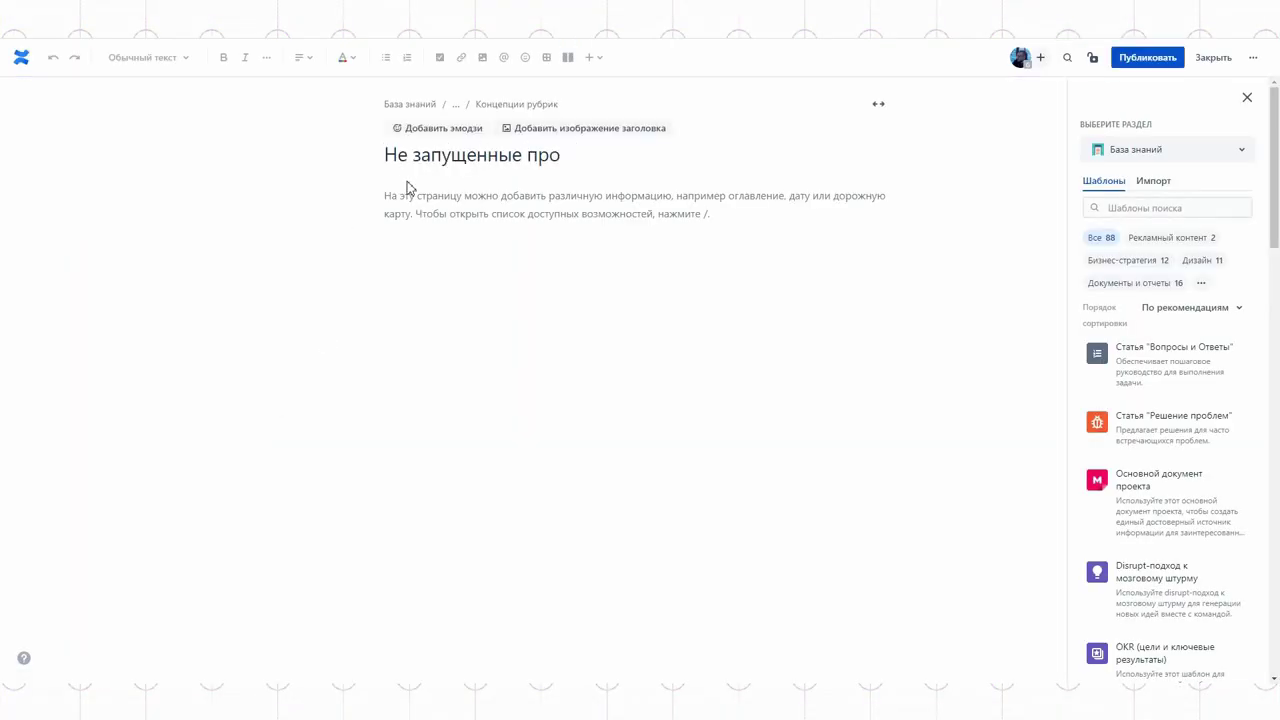
text(екты)
click(1145, 62)
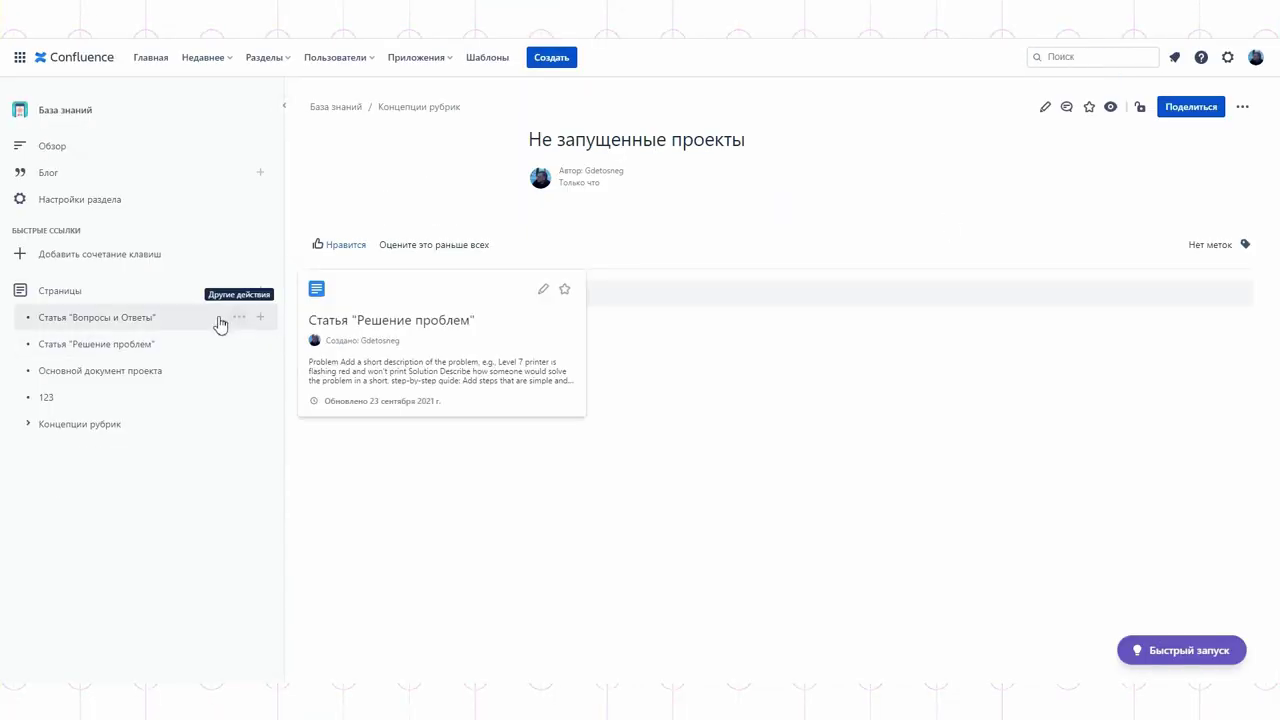
Step: Try archiving Вопросы и Ответы, then dismiss the Standard plan trial offer
click(239, 317)
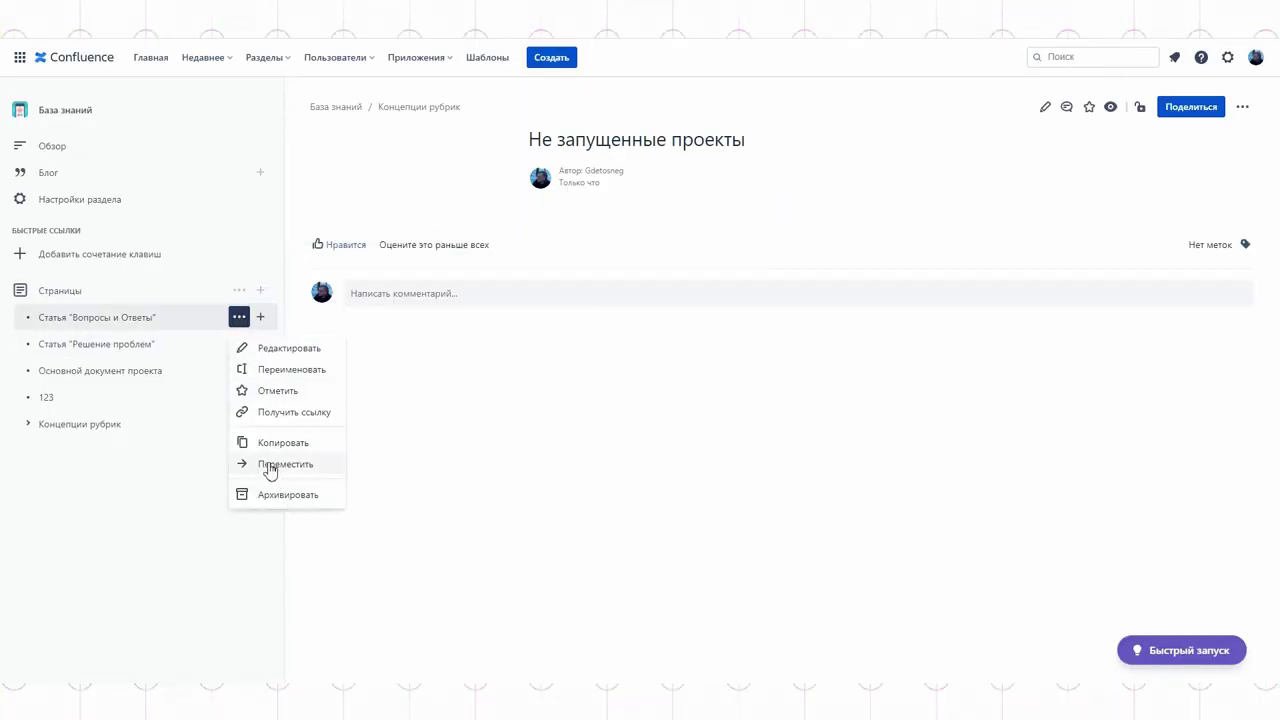
click(279, 495)
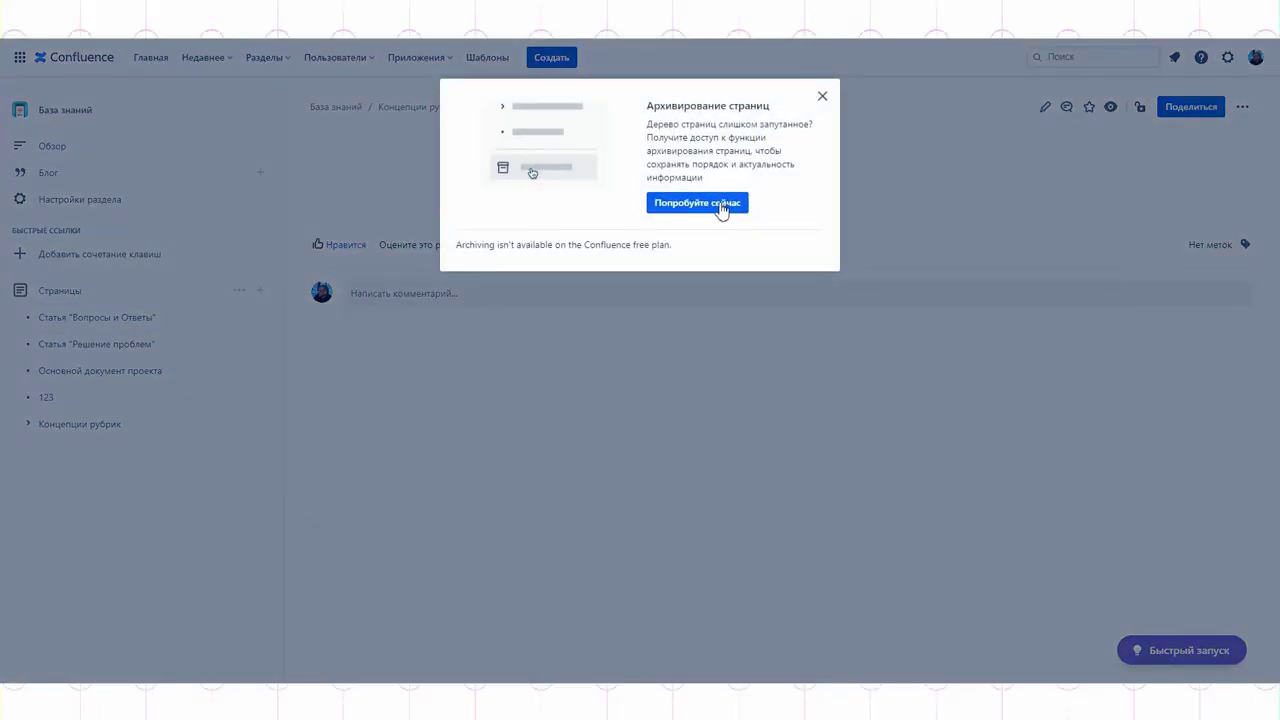
click(721, 205)
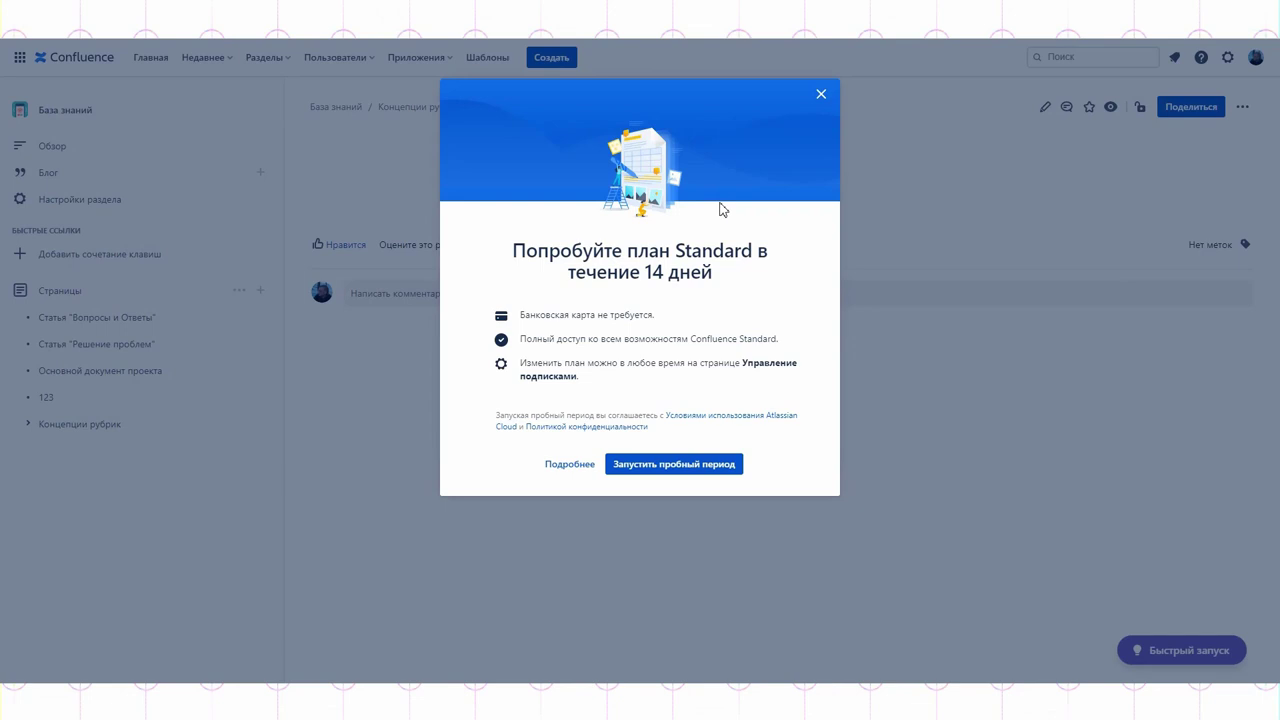
click(820, 95)
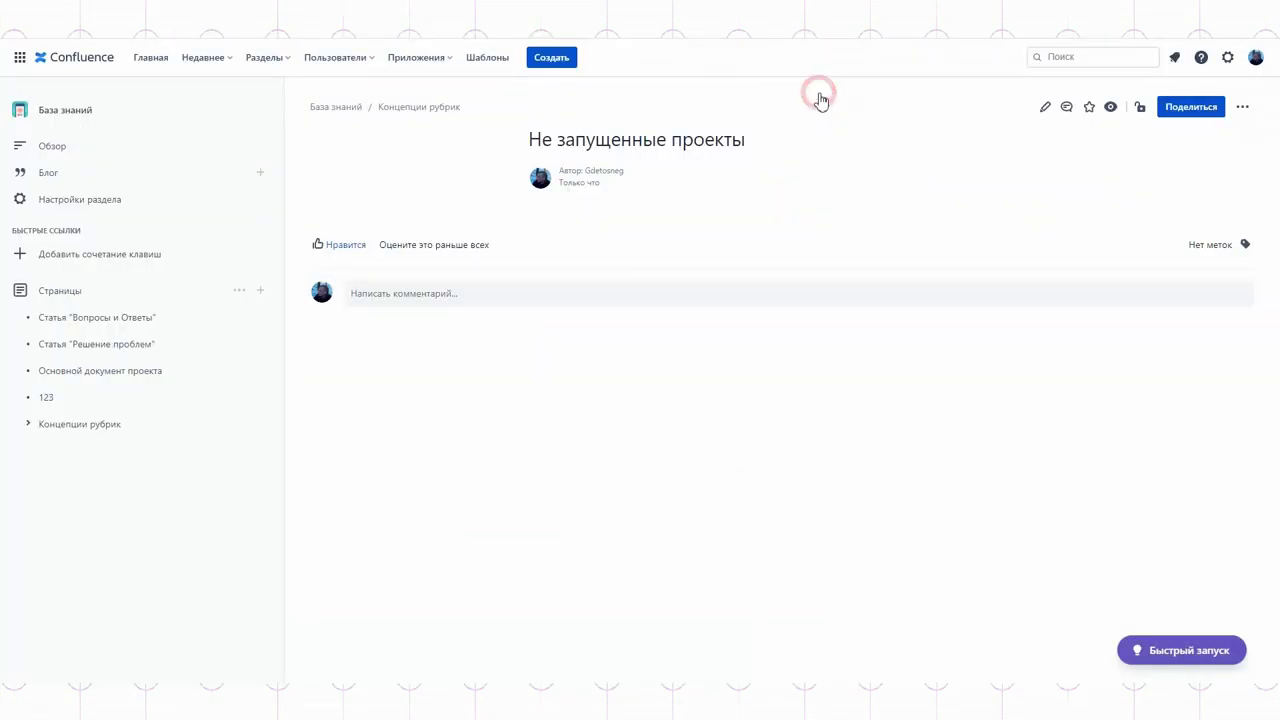
Step: Open Основной документ проекта and delete it, confirming the deletion
mouse_move(249, 371)
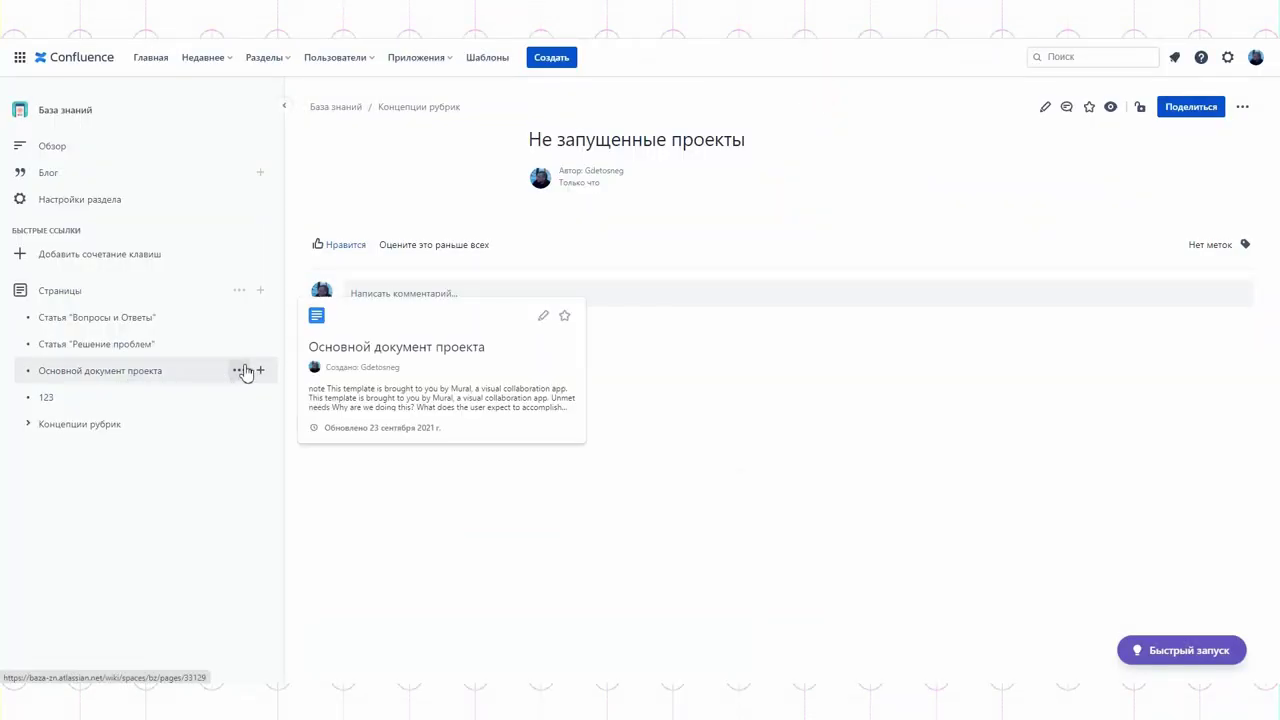
click(238, 372)
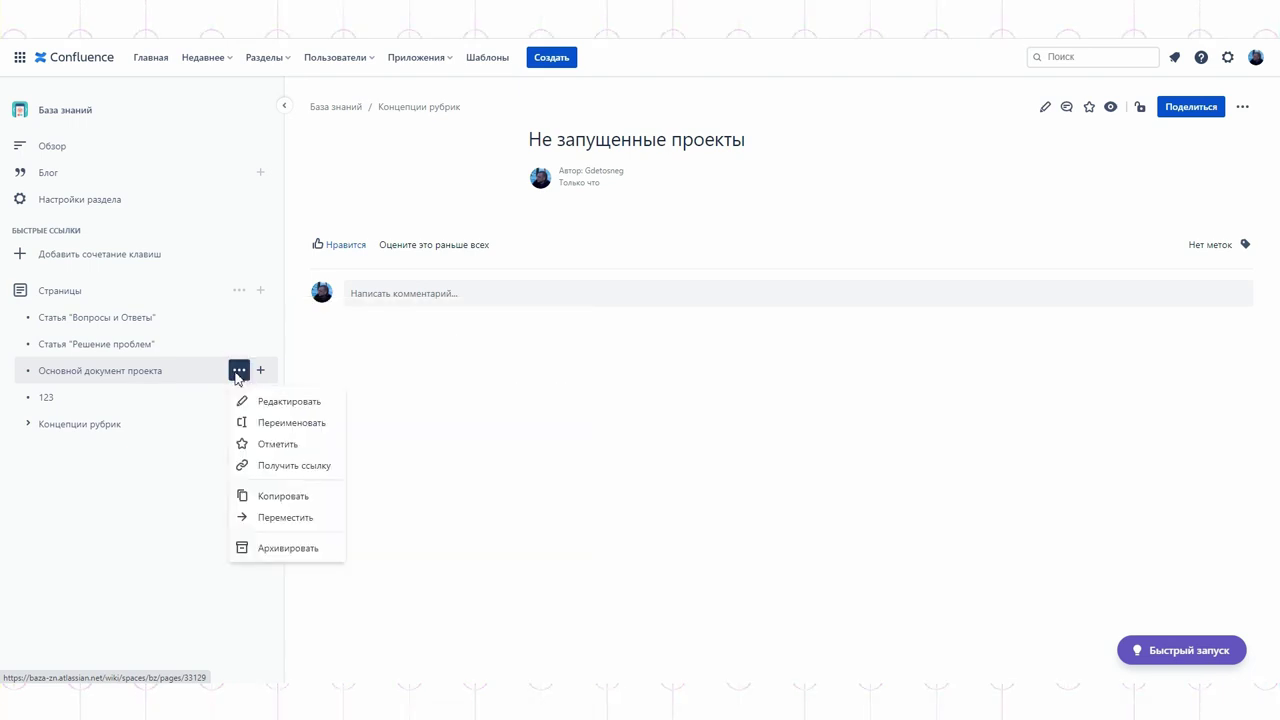
click(161, 374)
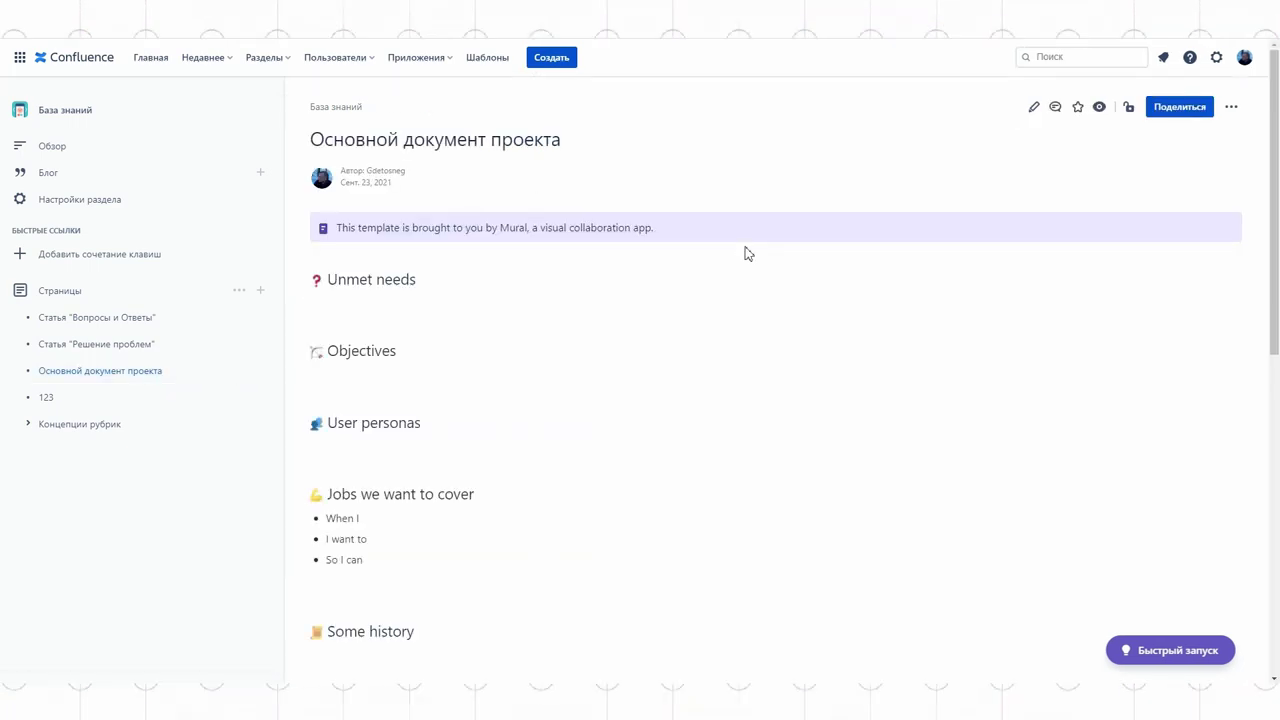
click(1231, 107)
click(1114, 248)
click(798, 198)
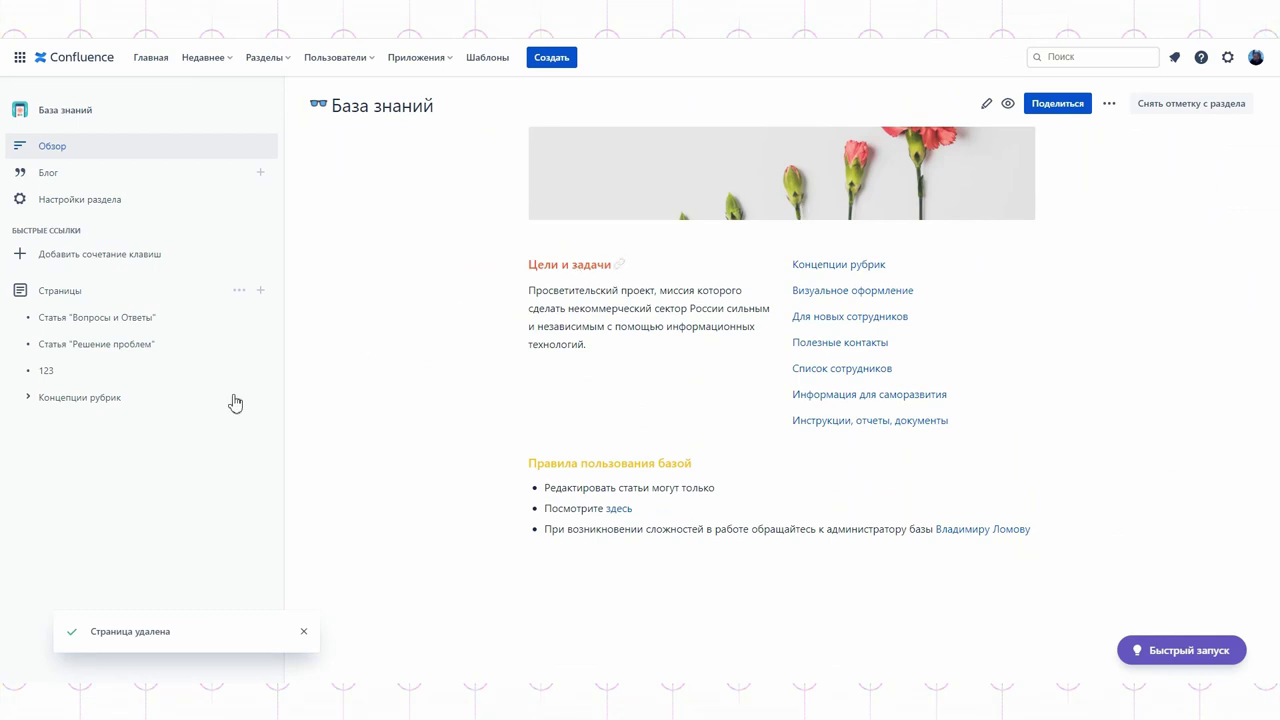
Step: Delete the 123 page from the space
click(163, 371)
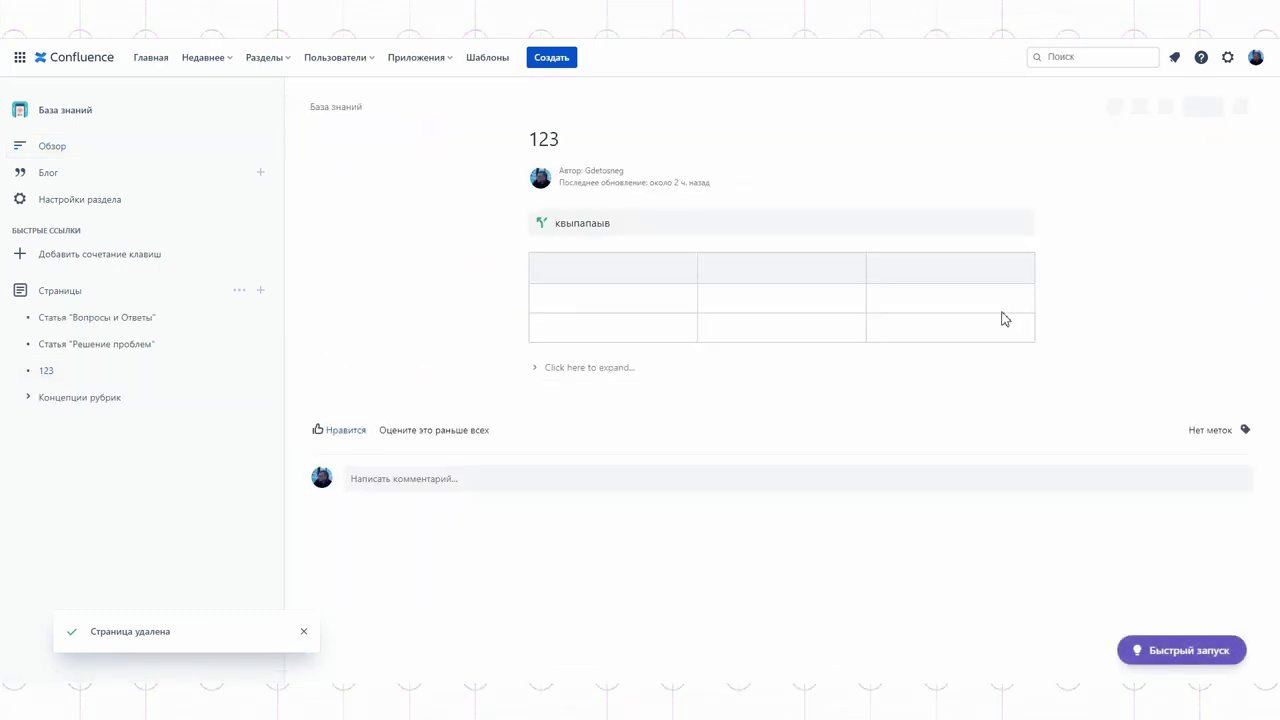
click(1252, 104)
click(1131, 247)
click(798, 198)
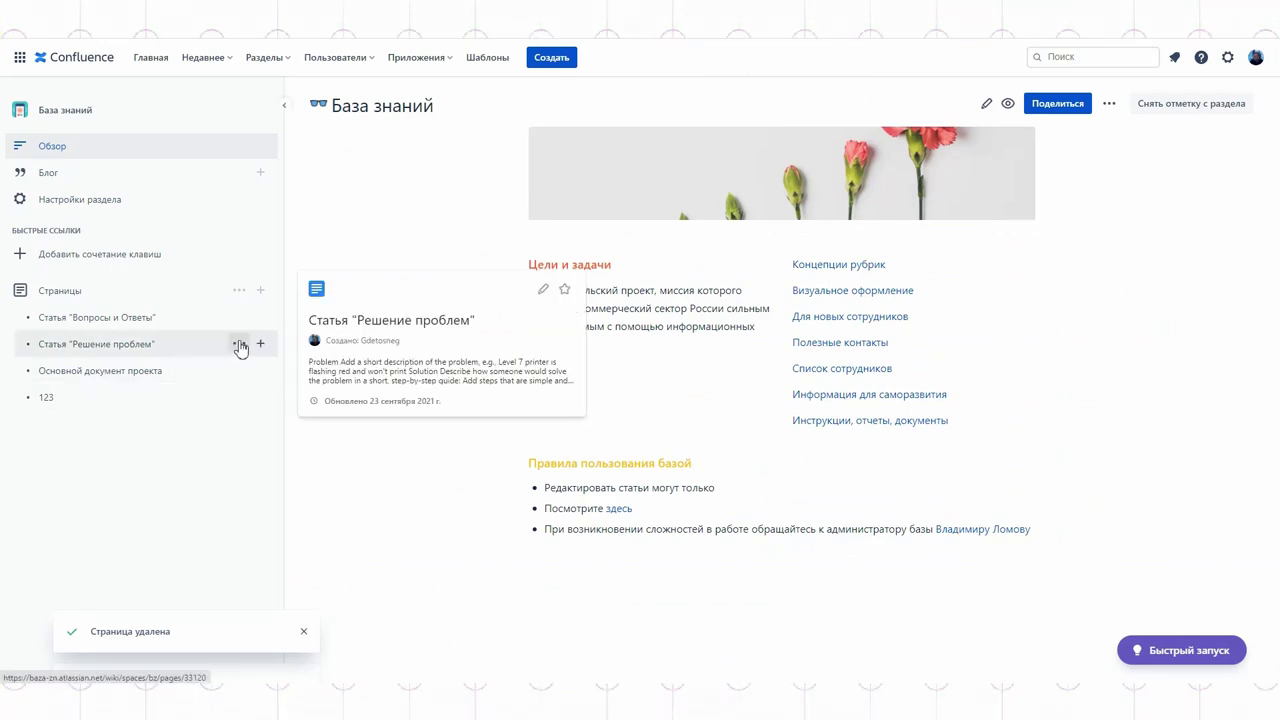
Step: Copy the link to Статья "Решение проблем" and begin editing the overview page
click(239, 344)
click(297, 439)
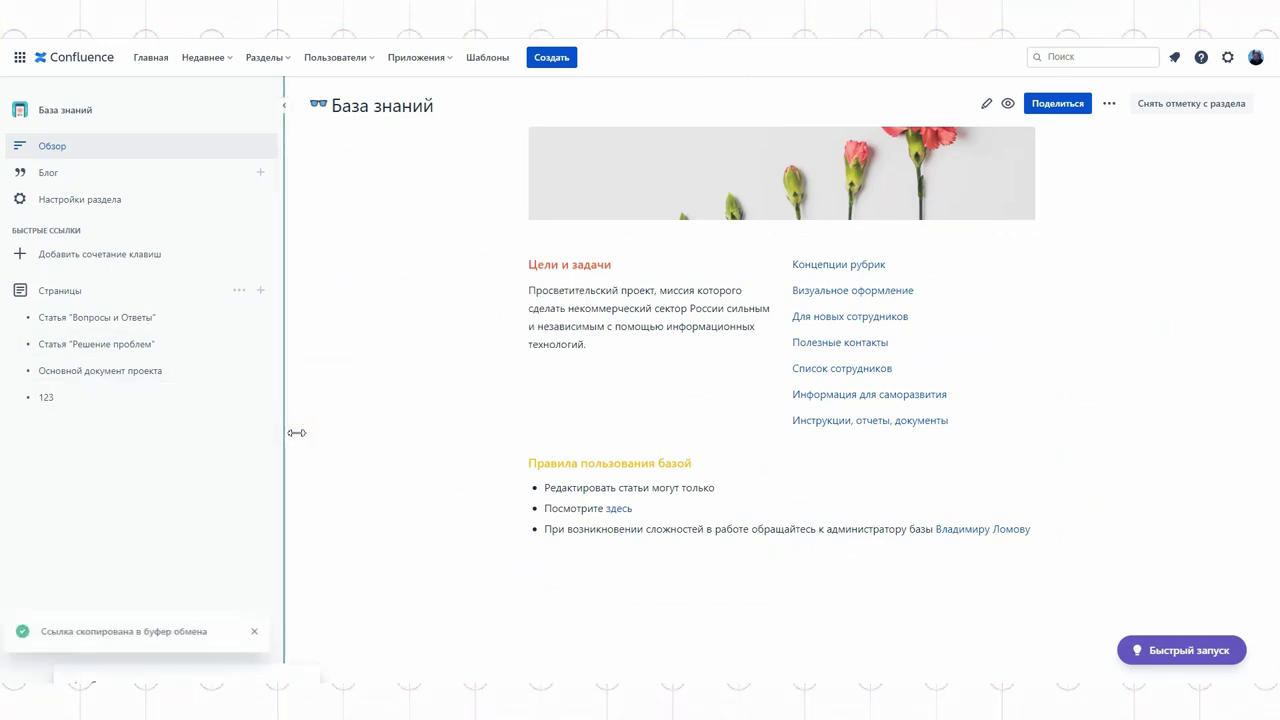
drag(920, 290, 795, 292)
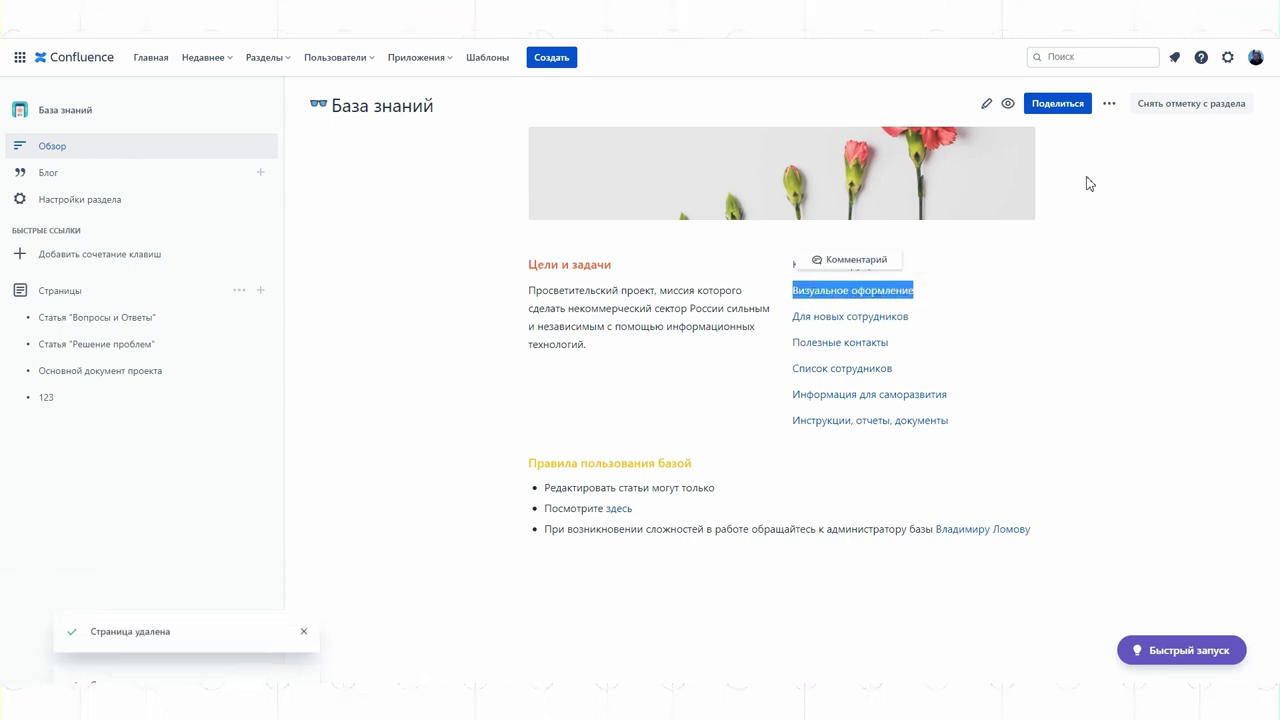
click(987, 104)
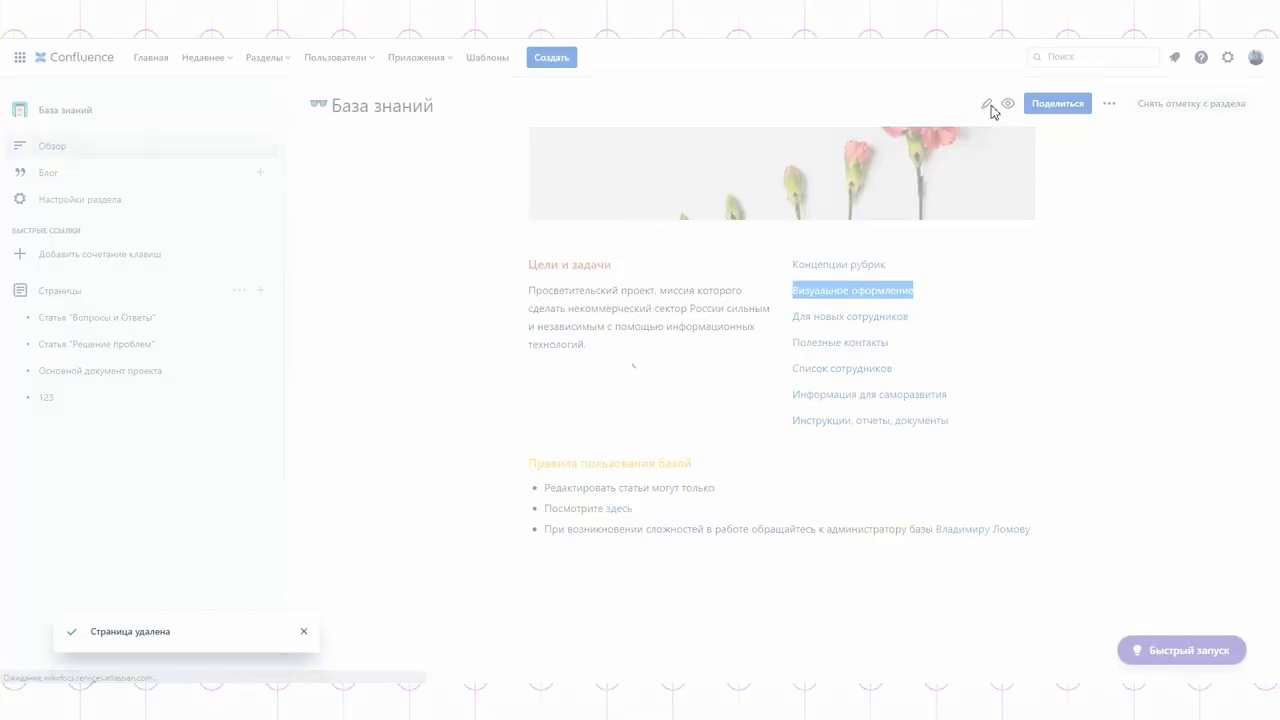
Step: Link the Визуальное оформление line to the copied article URL, publish, and test the link
drag(781, 342, 680, 346)
triple_click(651, 346)
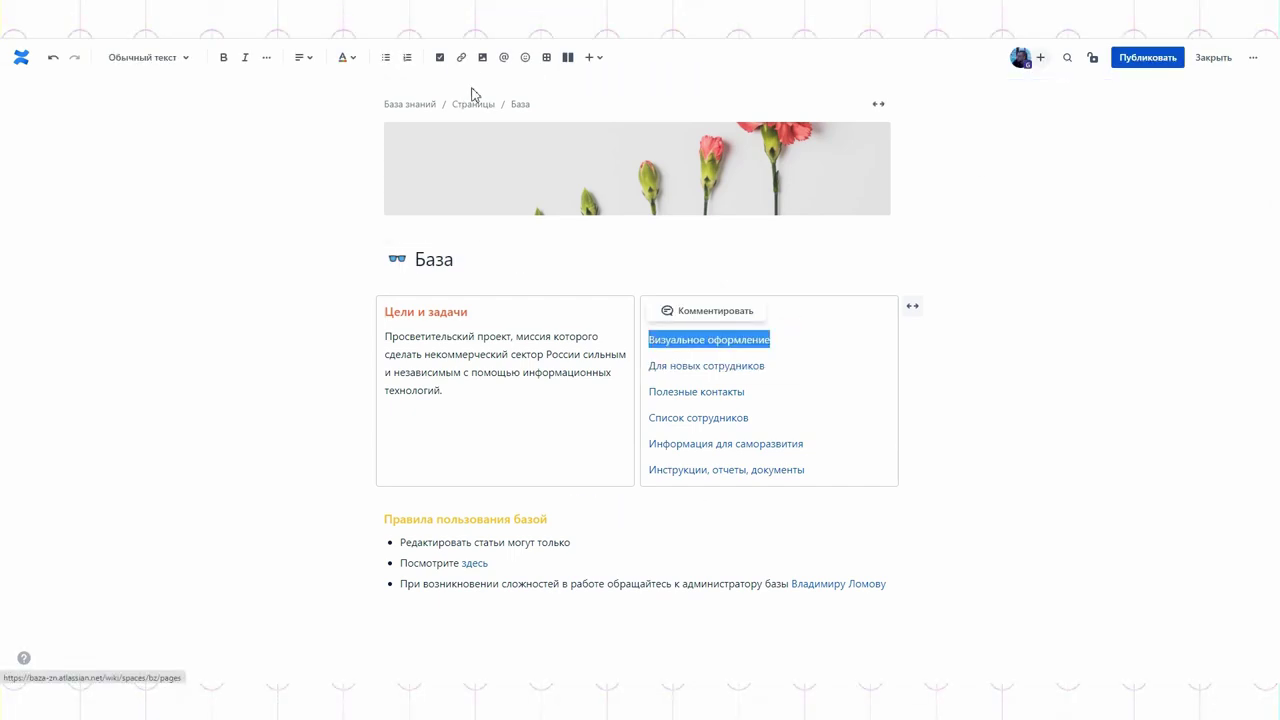
click(461, 57)
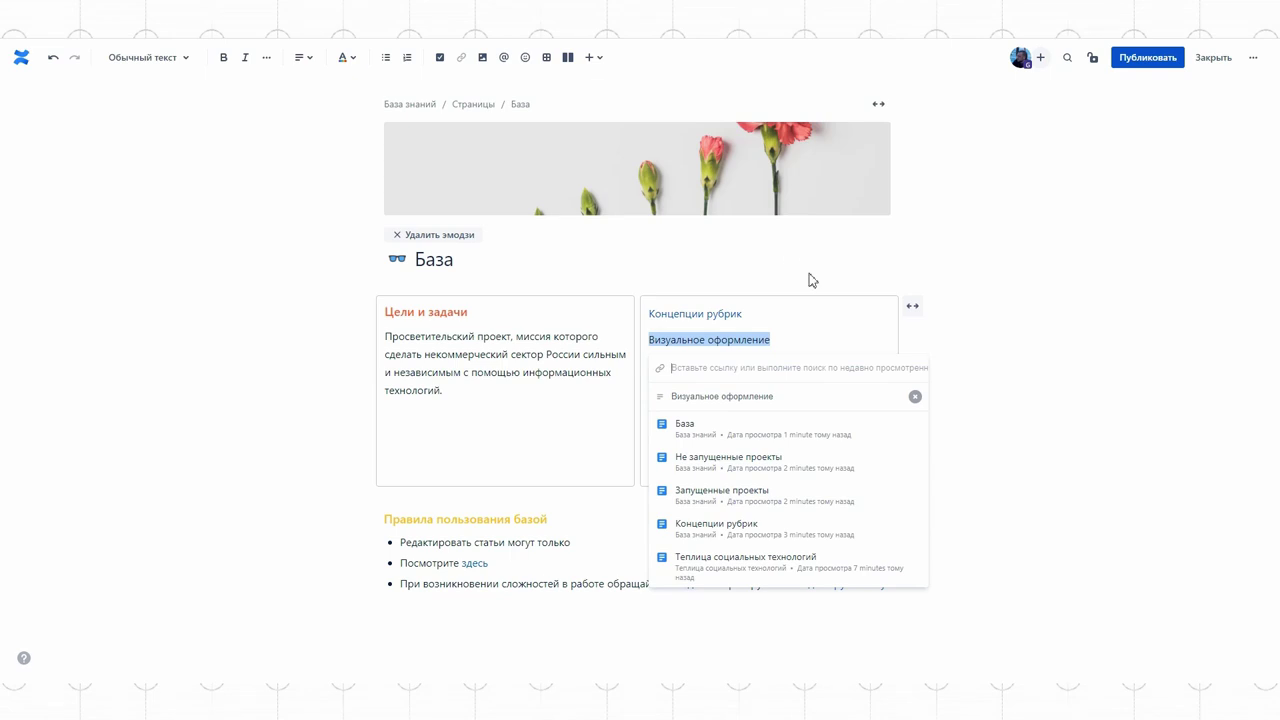
text(https://baza-zn.atlassian.net/wiki/spaces/bz/pages/33120)
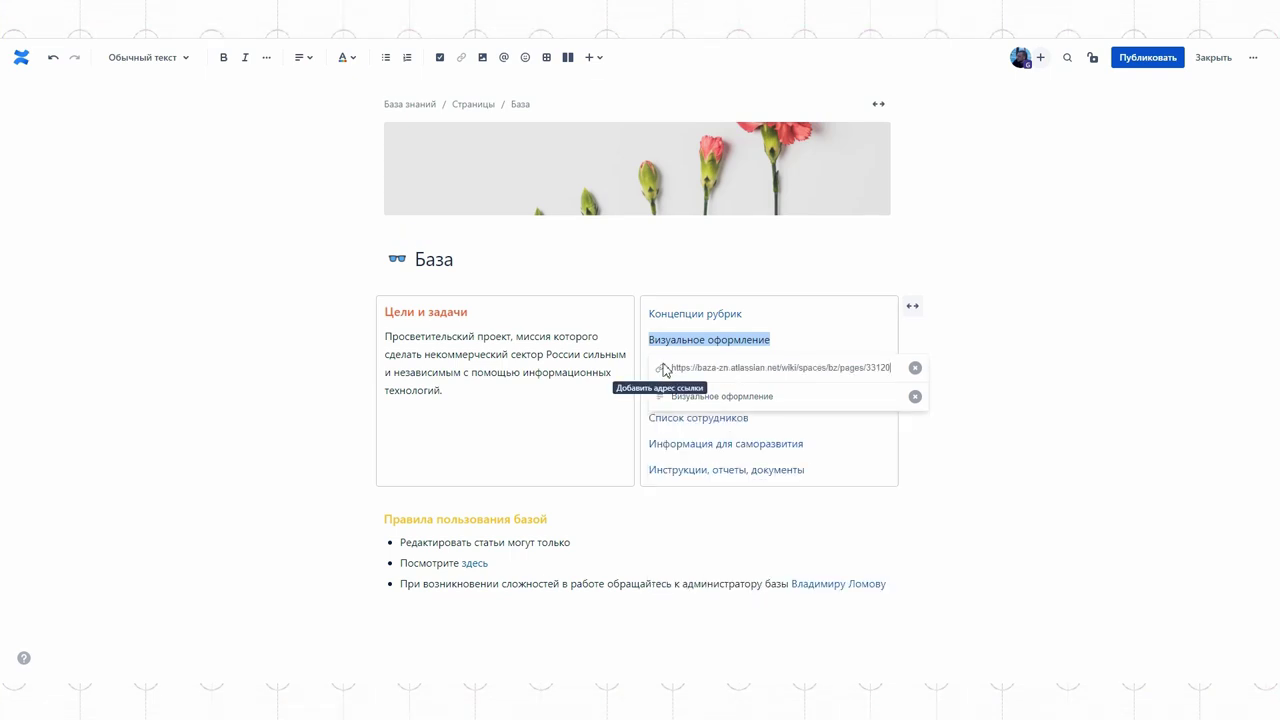
key(Return)
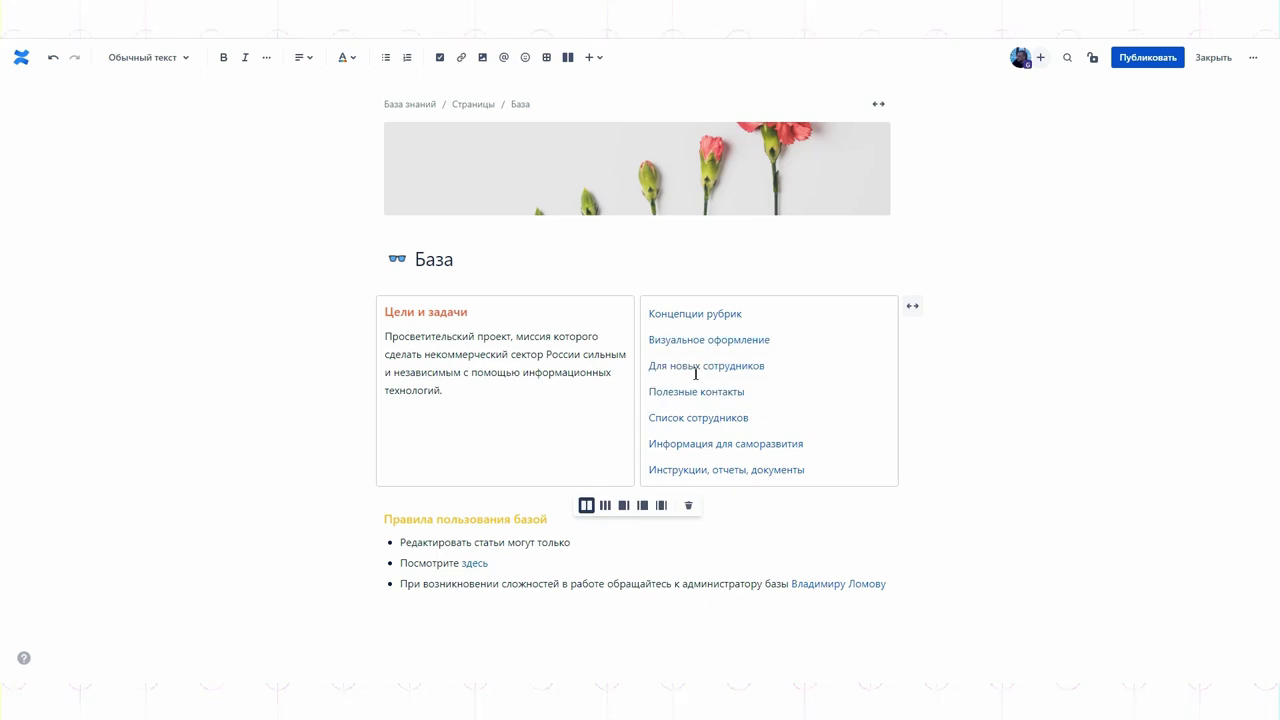
click(1155, 62)
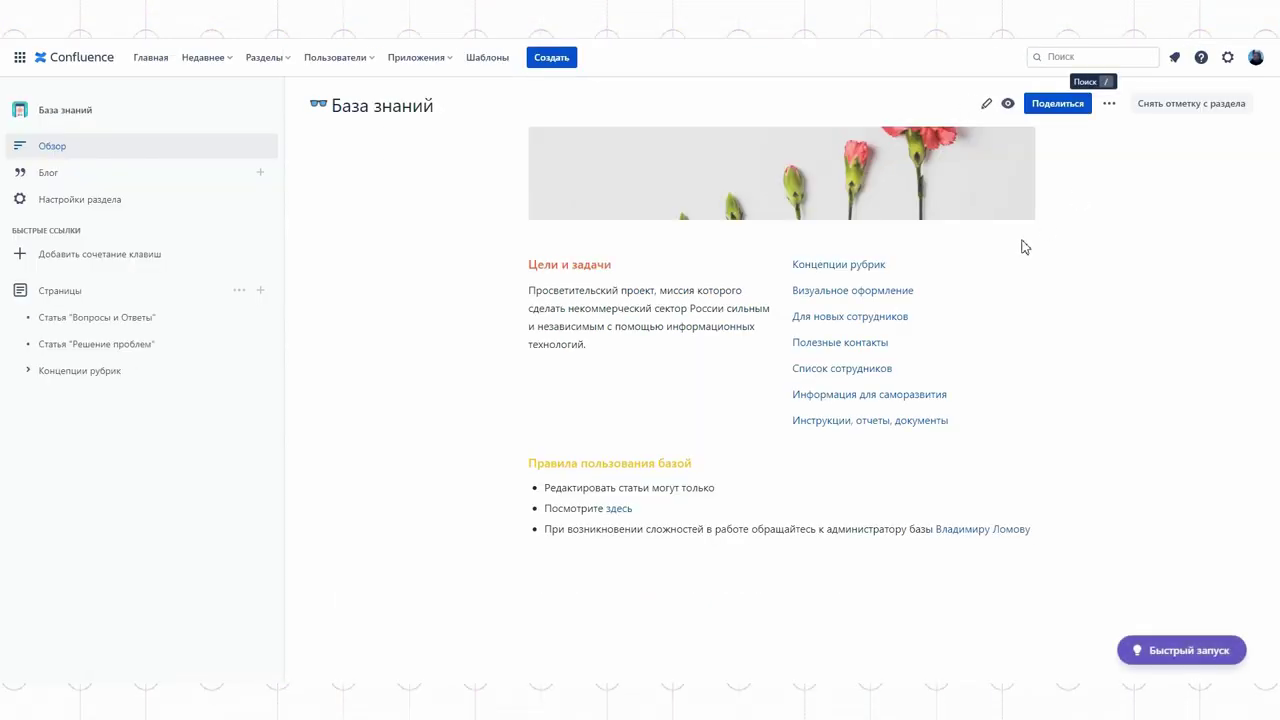
click(846, 292)
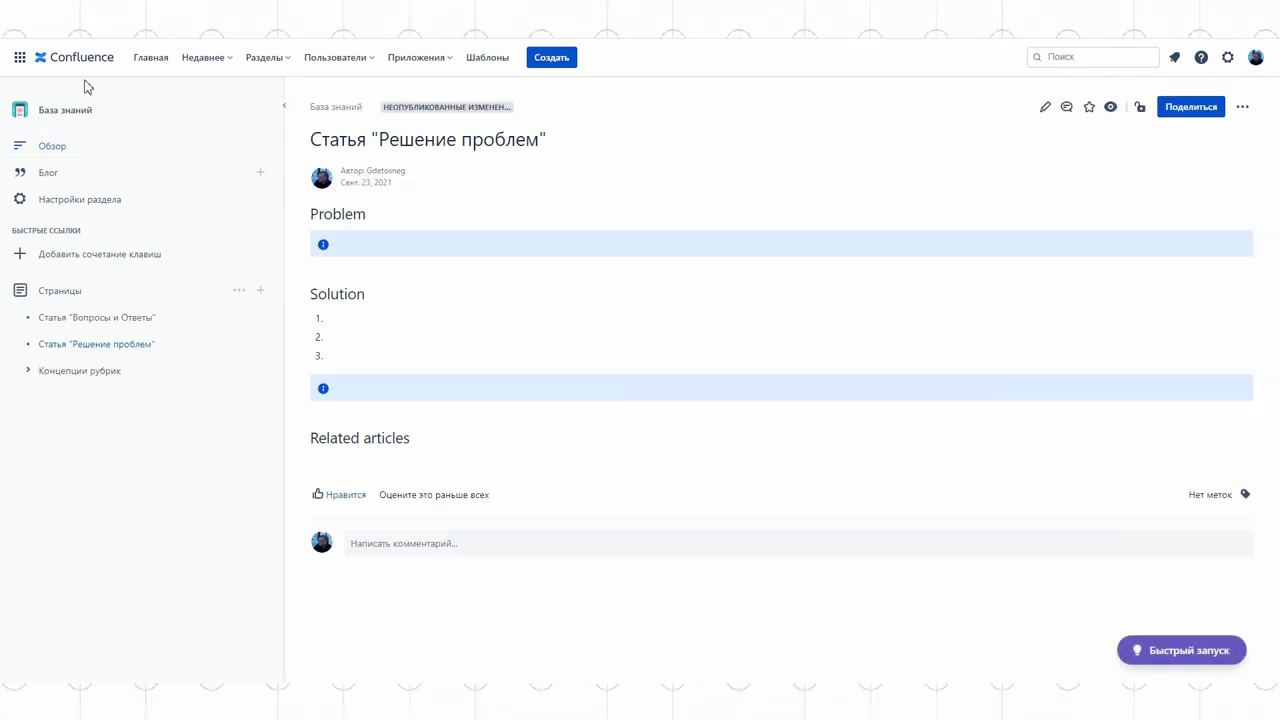
click(50, 148)
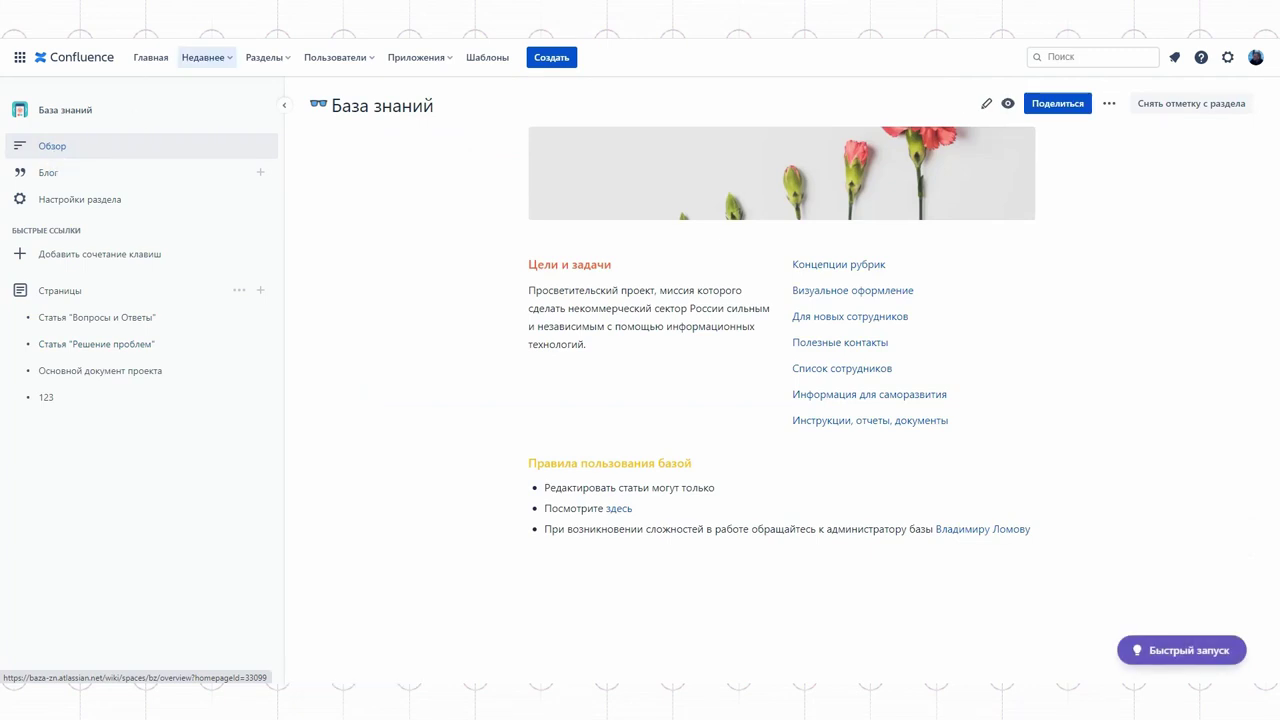
Step: Send a site invitation to the colleague's e-mail address, then open the space's Блог
click(329, 64)
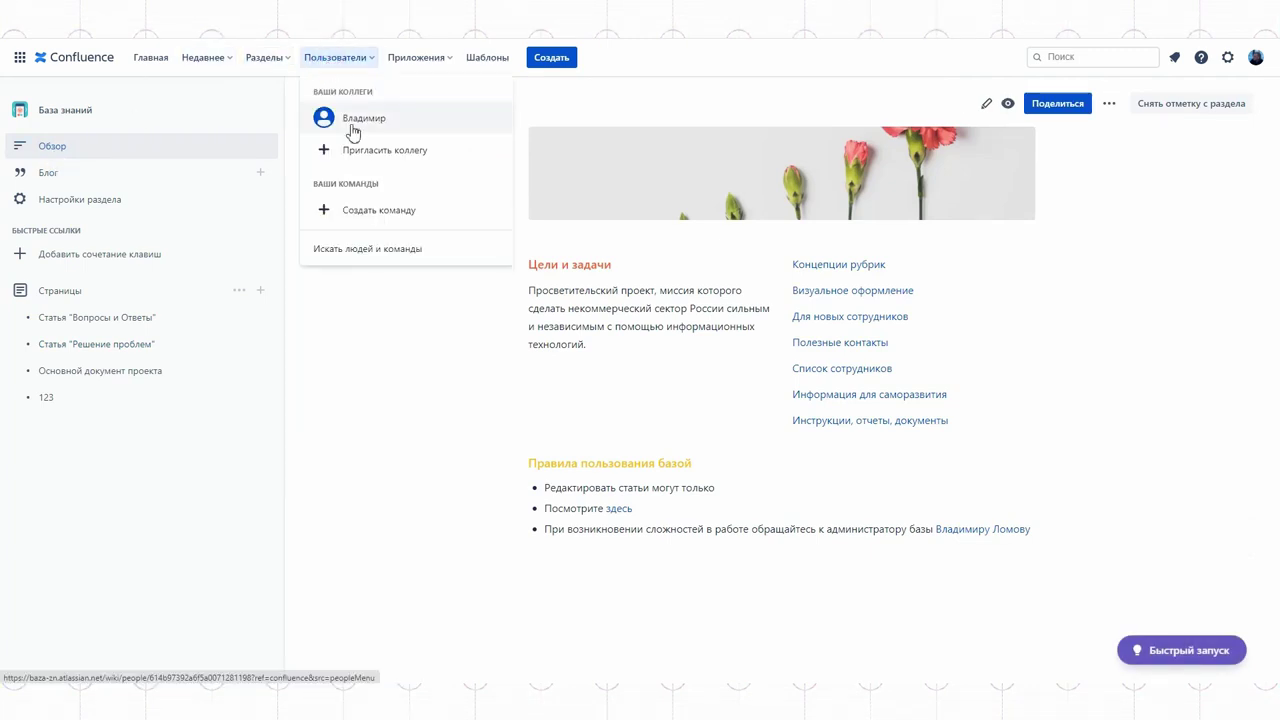
click(370, 155)
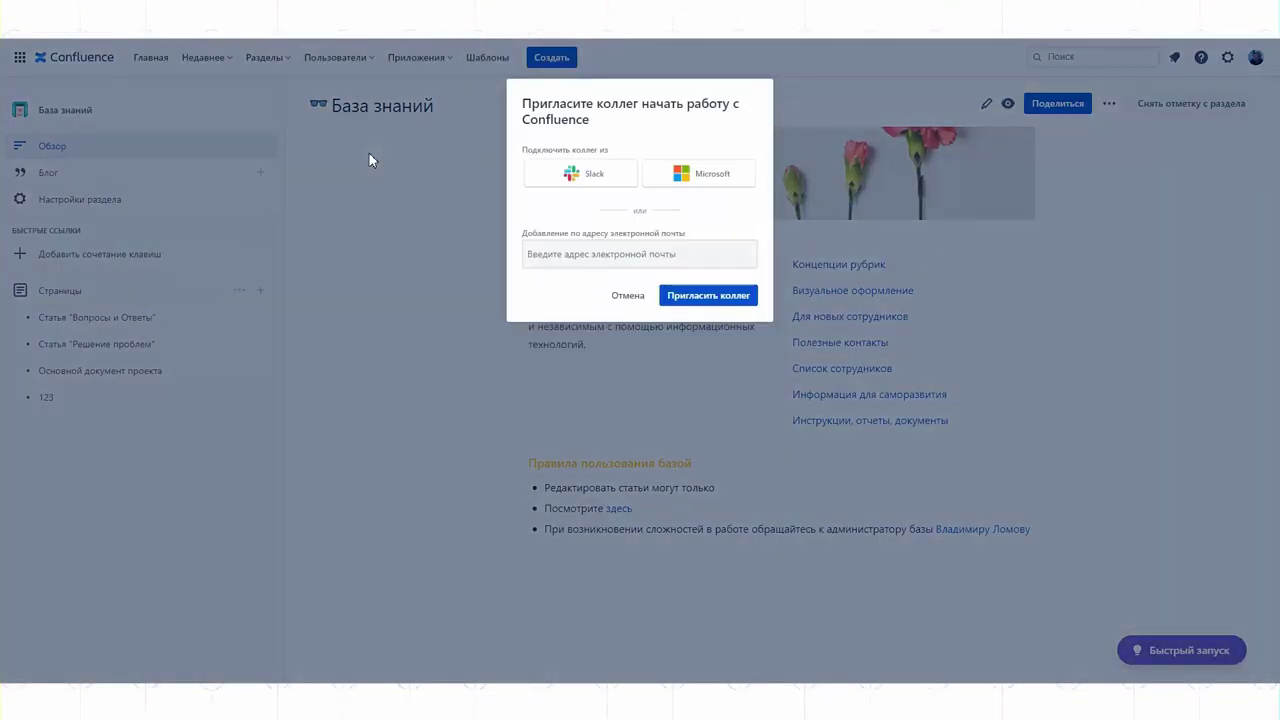
click(588, 256)
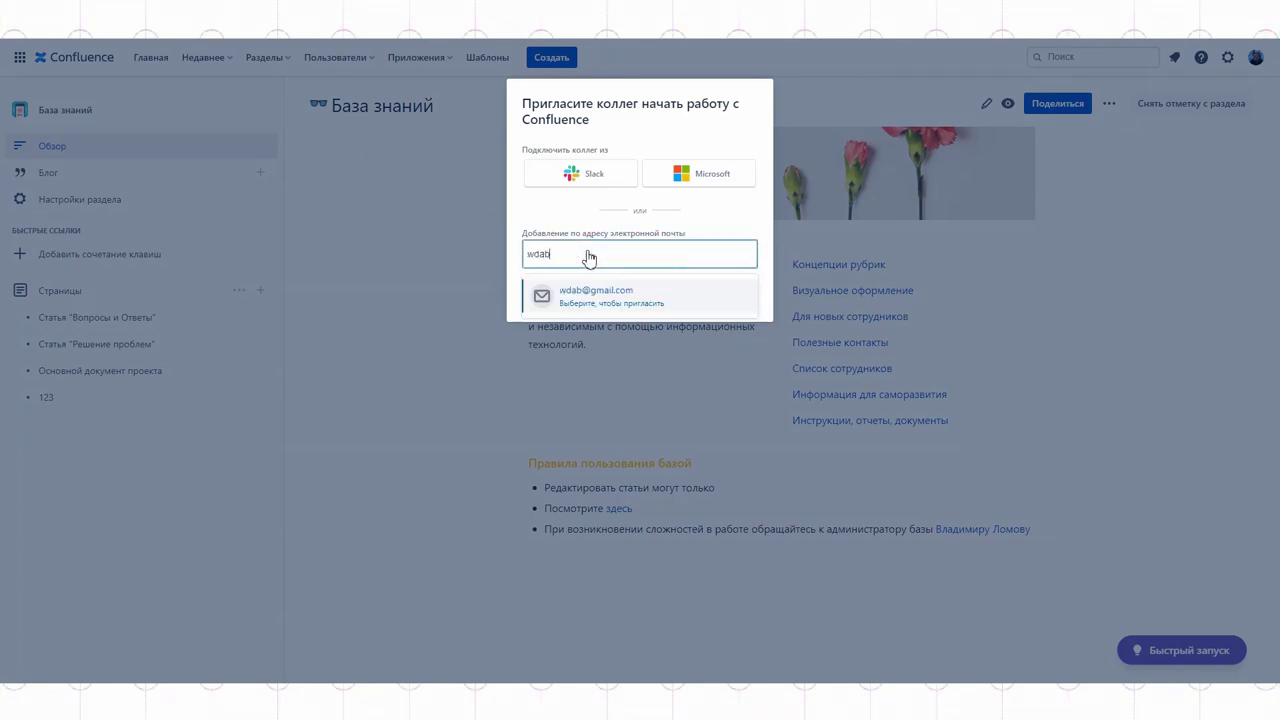
click(604, 298)
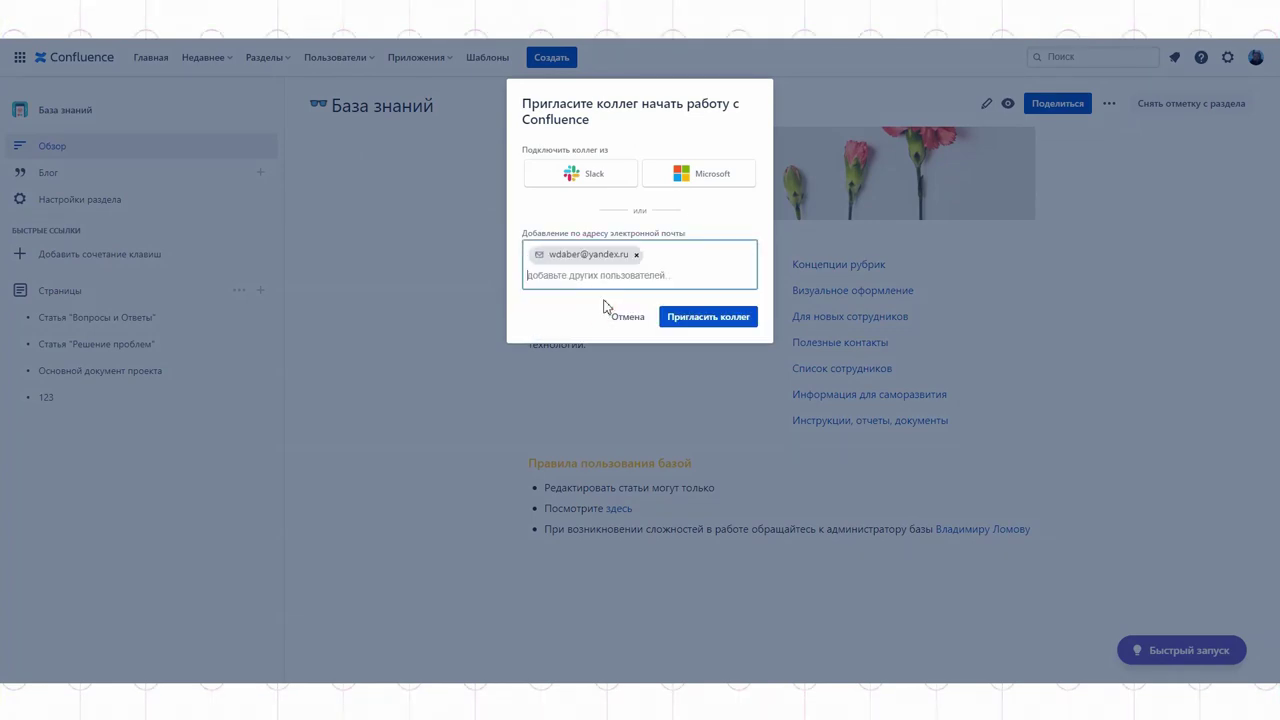
click(693, 318)
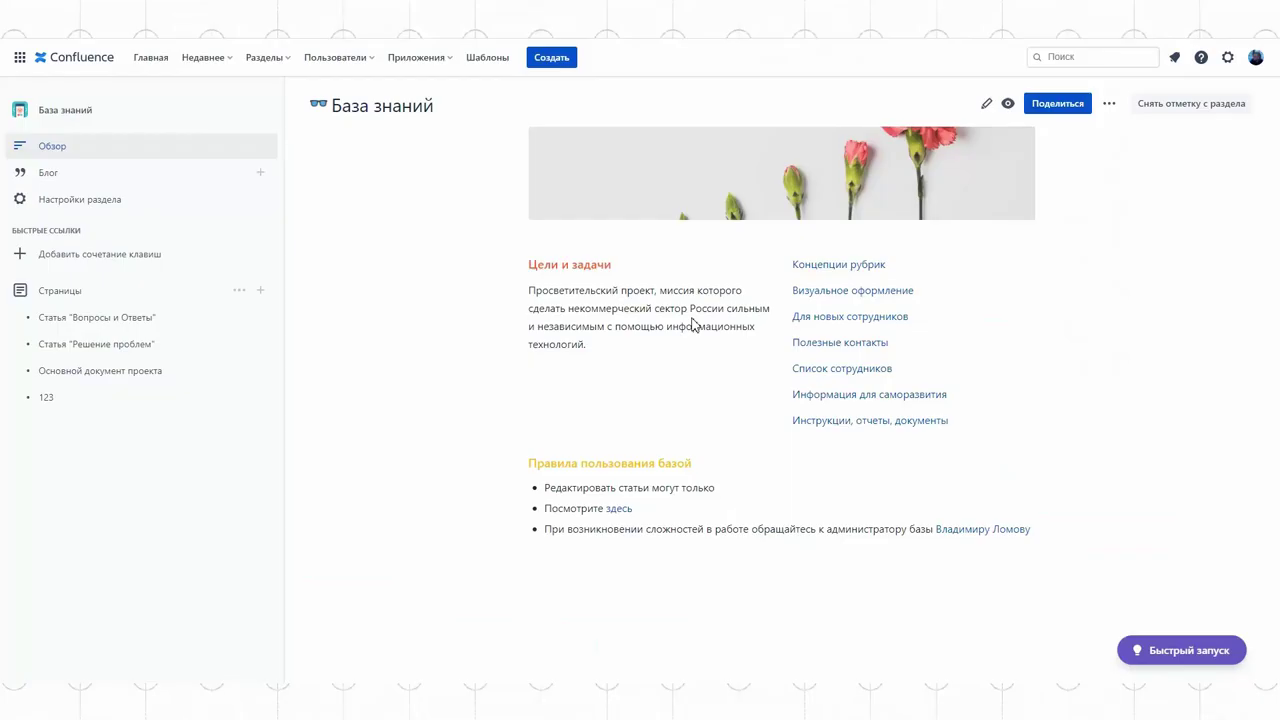
click(52, 175)
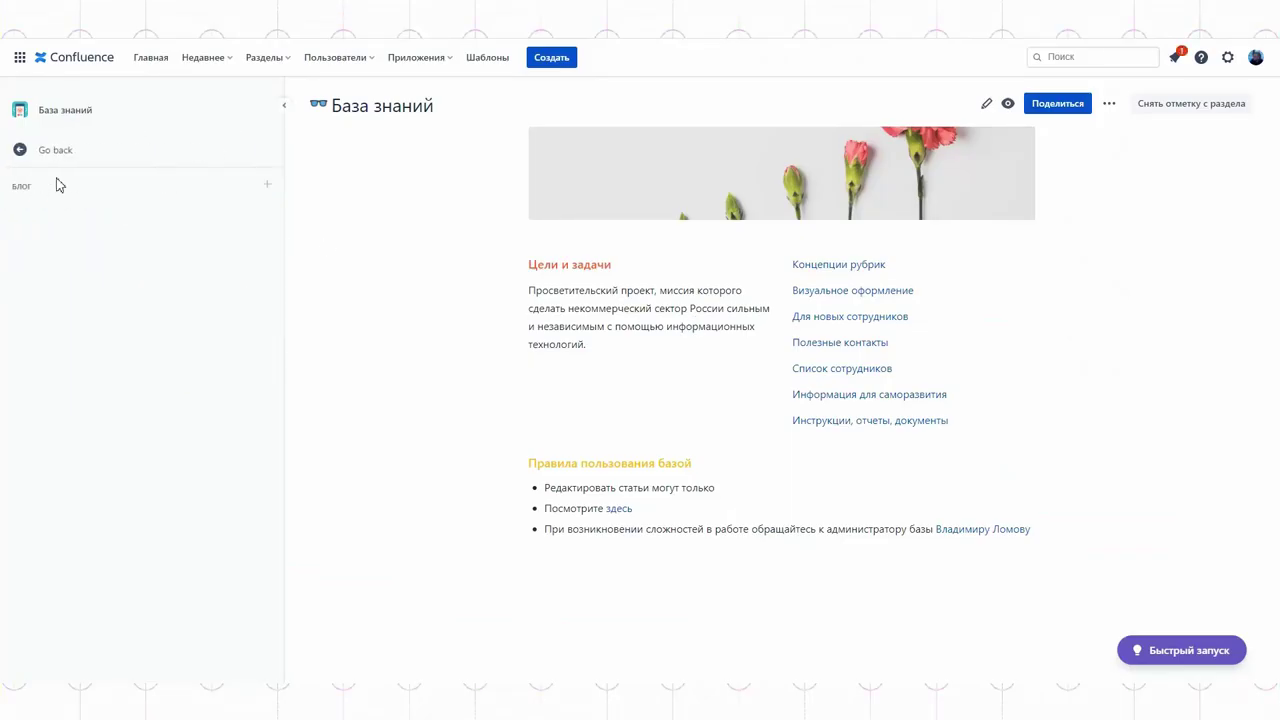
Step: Write a blog post titled 'Давайте обсудим запуск проекта' with the pasted paragraph as body
click(268, 186)
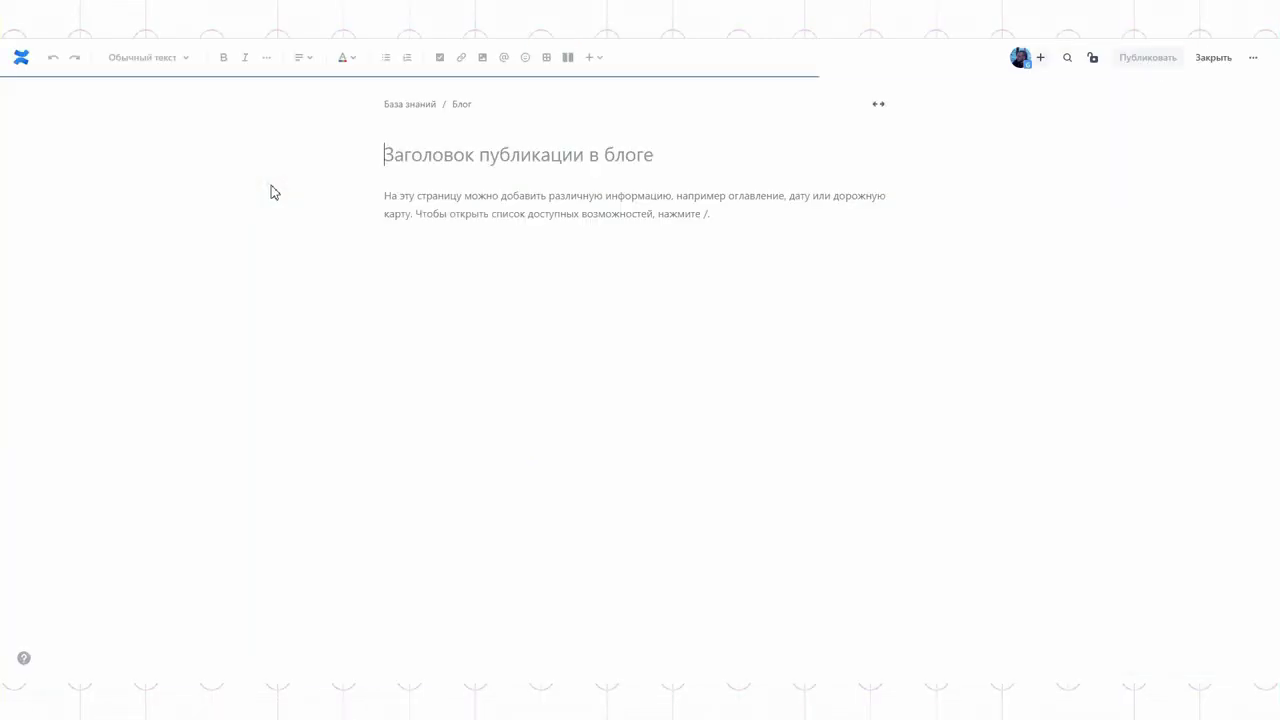
click(419, 146)
text(Давайте обсудим запуск проекта)
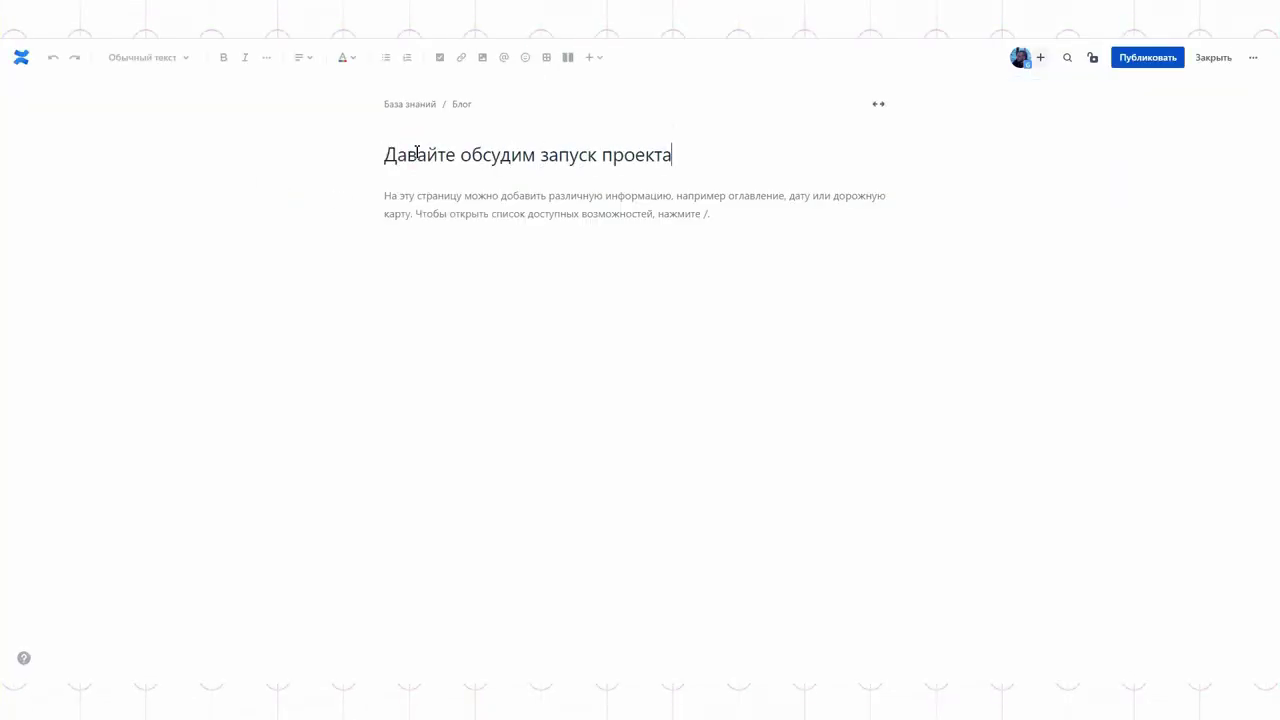
key(Return)
text(Пользователи узнают, как повысить свой профессиональный уровень или как перейти в некоммерческий сектор из другой сферы и какие навыки актуальны сейчас больше всего. Также мы подсказываем, как стать городским активистом и эффективно управлять социальными проектами. Основная задача платформы «Теплица. Курсы» — дать обратную связь пользователям.)
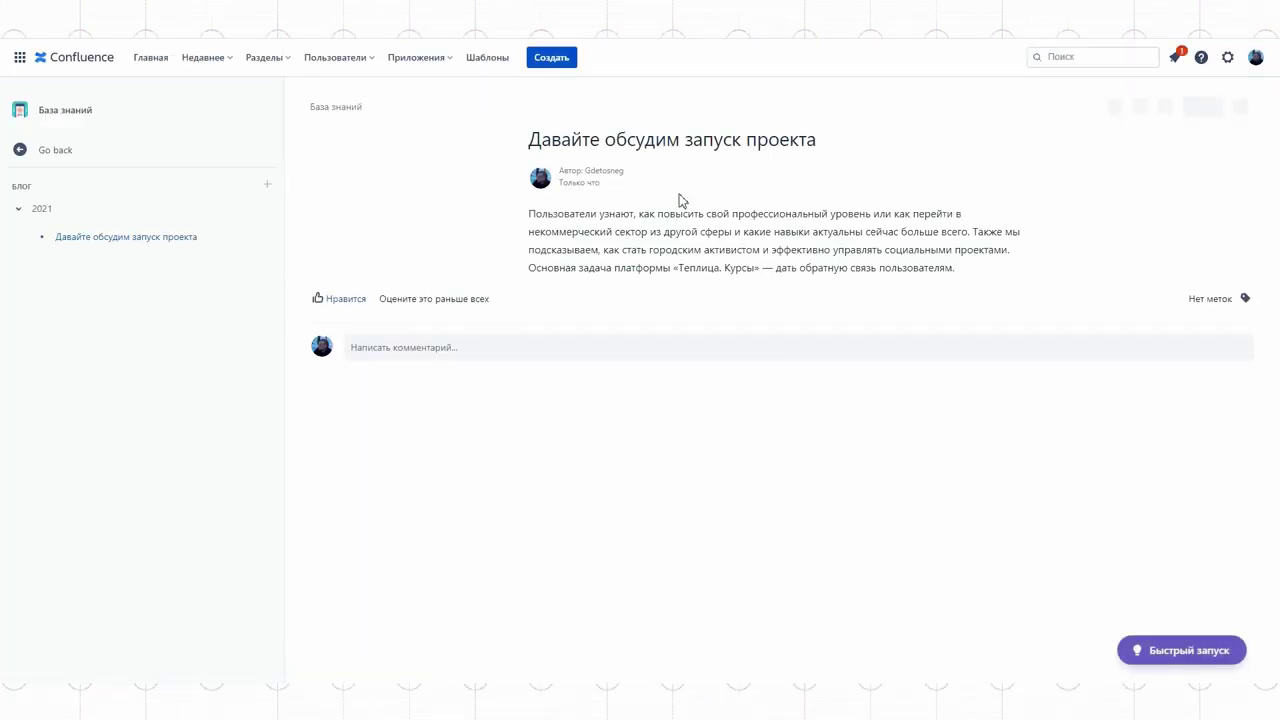
Step: Add the comment 'давайте' to the published post
click(455, 348)
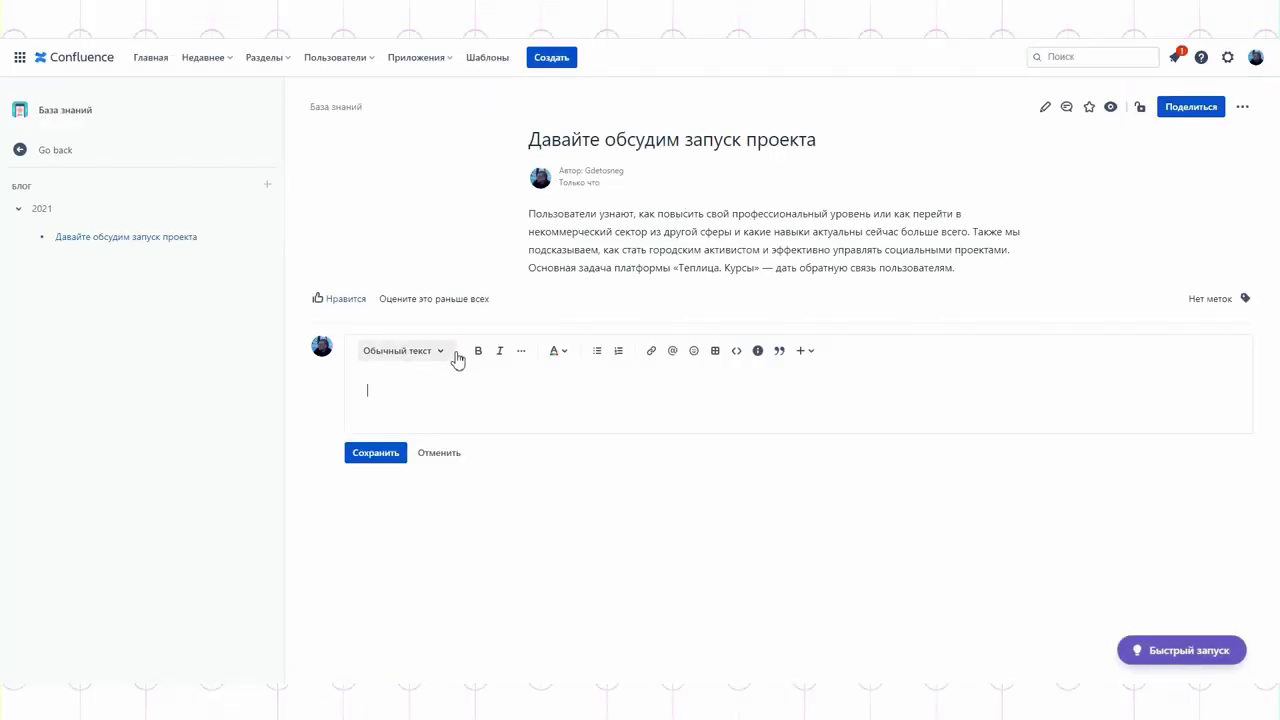
text(давайте)
key(Return)
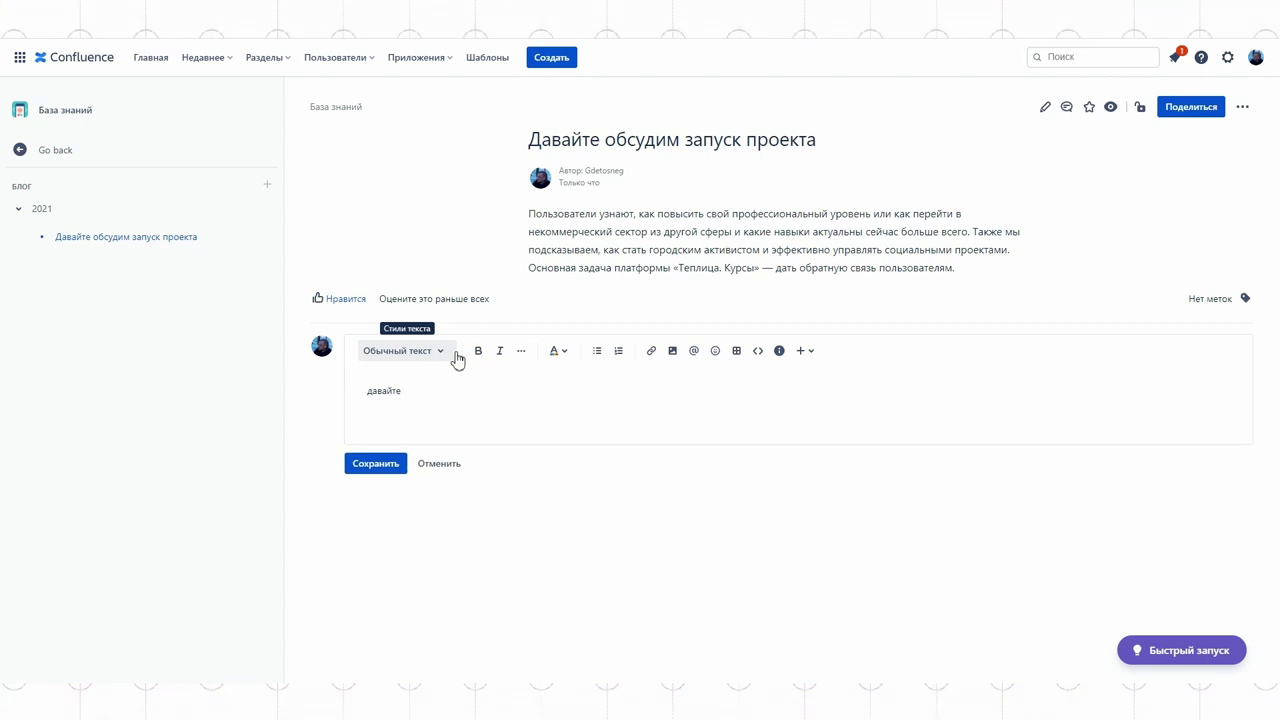
key(ctrl+Return)
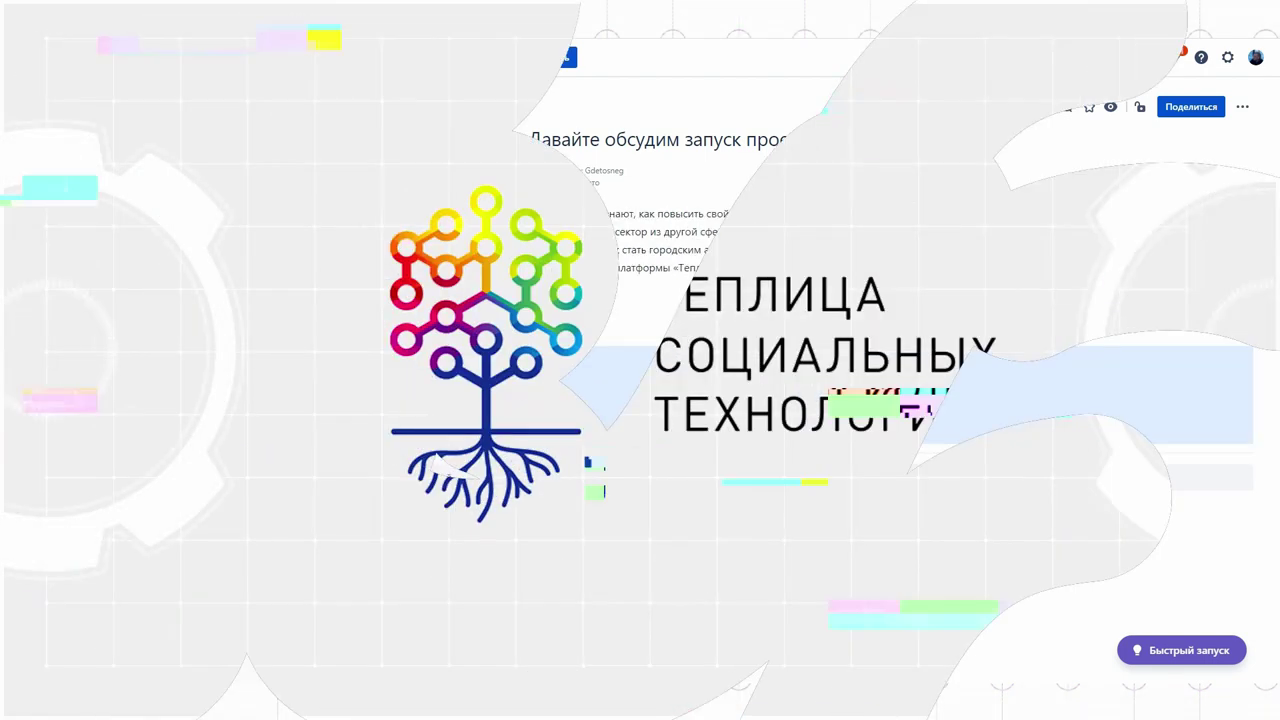
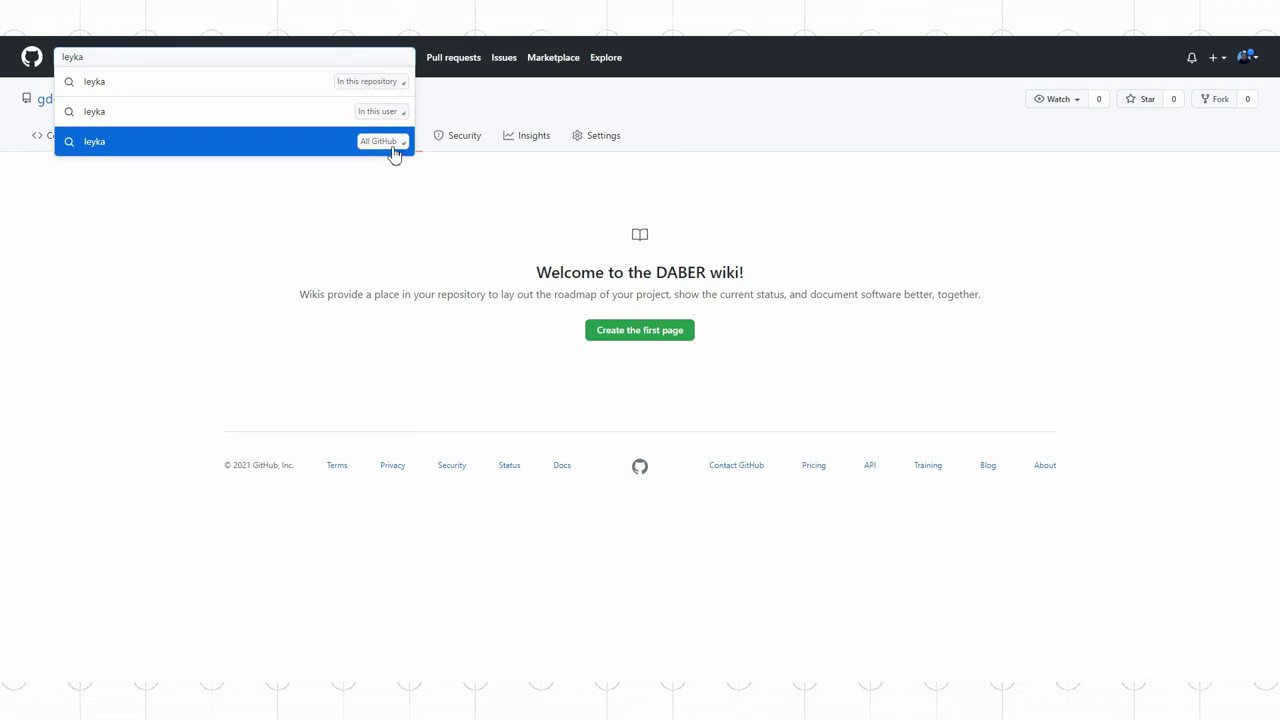
Step: Find the Teplitsa/Leyka repository and browse its wiki Home page
click(386, 141)
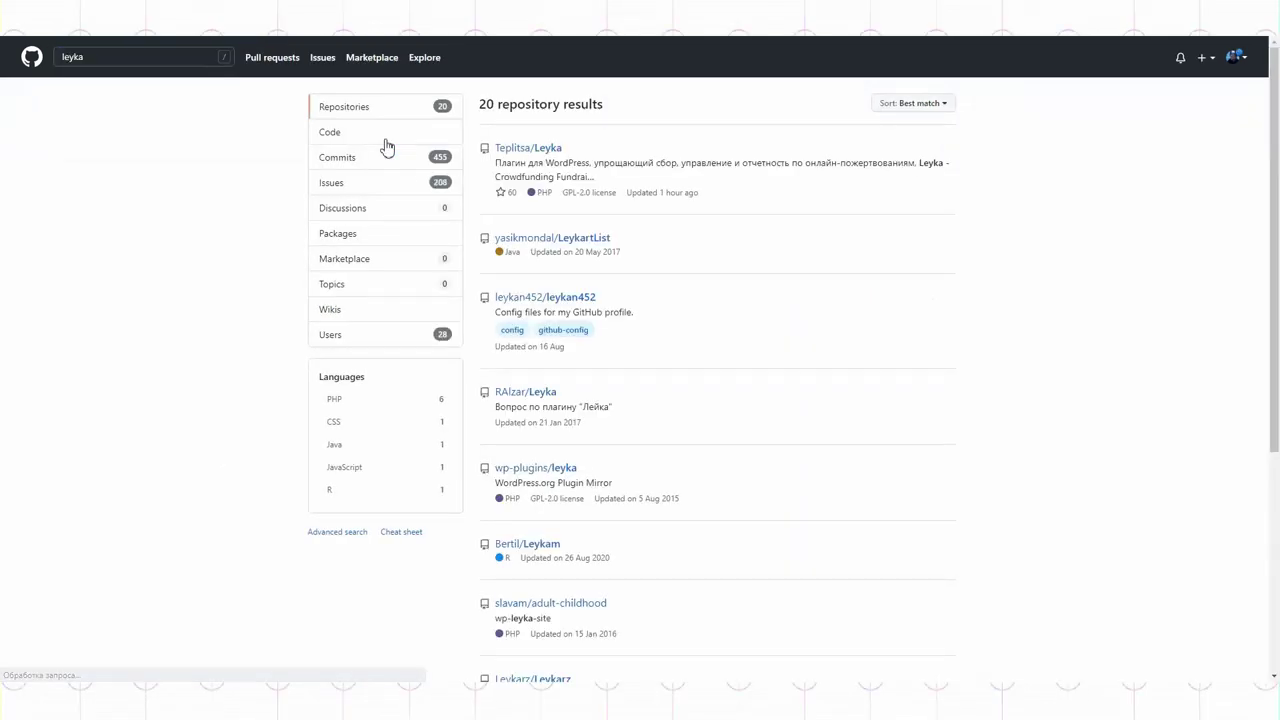
click(523, 147)
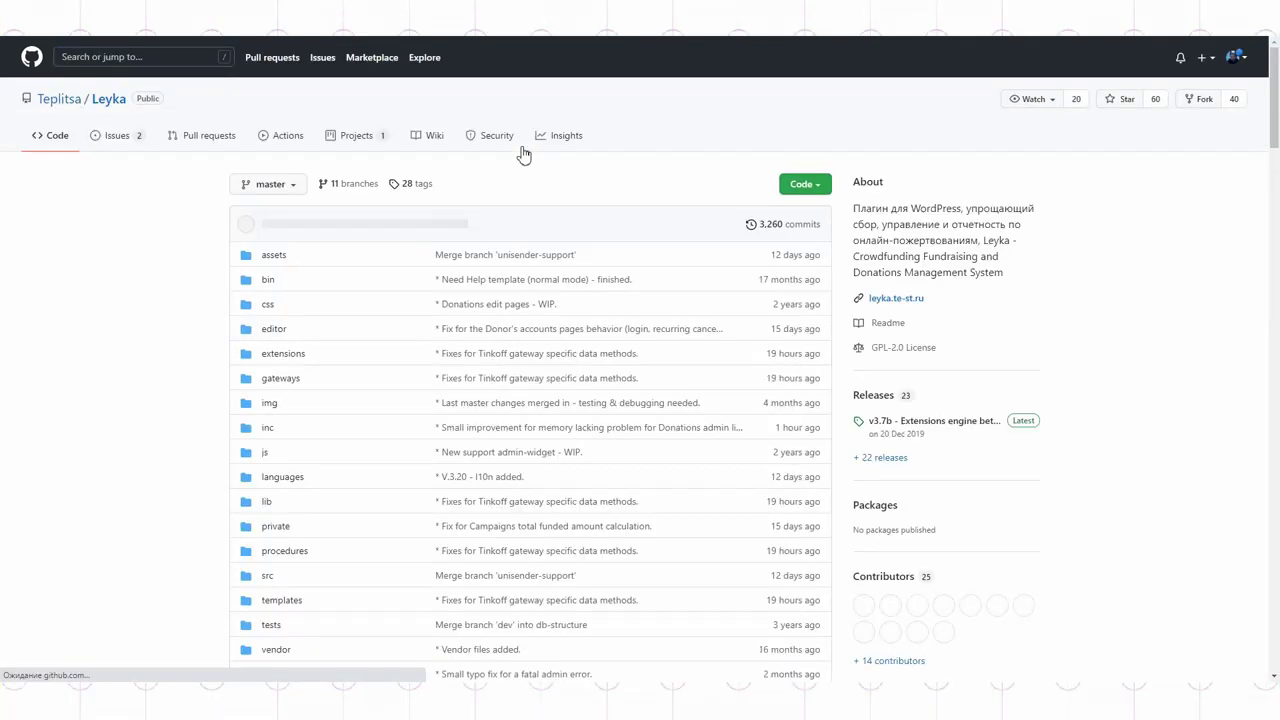
click(424, 138)
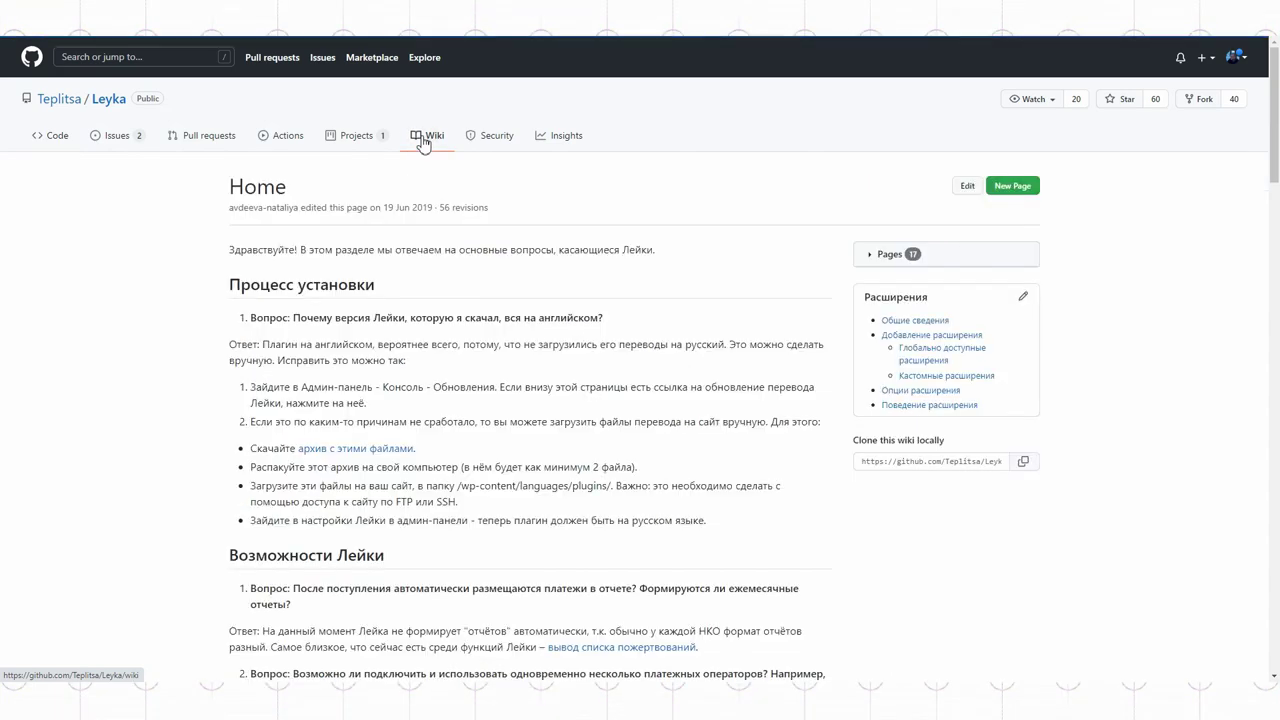
scroll(744, 268, down, 7)
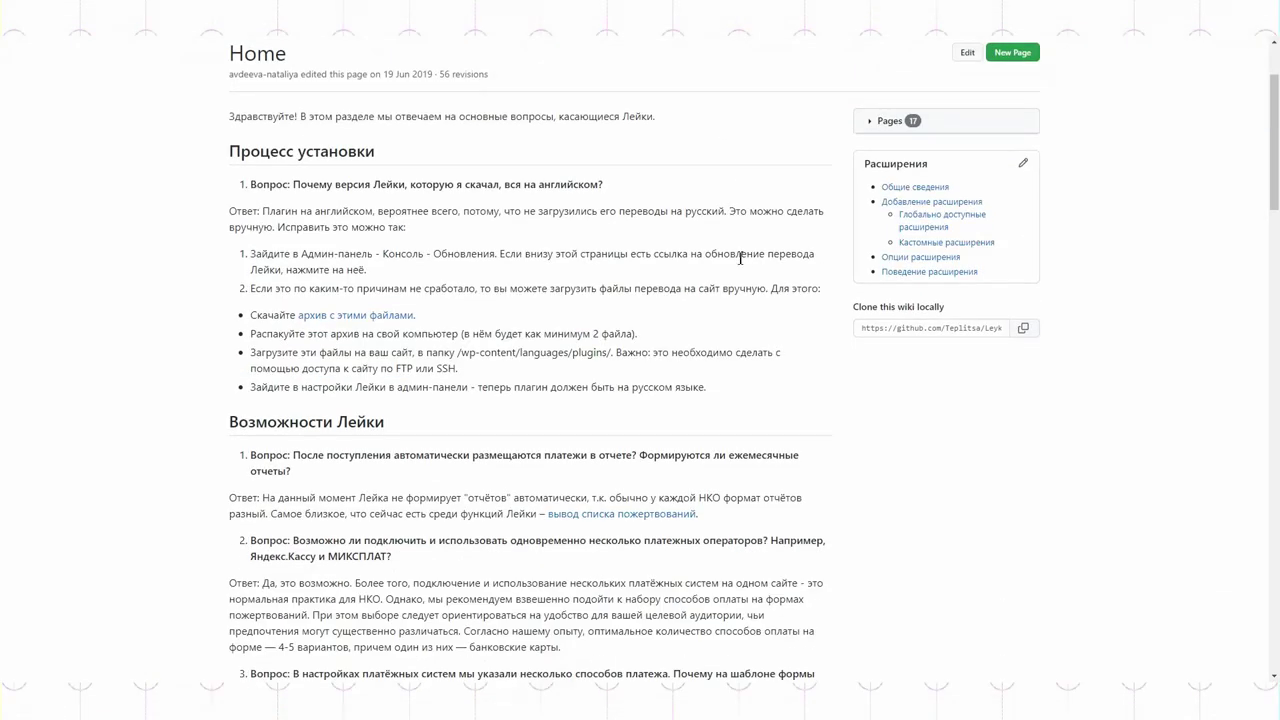
scroll(740, 265, down, 9)
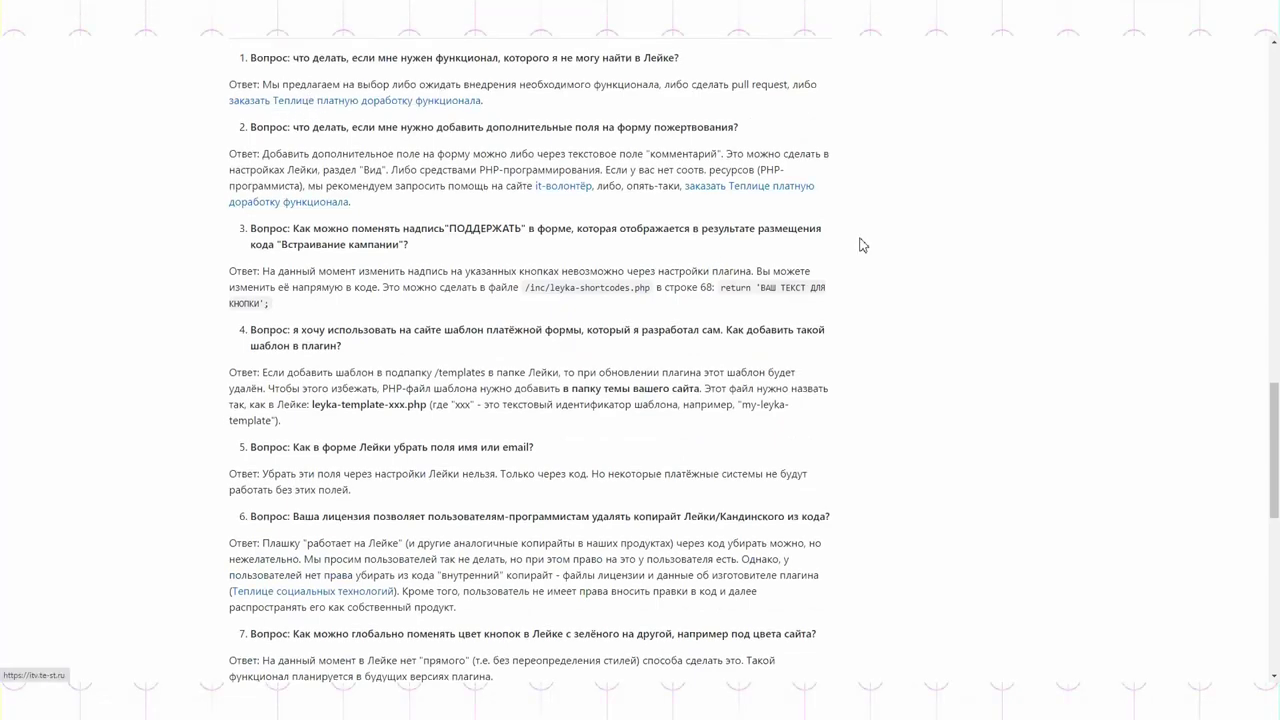
scroll(863, 245, up, 16)
scroll(863, 244, up, 1)
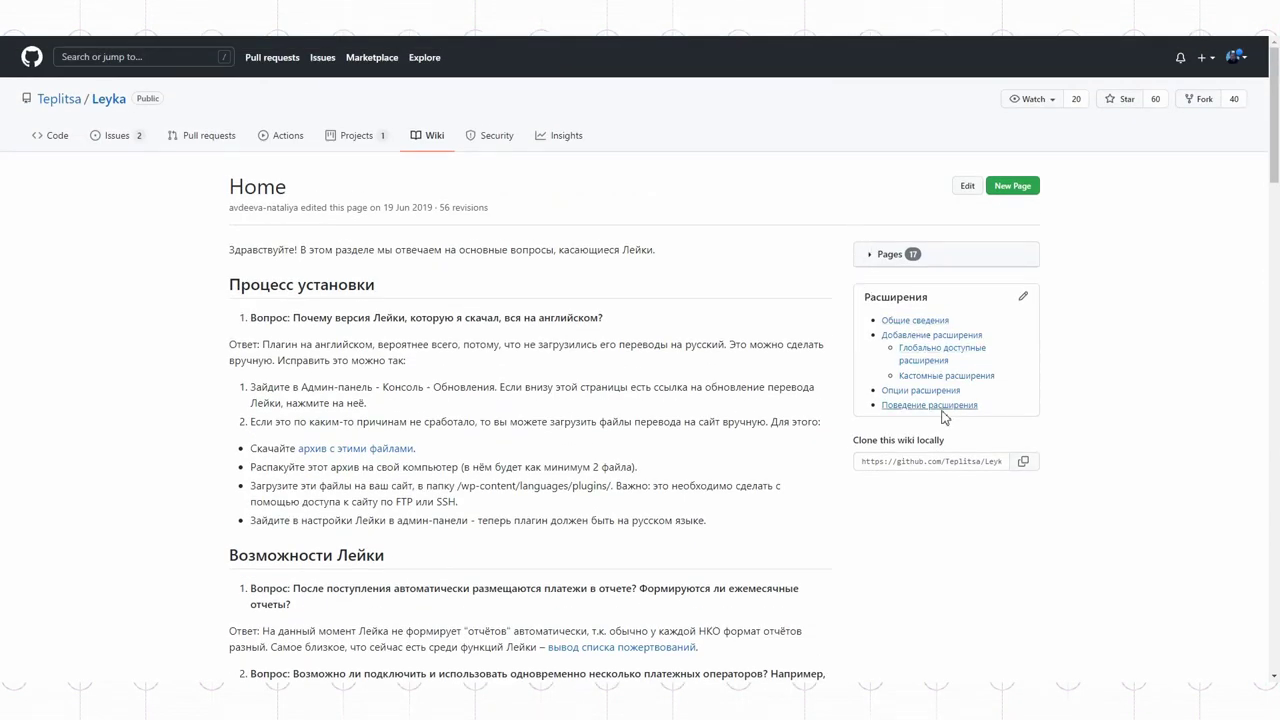
Step: Expand the Leyka wiki's list of pages and the Опции расширения entry, then head back to DABER
click(870, 256)
scroll(871, 263, down, 4)
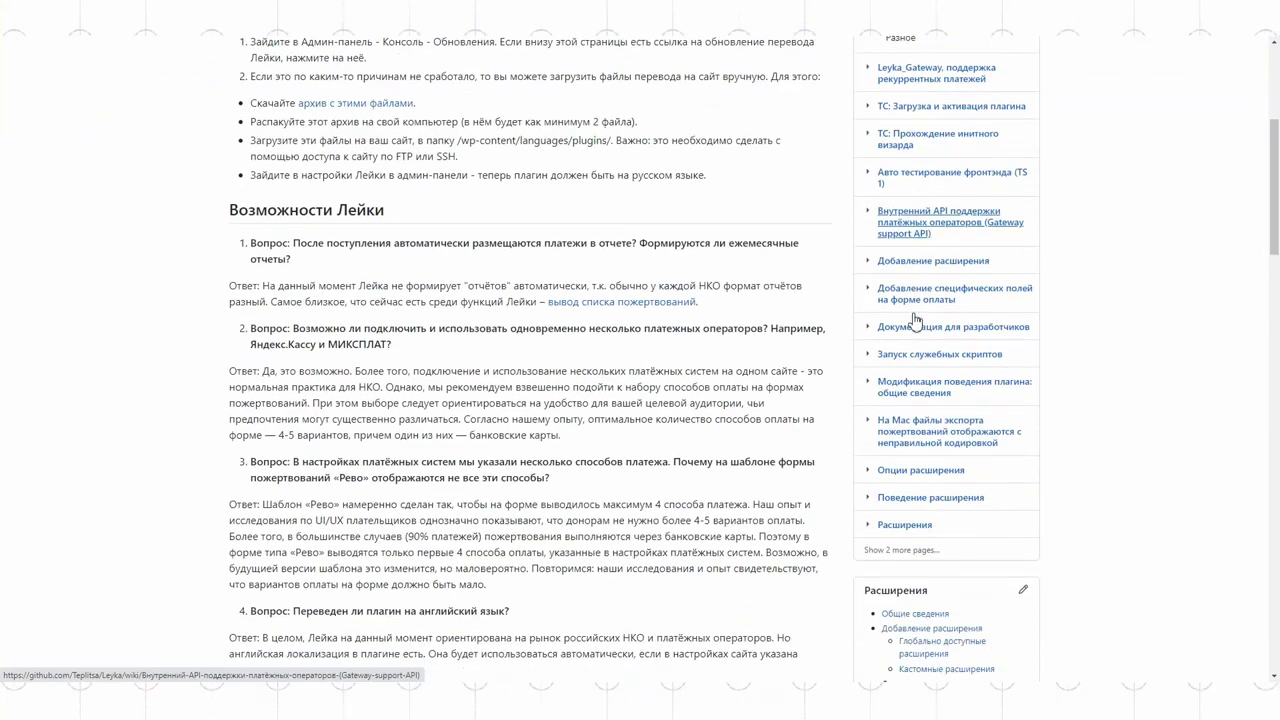
scroll(913, 320, down, 2)
click(868, 283)
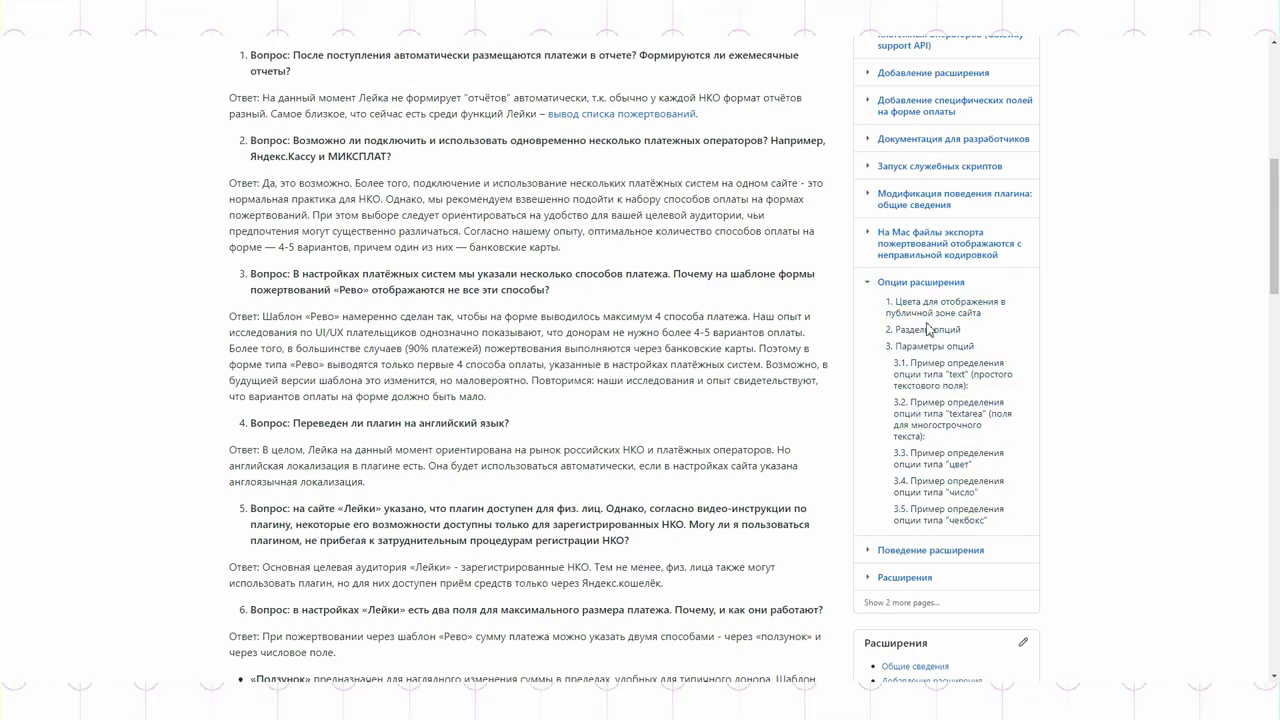
key(Home)
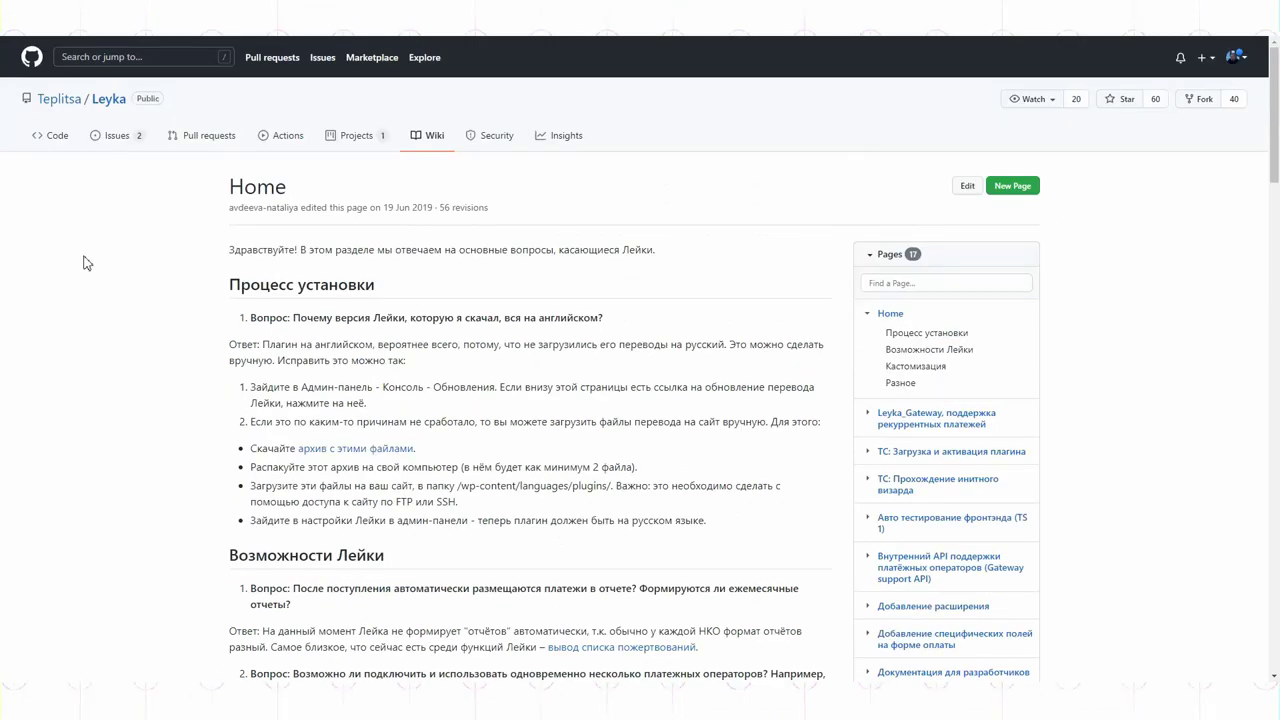
click(97, 56)
Step: Start DABER's first wiki page and replace the default welcome text with the copied article paragraphs
click(148, 111)
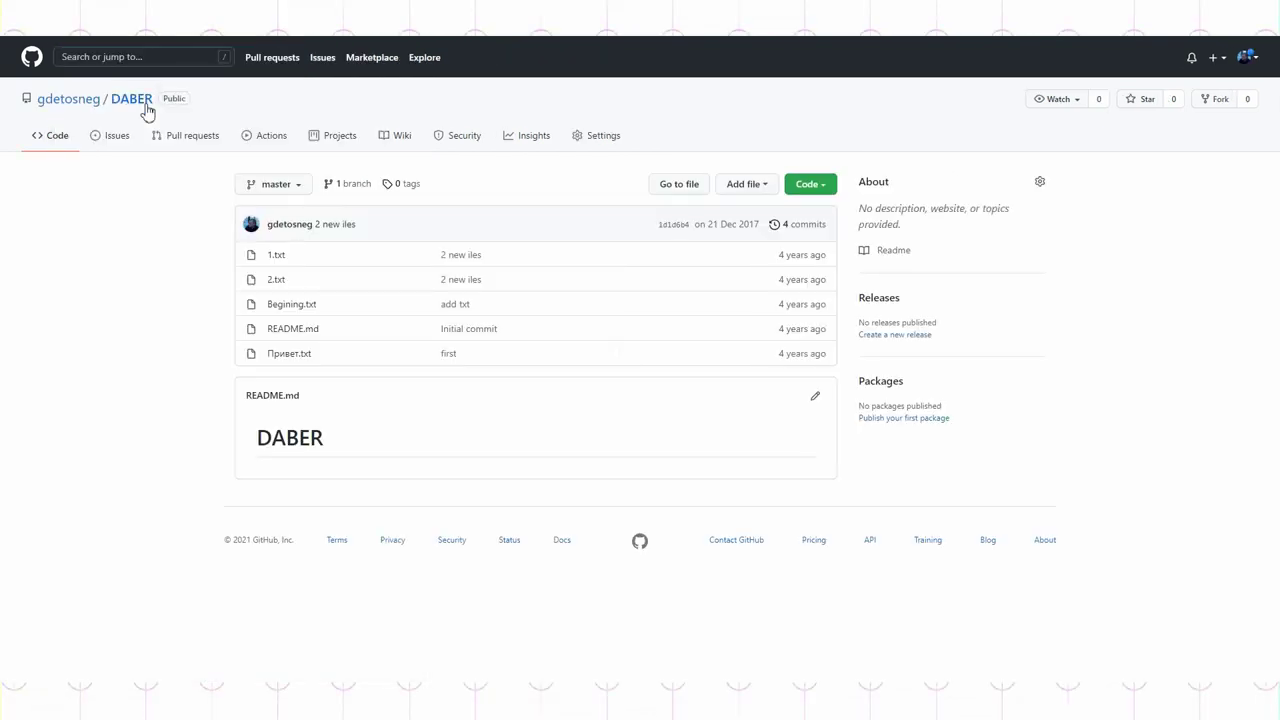
click(401, 137)
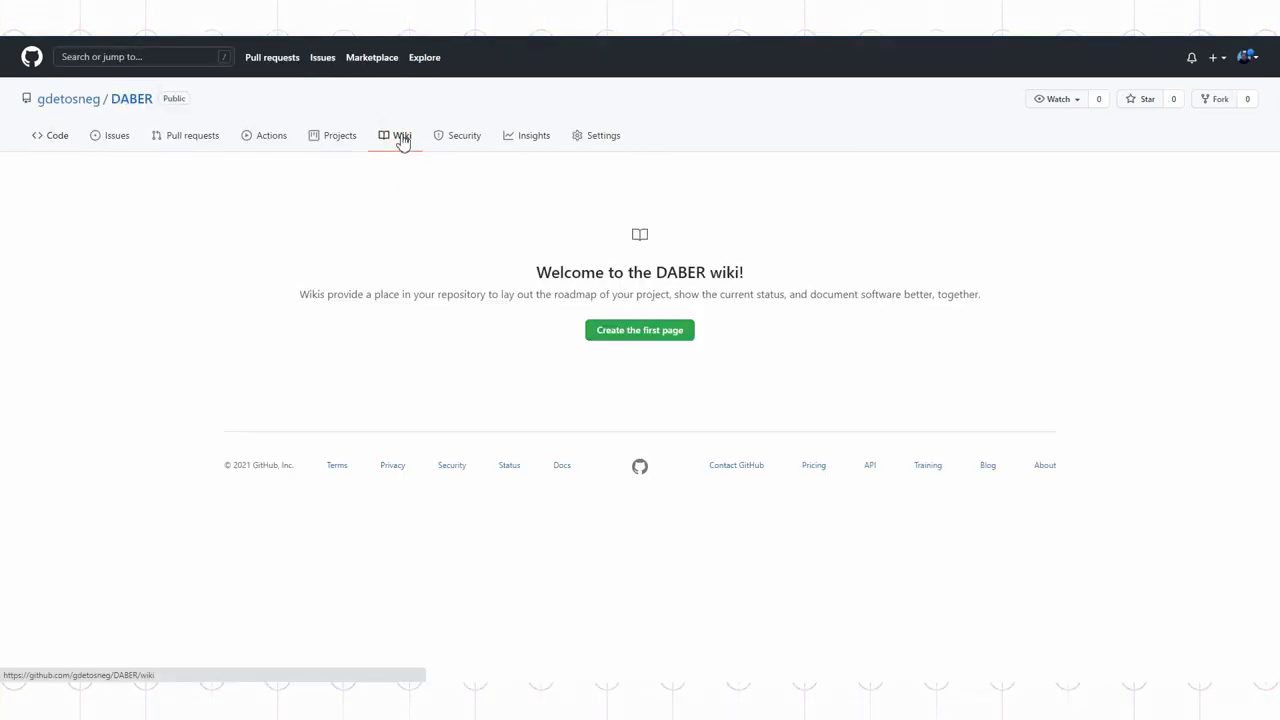
click(644, 330)
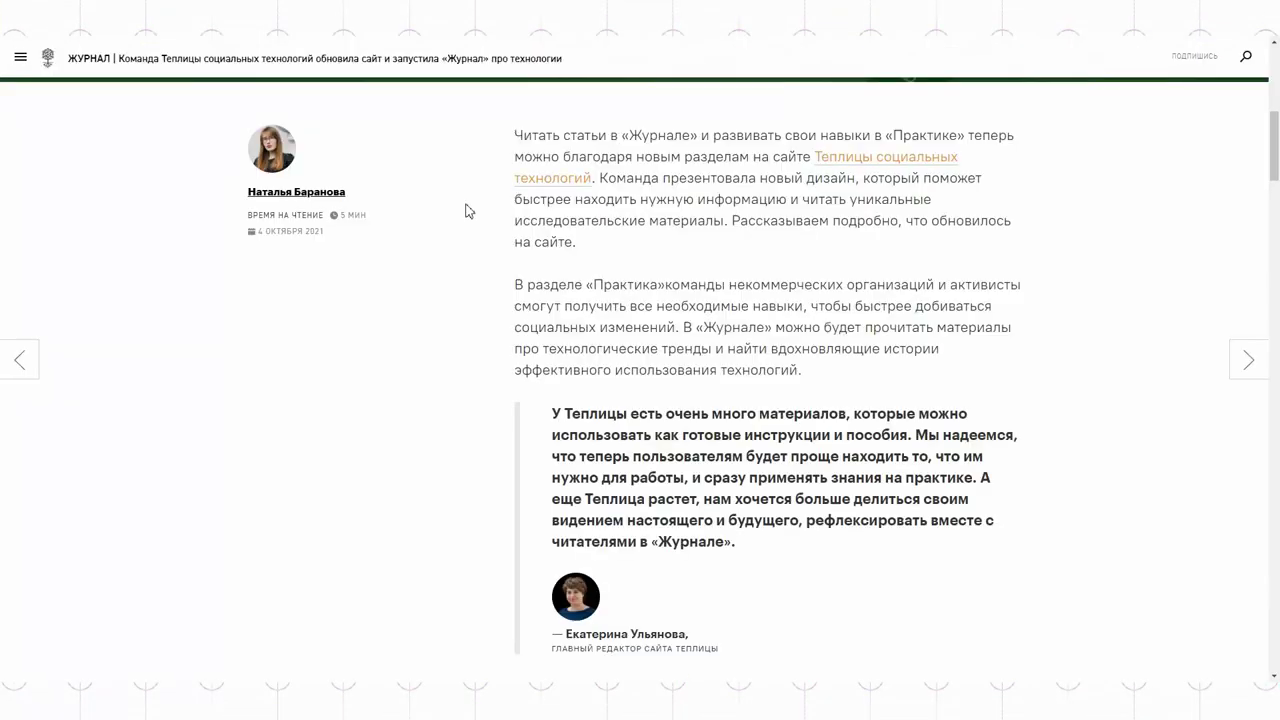
drag(512, 134, 908, 375)
key(ctrl+c)
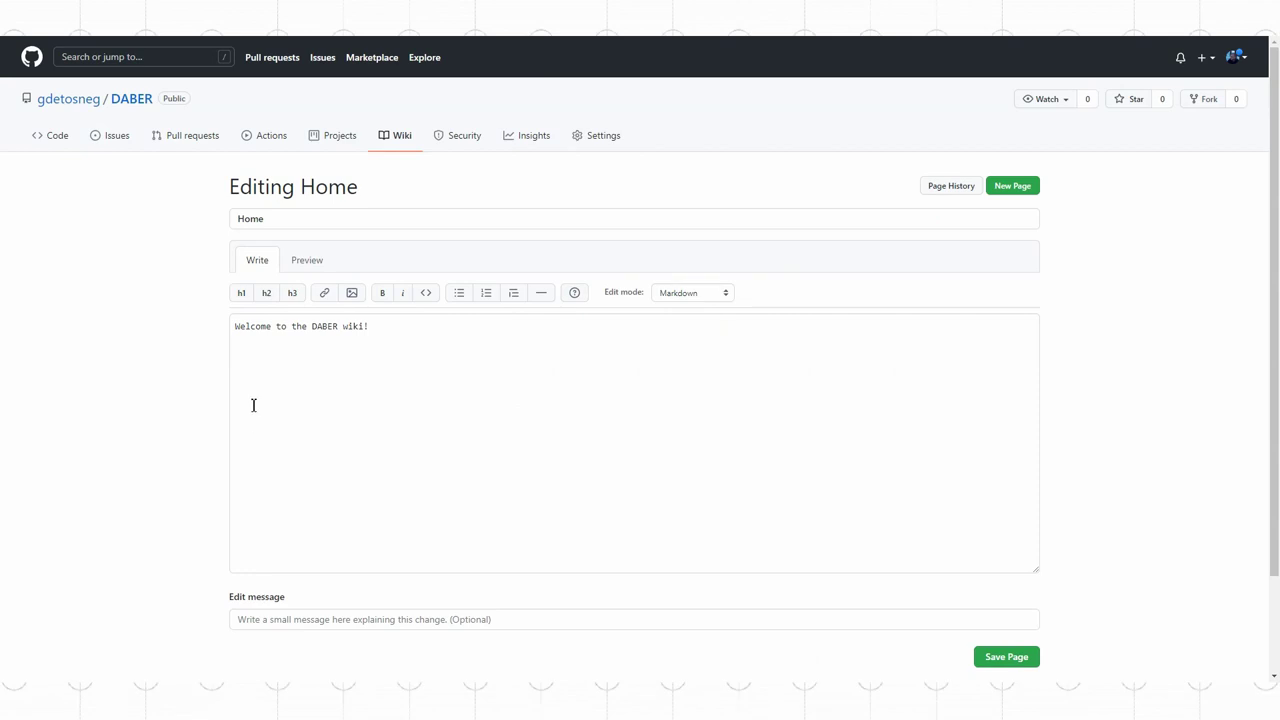
click(253, 405)
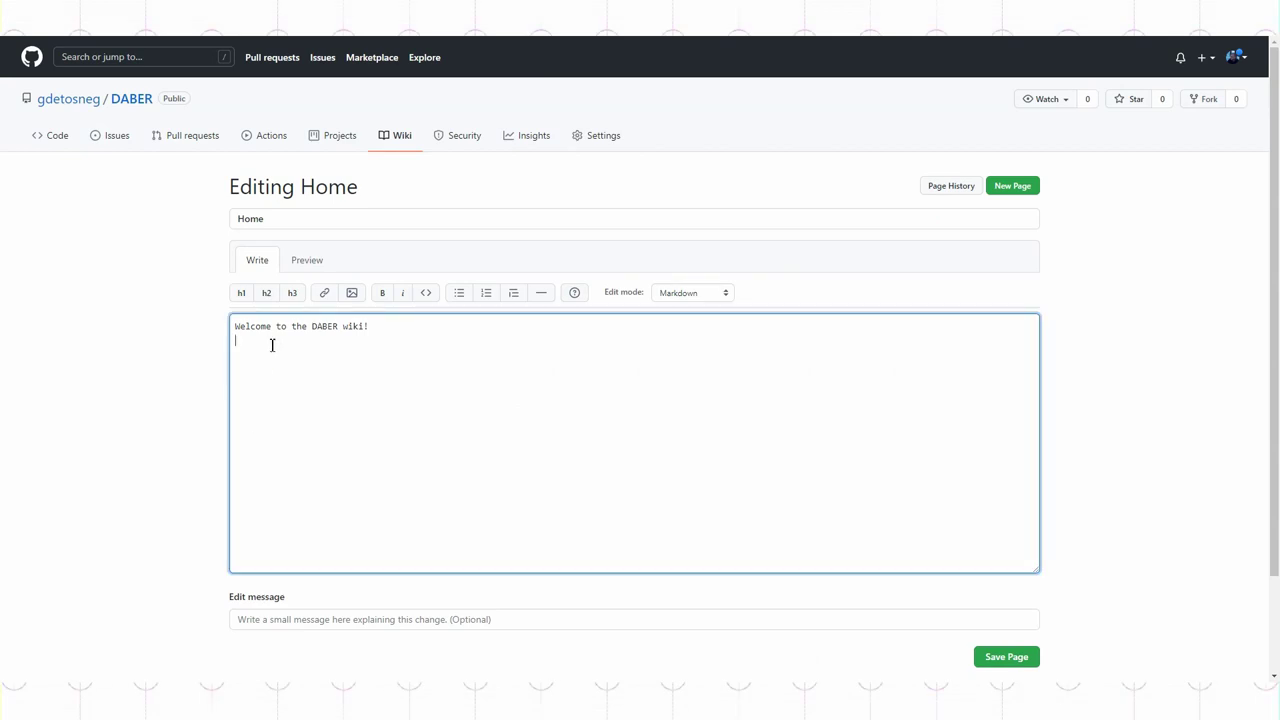
drag(370, 326, 220, 323)
key(ctrl+v)
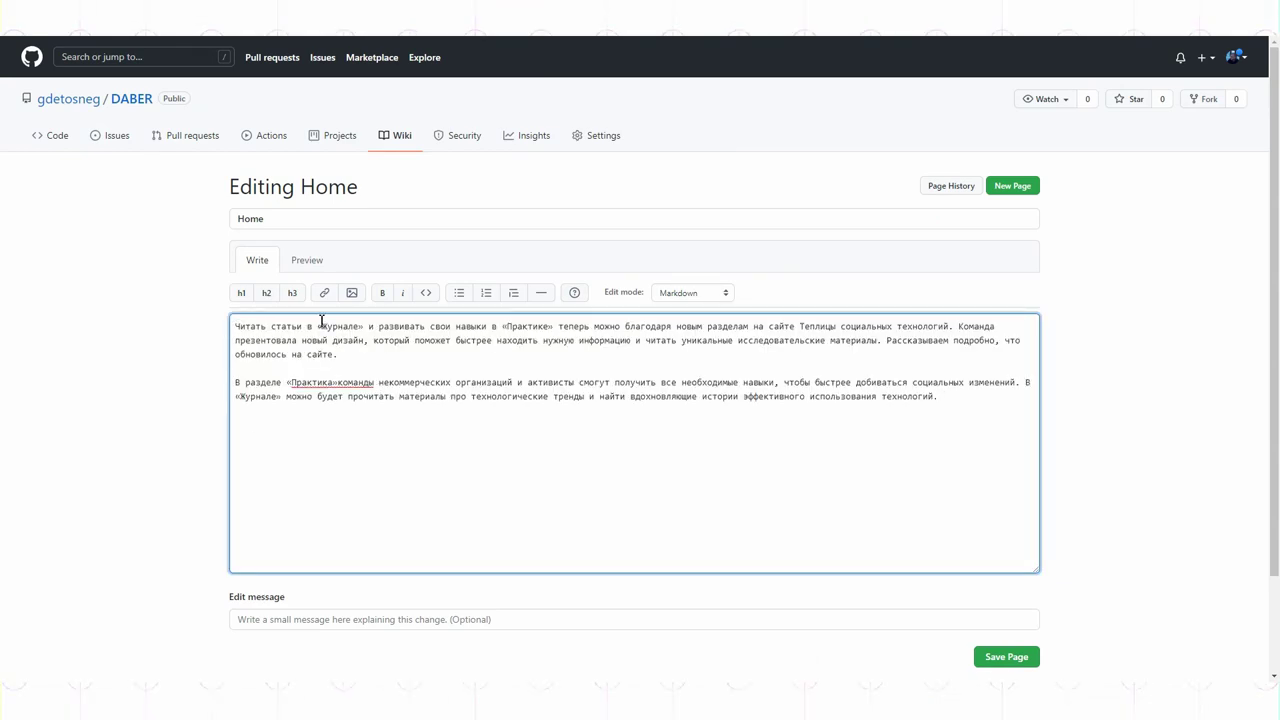
Step: Make 'Читать статьи' a level-one heading and 'В разделе' a level-two heading, then save Home
key(Return)
key(Return)
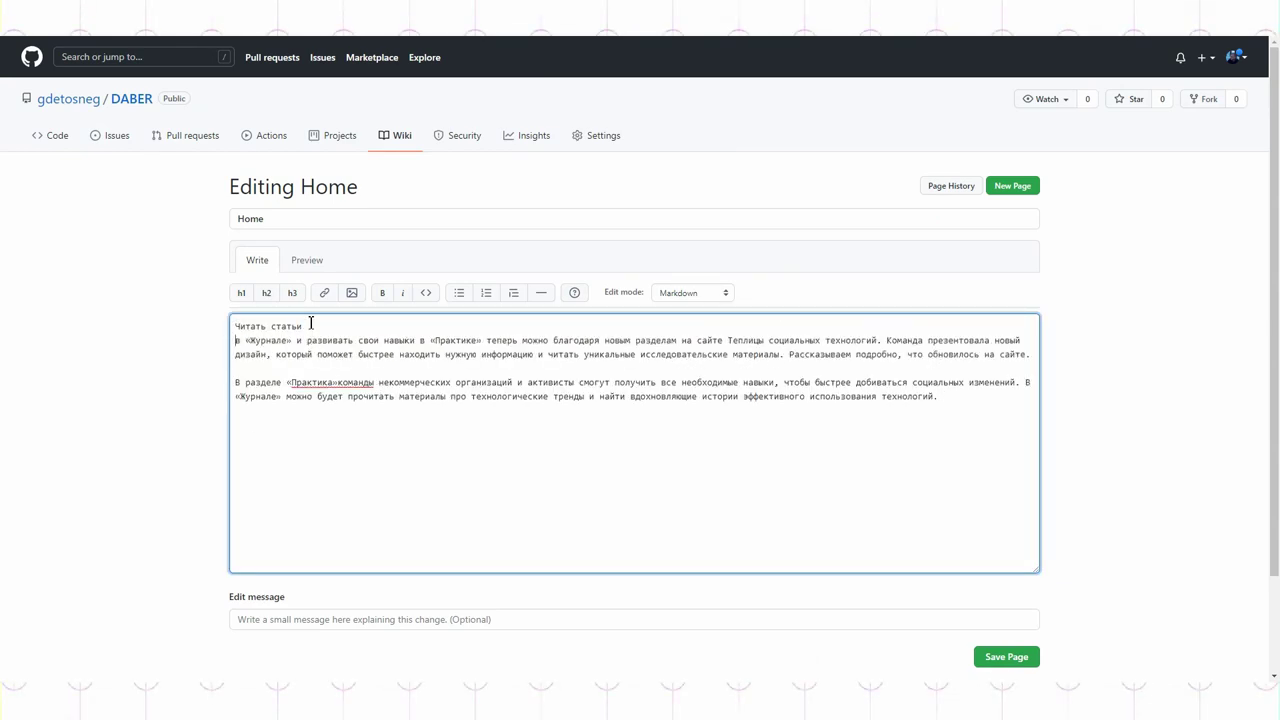
triple_click(310, 325)
click(242, 292)
click(283, 397)
key(Return)
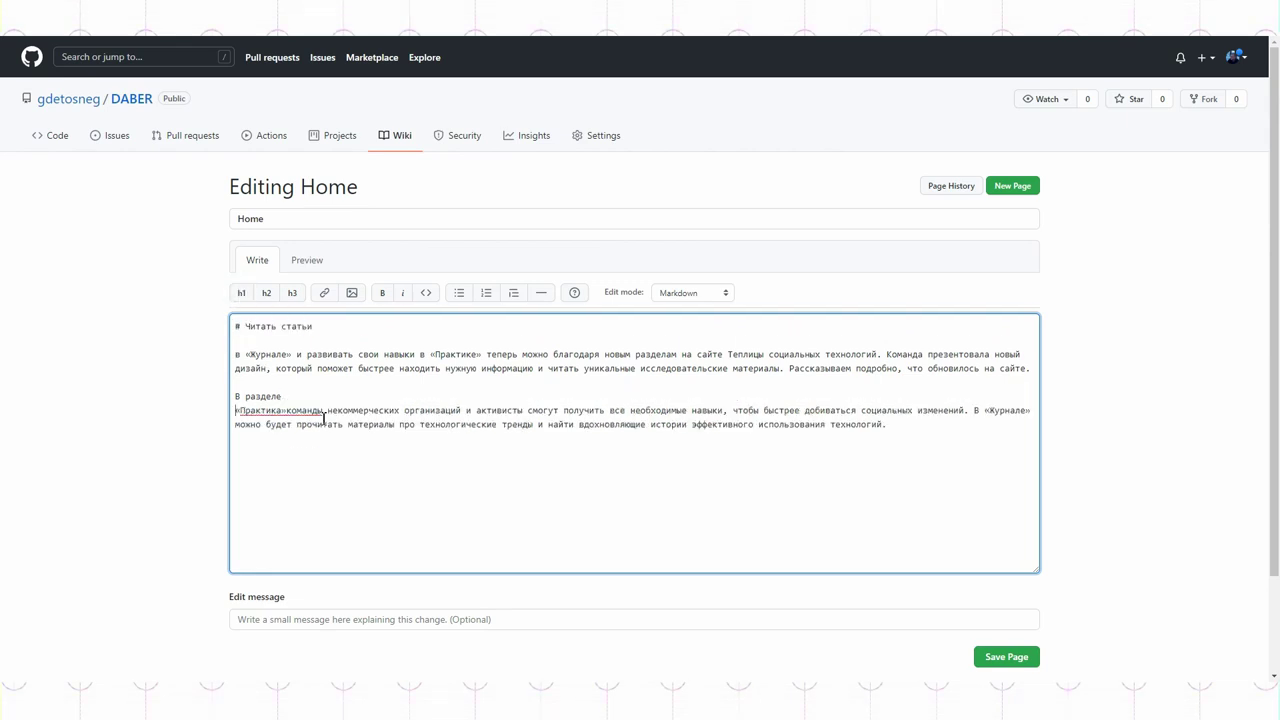
key(shift+Up)
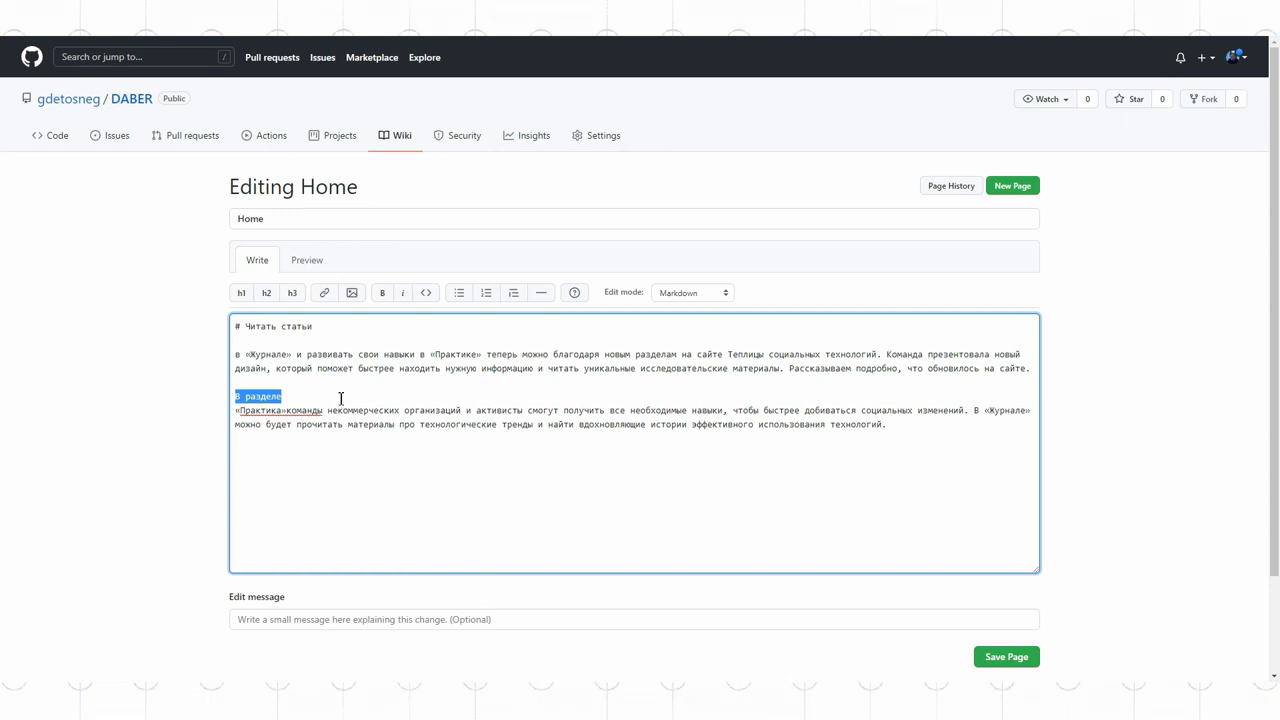
click(268, 293)
click(259, 396)
click(1012, 658)
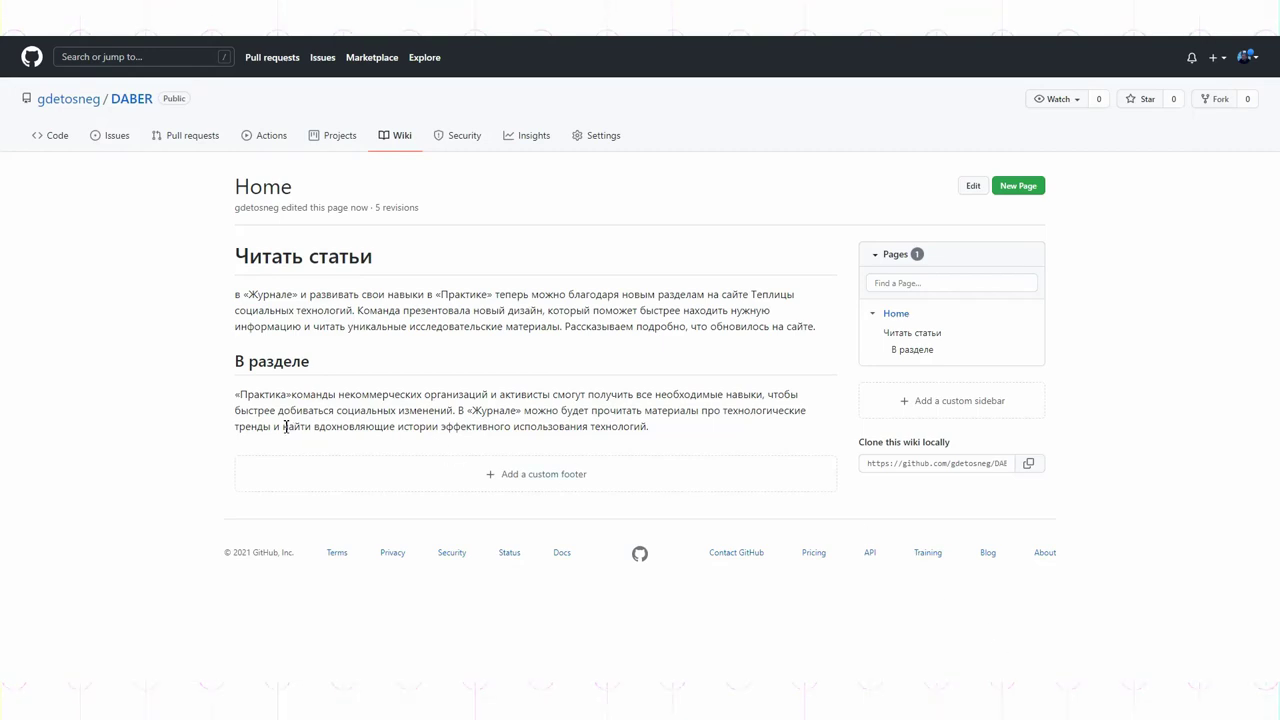
Step: Create the second wiki page 'Вторая стрница' with the pasted «Журнал» article and copy its address
click(1018, 186)
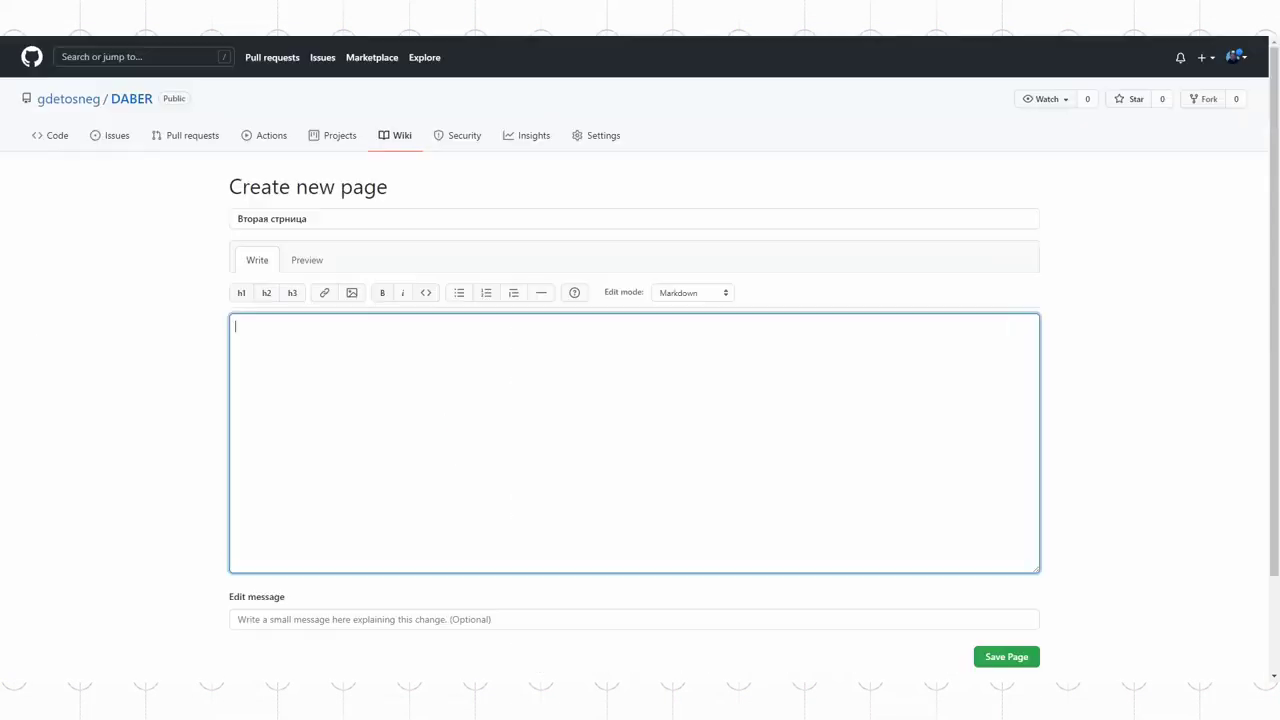
key(ctrl+v)
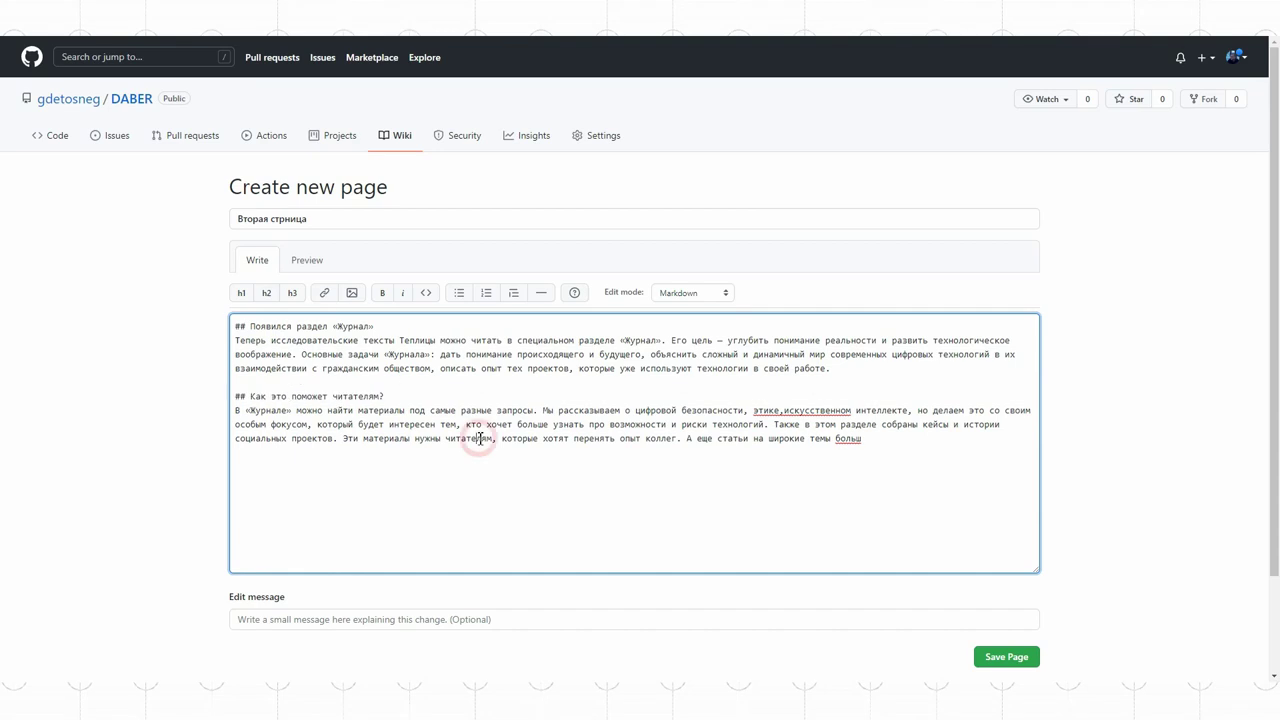
click(1005, 657)
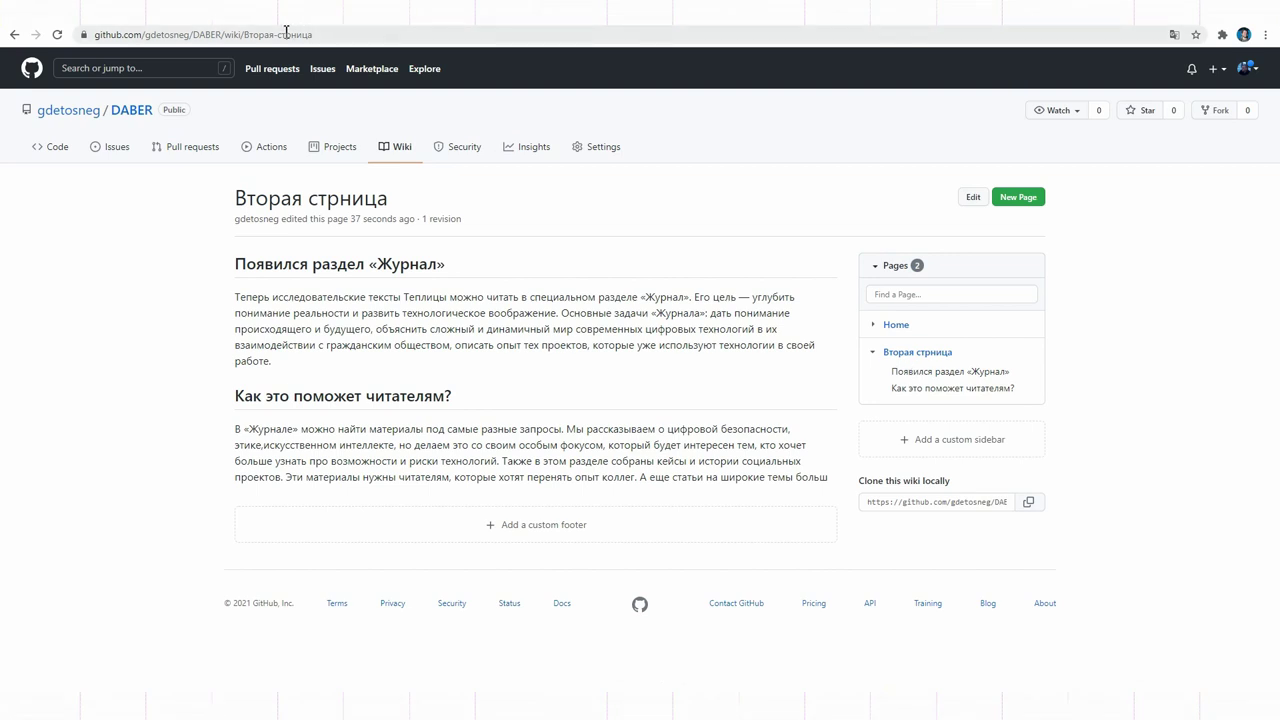
click(288, 38)
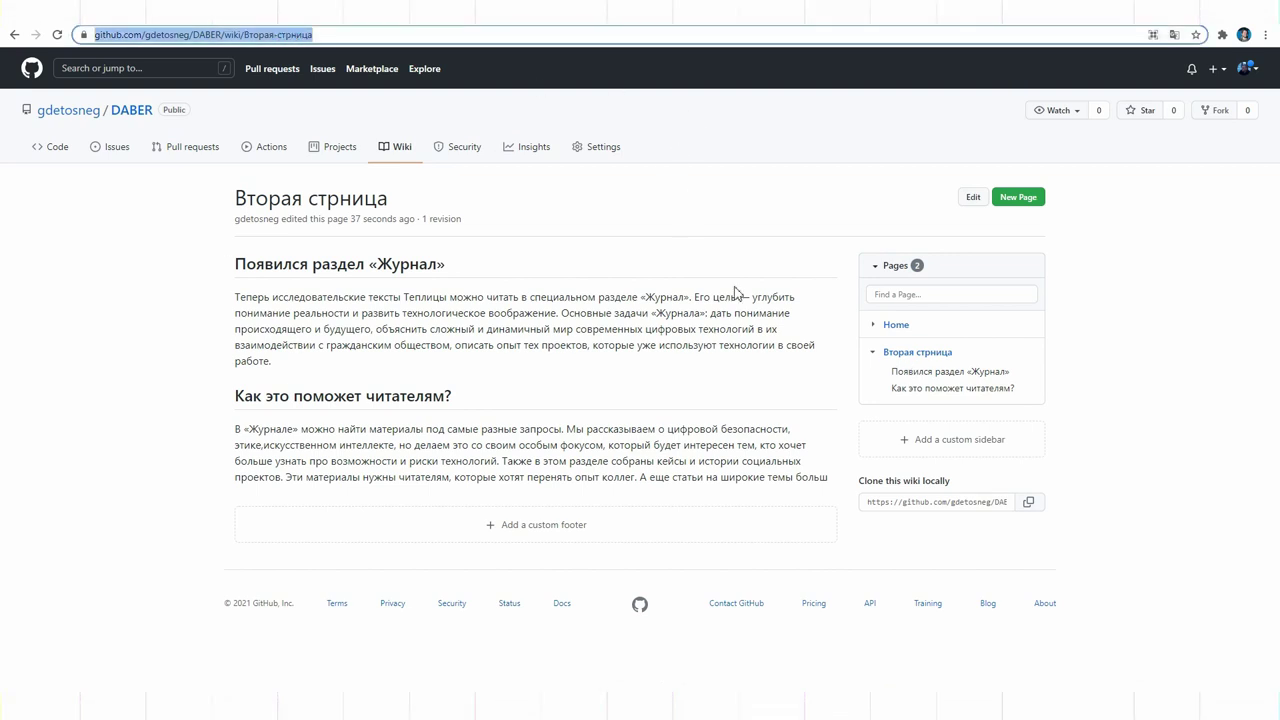
Step: Link the word 'Практике' on the Home page to the second page's address and save Home
click(894, 326)
click(969, 197)
drag(425, 365, 482, 364)
click(324, 304)
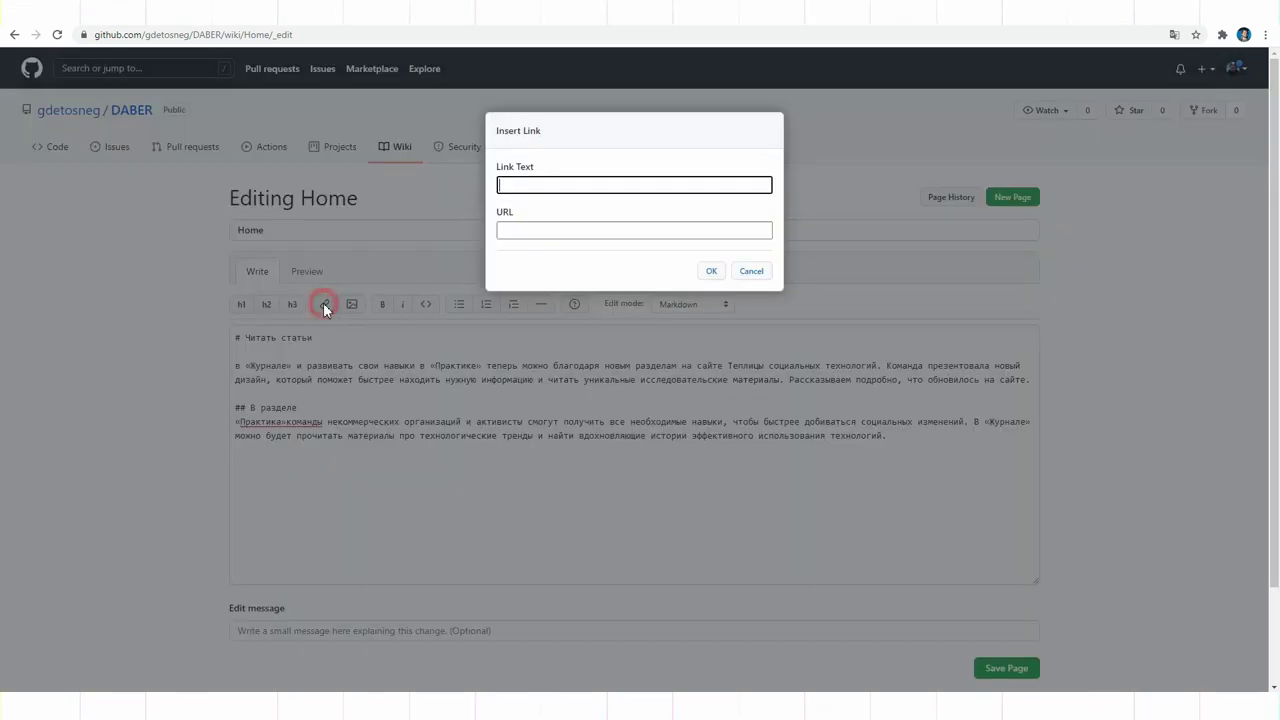
click(572, 231)
key(ctrl+v)
click(547, 180)
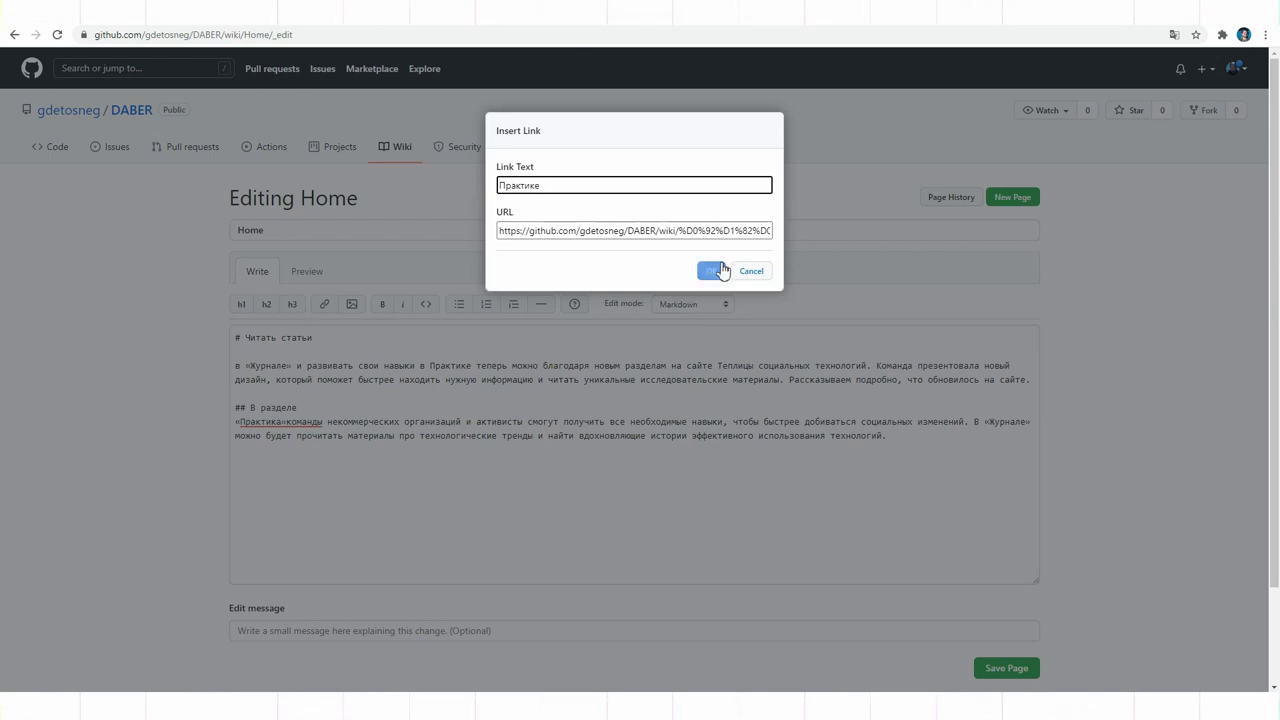
click(720, 271)
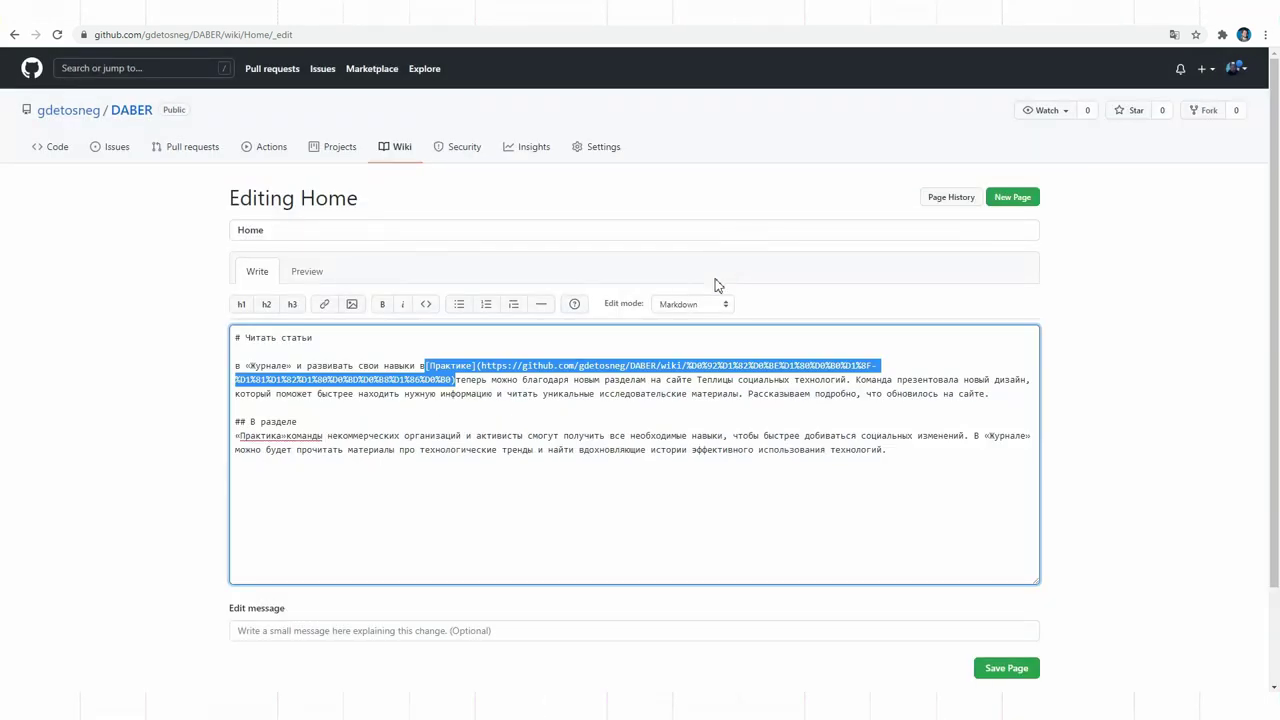
click(463, 371)
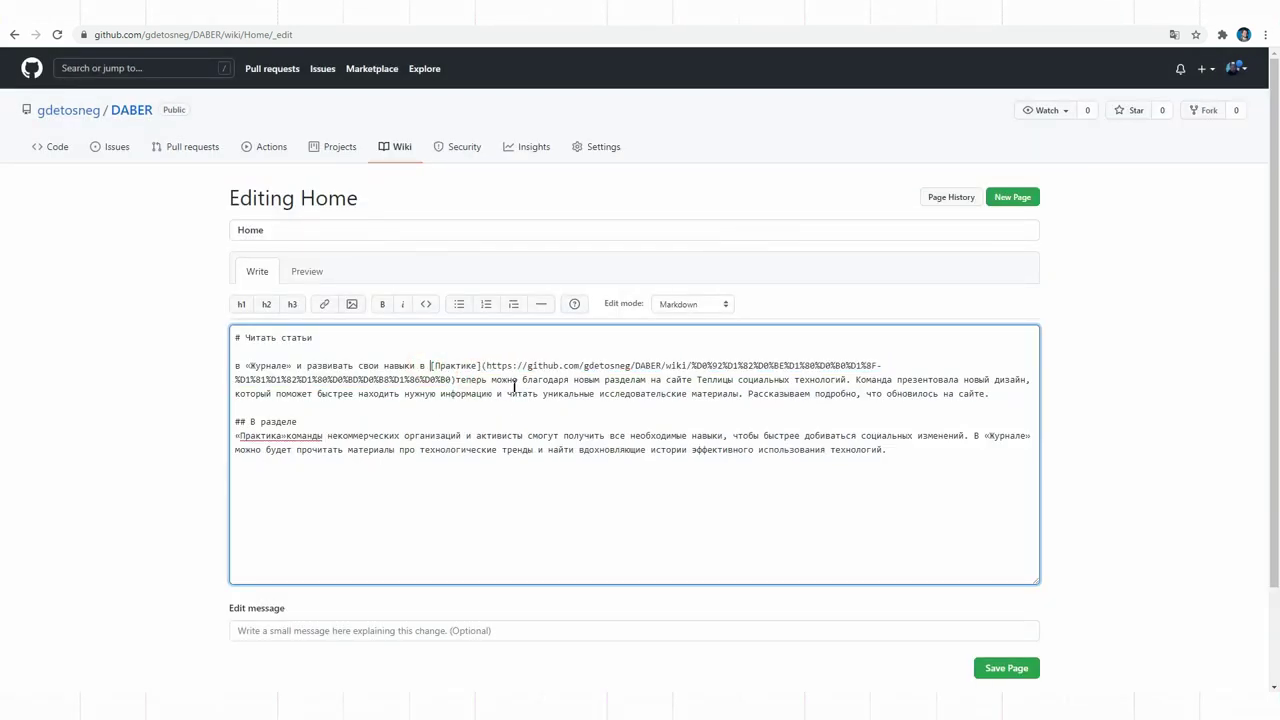
click(996, 677)
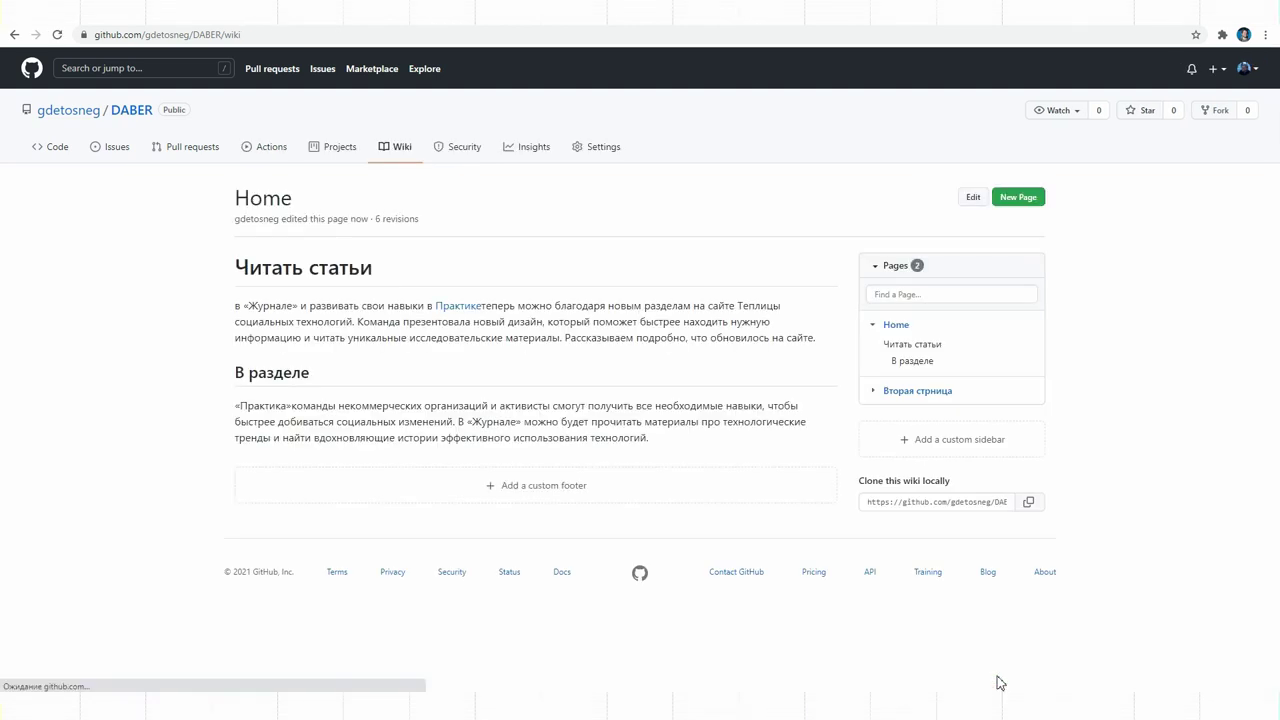
Step: Start a custom sidebar with the lines Первая, Вторая and Третья formatted as a bulleted list
click(478, 312)
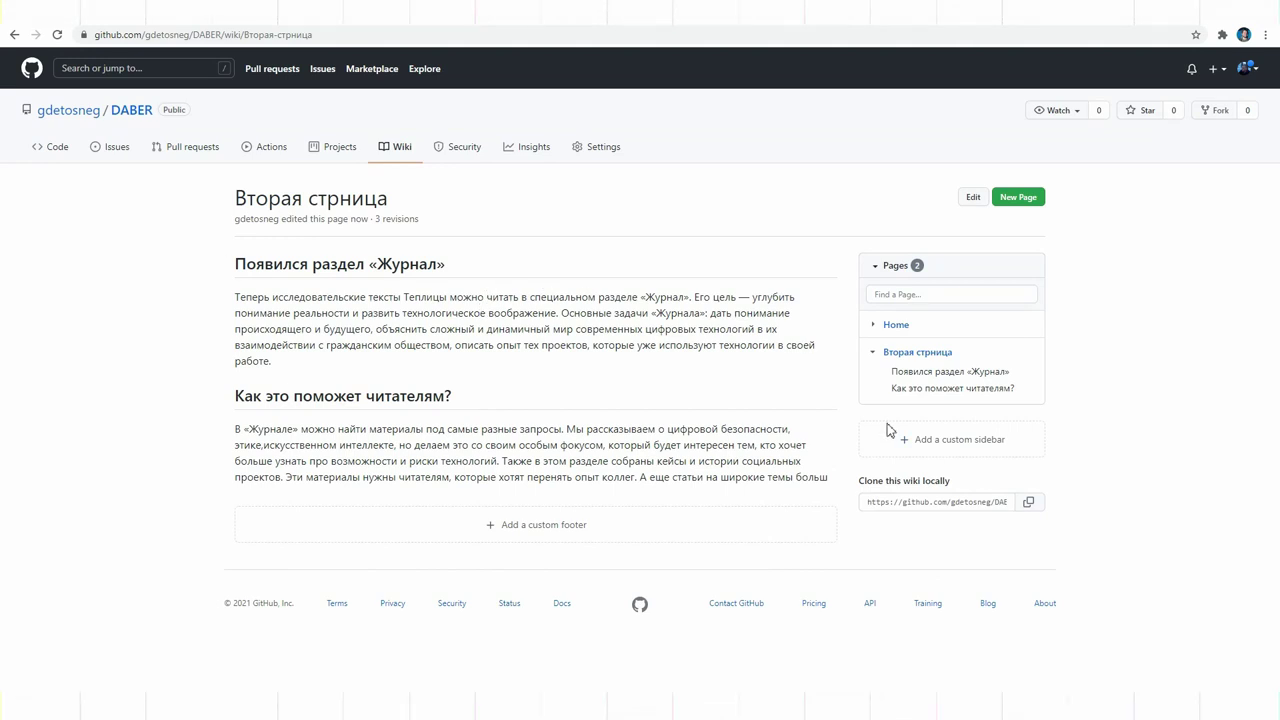
click(948, 454)
click(287, 374)
text(Первая)
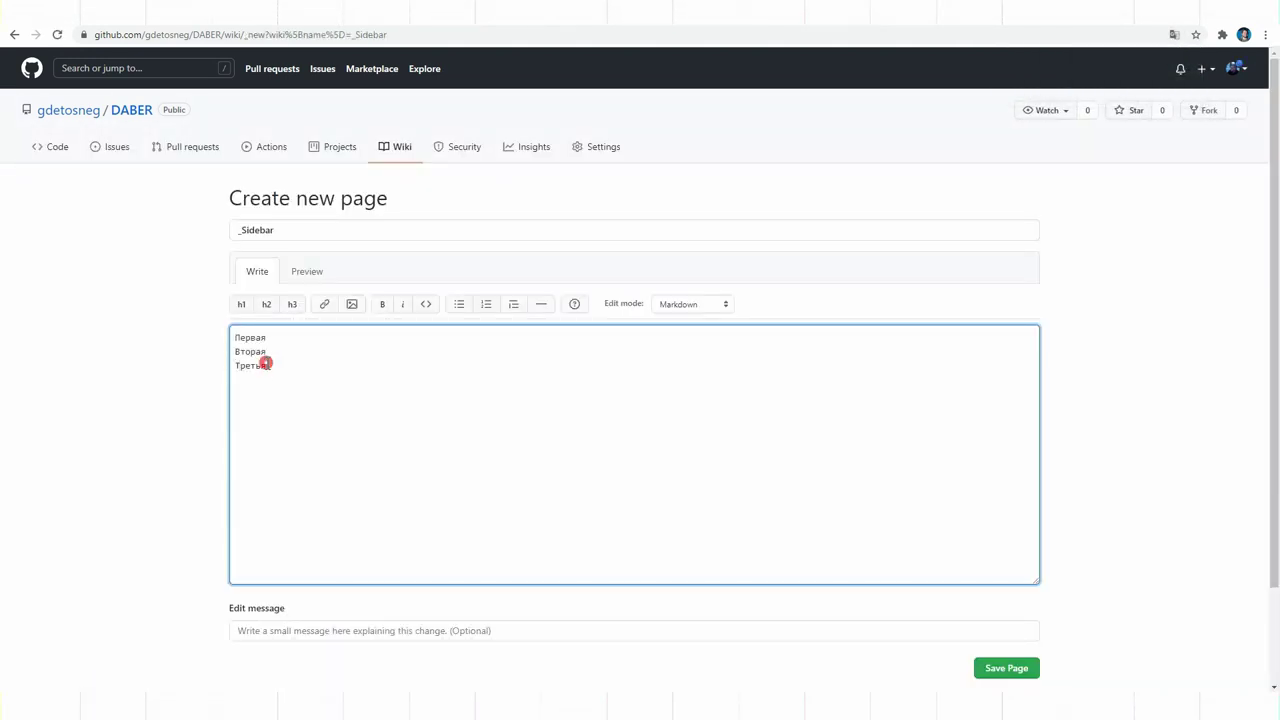
key(ctrl+a)
click(460, 306)
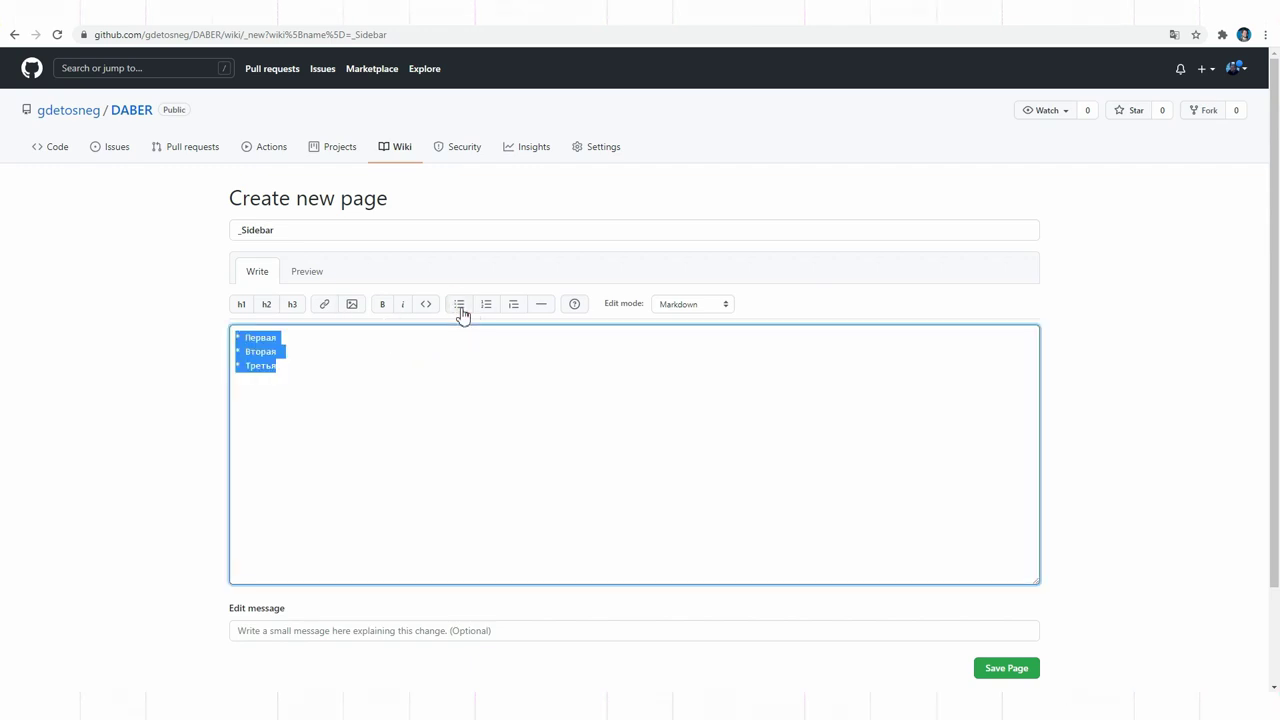
click(248, 338)
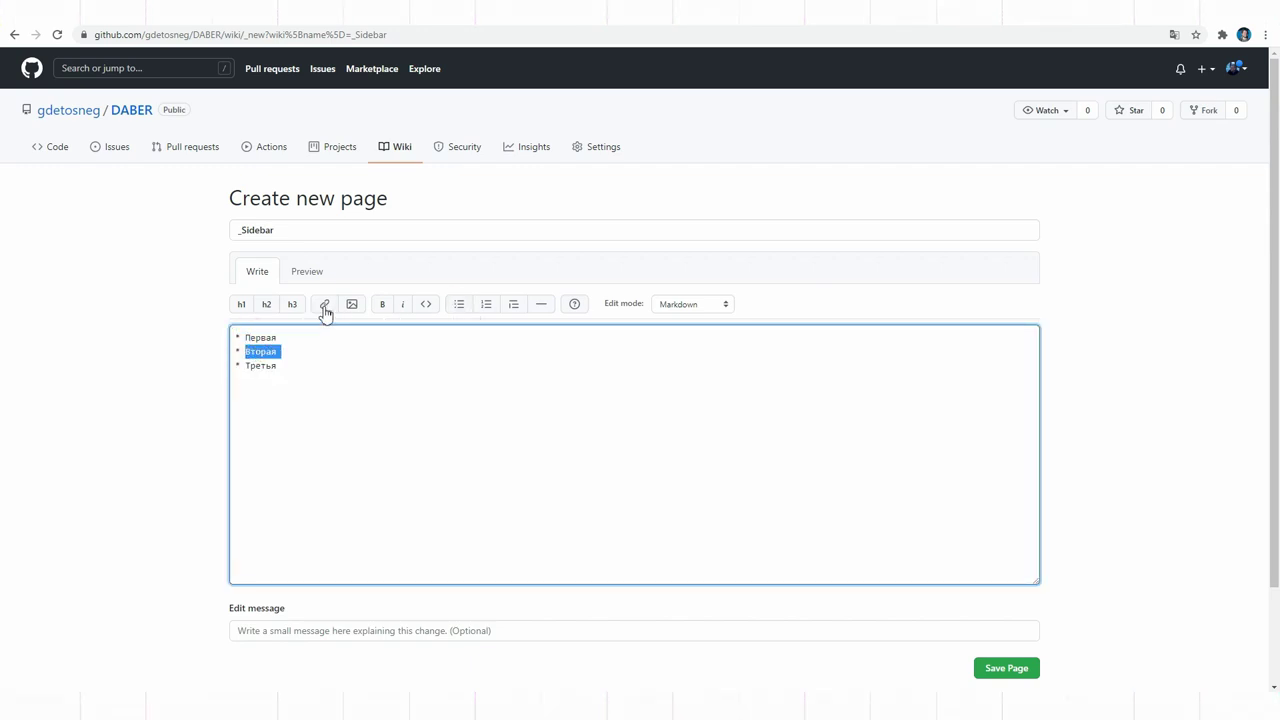
Step: Link 'Вторая' in the sidebar to the wiki page address and save the sidebar
click(325, 312)
click(569, 229)
text(https://github.com/gdetosneg/DABER/wiki/%D0%92%D1%82%D0%BE%D1%80%D0%B0%D1%8F)
click(552, 184)
text(Вторая)
click(711, 271)
click(1006, 668)
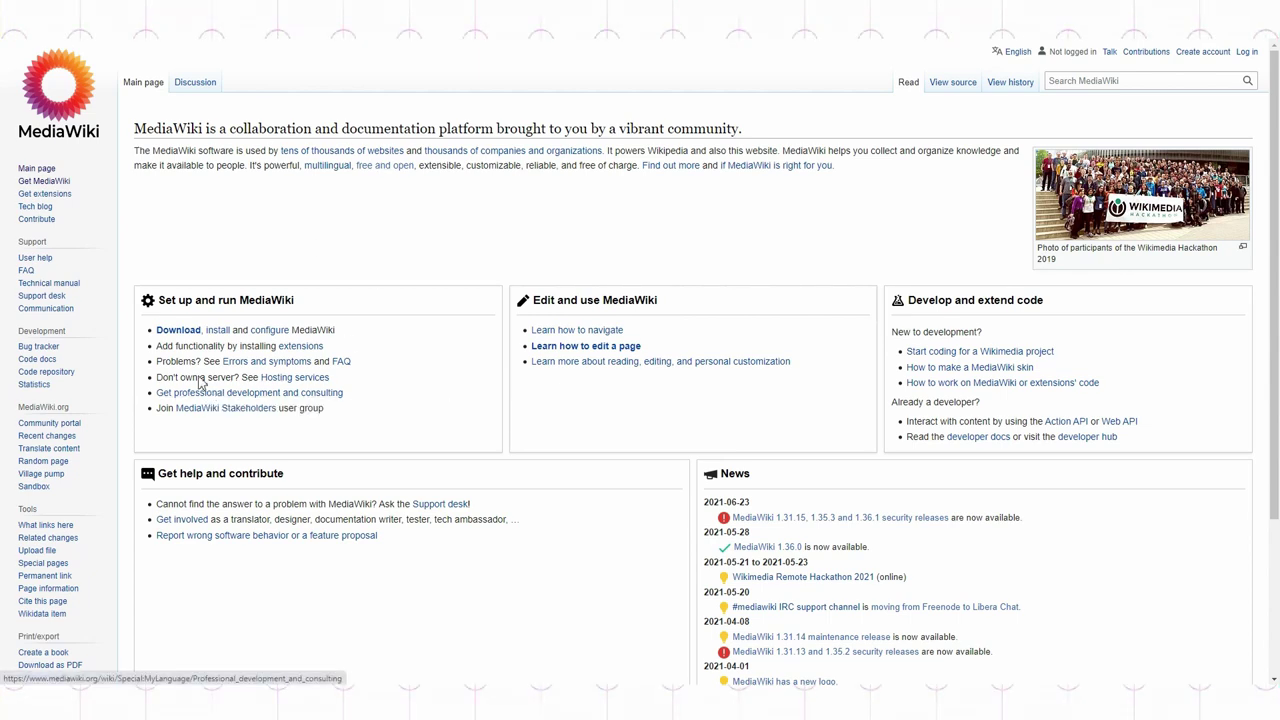
Step: Download mediawiki-1.36.1.zip and open the installation guide at its manual installation summary
click(184, 331)
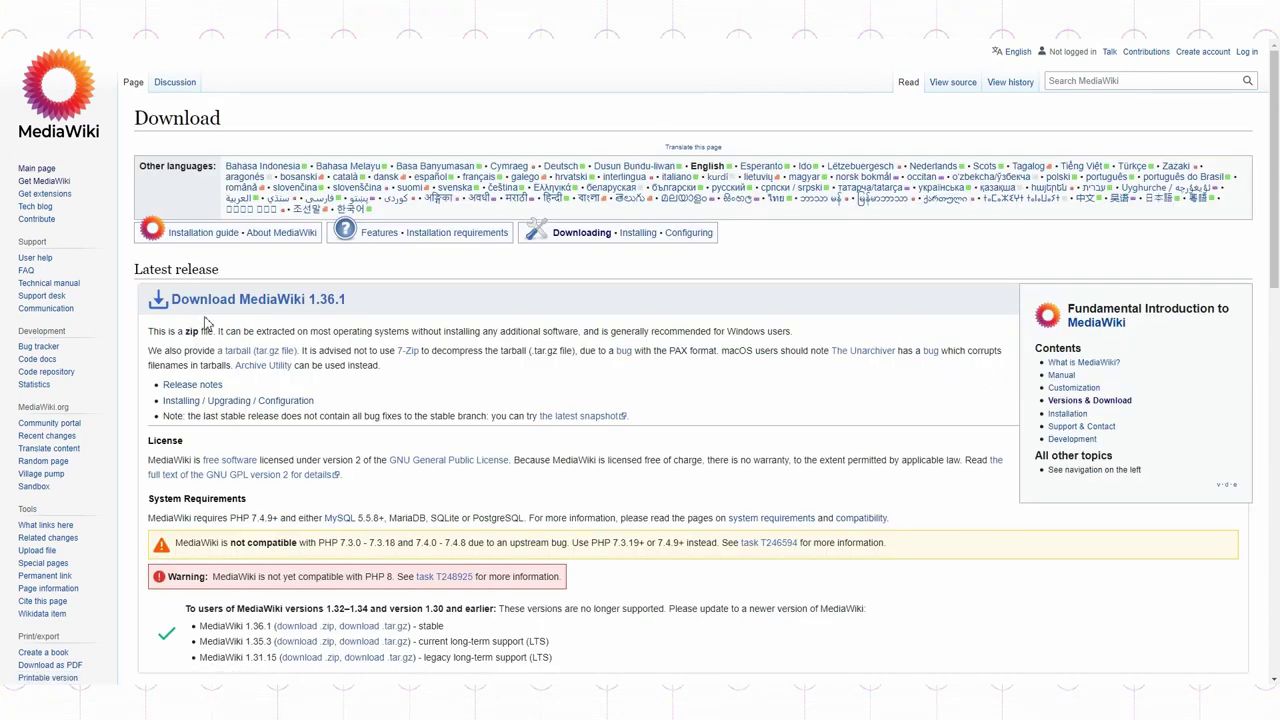
click(207, 311)
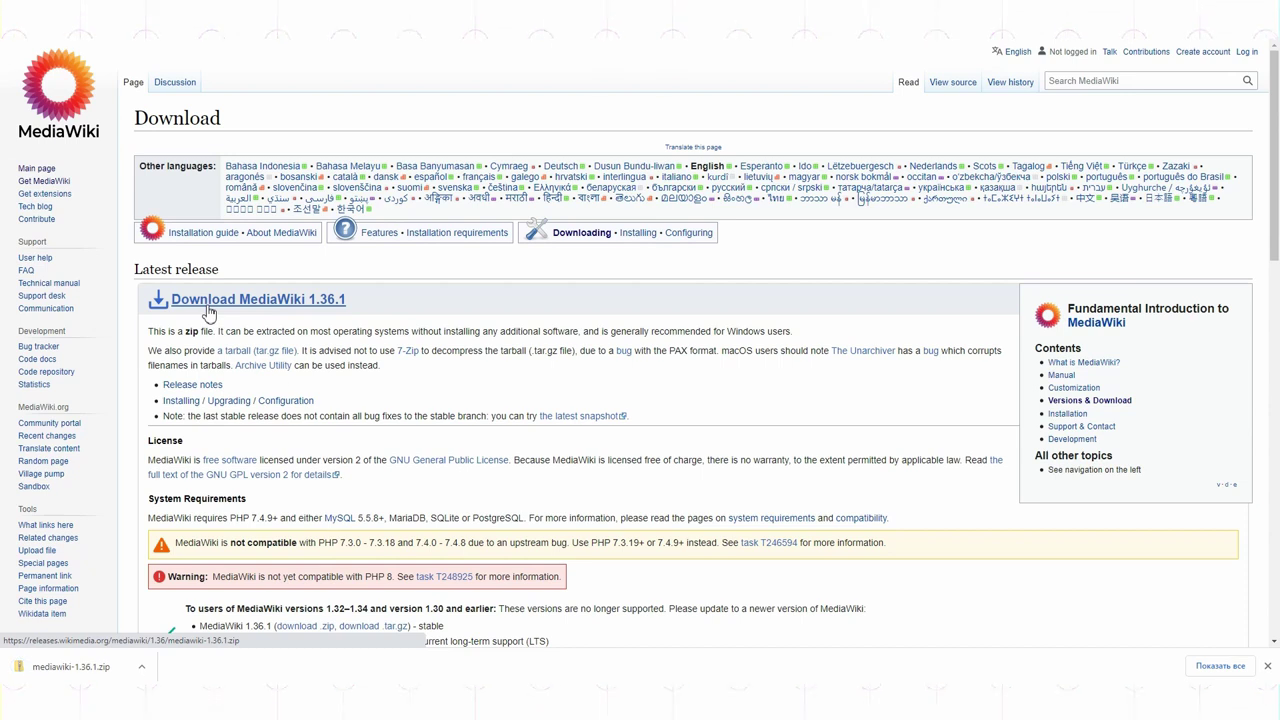
click(172, 401)
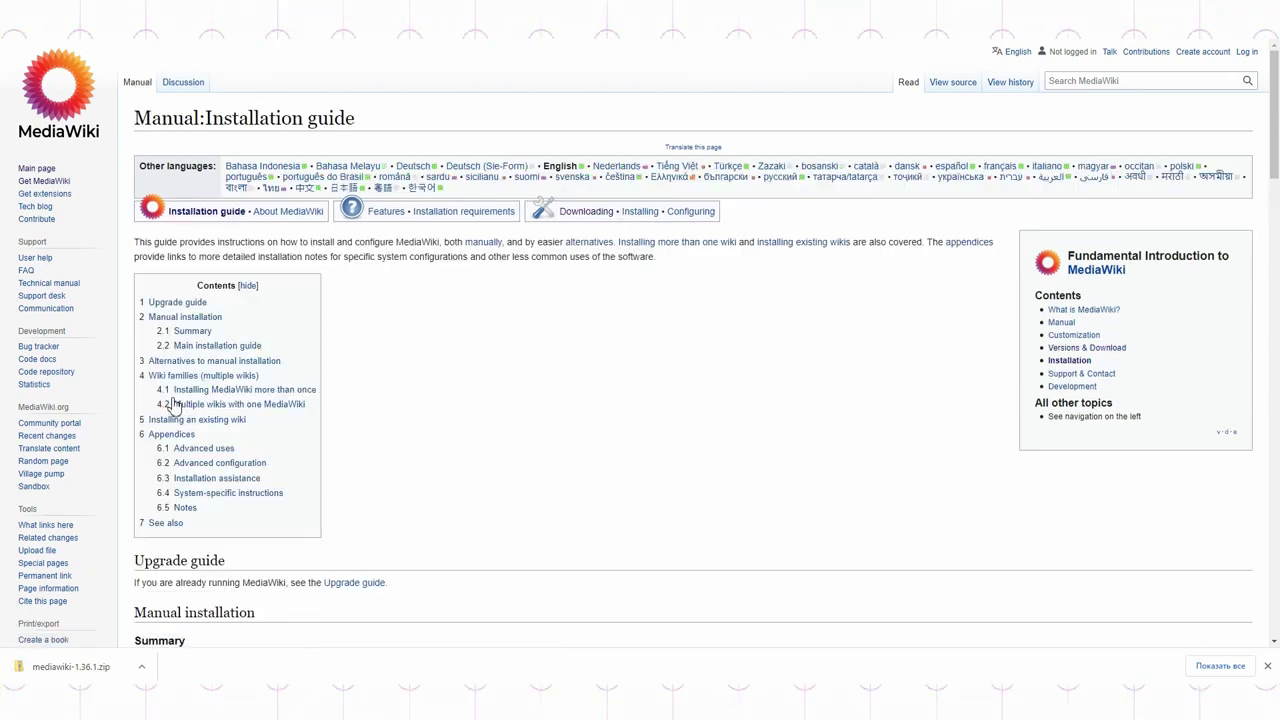
scroll(490, 381, down, 5)
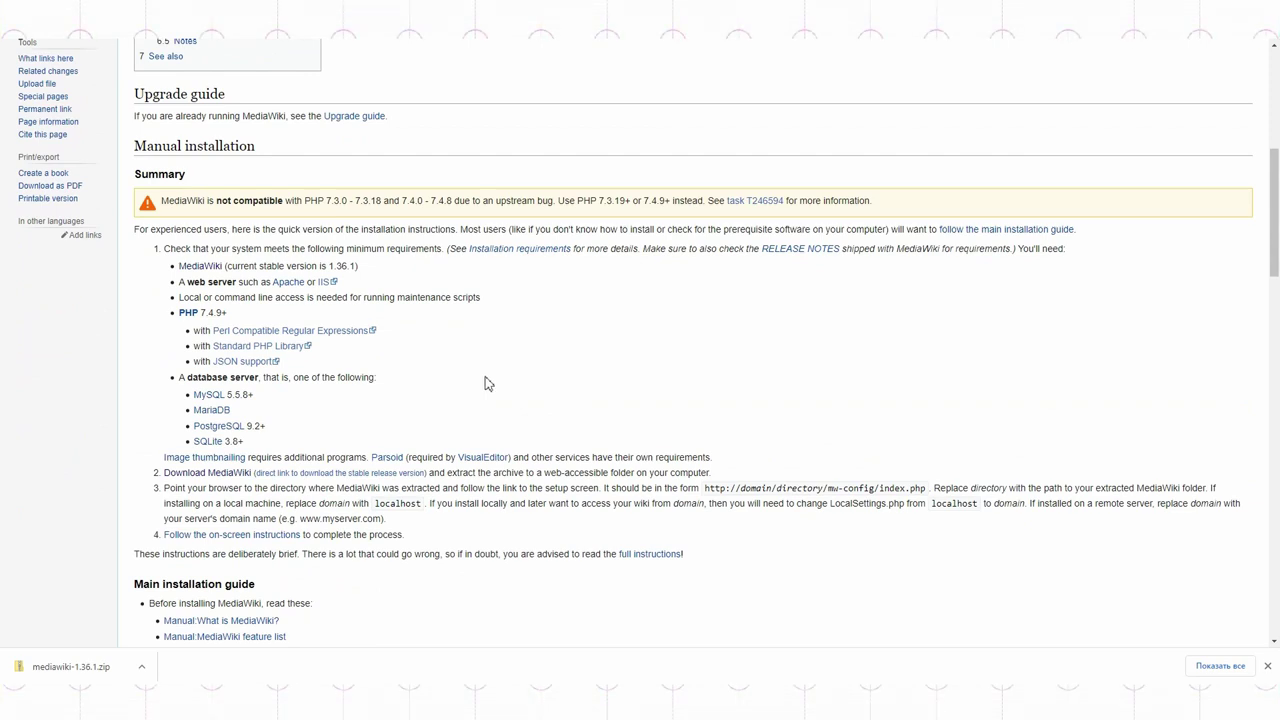
click(1266, 665)
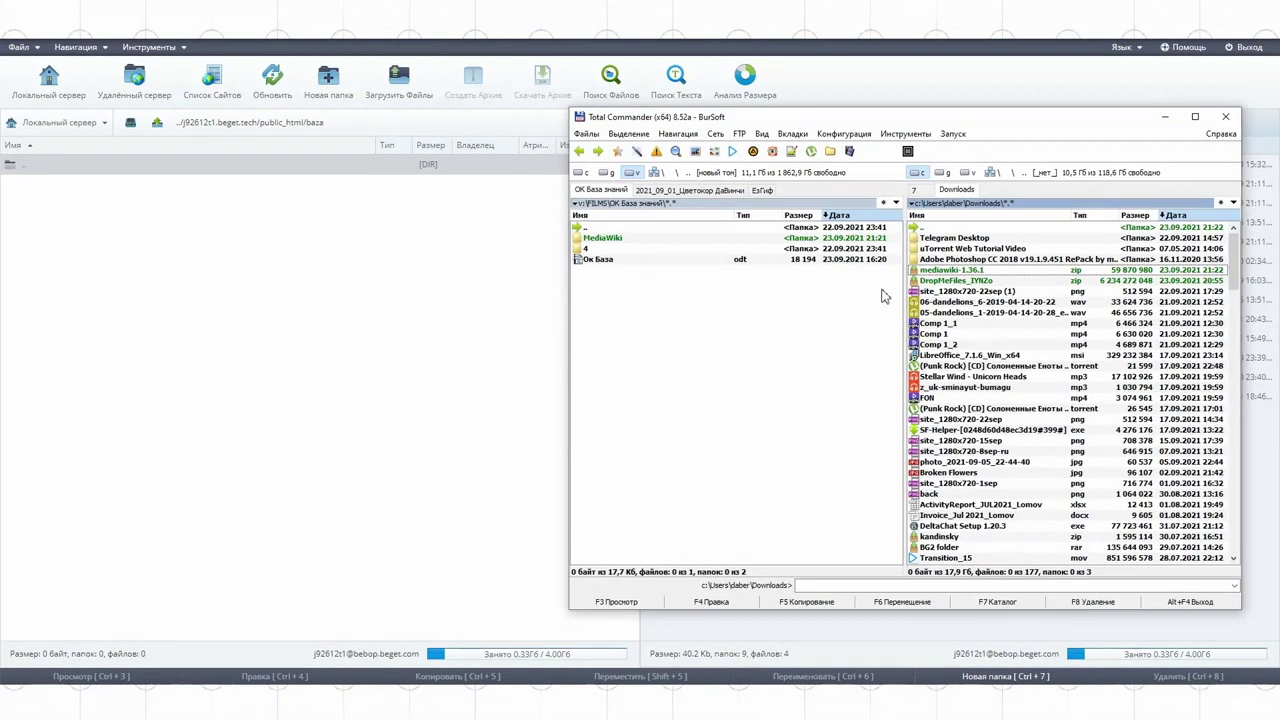
Step: Unpack the mediawiki-1.36.1 folder from the zip into the local knowledge-base folder
double_click(927, 272)
click(920, 237)
drag(920, 237, 698, 512)
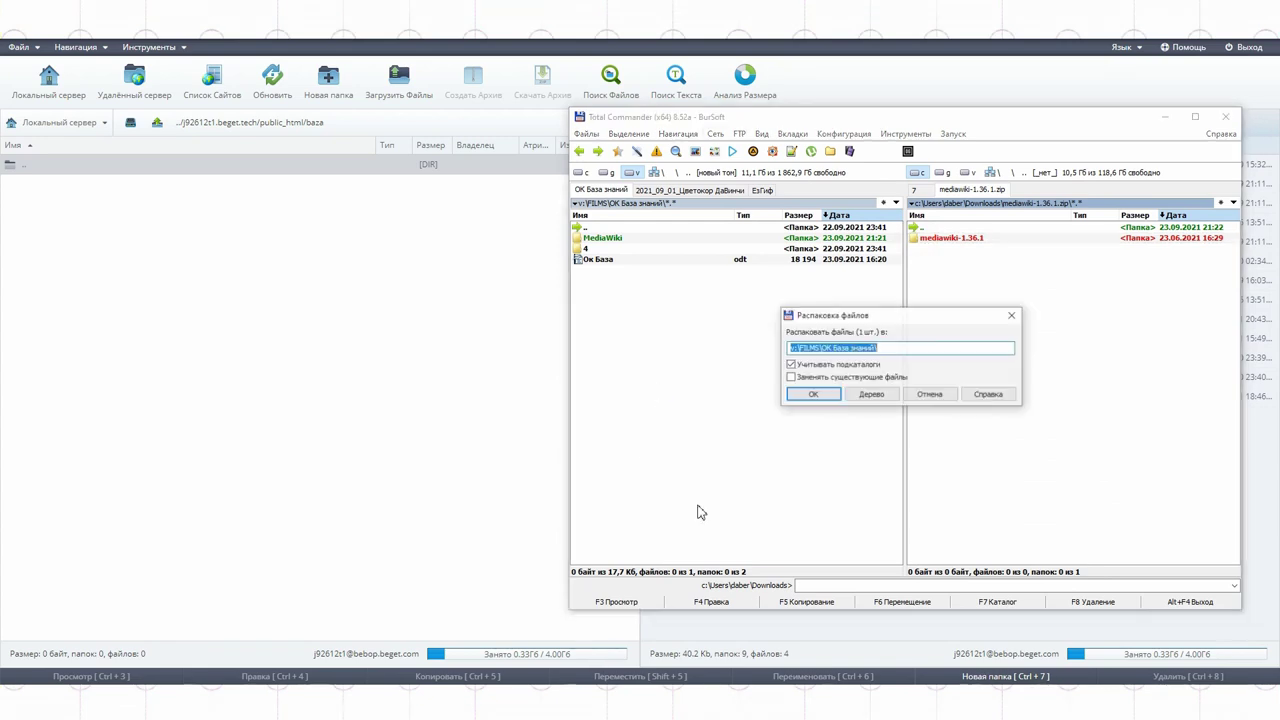
click(818, 395)
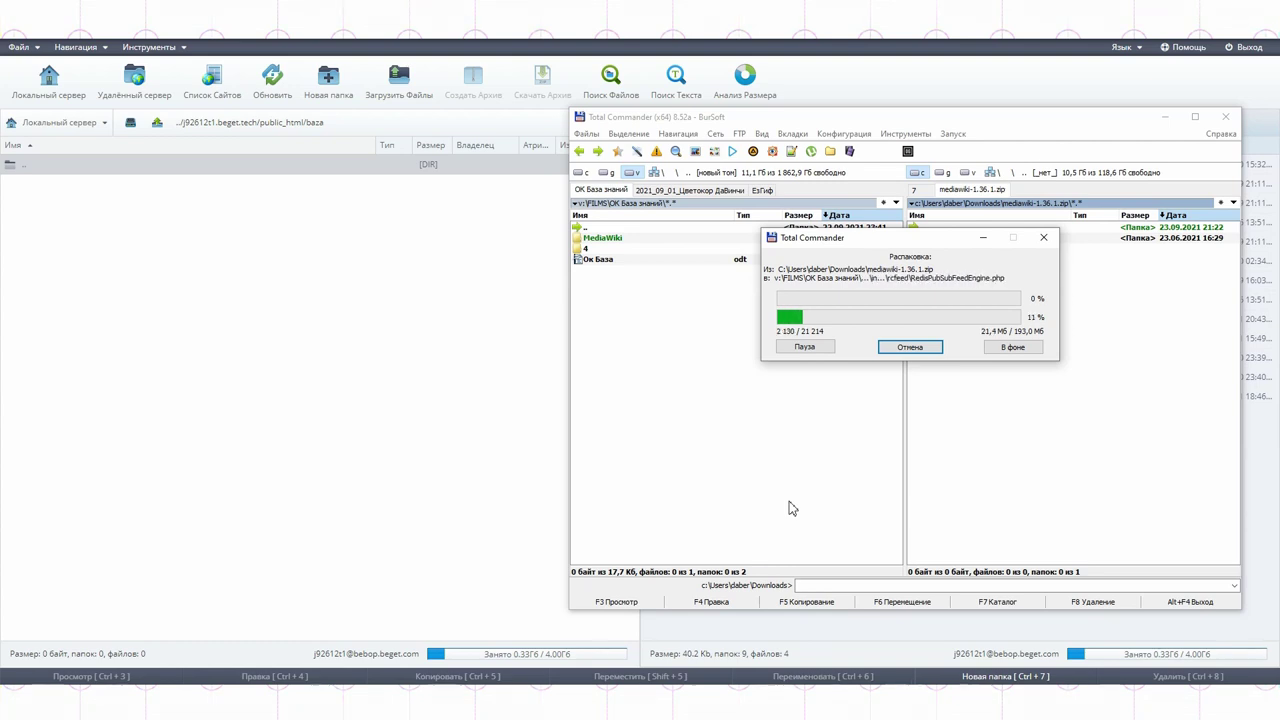
double_click(644, 239)
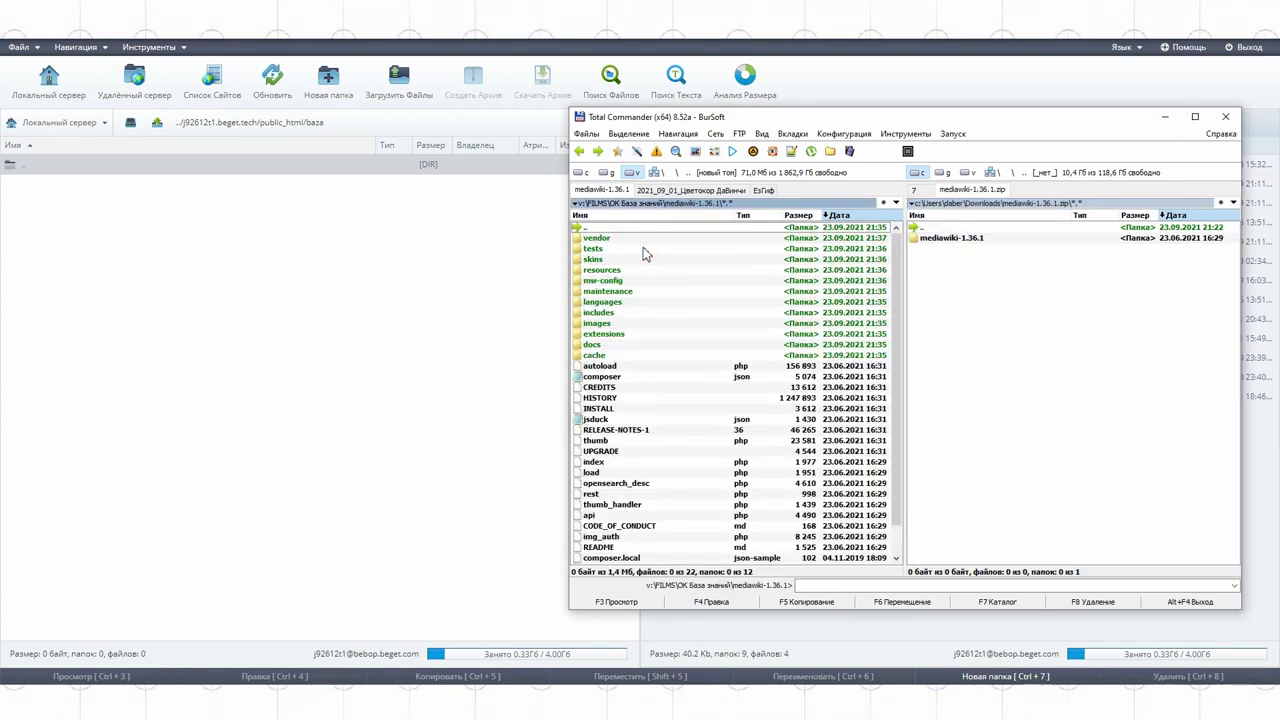
drag(644, 254, 613, 617)
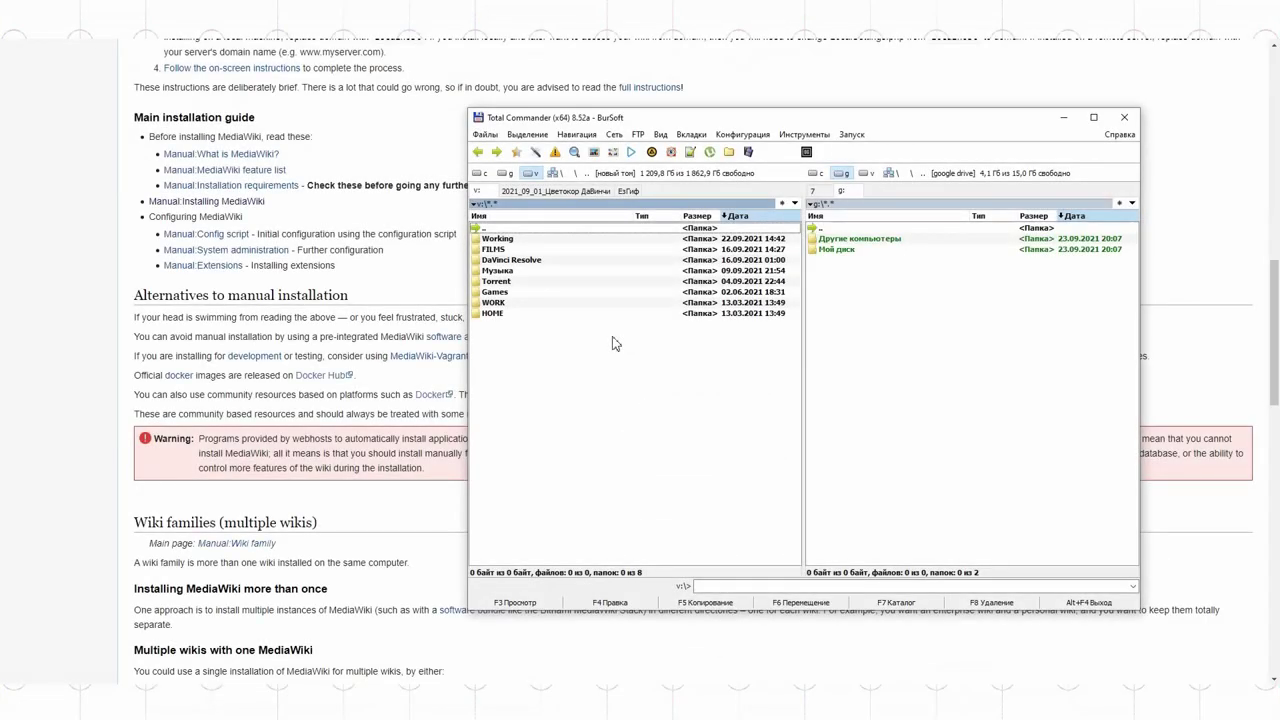
Step: Connect to the hosting server over FTP and create a baza folder in public_html
click(638, 134)
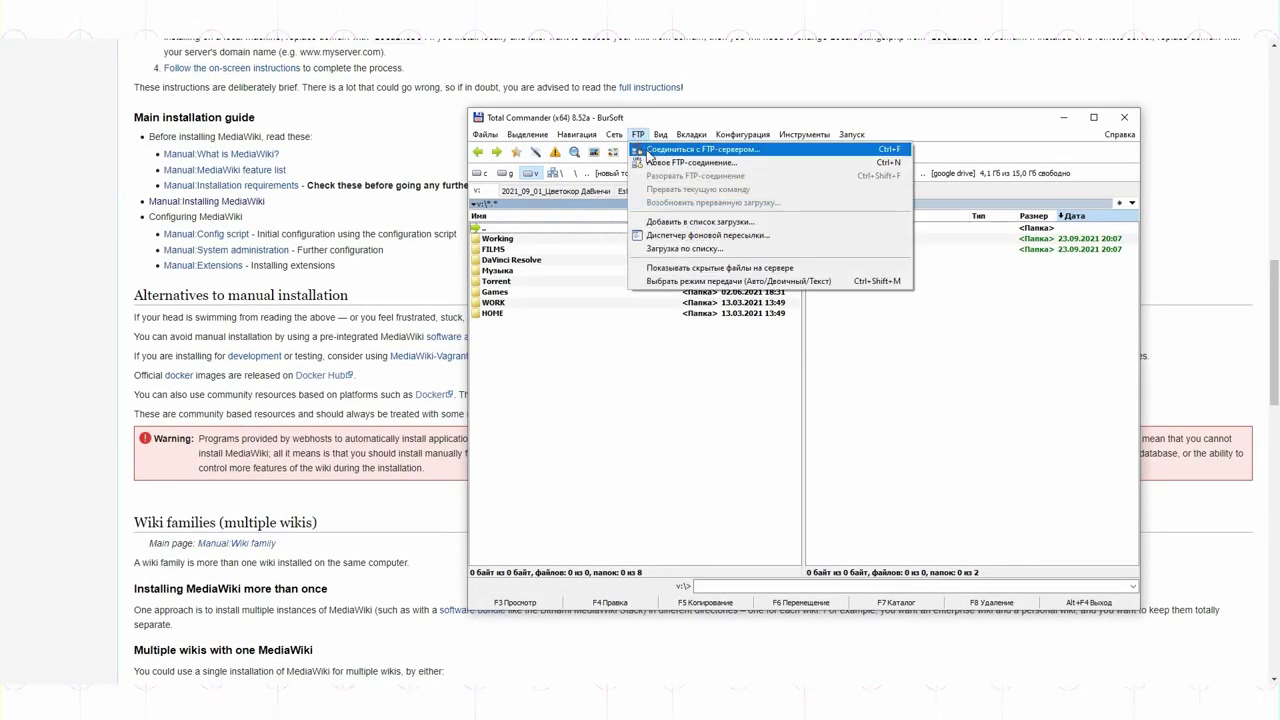
click(650, 164)
click(477, 173)
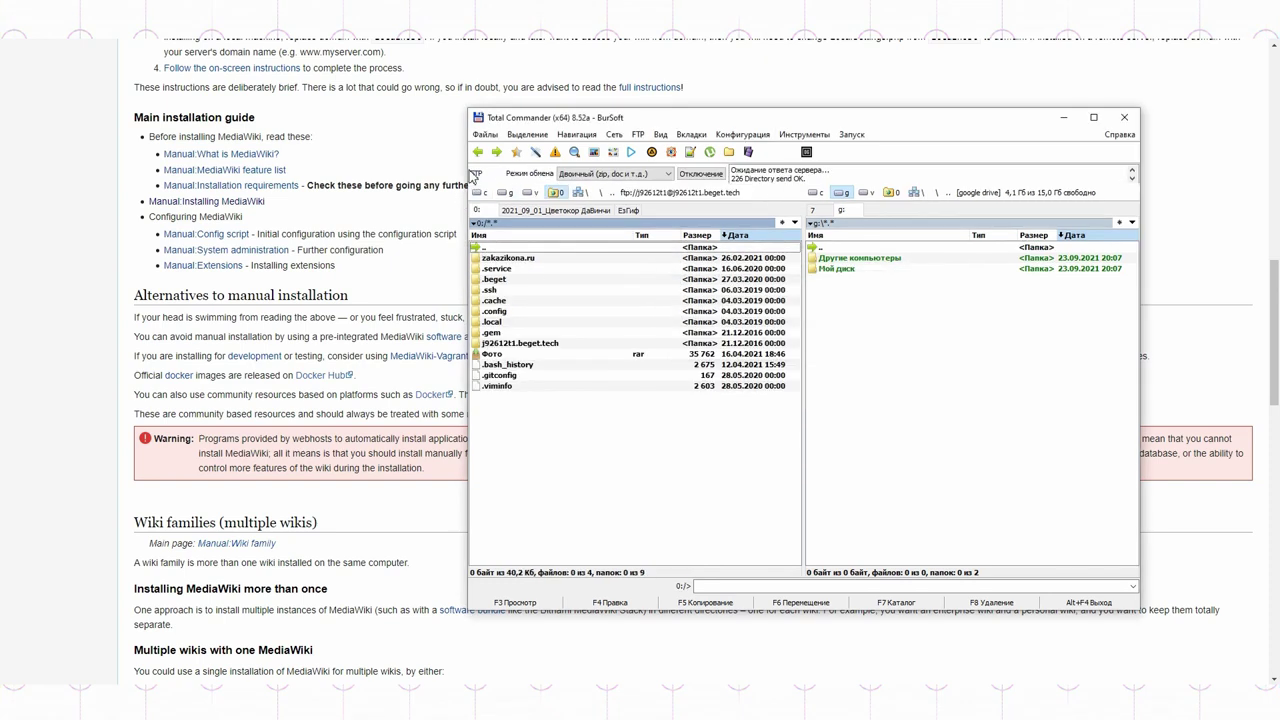
double_click(517, 344)
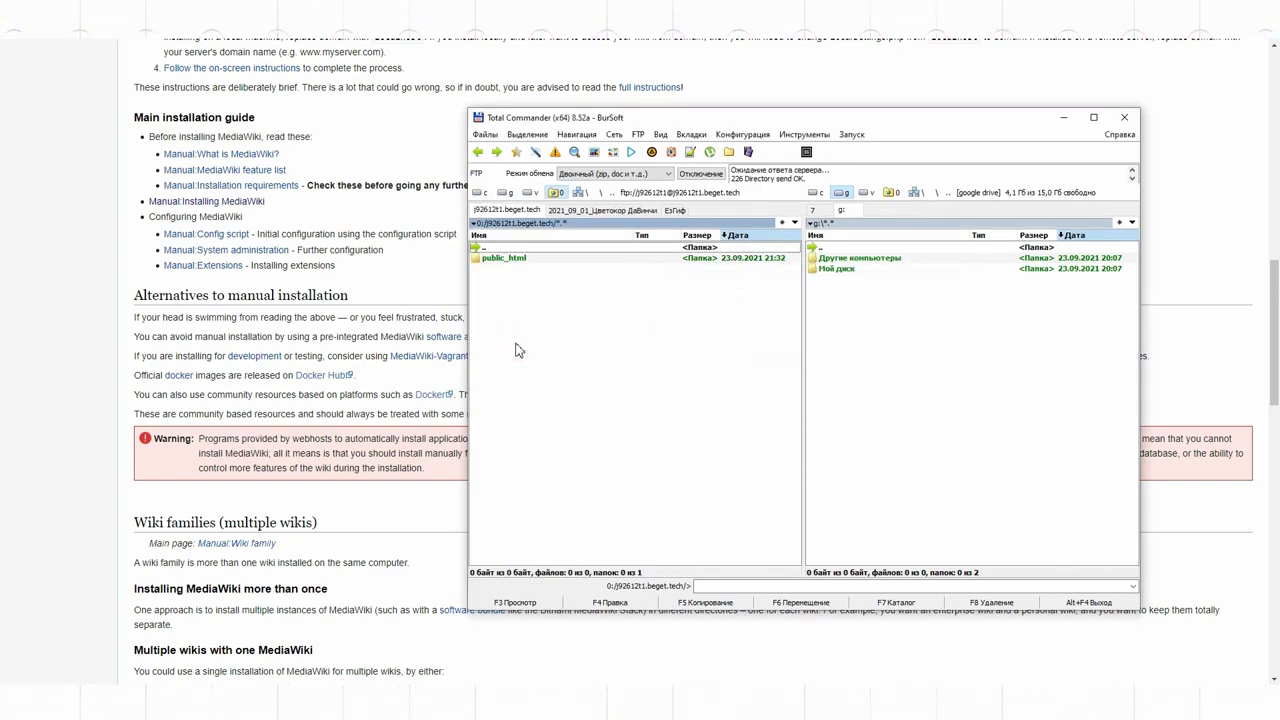
double_click(500, 258)
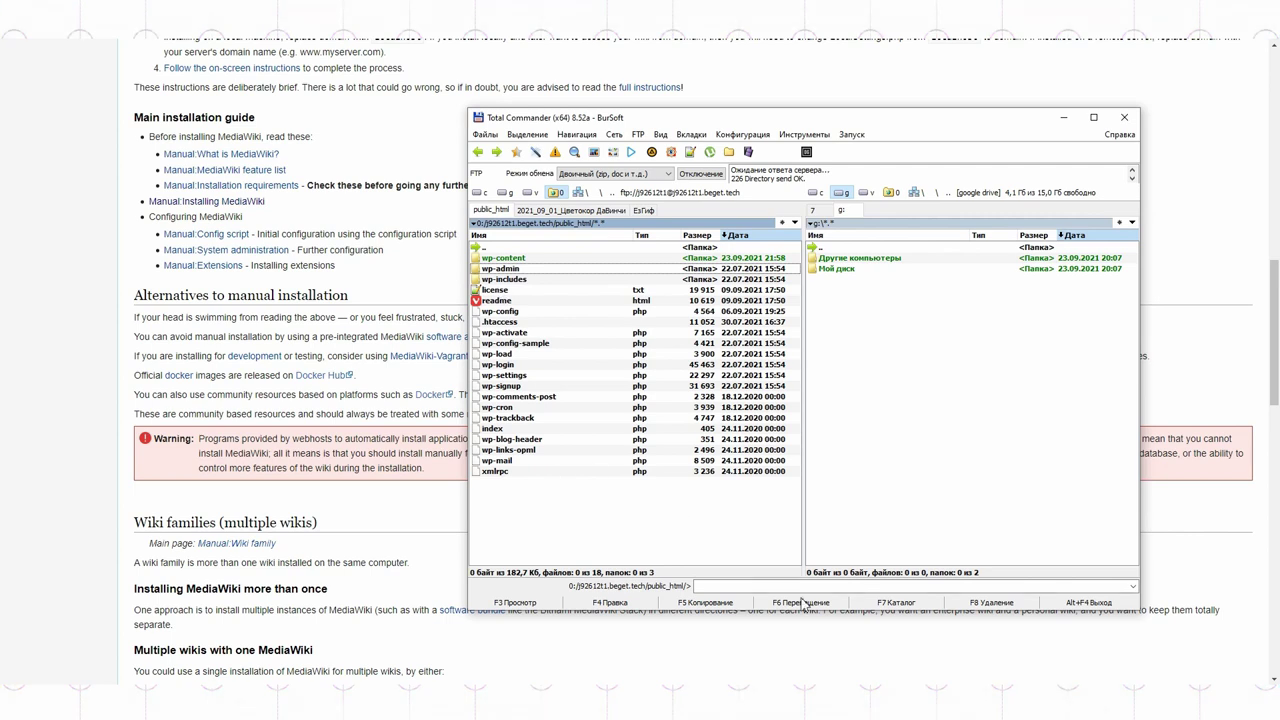
click(886, 603)
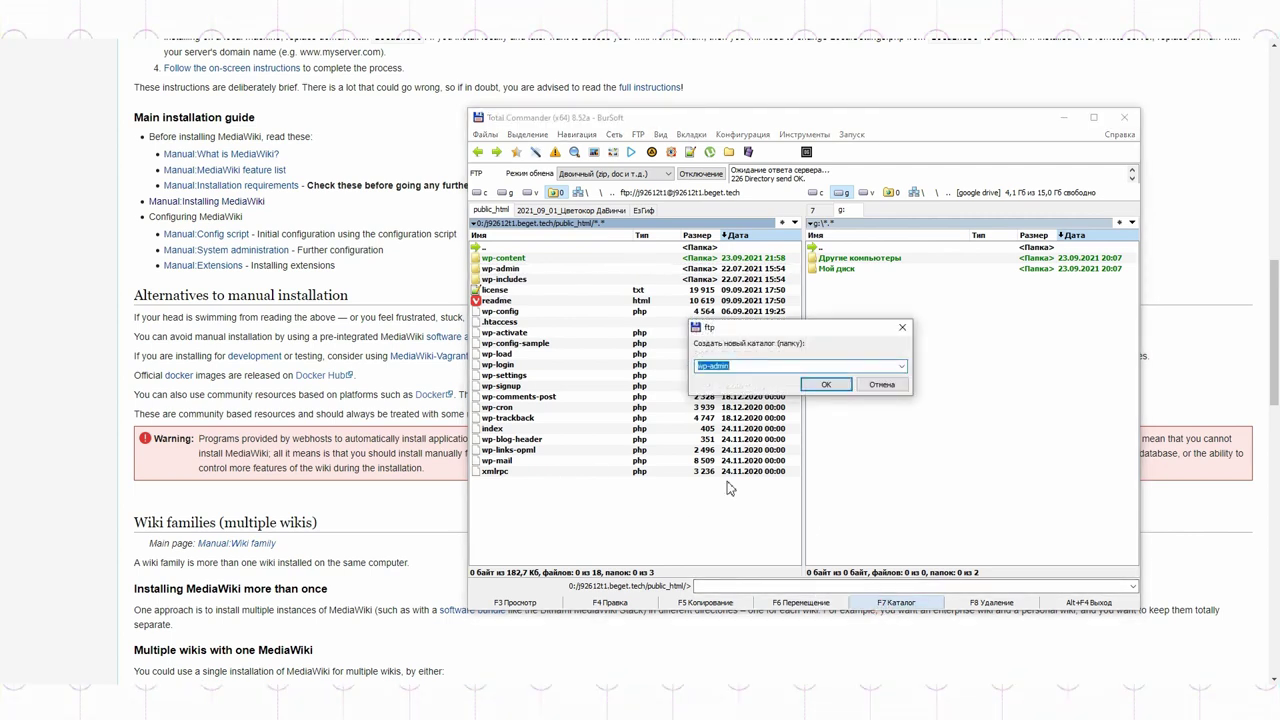
text(baza)
key(Return)
key(Return)
Step: Copy the MediaWiki files from the Downloads zip into the server's baza folder and open it
click(815, 192)
double_click(840, 260)
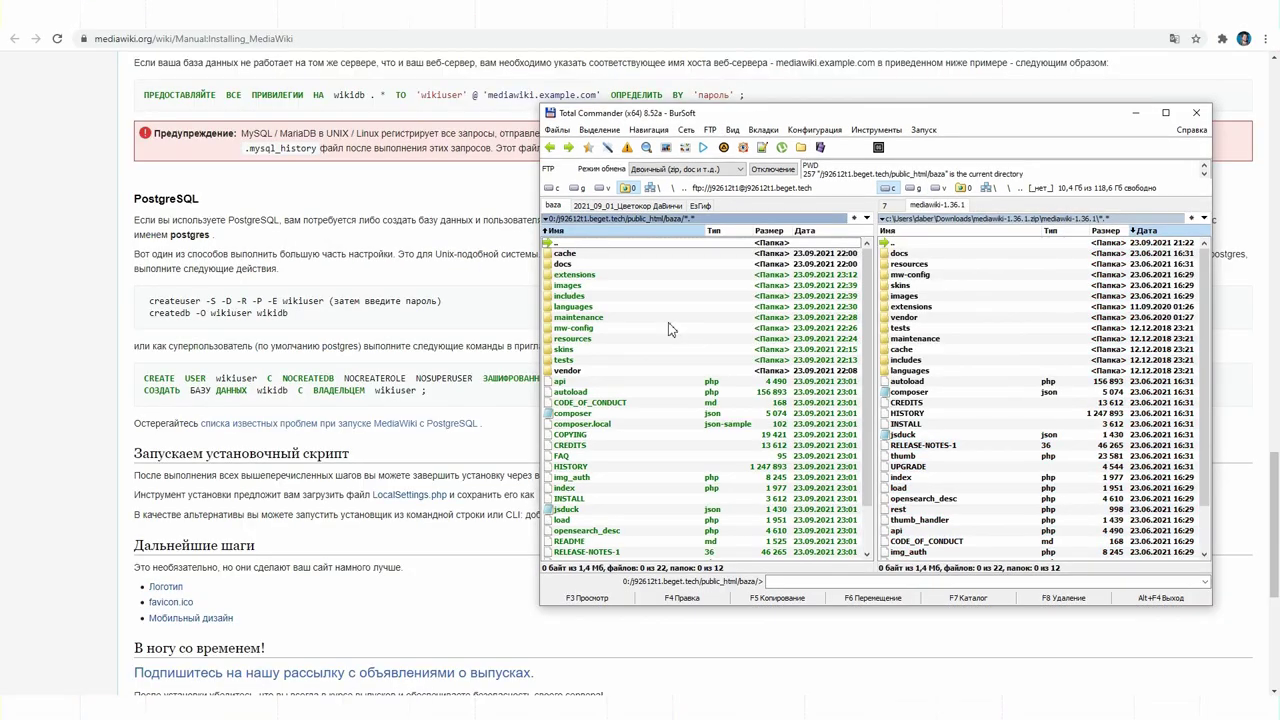
double_click(557, 244)
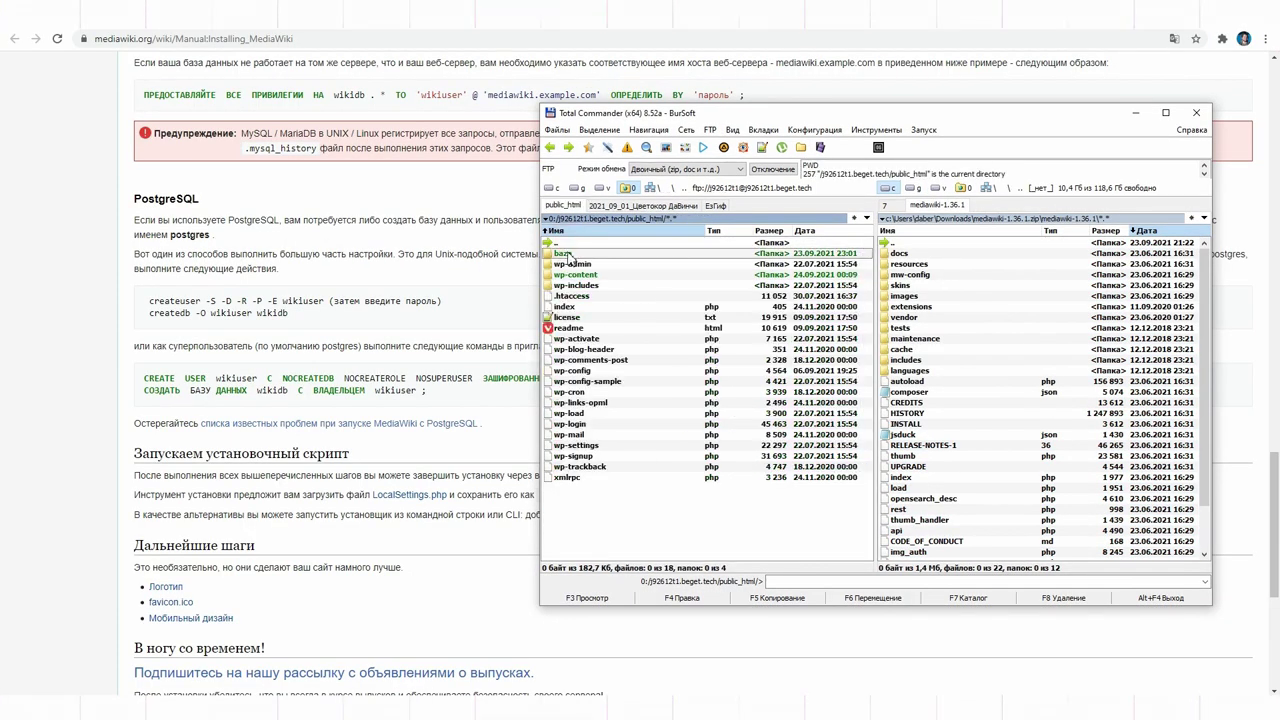
double_click(562, 255)
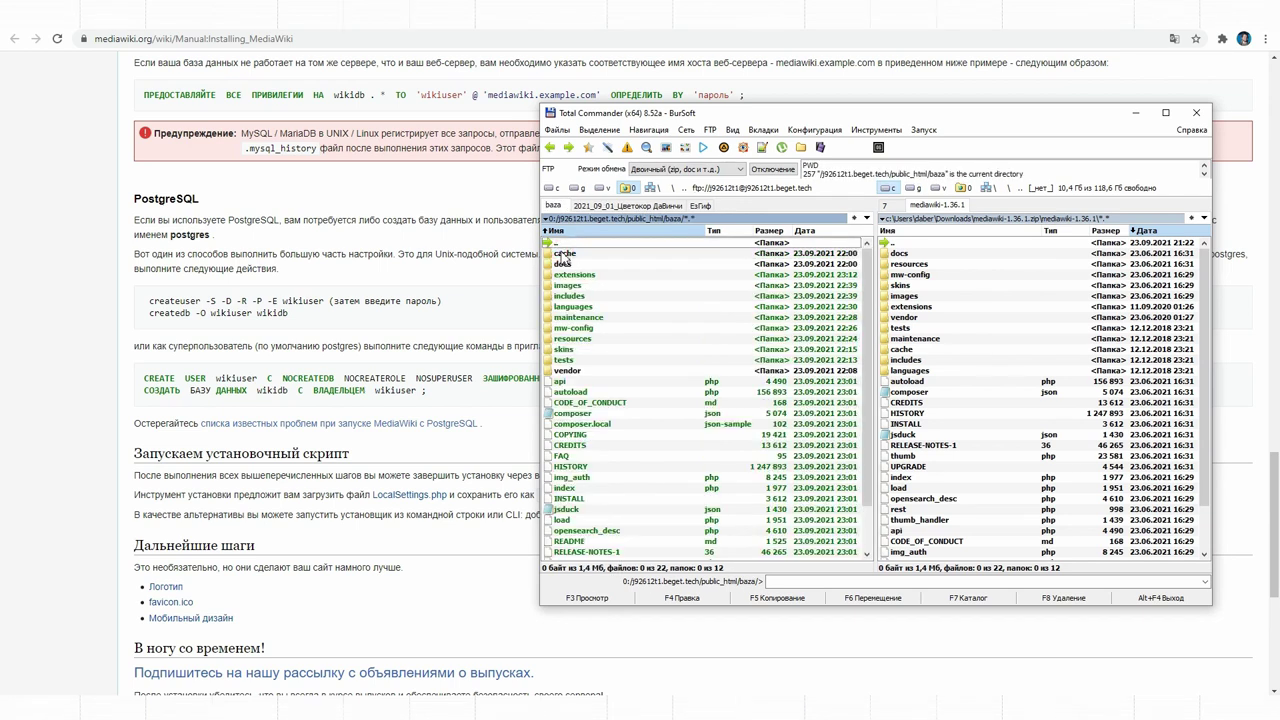
click(1020, 33)
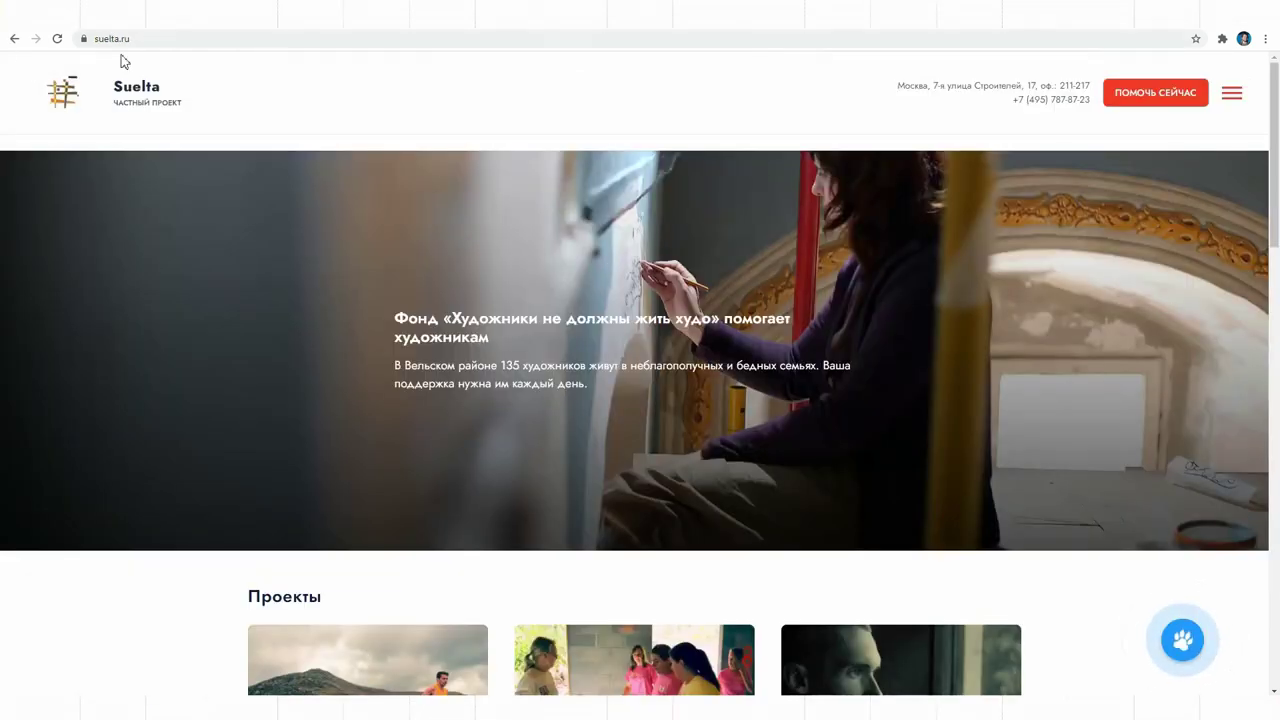
Step: Load the installer at suelta.ru/baza/mw-config and continue in Russian past the environment check
click(155, 40)
click(155, 40)
key(Down)
key(Down)
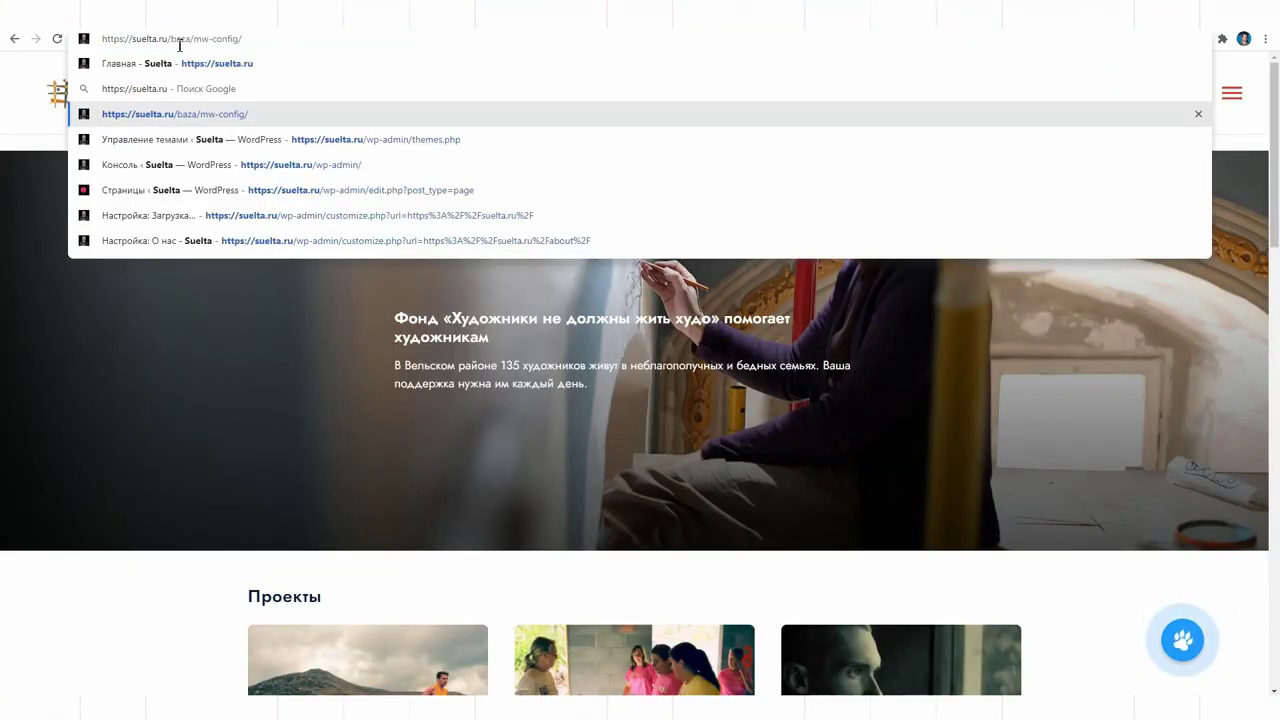
key(Return)
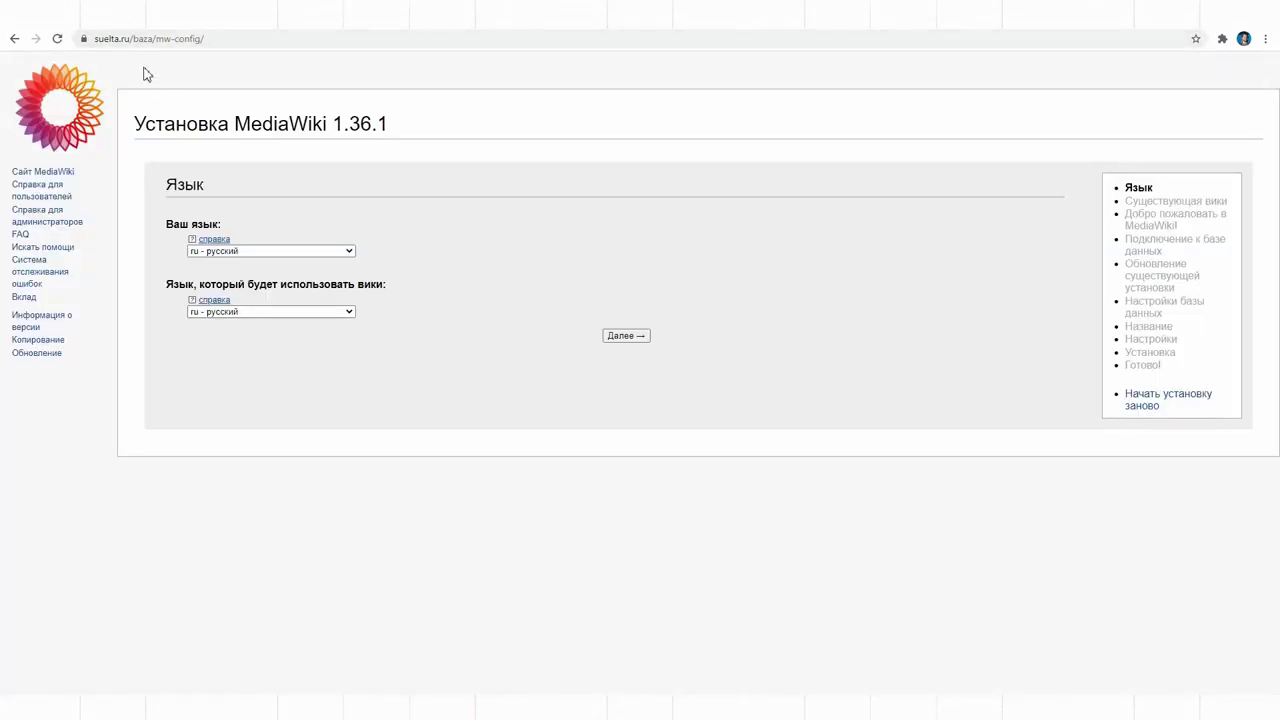
drag(134, 37, 155, 38)
drag(186, 37, 227, 38)
click(520, 148)
click(617, 337)
scroll(919, 380, down, 1)
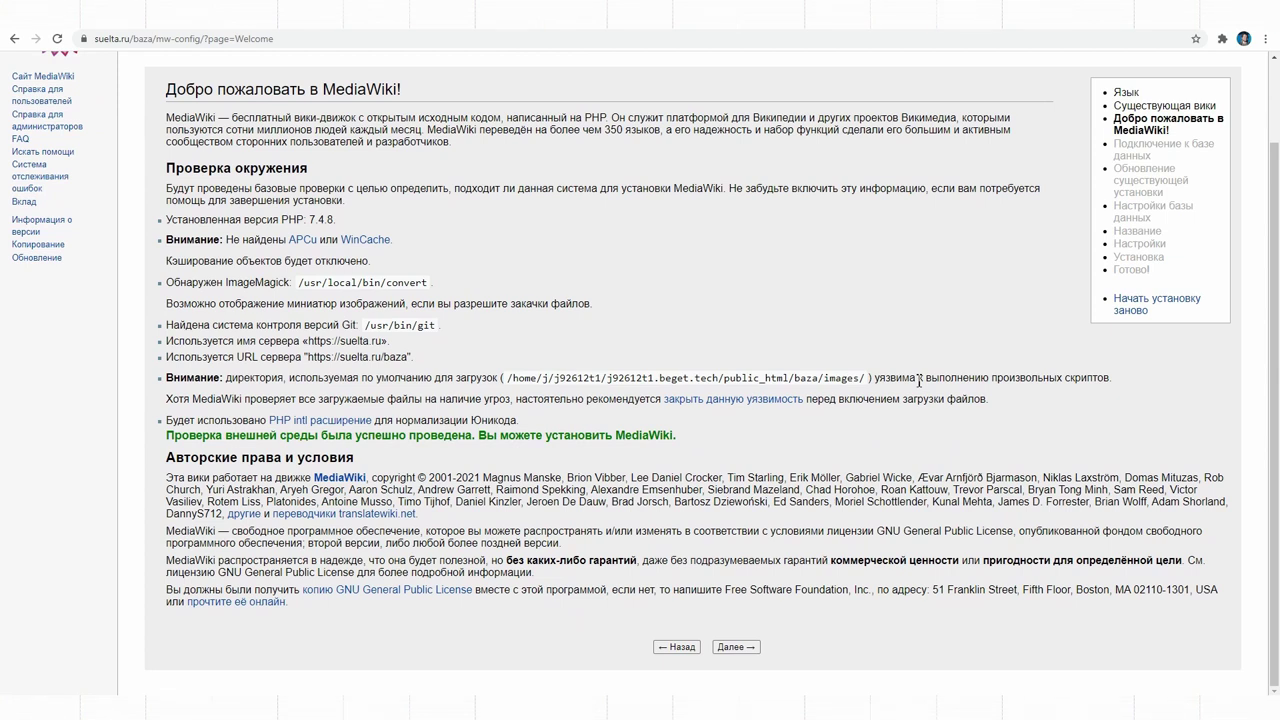
click(735, 647)
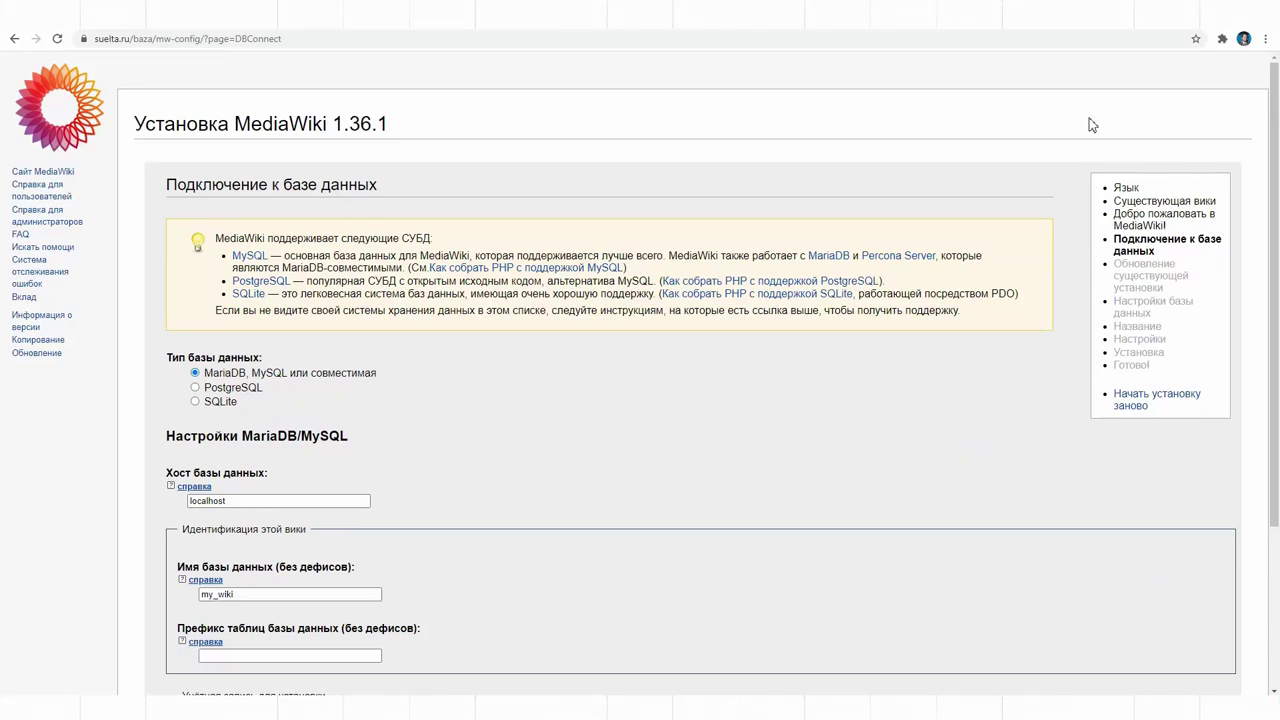
Step: Create the bazawik MySQL database in the hosting control panel
key(ctrl+Tab)
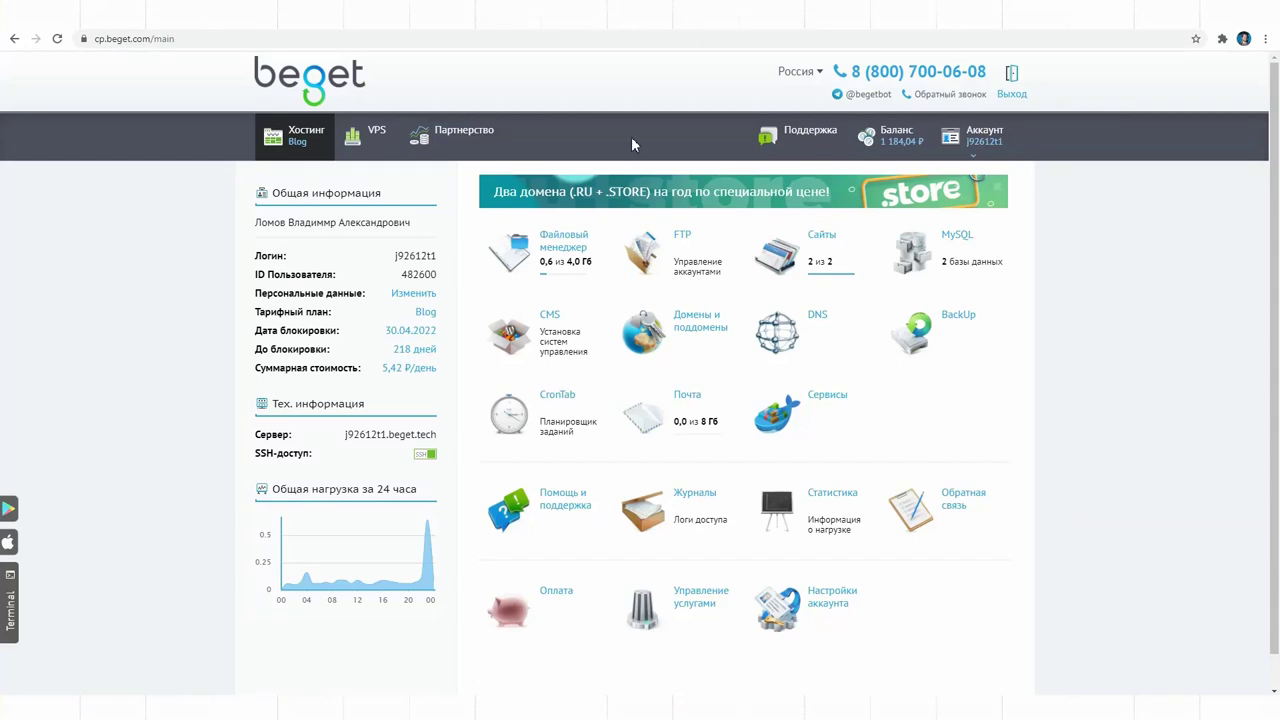
click(946, 261)
click(617, 278)
text(baza)
key(Return)
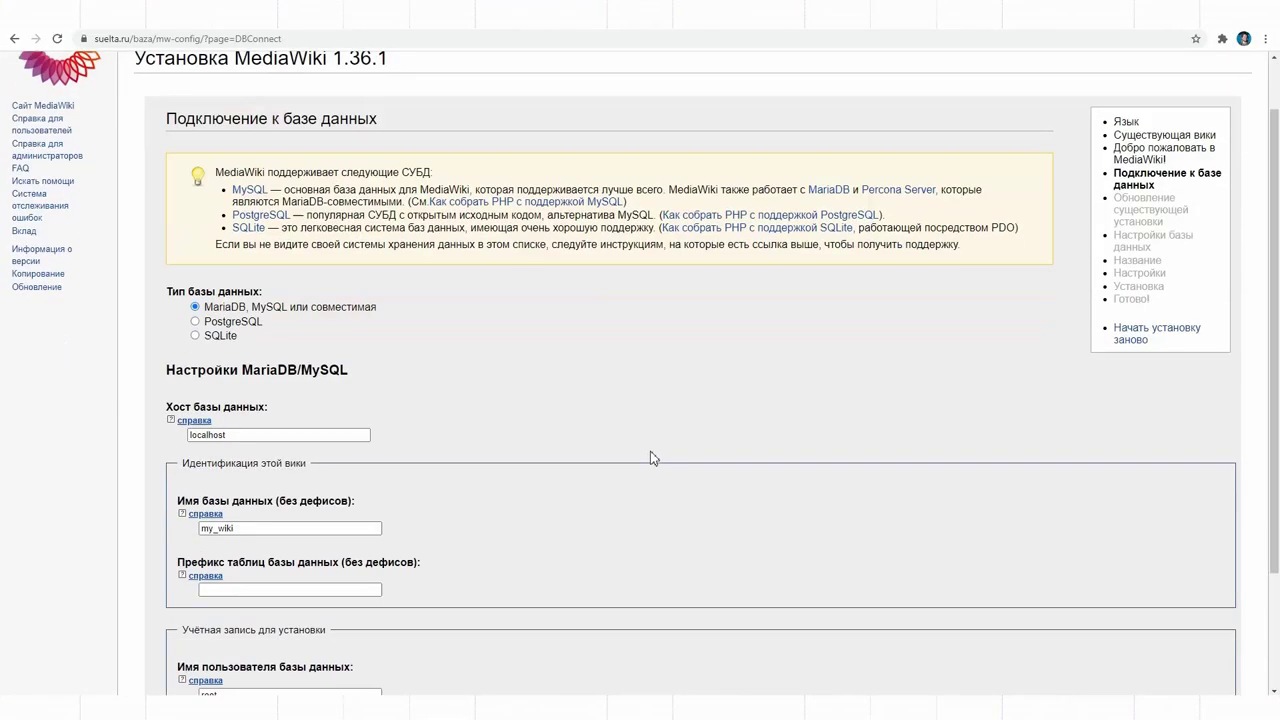
Step: Enter bazawik as database name and username plus its password, and submit the connection settings
scroll(651, 457, down, 3)
double_click(216, 372)
key(ctrl+v)
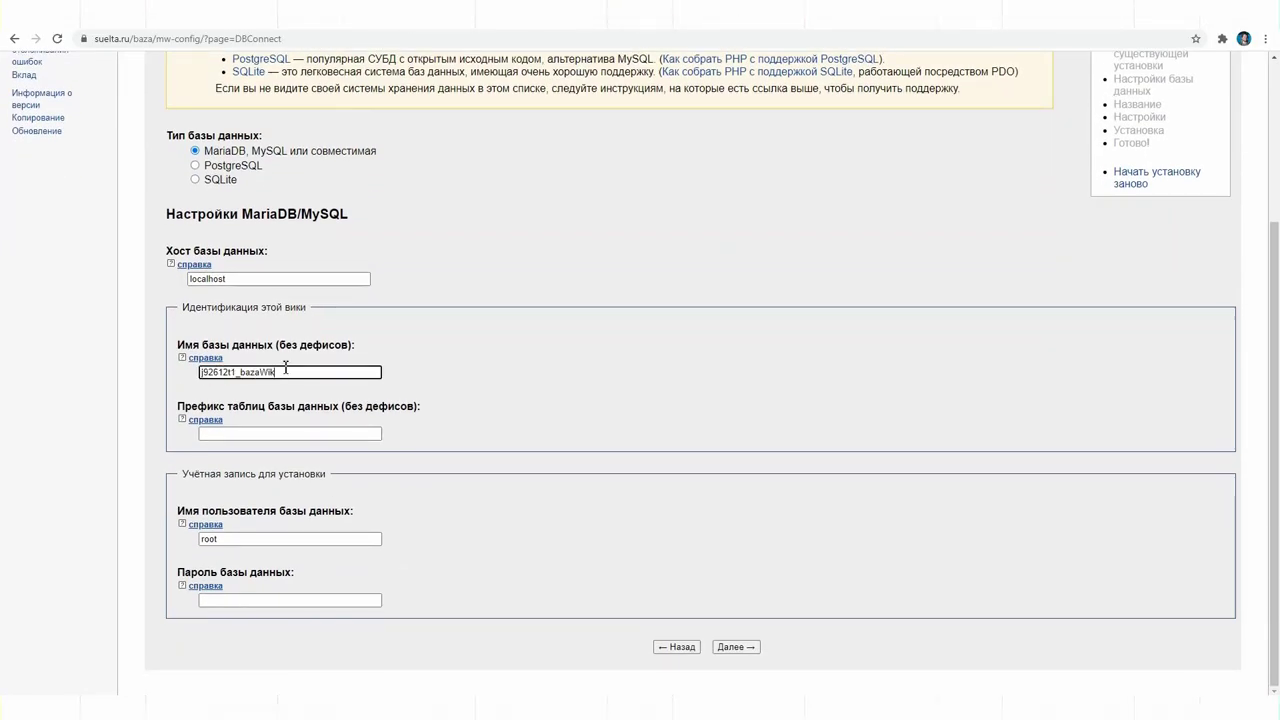
click(223, 598)
key(ctrl+v)
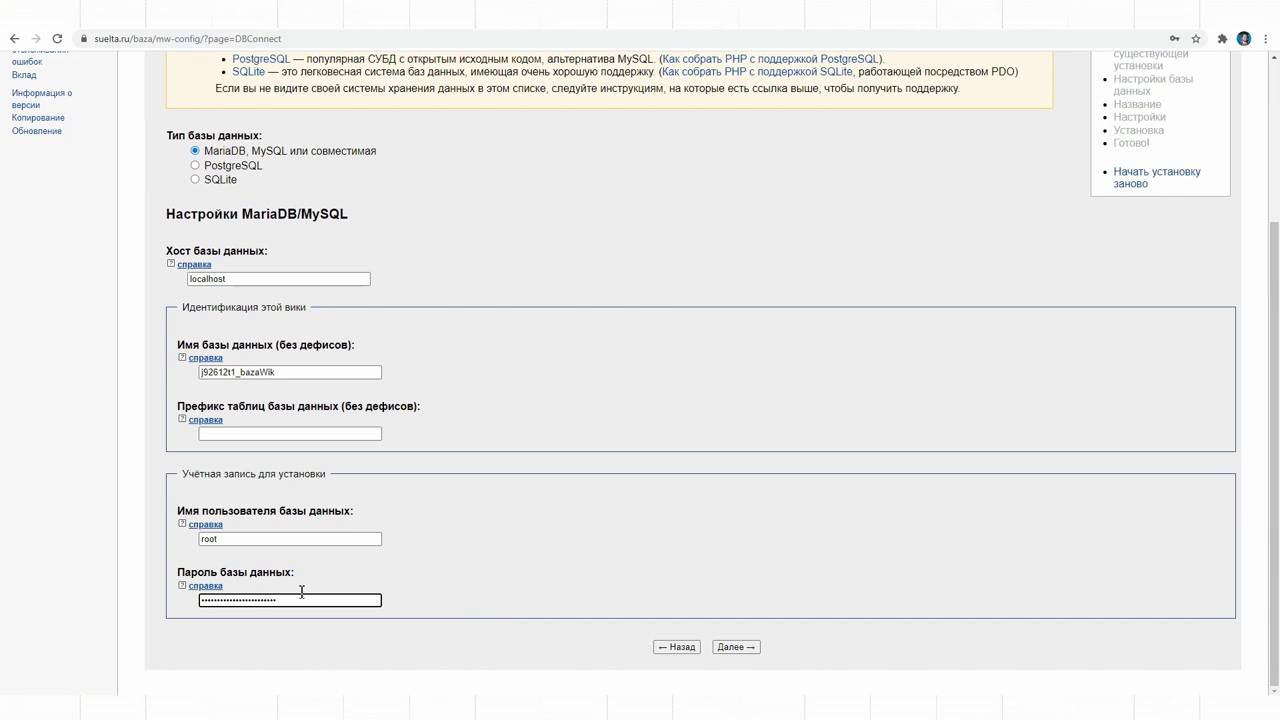
double_click(243, 371)
key(ctrl+c)
key(Right)
double_click(211, 539)
key(ctrl+v)
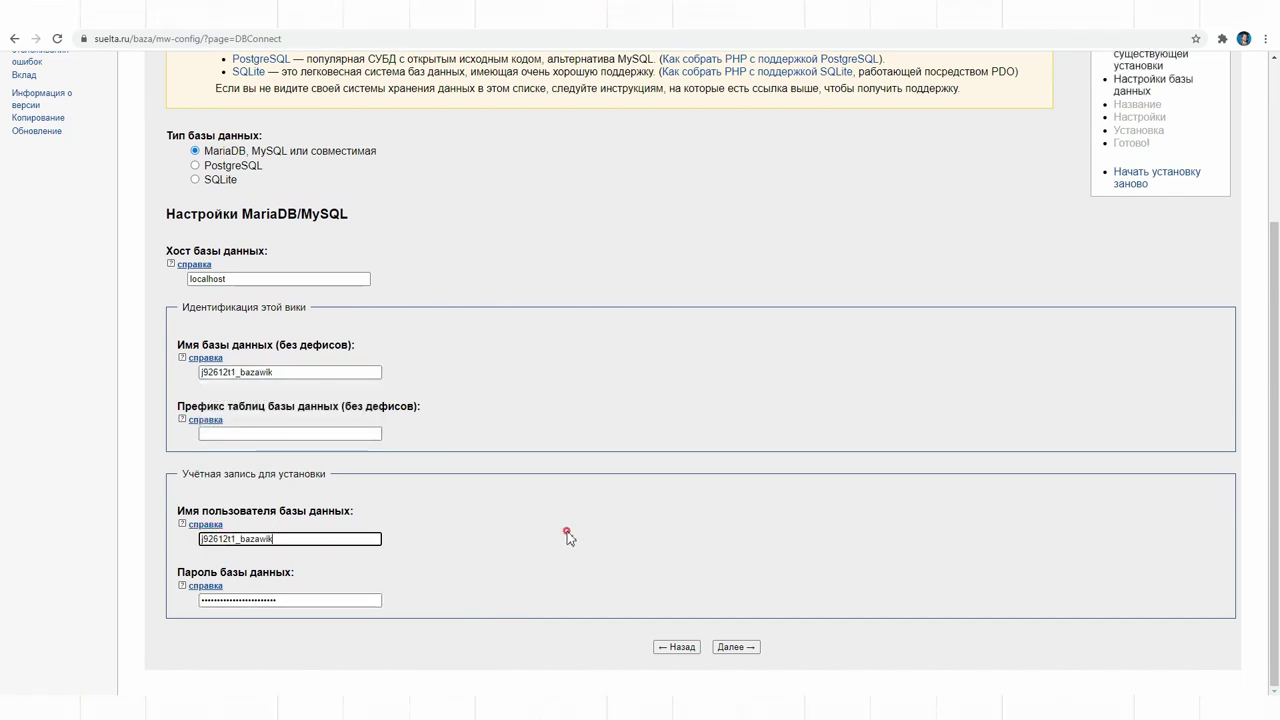
click(736, 647)
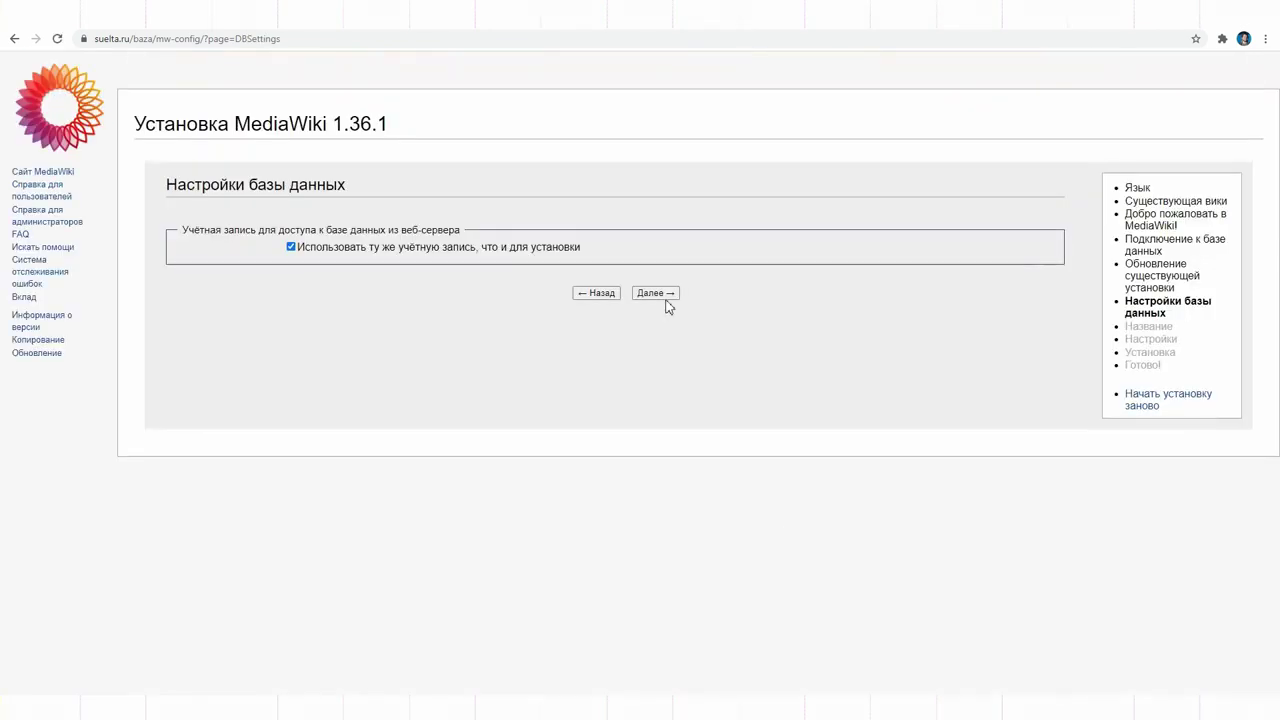
click(664, 296)
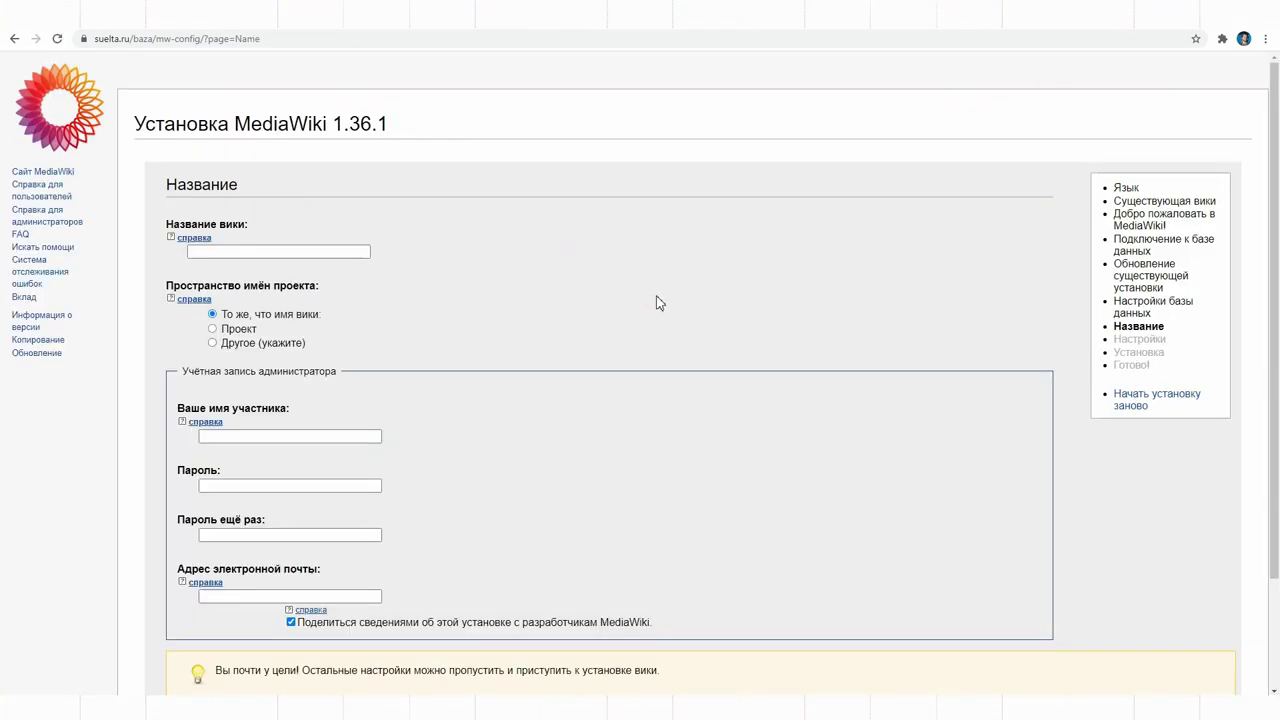
Step: Name the wiki 'База редакции' and fill in the administrator account details
click(250, 251)
text(База редакции)
click(268, 435)
key(Tab)
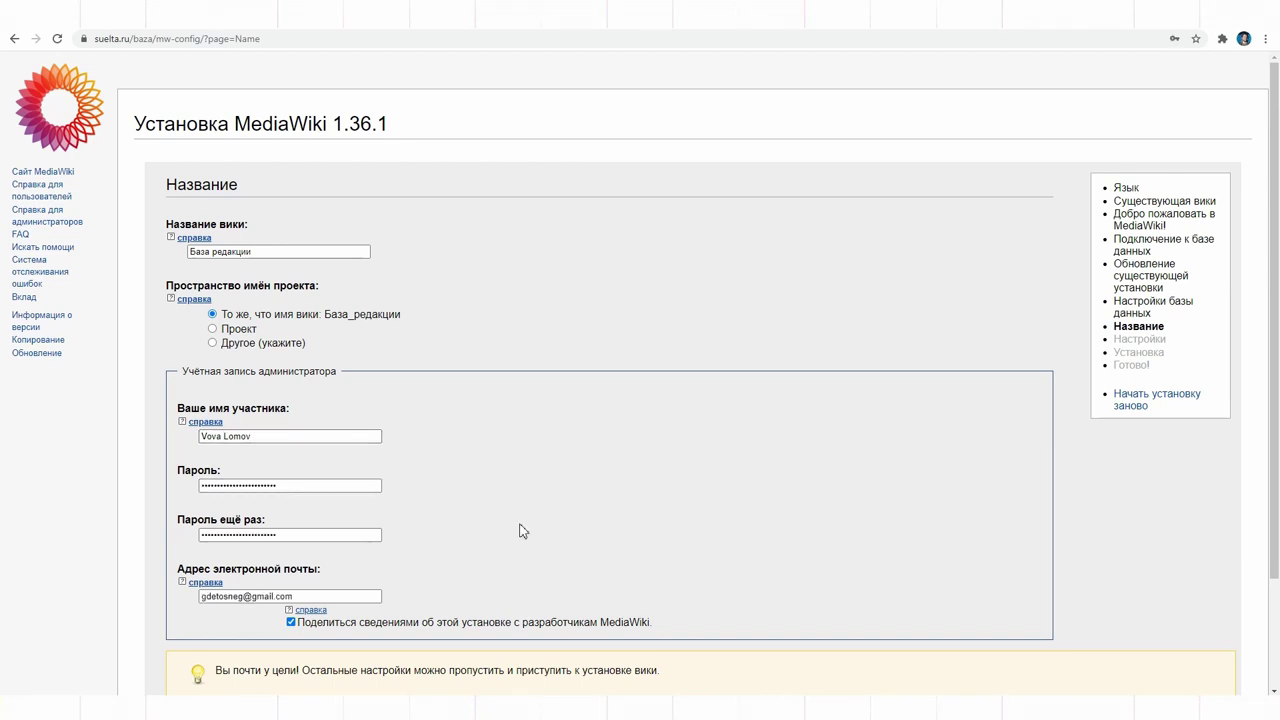
scroll(700, 551, down, 3)
click(732, 649)
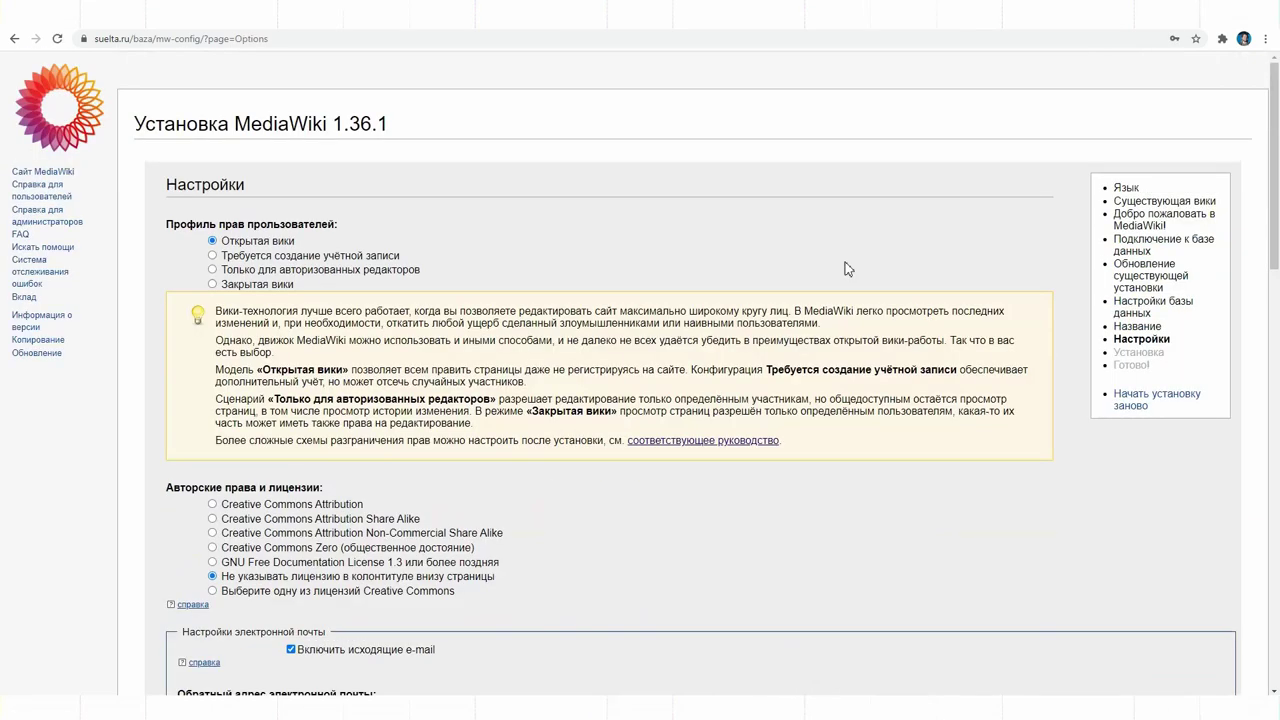
Step: Choose the closed-wiki rights profile, MonoBook as default skin, and enable VisualEditor
click(276, 284)
scroll(771, 369, down, 4)
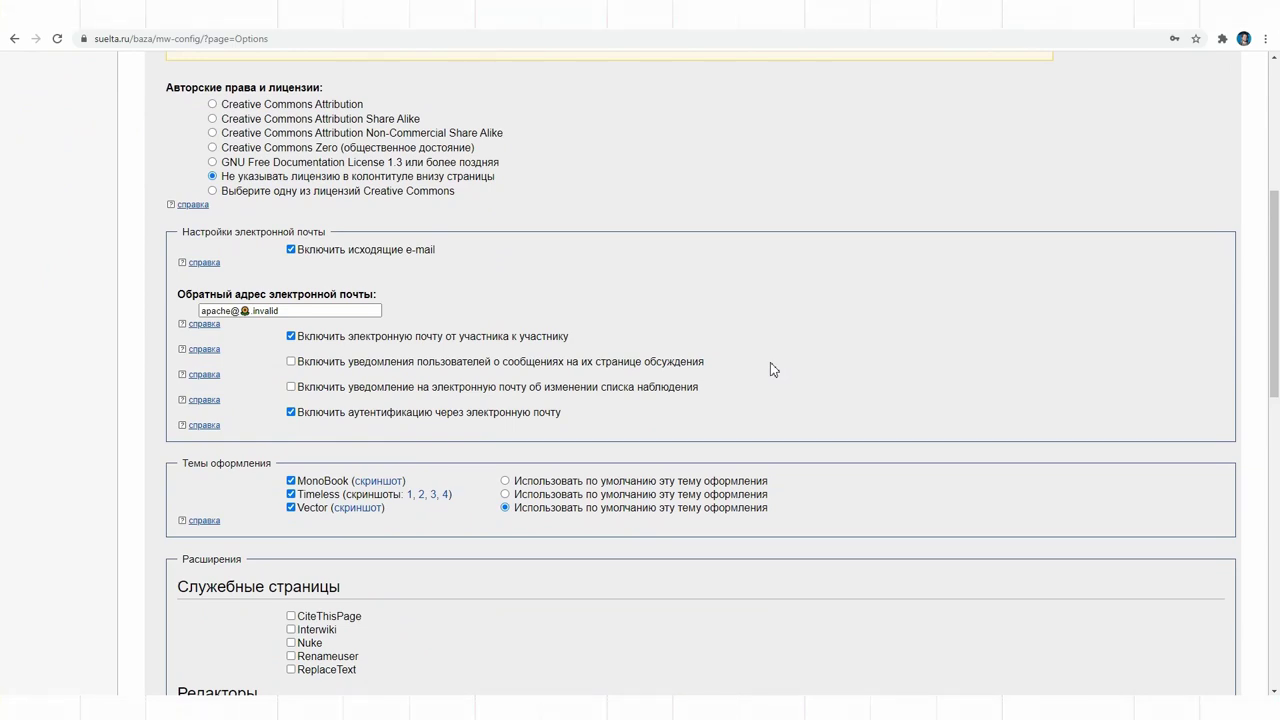
scroll(720, 420, down, 3)
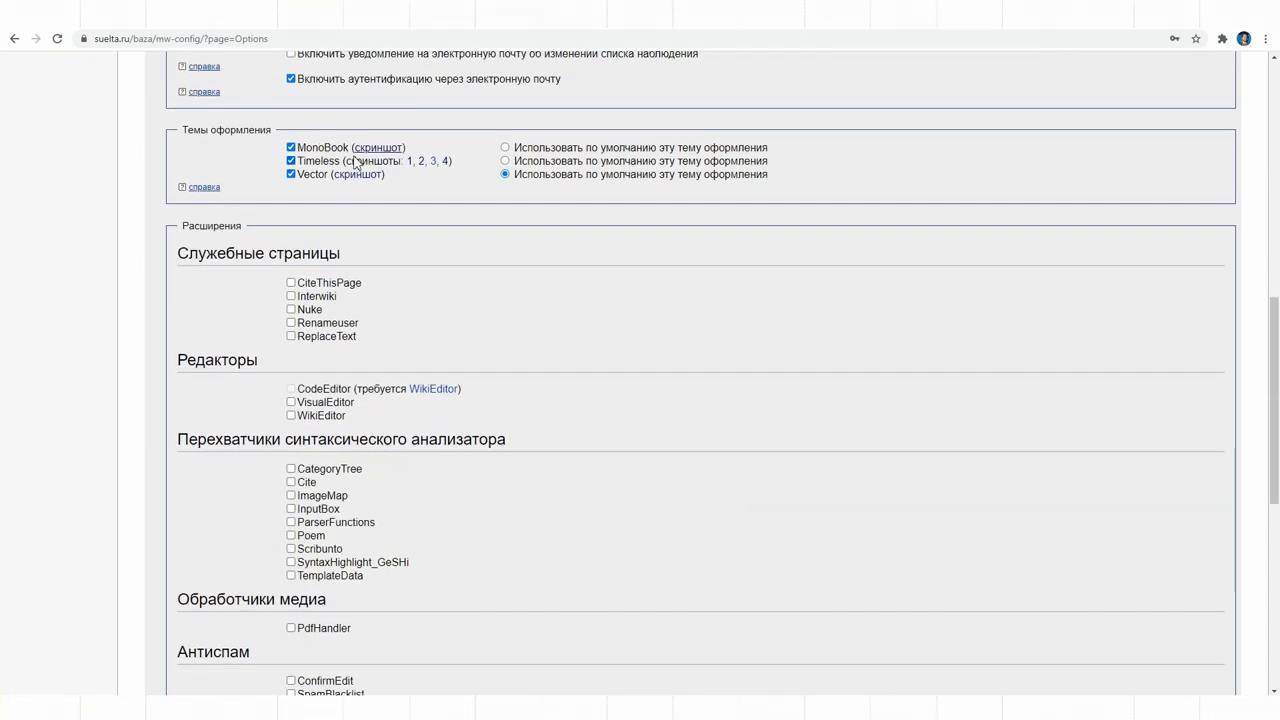
click(505, 148)
click(312, 402)
scroll(525, 383, down, 2)
scroll(521, 383, down, 3)
scroll(519, 373, down, 1)
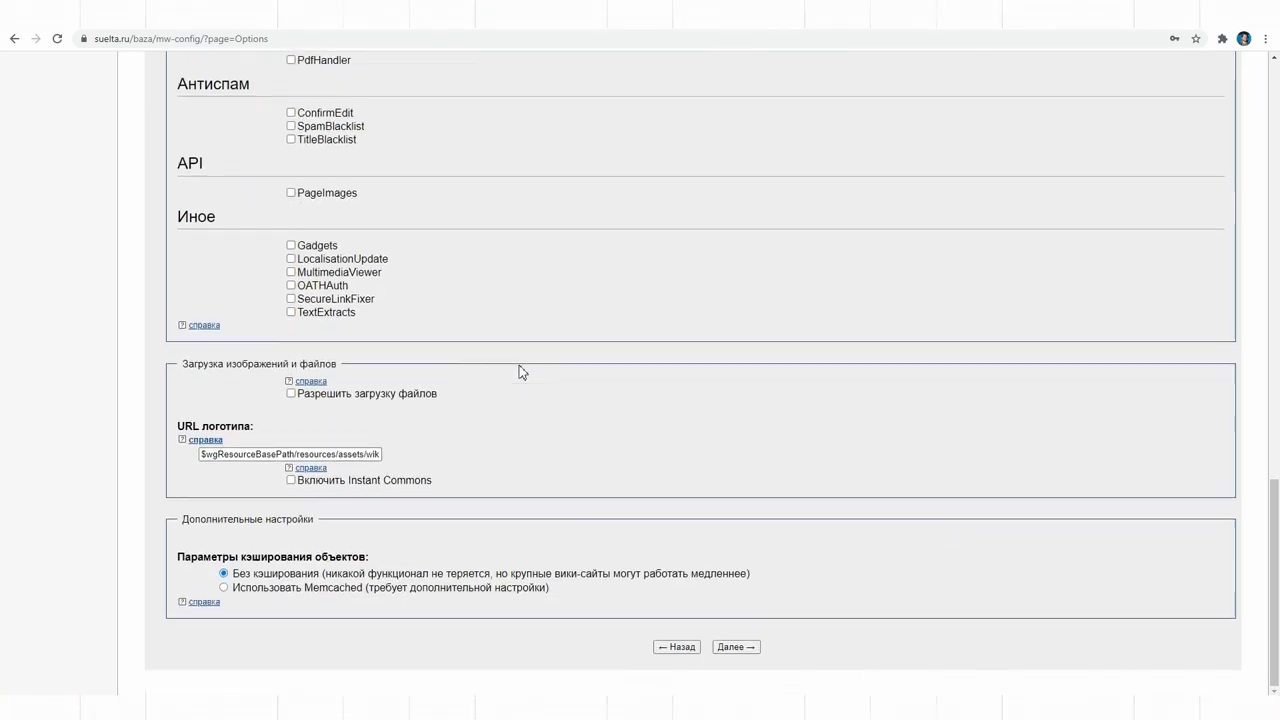
Step: Allow file uploads, confirm the deleted-files directory, and run the MediaWiki installation
click(378, 395)
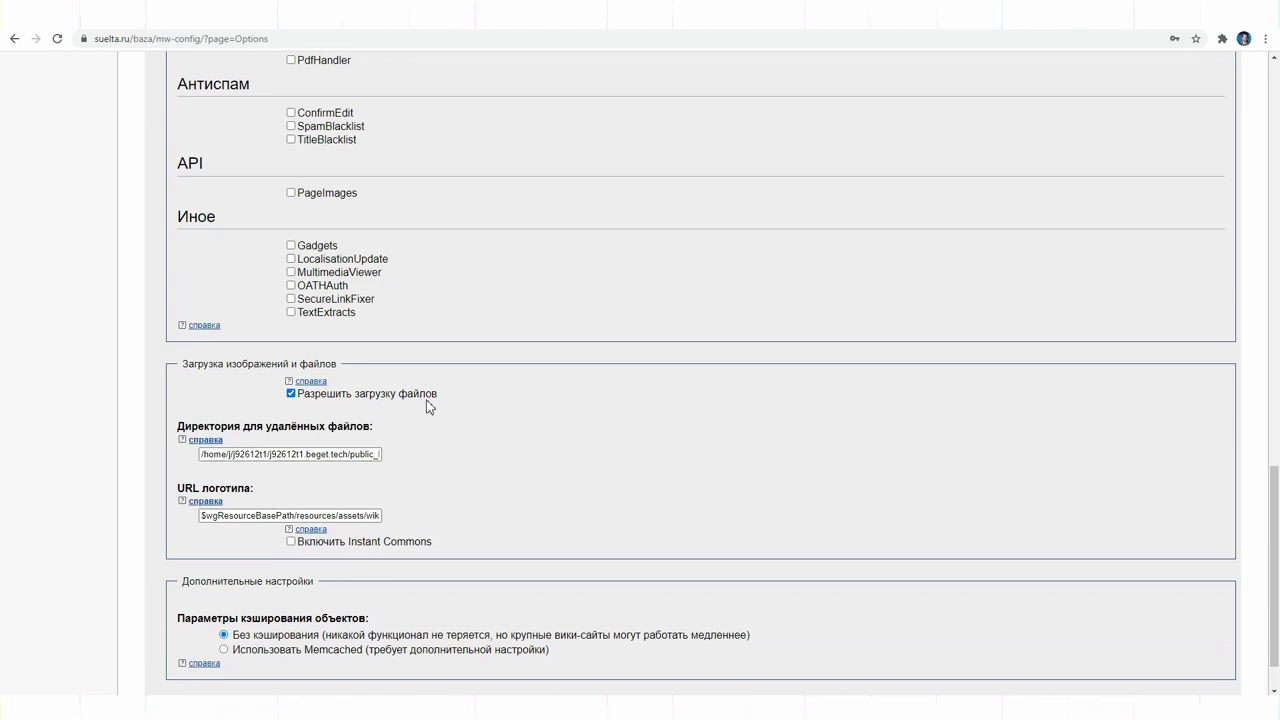
drag(340, 453, 386, 466)
click(686, 417)
scroll(686, 417, down, 1)
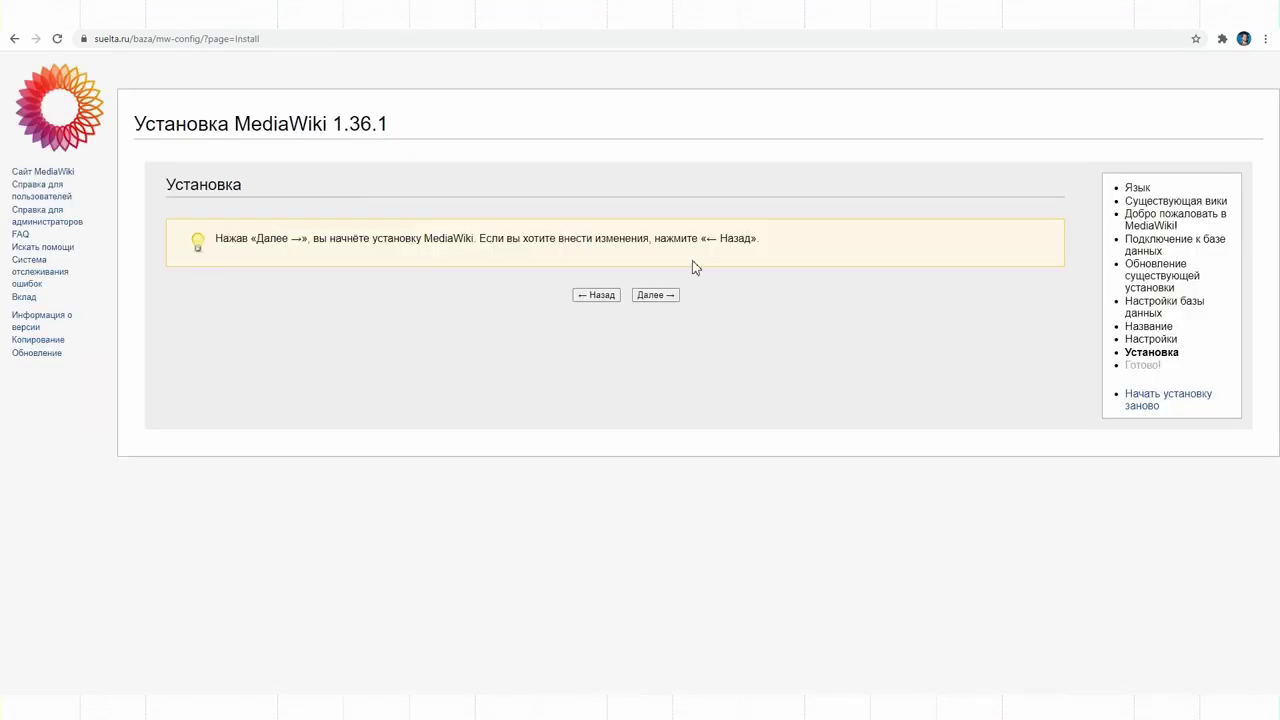
click(660, 296)
click(709, 438)
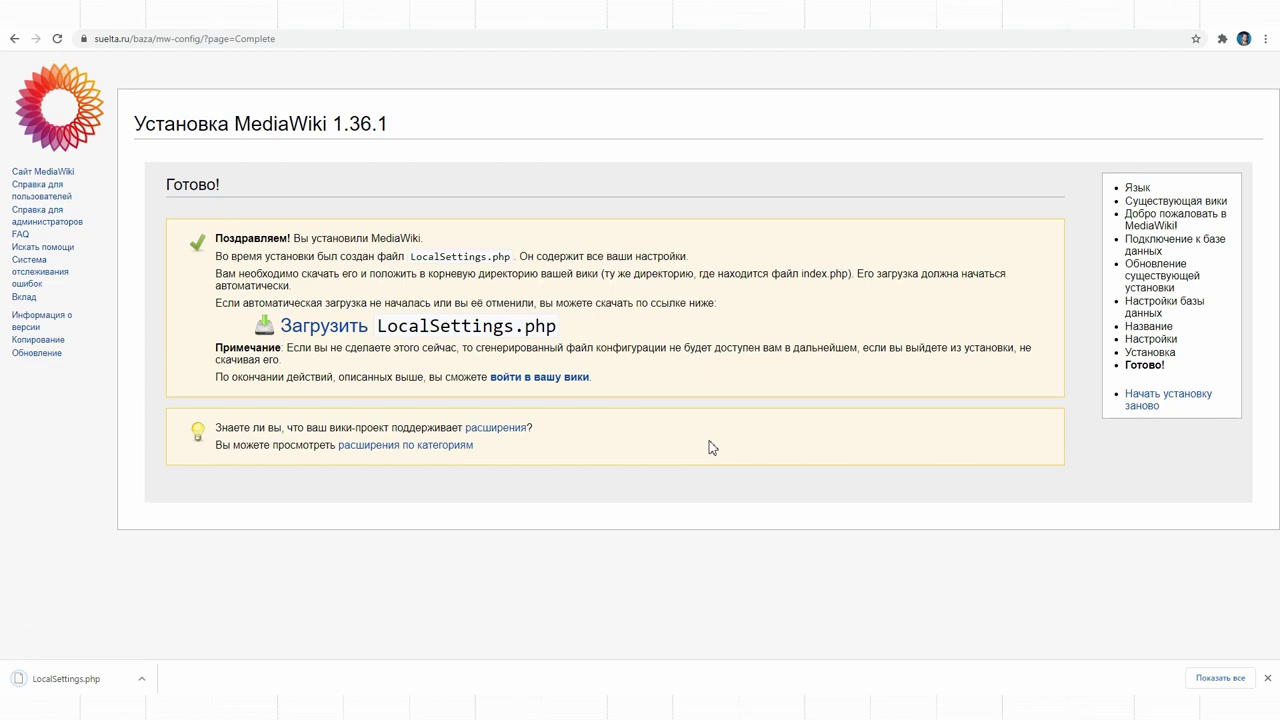
Step: Upload LocalSettings.php from Downloads into the server's baza folder
key(alt+Tab)
double_click(870, 250)
double_click(870, 247)
drag(880, 289, 578, 460)
click(862, 400)
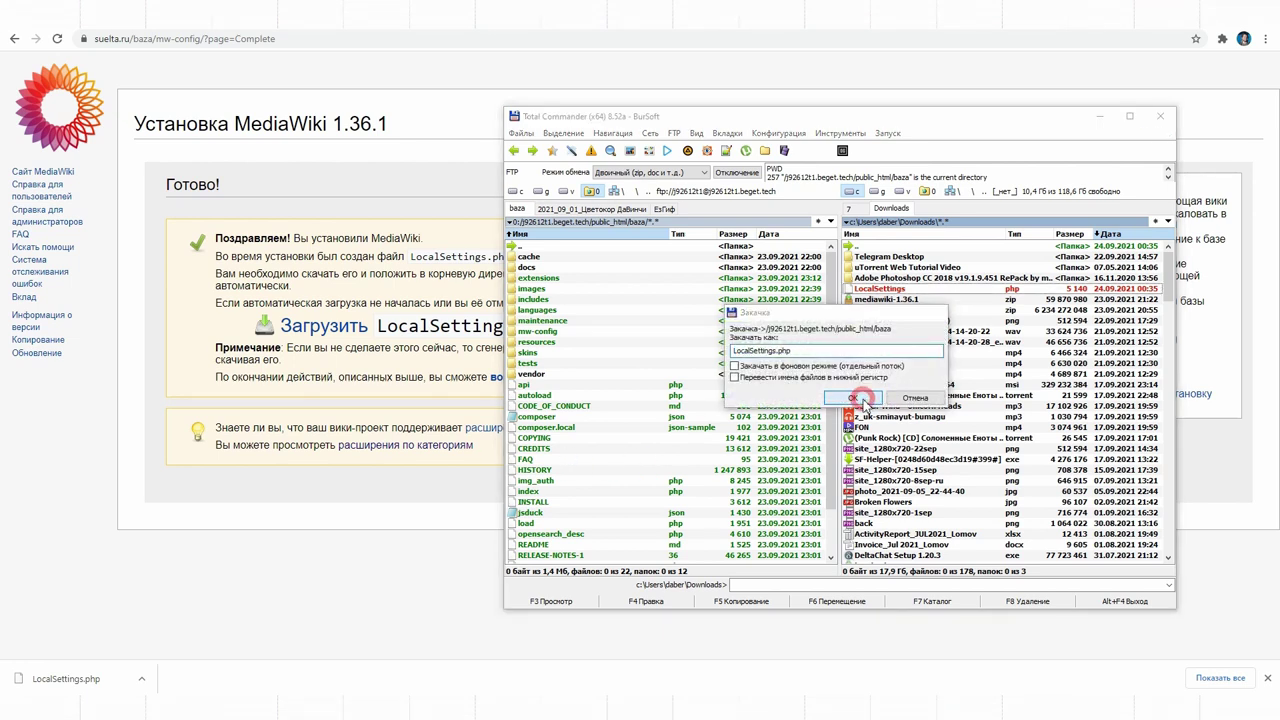
double_click(549, 246)
Step: Open the newly installed wiki and go to its login page
click(1111, 120)
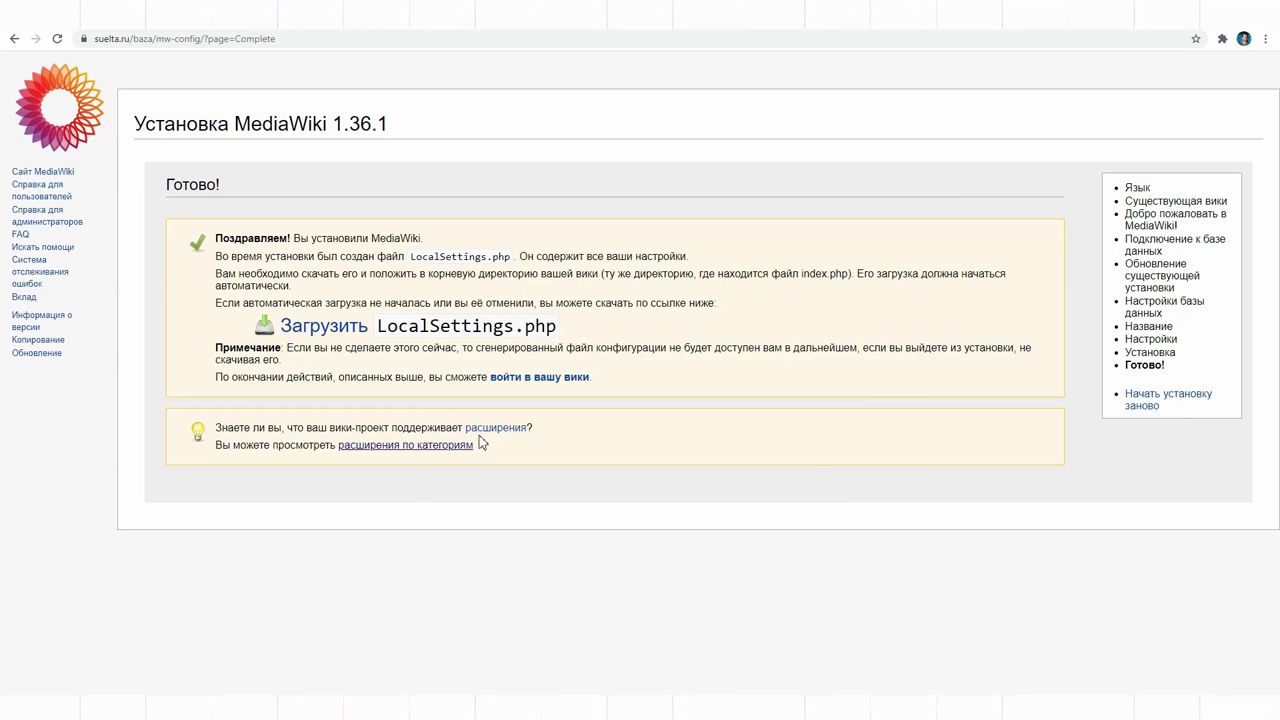
click(543, 377)
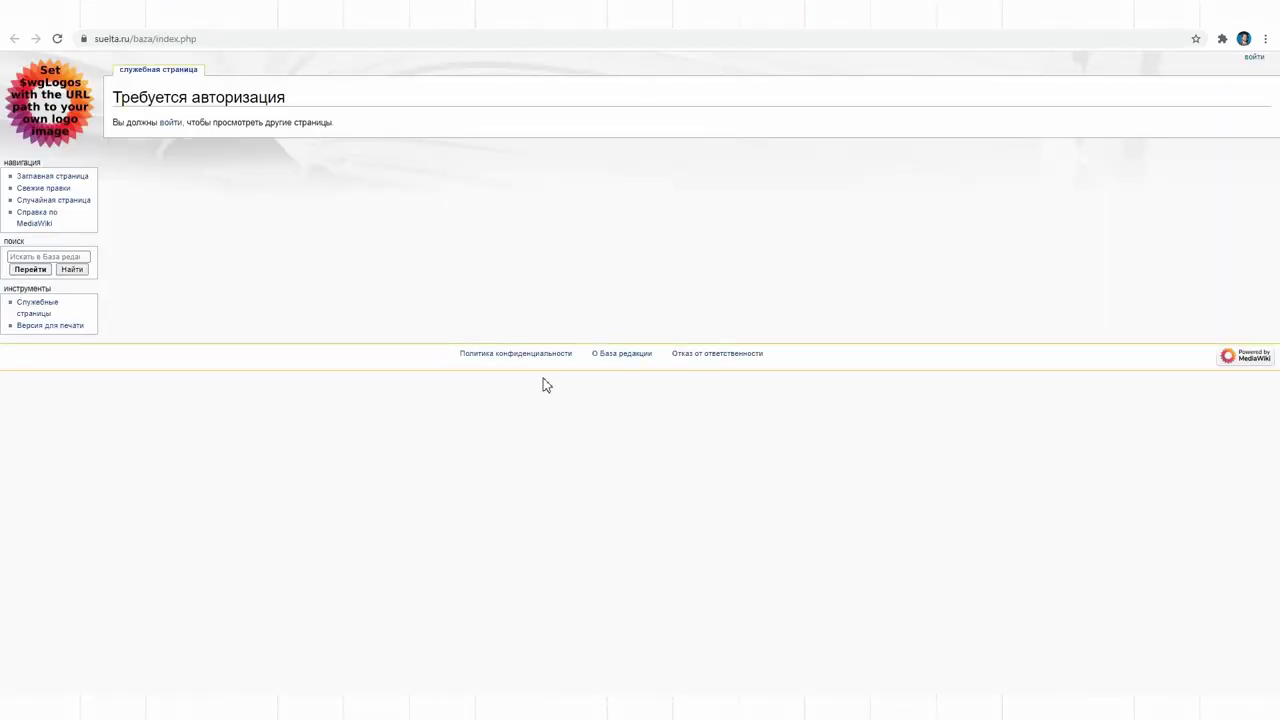
click(171, 123)
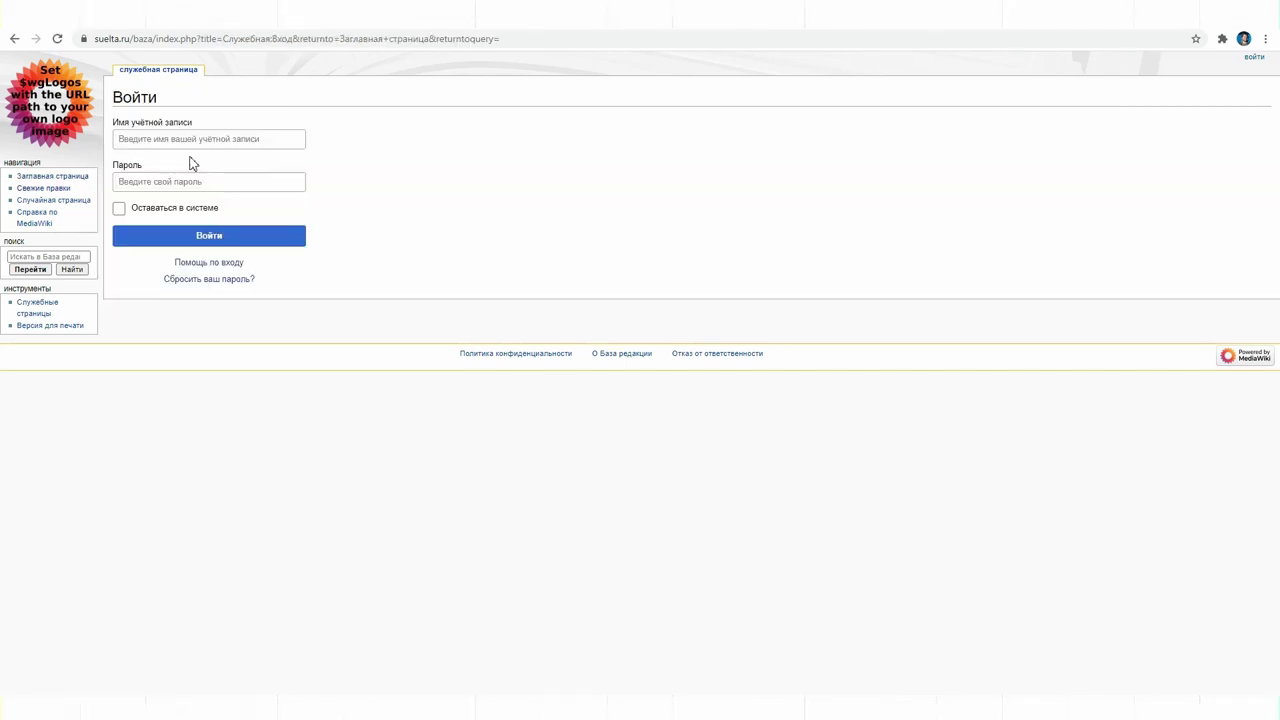